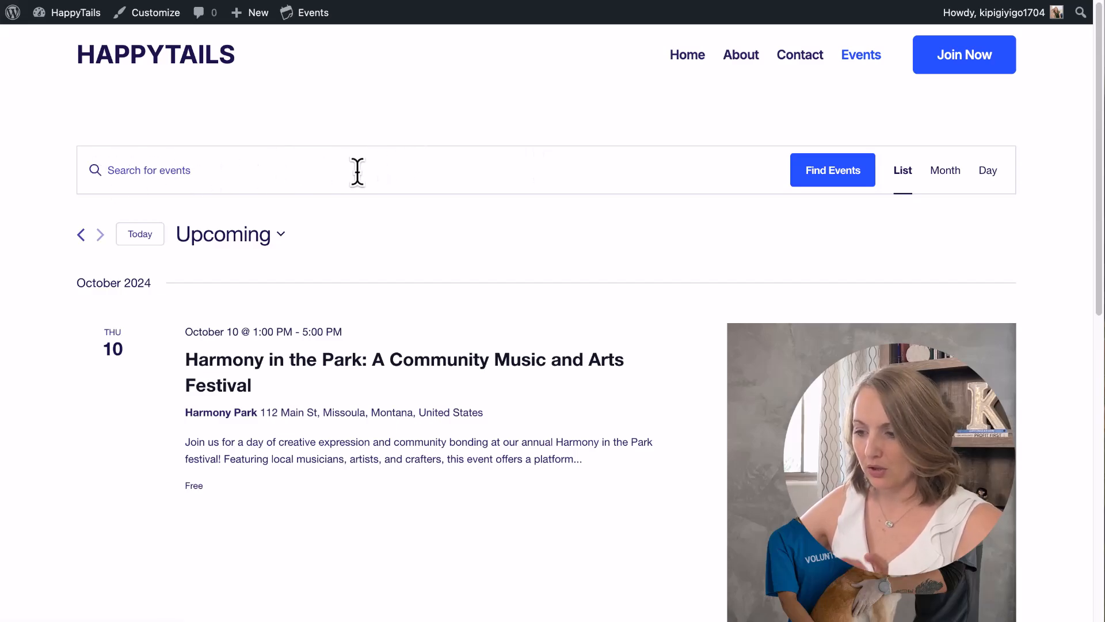
Browse the upcoming events list, opening and closing its date picker.
scroll(385, 252, "down", 3)
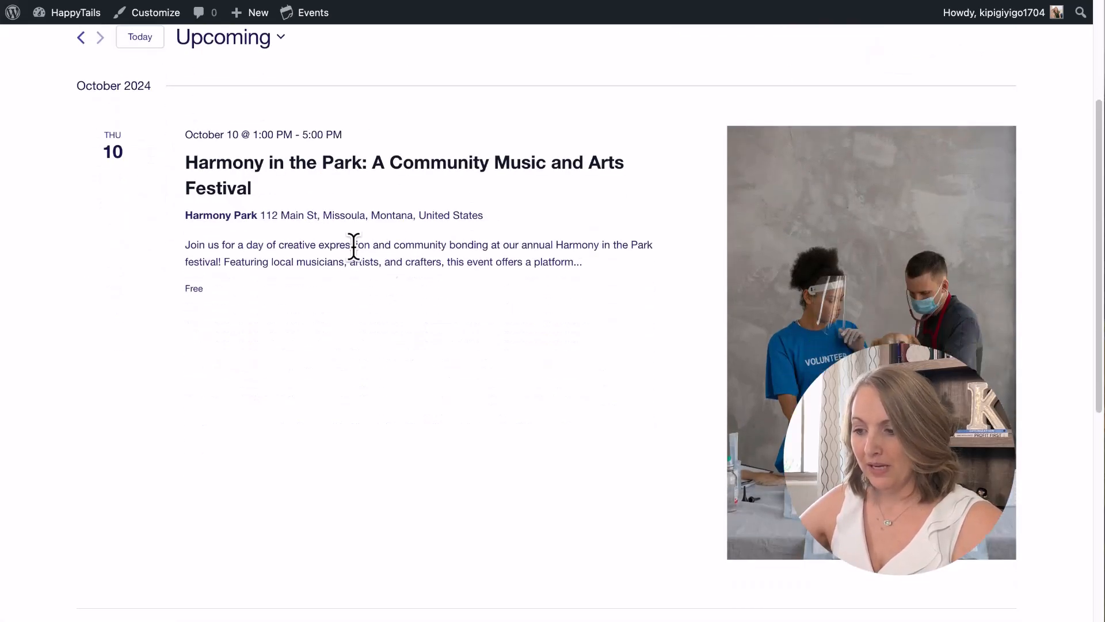
scroll(331, 173, "up", 2)
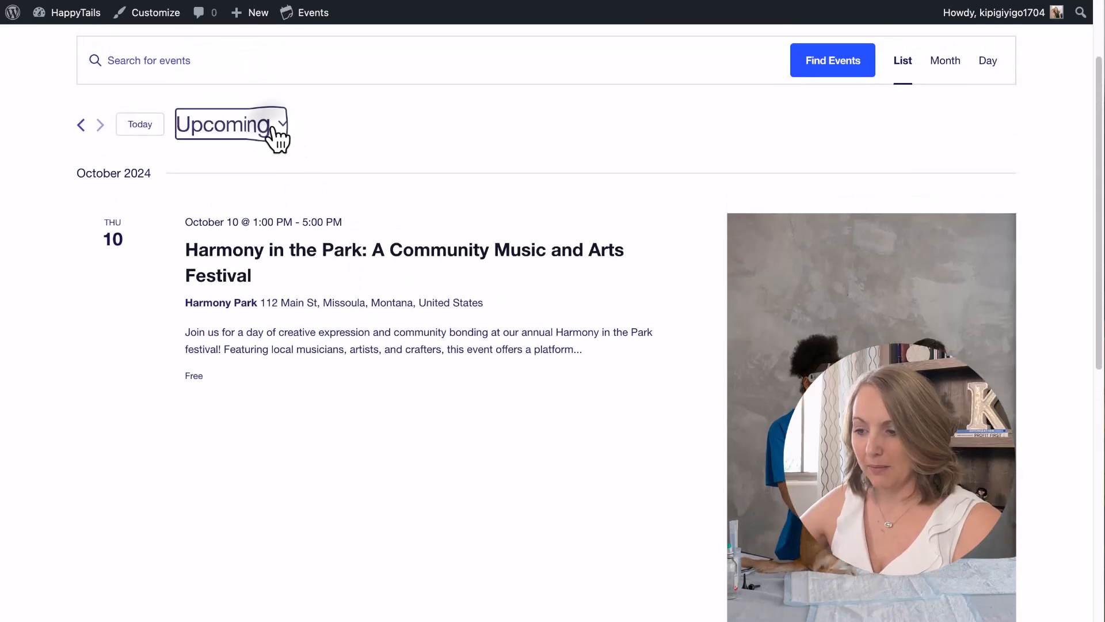
left_click(282, 125)
left_click(239, 131)
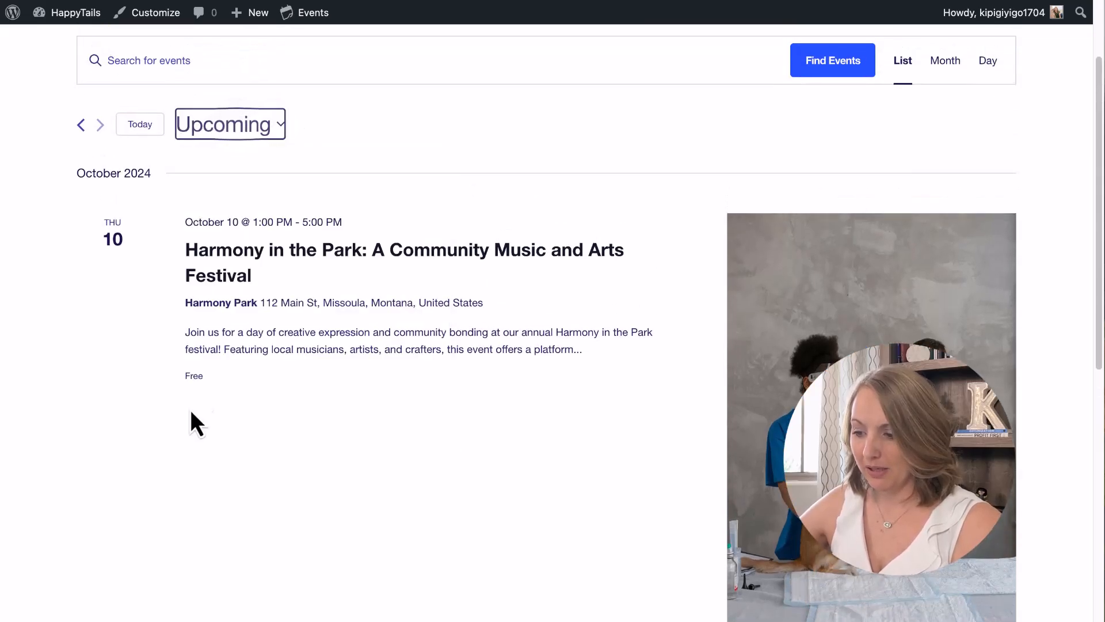
scroll(322, 418, "down", 6)
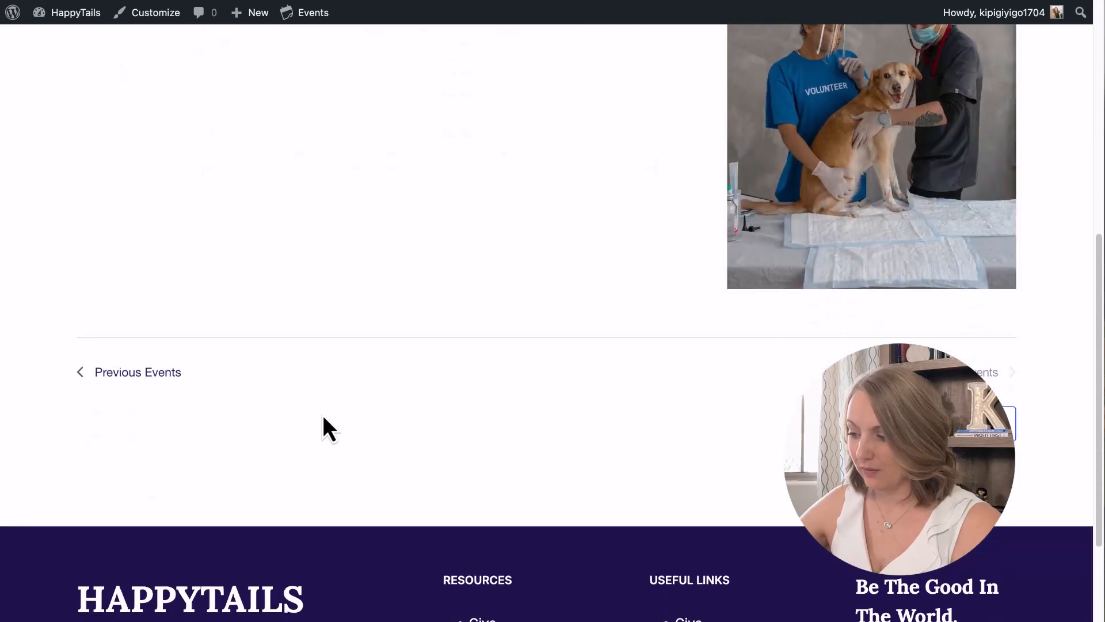
scroll(323, 417, "up", 2)
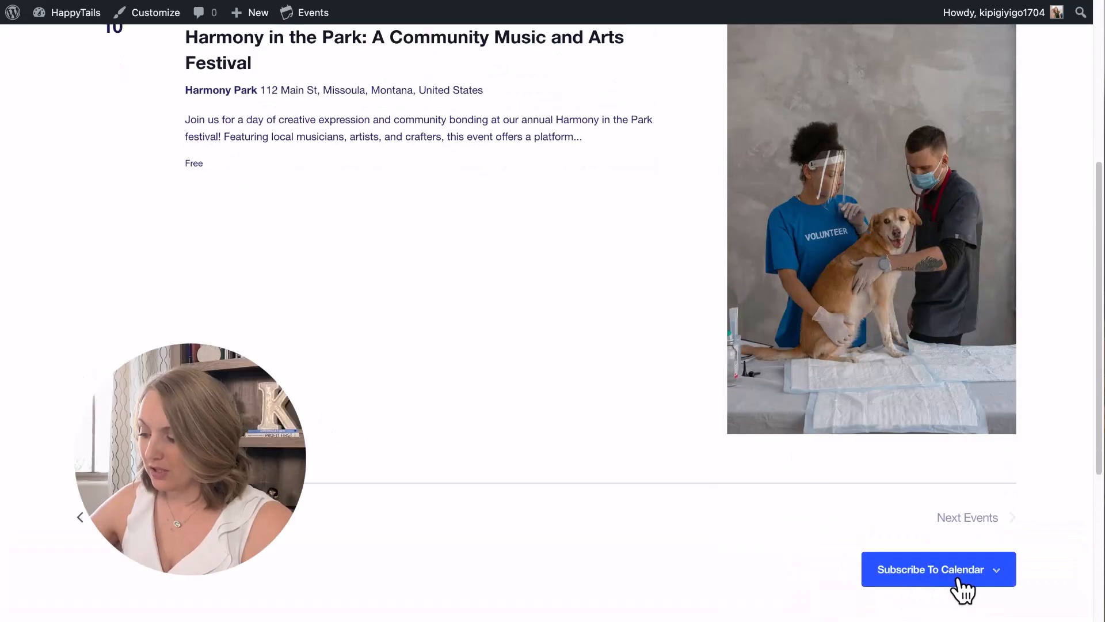
scroll(612, 513, "up", 5)
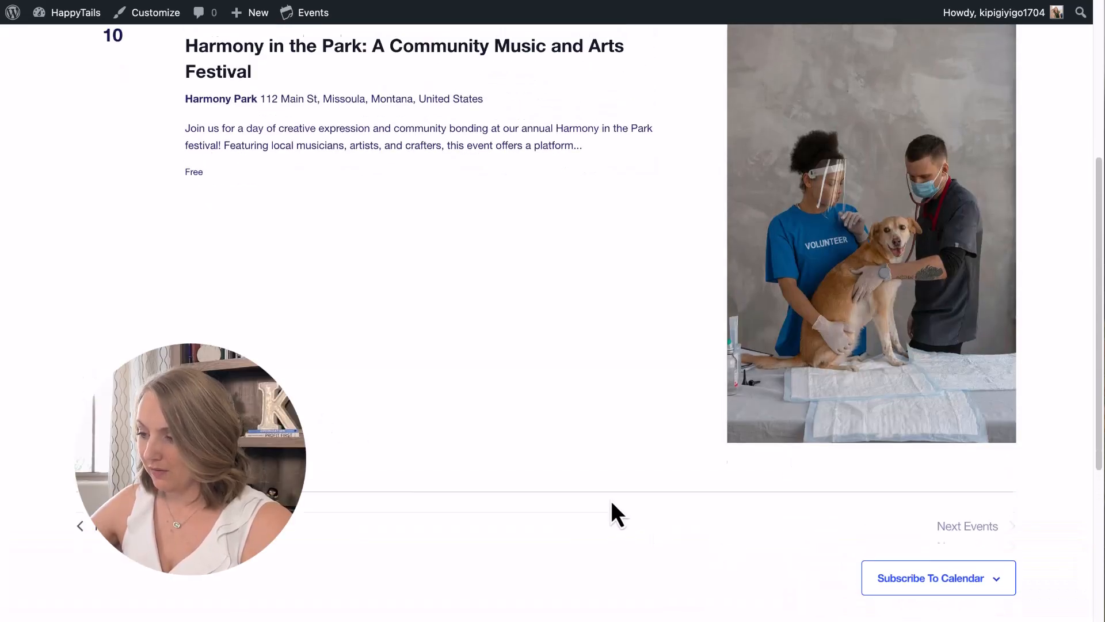
scroll(375, 316, "up", 2)
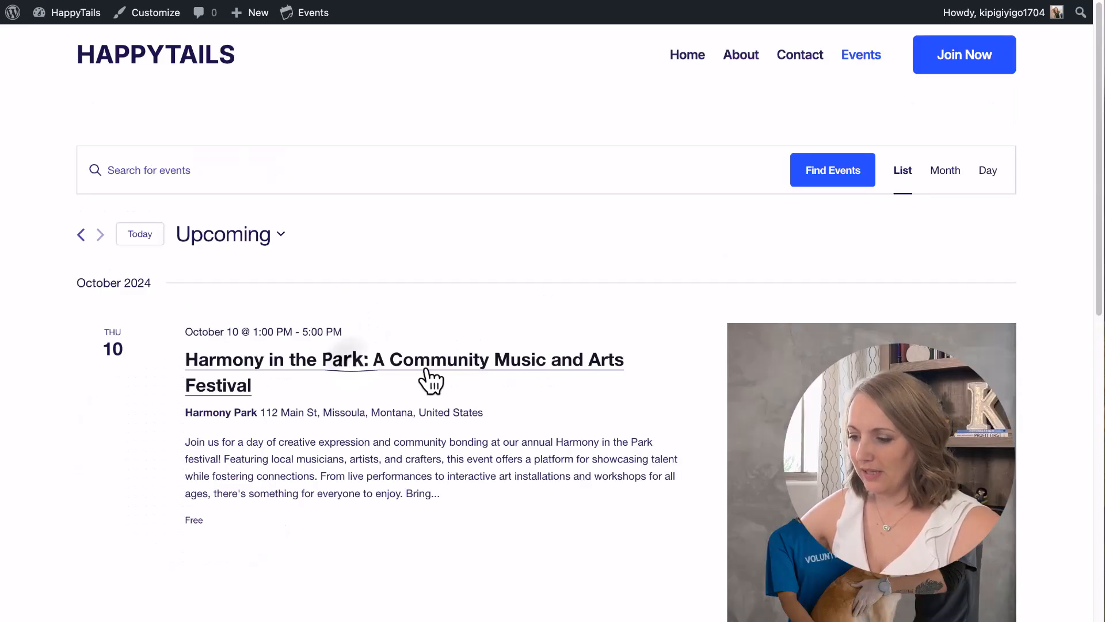
Open the Harmony in the Park event page and scroll through its details.
left_click(487, 377)
scroll(436, 326, "down", 2)
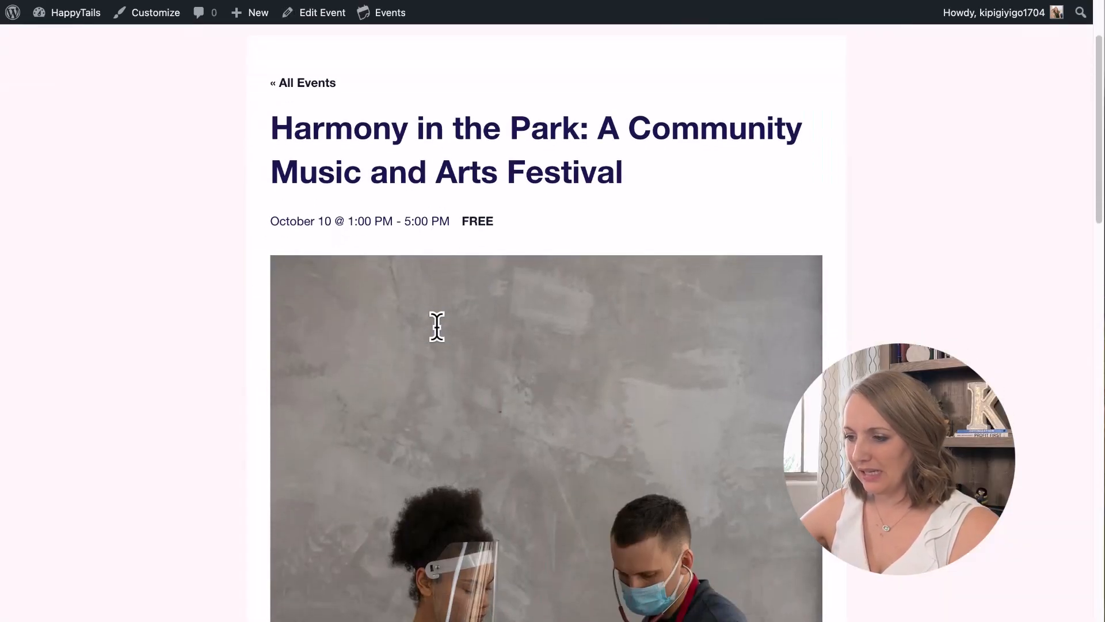
scroll(440, 340, "up", 3)
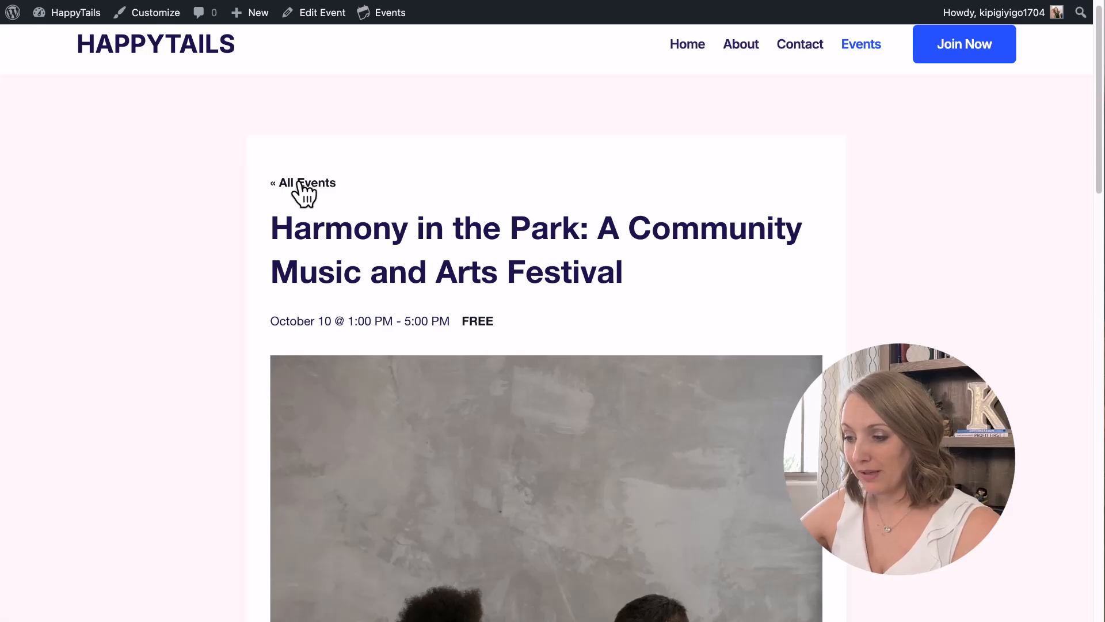
scroll(432, 321, "down", 10)
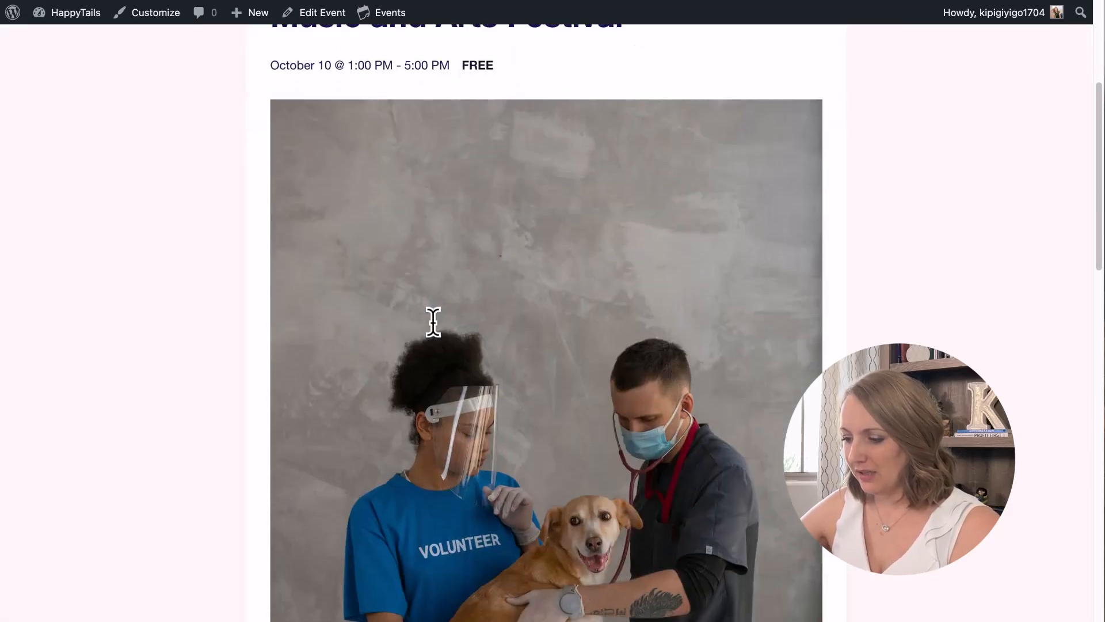
scroll(435, 328, "down", 10)
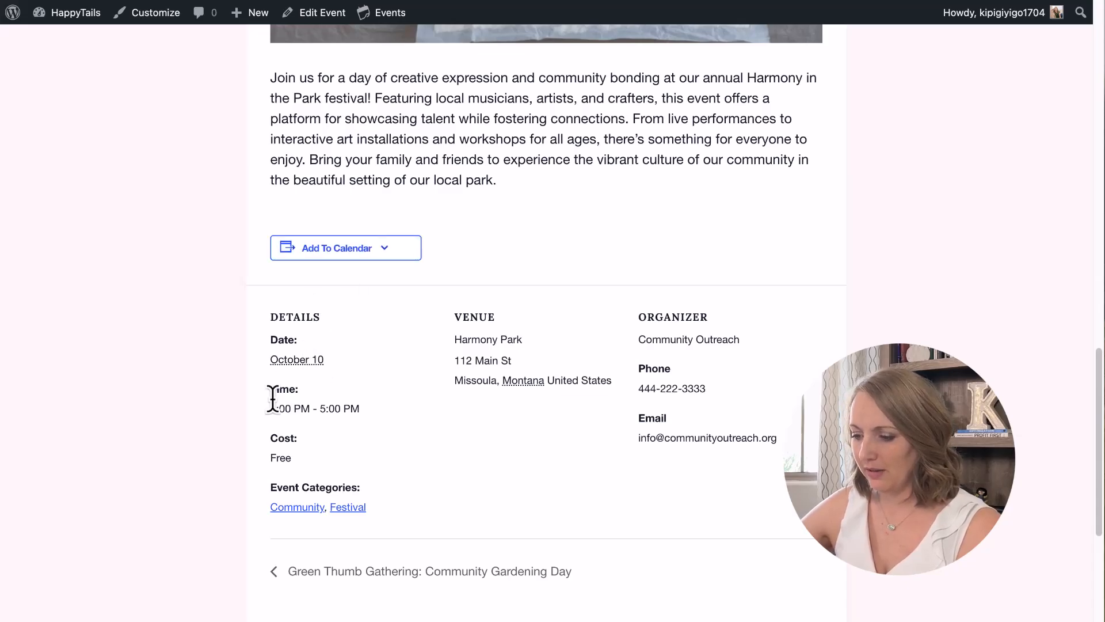
scroll(704, 466, "up", 15)
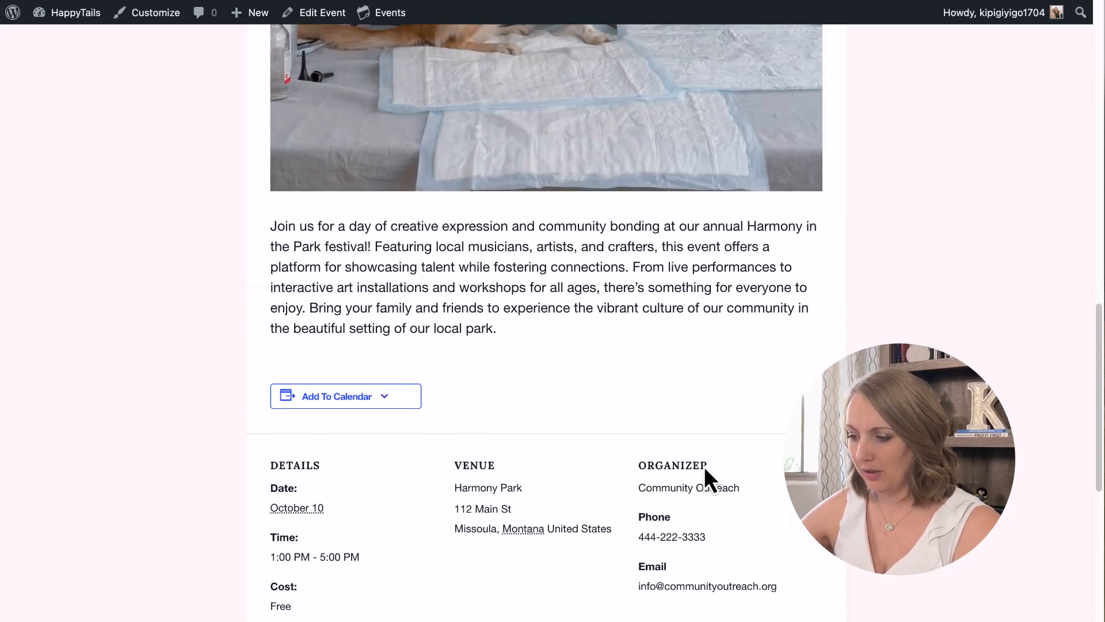
scroll(703, 463, "up", 4)
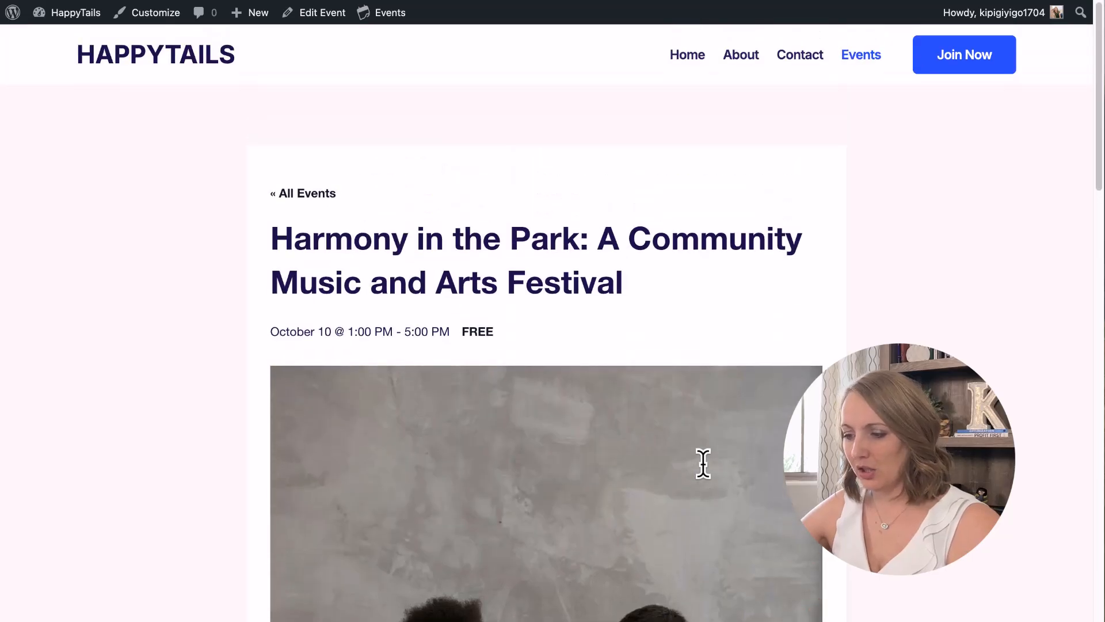
scroll(703, 466, "down", 4)
scroll(704, 467, "down", 5)
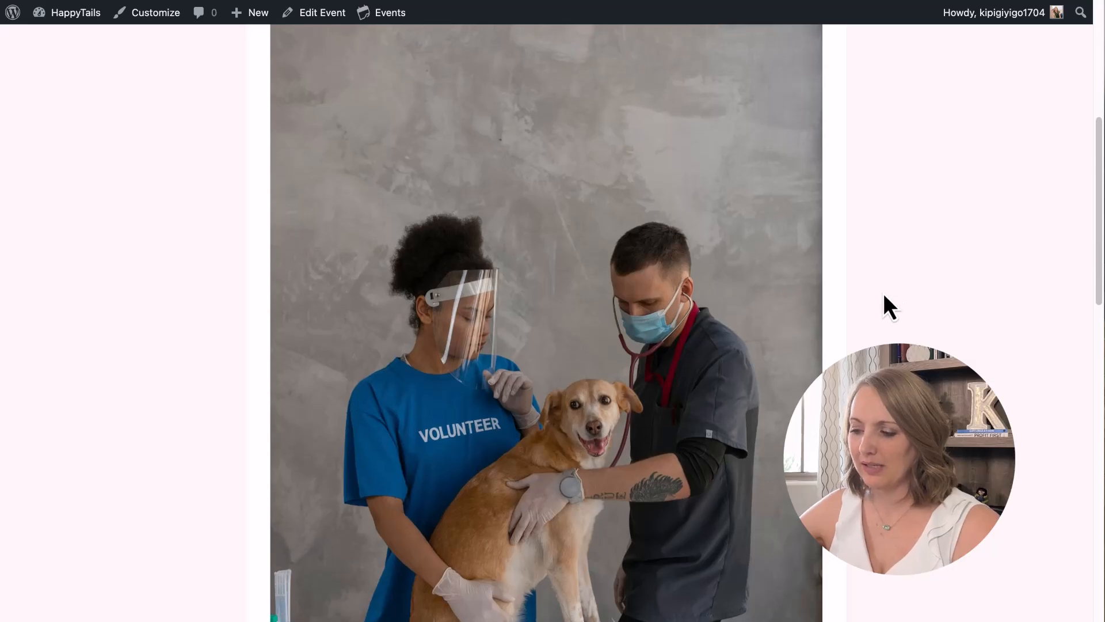
scroll(883, 292, "up", 7)
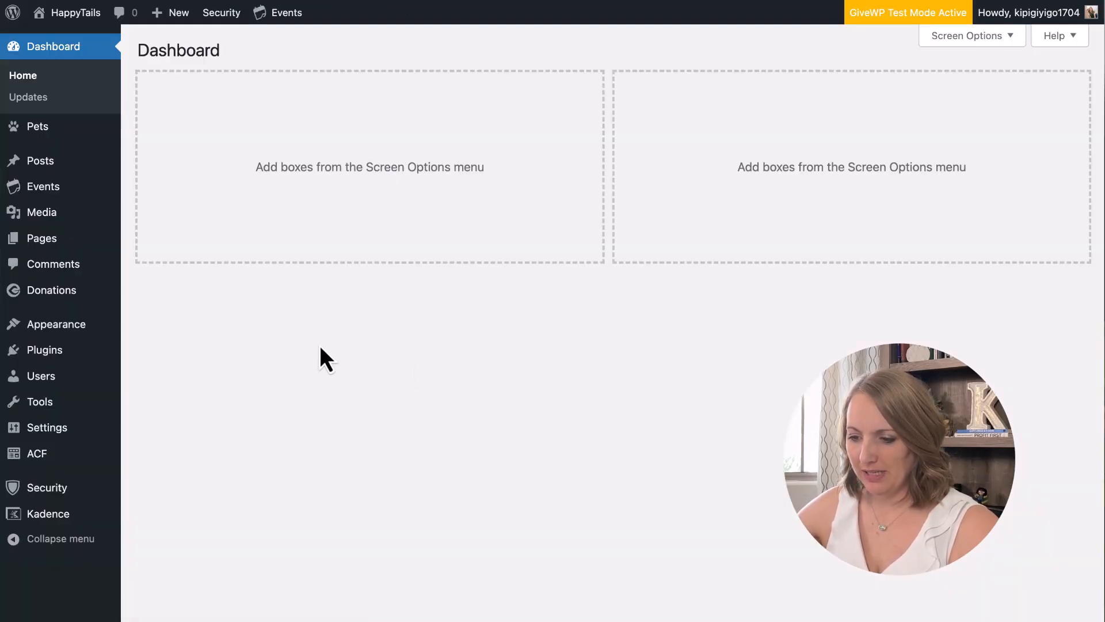
Open the Events settings and scroll down to the Editing section.
mouse_move(51, 202)
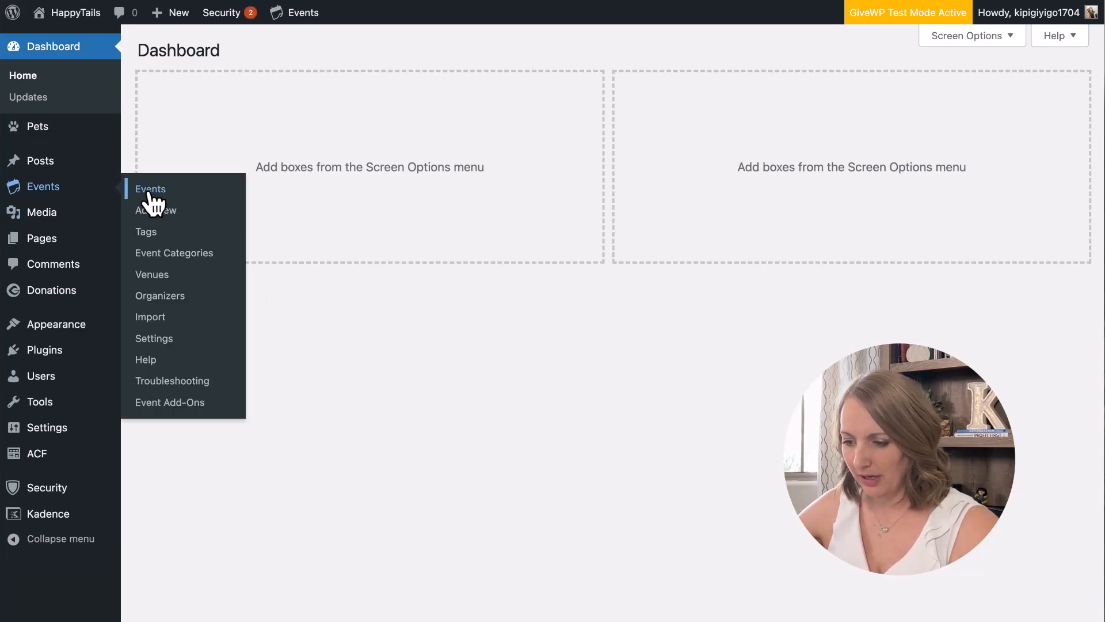
left_click(153, 340)
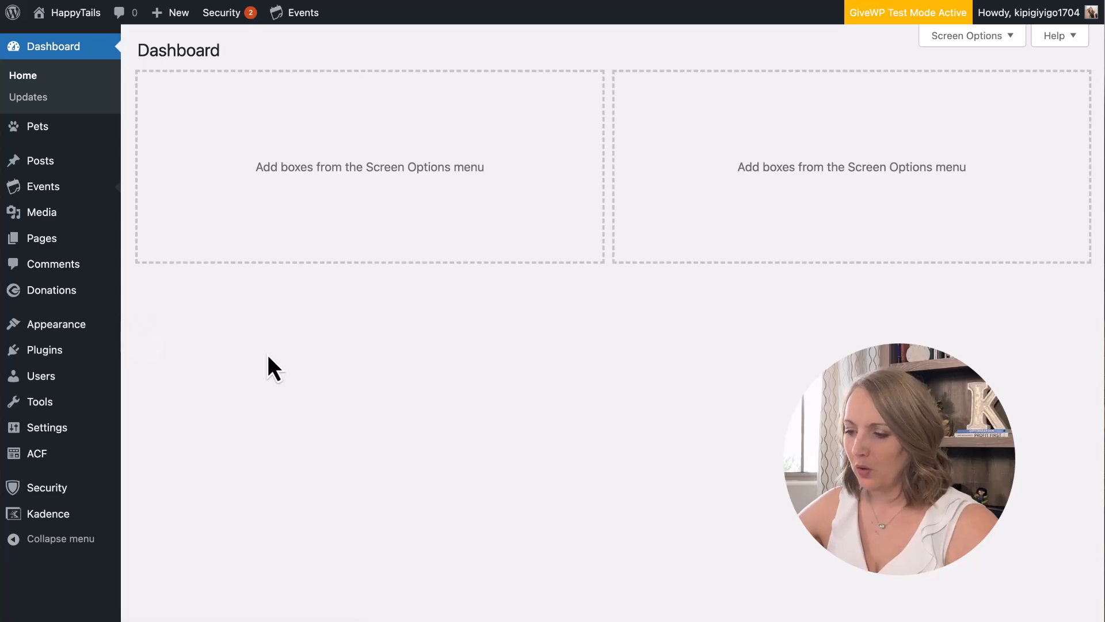
scroll(480, 291, "down", 5)
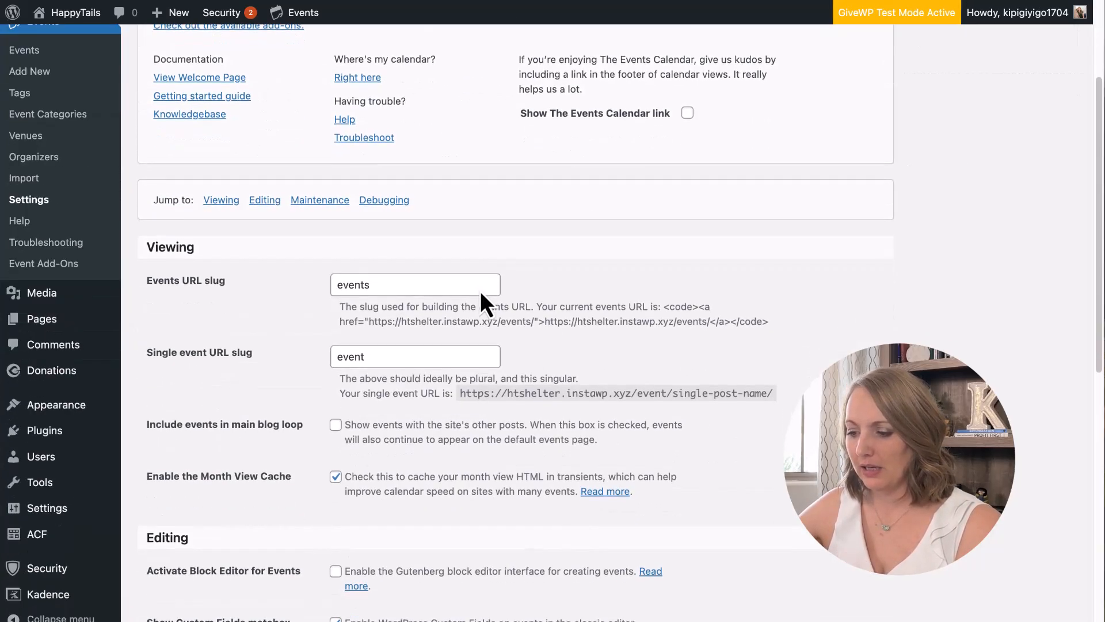
scroll(480, 292, "down", 1)
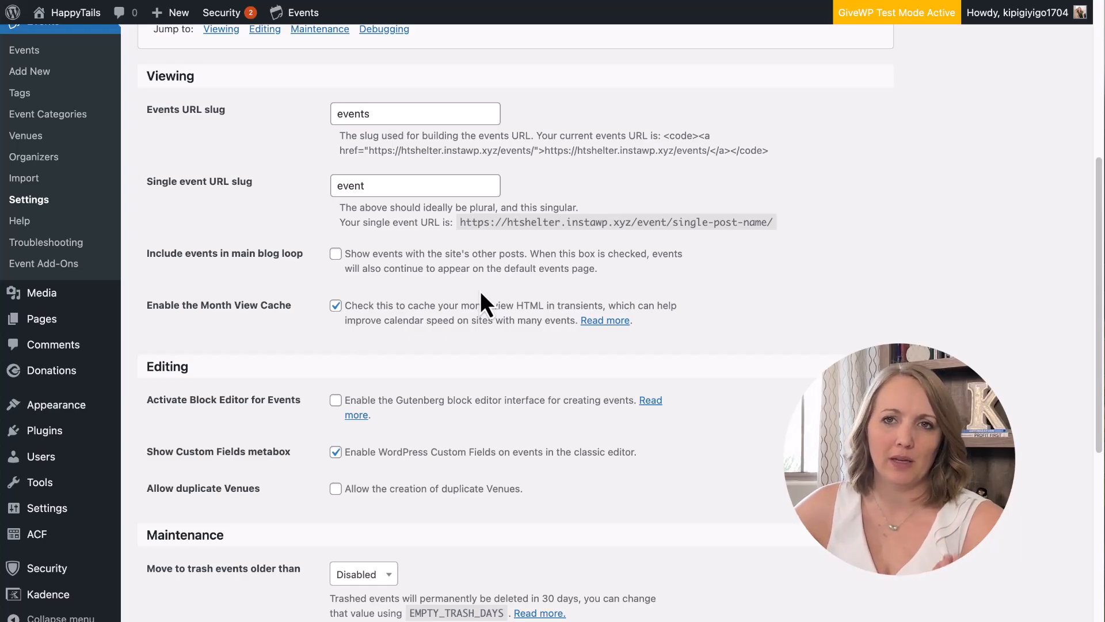
scroll(480, 290, "down", 2)
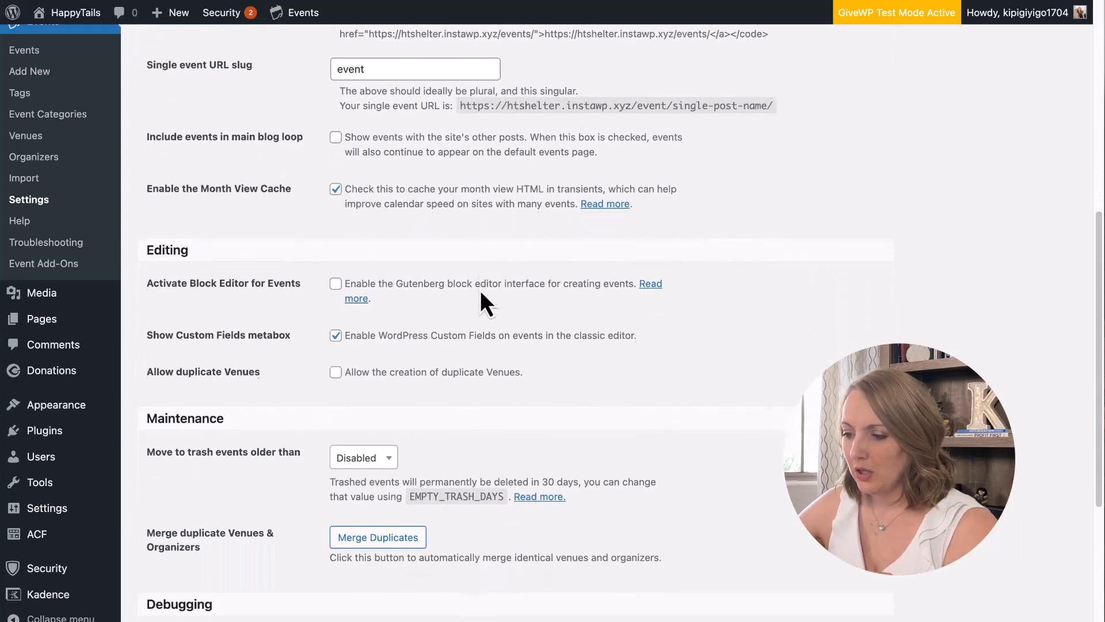
scroll(479, 287, "down", 3)
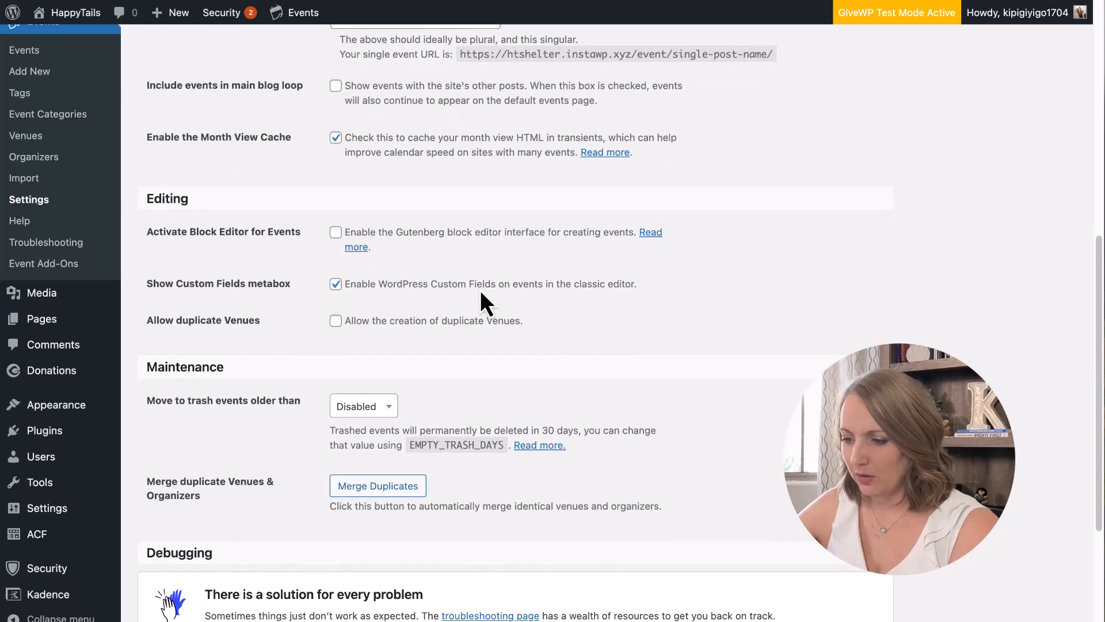
scroll(479, 287, "down", 1)
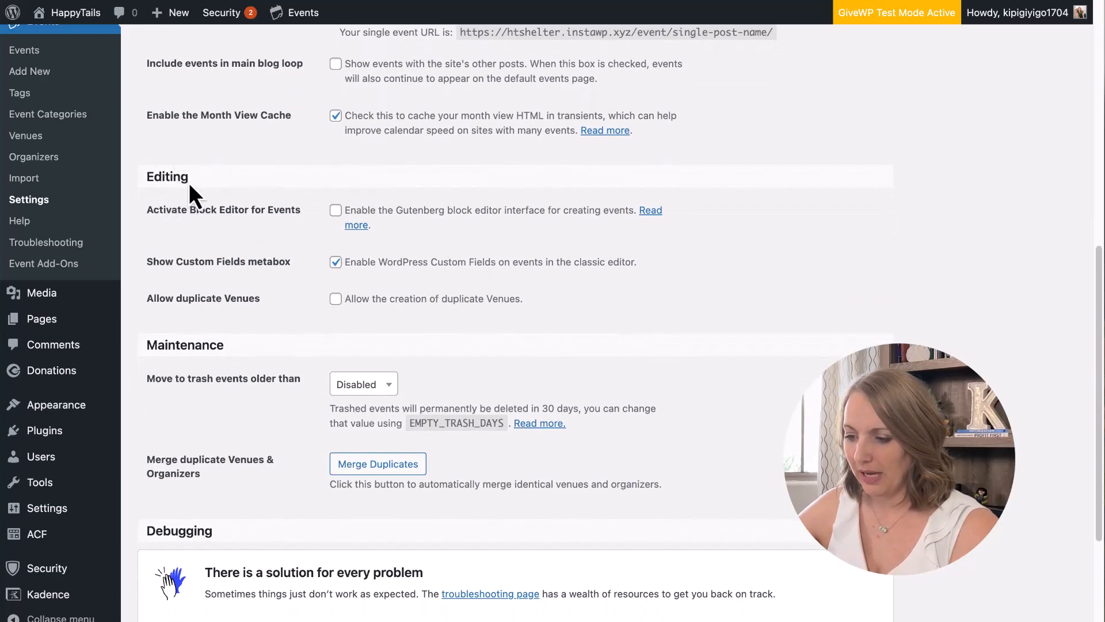
Highlight the Block Editor and Custom Fields options for events.
left_click_drag(146, 209, 301, 215)
left_click(300, 213)
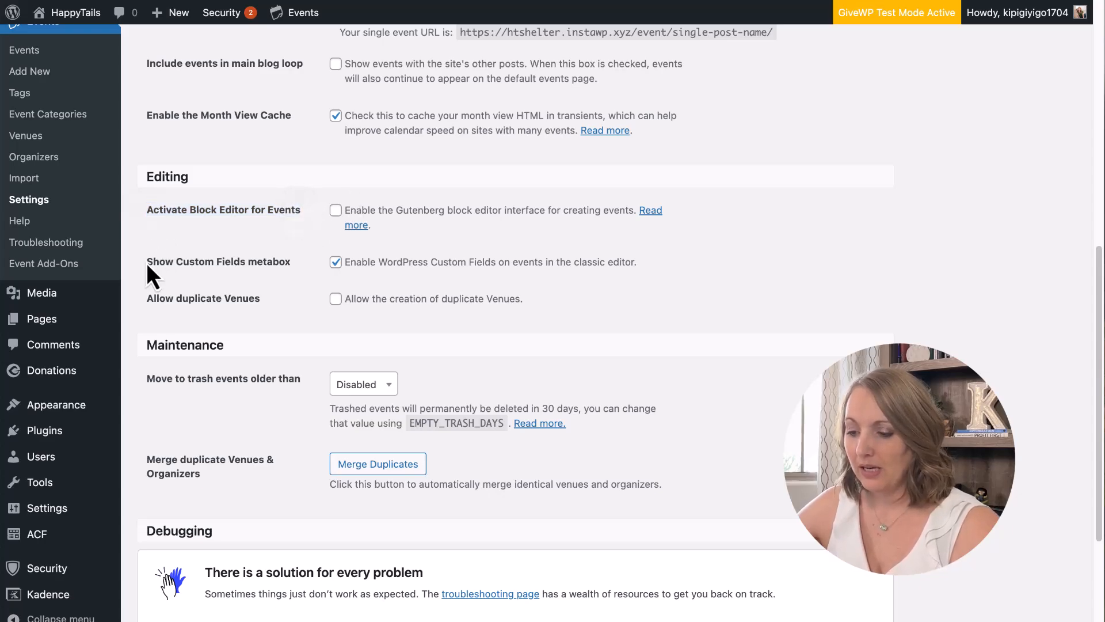
left_click_drag(147, 262, 289, 259)
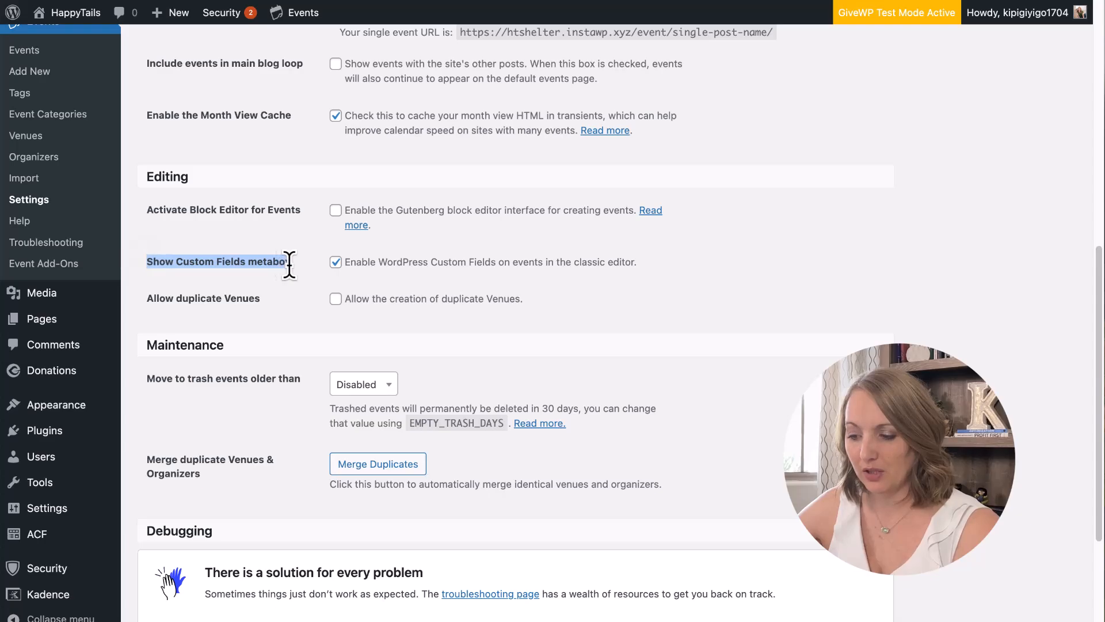
left_click(289, 260)
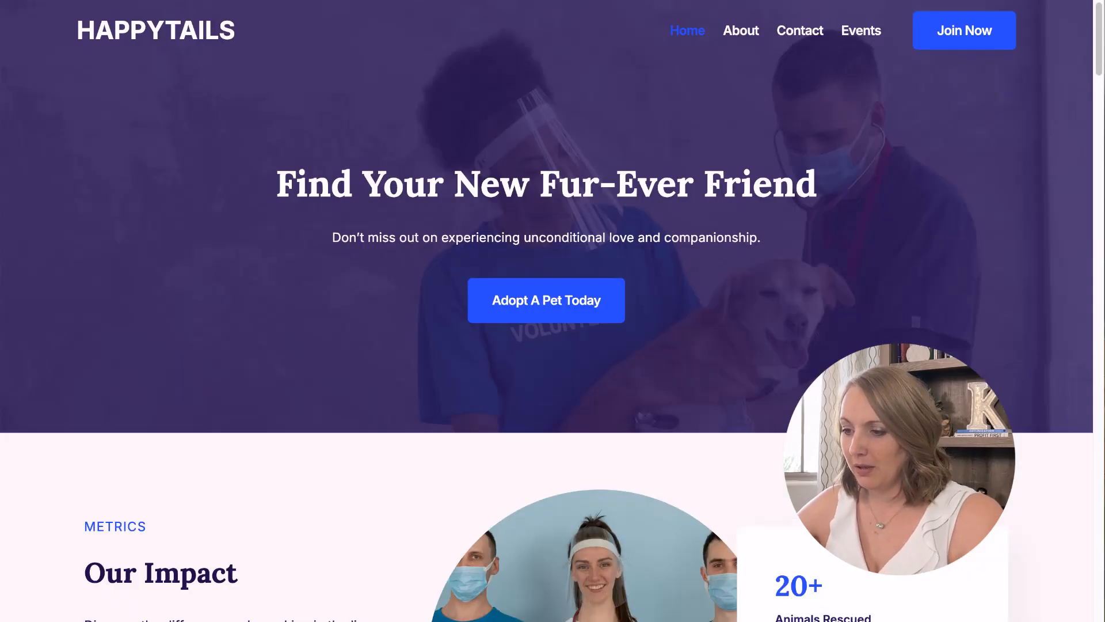
Load /events, open Harmony in the Park, and scroll through its classic Edit Event fields.
type("/events")
key("Return")
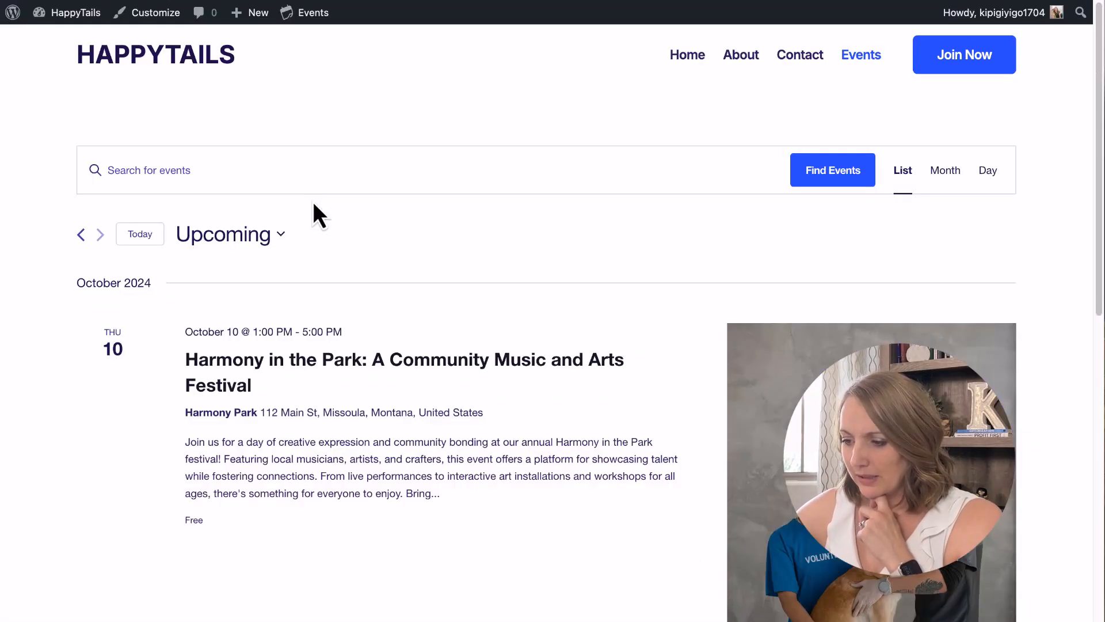
left_click(403, 361)
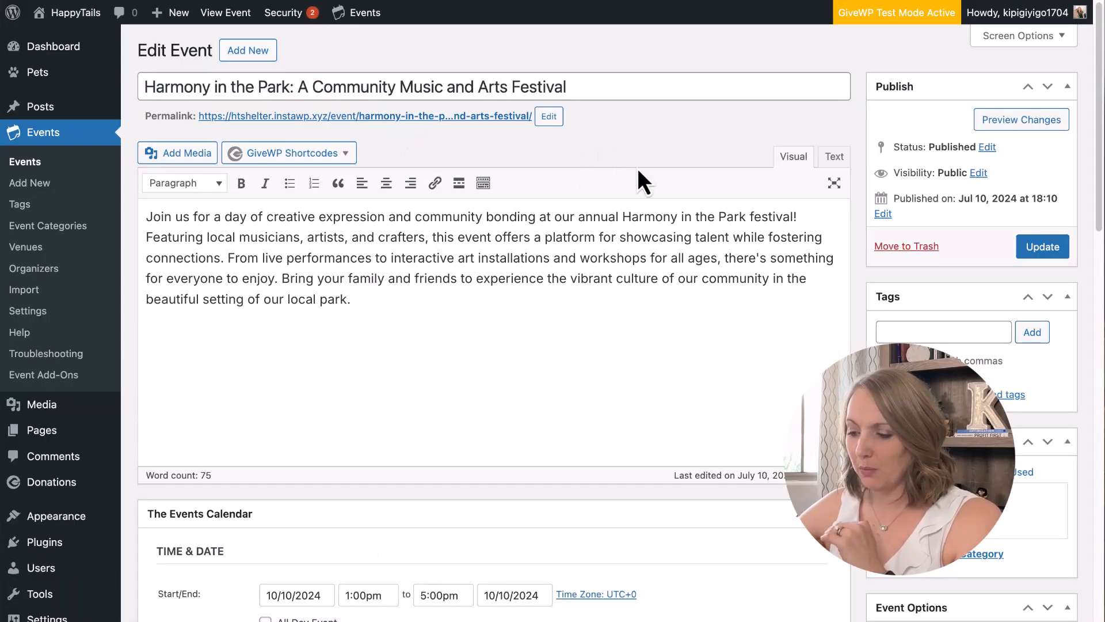
scroll(634, 225, "down", 9)
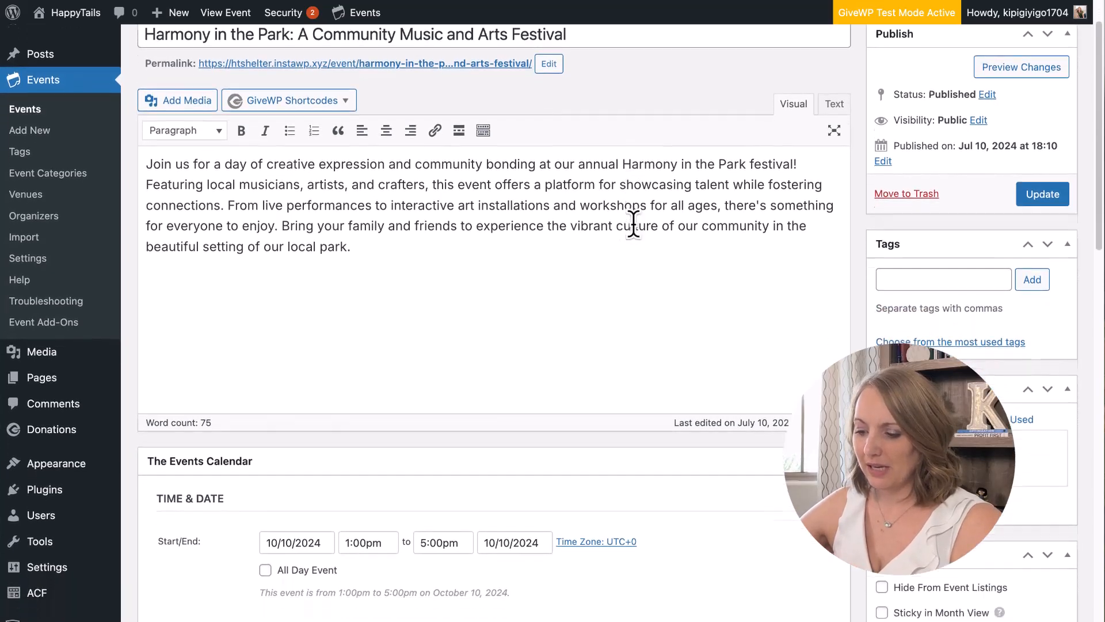
scroll(637, 237, "down", 8)
scroll(636, 237, "up", 10)
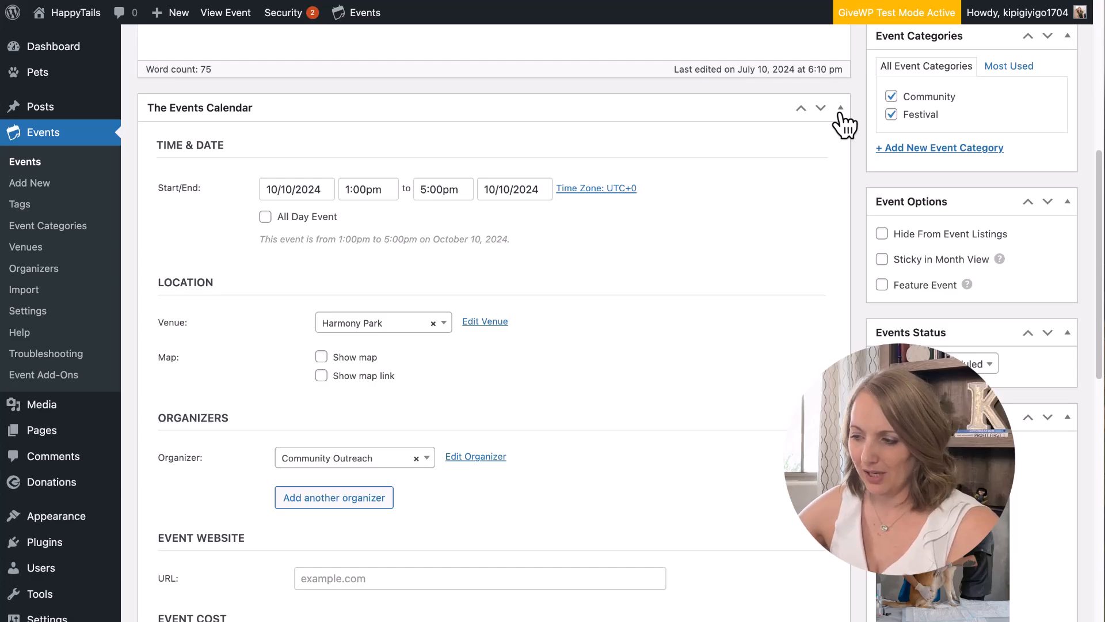
scroll(747, 219, "down", 11)
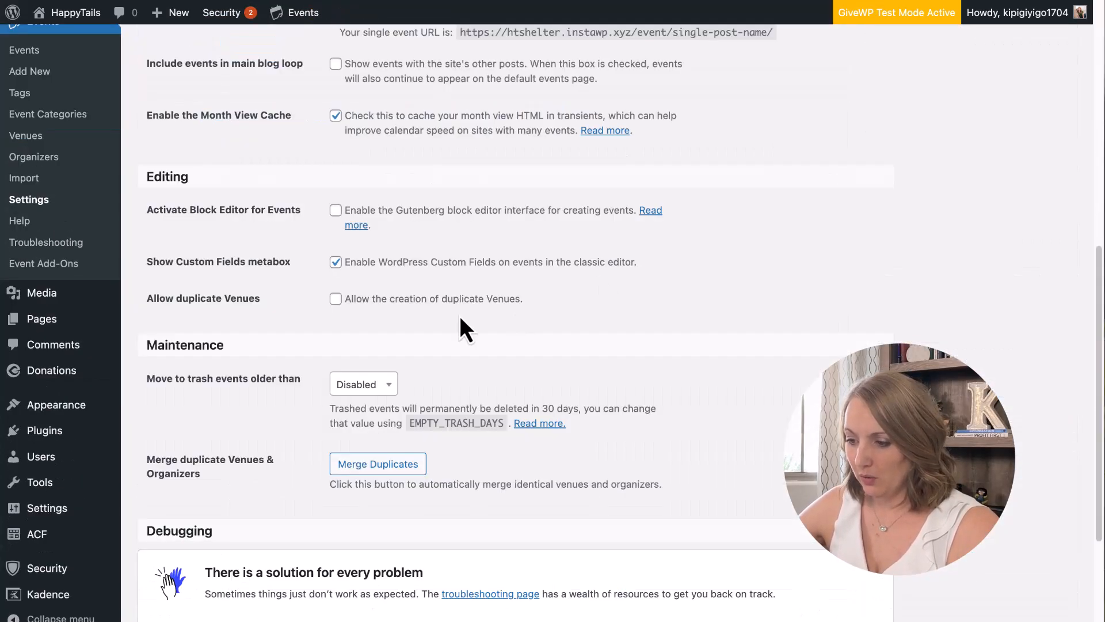
Turn on the block editor for events, turn off custom fields, and save.
left_click(336, 210)
left_click(335, 262)
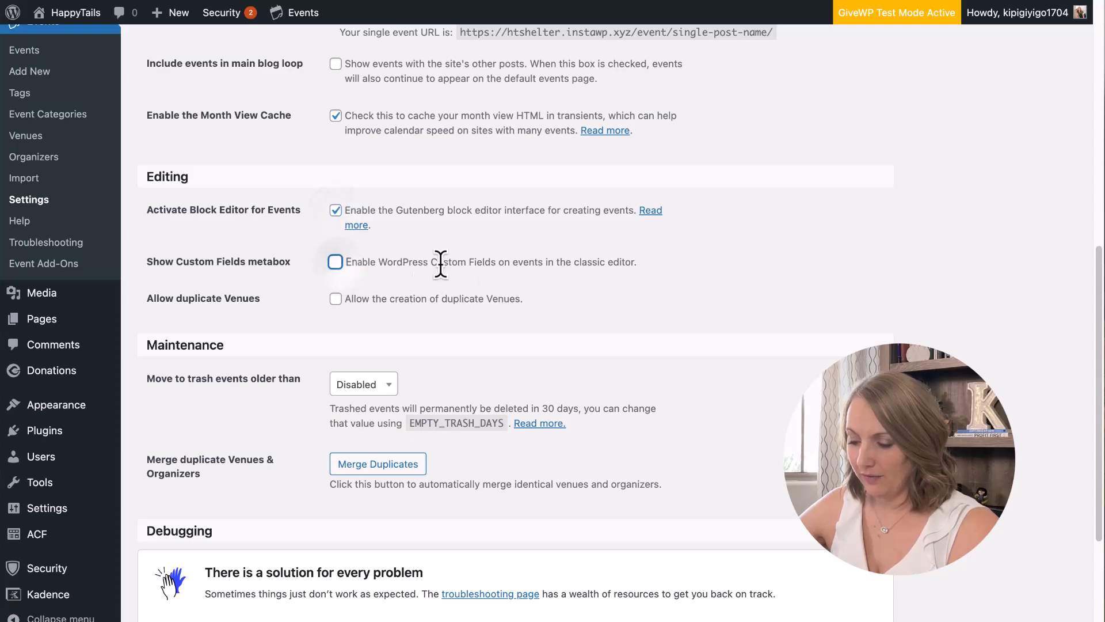
scroll(468, 274, "down", 4)
left_click(183, 580)
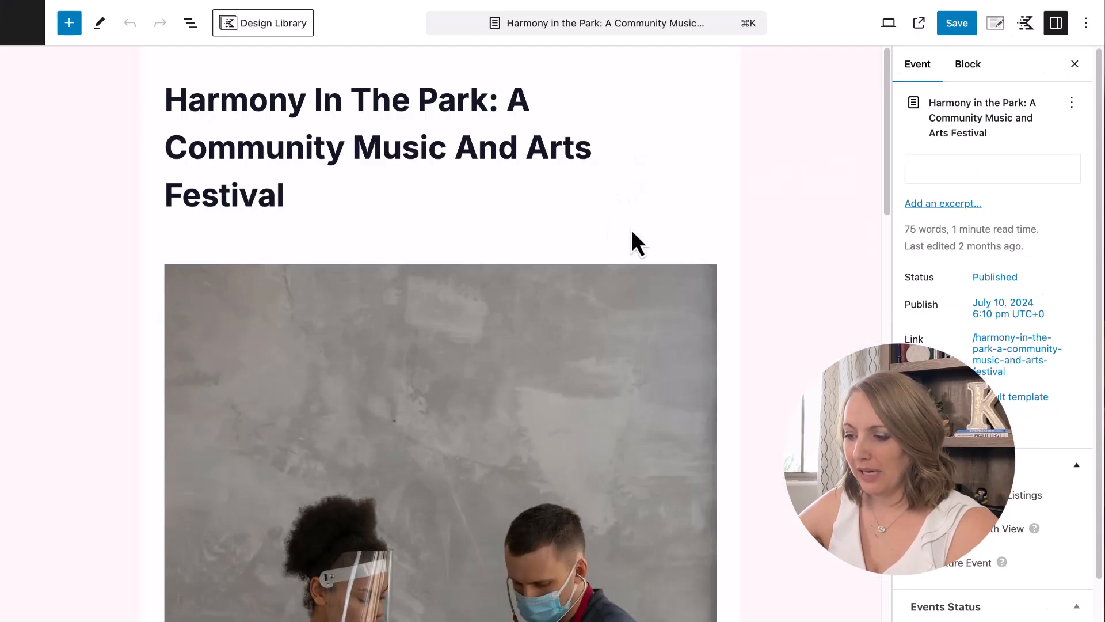
Review the General settings tab, then switch to the Display tab.
scroll(631, 230, "down", 4)
scroll(631, 230, "down", 10)
scroll(631, 229, "up", 15)
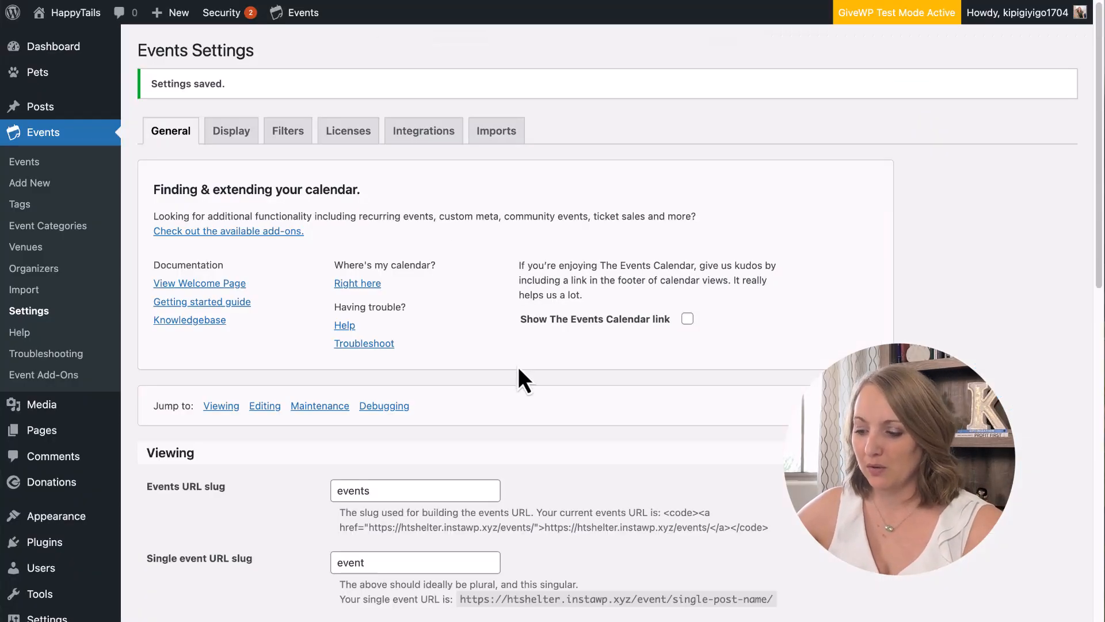
scroll(518, 369, "down", 10)
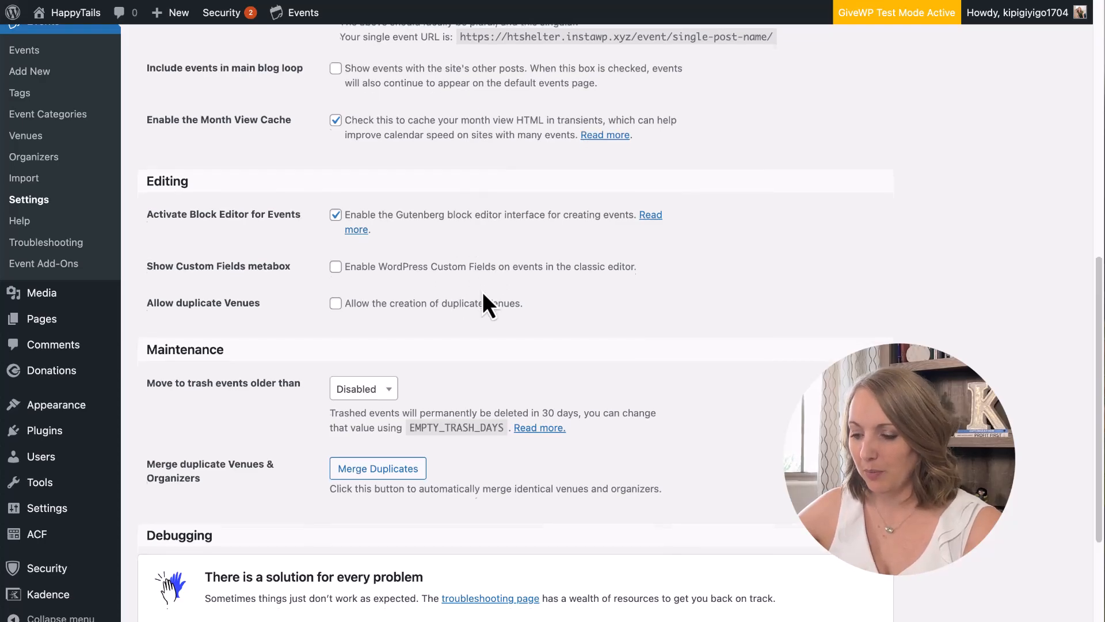
scroll(483, 291, "down", 4)
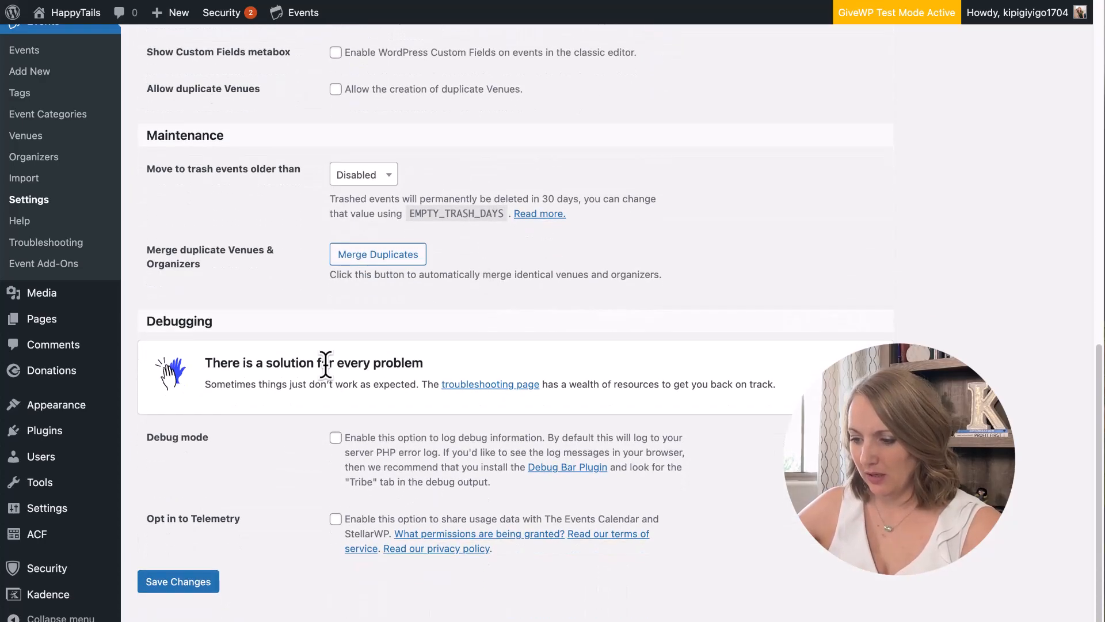
scroll(326, 366, "up", 14)
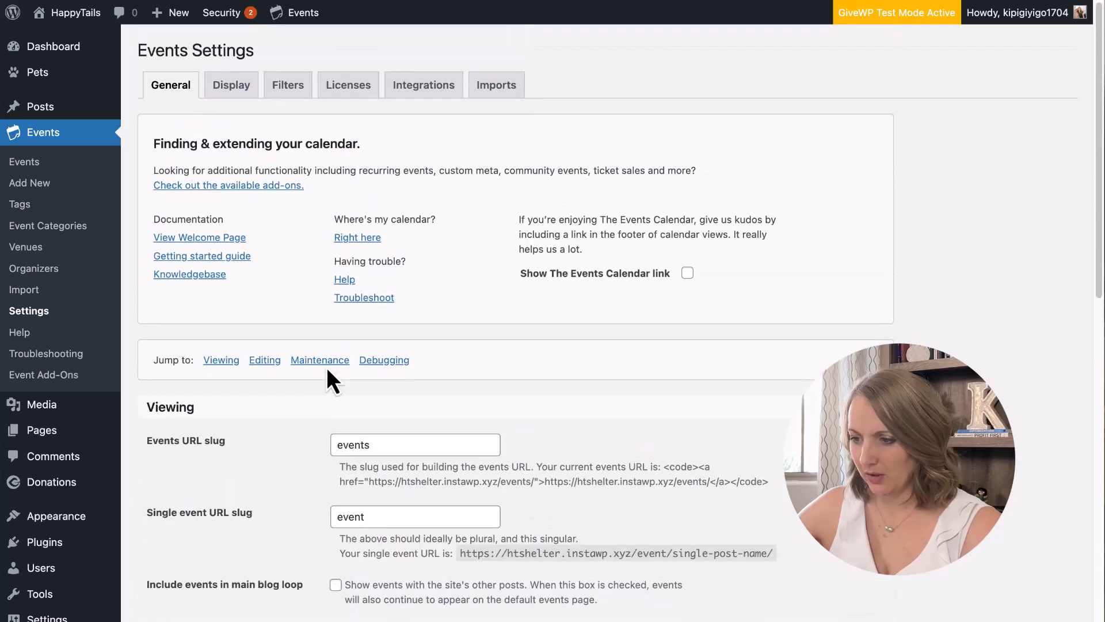
left_click(231, 87)
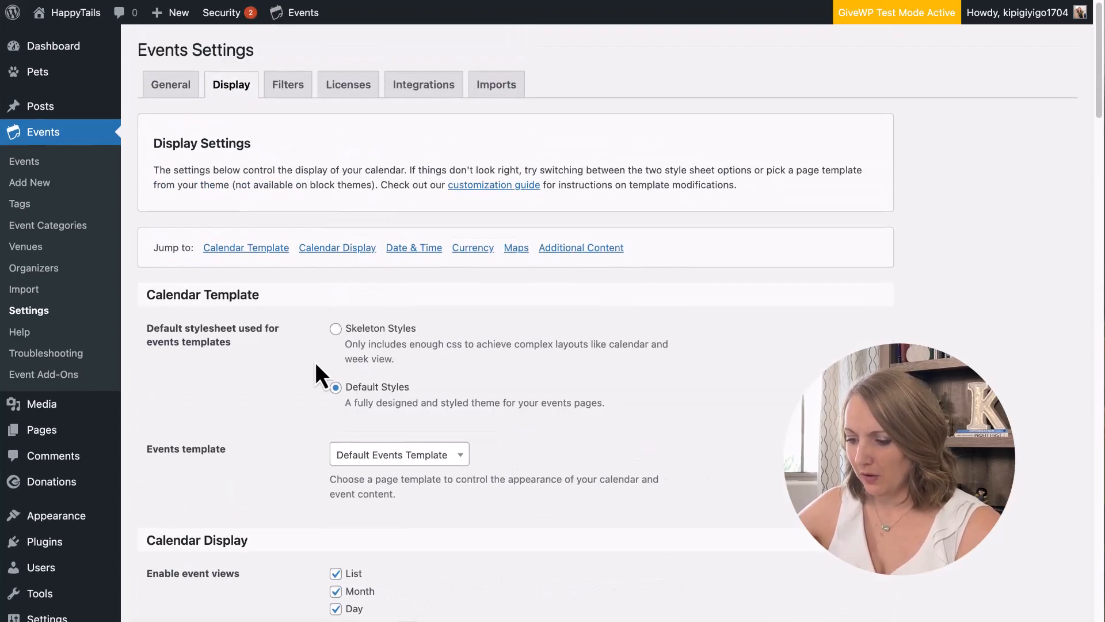
Keep List as the Default view for the events calendar.
scroll(318, 376, "down", 6)
scroll(316, 362, "down", 2)
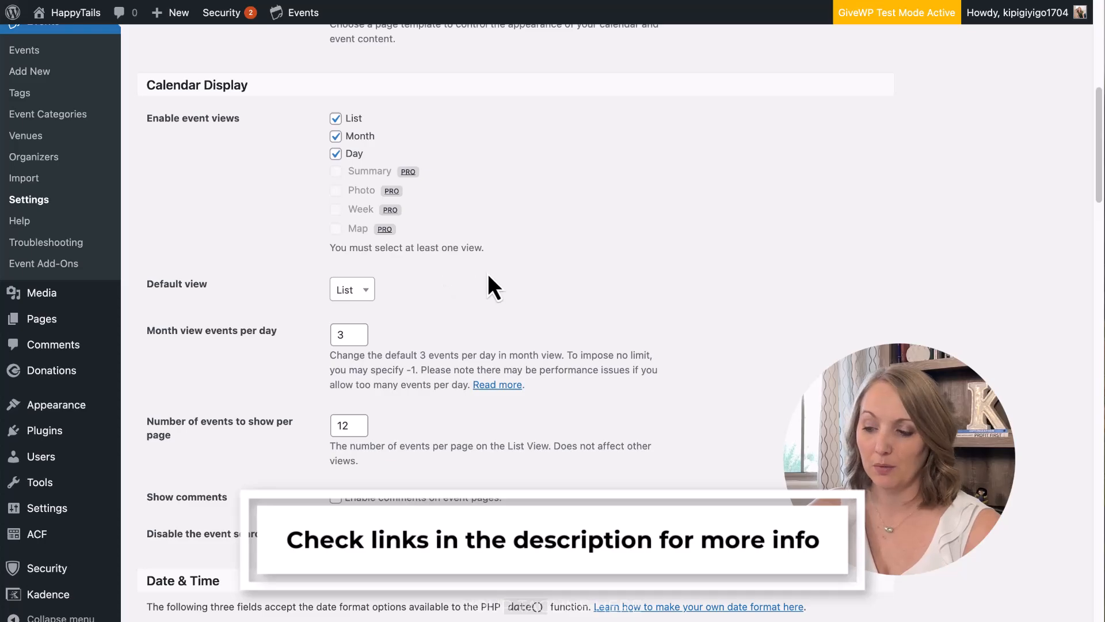
scroll(488, 275, "down", 5)
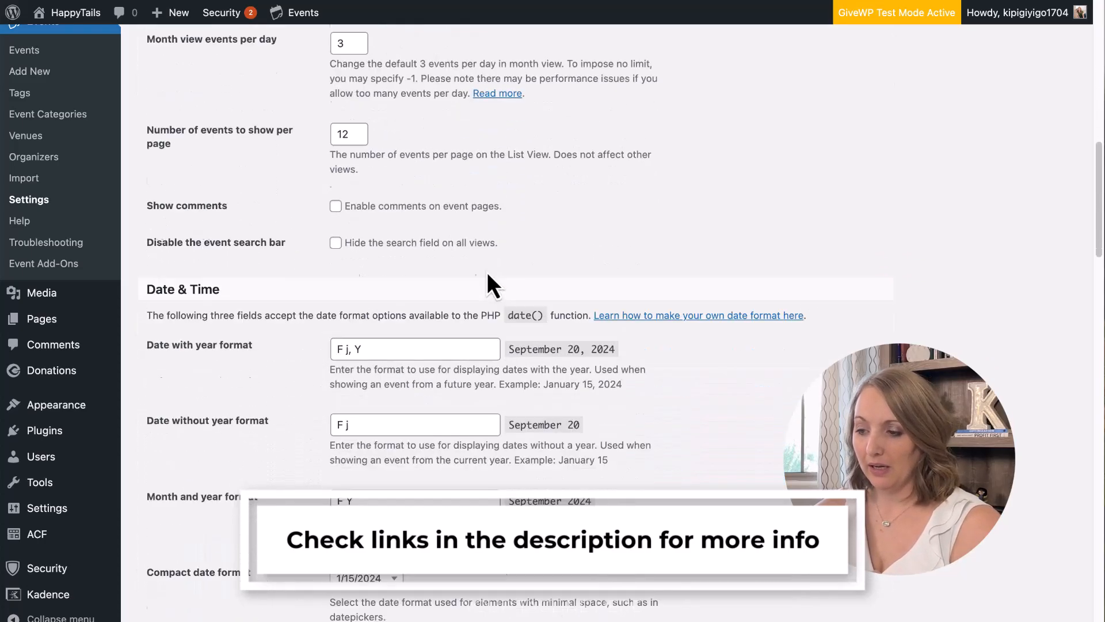
scroll(488, 276, "up", 3)
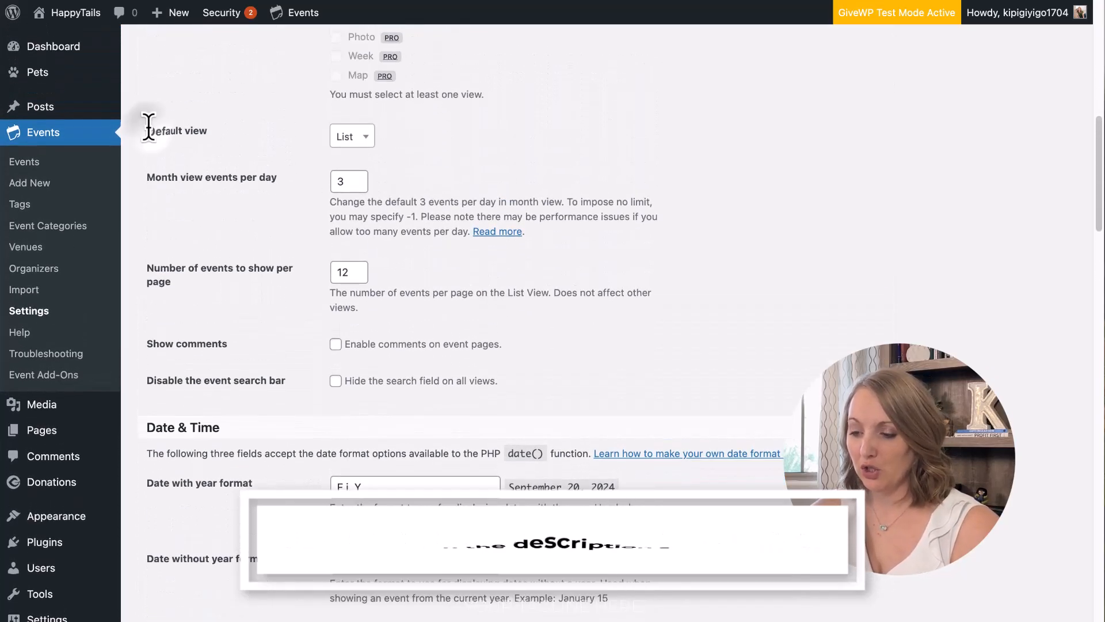
left_click_drag(148, 126, 232, 135)
left_click(233, 134)
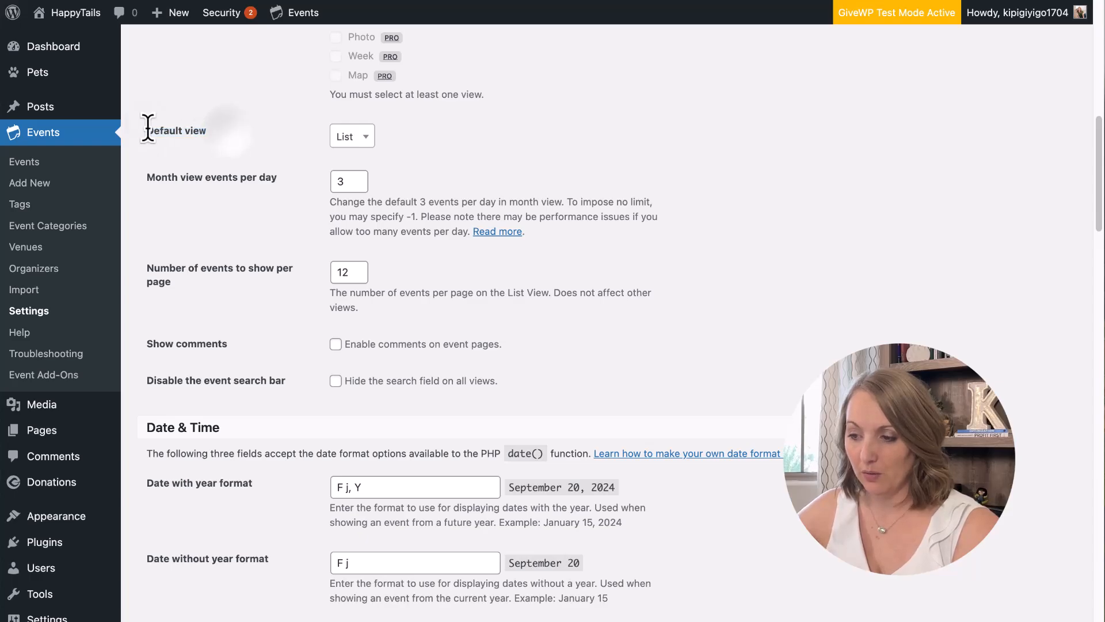
left_click(345, 139)
left_click(361, 168)
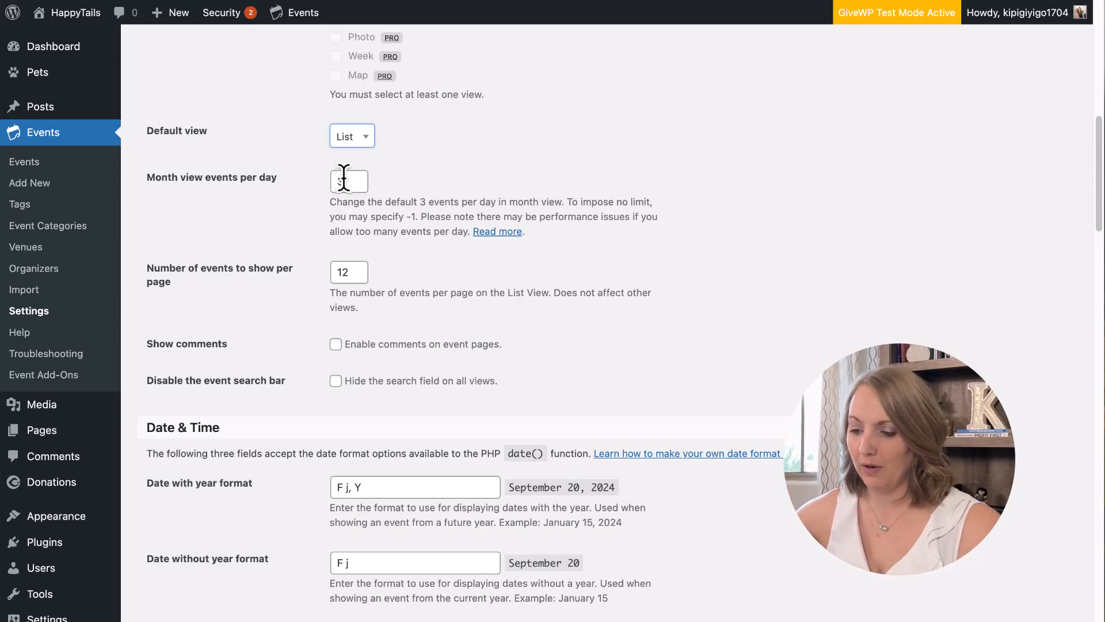
Tick 'Hide the search field on all views'.
scroll(415, 264, "down", 3)
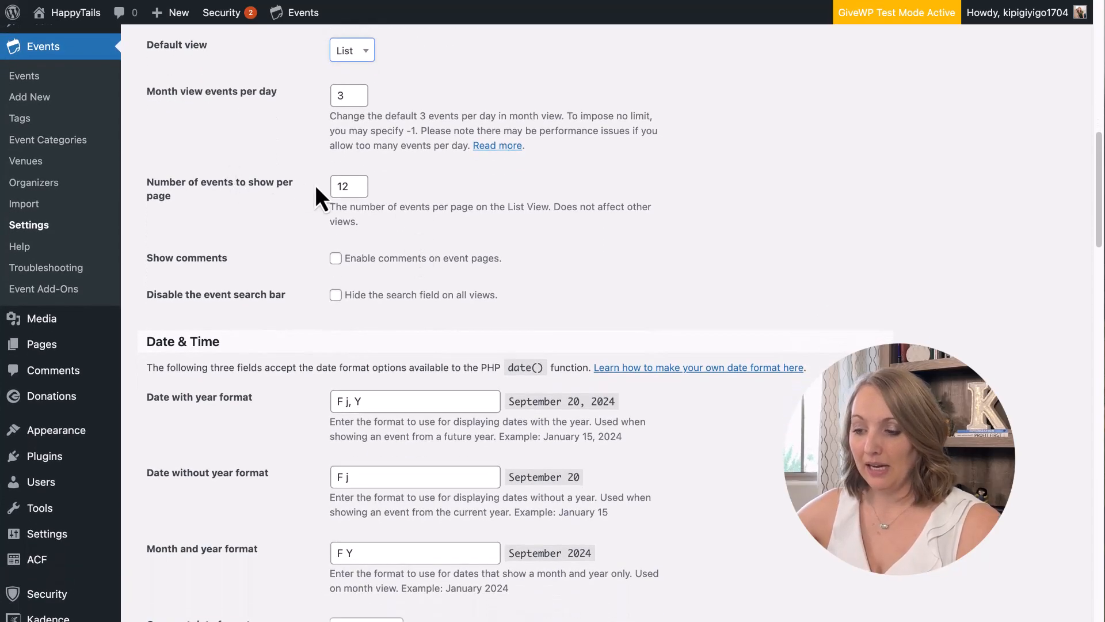
left_click_drag(145, 185, 257, 191)
left_click(258, 191)
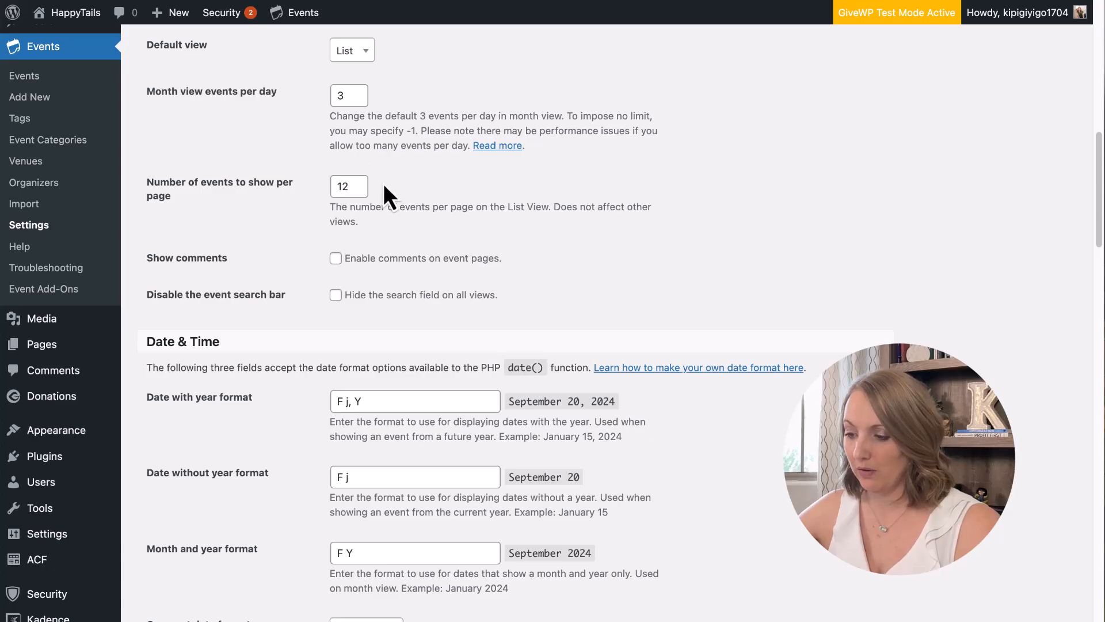
scroll(415, 258, "down", 3)
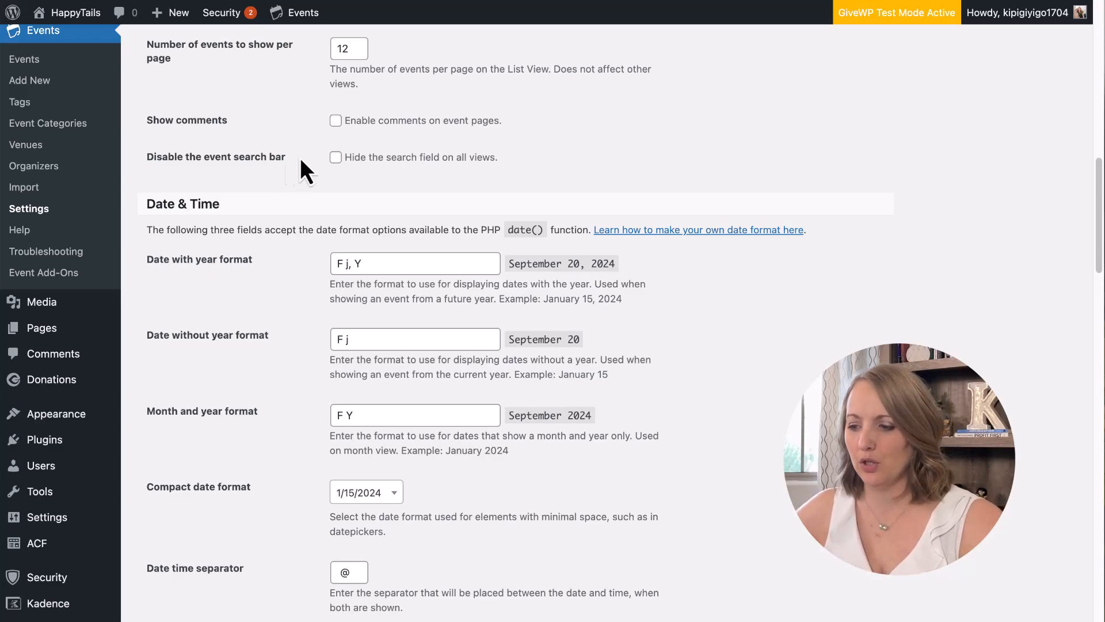
left_click(335, 157)
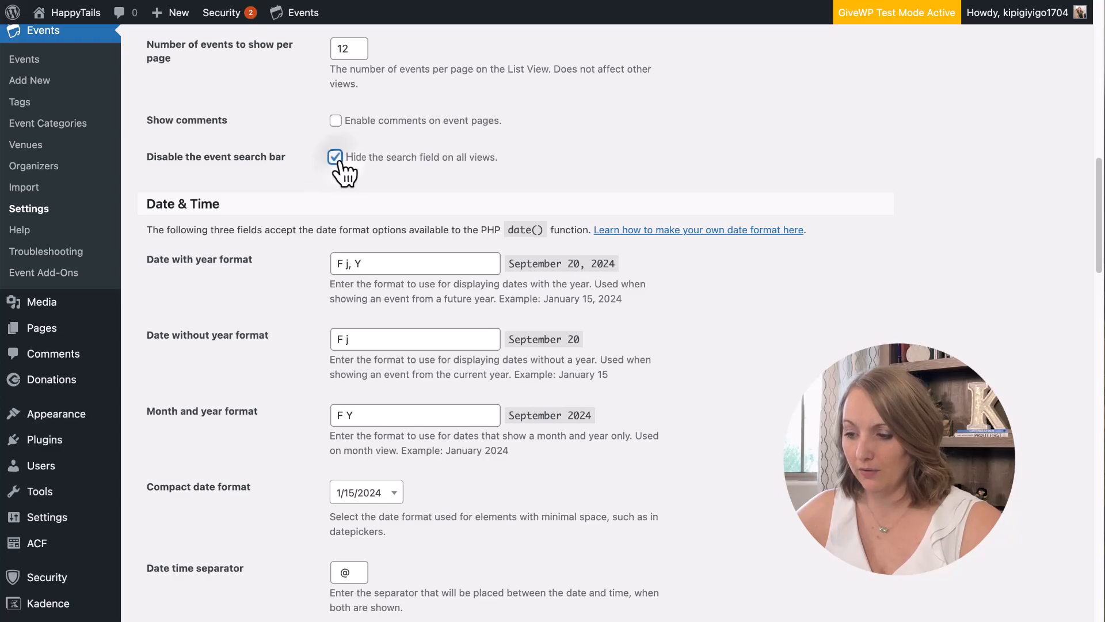
scroll(244, 316, "down", 1)
scroll(244, 316, "down", 20)
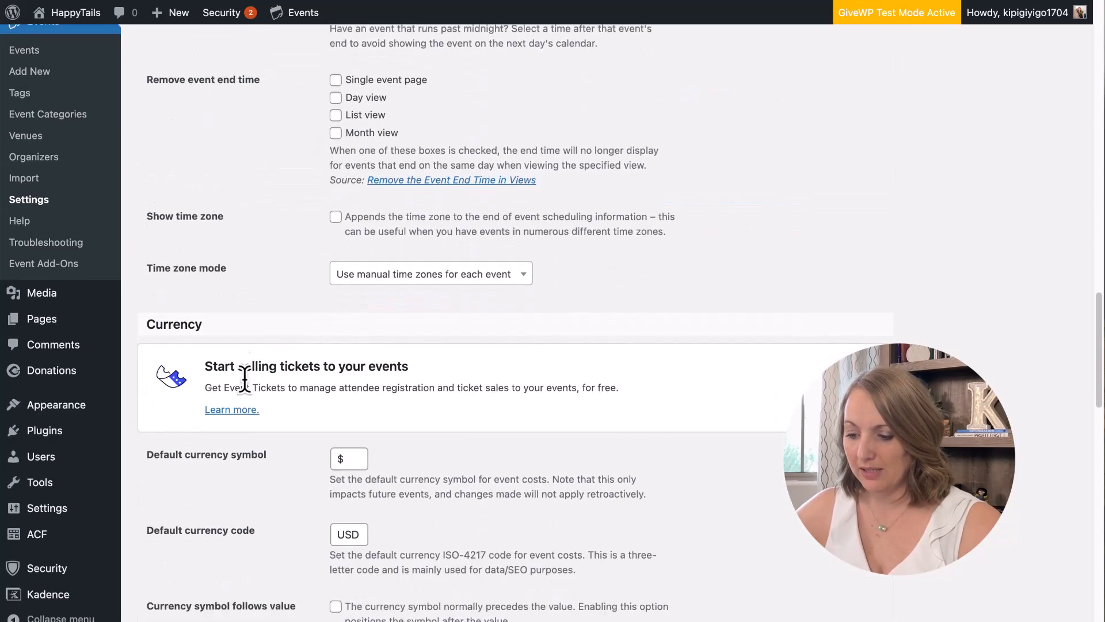
Save the display settings and confirm the live All Events list shows no search bar.
left_click(184, 582)
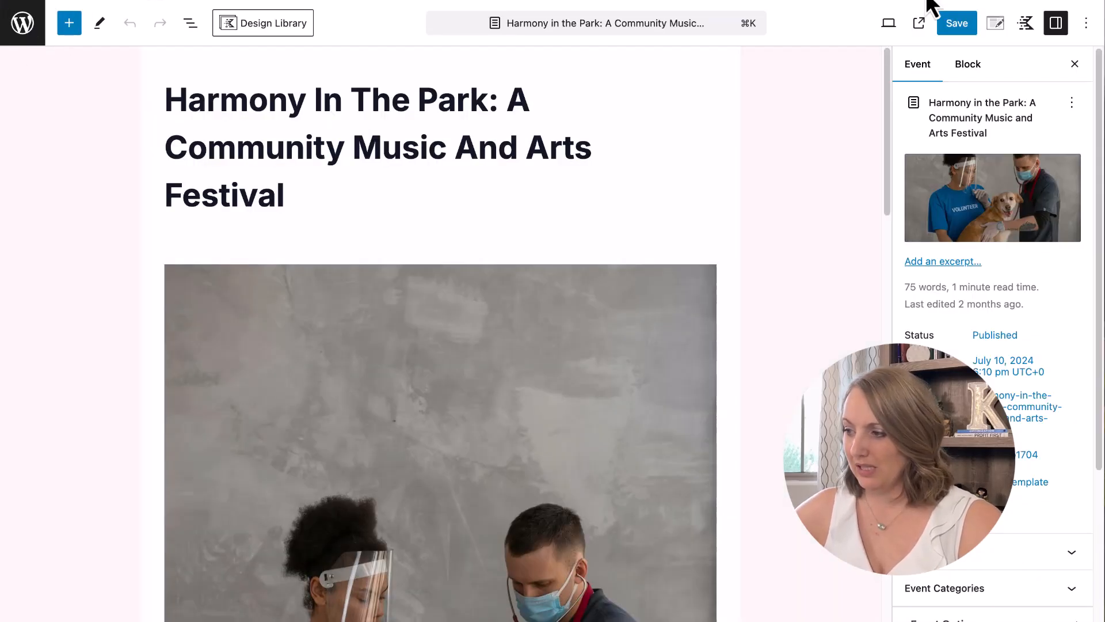
left_click(919, 23)
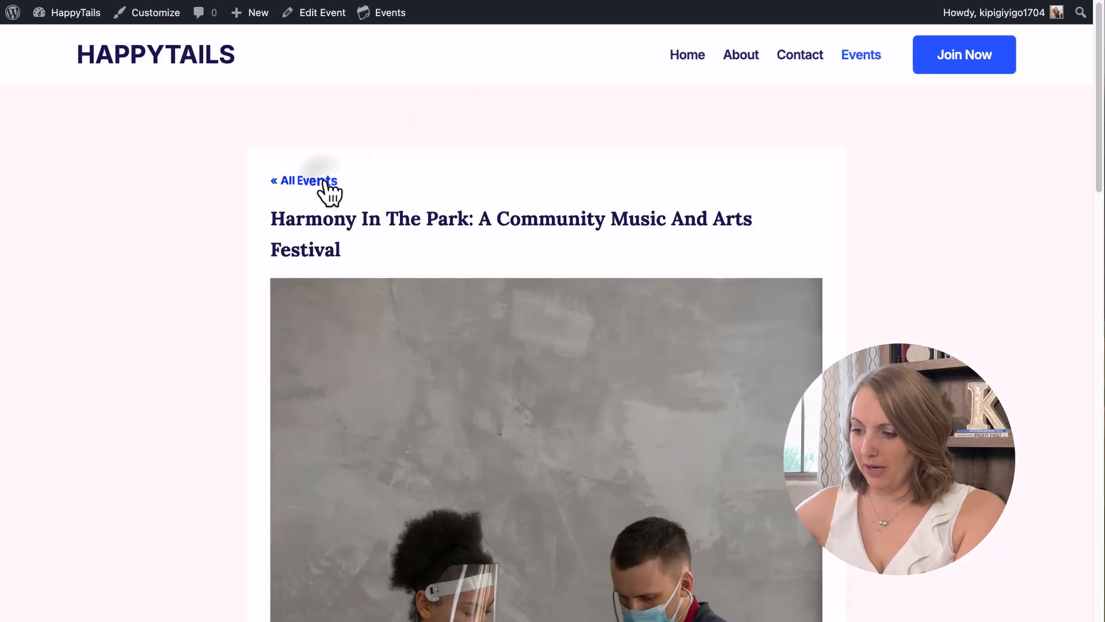
left_click(324, 183)
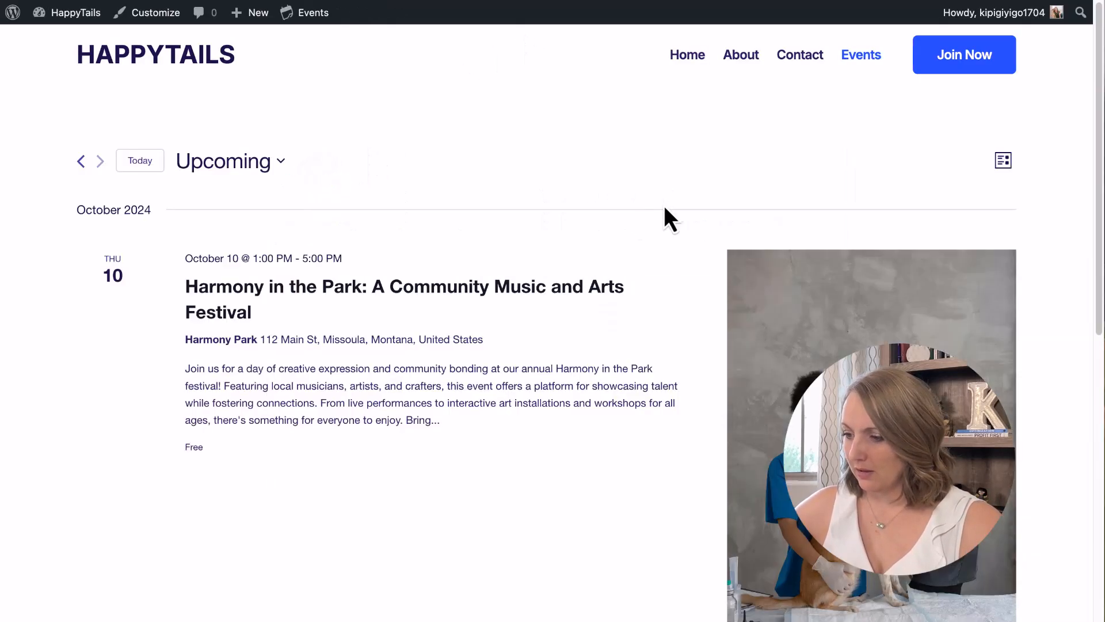
scroll(547, 301, "down", 1)
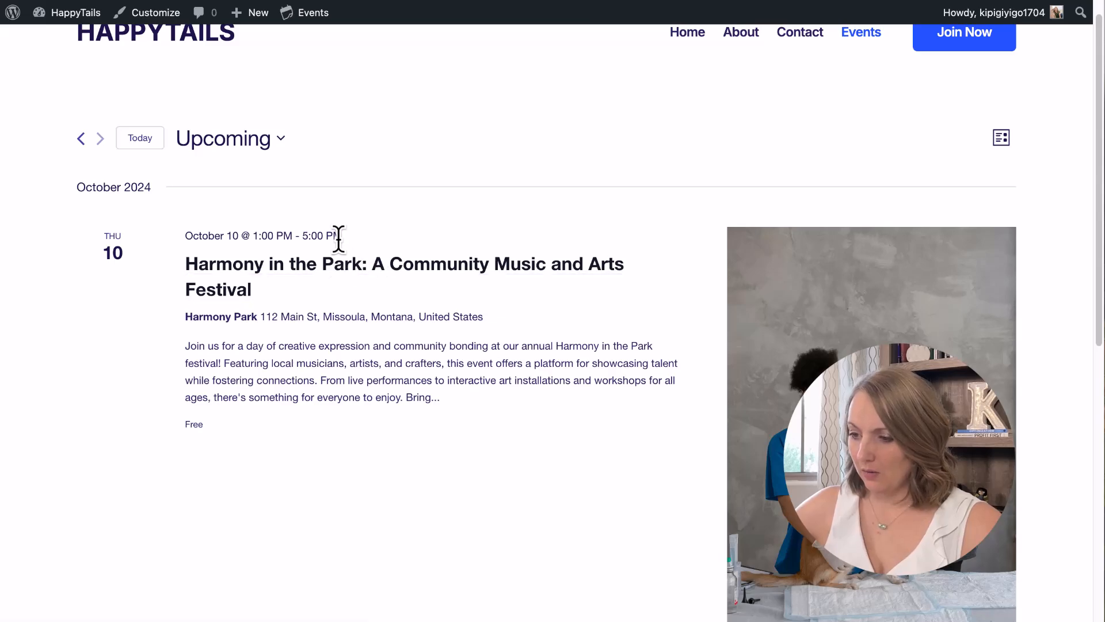
scroll(340, 239, "up", 1)
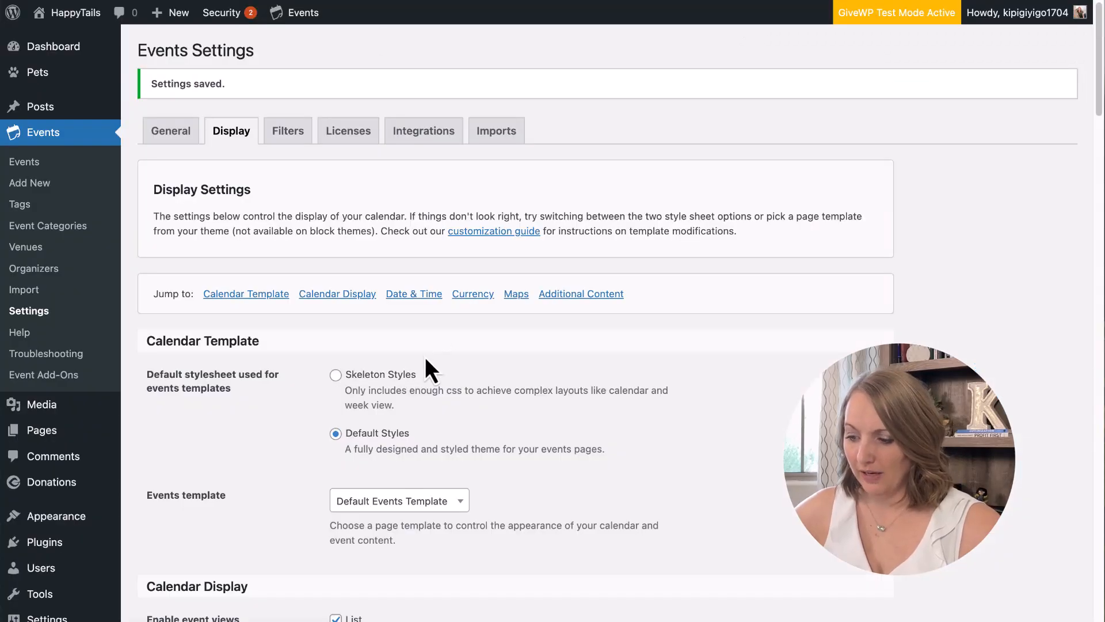
Untick 'Hide the search field on all views' and save the Display settings.
scroll(429, 372, "down", 15)
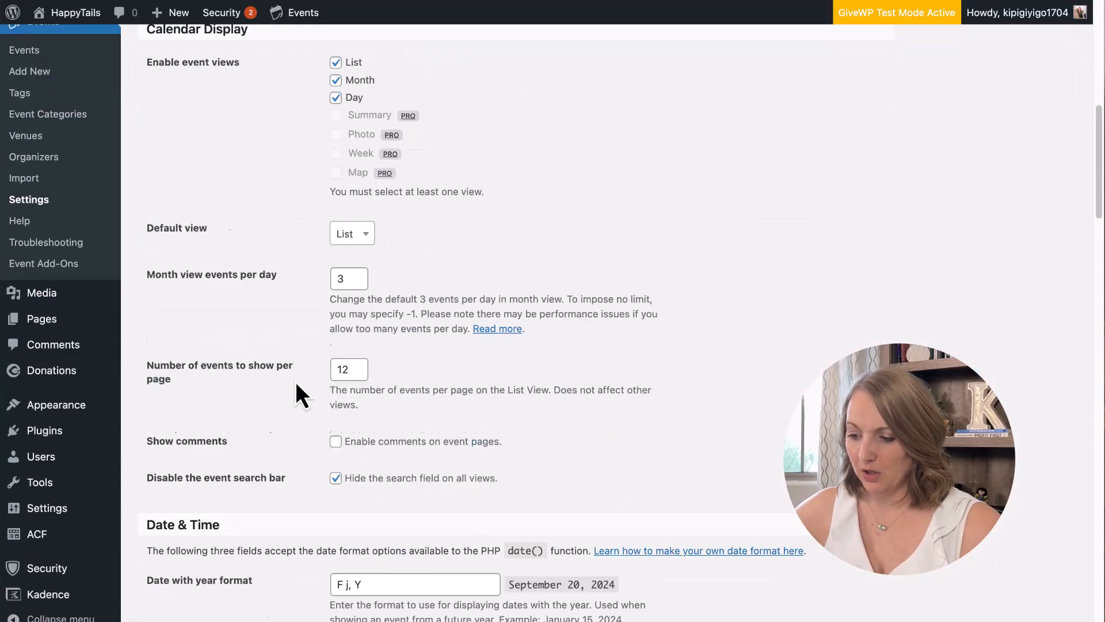
scroll(296, 387, "up", 5)
left_click(335, 266)
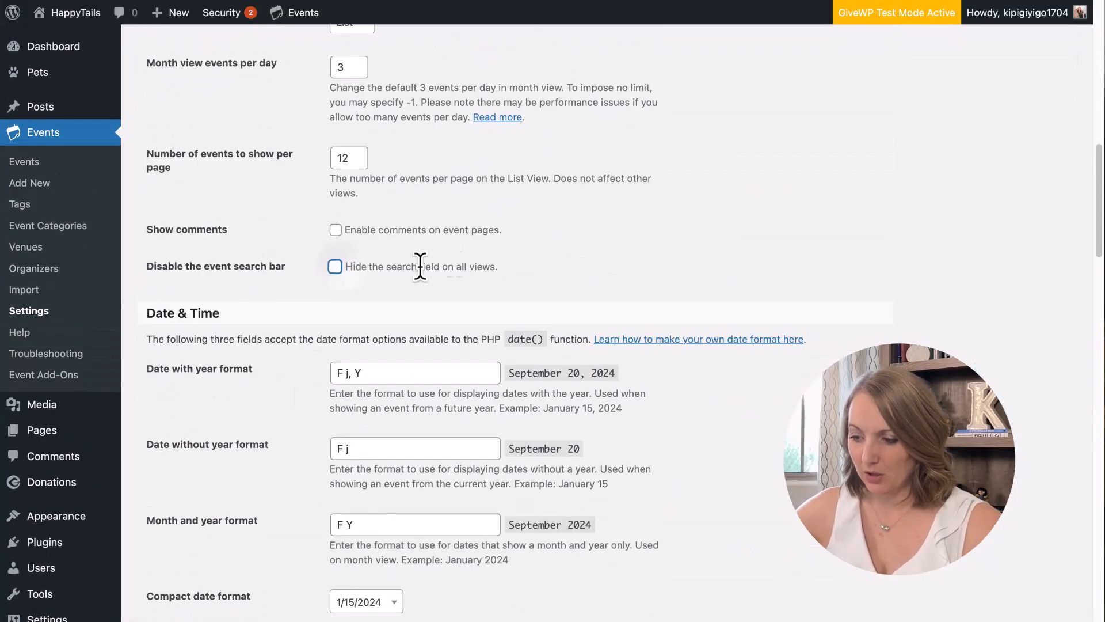
scroll(348, 311, "down", 10)
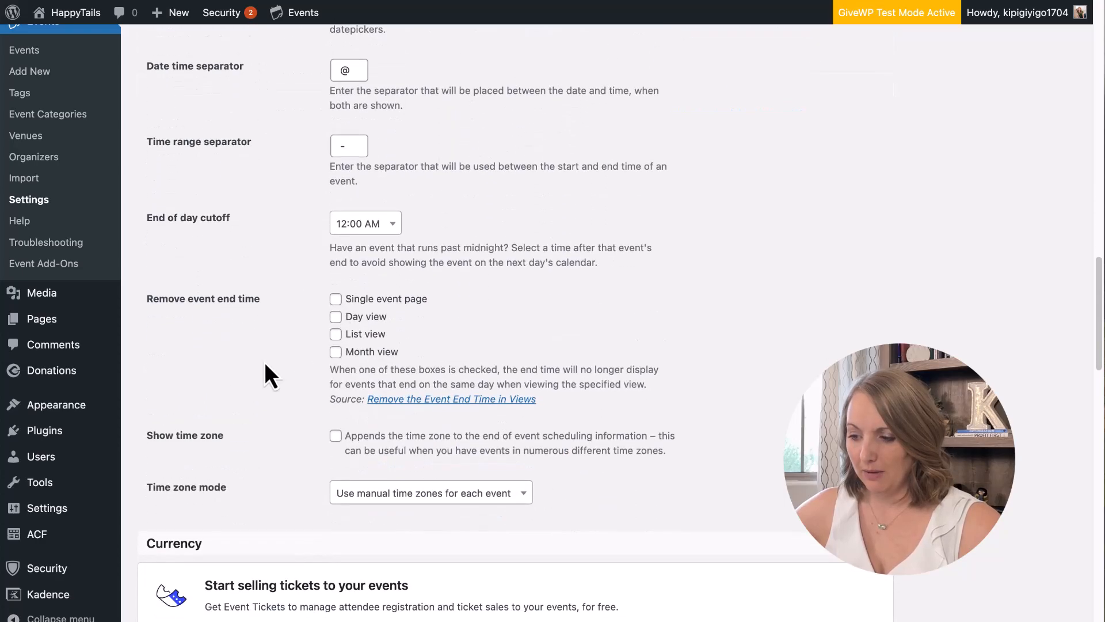
scroll(264, 361, "up", 5)
scroll(265, 361, "up", 2)
scroll(264, 362, "down", 1)
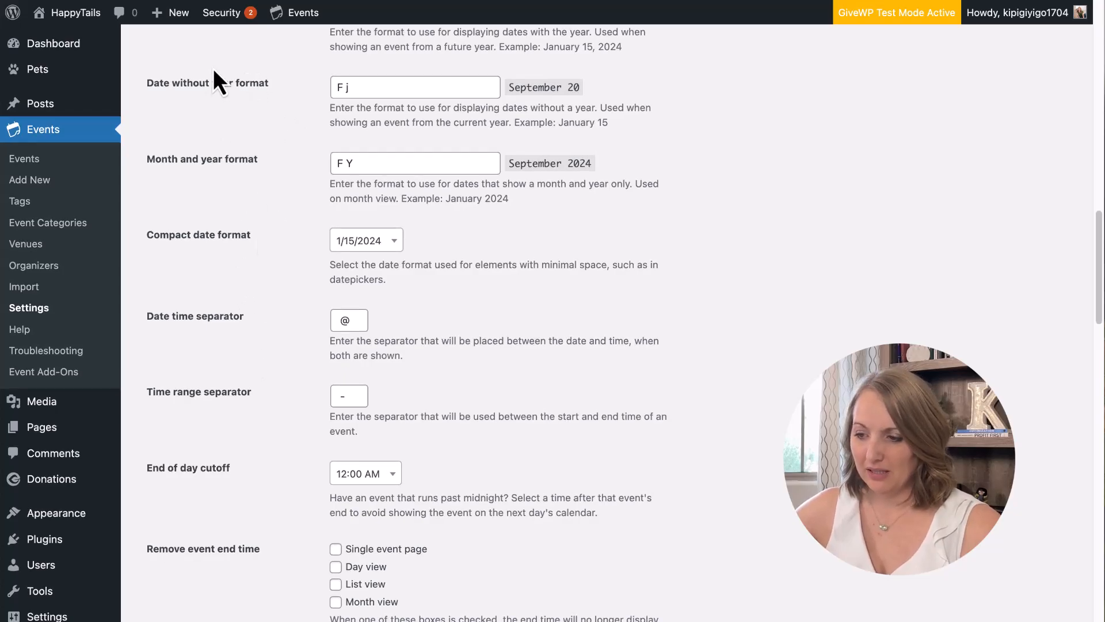
scroll(214, 345, "down", 1)
scroll(215, 342, "down", 4)
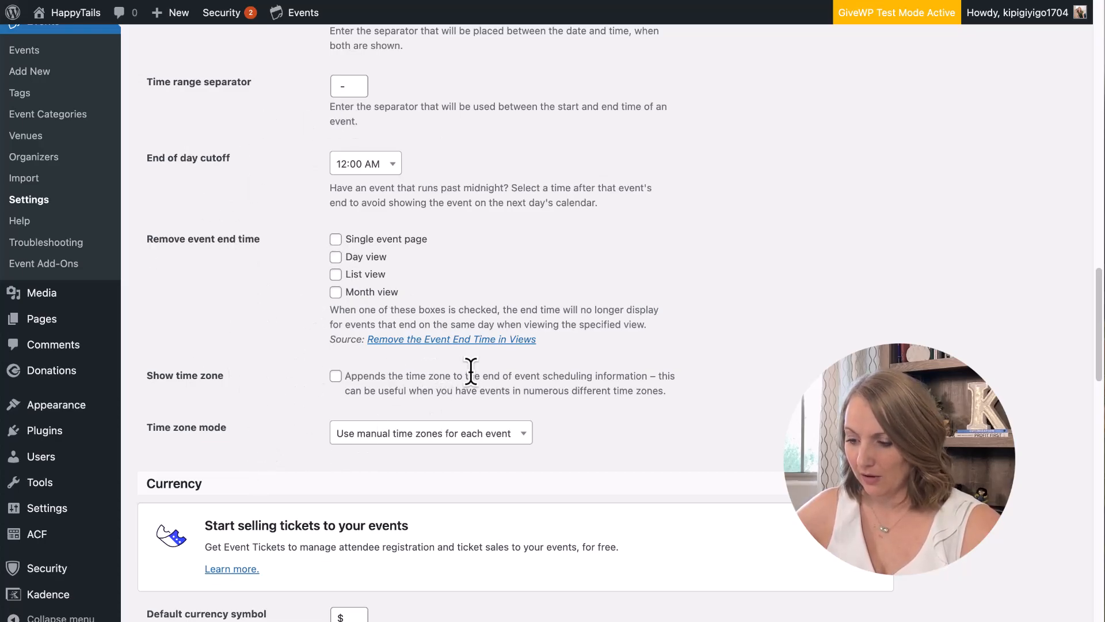
scroll(471, 371, "down", 5)
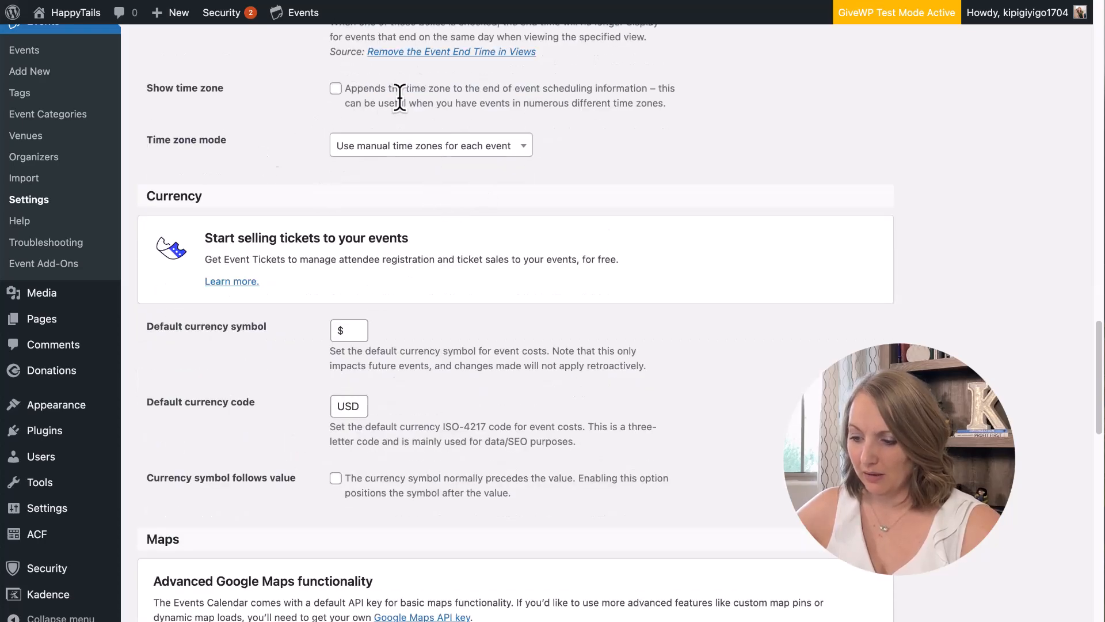
scroll(538, 316, "down", 10)
scroll(555, 288, "down", 8)
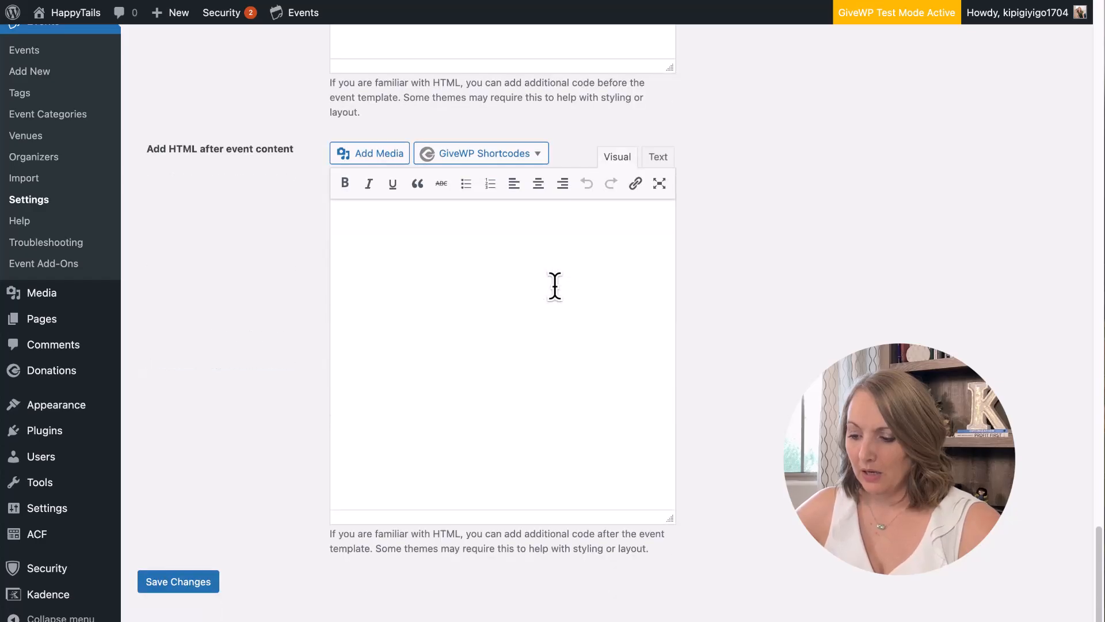
left_click(188, 583)
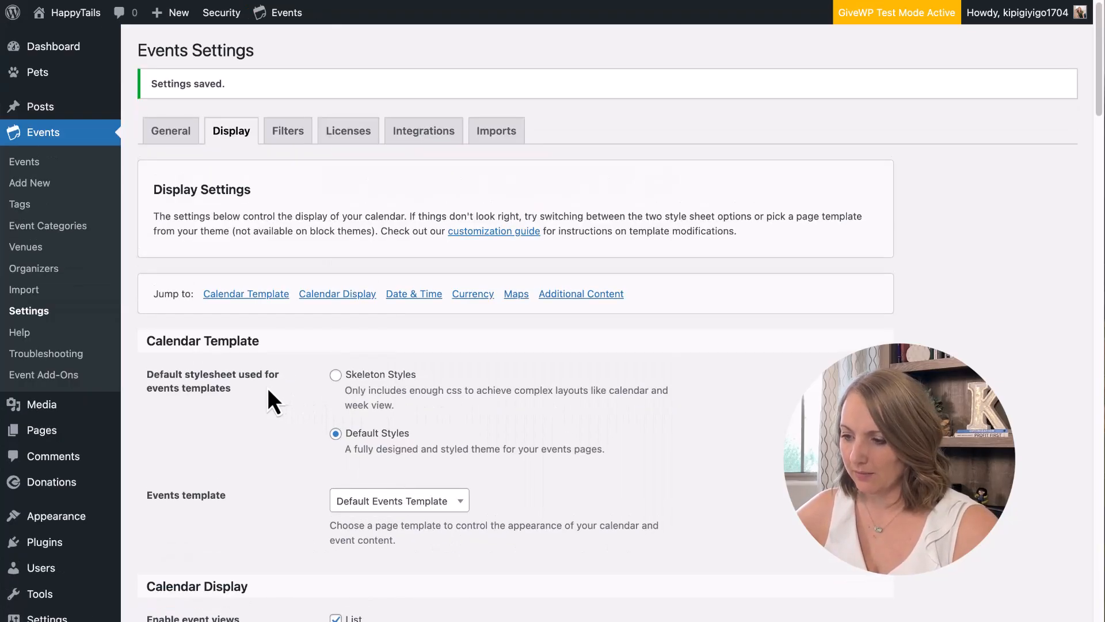
Look through the Filters, Licenses and Integrations settings tabs.
left_click(290, 139)
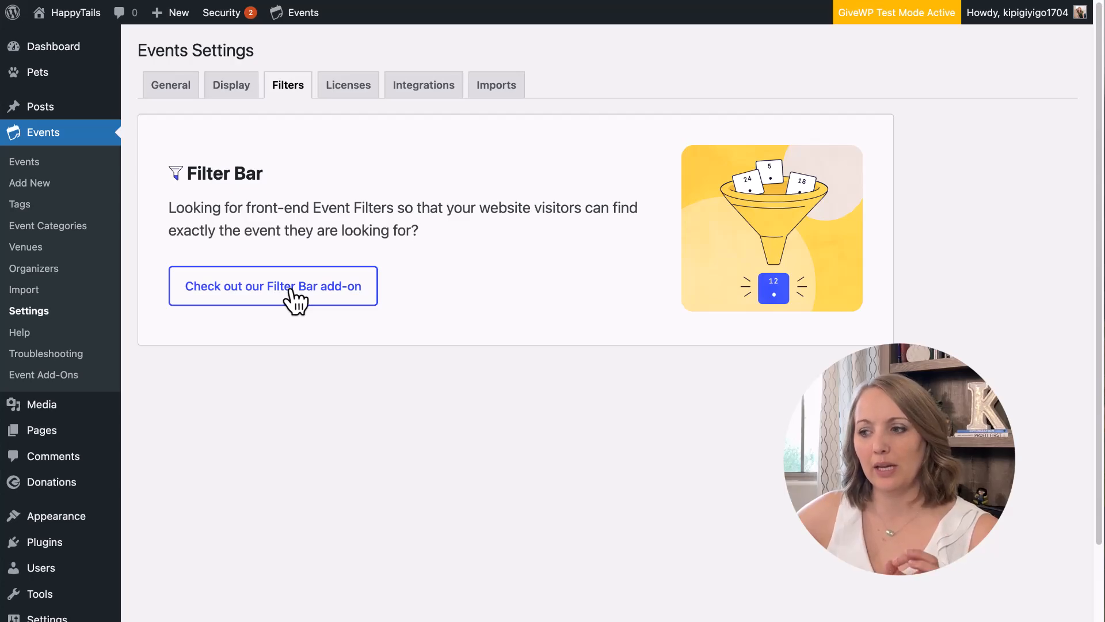
left_click(347, 88)
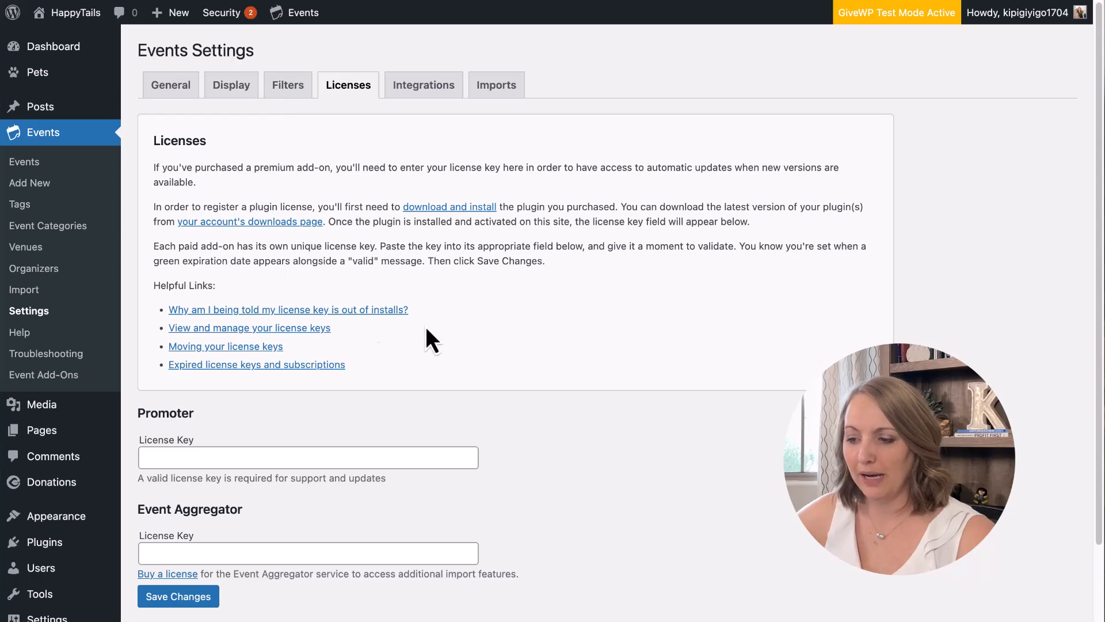
scroll(412, 311, "down", 2)
scroll(415, 309, "up", 2)
left_click(429, 97)
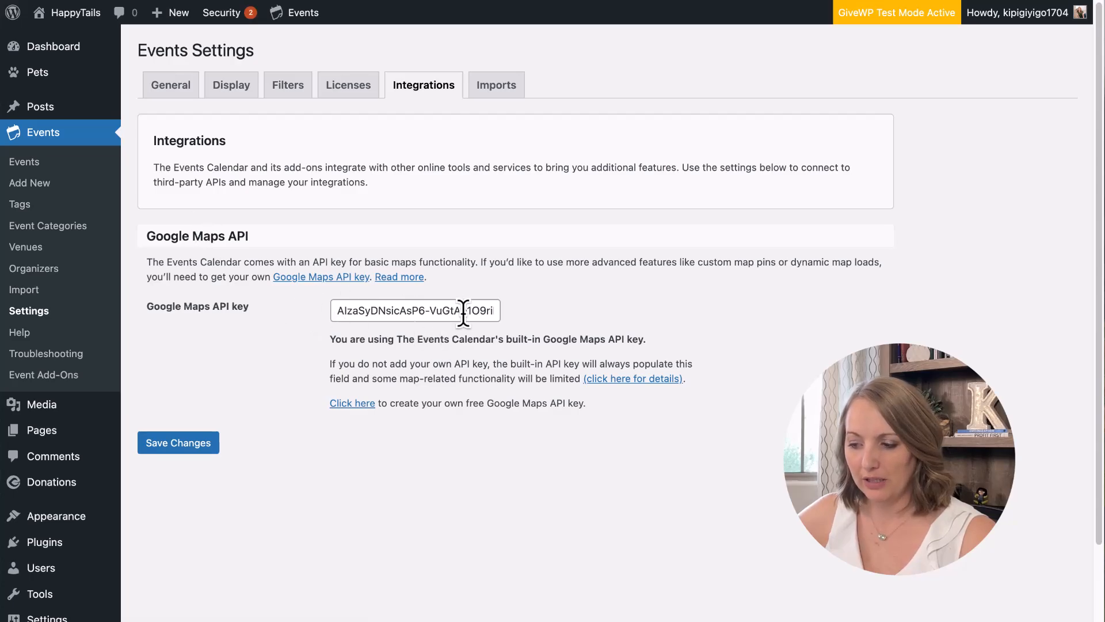
Open the Imports tab and review its update-authority and CSV default status options.
left_click(497, 96)
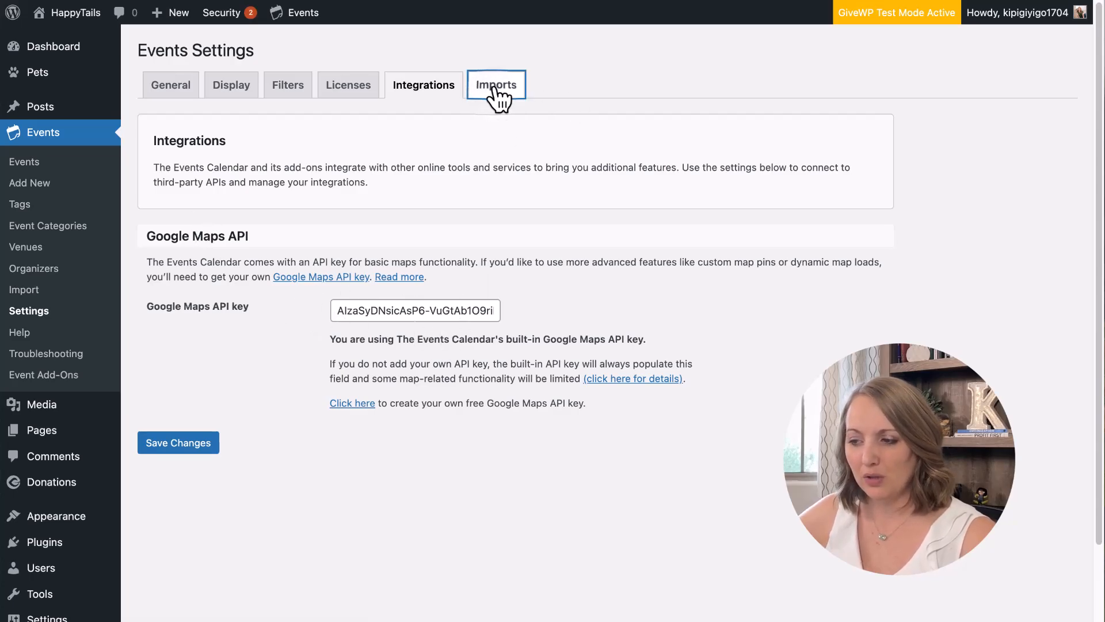
scroll(461, 378, "down", 2)
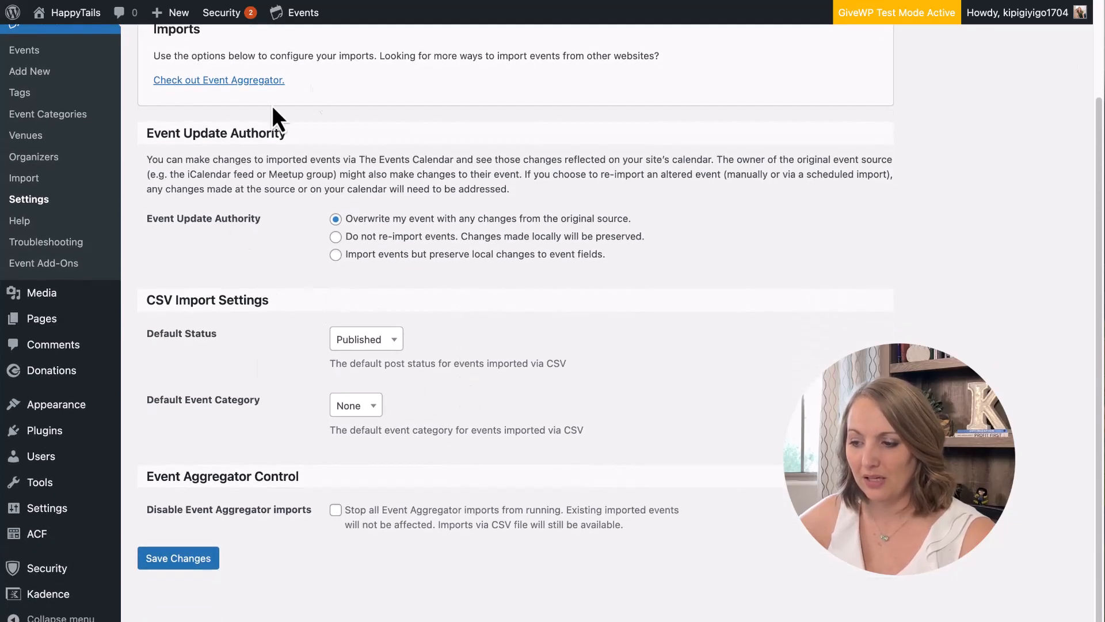
scroll(320, 464, "up", 2)
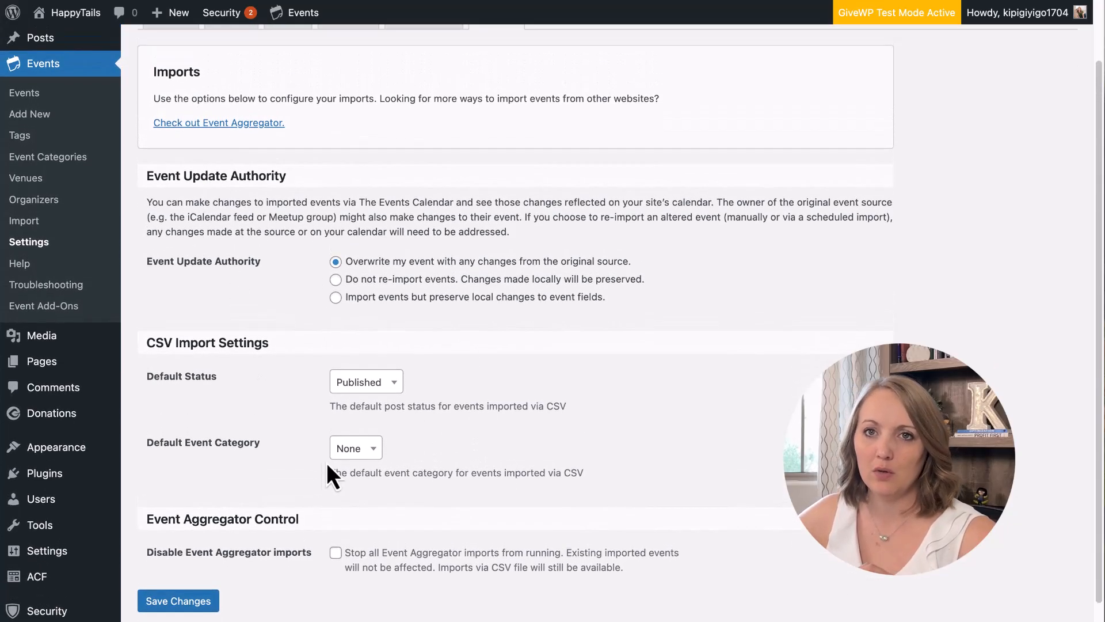
scroll(340, 460, "up", 1)
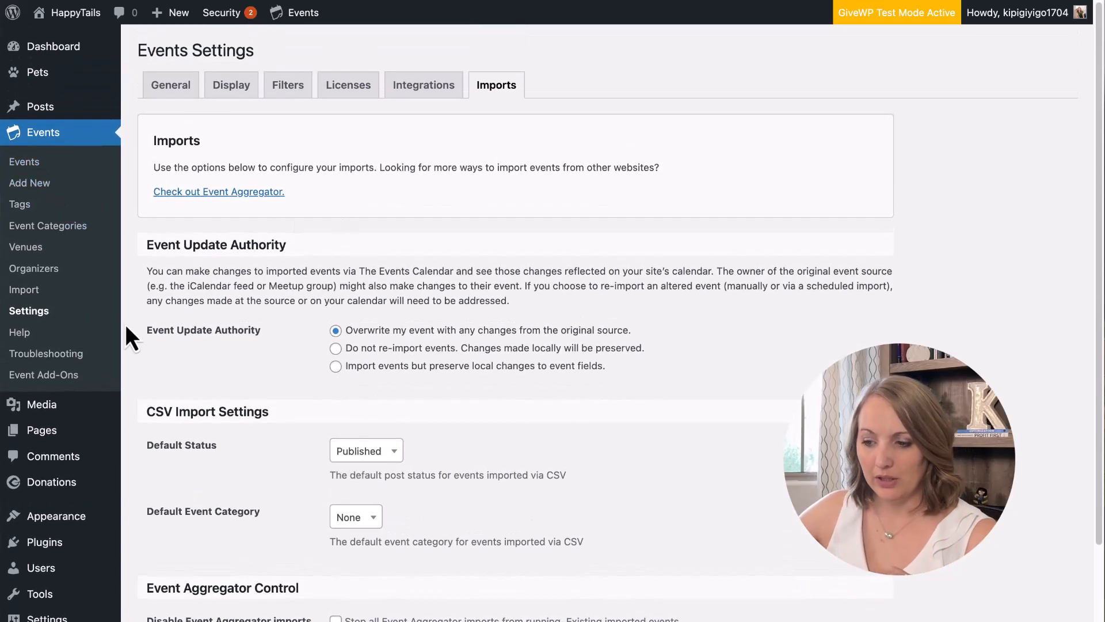
Select all three events, bulk Move to Trash, and add a new event.
left_click(26, 165)
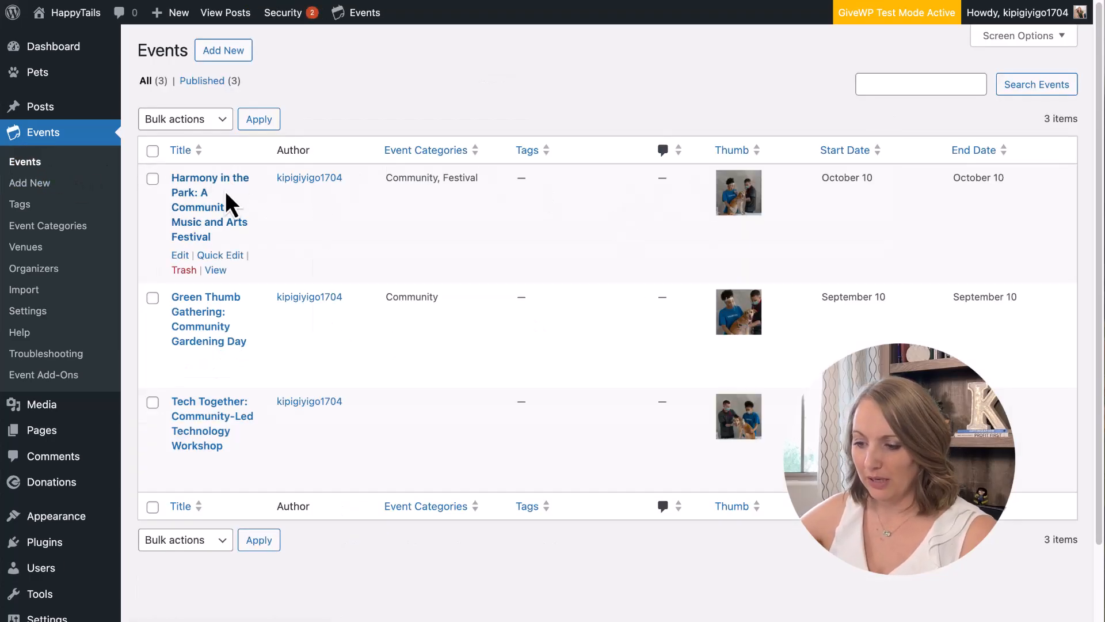
left_click(153, 151)
left_click(214, 120)
left_click(282, 147)
left_click(263, 124)
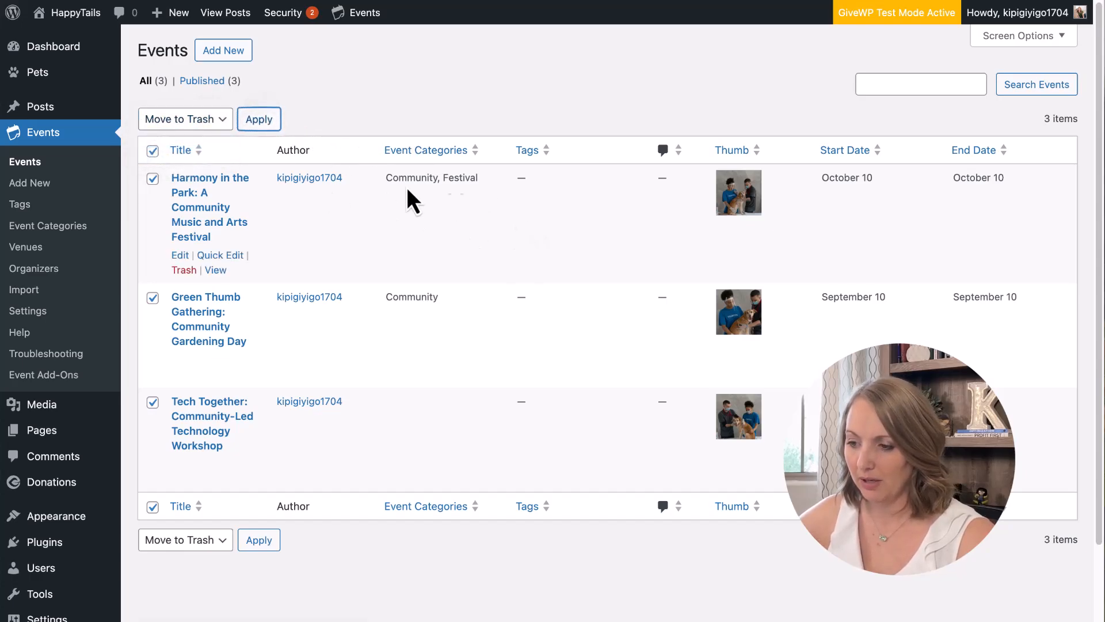
left_click(230, 54)
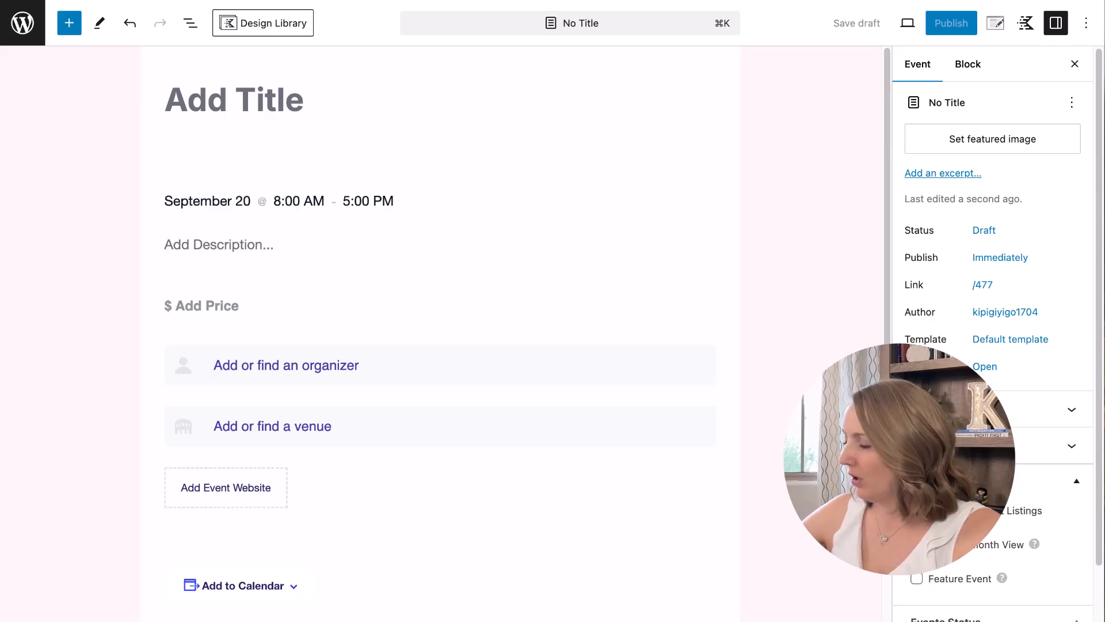
Paste the title 'Paws At The Mall: Pet Adoption Extravaganza' and set the date to October 12.
left_click(293, 102)
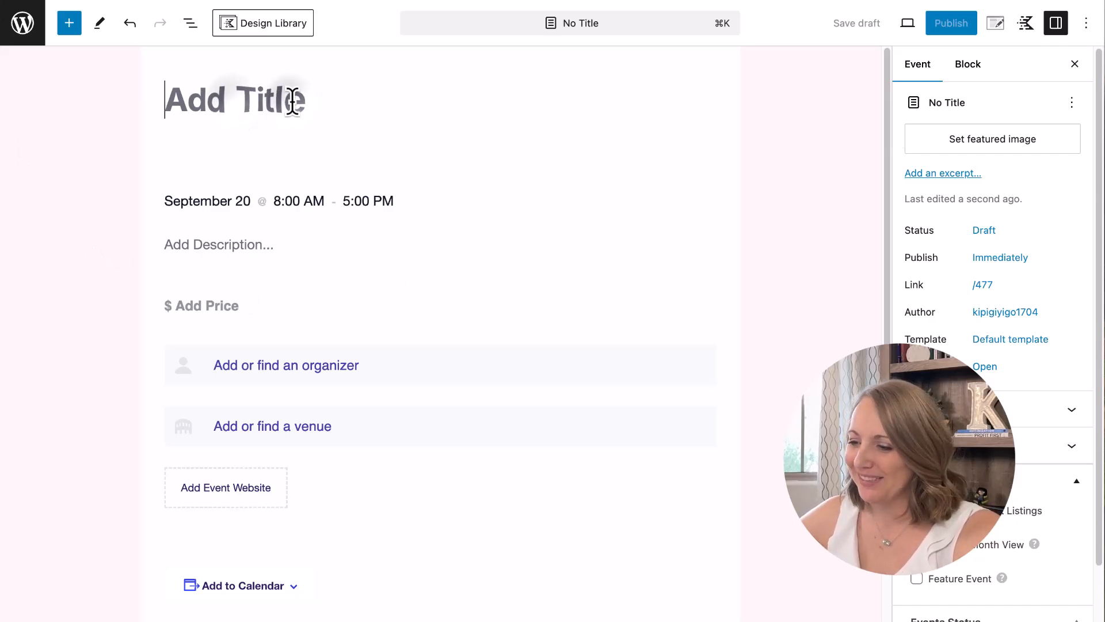
type("Paws At The Mall: Pet Adoption Extravaganza")
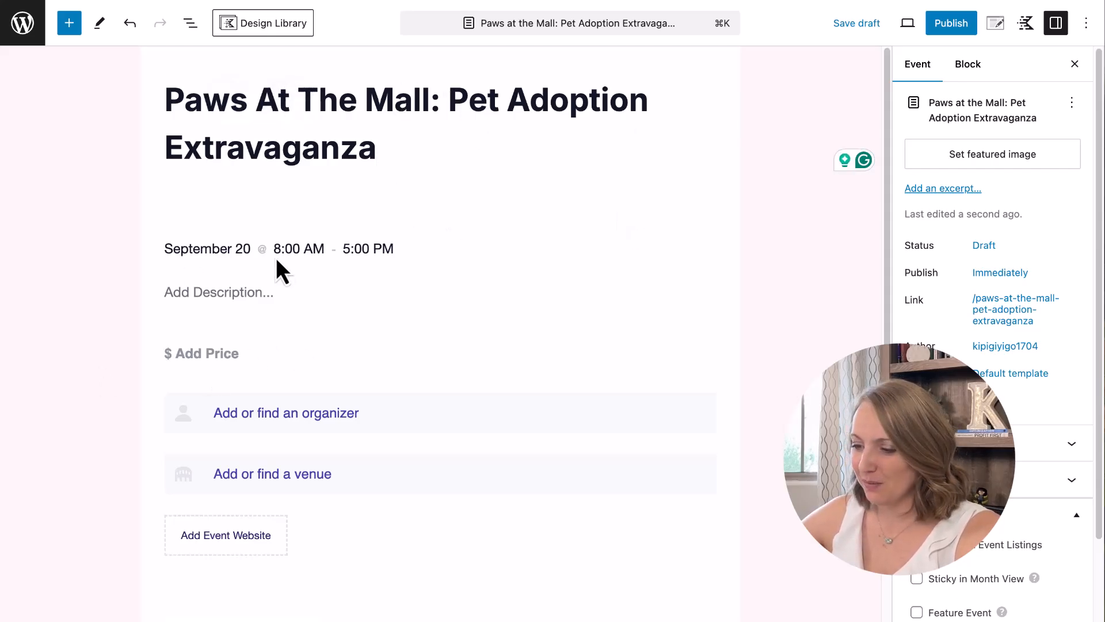
left_click(219, 248)
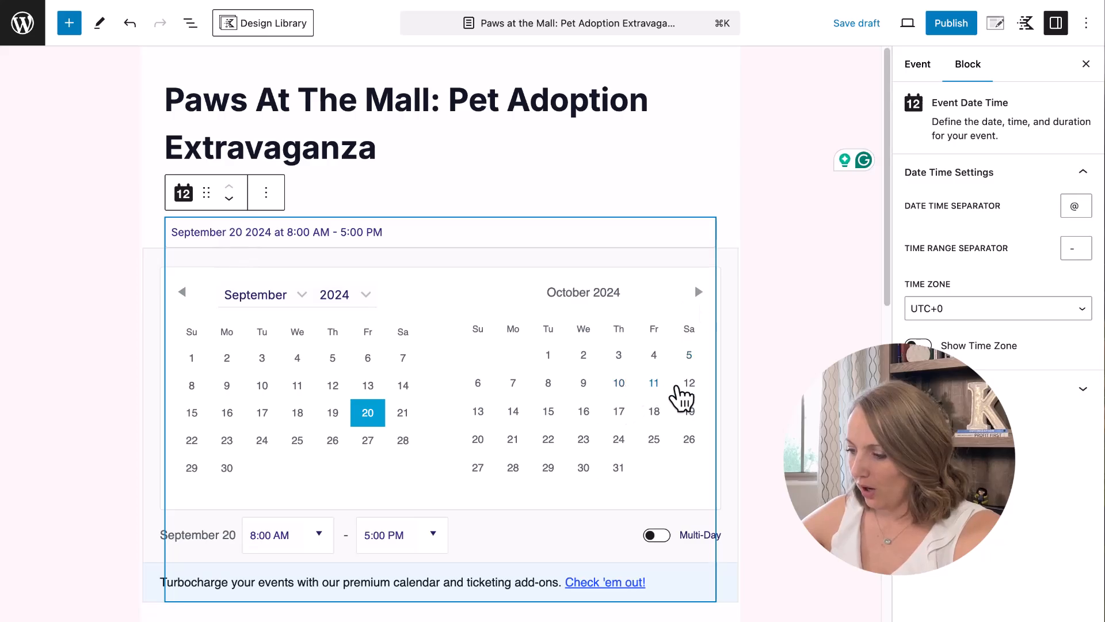
left_click(690, 384)
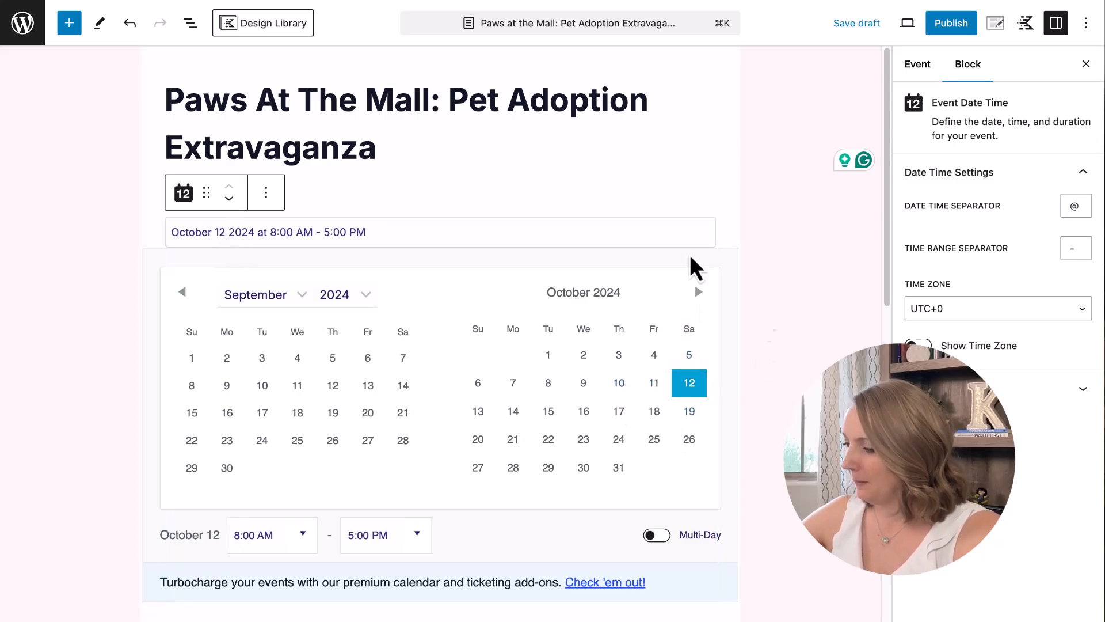
Set the event time to 10:00 AM–4:00 PM and paste in its description.
left_click(274, 232)
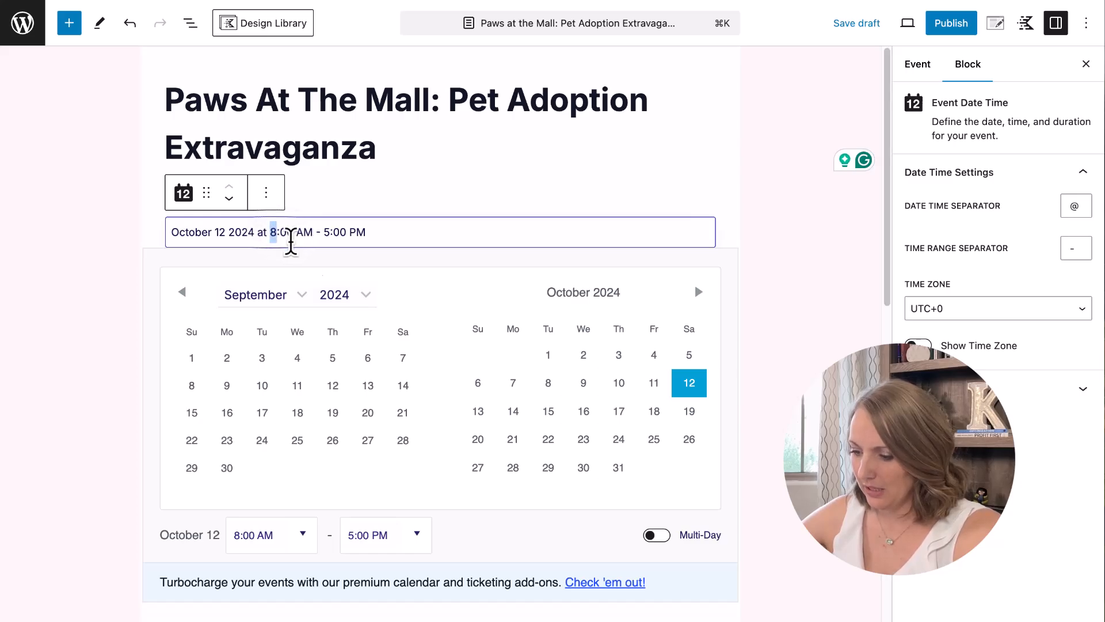
left_click(301, 535)
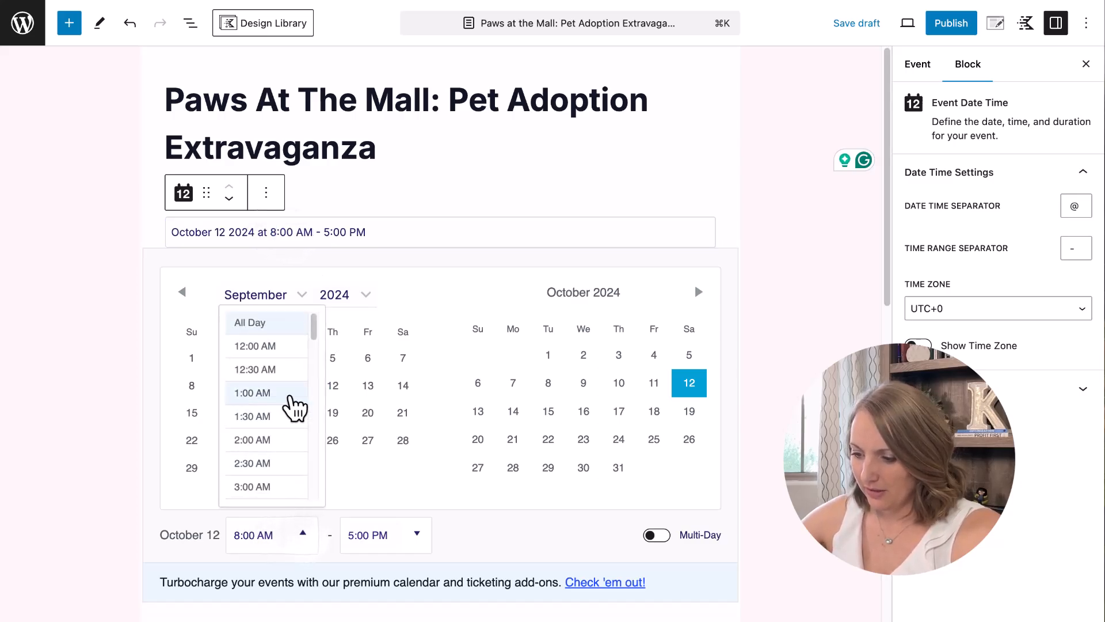
left_click_drag(316, 338, 323, 407)
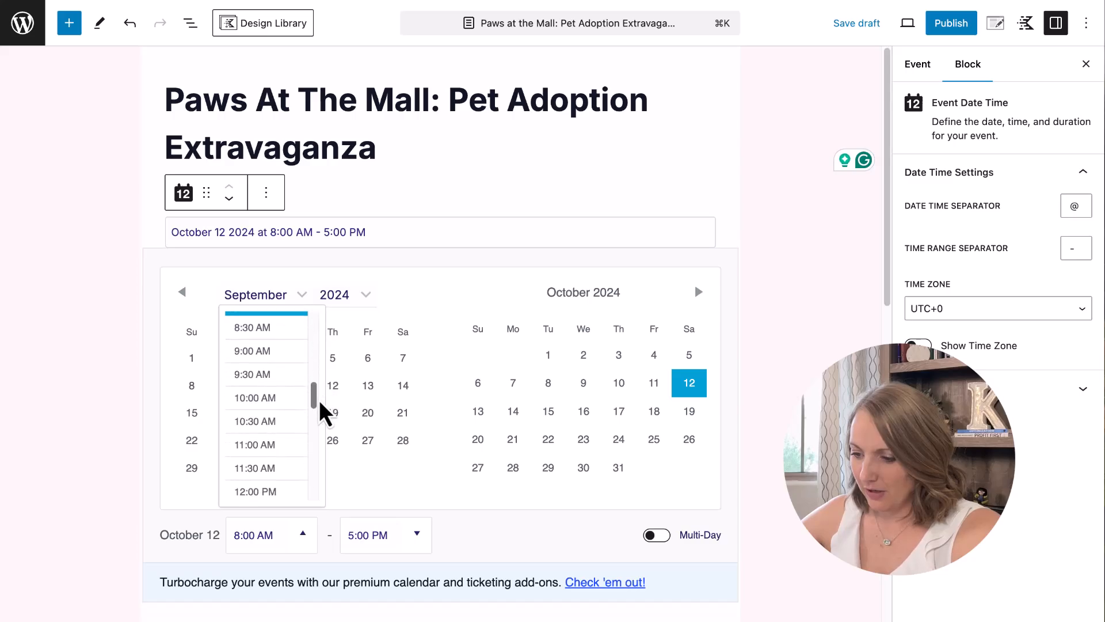
left_click(270, 397)
left_click(417, 537)
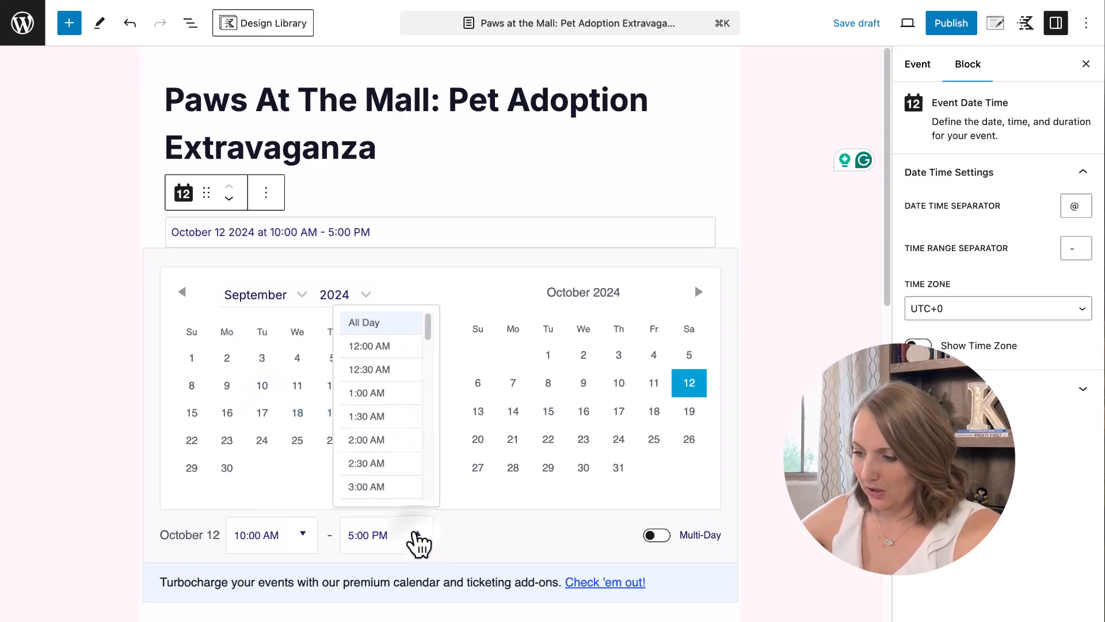
left_click_drag(429, 339, 432, 449)
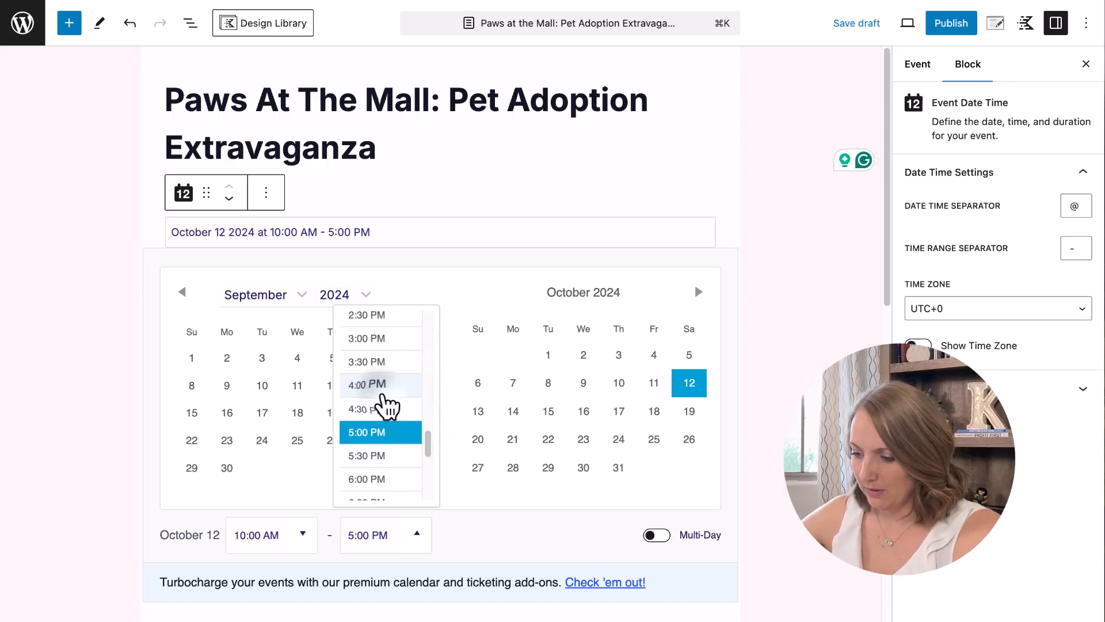
left_click(382, 390)
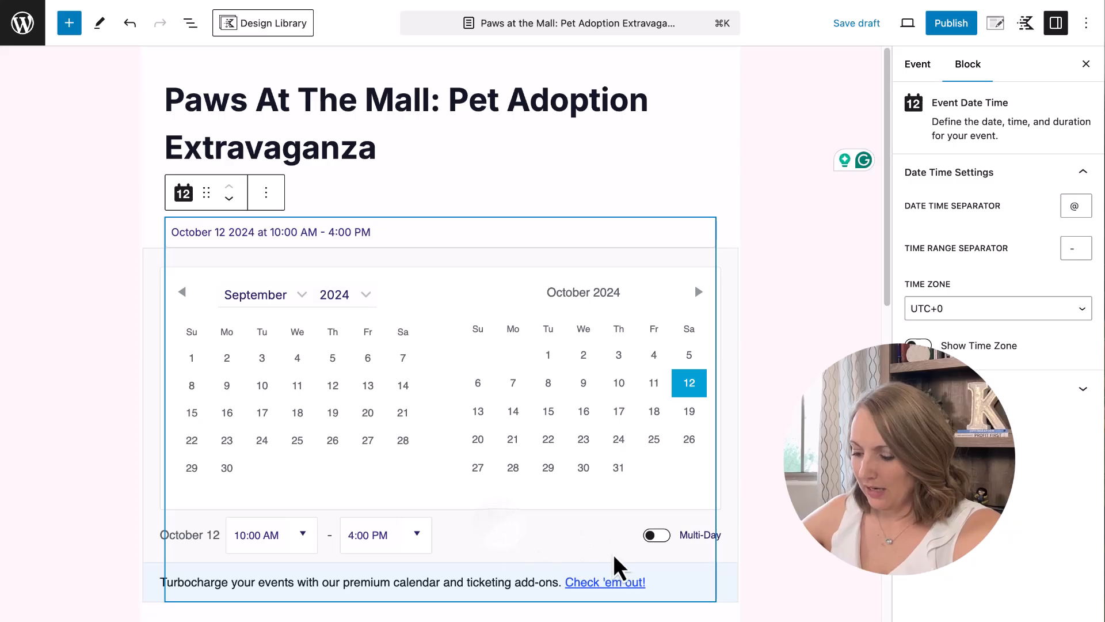
scroll(558, 537, "down", 4)
scroll(597, 292, "up", 4)
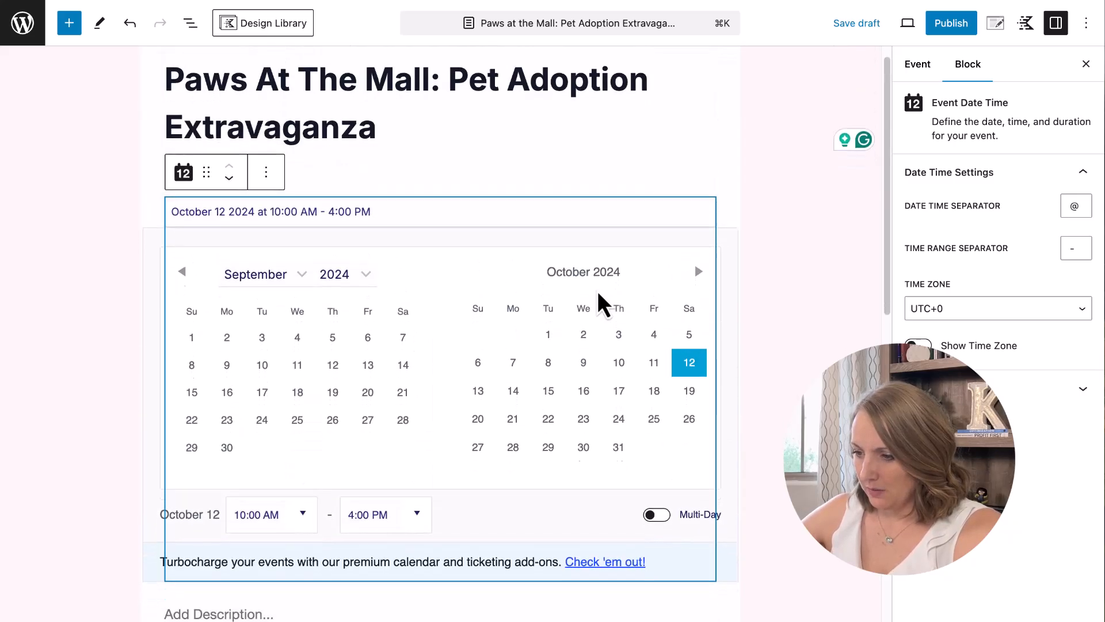
scroll(597, 292, "down", 2)
left_click(564, 114)
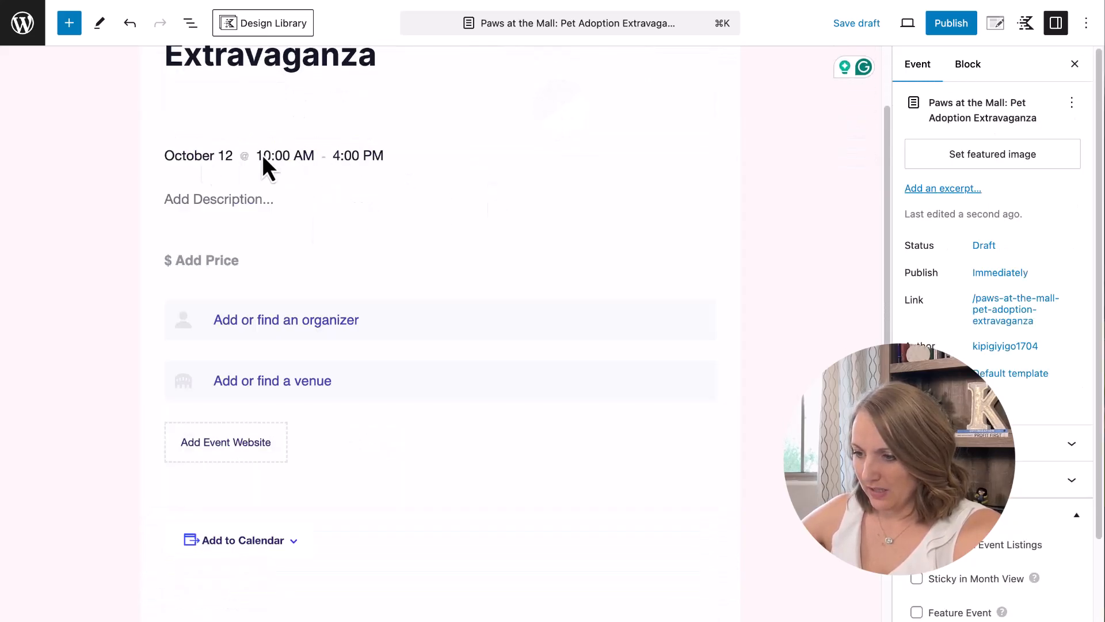
left_click(195, 203)
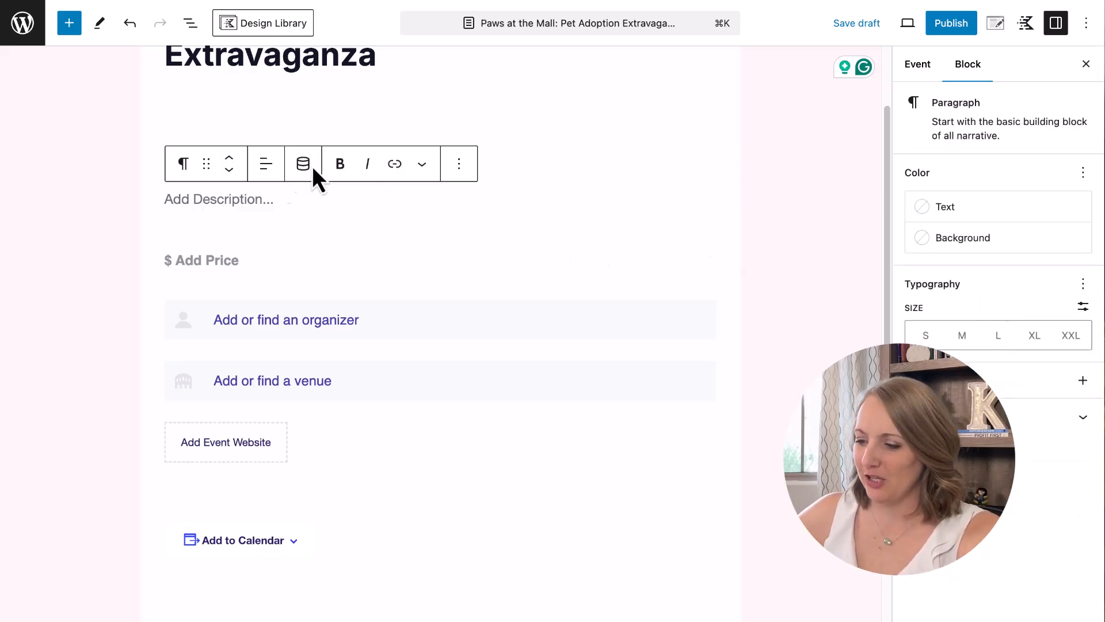
type("Join us for a heartwarming day of pet adoptions at Southgate Mall! Meet adorable cats and dogs from Happy Tails looking for their forever homes. Bring the whole family and get to know our furry friends while enjoying pet-friendly activities, photo opportunities, and giveaways. Whether you're looking to adopt or just want to support a great cause, this event is the perfect way to spend your Saturday. Let's find every pet a loving home!")
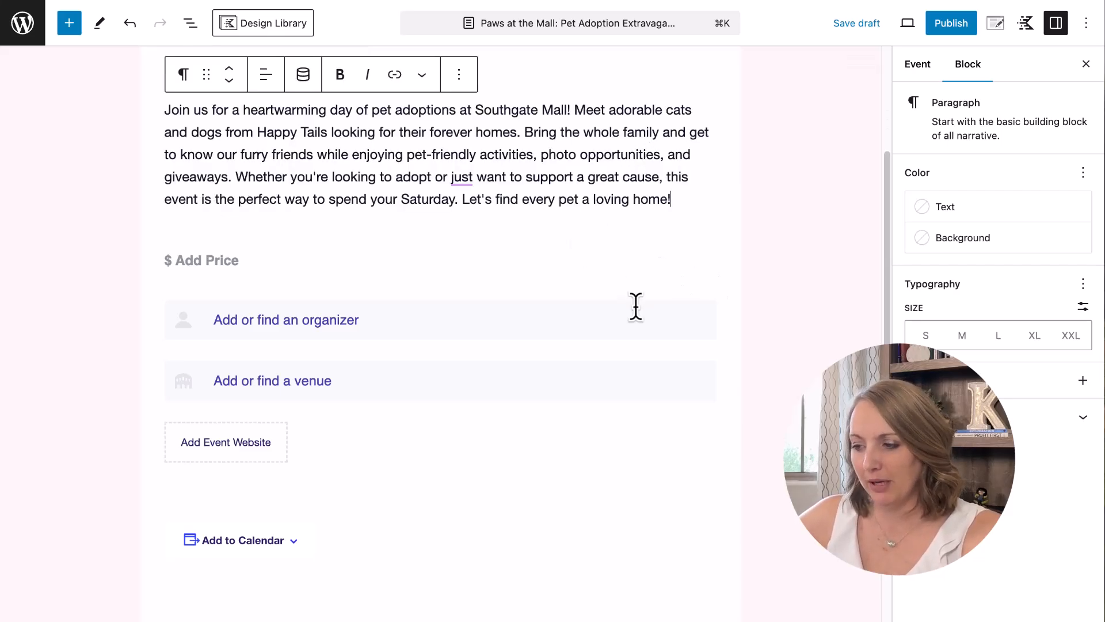
Remove 'just' from the event description and open the event's price entry fields.
scroll(636, 306, "up", 3)
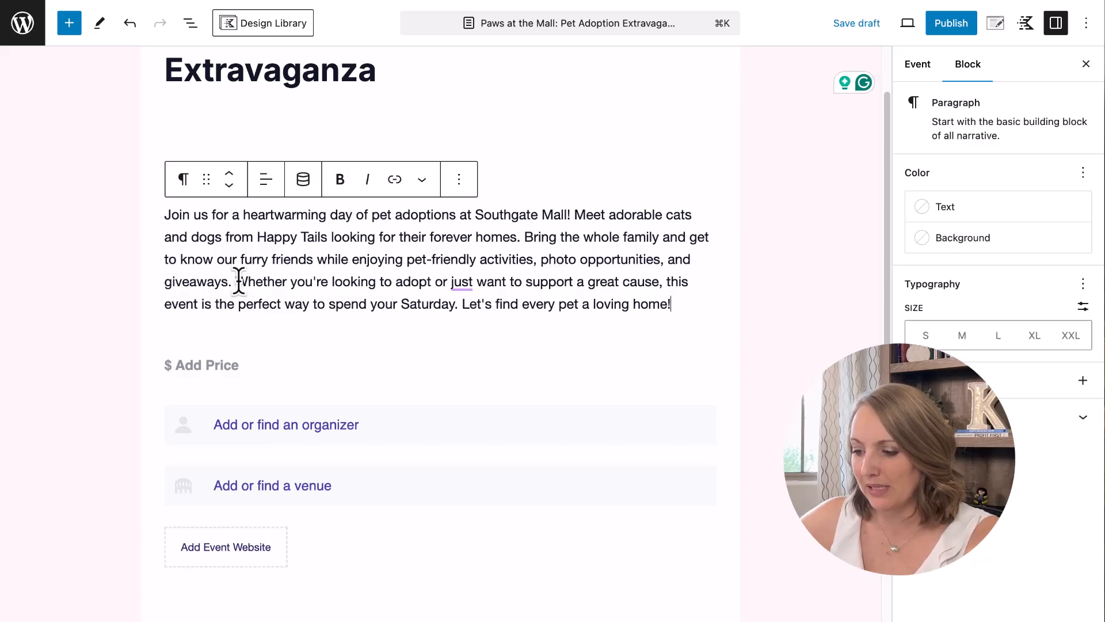
mouse_move(471, 285)
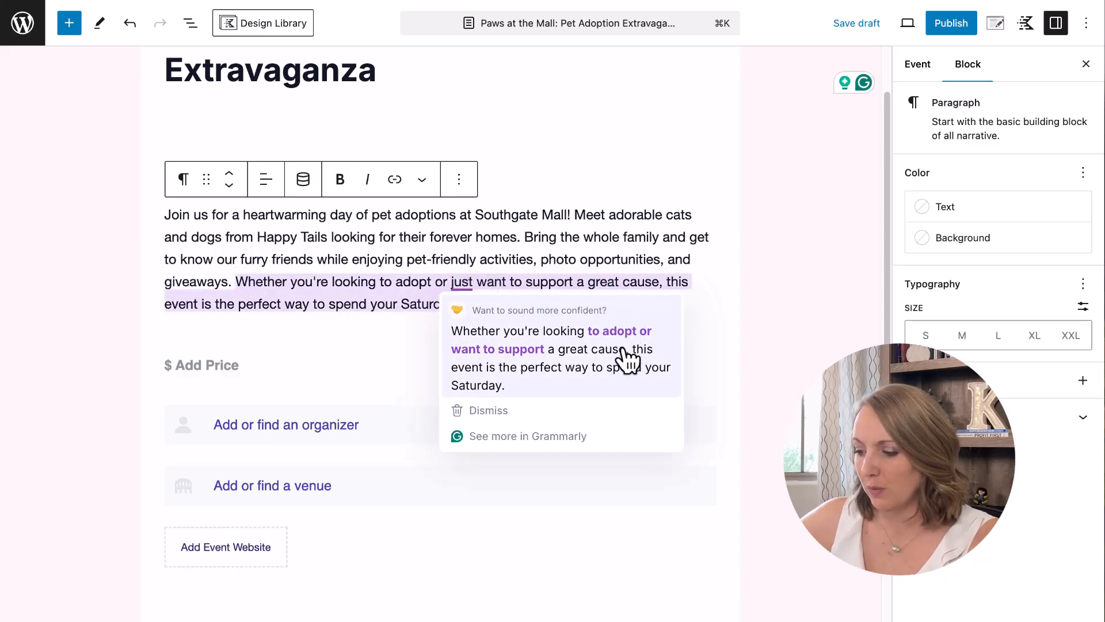
left_click(640, 373)
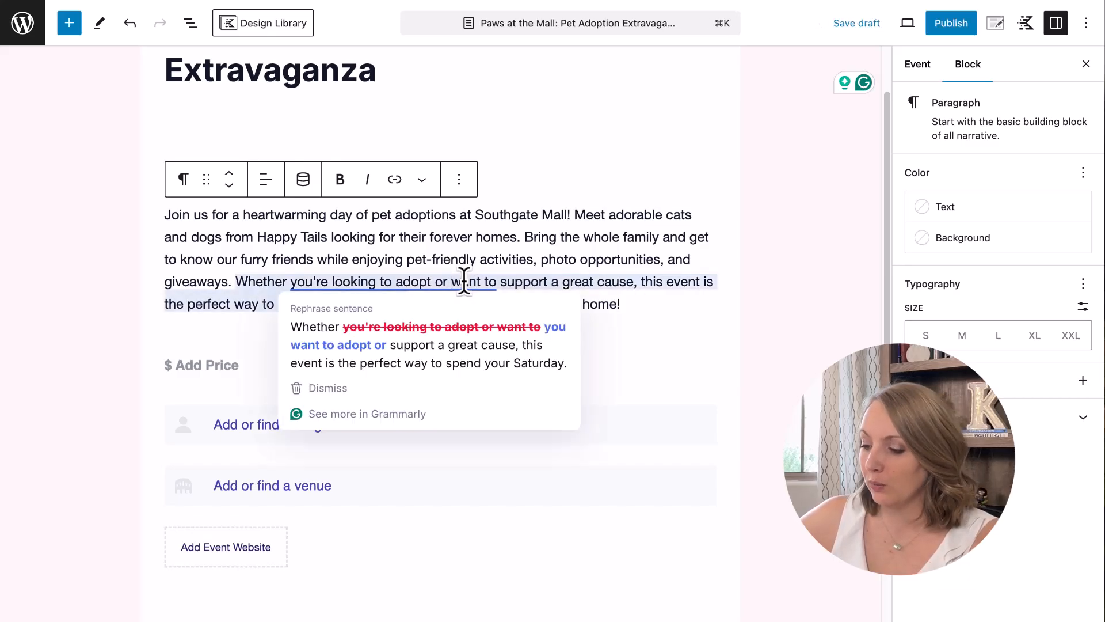
left_click(226, 361)
left_click(217, 410)
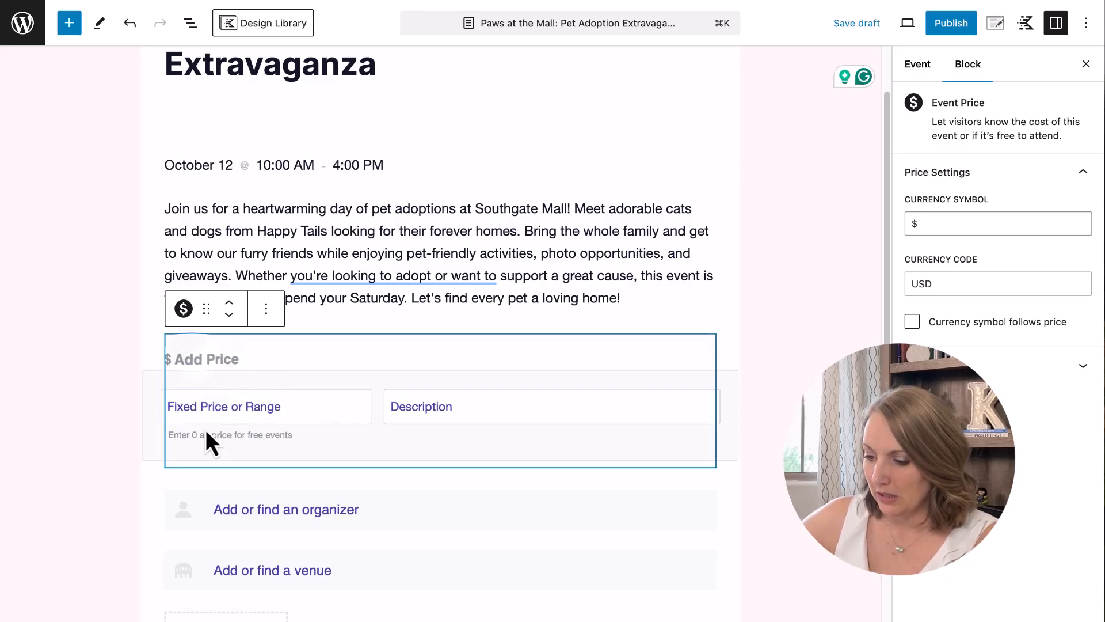
Set the currency symbol to 0 and enter a fixed price of $0 described as Free.
left_click(980, 226)
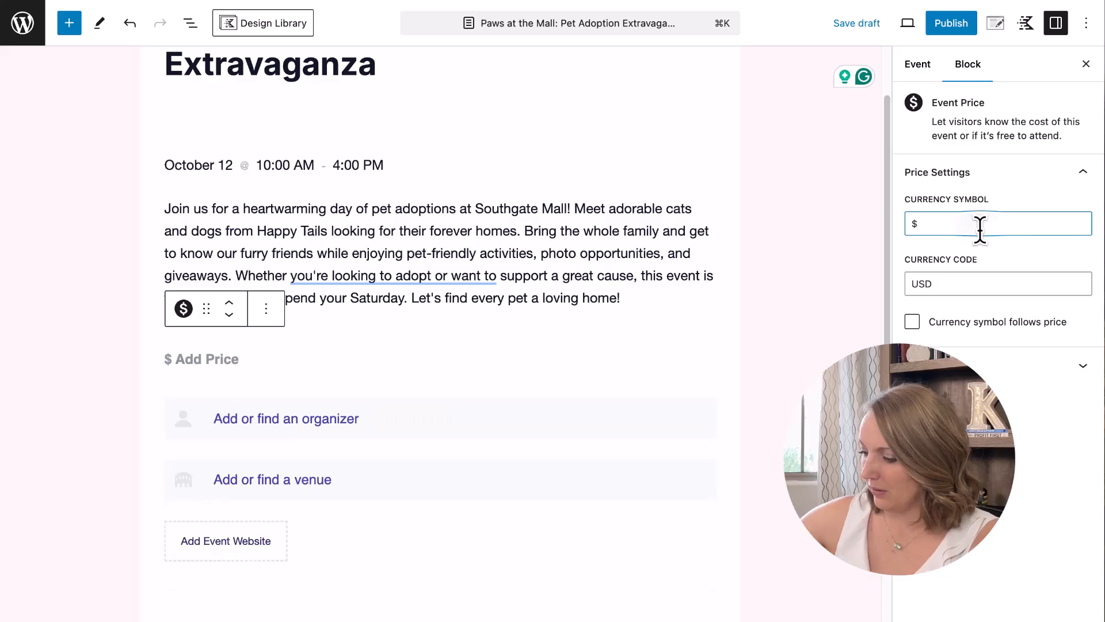
type("0")
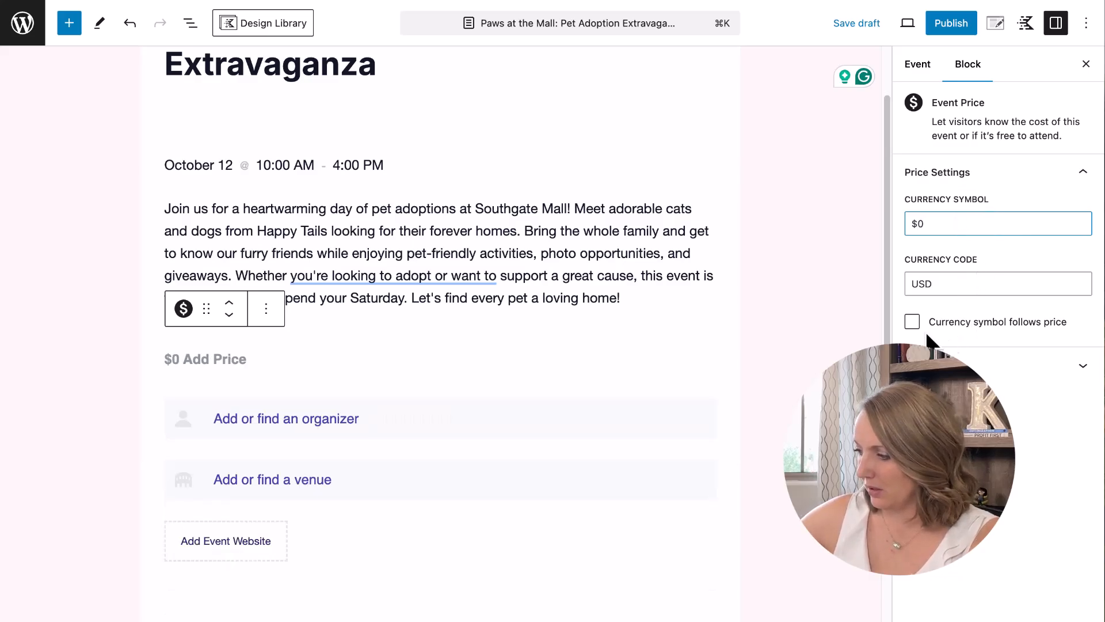
left_click(358, 403)
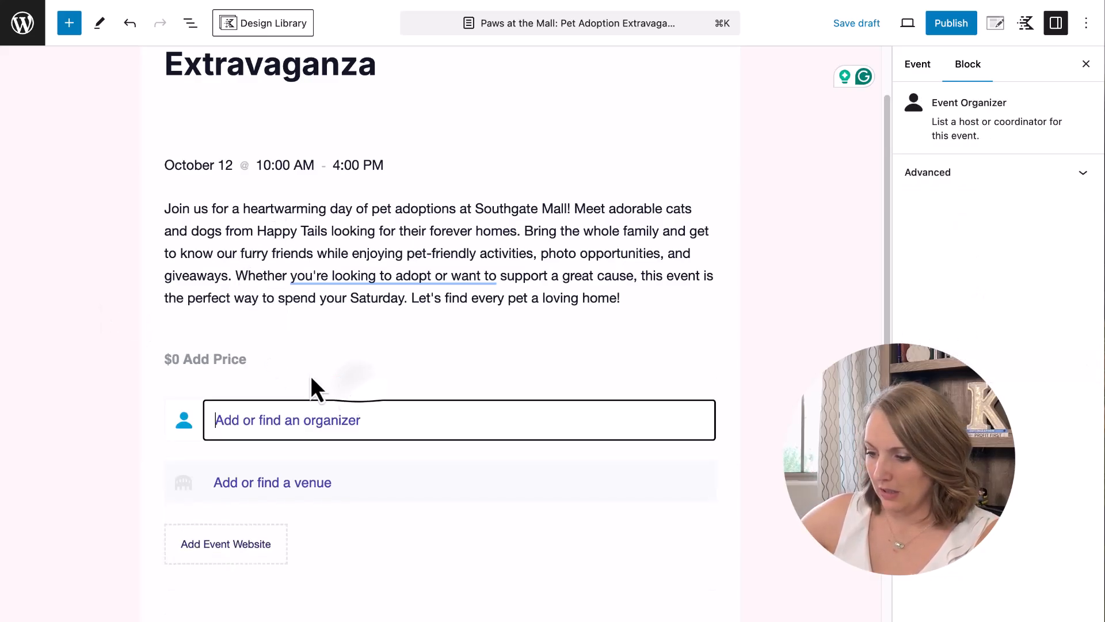
left_click(223, 355)
left_click(245, 408)
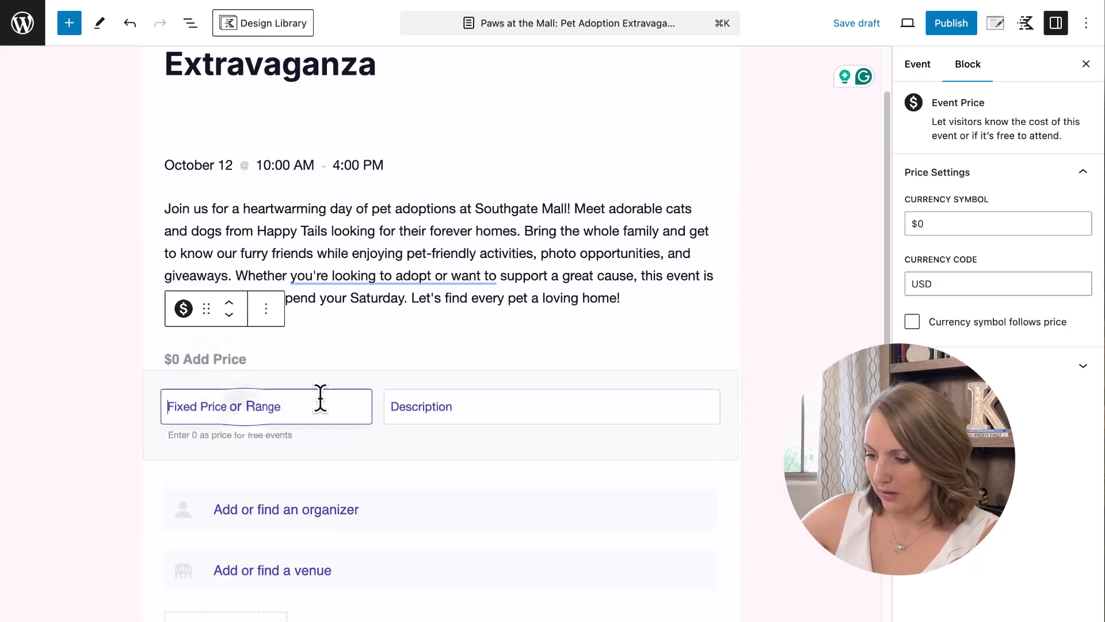
type("$0")
key("Tab")
type("Free")
Delete the $0 Free price block, undo to restore it, and open the organizer search.
left_click(464, 351)
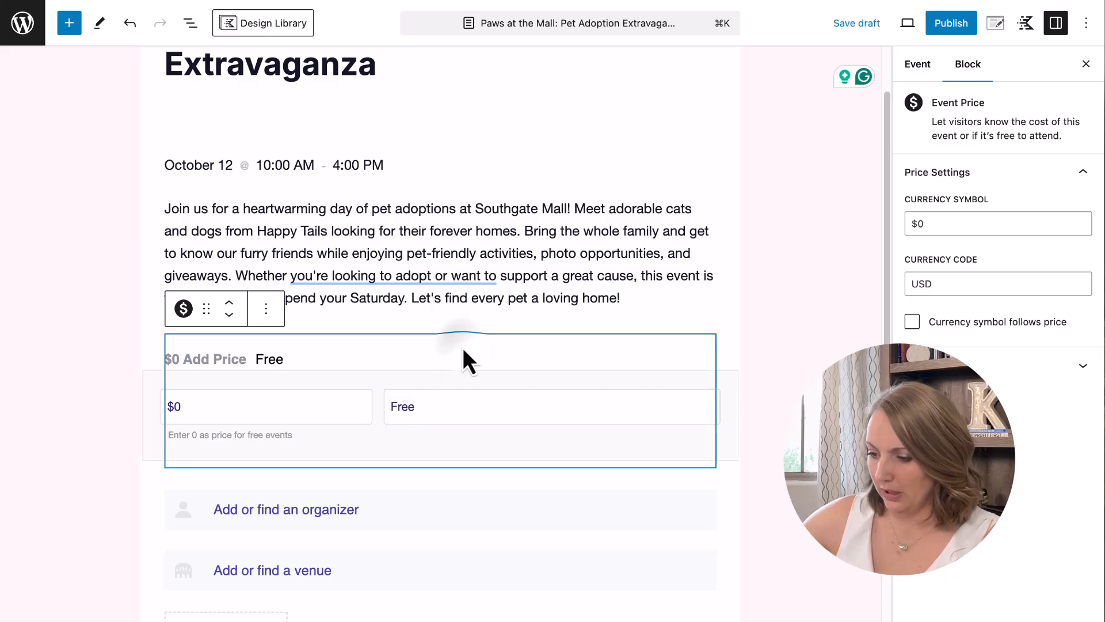
left_click(427, 322)
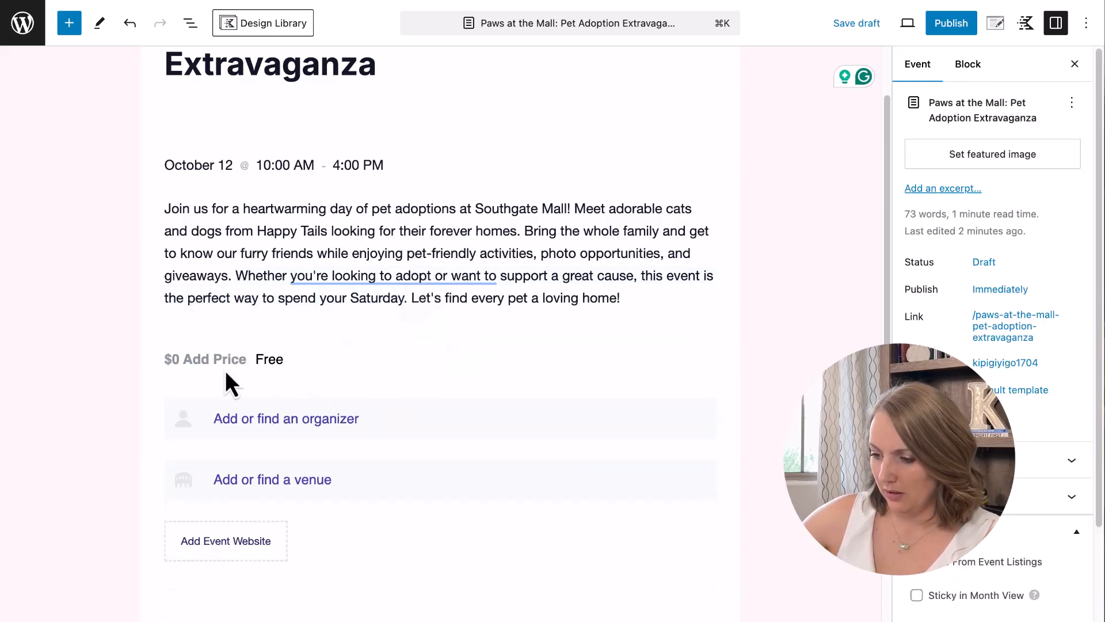
left_click_drag(187, 353, 244, 354)
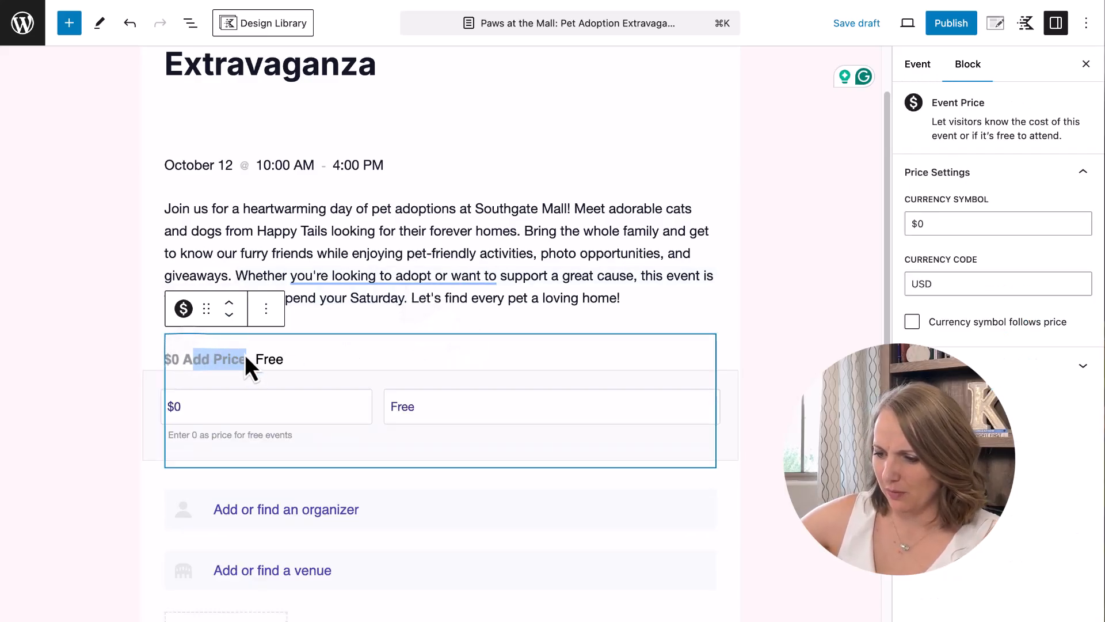
key("BackSpace")
key("super+z")
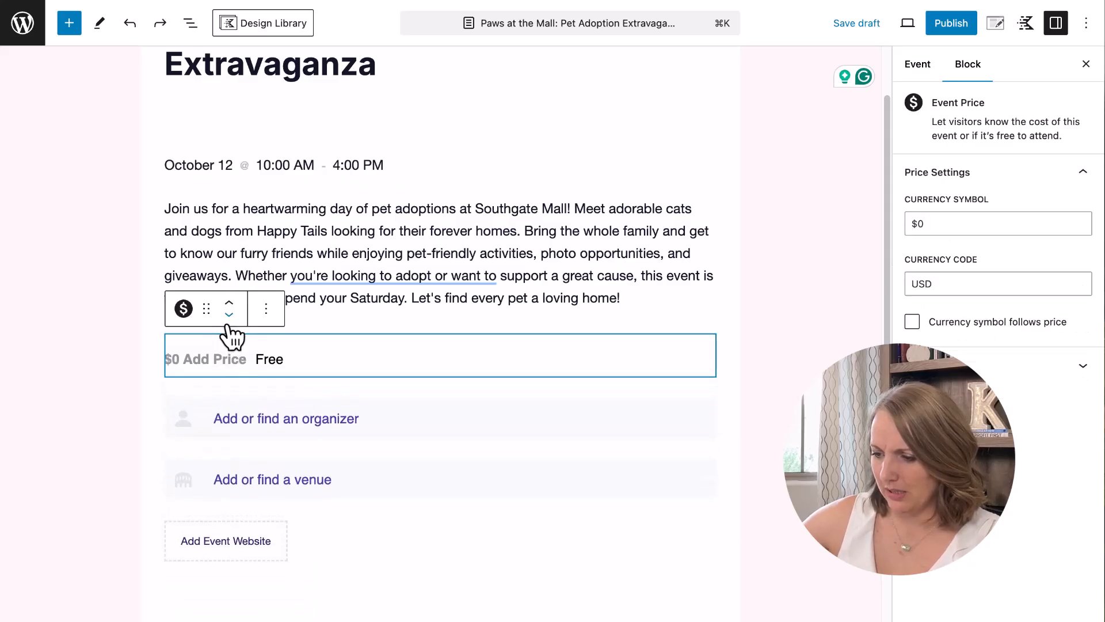
left_click(383, 299)
left_click(357, 358)
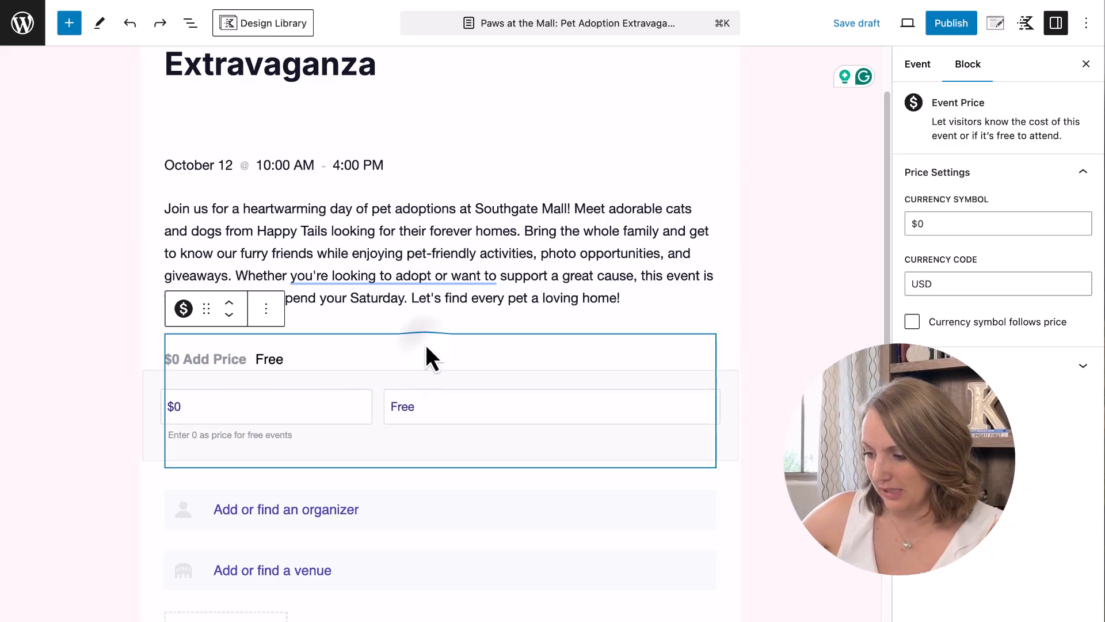
left_click(385, 298)
scroll(369, 348, "down", 3)
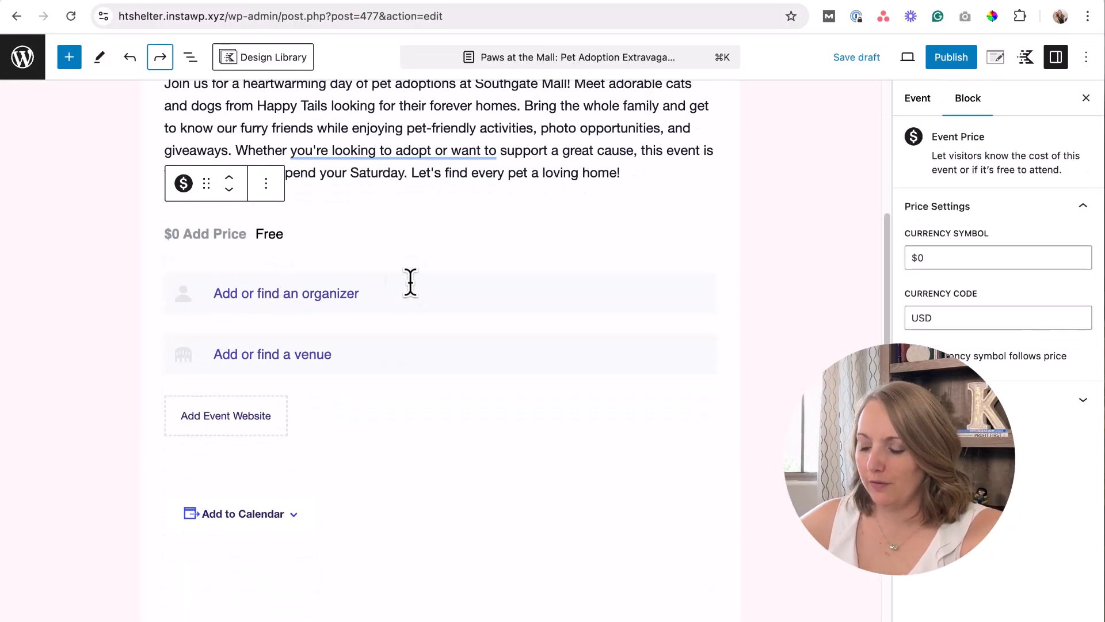
left_click(410, 282)
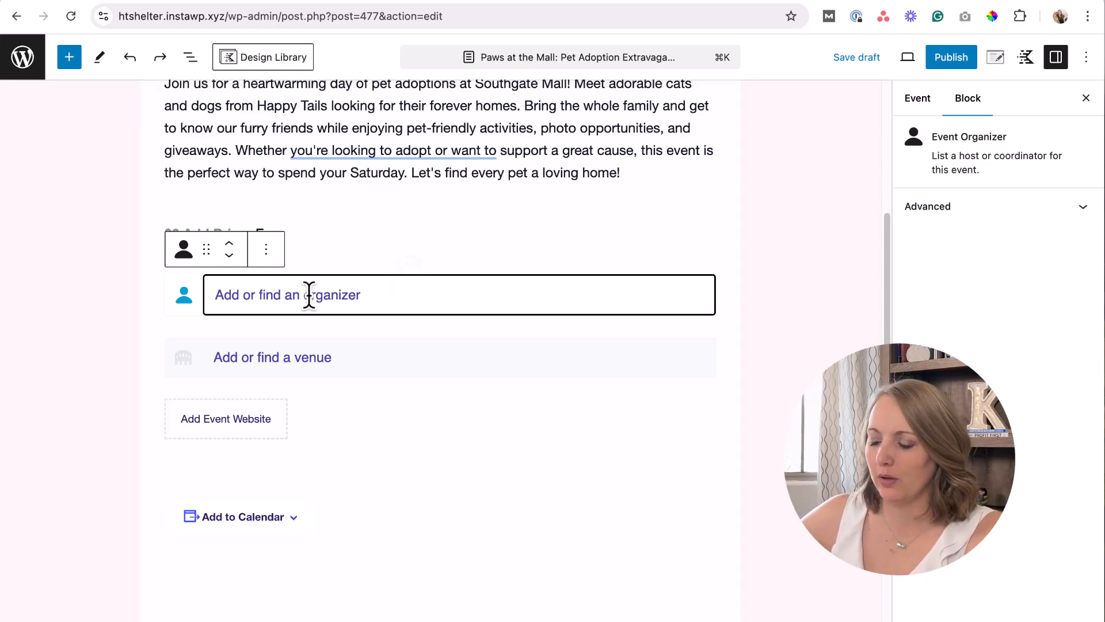
Create Happy Tails Shelter as a new organizer and enter its phone number.
left_click(350, 290)
type("Happy ")
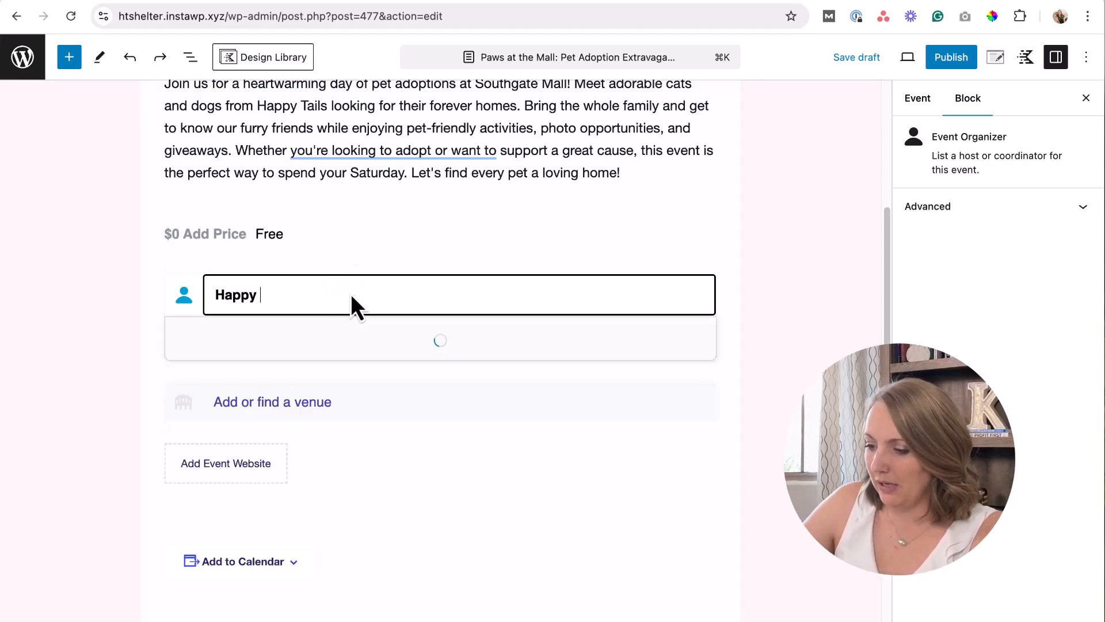
type("Tails Shelter")
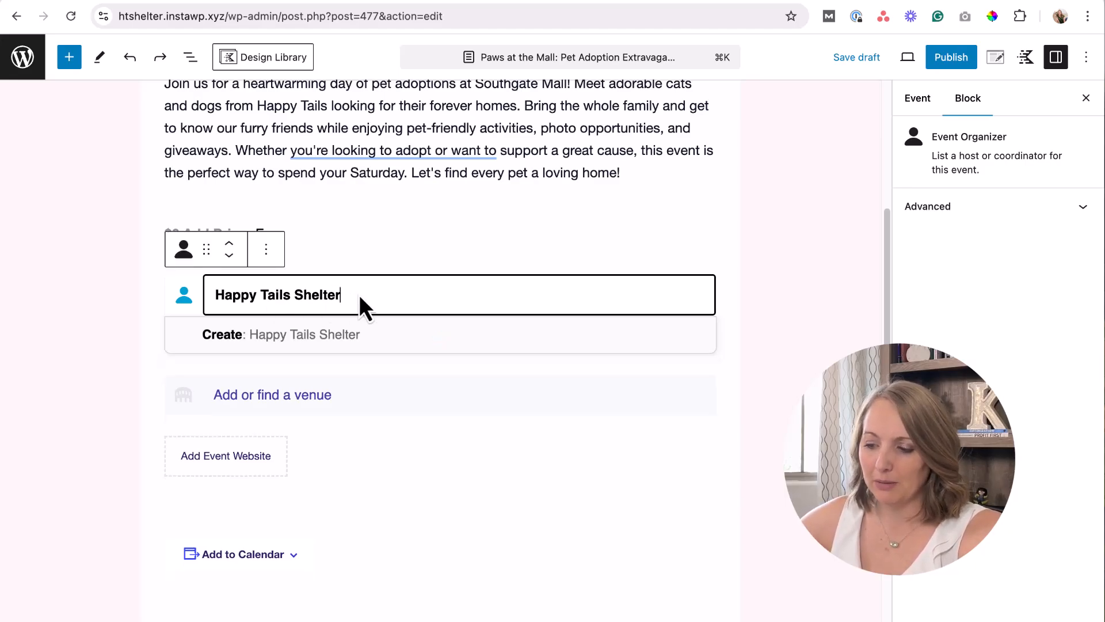
left_click(299, 335)
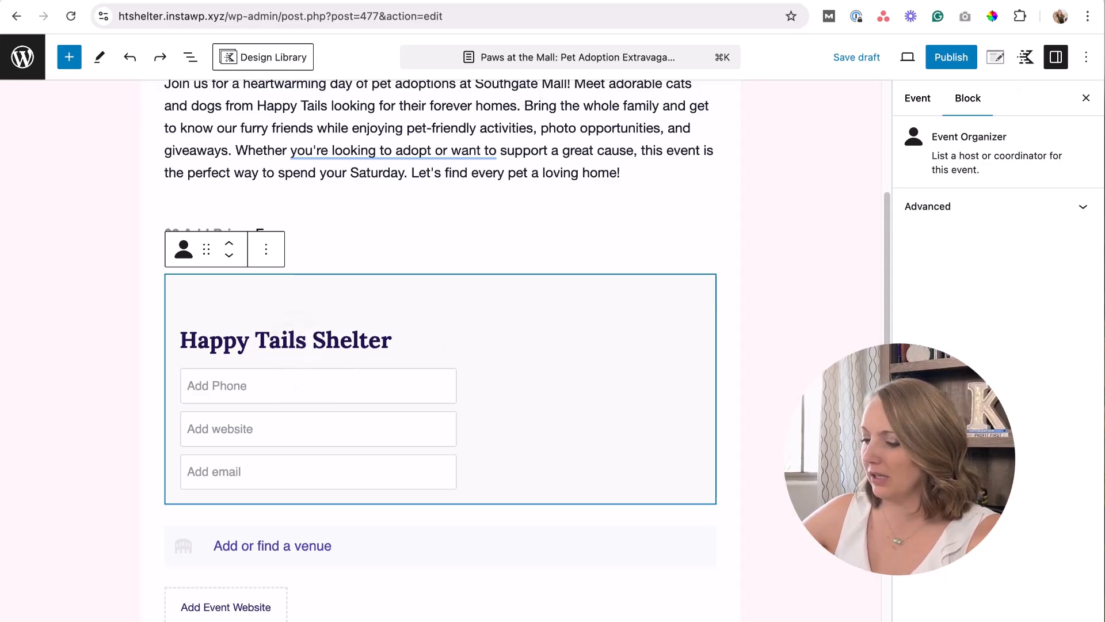
left_click(232, 387)
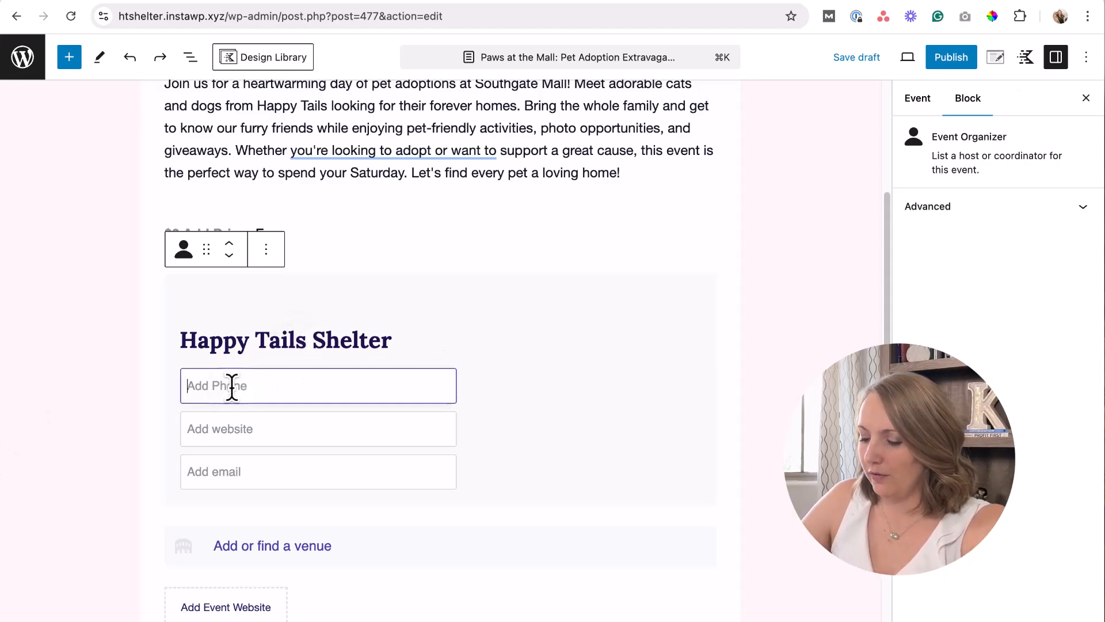
type("555-555-5555")
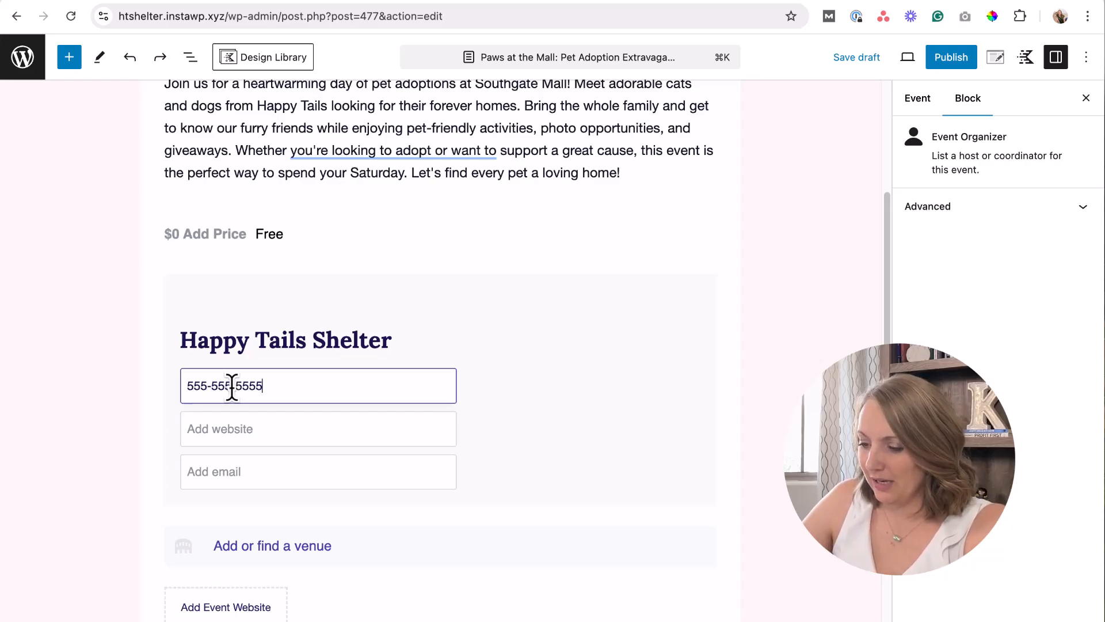
key("Tab")
type("hap")
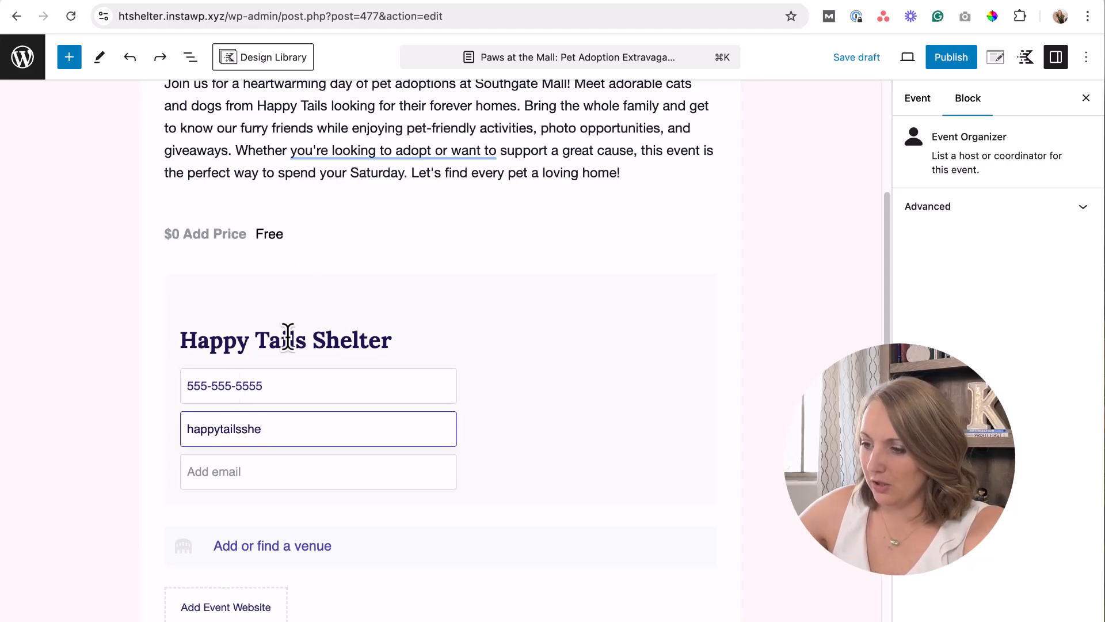
left_click(192, 18)
left_click(191, 19)
left_click_drag(262, 16, 170, 16)
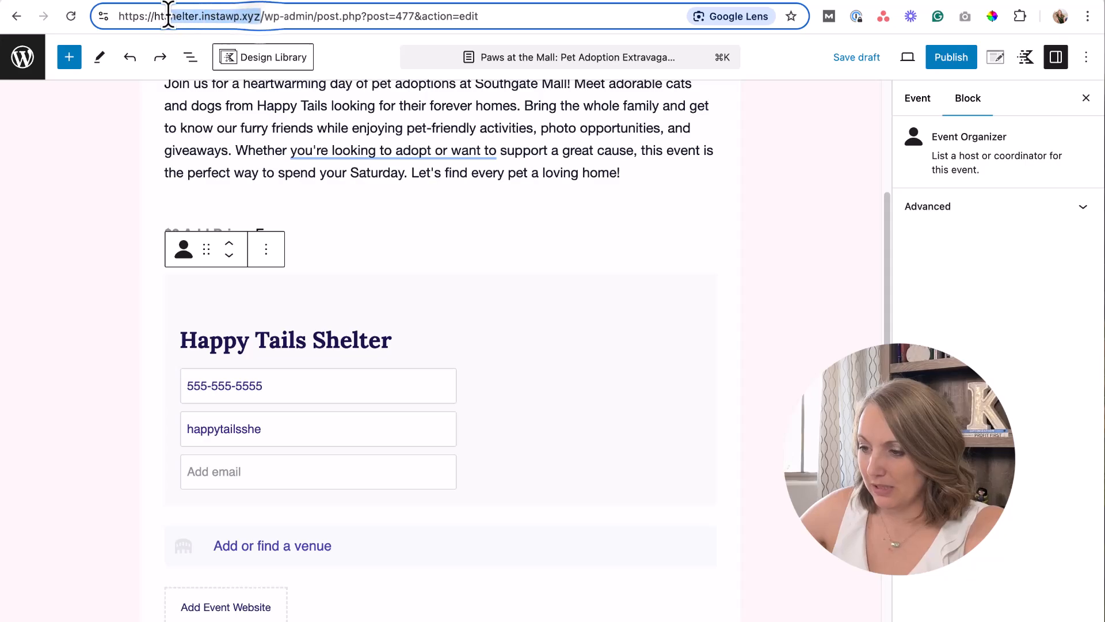
left_click(282, 430)
left_click_drag(281, 429, 133, 437)
type("htshelter.instawp.xyz")
left_click(188, 432)
type("https://")
Enter the organizer's contact e-mail address.
left_click(226, 482)
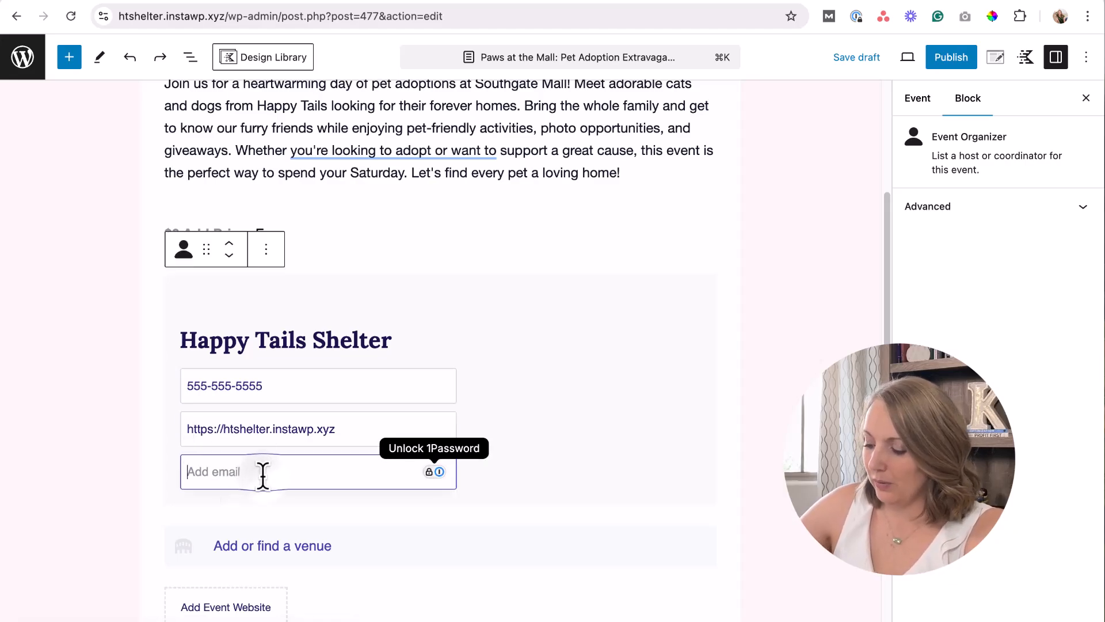
type("email@test.com")
key("Tab")
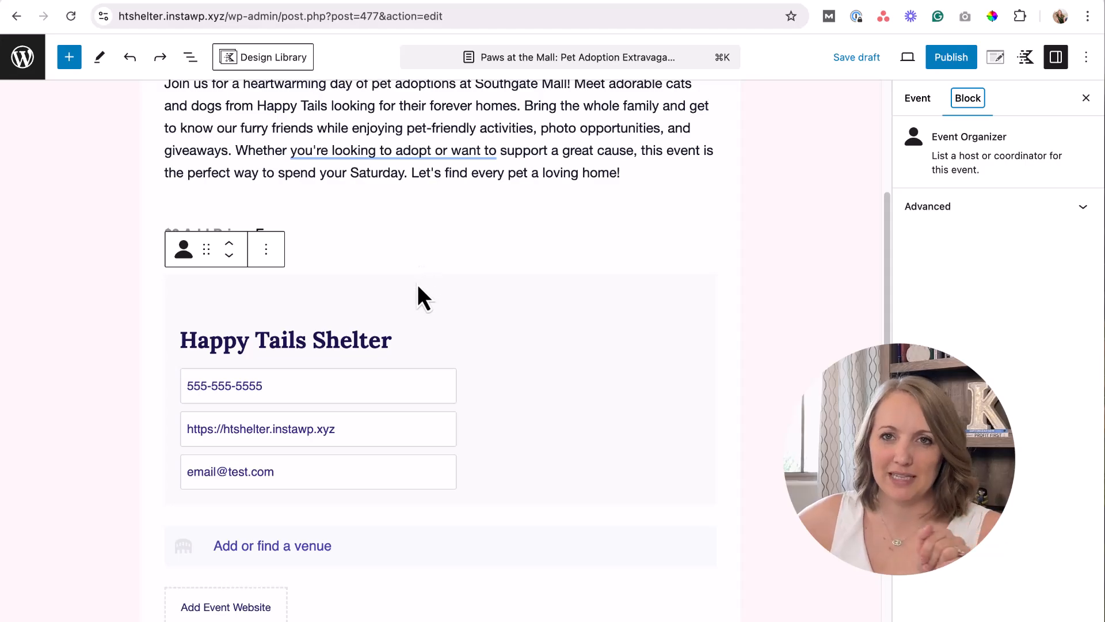
scroll(518, 274, "down", 2)
left_click(378, 186)
left_click(426, 134)
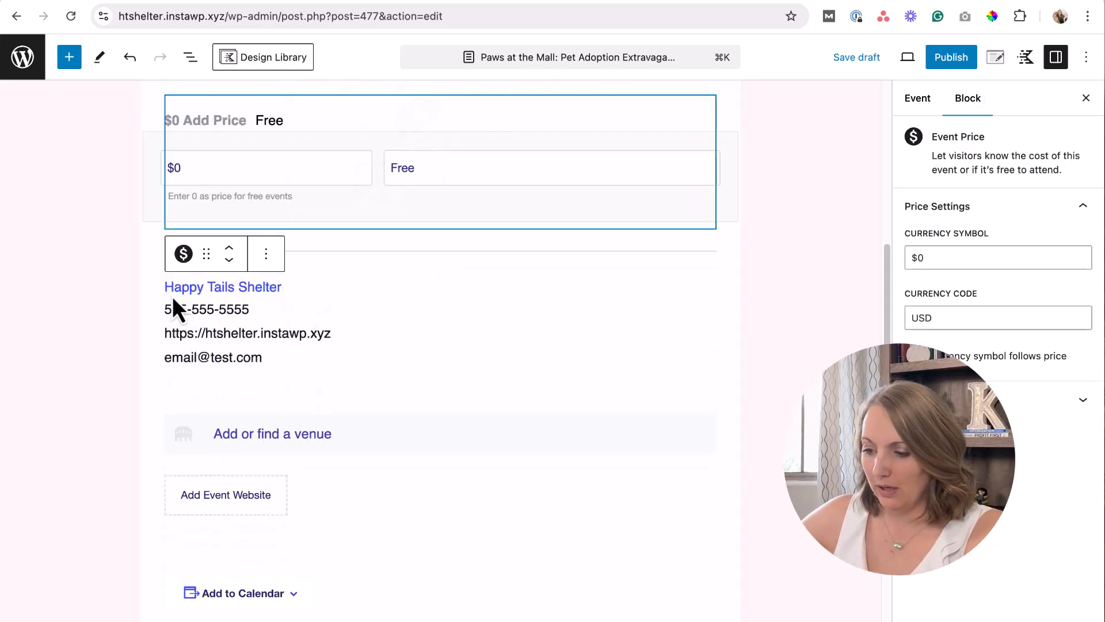
Create Southgate Mall as a new venue with street address 2901 Brooks St.
left_click(257, 435)
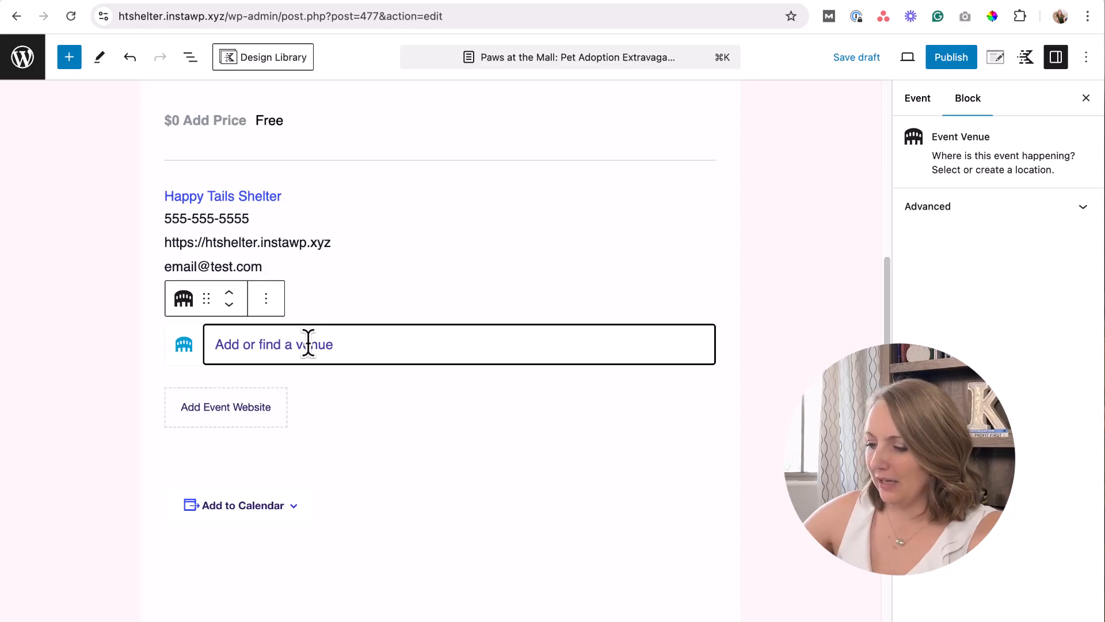
type("Southgate Mall")
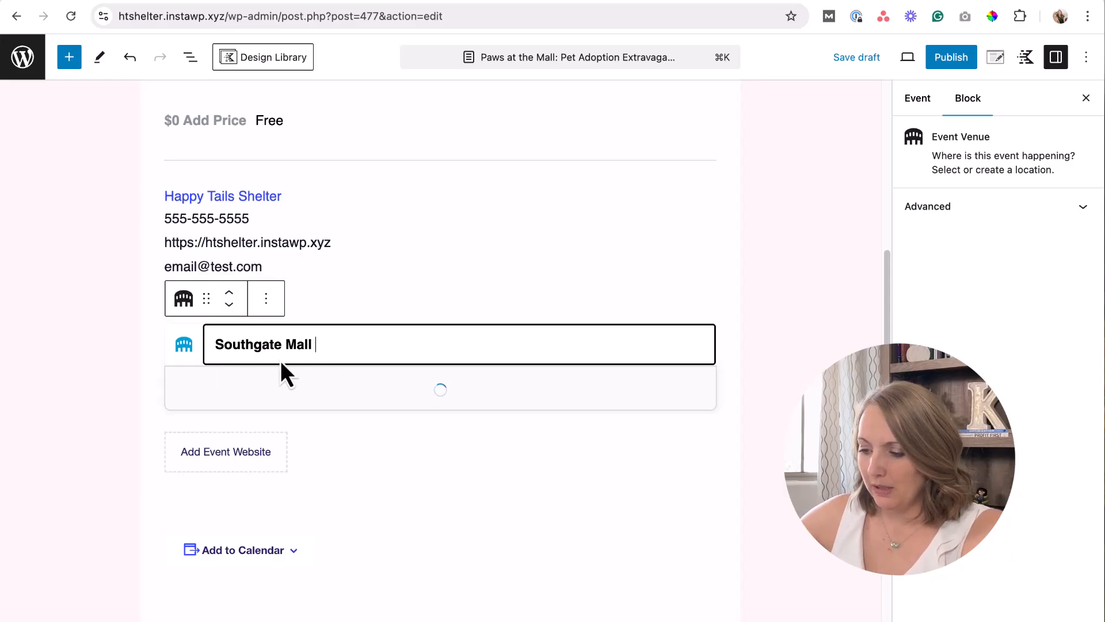
left_click(280, 385)
scroll(305, 396, "down", 4)
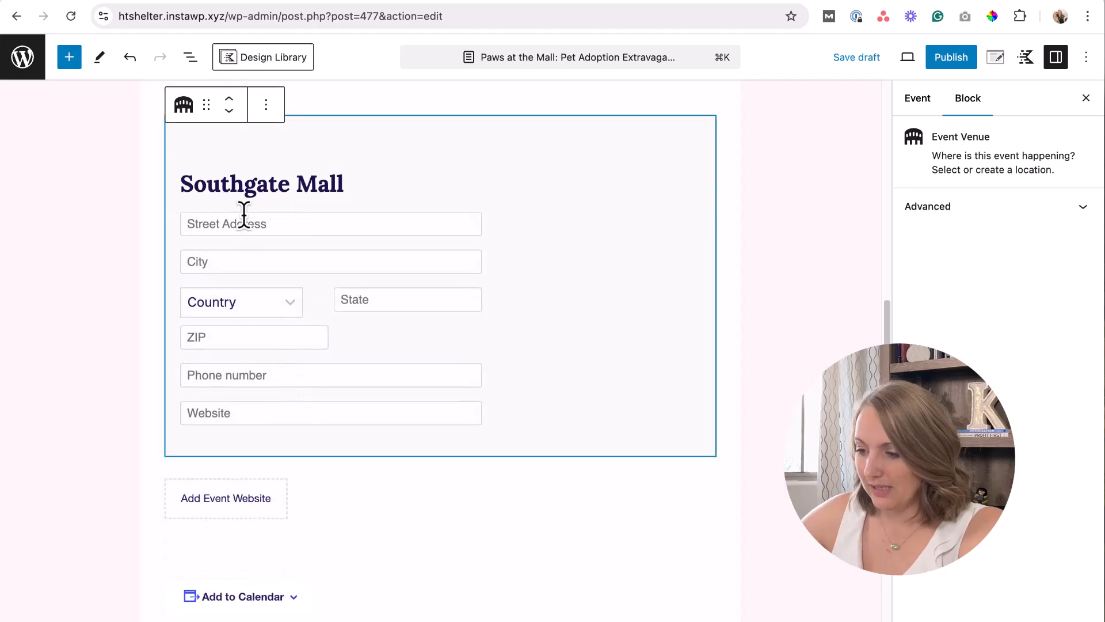
left_click(890, 1)
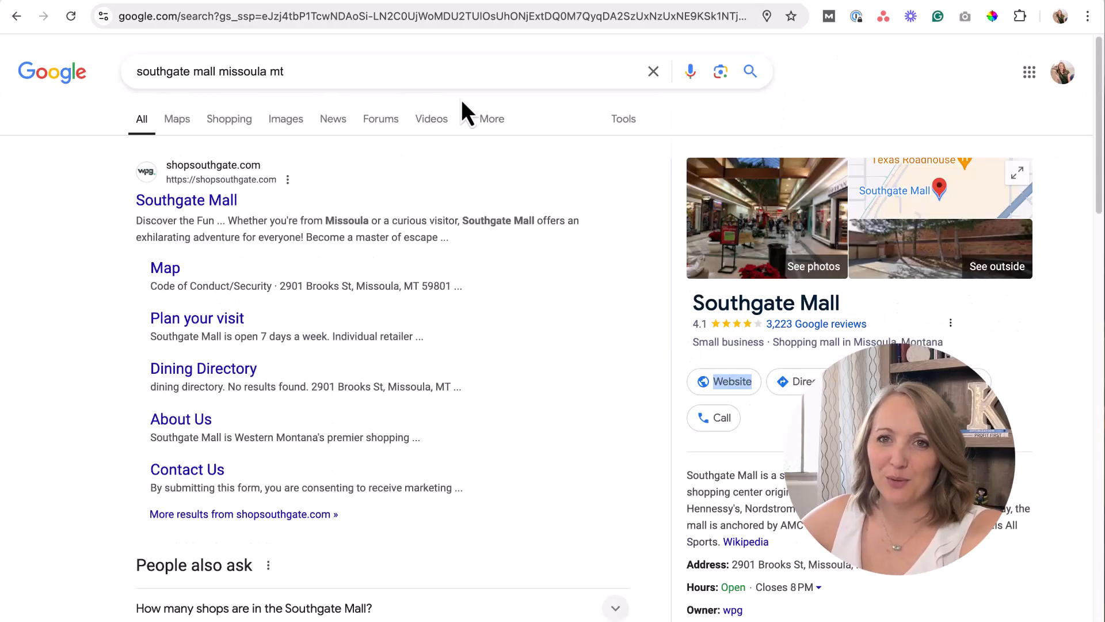
scroll(717, 324, "down", 4)
left_click_drag(733, 348, 803, 348)
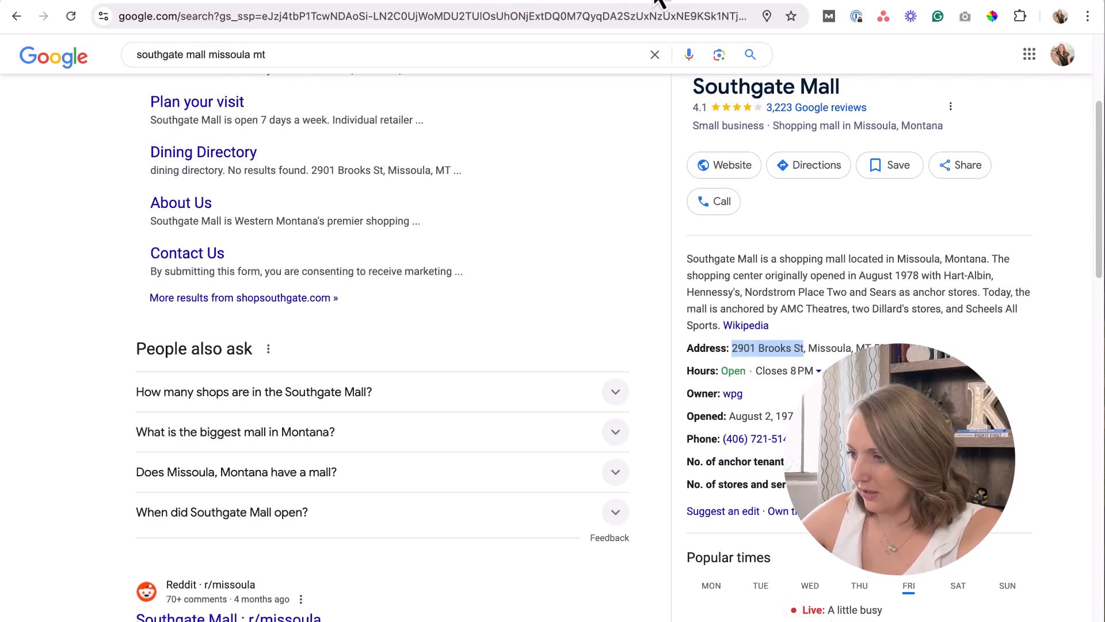
left_click(287, 0)
left_click(240, 222)
type("2901 Brooks St")
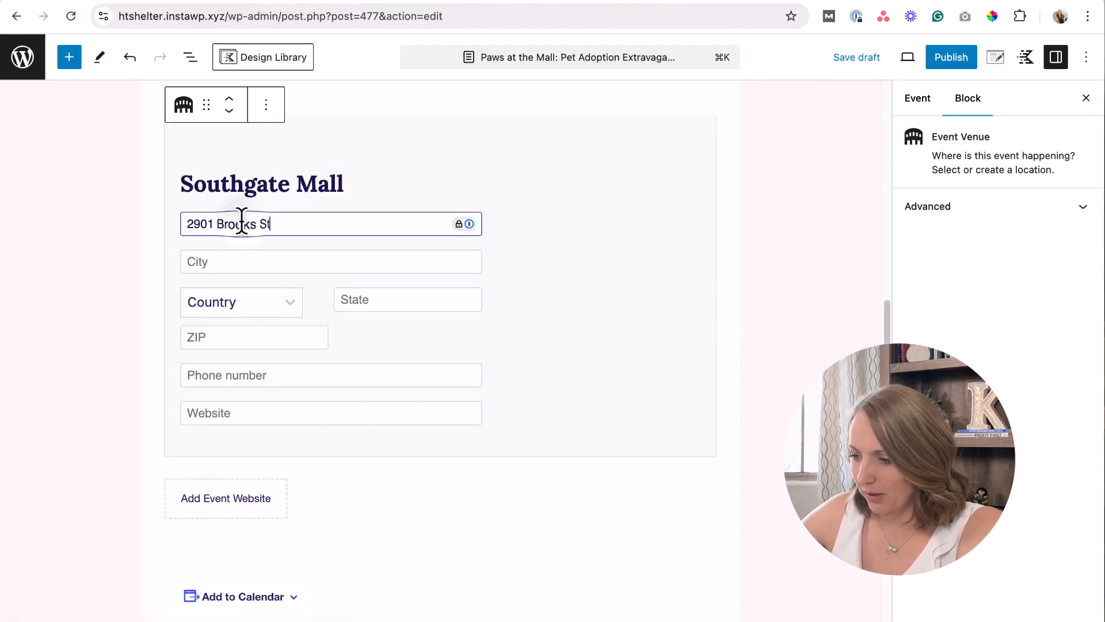
Set the venue city to Missoula, country to United States and state to Montana.
left_click(863, 2)
left_click_drag(808, 348, 851, 348)
key("ctrl+c")
left_click(300, 2)
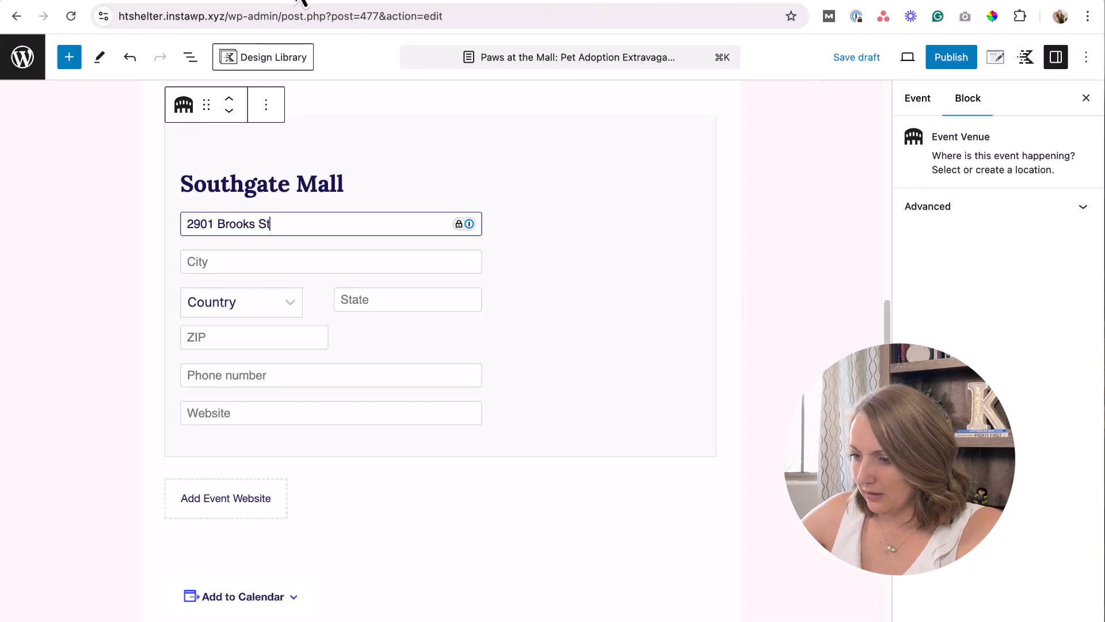
left_click(281, 261)
key("ctrl+v")
left_click(267, 310)
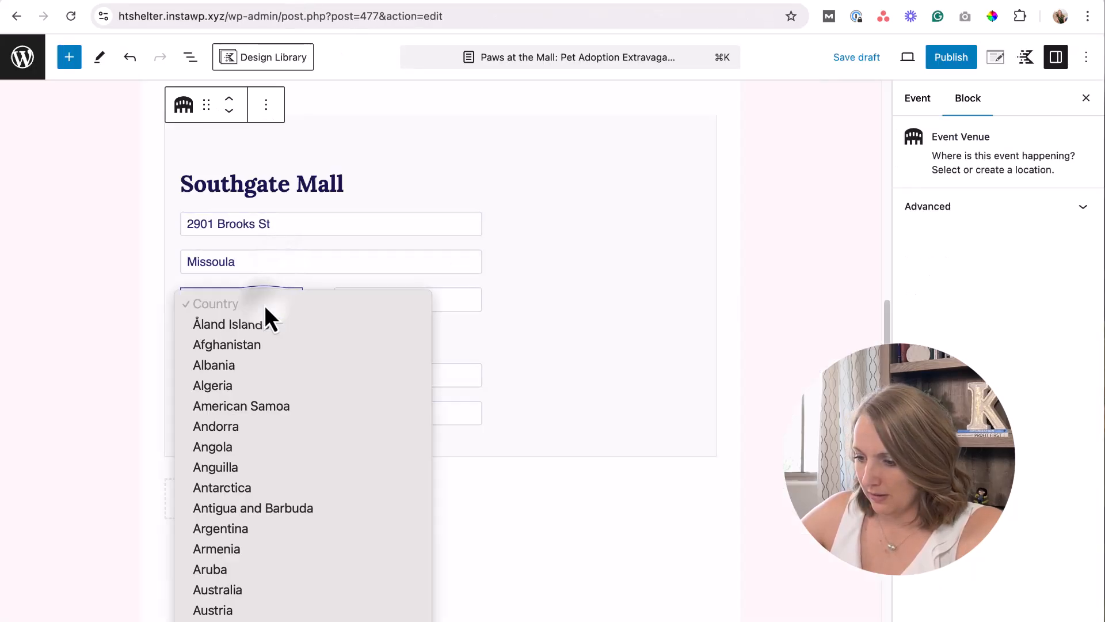
scroll(268, 403, "down", 5)
scroll(269, 470, "down", 20)
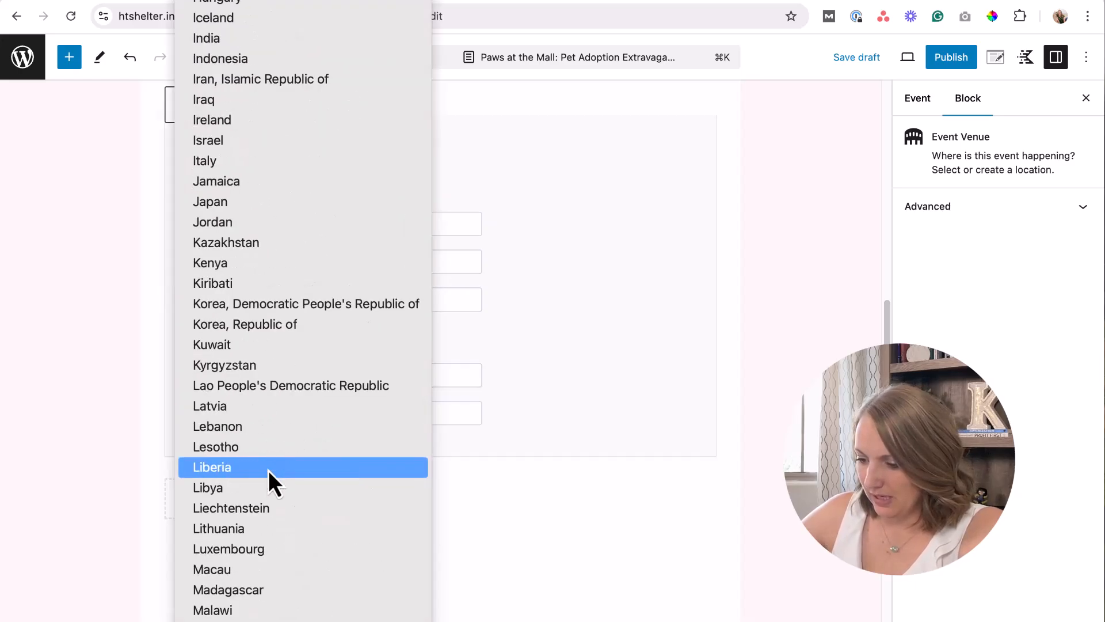
scroll(269, 471, "down", 15)
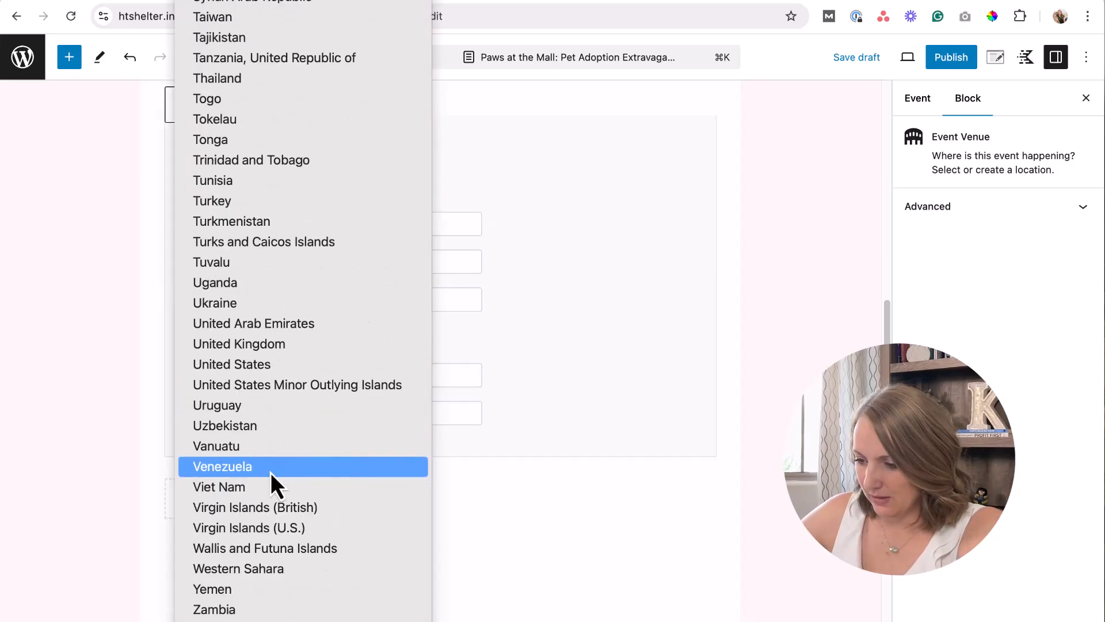
left_click(288, 368)
left_click(377, 304)
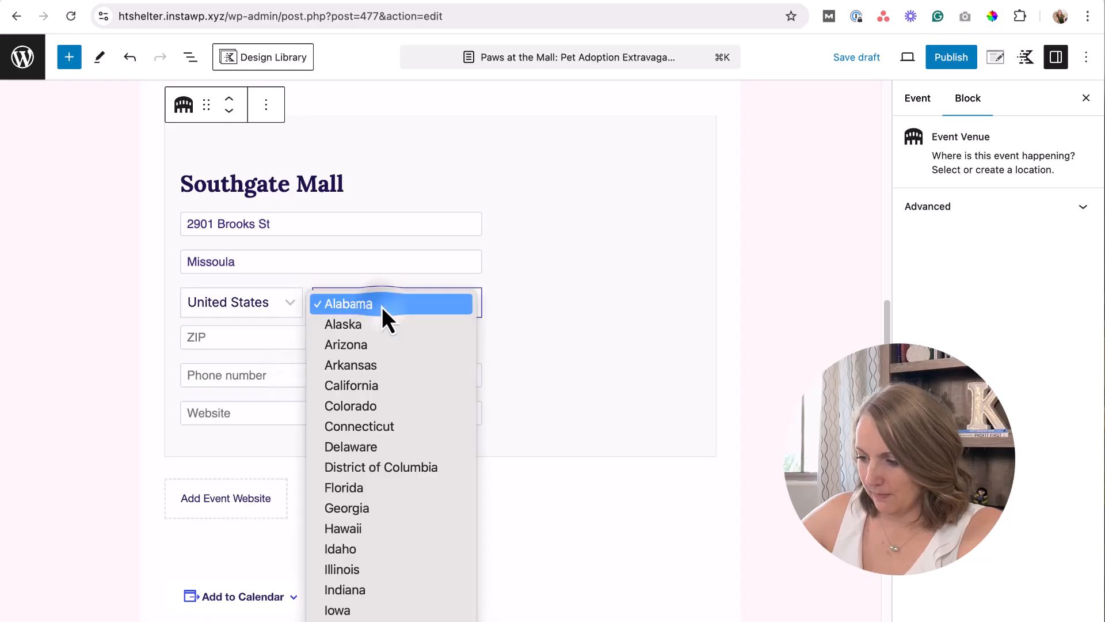
scroll(392, 461, "down", 5)
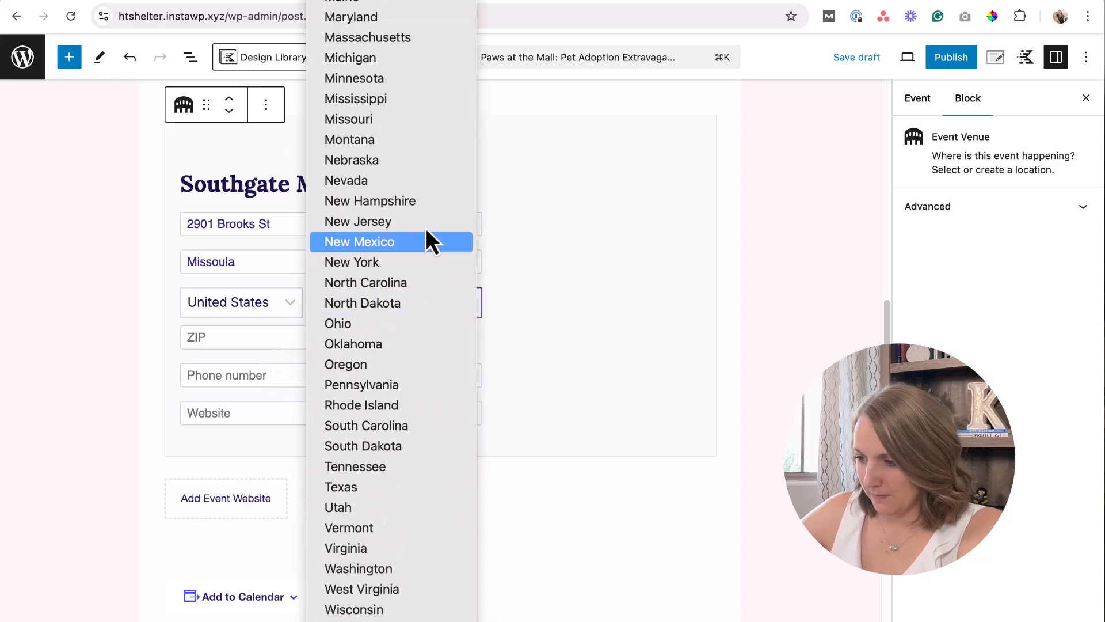
left_click(411, 142)
Copy the mall's phone number and ZIP code 59801 into the venue fields.
left_click(869, 0)
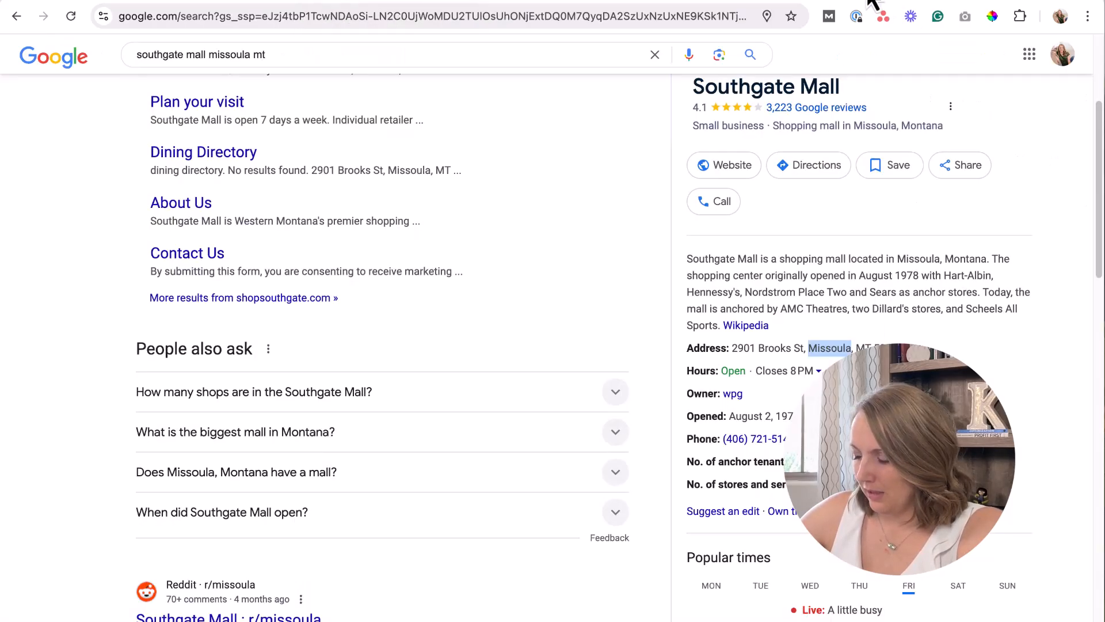
left_click_drag(794, 441, 722, 441)
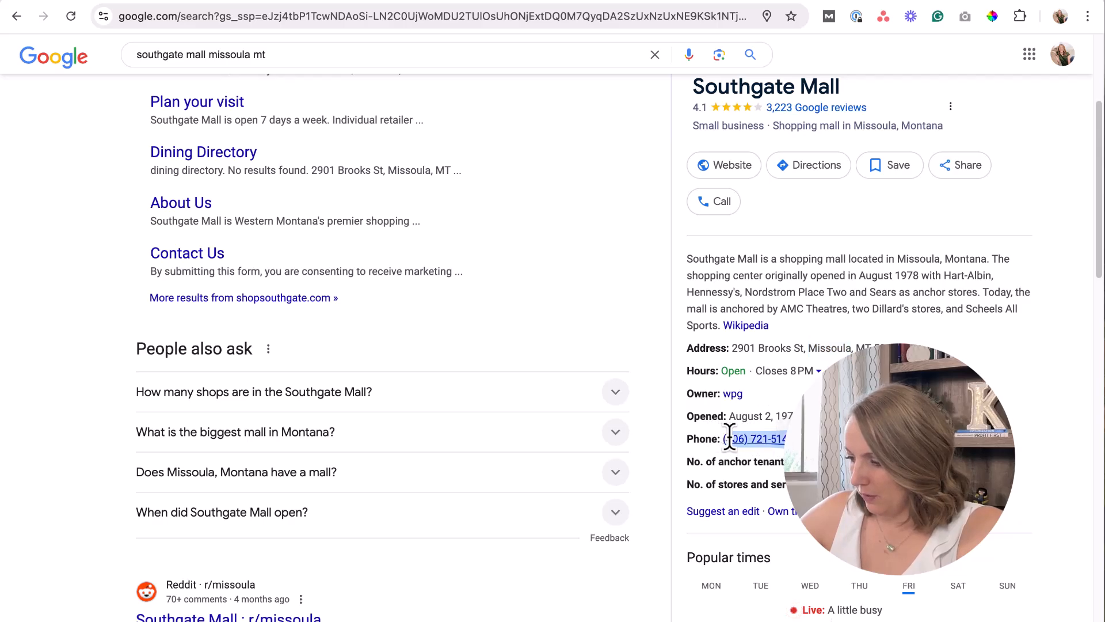
left_click(369, 2)
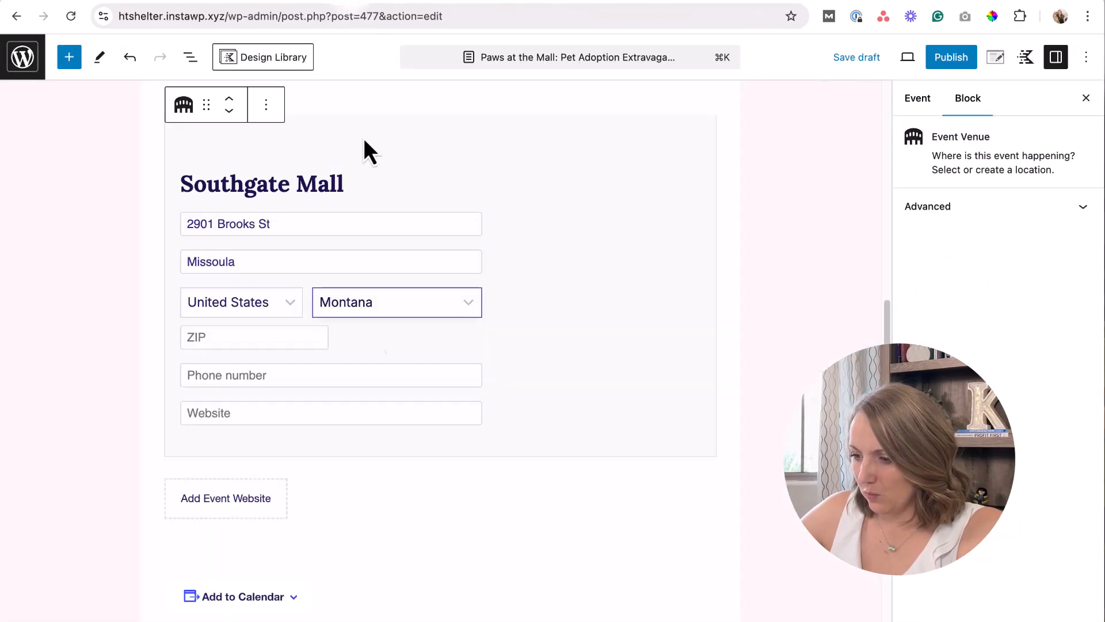
left_click(255, 371)
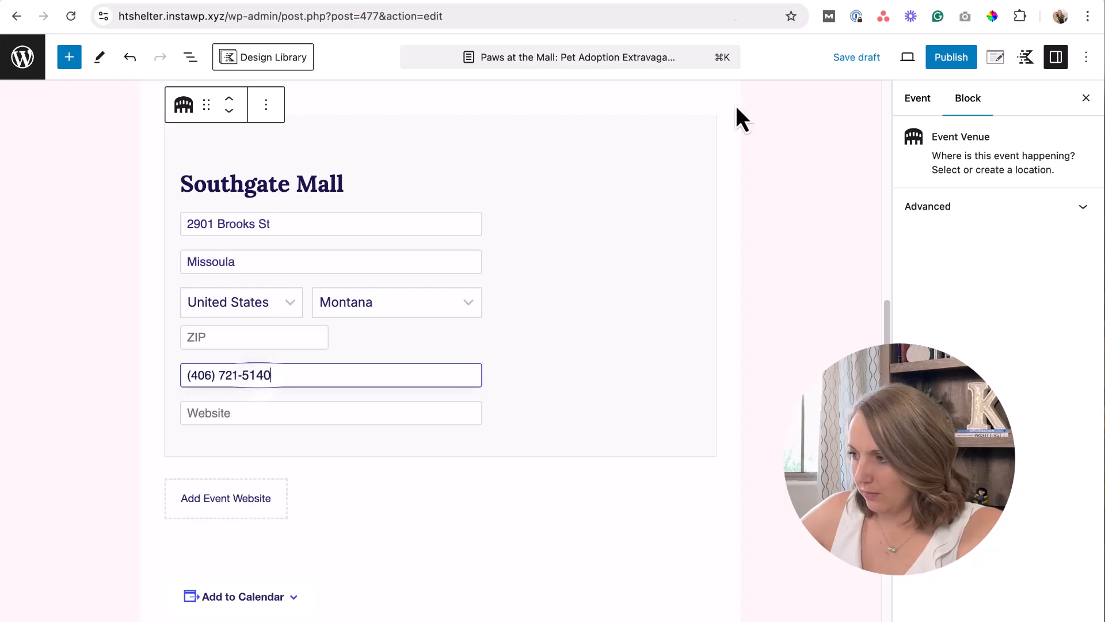
left_click(915, 1)
left_click(879, 340)
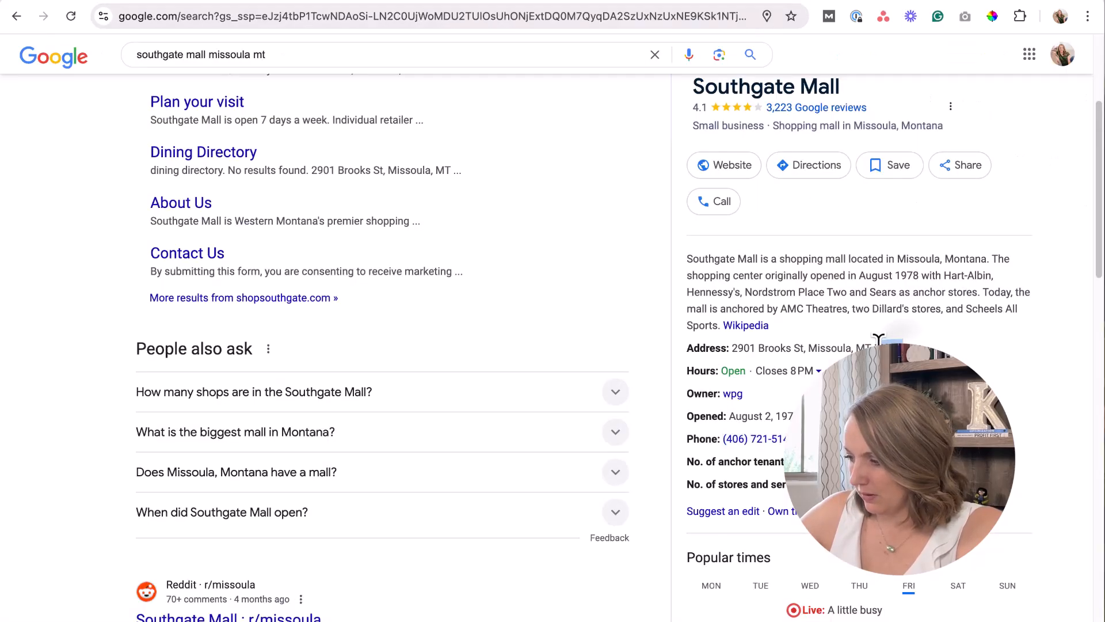
left_click(251, 3)
left_click(267, 340)
type("59801")
Finish the venue block so it renders with its map.
left_click(281, 412)
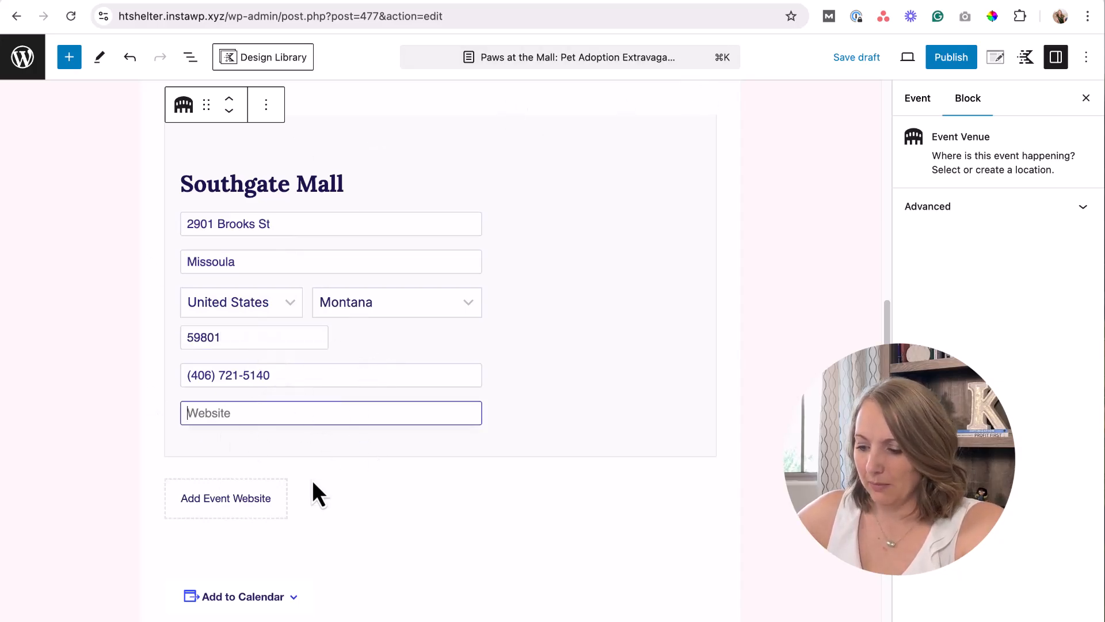
scroll(312, 479, "down", 1)
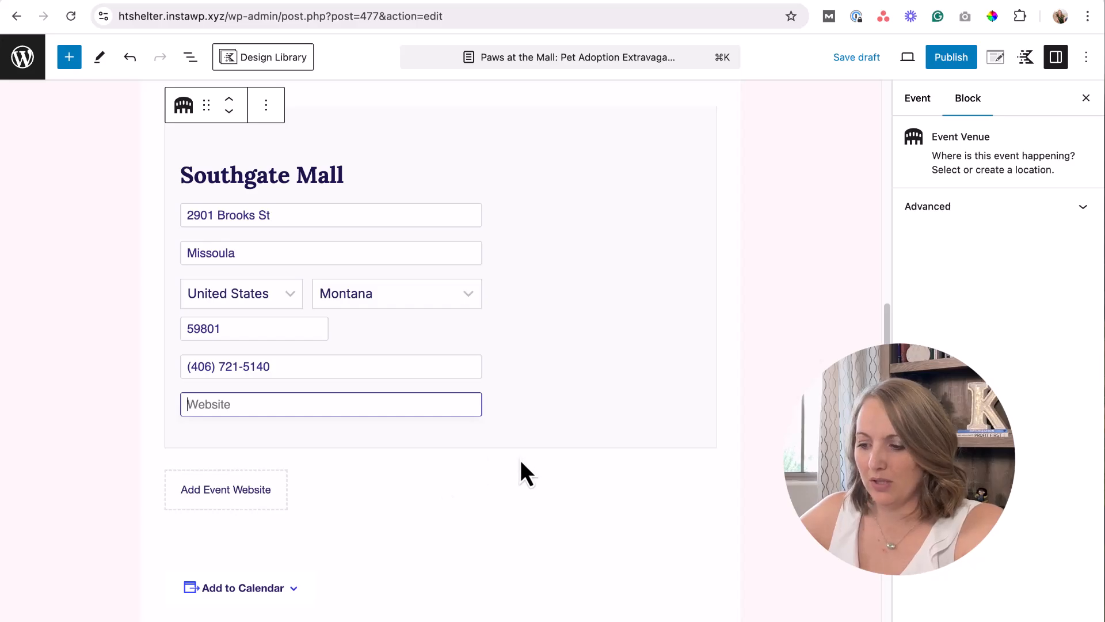
scroll(522, 458, "up", 2)
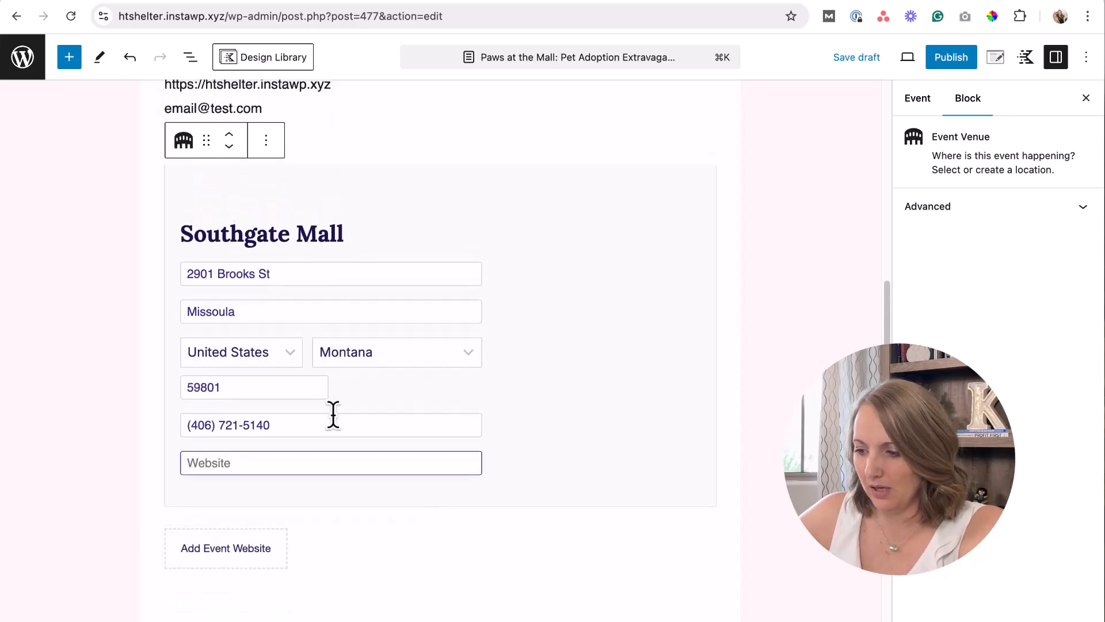
left_click(444, 143)
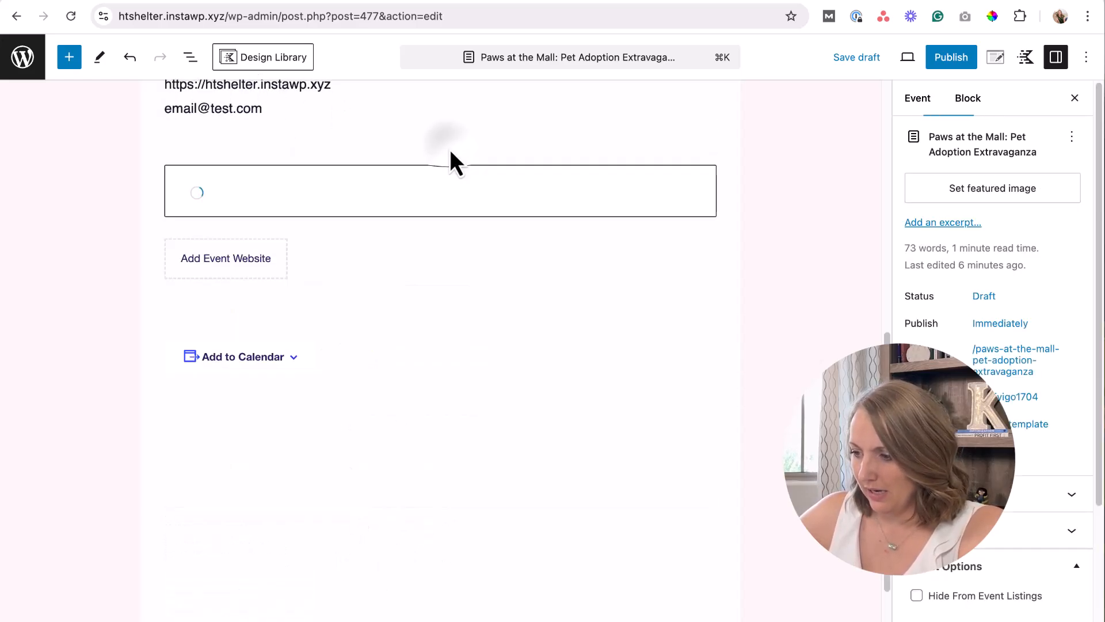
scroll(375, 412, "up", 2)
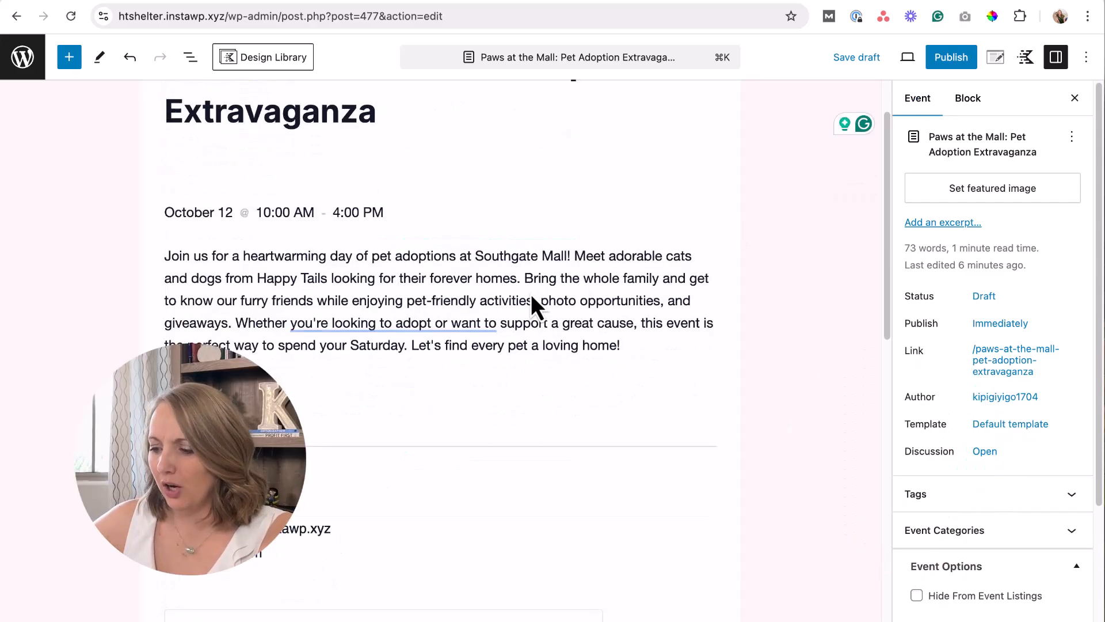
Copy 'Join us for a heartwarming day of pet adoptions at Southgate Mall!' into the Excerpt box.
scroll(531, 297, "down", 10)
scroll(532, 299, "up", 12)
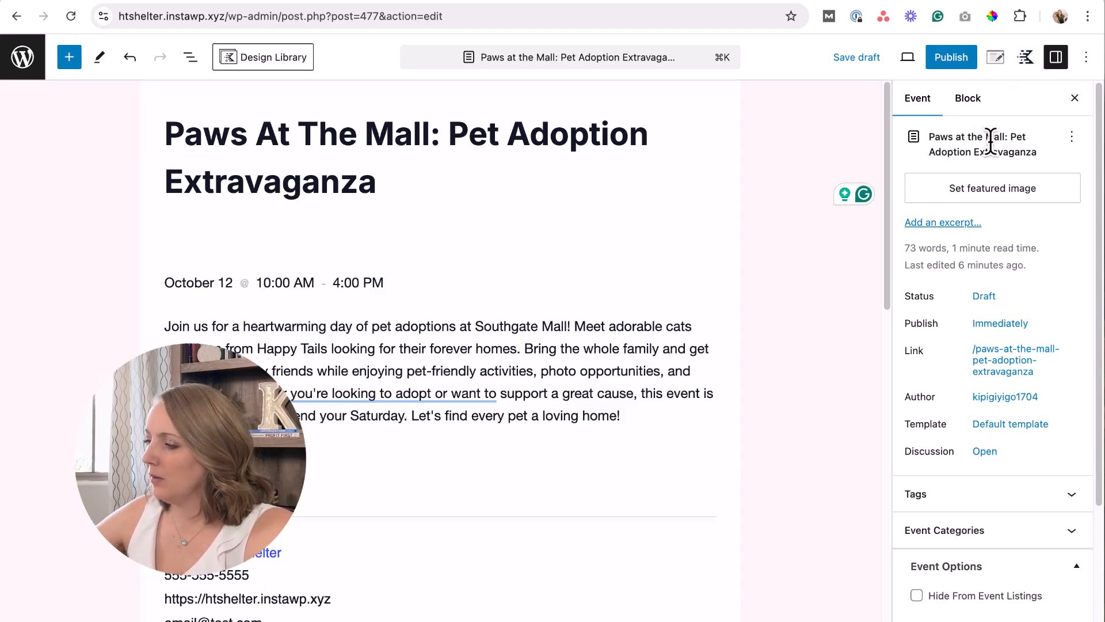
scroll(990, 148, "down", 2)
scroll(992, 144, "up", 1)
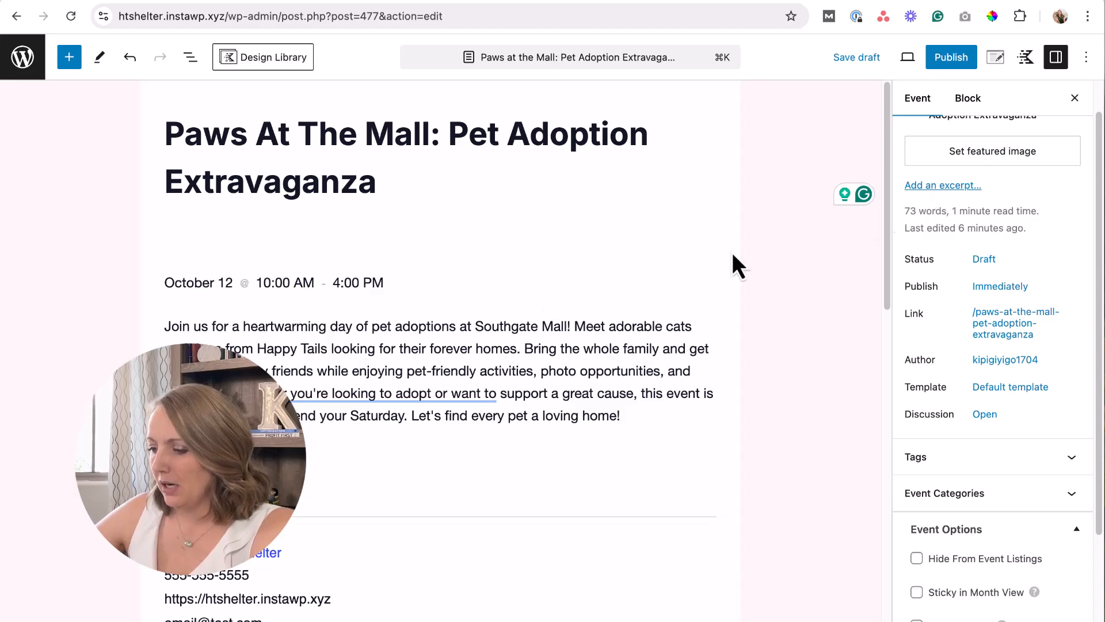
left_click_drag(572, 326, 165, 327)
key("super+c")
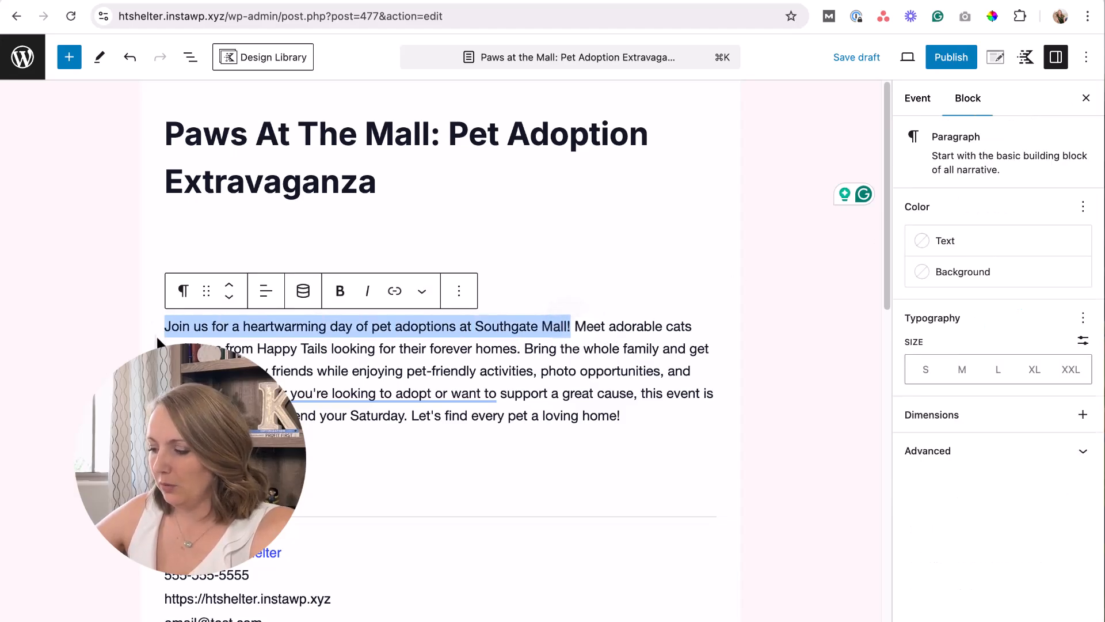
left_click(1003, 66)
left_click(1058, 64)
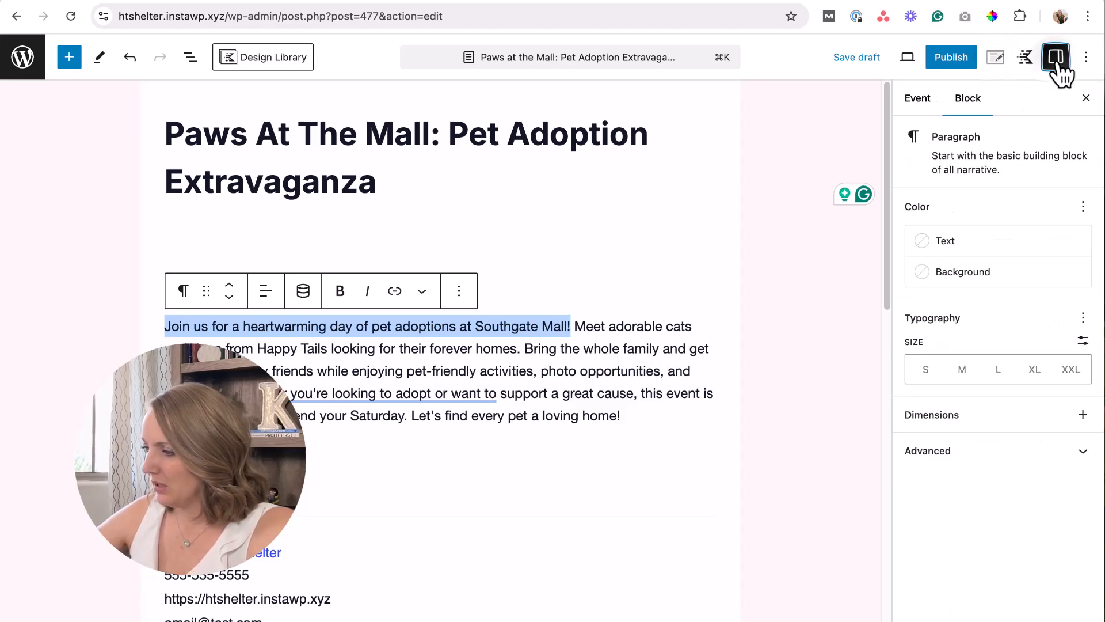
left_click(911, 108)
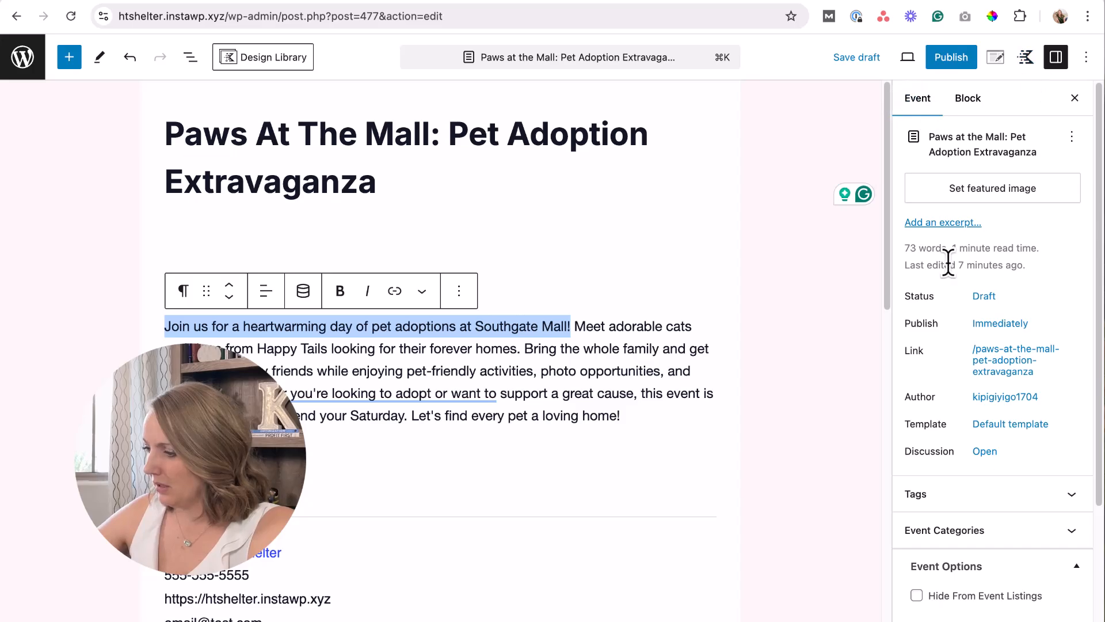
left_click(943, 223)
left_click(744, 278)
key("super+v")
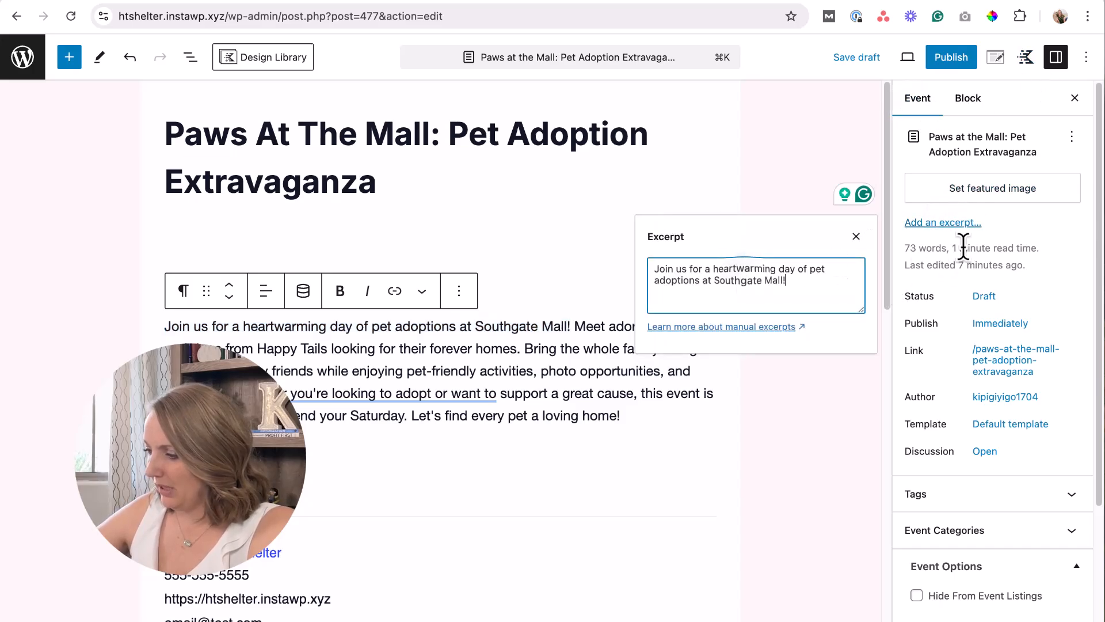
scroll(1013, 323, "down", 1)
scroll(1013, 316, "down", 3)
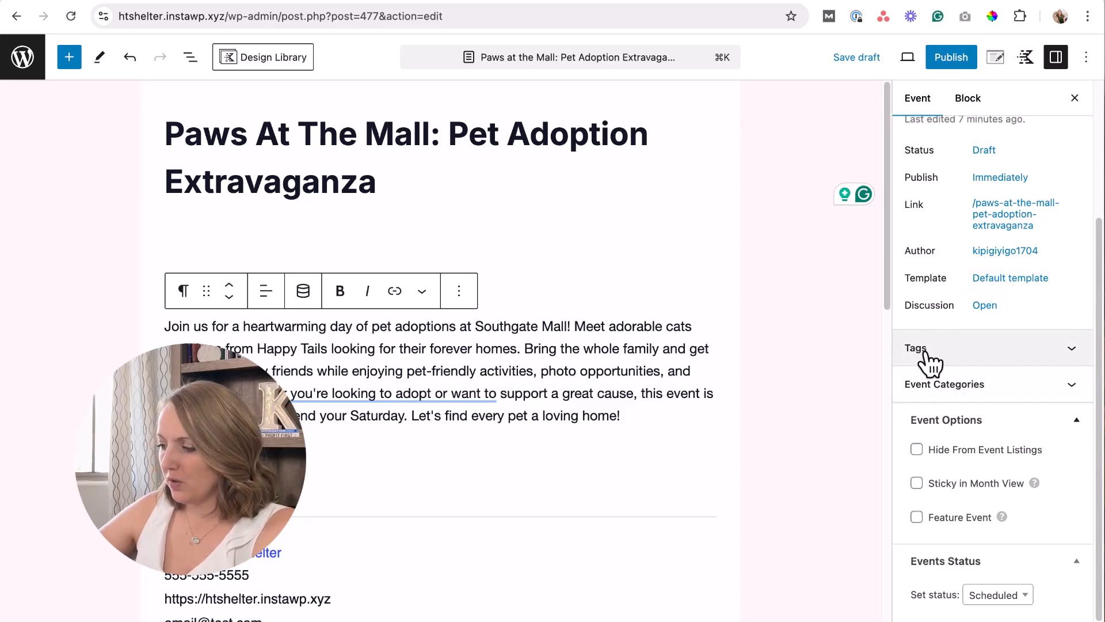
Add a new 'Pet Adoption' event category from the Event Categories panel.
left_click(977, 387)
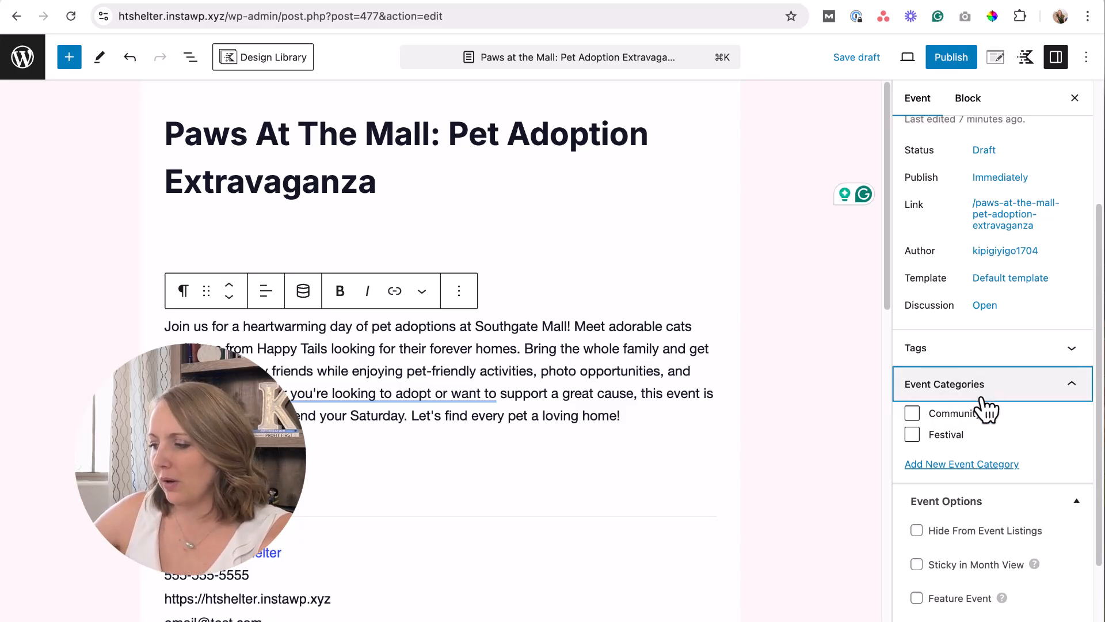
left_click(976, 465)
scroll(961, 461, "down", 5)
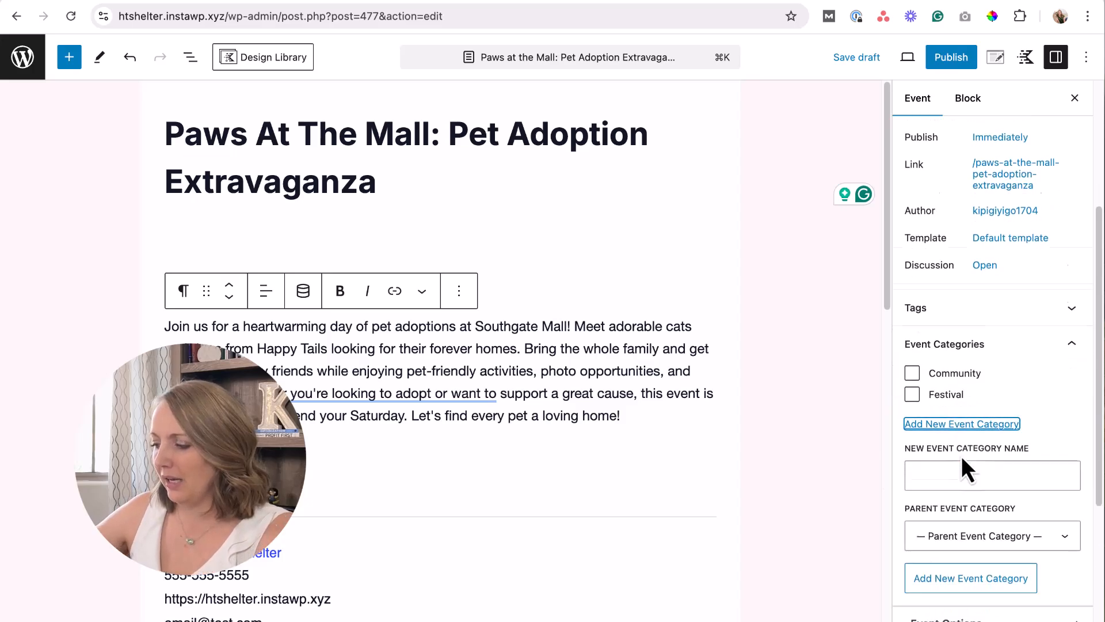
left_click(942, 311)
type("Pet")
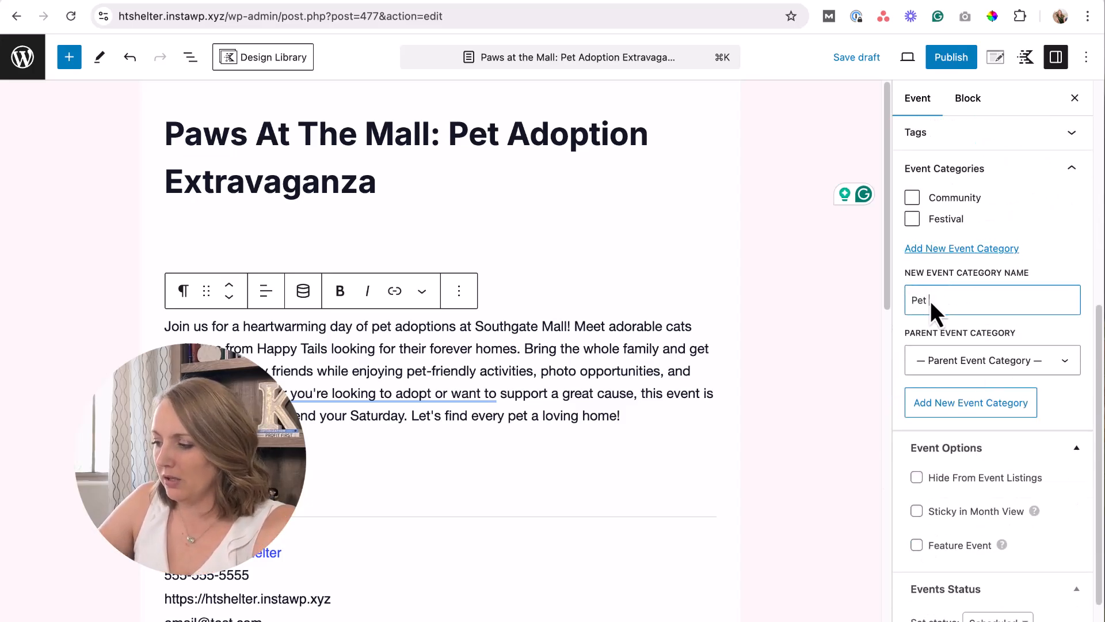
type(" Adoption")
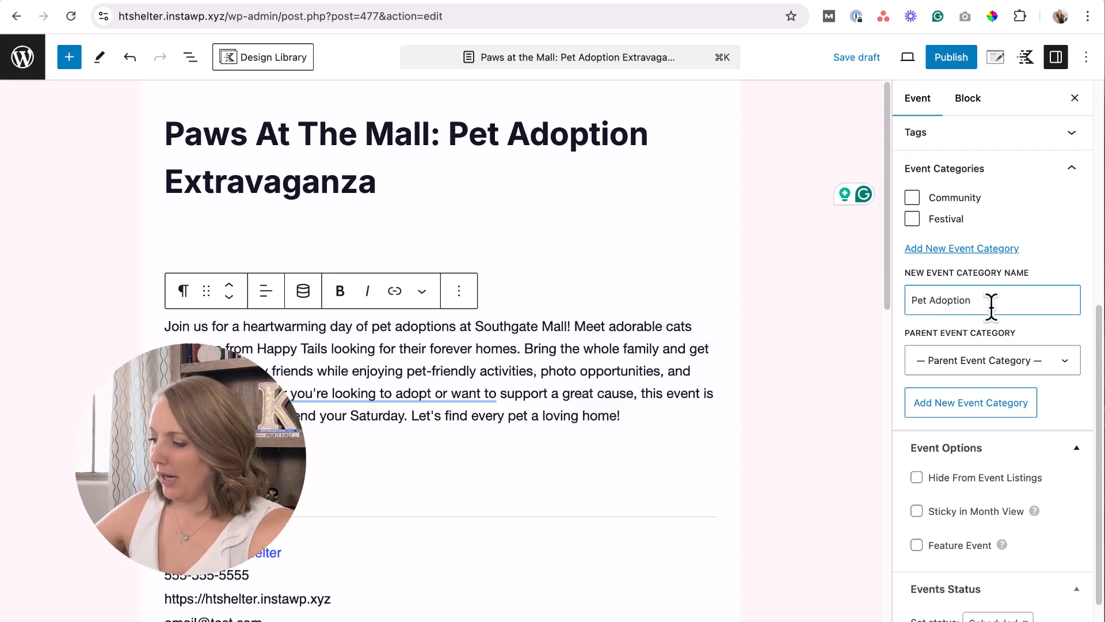
scroll(987, 293, "down", 1)
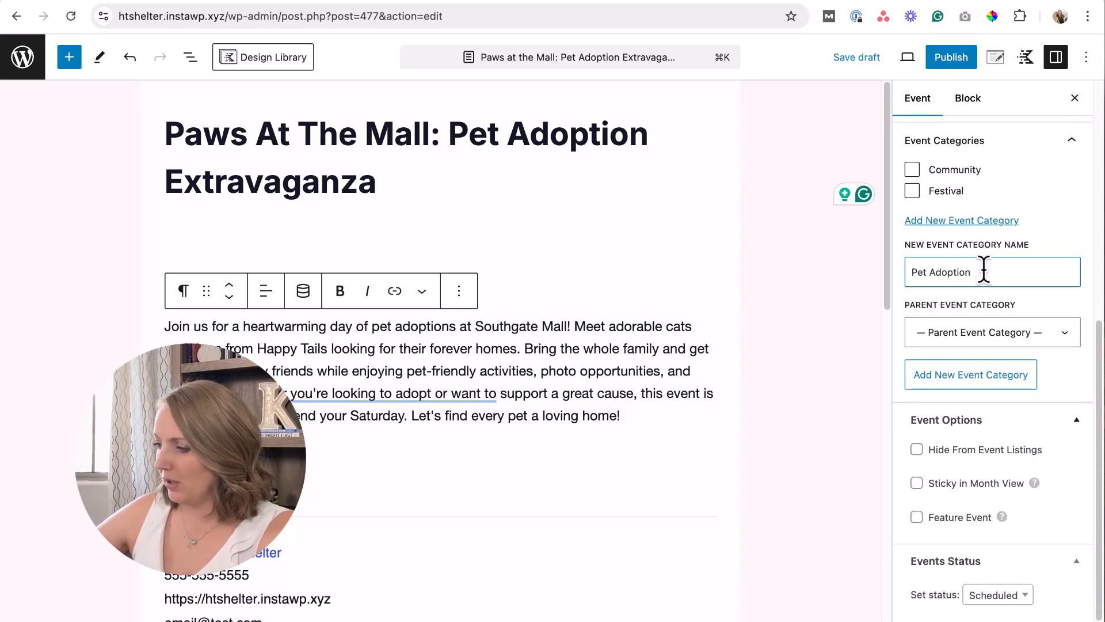
left_click(979, 377)
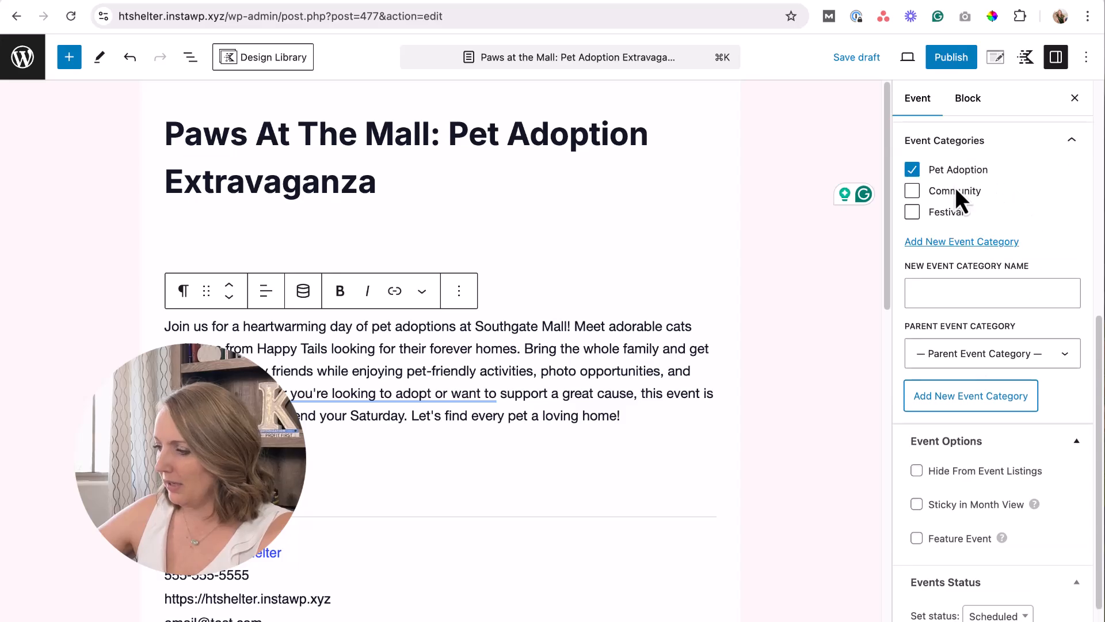
scroll(976, 339, "up", 5)
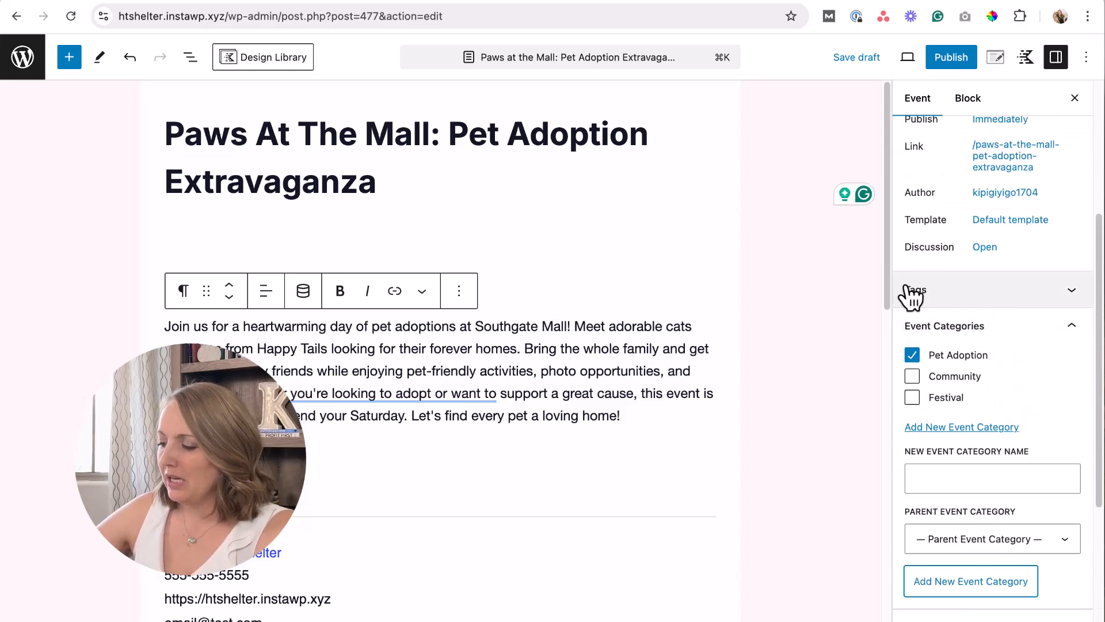
left_click(973, 293)
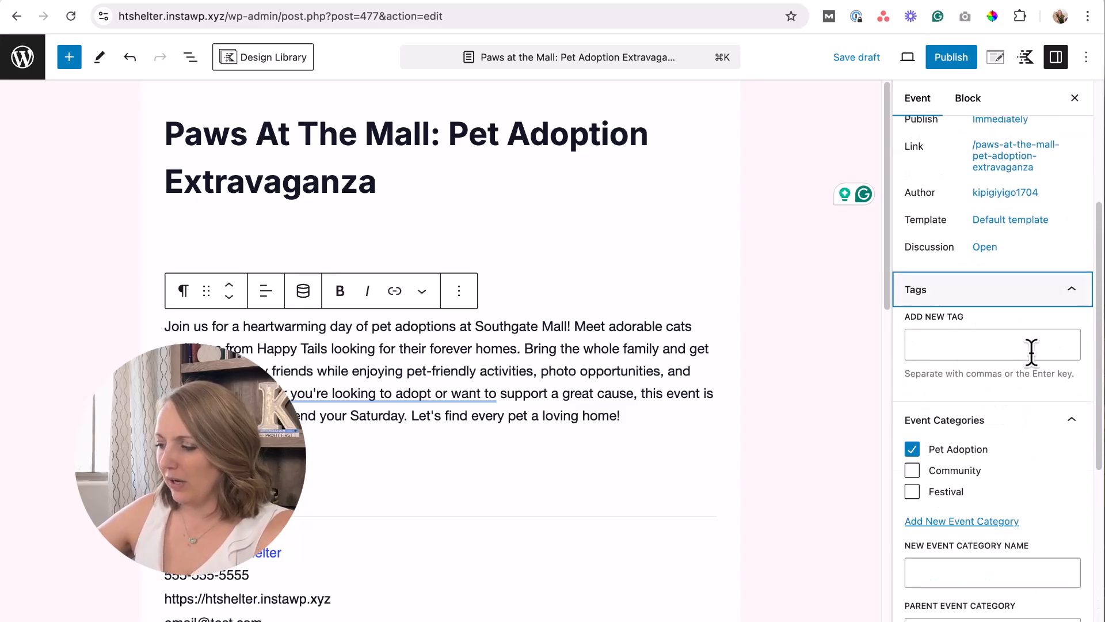
left_click(1074, 291)
scroll(1051, 421, "down", 4)
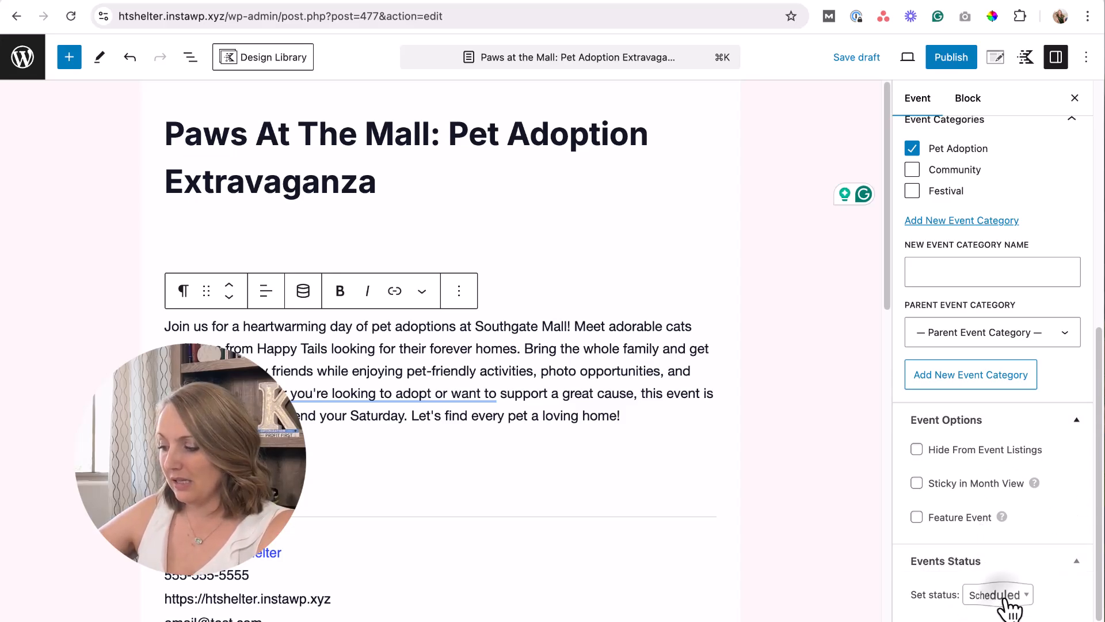
left_click(1011, 597)
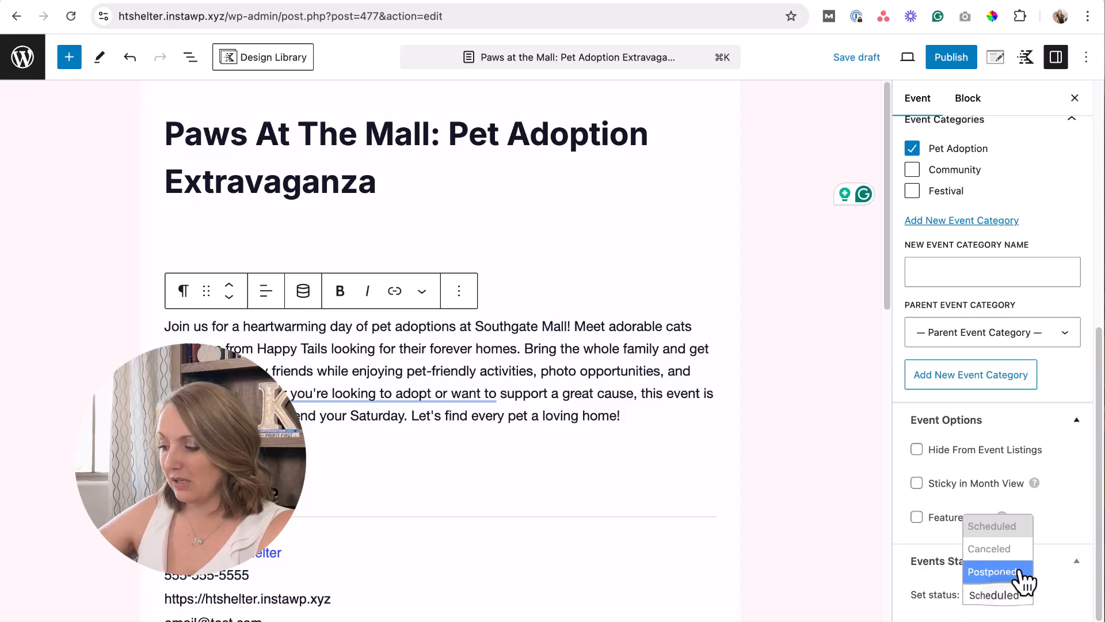
left_click(1017, 528)
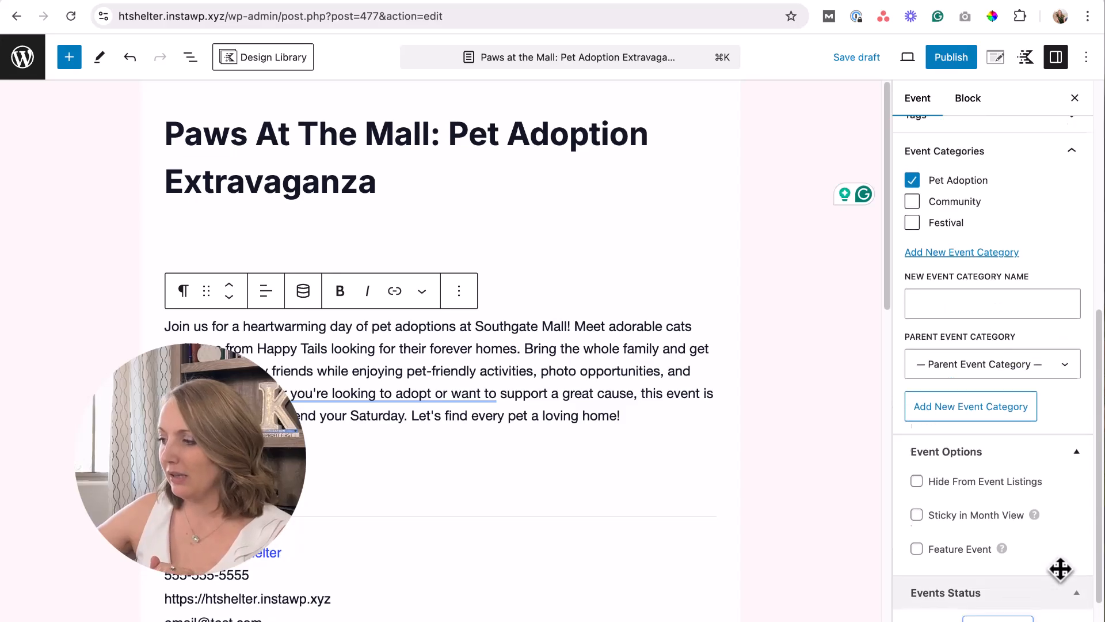
scroll(1061, 567, "up", 8)
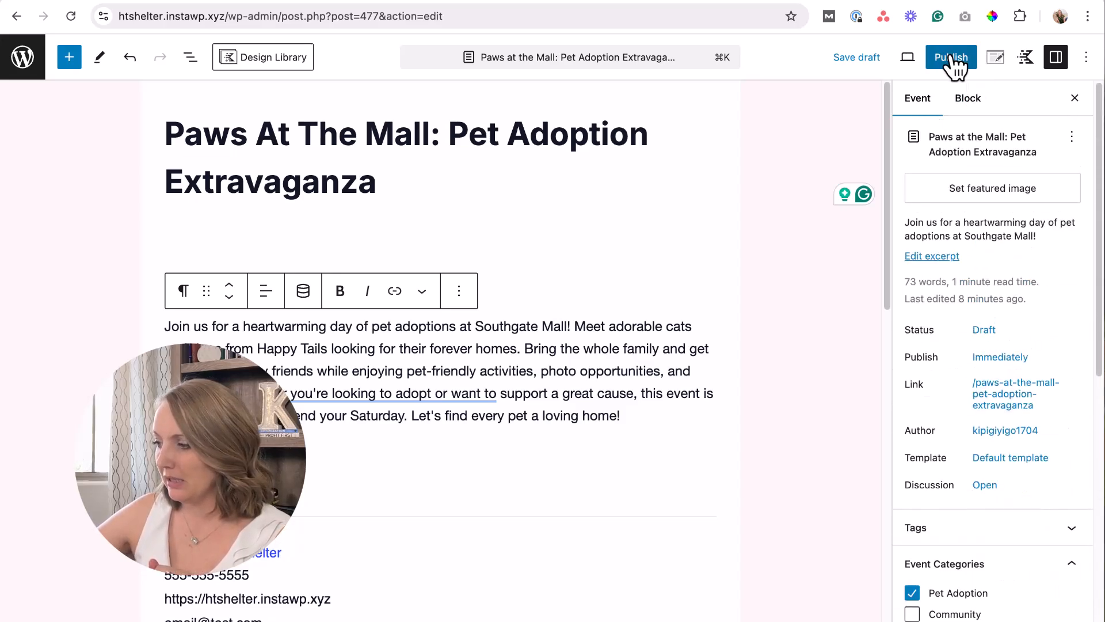
Set dog-cat-family.jpg as the featured image and publish the event.
left_click(978, 195)
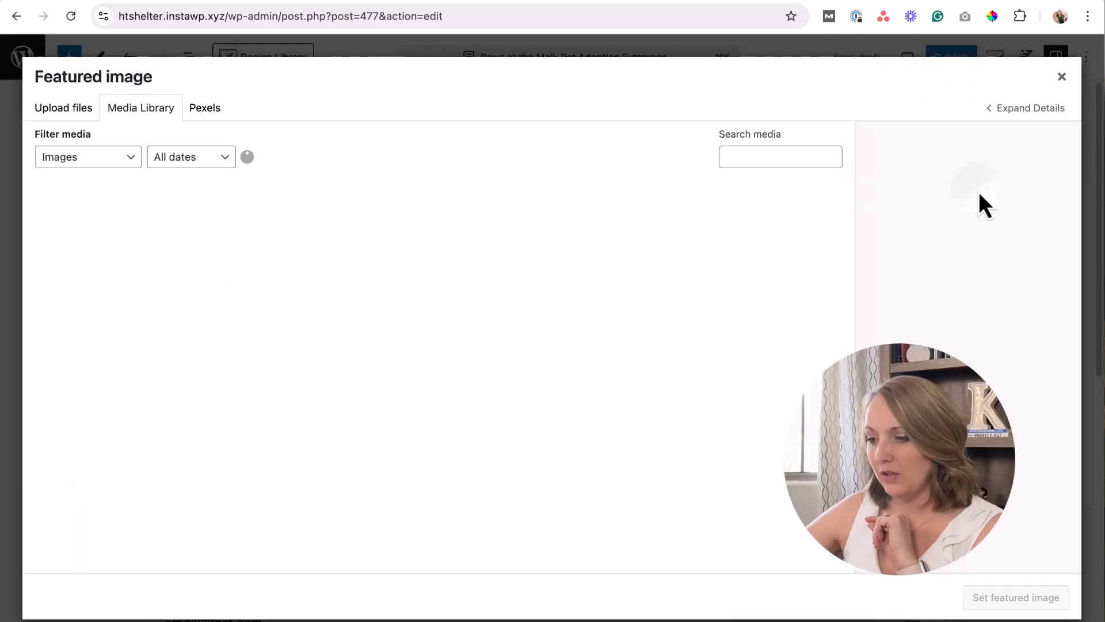
scroll(468, 410, "down", 5)
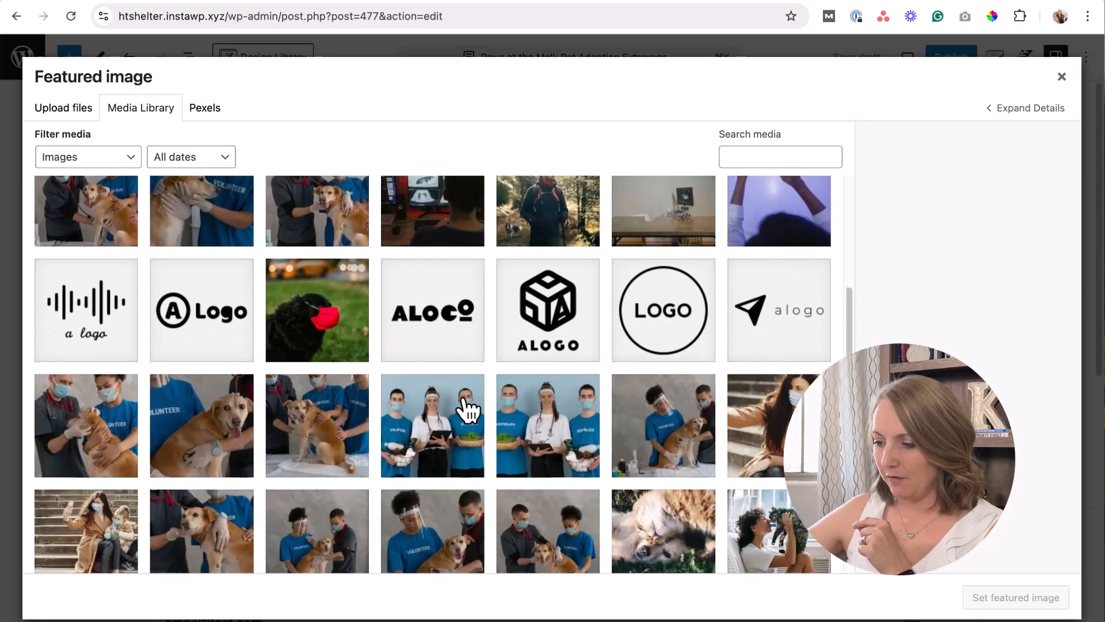
scroll(469, 409, "down", 4)
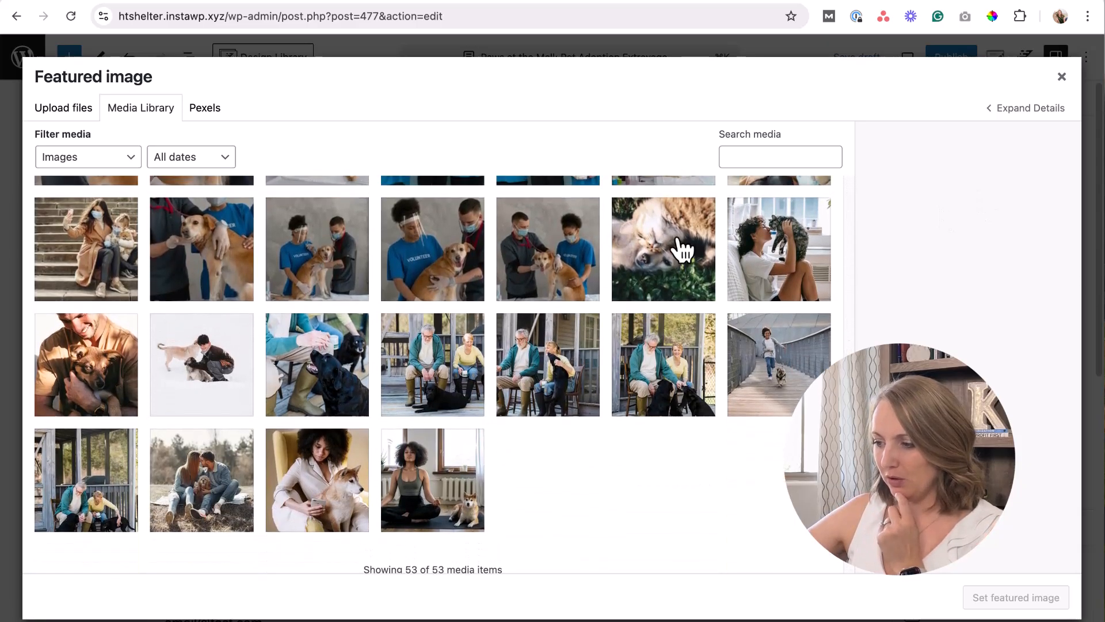
left_click(663, 278)
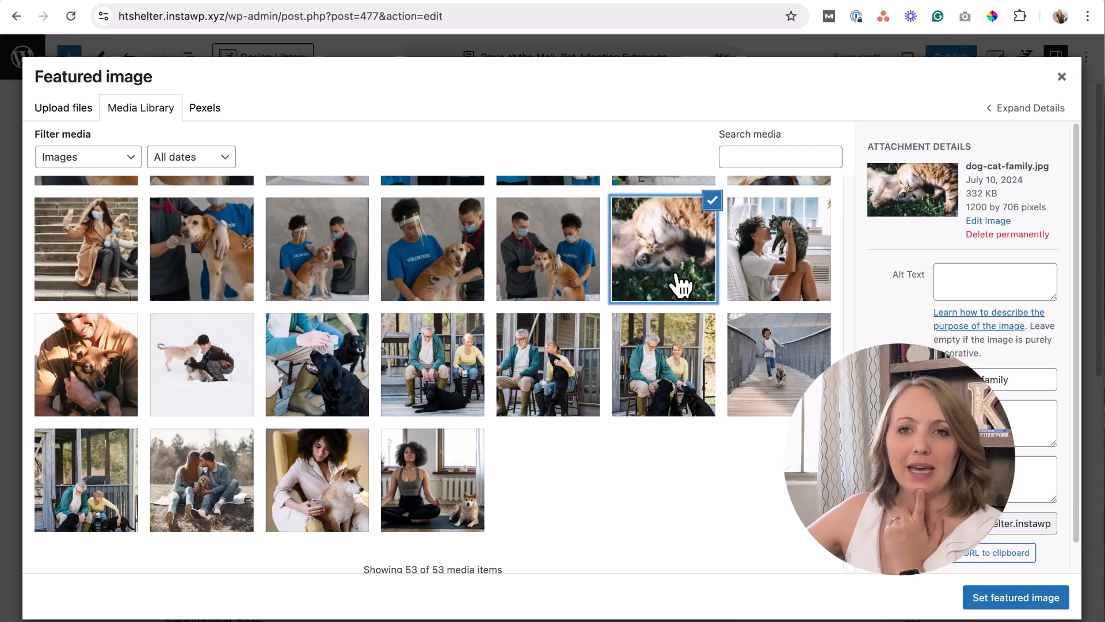
left_click(1013, 597)
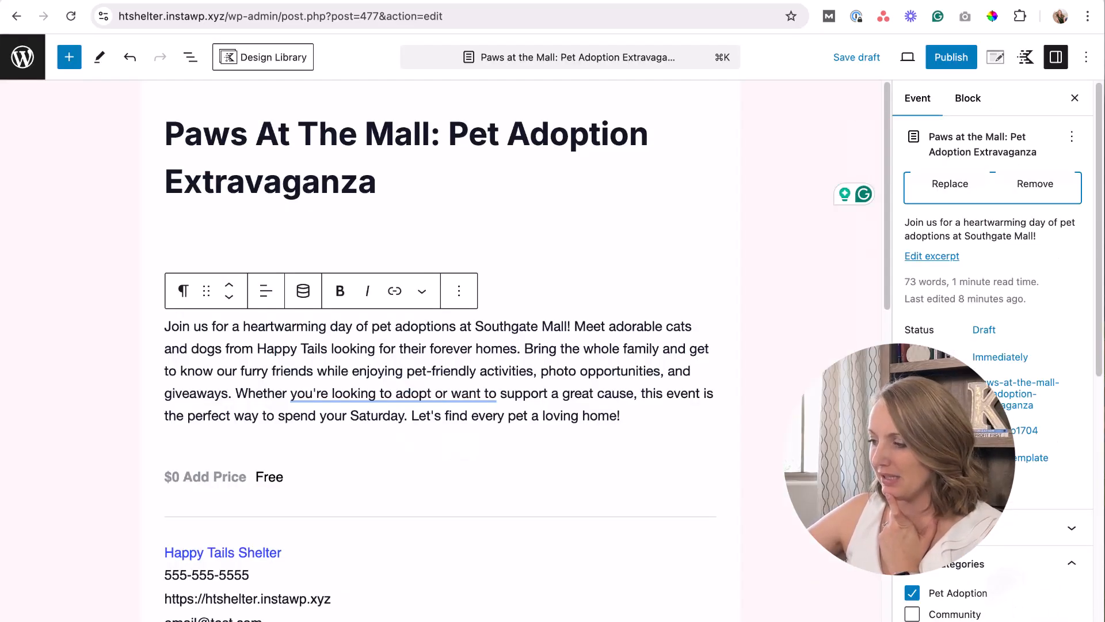
left_click(951, 62)
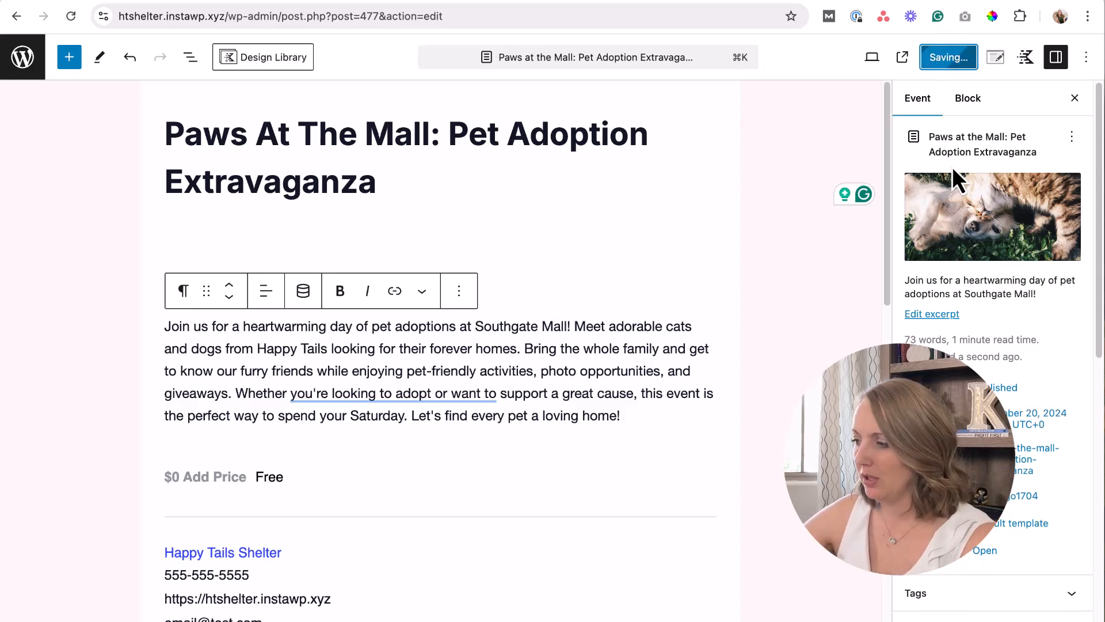
Review the published Paws At The Mall event page, then return via « All Events.
left_click(433, 134)
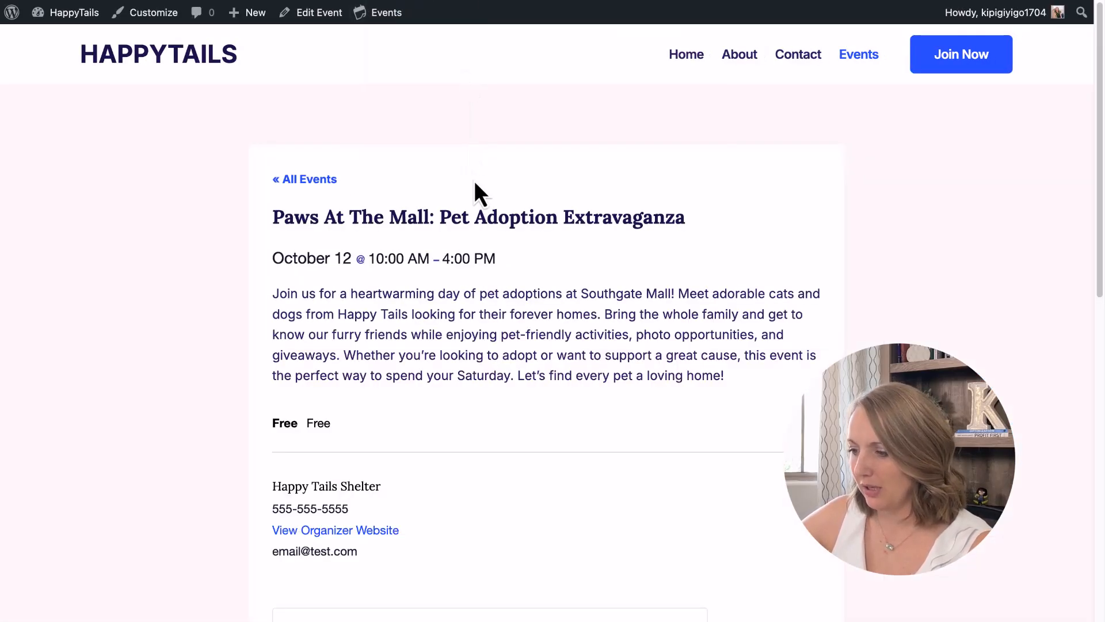
scroll(474, 182, "down", 10)
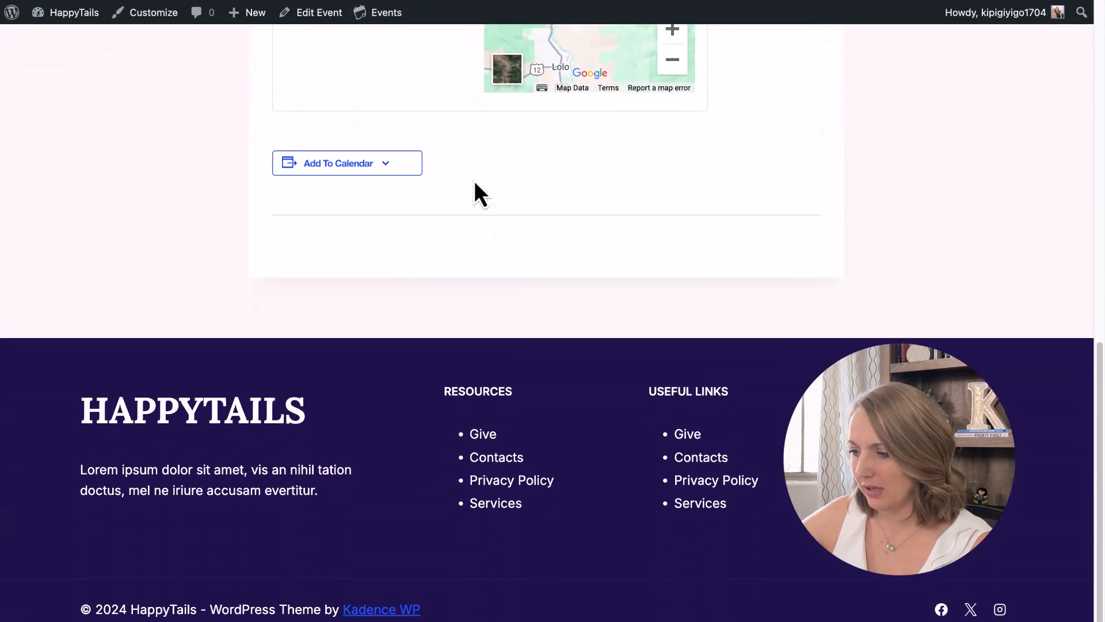
scroll(474, 181, "up", 10)
scroll(460, 385, "down", 2)
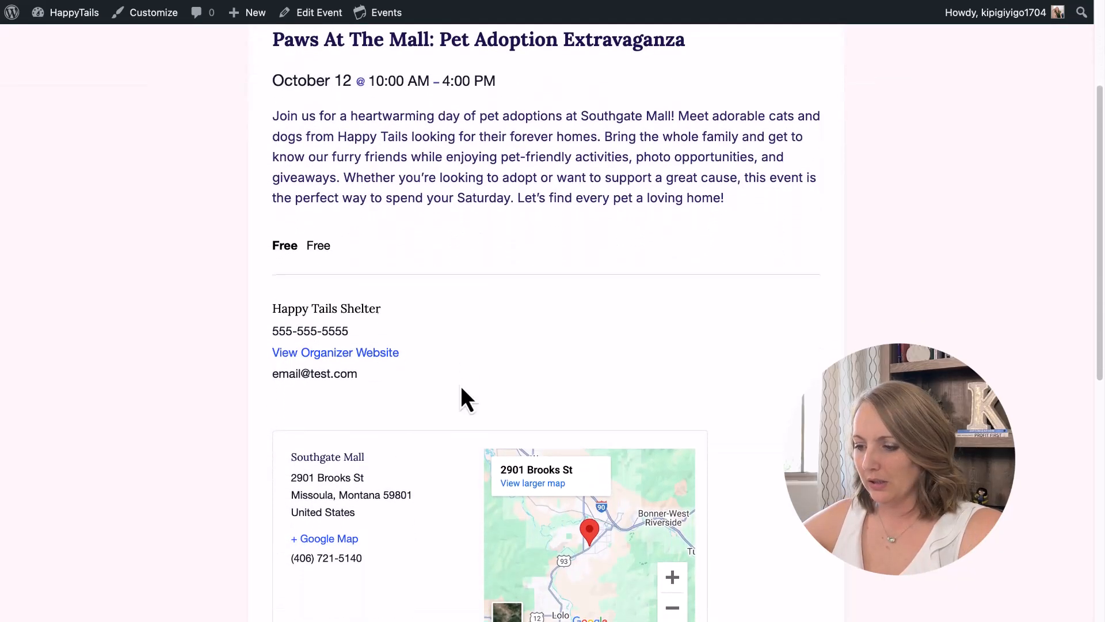
scroll(461, 385, "down", 3)
scroll(462, 395, "up", 4)
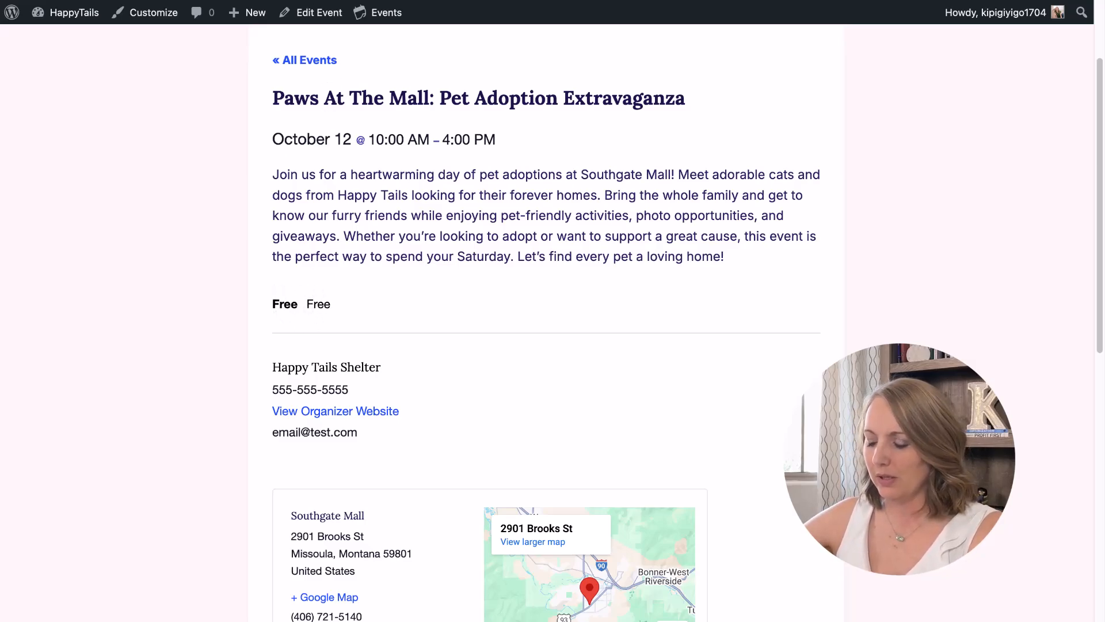
left_click_drag(329, 300, 309, 300)
left_click(309, 299)
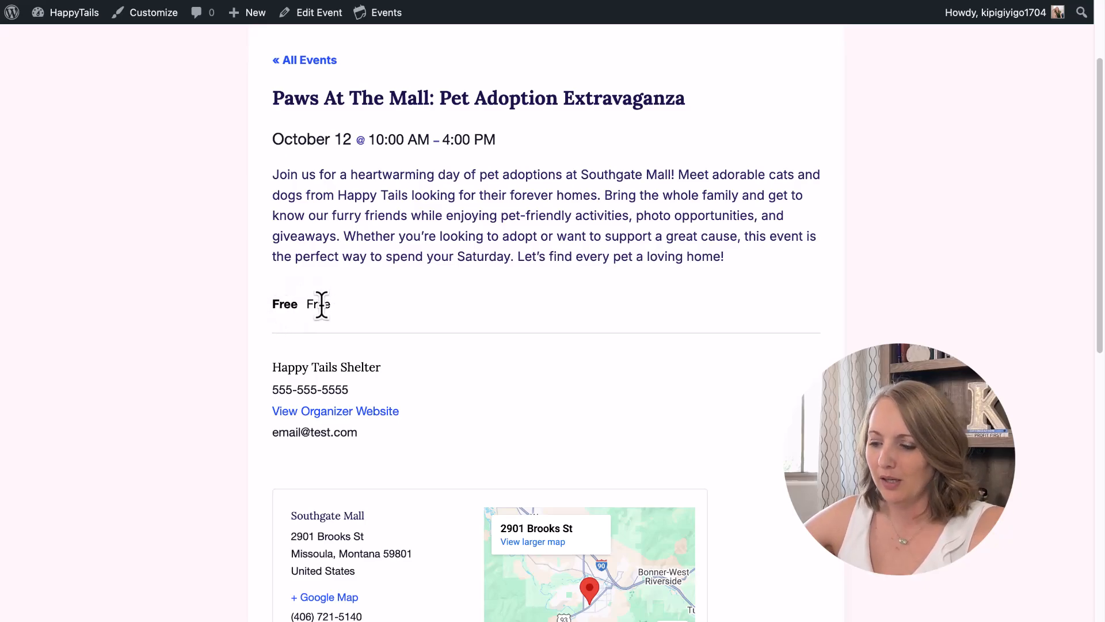
scroll(330, 311, "down", 8)
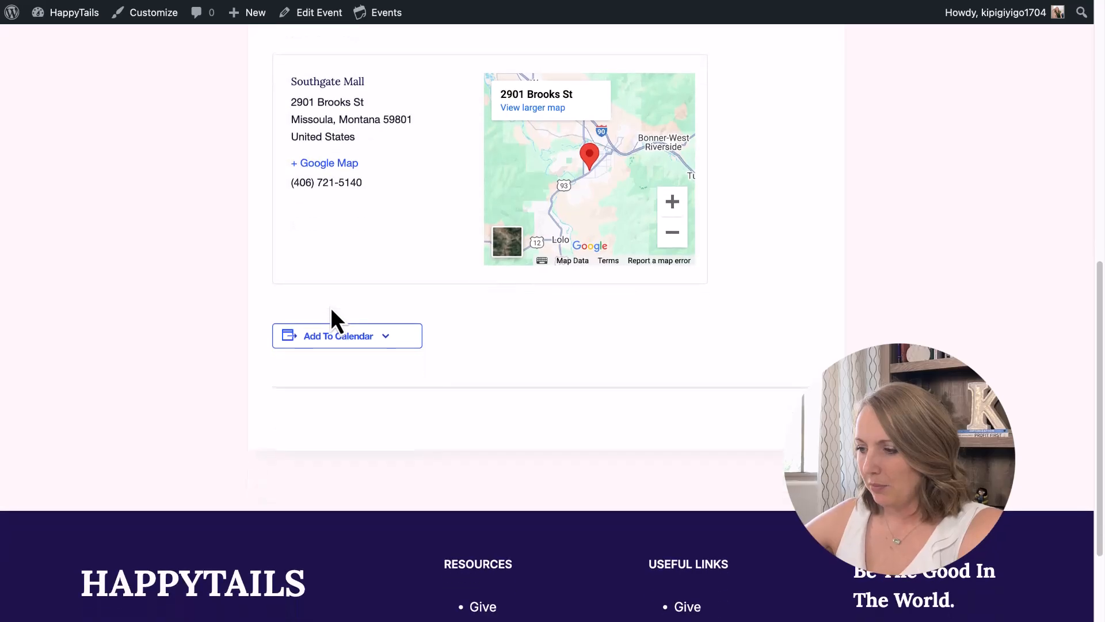
scroll(332, 310, "up", 10)
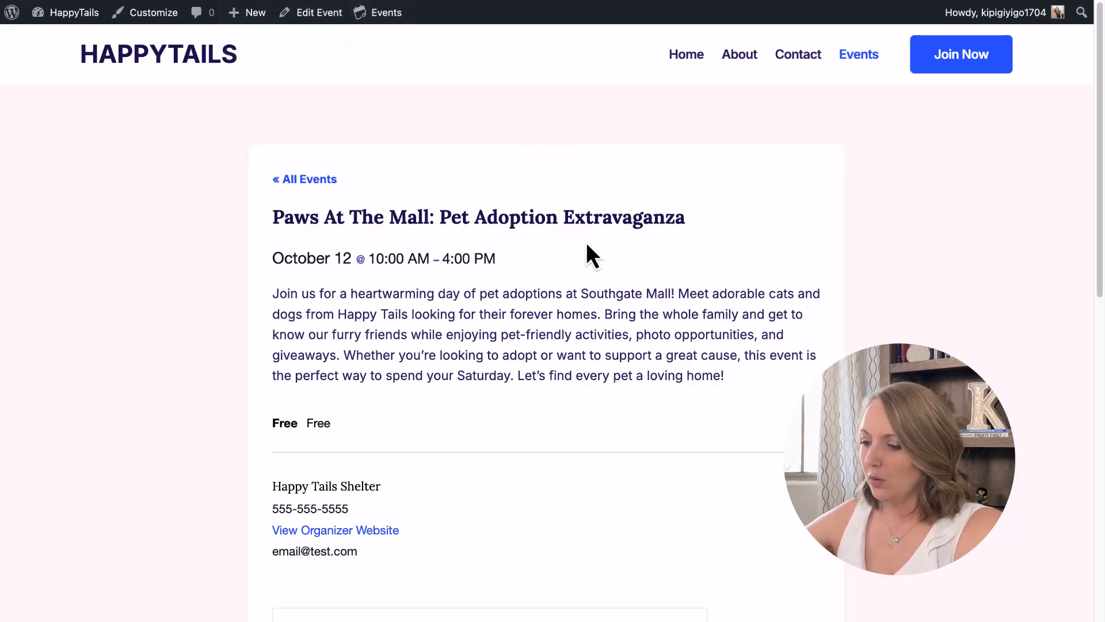
scroll(481, 248, "down", 8)
scroll(478, 262, "up", 8)
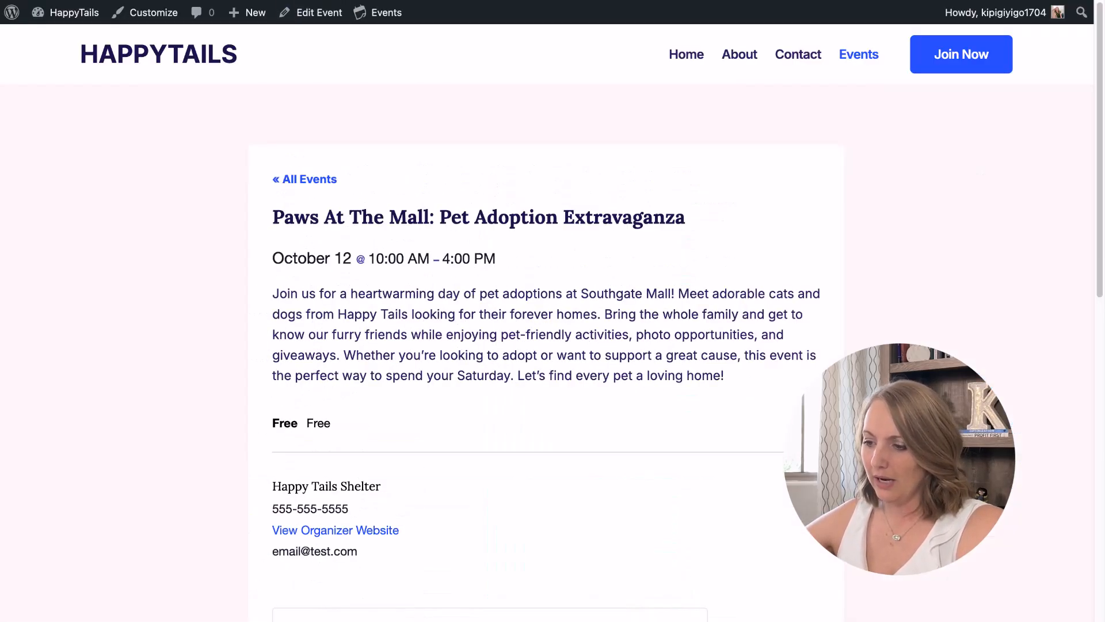
left_click(311, 180)
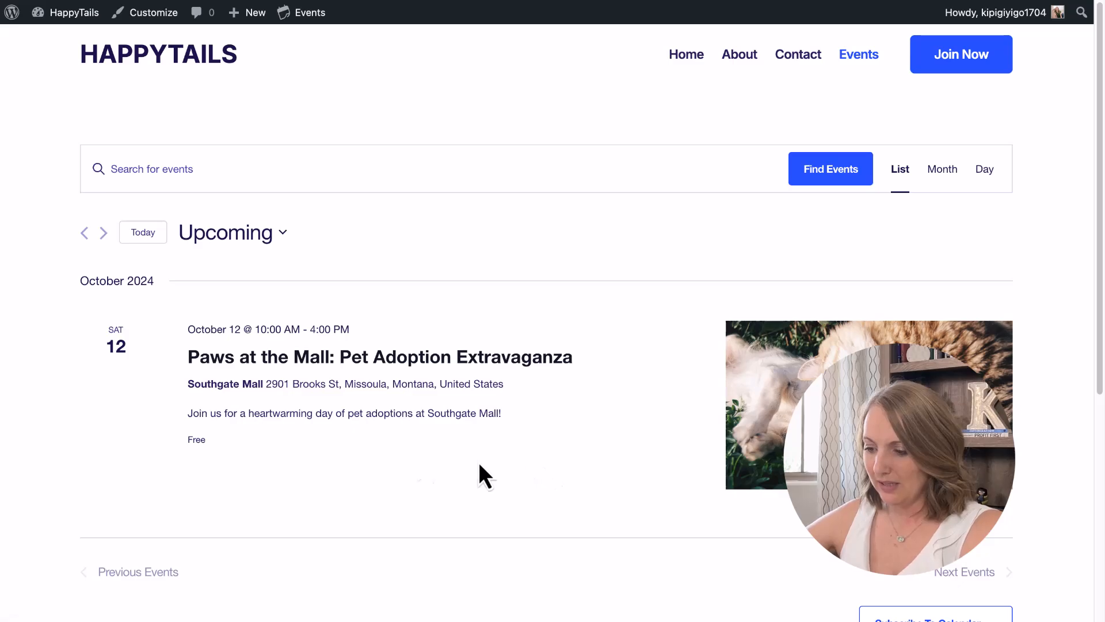
Delete all of the event's excerpt text and save the event.
left_click_drag(506, 416, 187, 416)
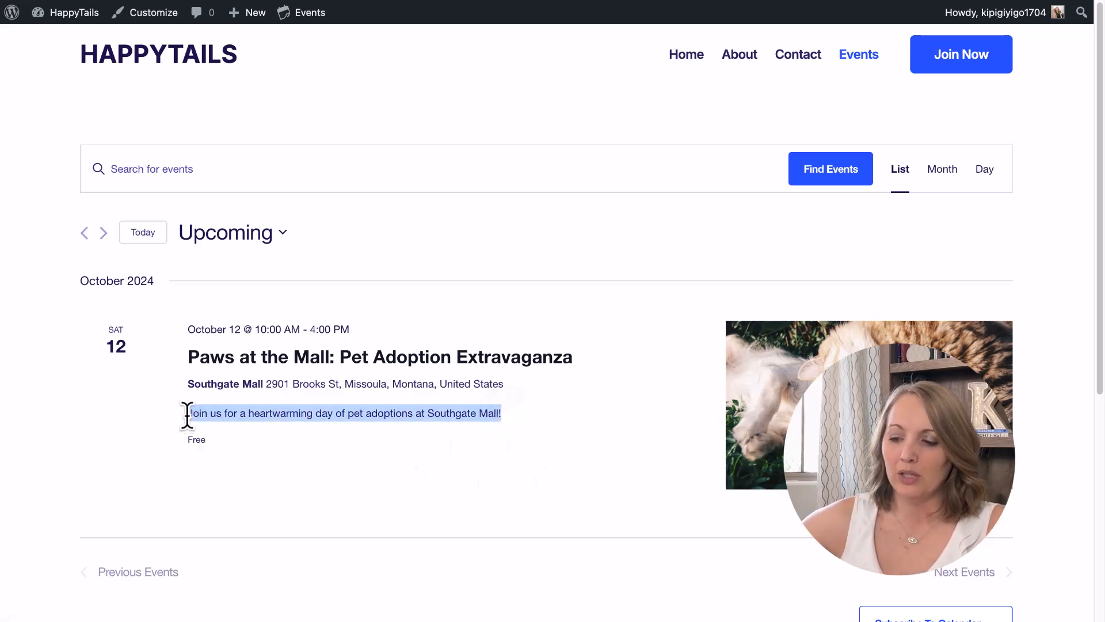
left_click_drag(187, 416, 507, 419)
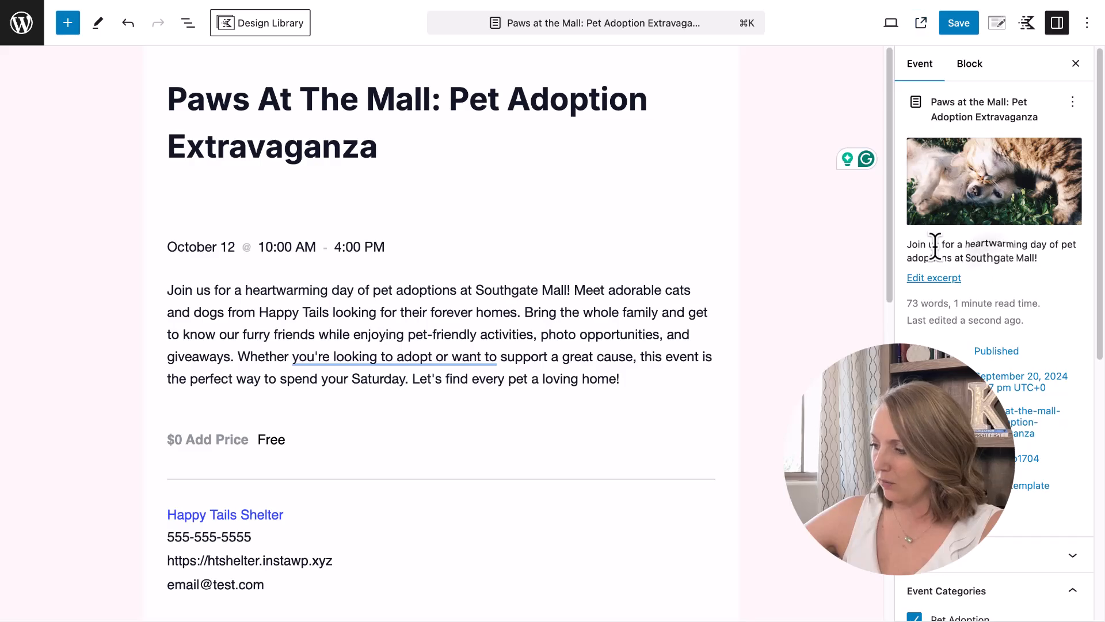
left_click(933, 278)
key("super+a")
key("BackSpace")
left_click(955, 24)
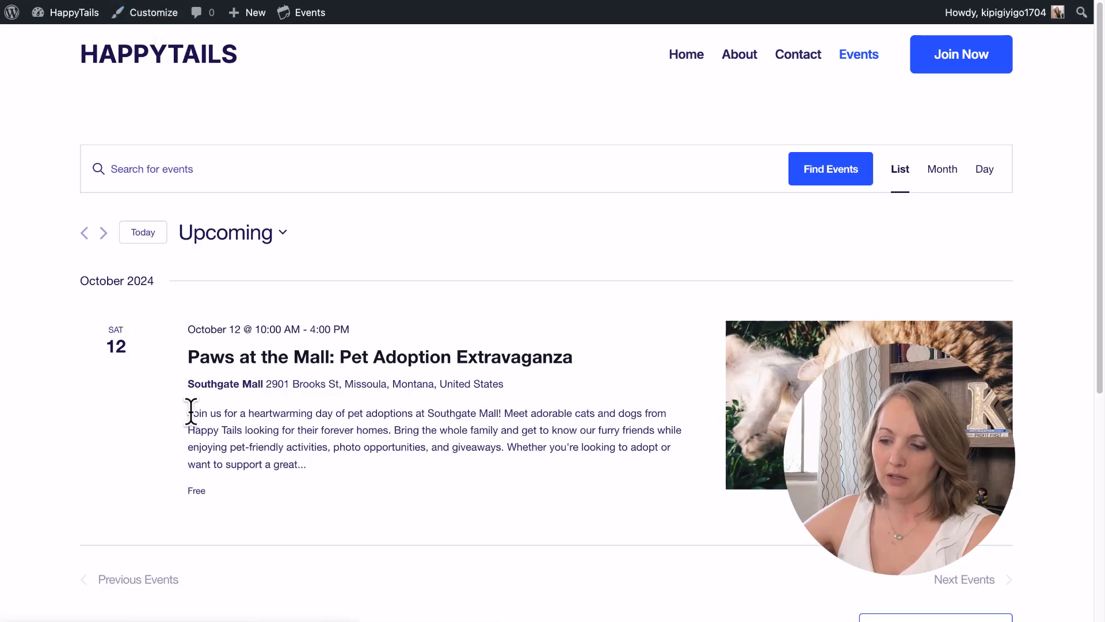
Check the longer description snippet in the listing, then open the Paws at the Mall event page.
left_click_drag(184, 412, 308, 463)
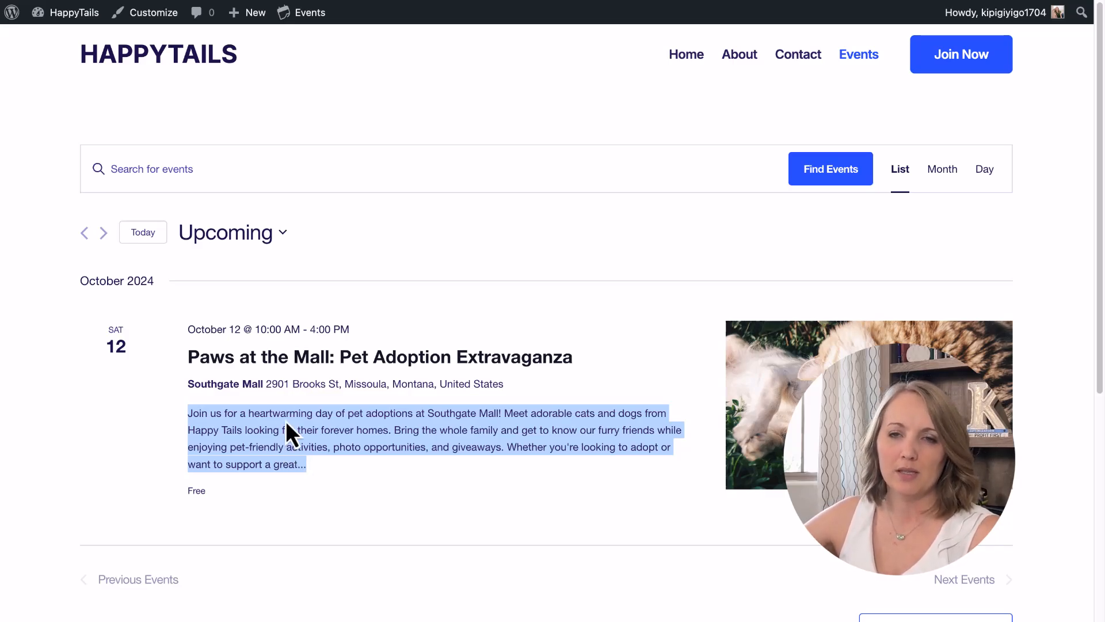
left_click(330, 426)
left_click_drag(185, 409, 300, 458)
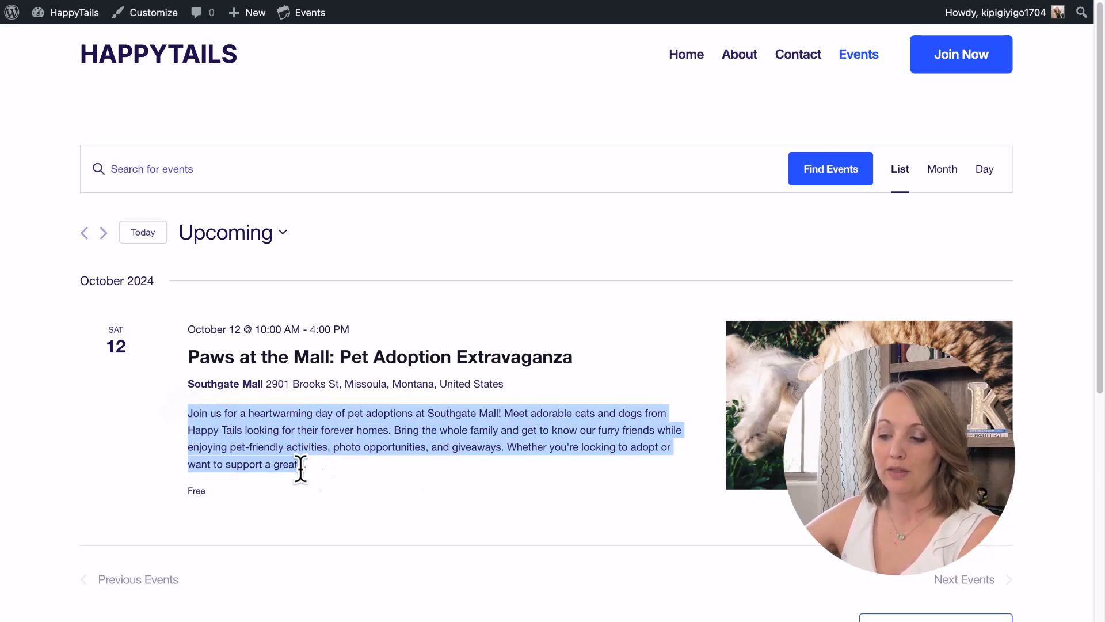
left_click(399, 371)
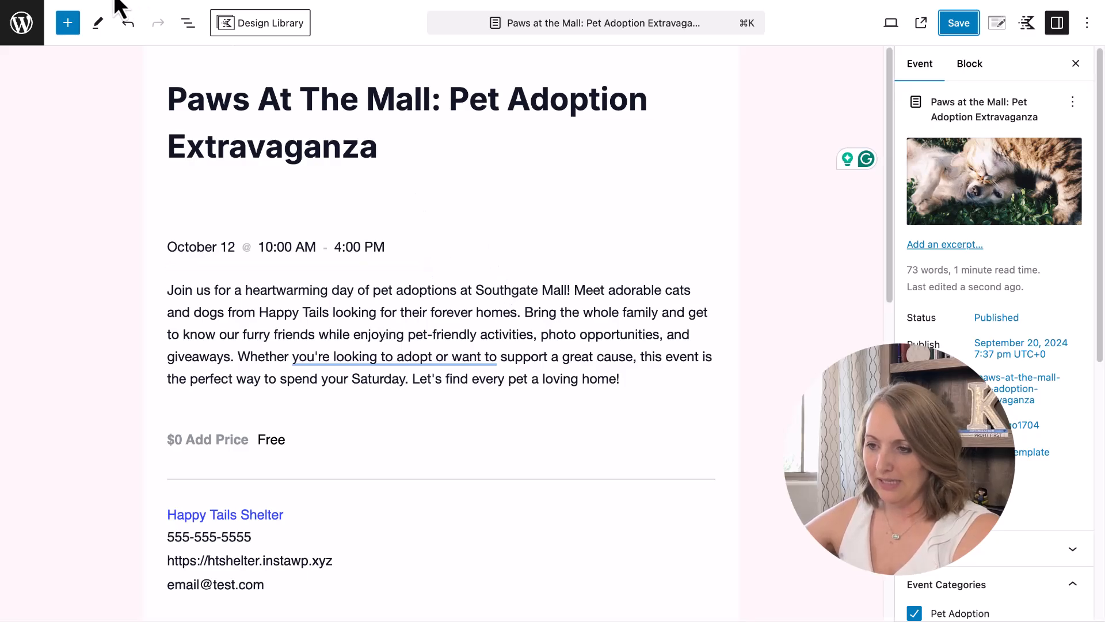
Start a new event from the admin Events list and paste 'Clear The Shelter Day' as its title.
left_click(26, 30)
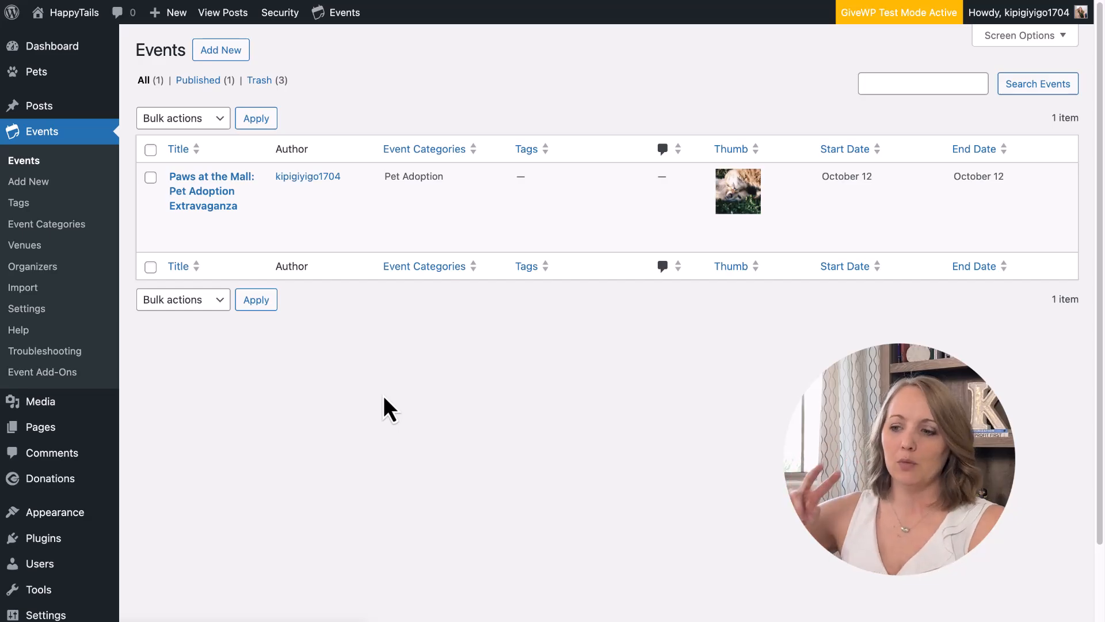
left_click(223, 58)
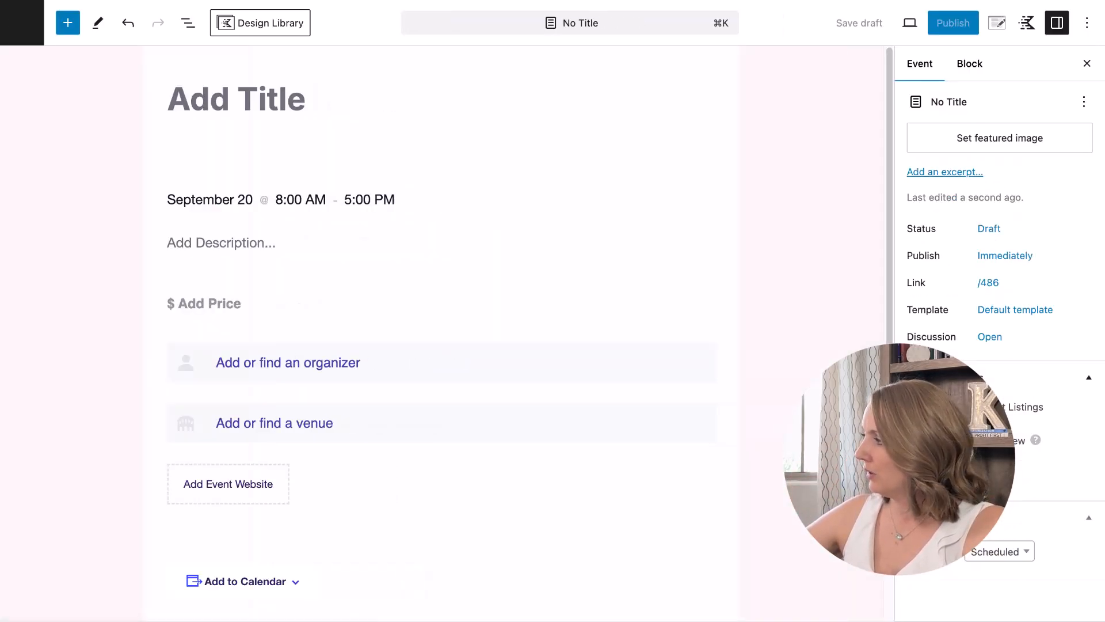
left_click(254, 99)
type("Event Title: Clear The Shelter Day")
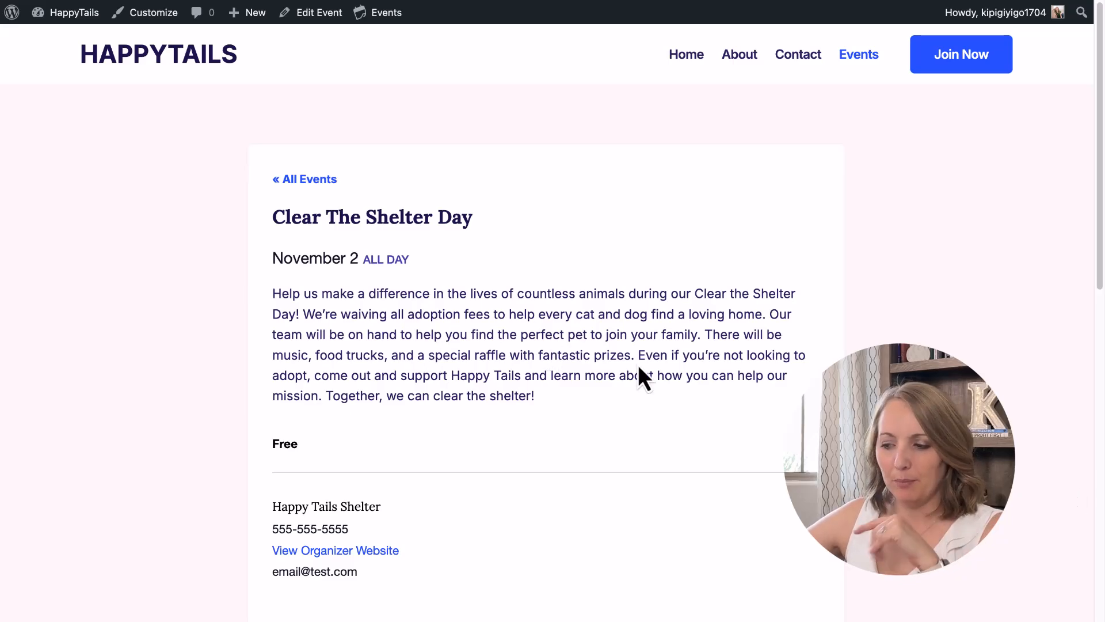
From the Clear The Shelter Day event page, launch the HappyTails Customizer via the admin bar.
scroll(639, 375, "down", 4)
scroll(639, 375, "up", 4)
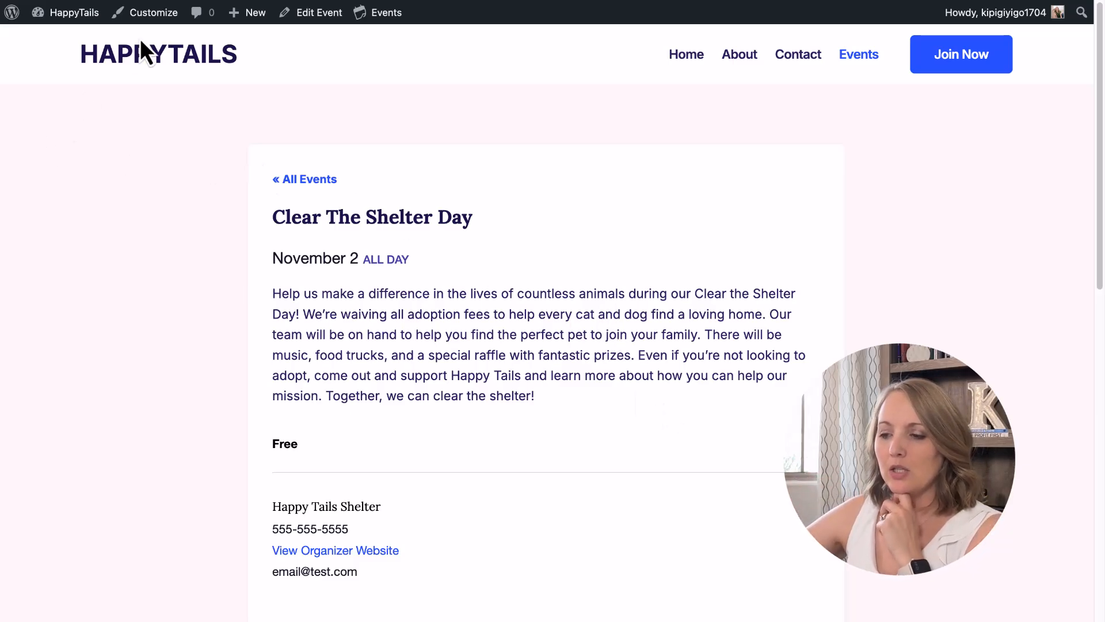
left_click(143, 19)
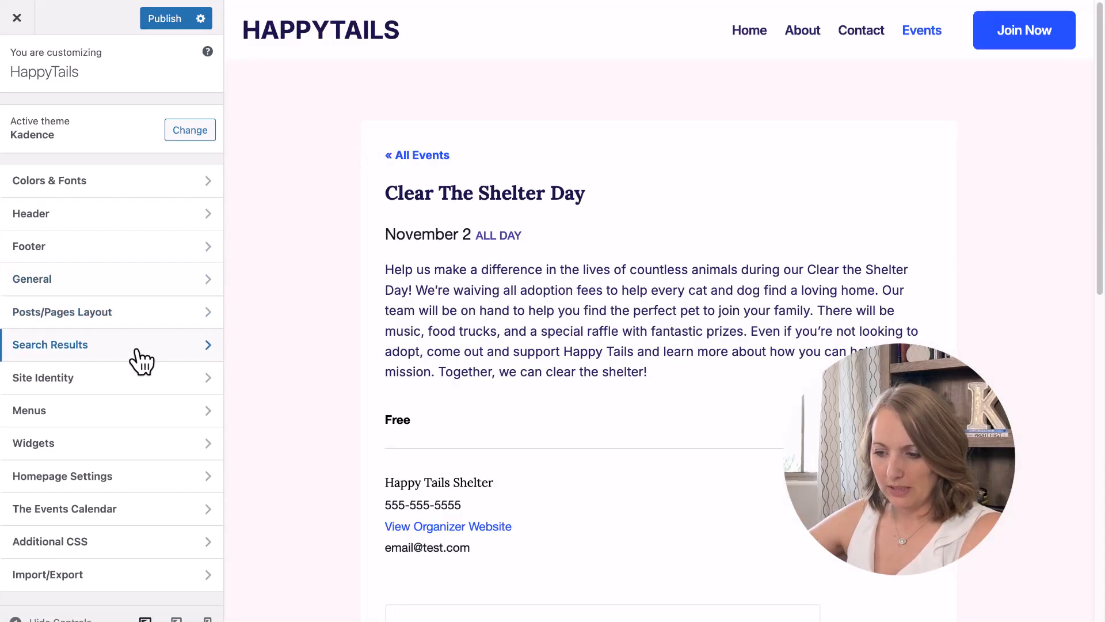
Under The Events Calendar's Global Elements, choose Inherit theme font(s).
left_click(84, 511)
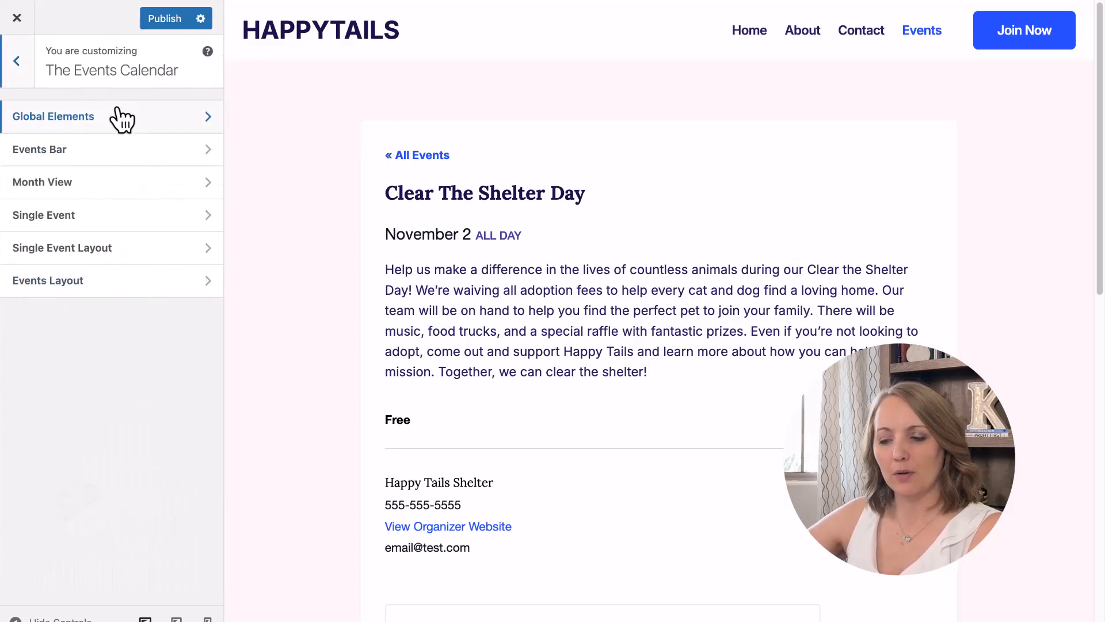
left_click(72, 116)
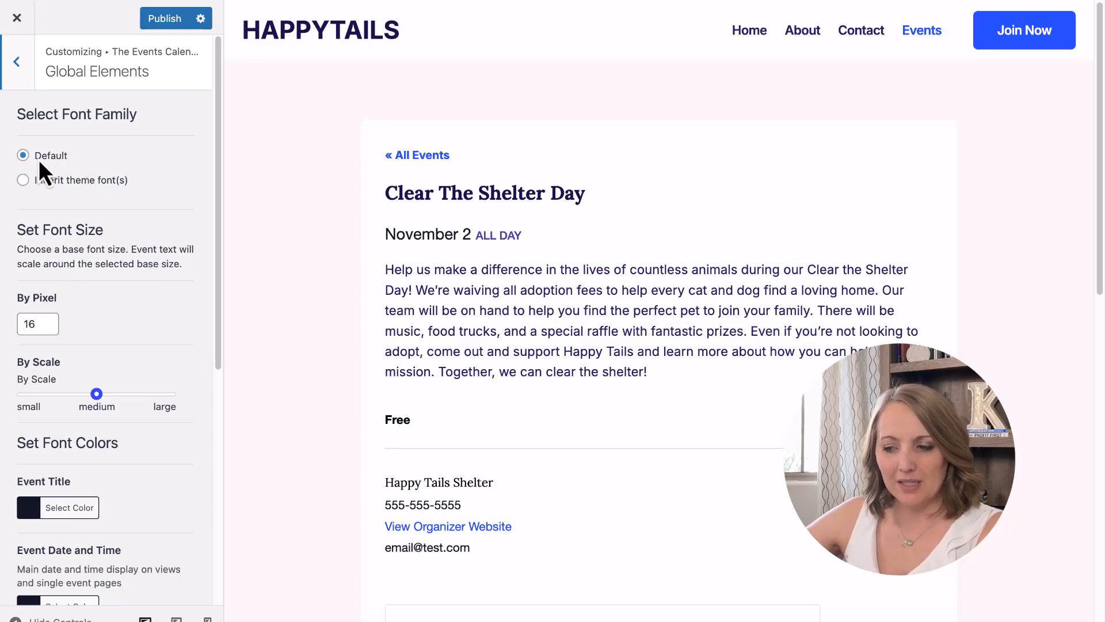
left_click(23, 180)
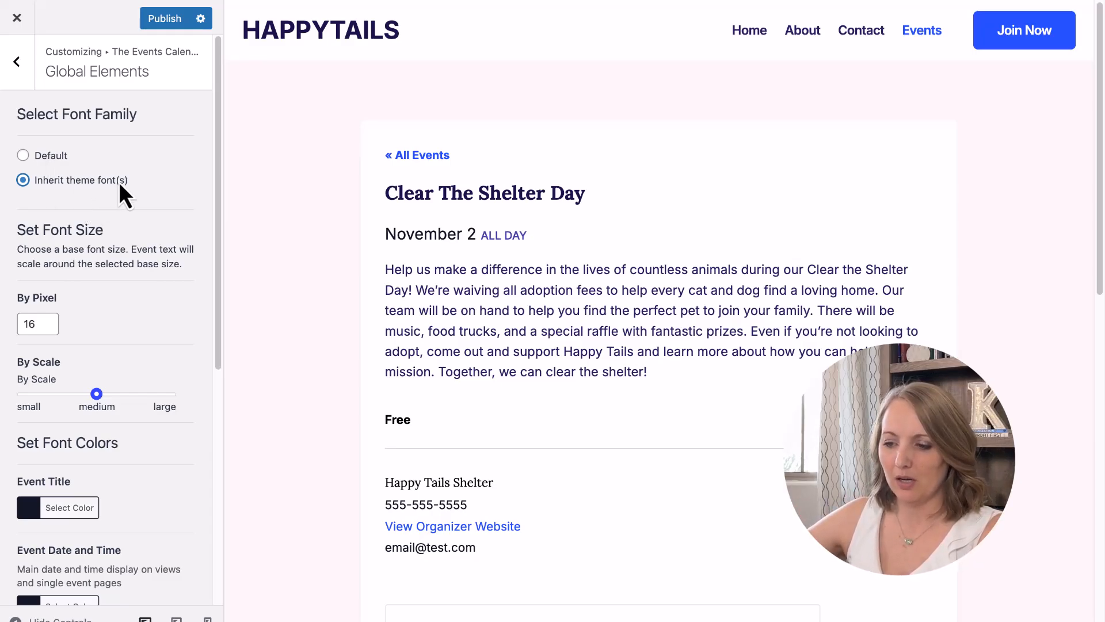
Try an 18px base font size, return it to 16px, and test the font scale slider.
left_click(48, 320)
left_click(49, 319)
left_click(48, 329)
left_click(49, 330)
mouse_move(96, 396)
left_mouse_down()
mouse_move(157, 400)
mouse_move(23, 395)
mouse_move(96, 395)
left_mouse_up()
scroll(89, 328, "down", 5)
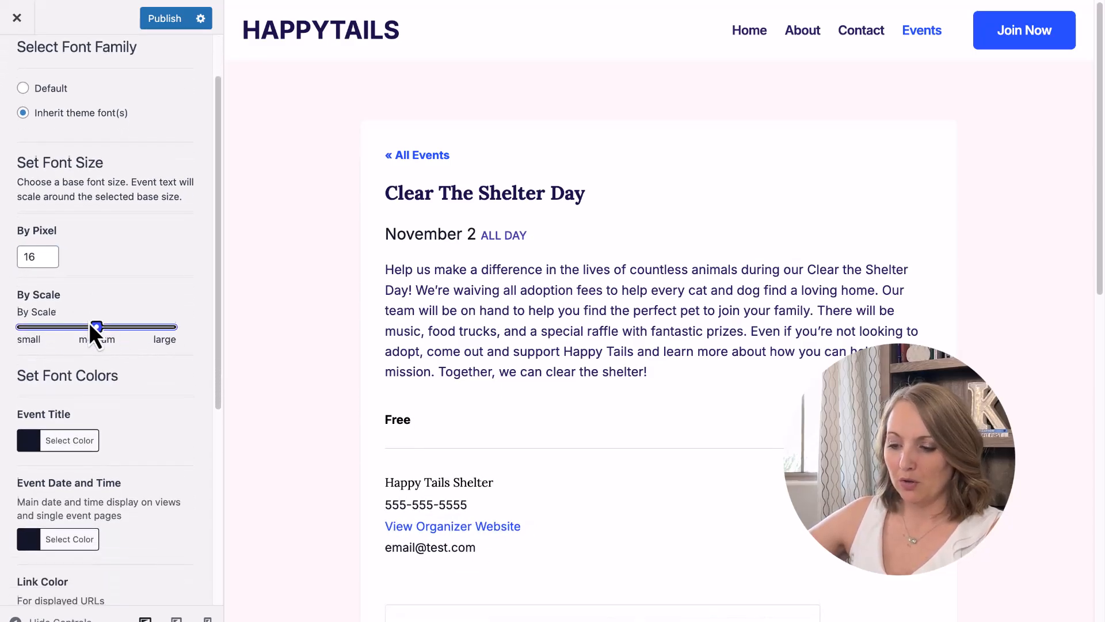
Review the Event Title colour picker and the background colour that applies to all event pages.
left_click(32, 270)
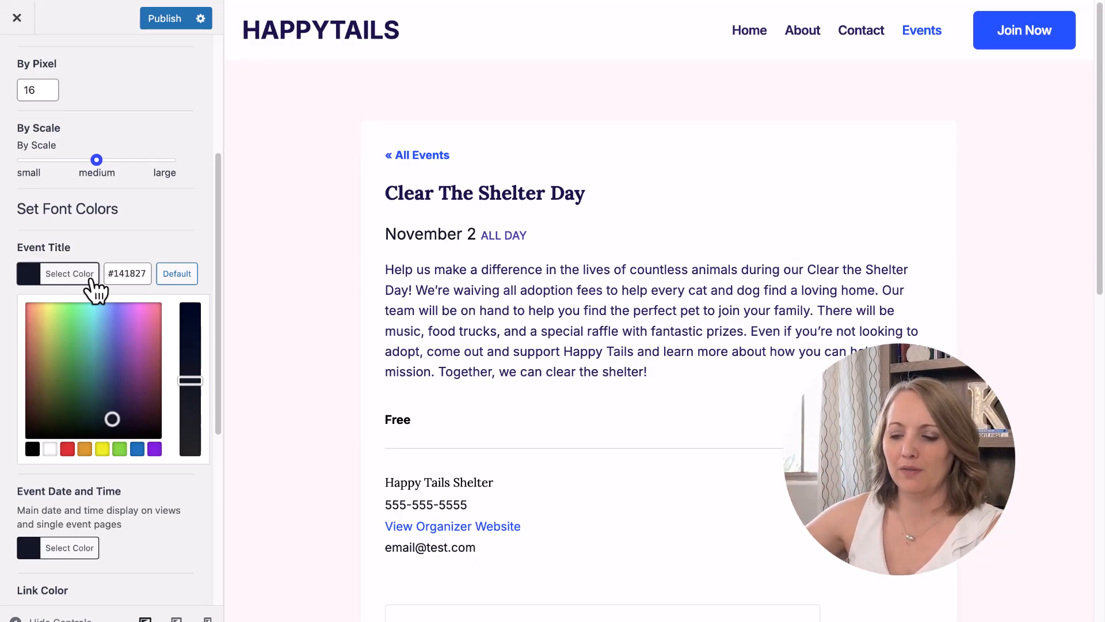
left_click_drag(110, 273, 143, 272)
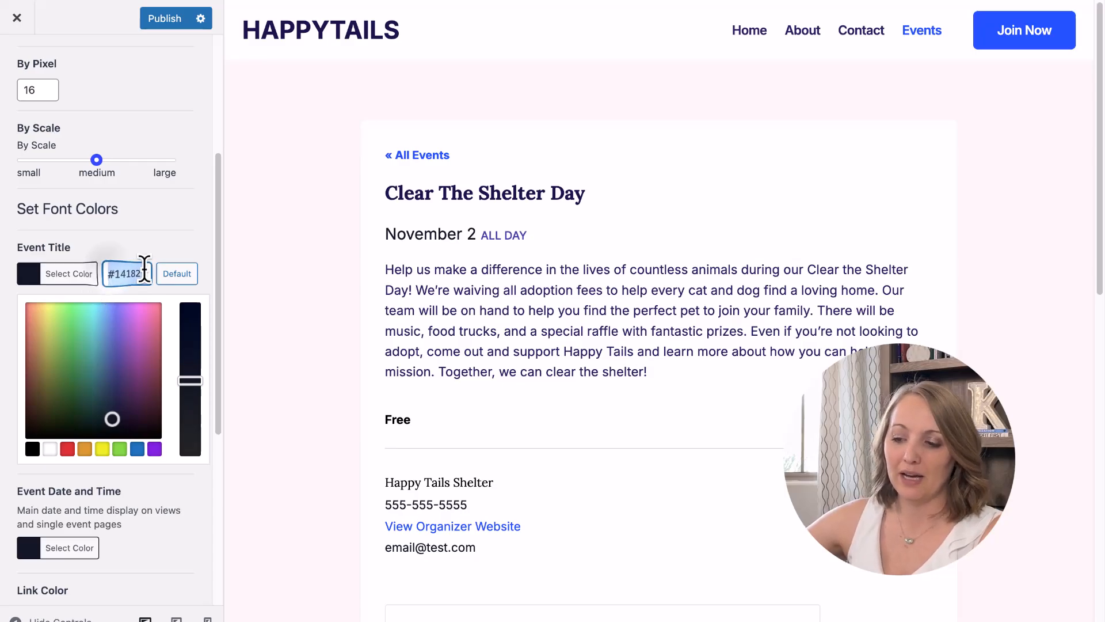
left_click(130, 240)
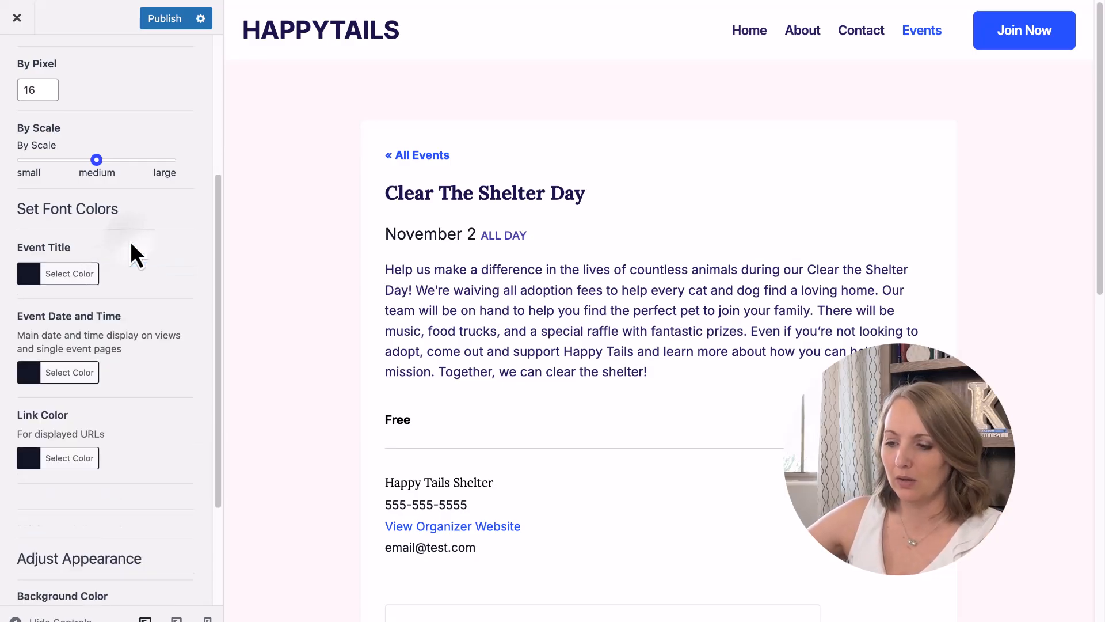
scroll(140, 284, "down", 3)
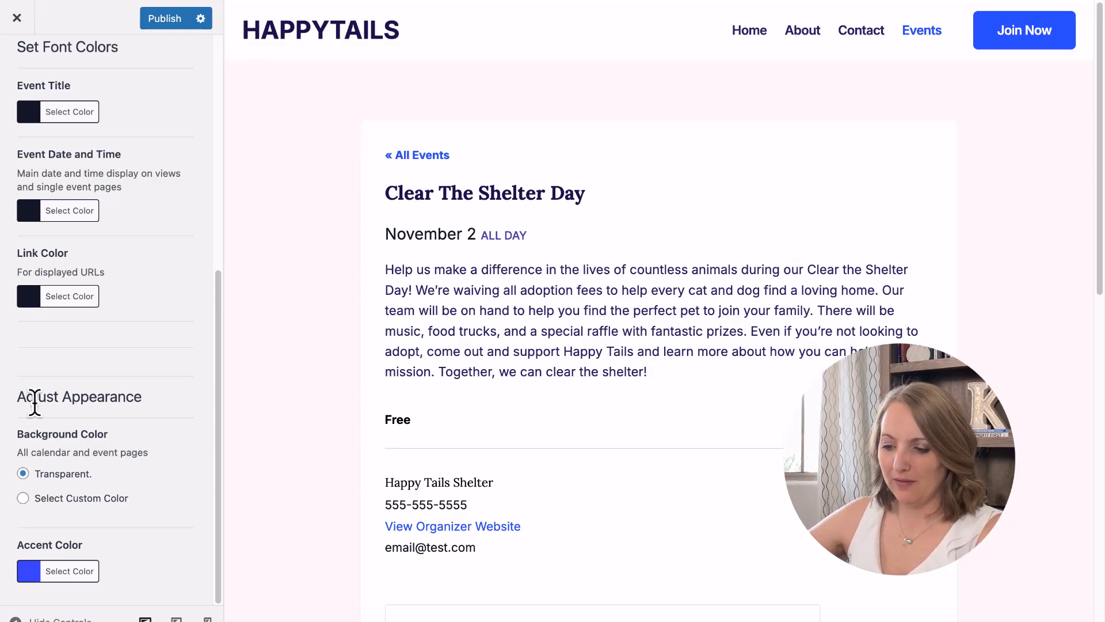
left_click_drag(24, 453, 139, 454)
left_click(139, 453)
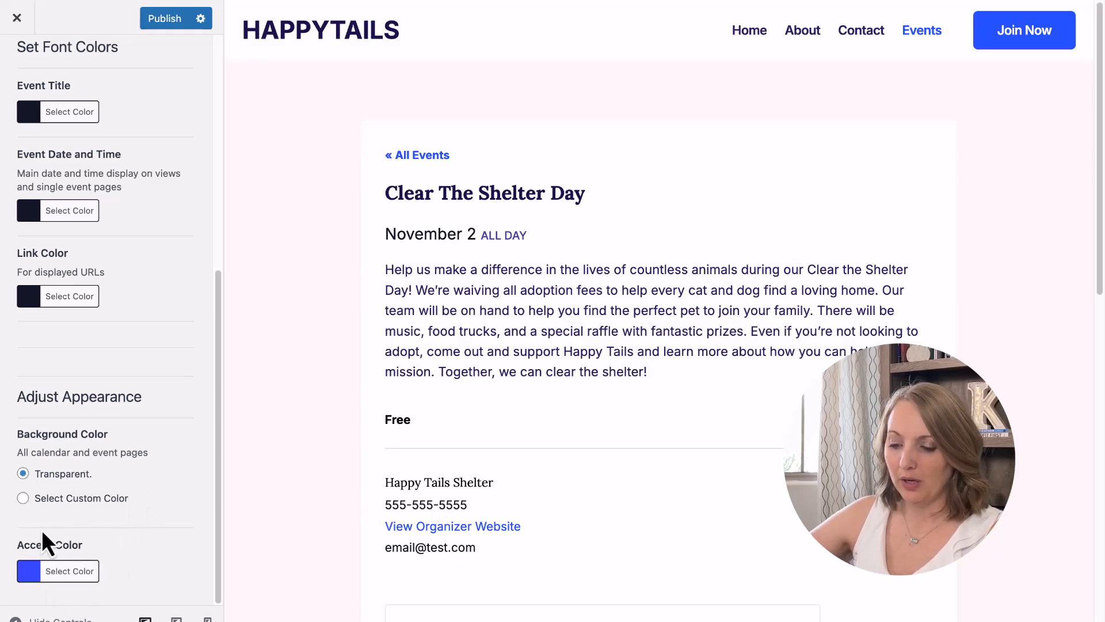
Check the #334aff accent colour and publish the Events Calendar Customizer changes.
left_click(30, 573)
scroll(126, 523, "down", 3)
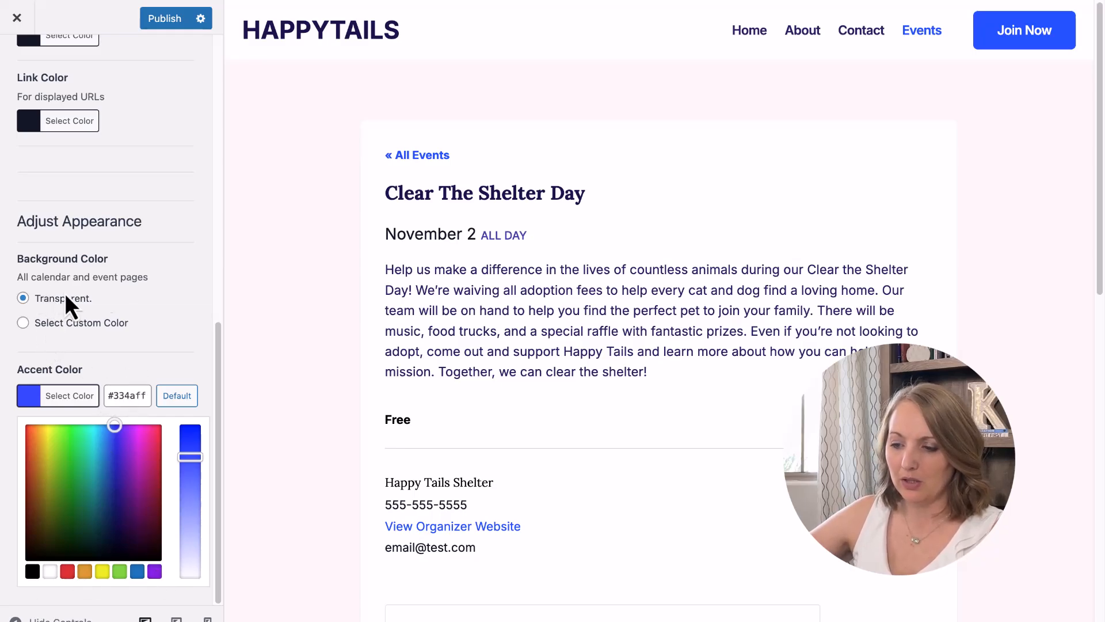
left_click(152, 347)
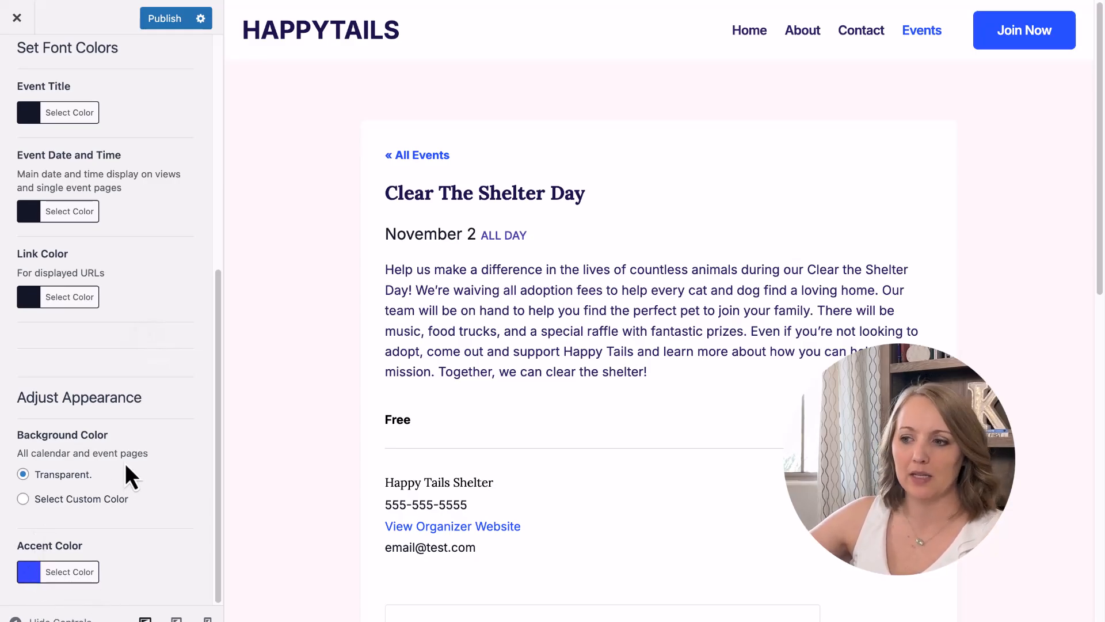
scroll(126, 463, "up", 10)
left_click(164, 22)
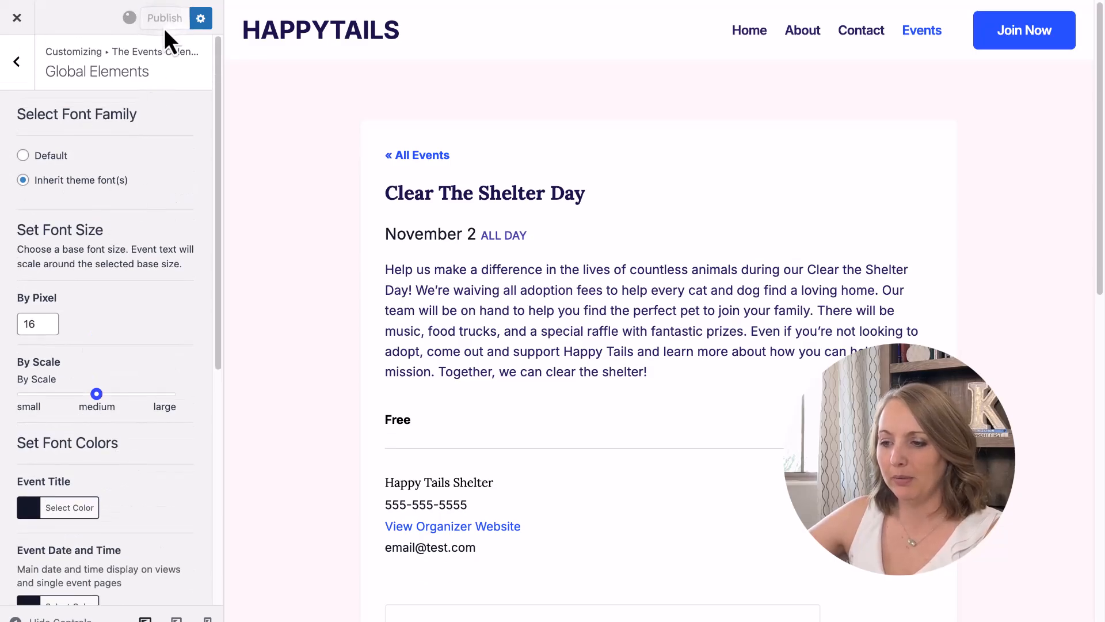
left_click(22, 66)
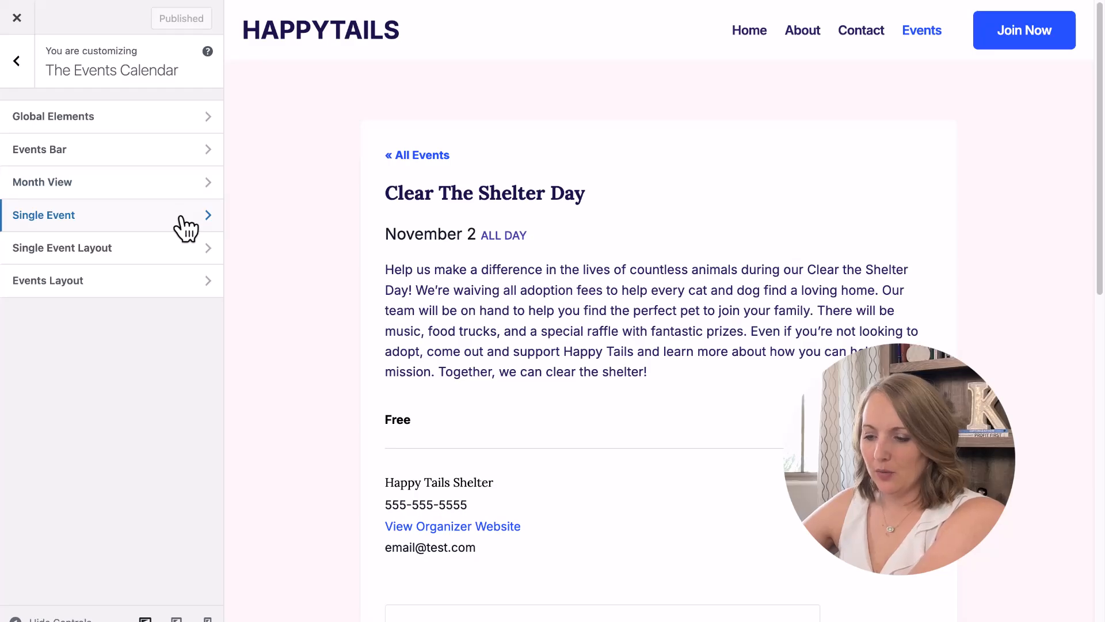
In Single Event Layout, set the title layout to In Content with left alignment.
left_click(152, 254)
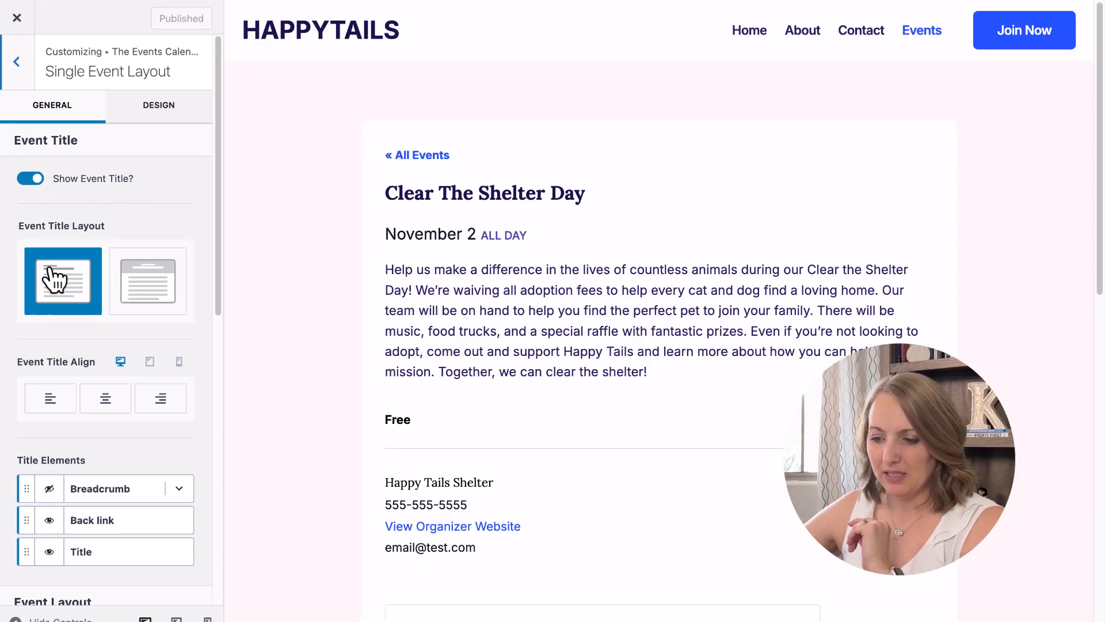
left_click(176, 300)
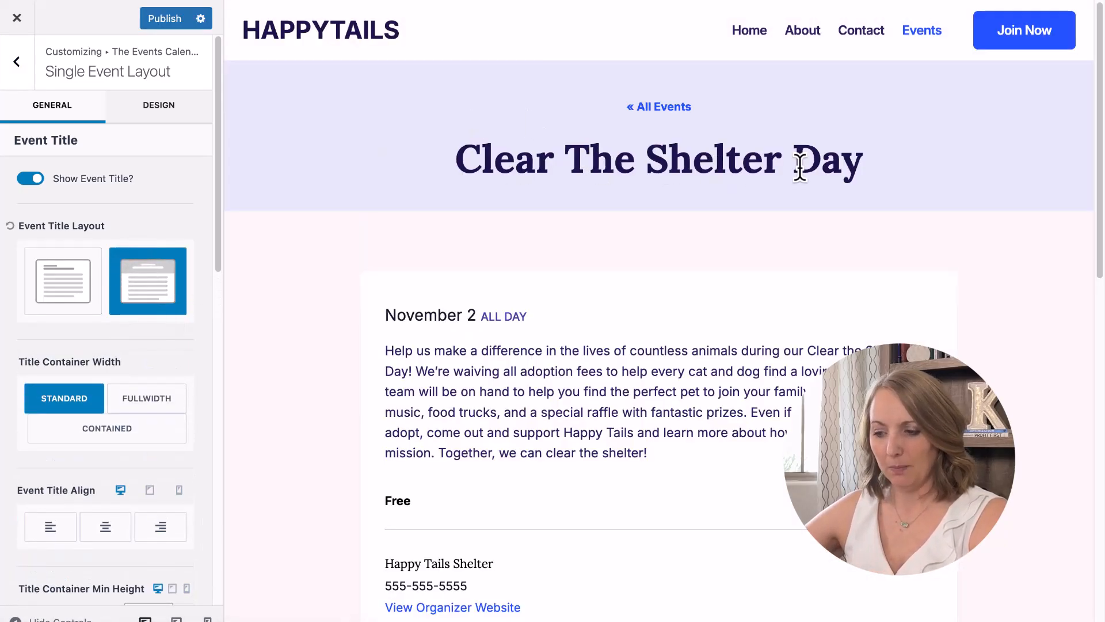
scroll(192, 372, "down", 1)
scroll(193, 371, "down", 3)
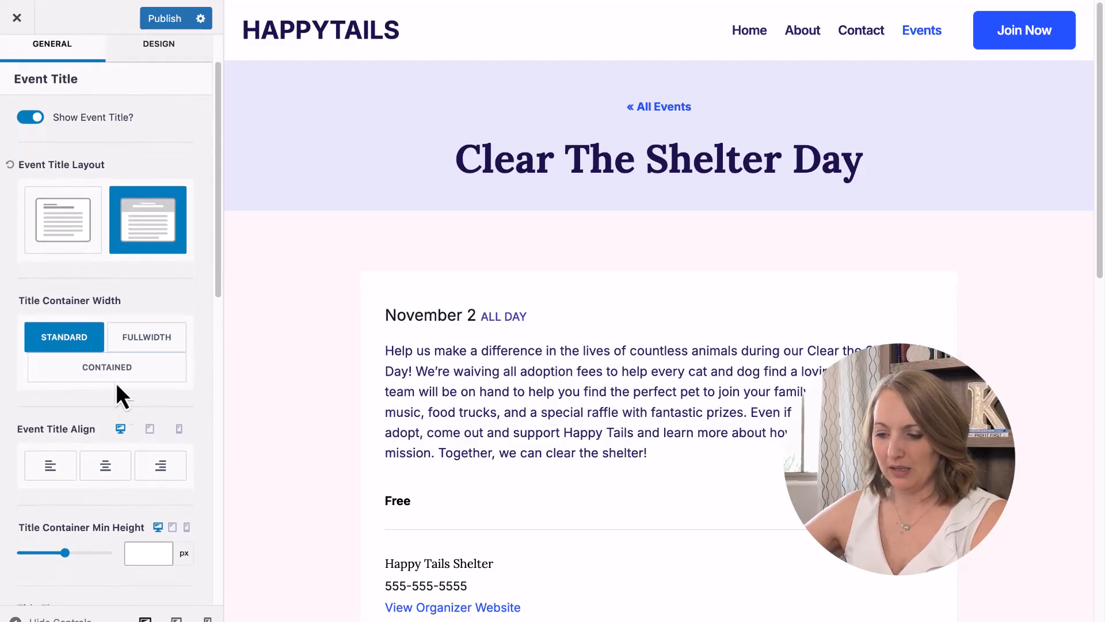
left_click(104, 478)
left_click(72, 473)
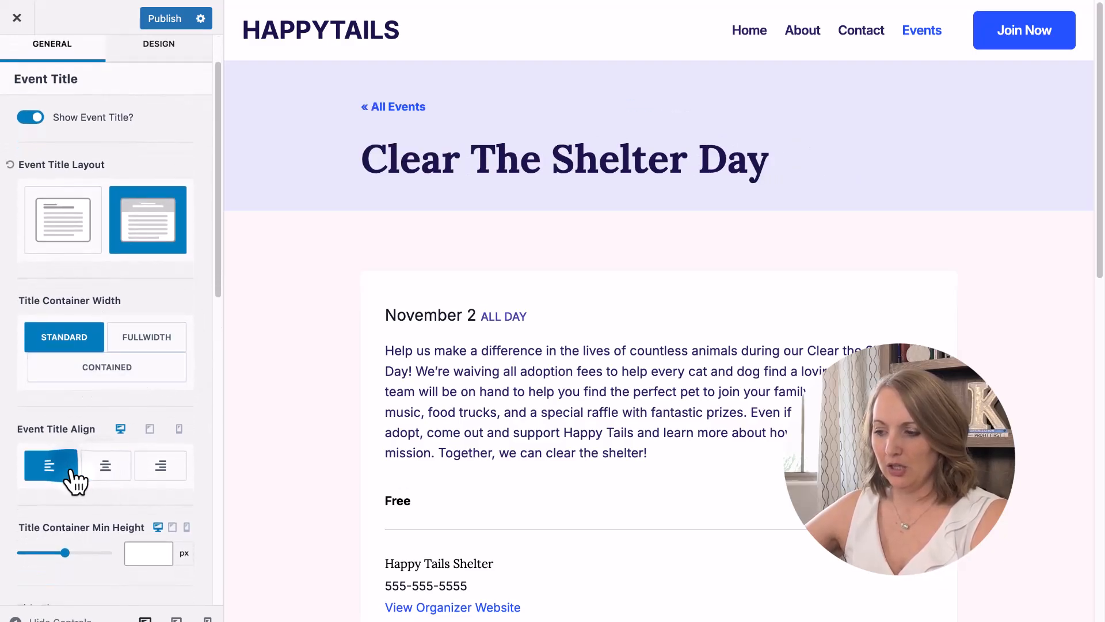
left_click(106, 476)
left_click(72, 218)
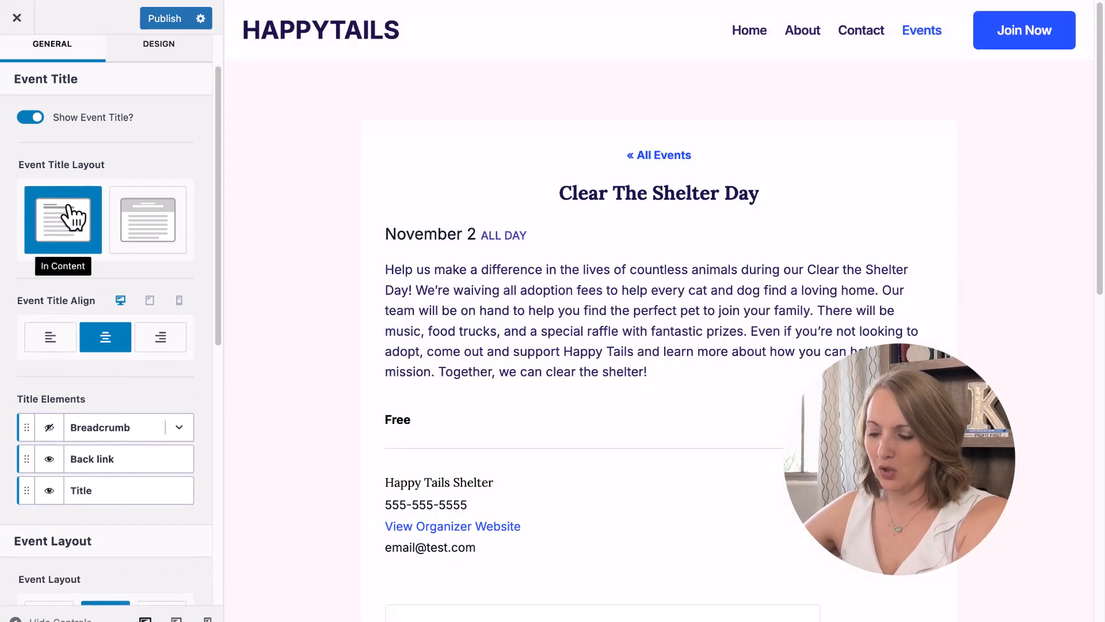
left_click(56, 339)
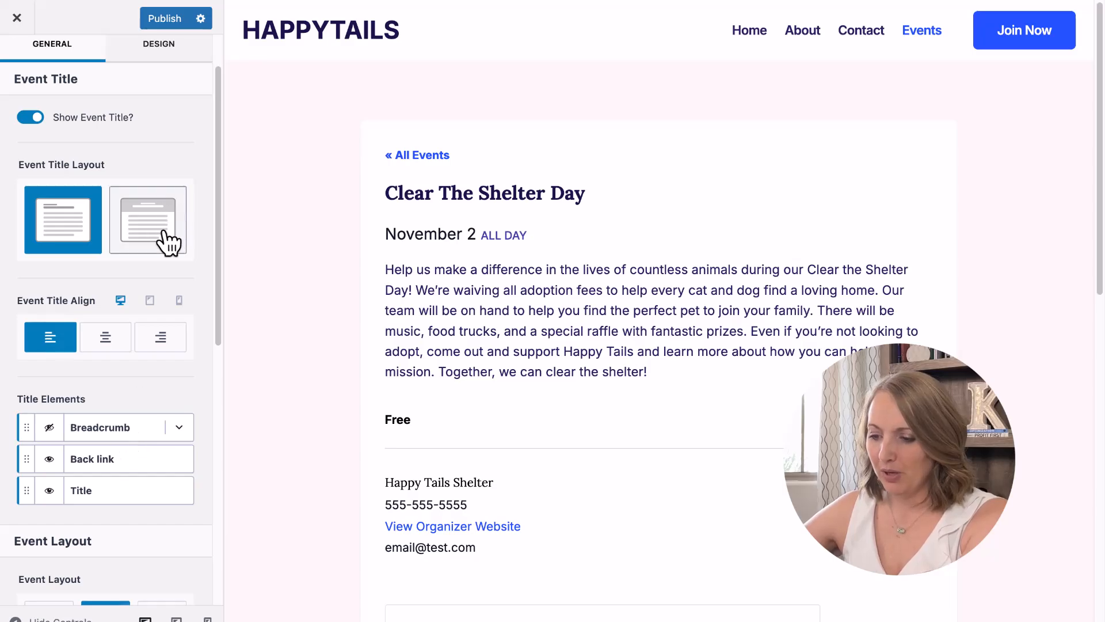
scroll(167, 190, "up", 2)
Set the Event Title font size to 3em and publish.
left_click(158, 112)
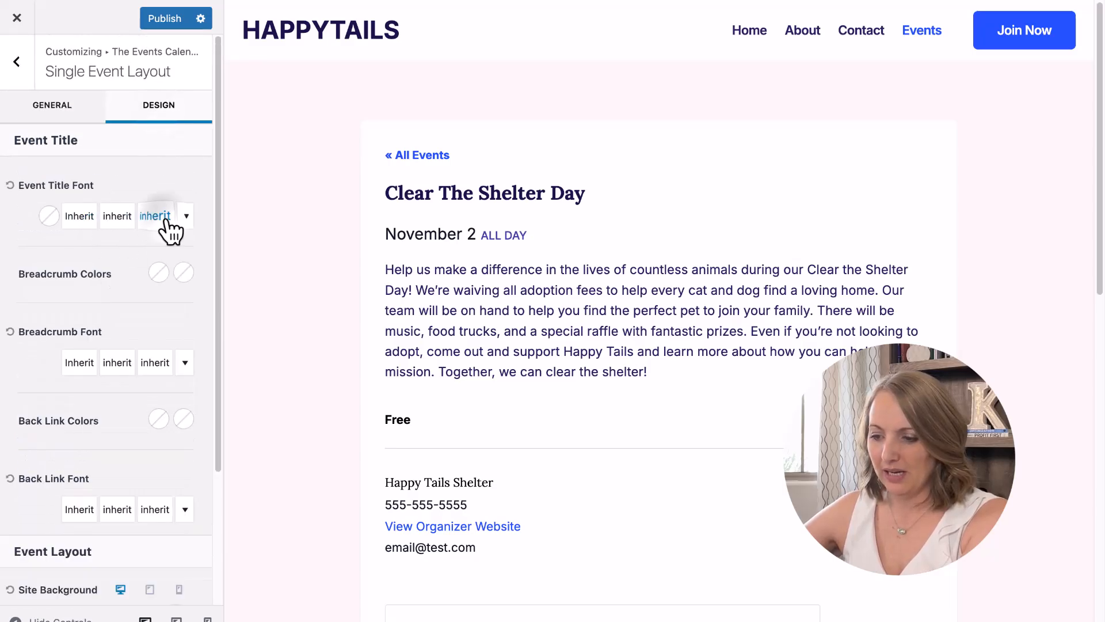
left_click(161, 218)
left_click(186, 311)
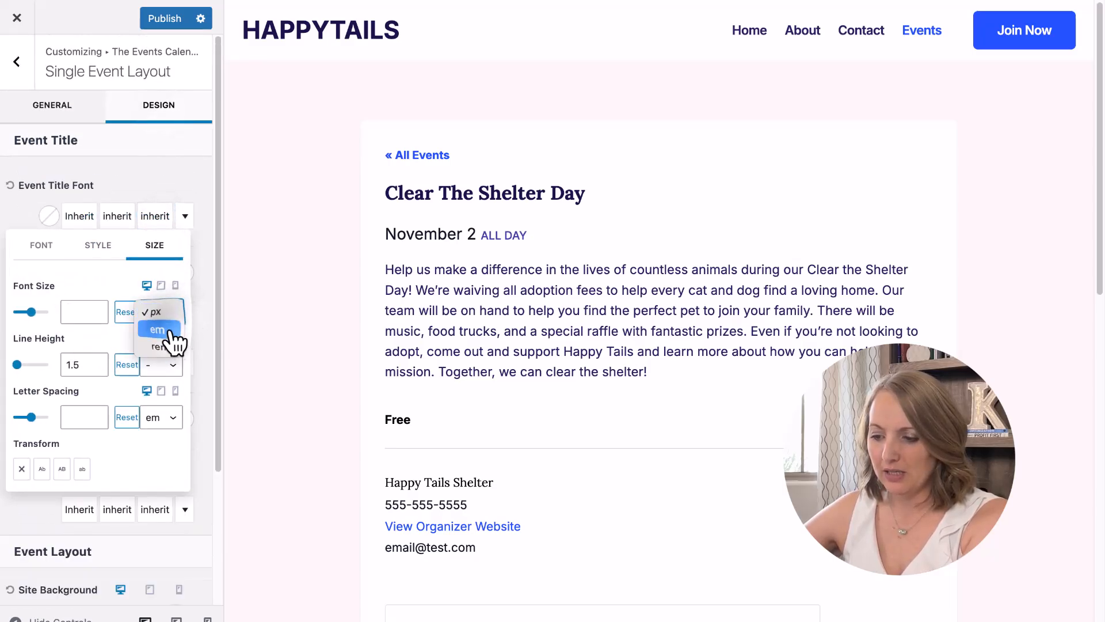
left_click(170, 332)
left_click(81, 312)
type("2")
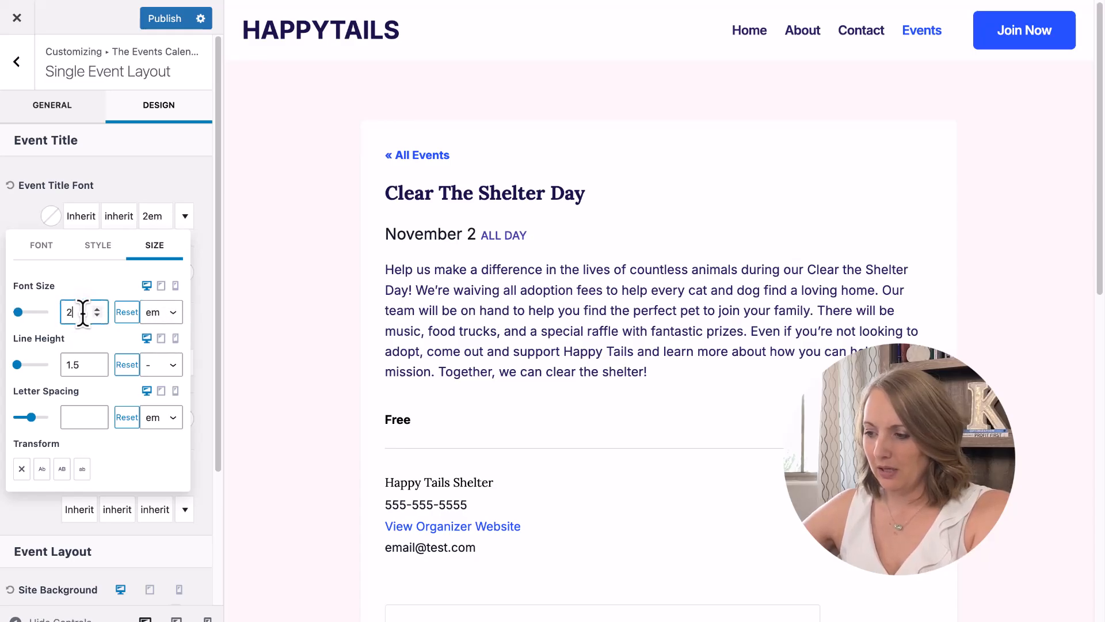
key("BackSpace")
type("3")
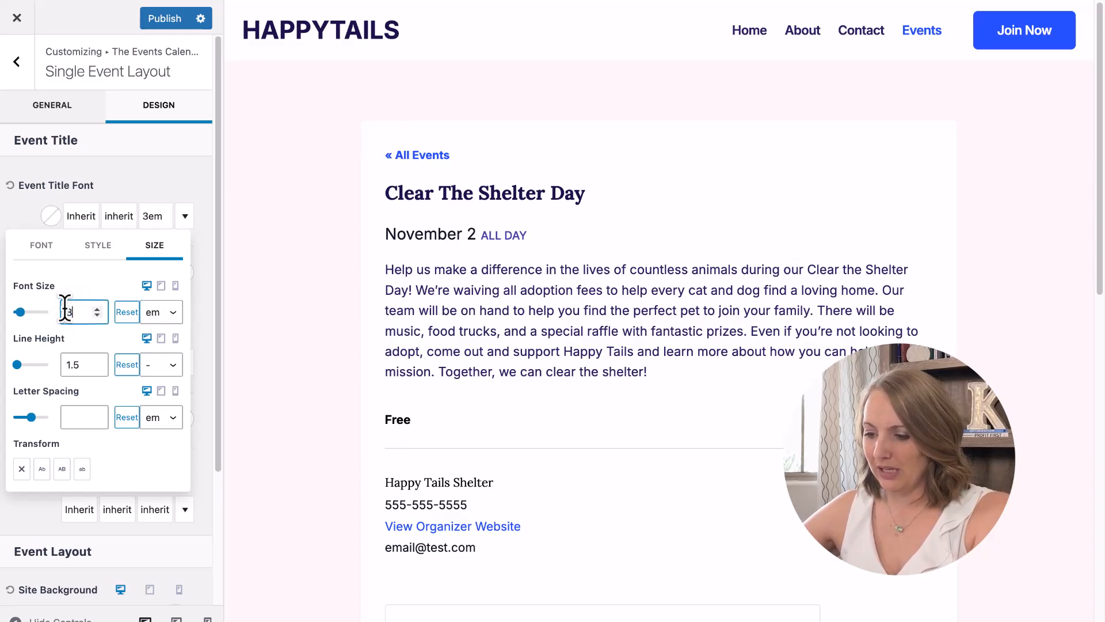
left_click(139, 171)
left_click(156, 18)
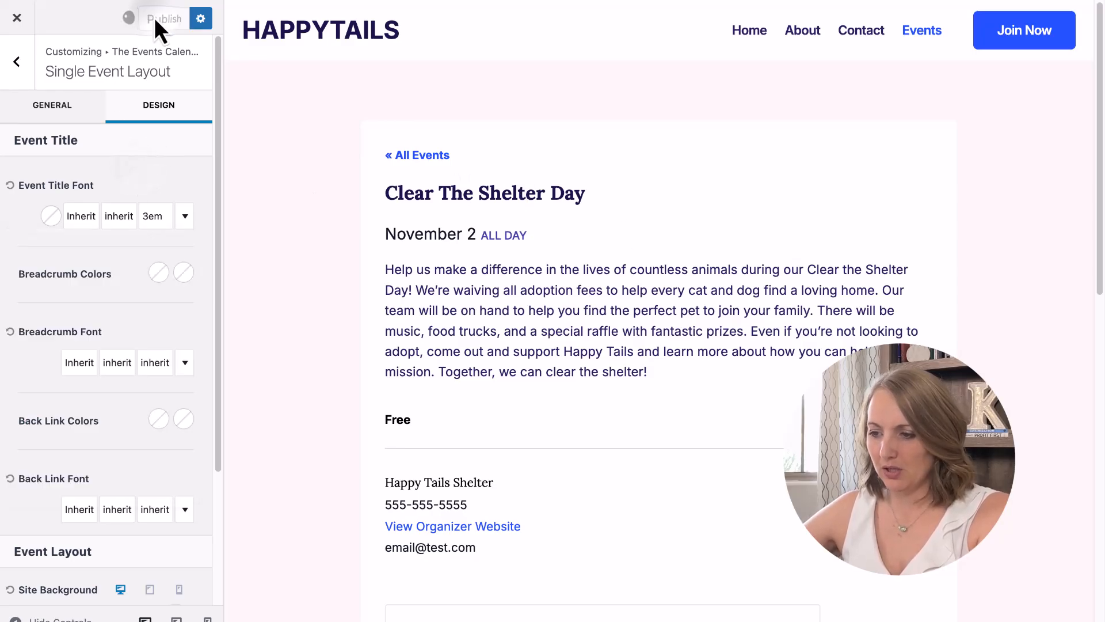
scroll(137, 326, "down", 3)
scroll(137, 326, "up", 3)
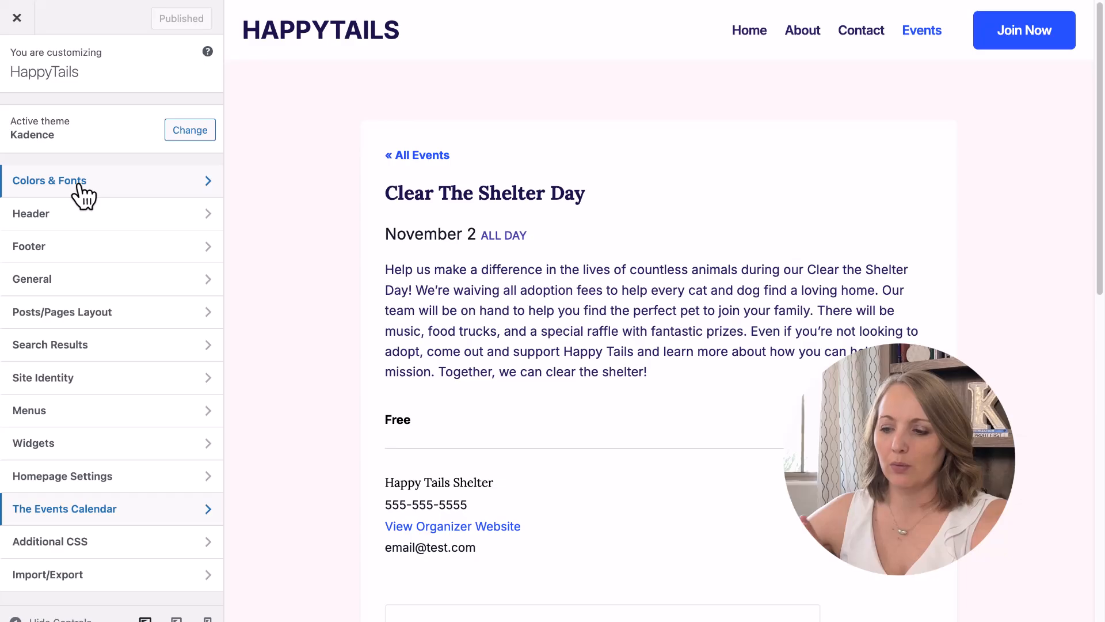
left_click(147, 192)
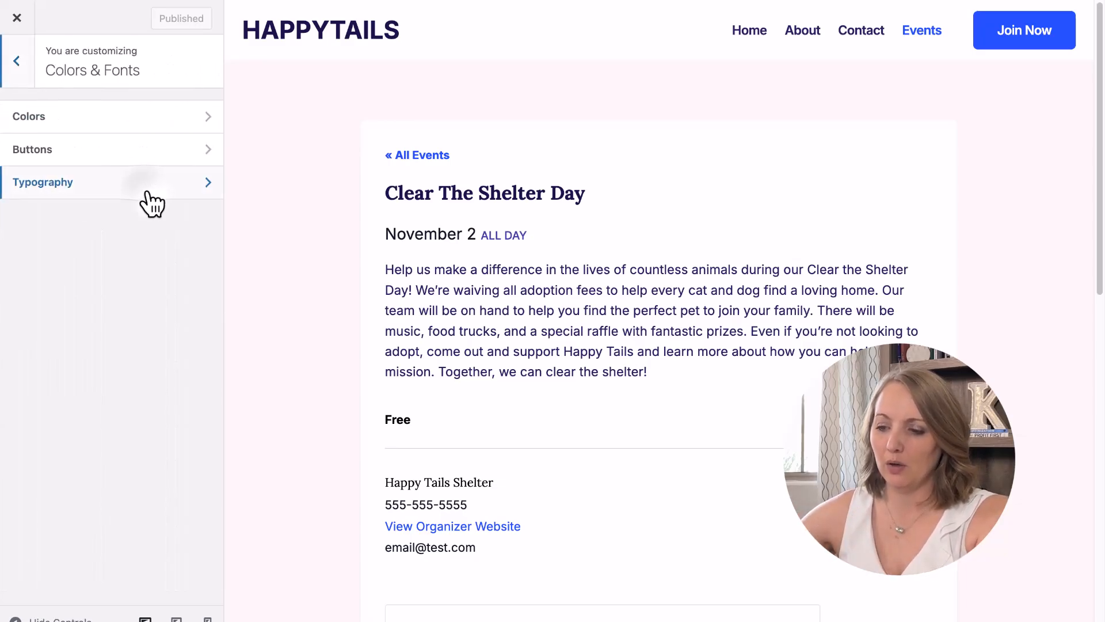
left_click(67, 184)
scroll(89, 328, "down", 8)
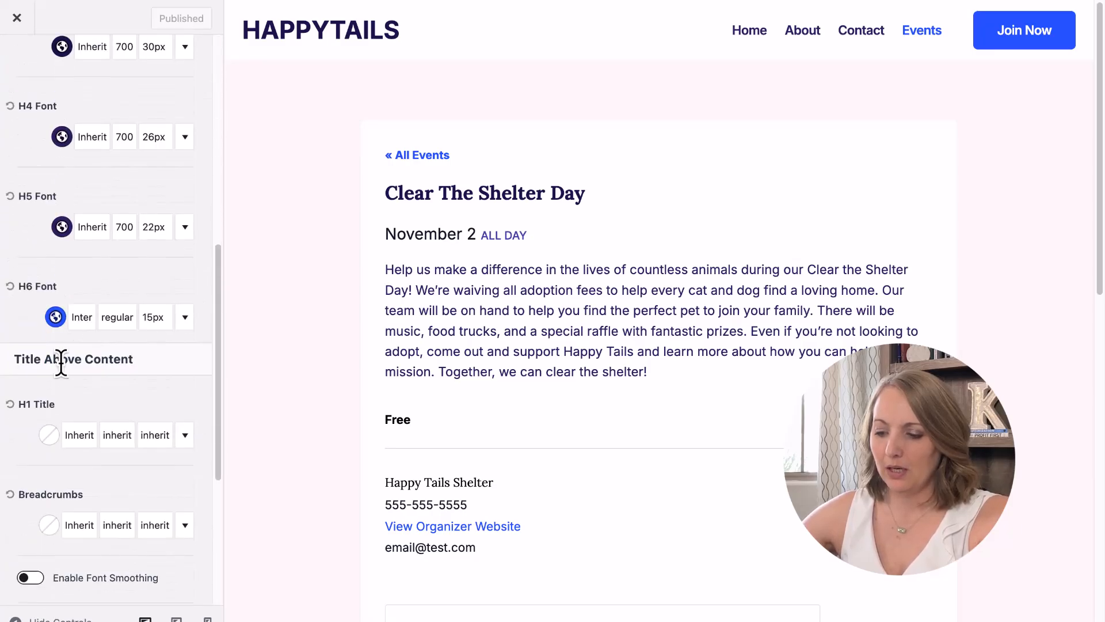
scroll(64, 382, "down", 5)
left_click(33, 300)
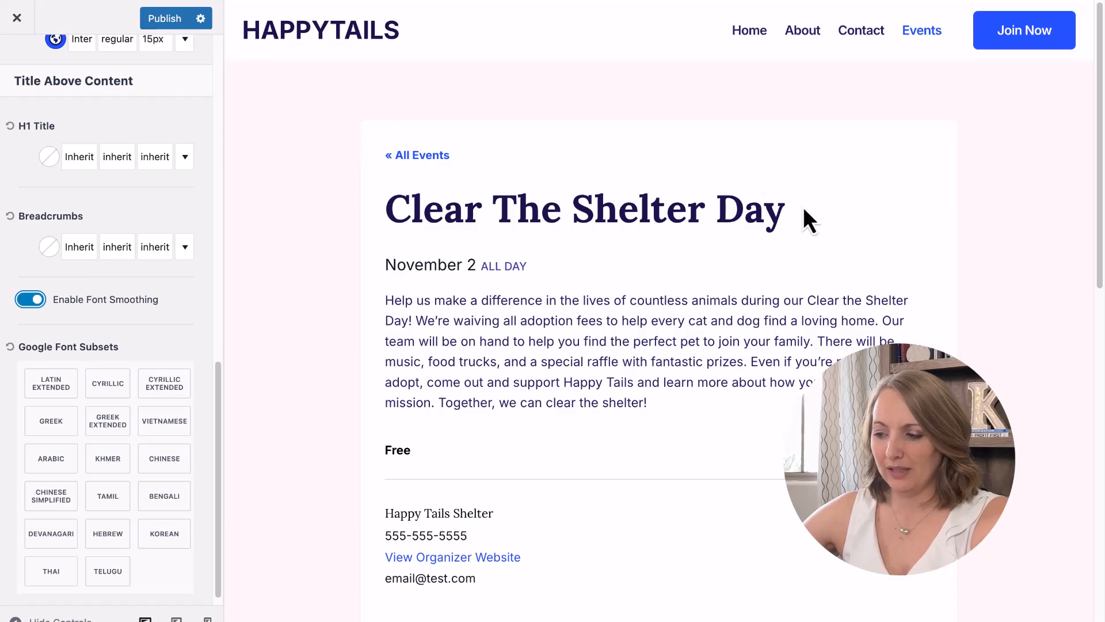
left_click(37, 297)
scroll(167, 316, "up", 15)
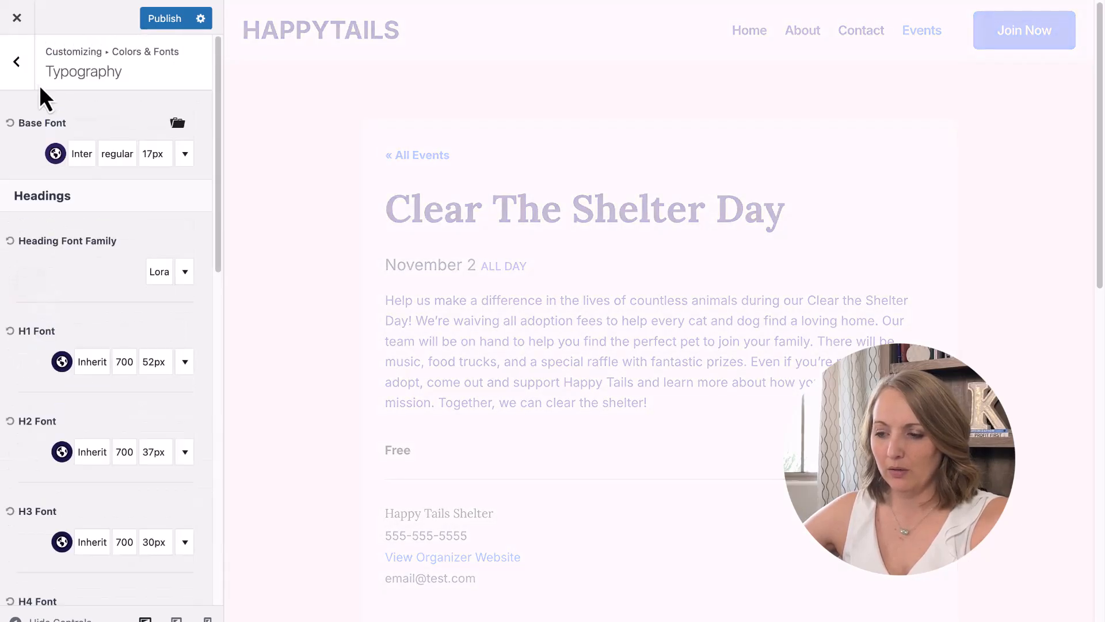
left_click(18, 67)
left_click(16, 61)
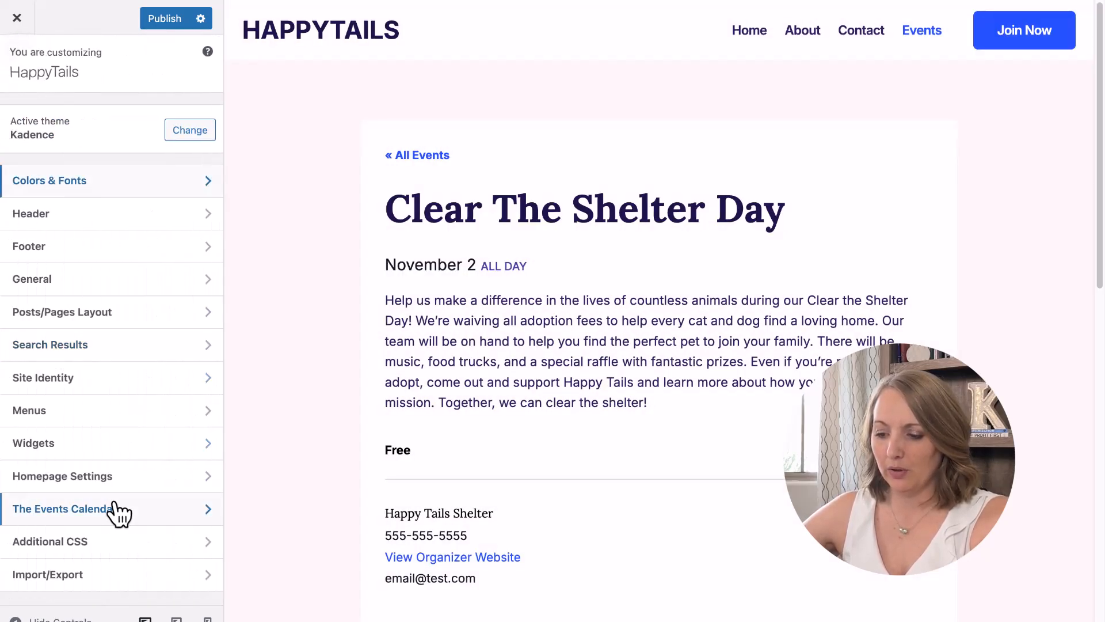
Change the Single Event Layout title font size from 3em to 2.4em and publish it.
left_click(102, 520)
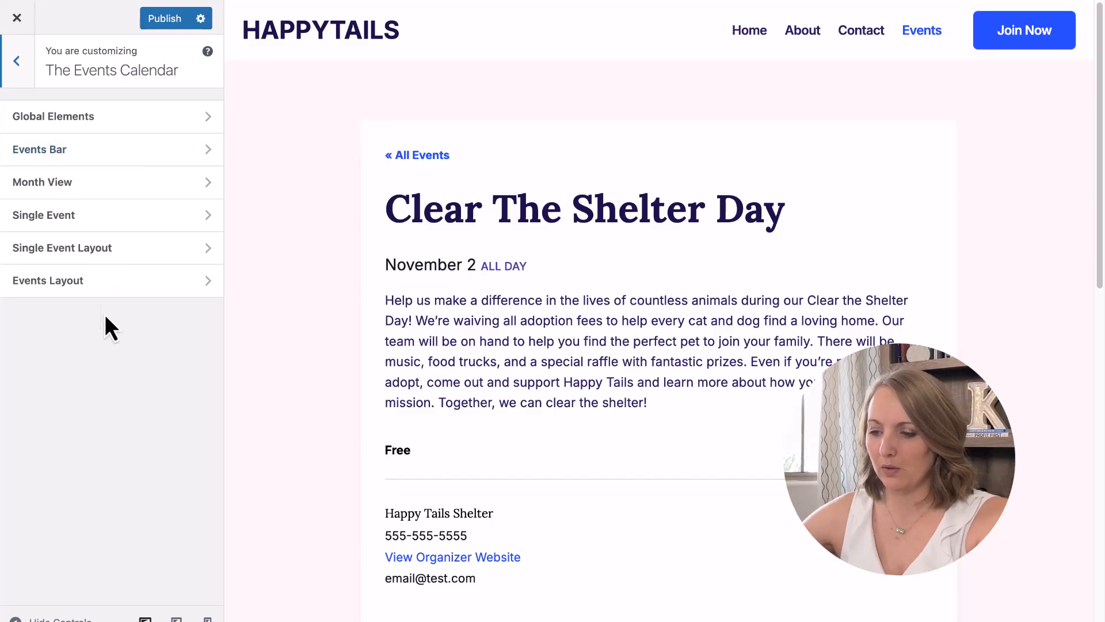
left_click(84, 248)
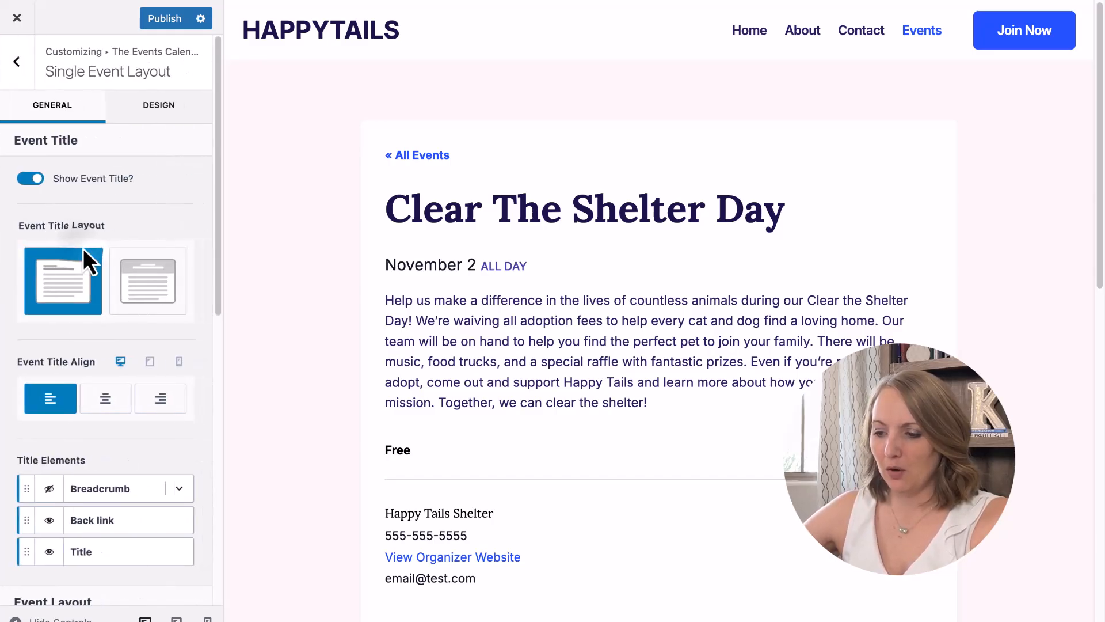
left_click(155, 114)
left_click(155, 217)
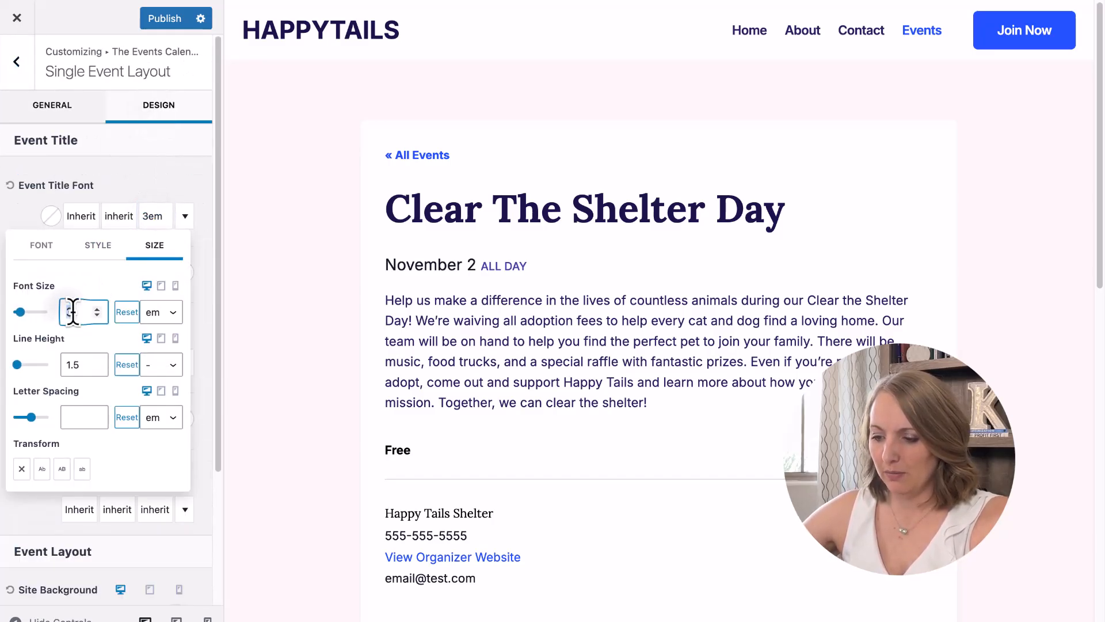
type(".4")
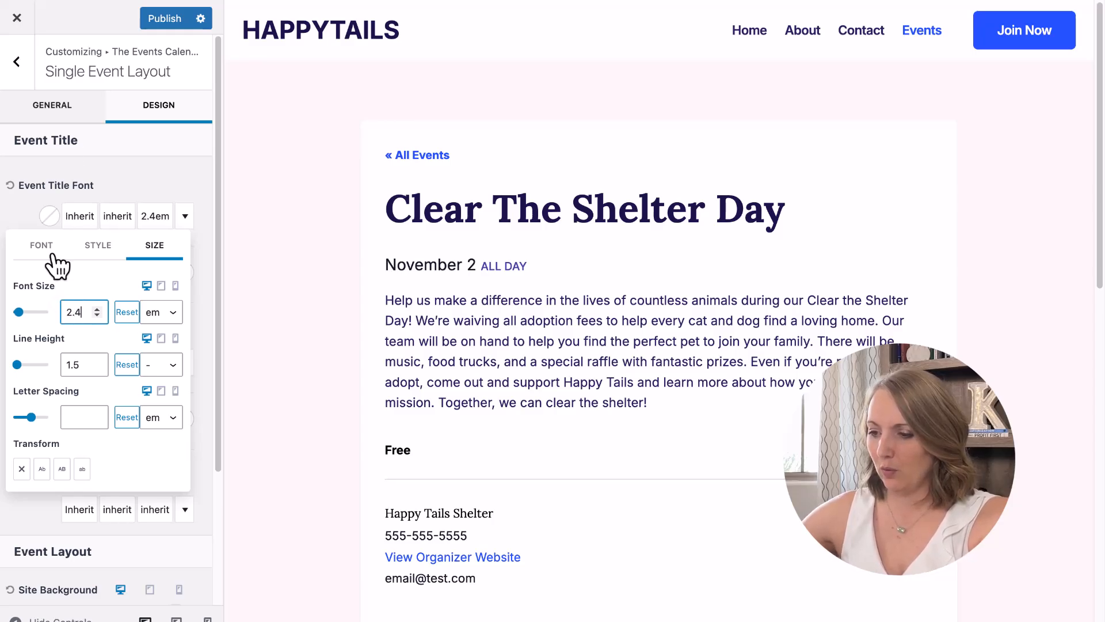
left_click(163, 20)
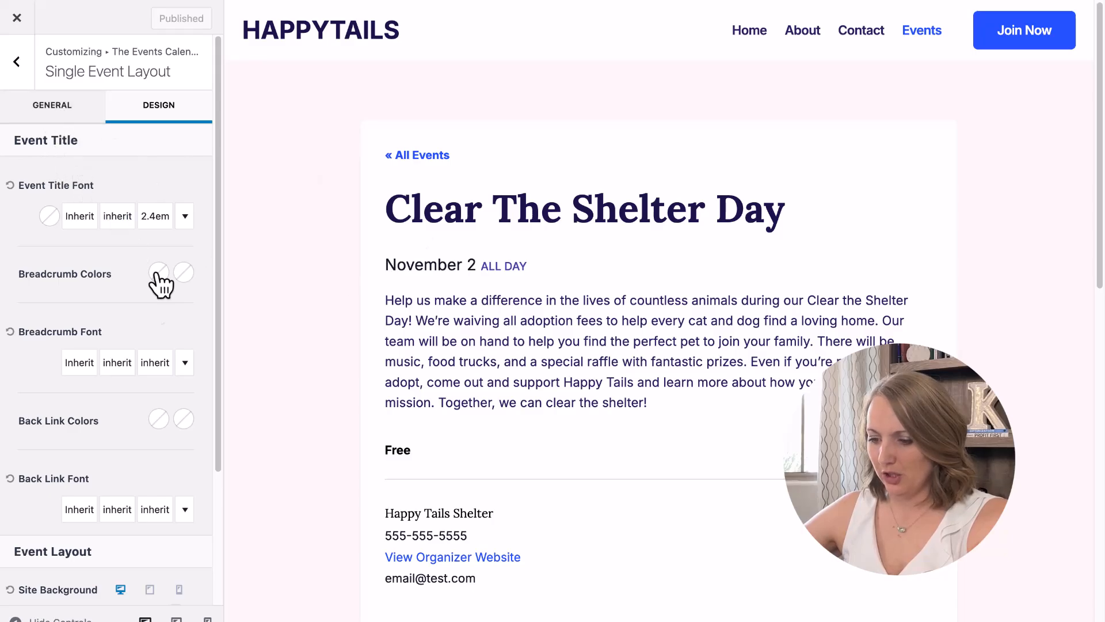
scroll(167, 300, "down", 3)
scroll(158, 365, "up", 3)
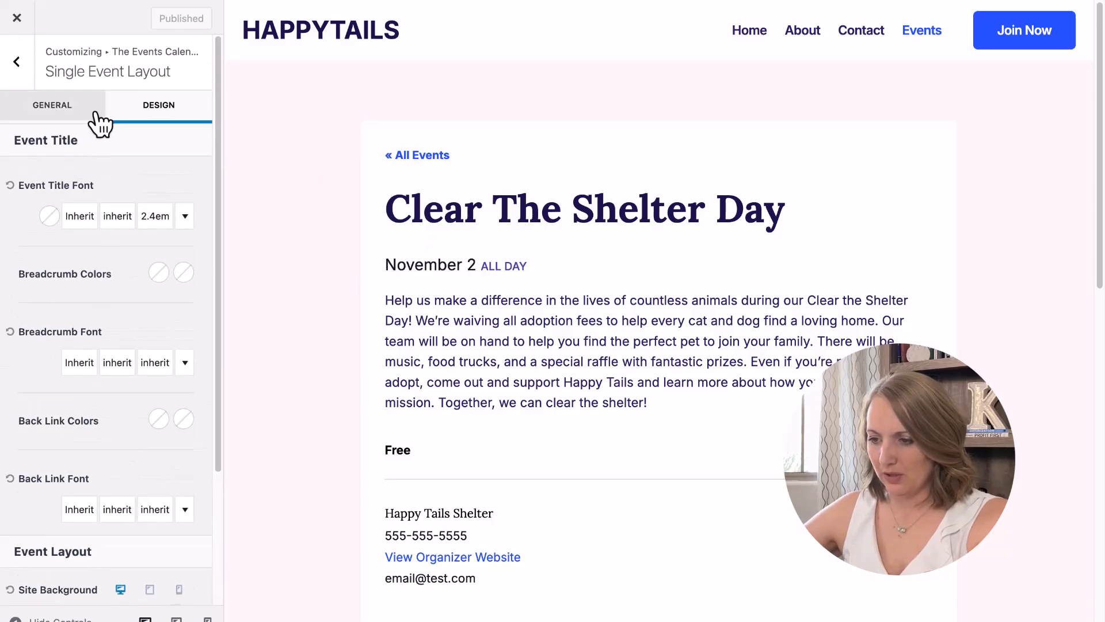
Under Title Elements, turn the Breadcrumb on and the All Events back link off.
left_click(53, 104)
scroll(168, 302, "down", 2)
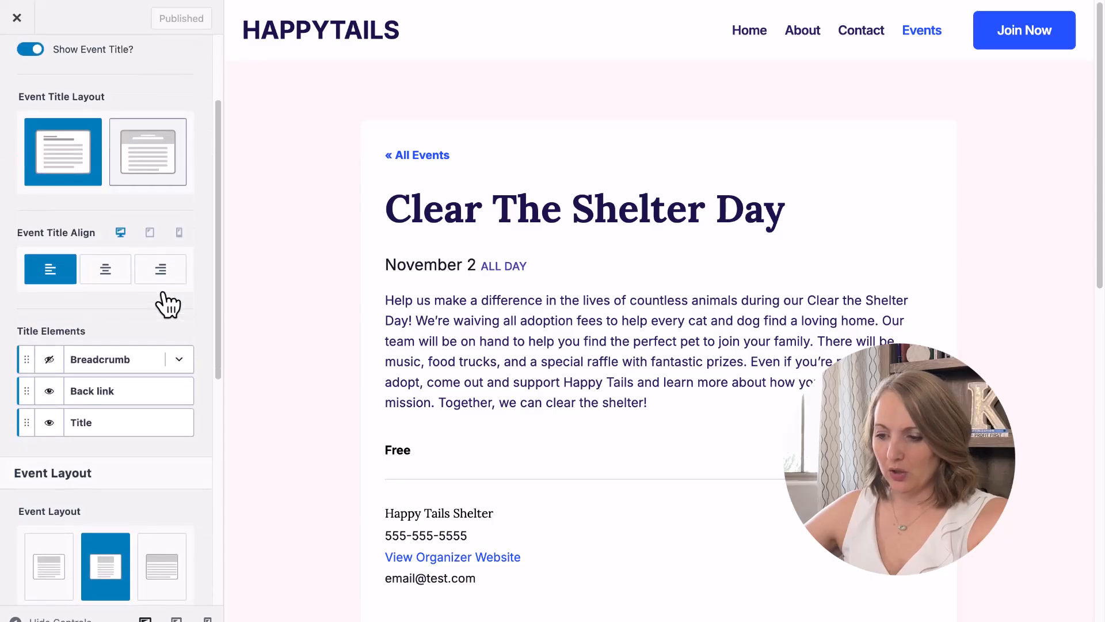
scroll(167, 303, "down", 2)
left_click(49, 267)
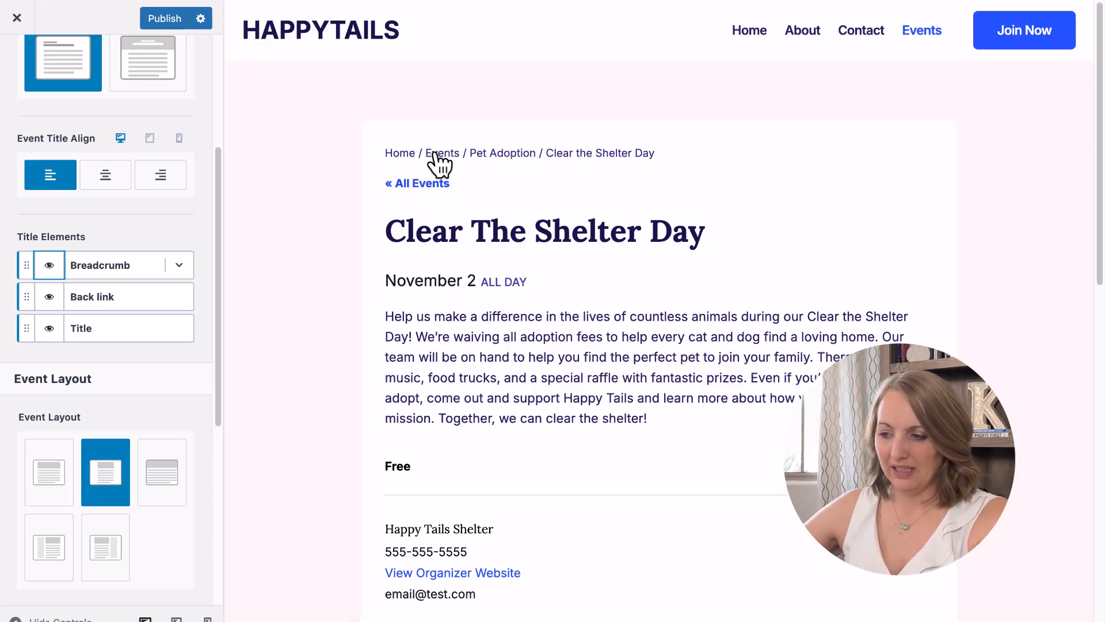
left_click(49, 297)
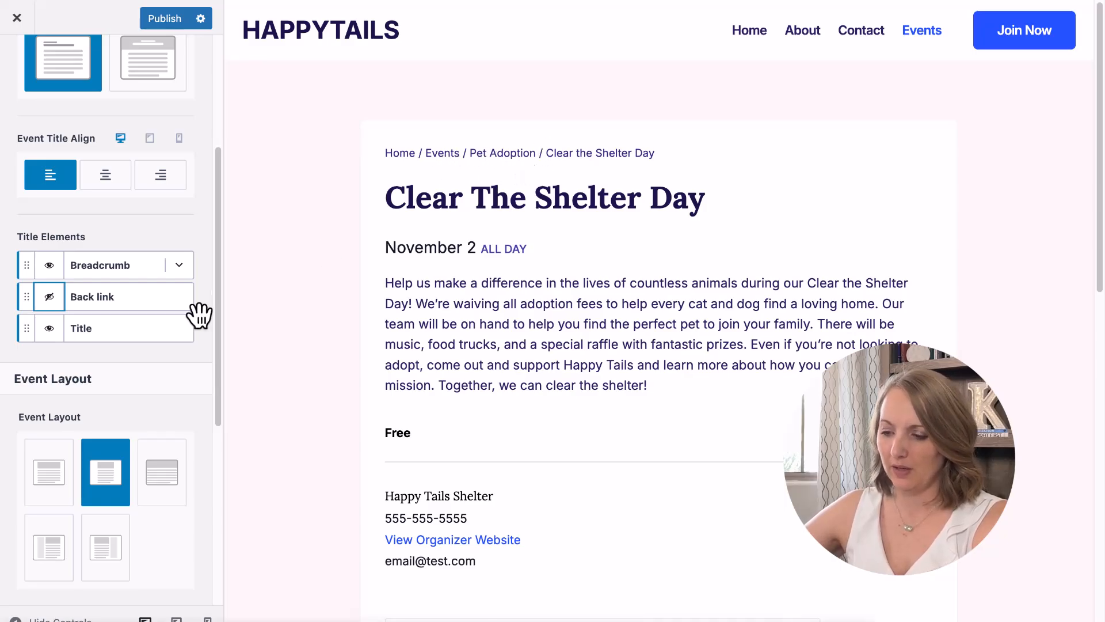
scroll(120, 347, "down", 4)
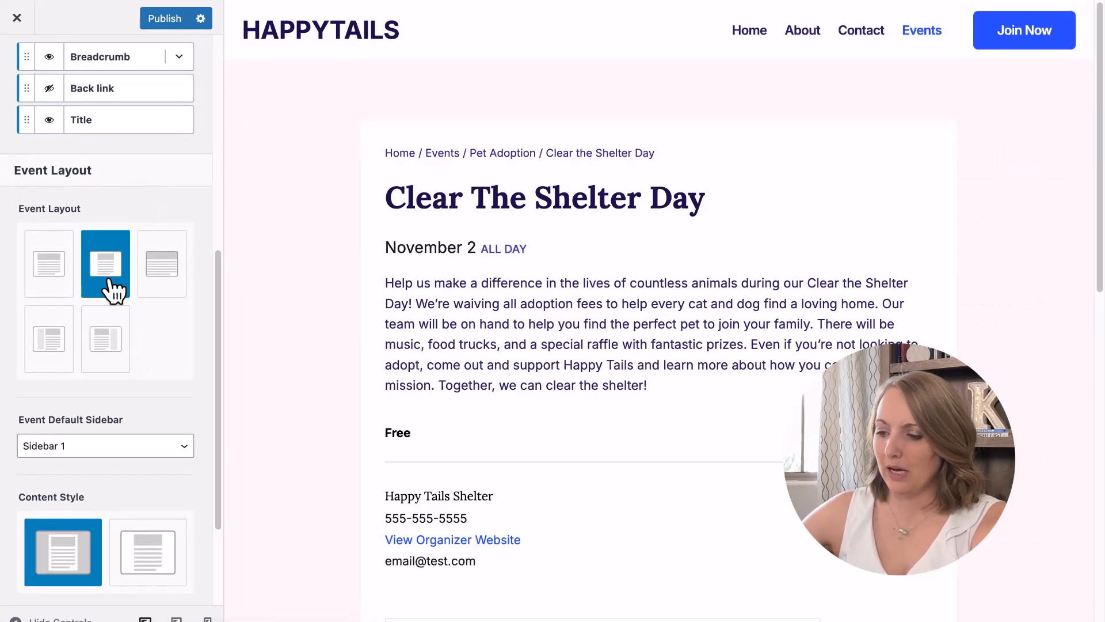
Choose the Right Sidebar event layout and set Event Default Sidebar to Sidebar 2.
left_click(109, 366)
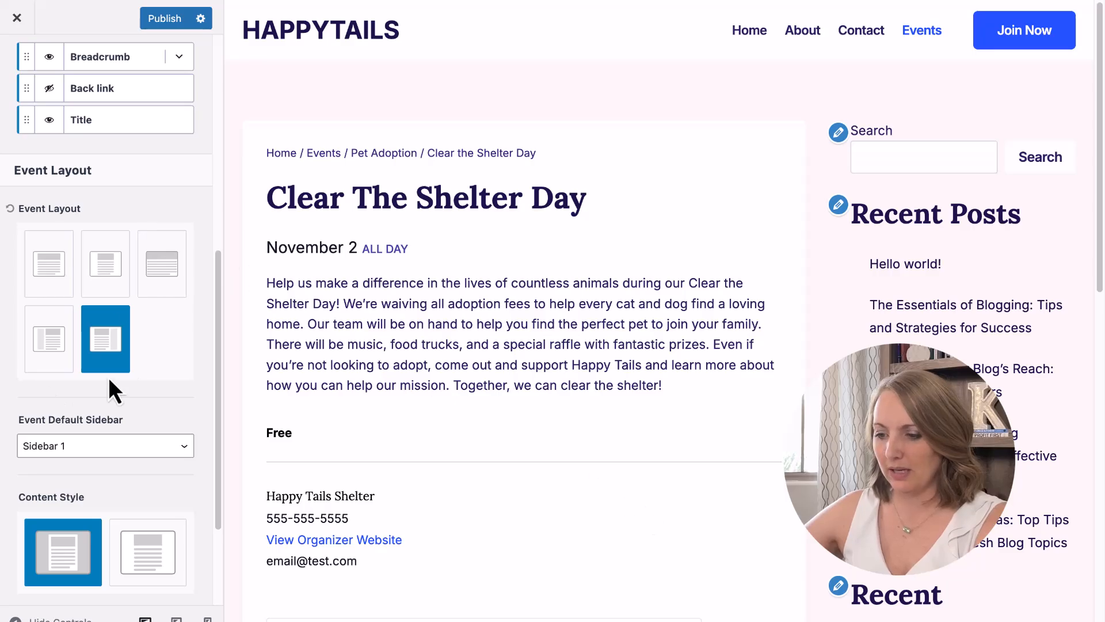
scroll(134, 375, "down", 3)
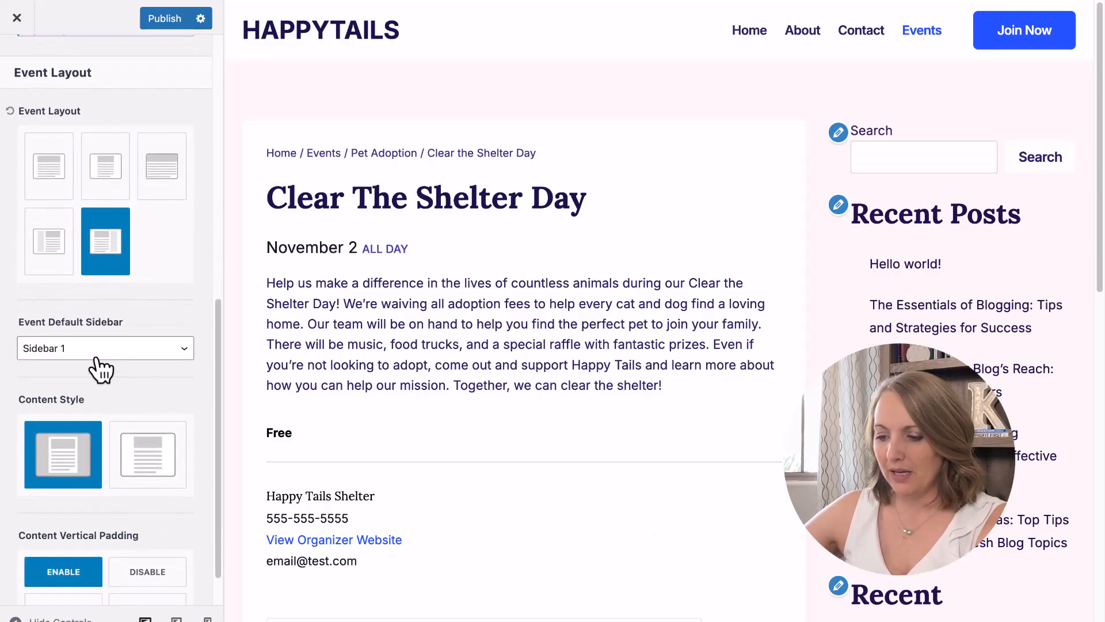
left_click(101, 348)
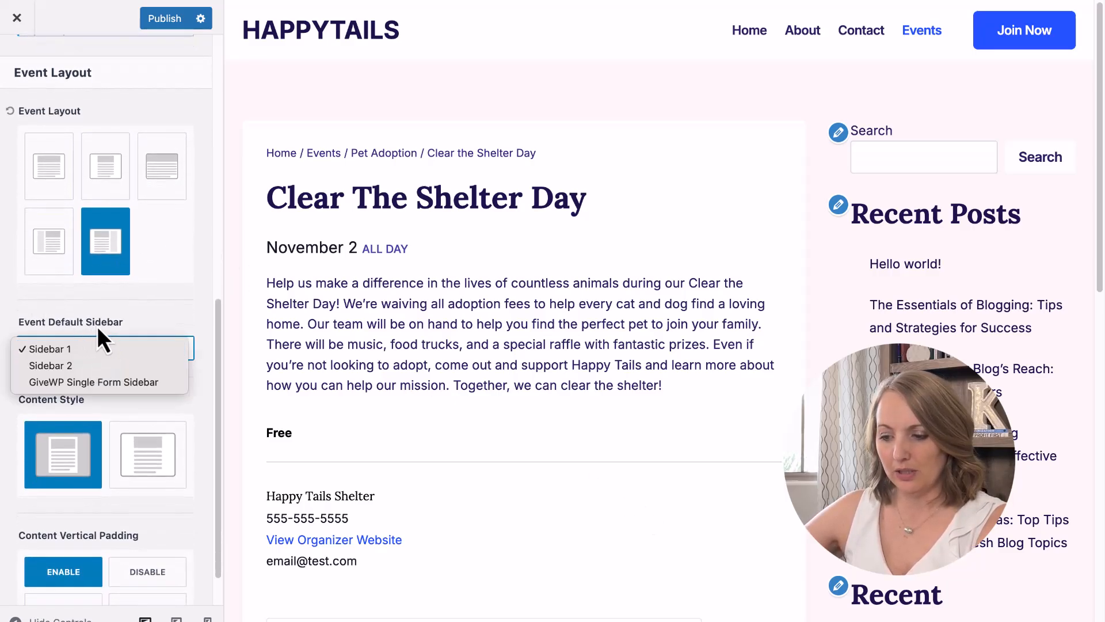
left_click(54, 366)
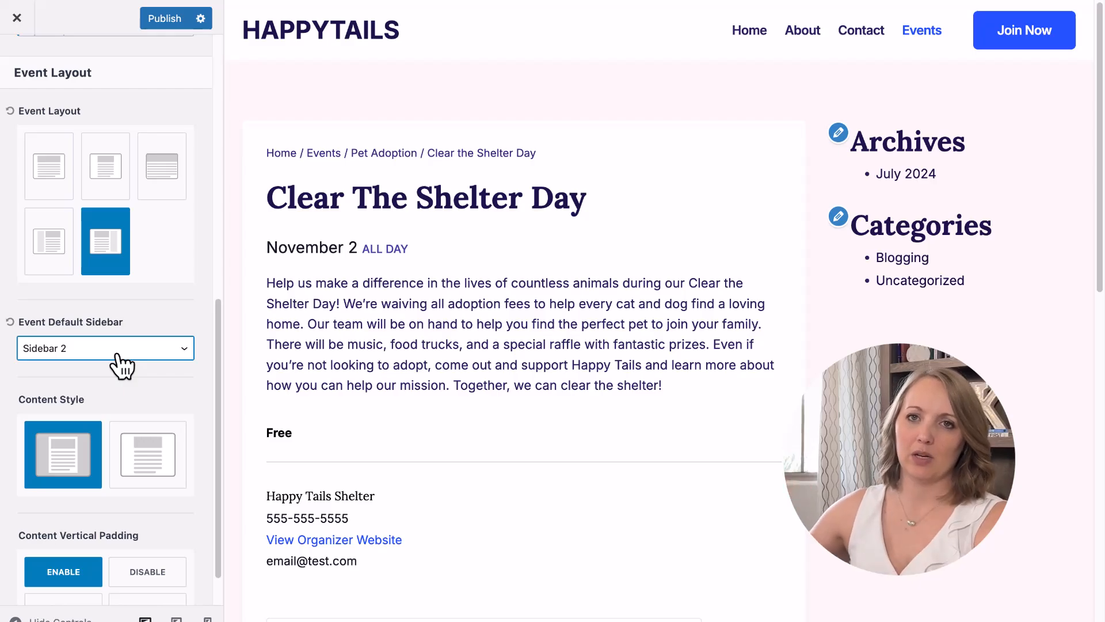
scroll(120, 366, "down", 1)
scroll(120, 369, "down", 1)
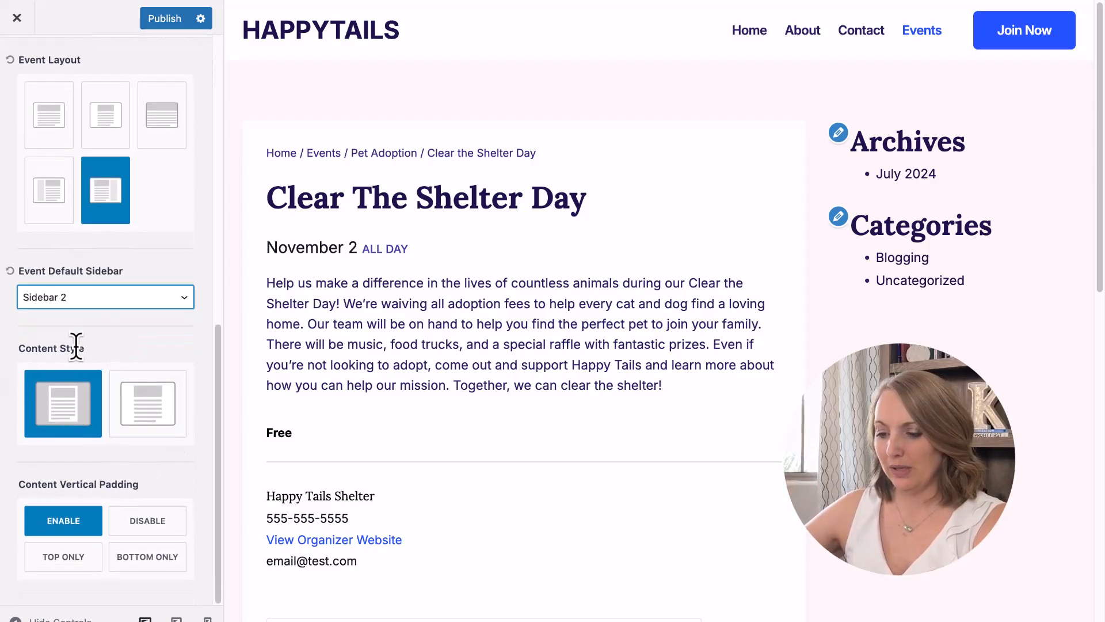
left_click(157, 413)
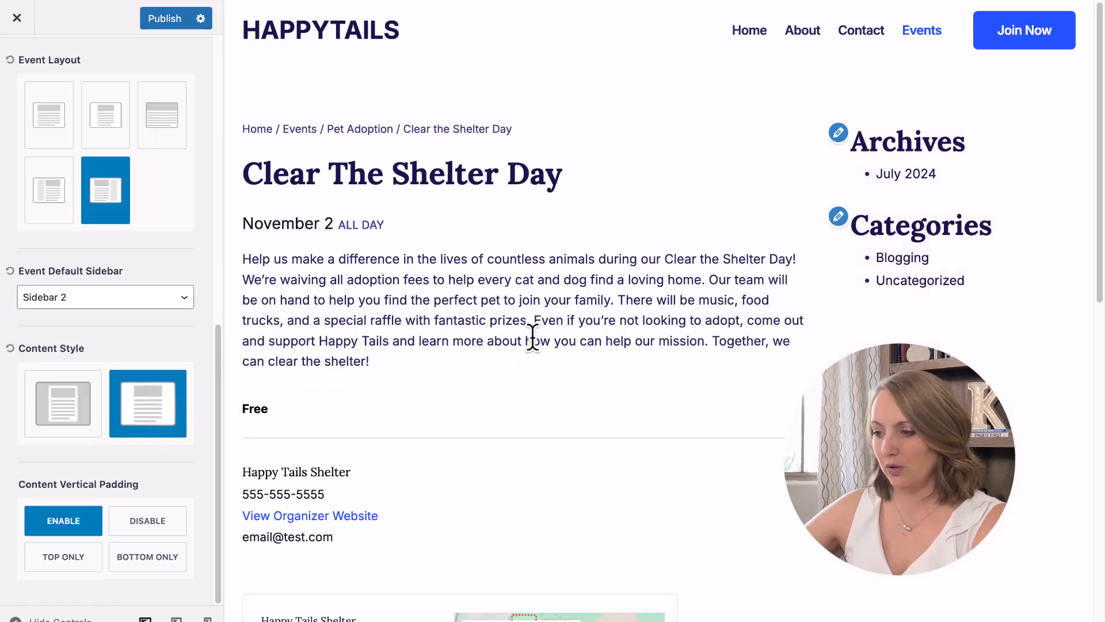
scroll(581, 415, "down", 4)
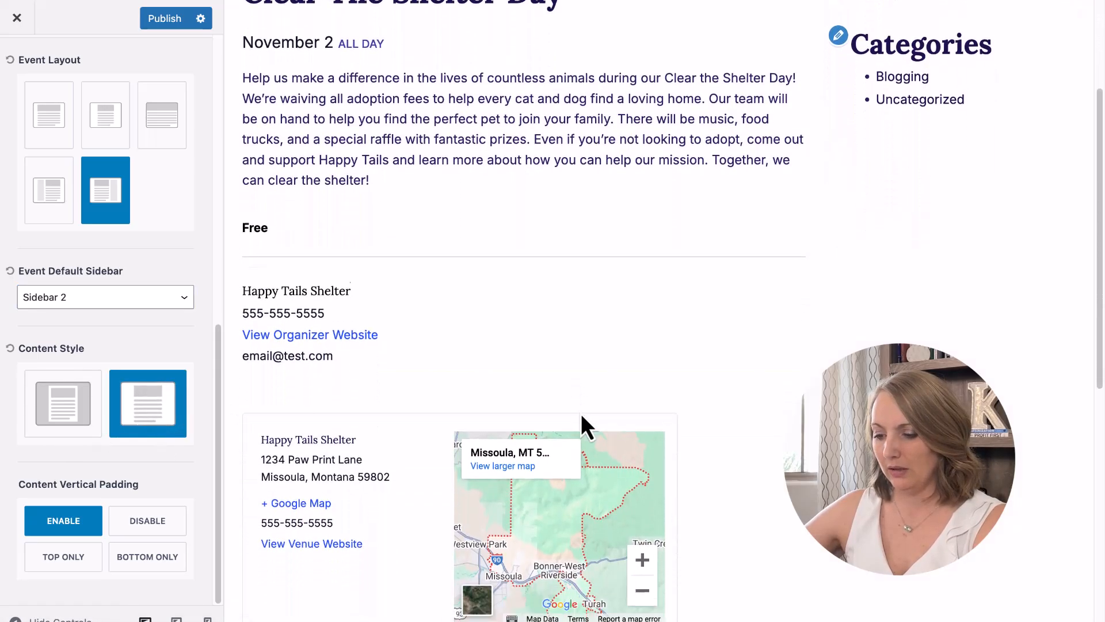
left_click(62, 406)
scroll(403, 322, "up", 4)
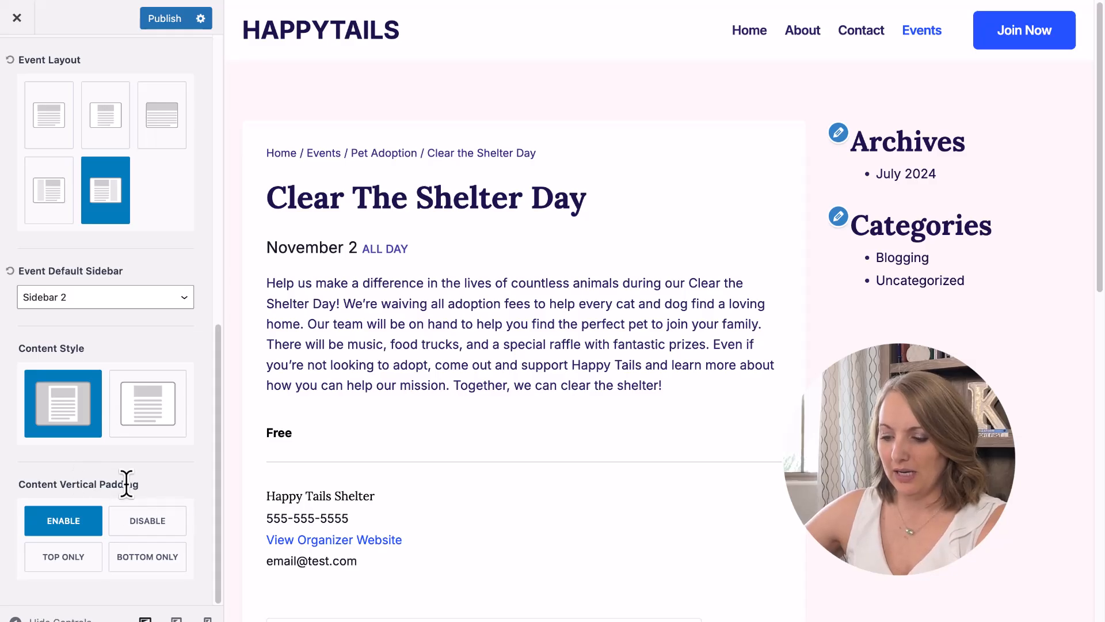
scroll(136, 478, "up", 8)
scroll(136, 478, "down", 8)
left_click(168, 541)
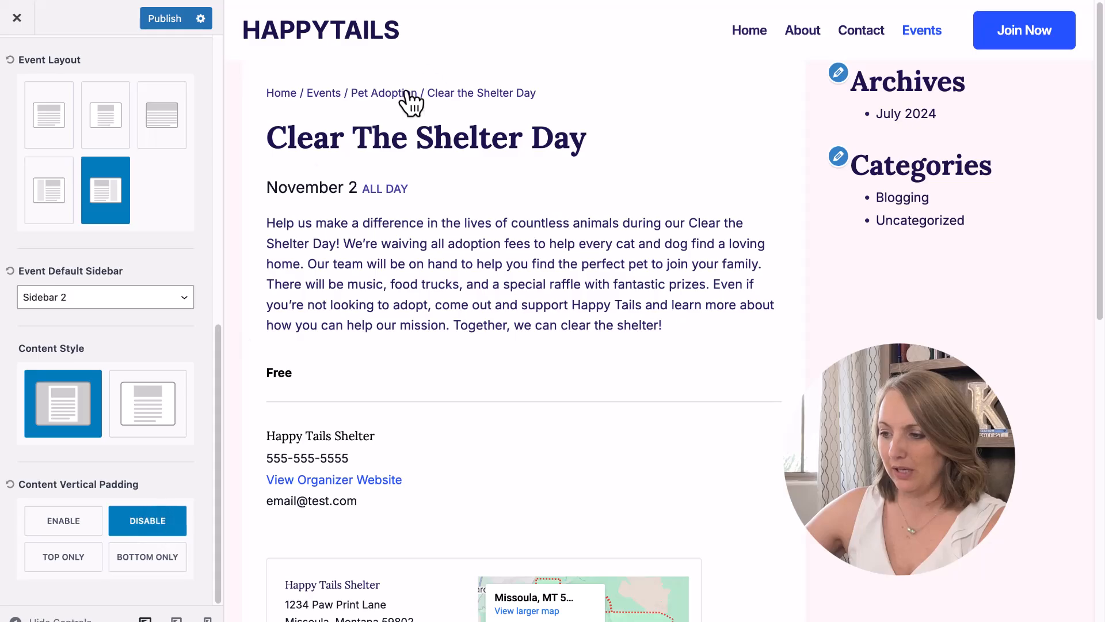
left_click(66, 530)
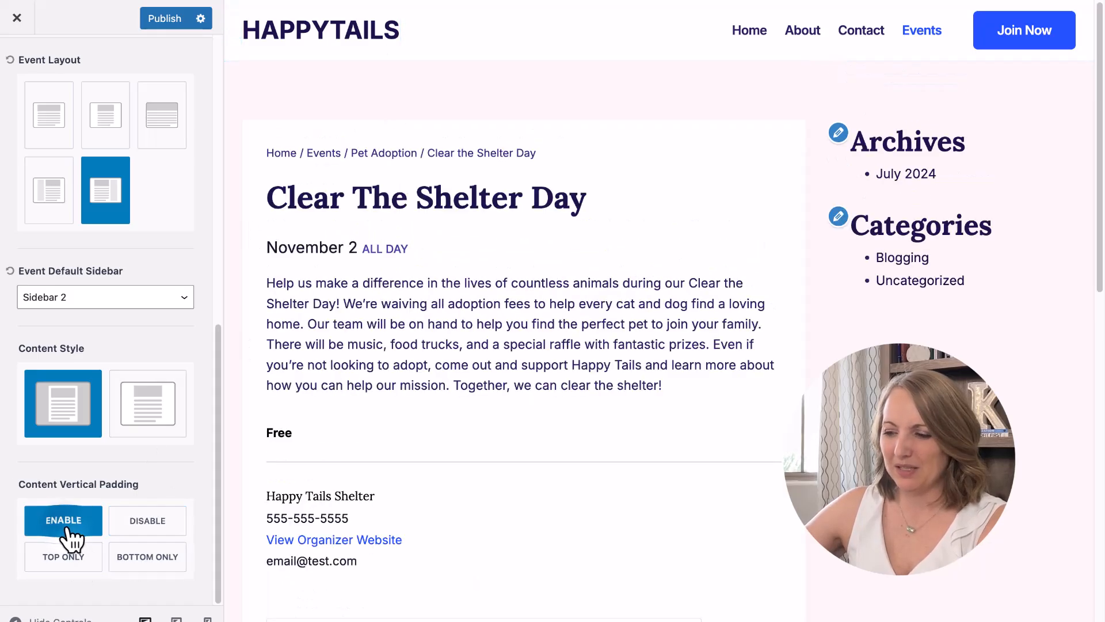
scroll(365, 321, "down", 10)
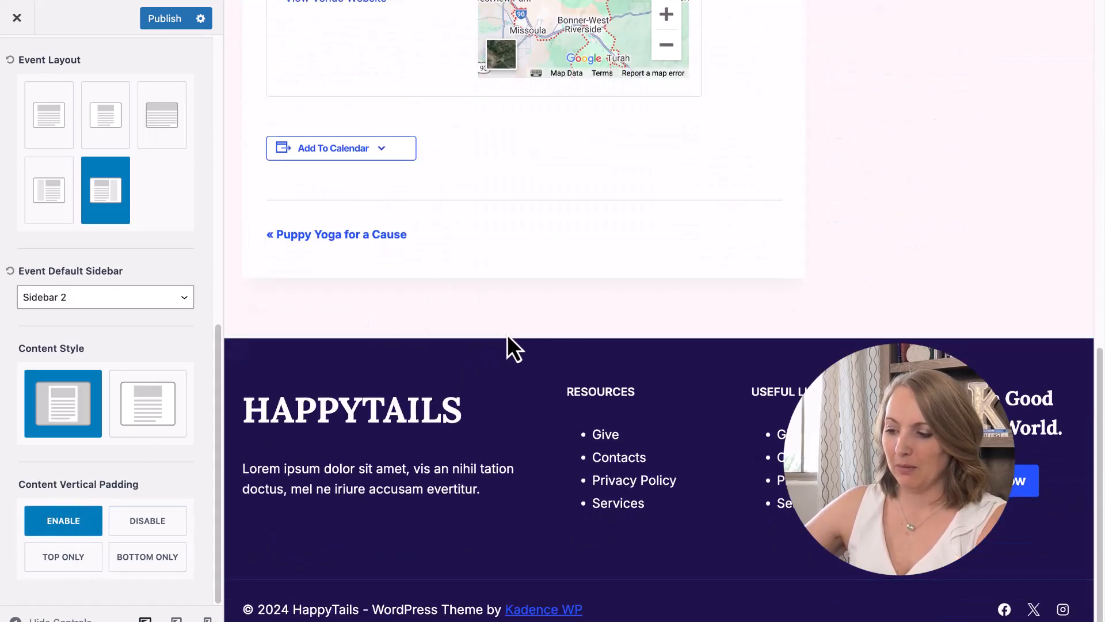
scroll(489, 353, "up", 10)
scroll(110, 208, "up", 1)
scroll(104, 193, "up", 10)
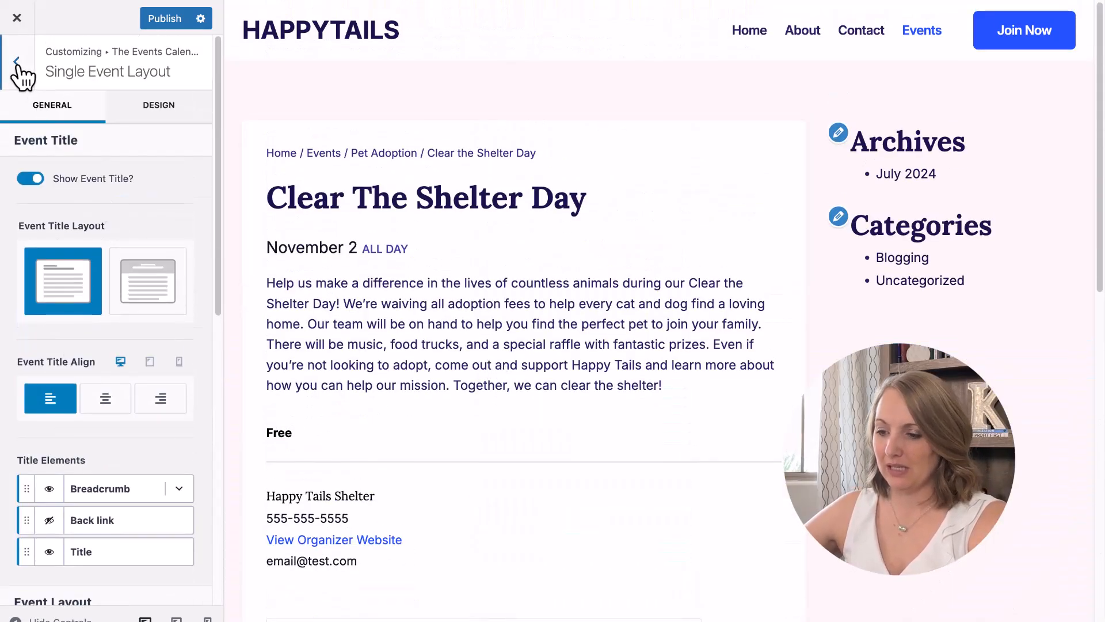
scroll(160, 224, "down", 6)
scroll(160, 225, "down", 4)
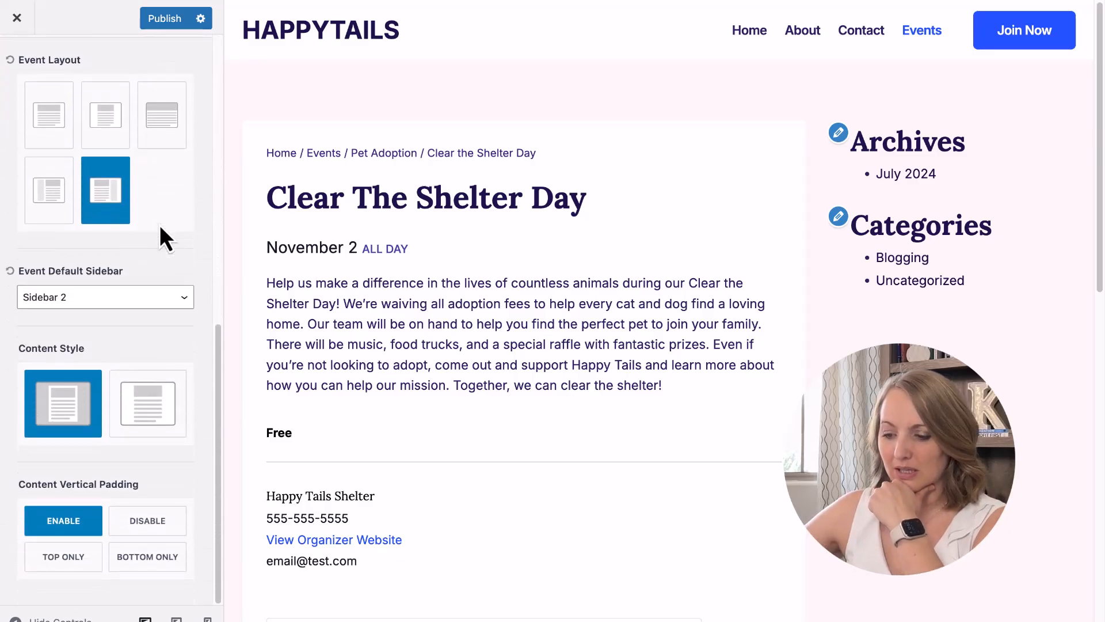
scroll(160, 224, "up", 10)
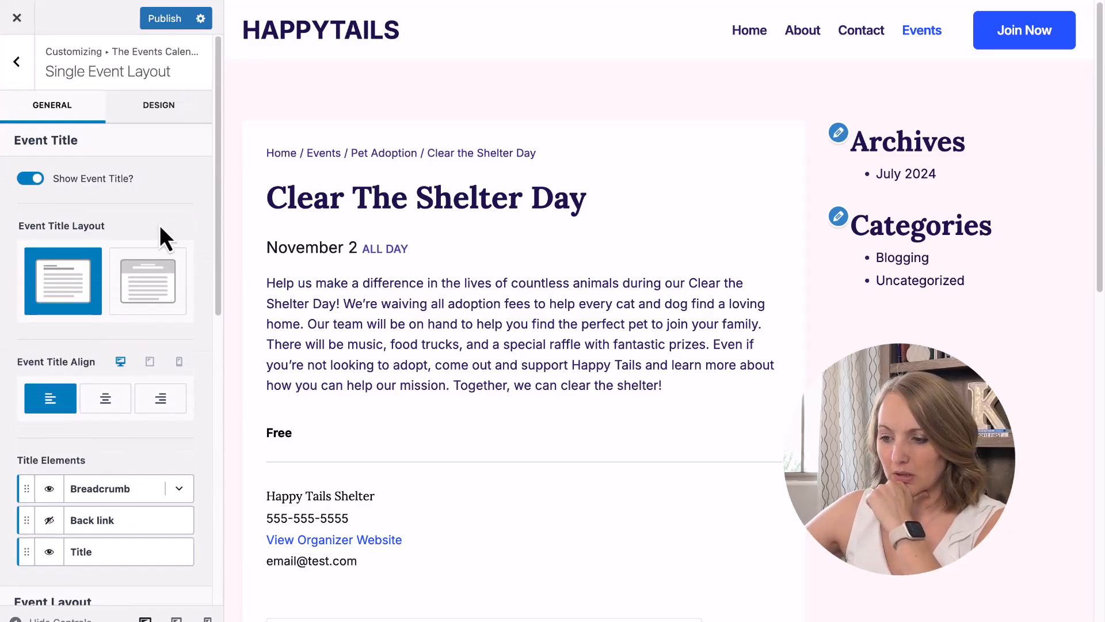
Keep Single Event title colour on Use General after trying Custom, then publish and exit the Customizer.
left_click(18, 77)
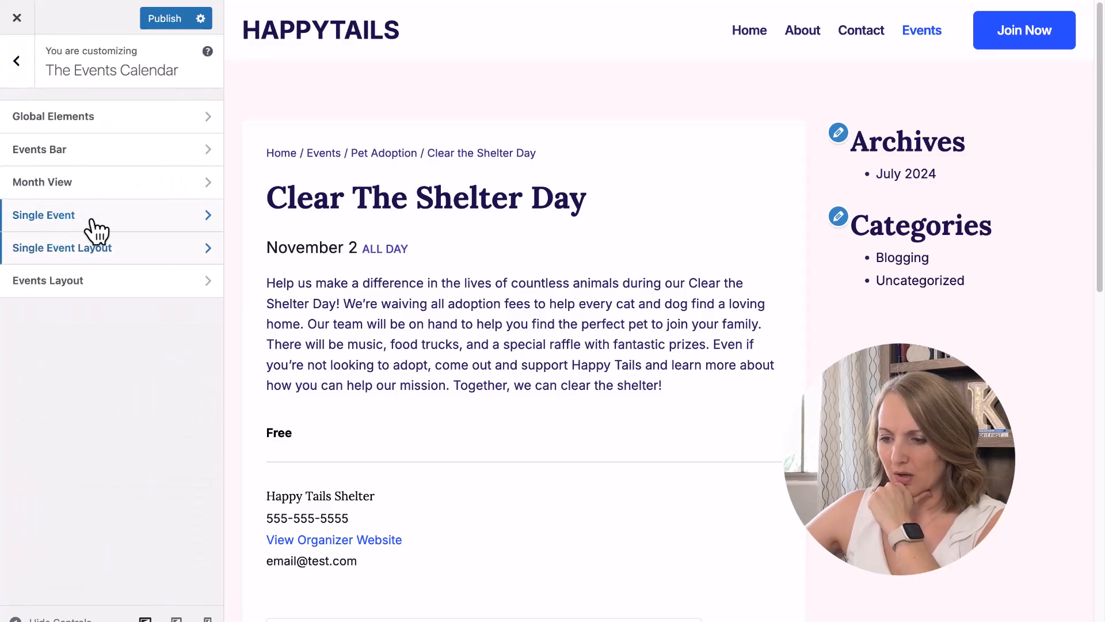
left_click(61, 219)
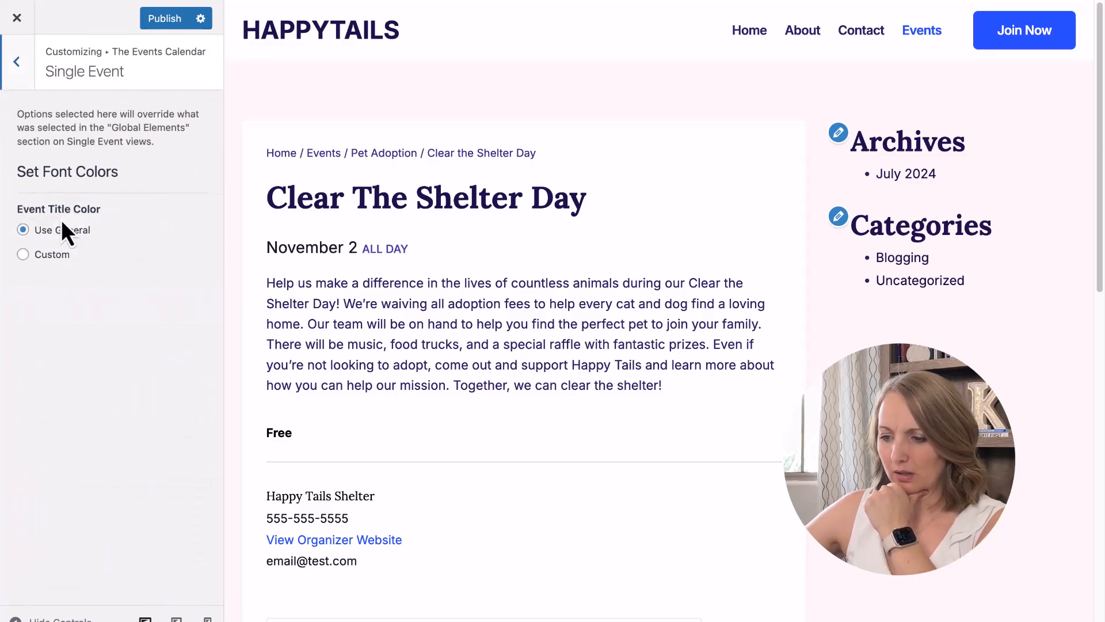
left_click_drag(19, 114, 179, 138)
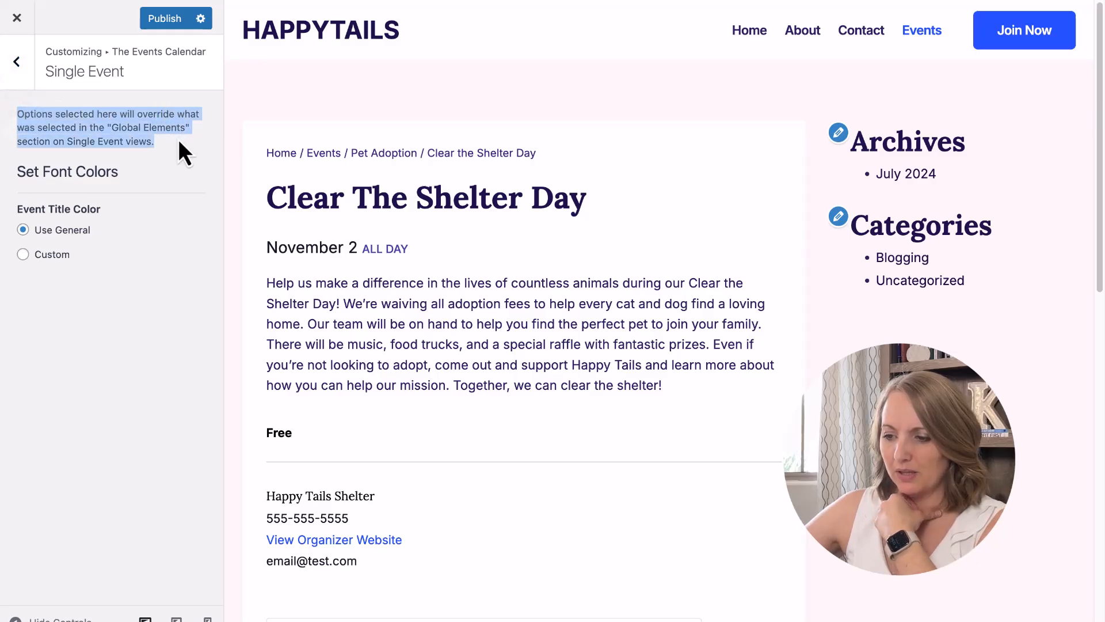
left_click(178, 140)
left_click(23, 255)
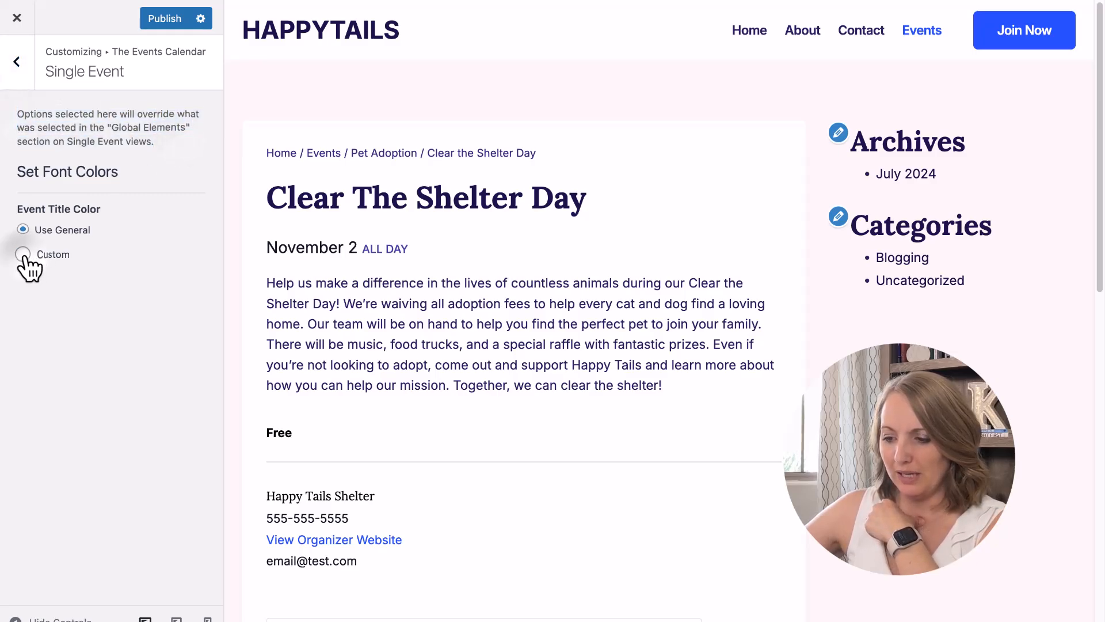
left_click_drag(21, 207, 107, 208)
left_click(107, 208)
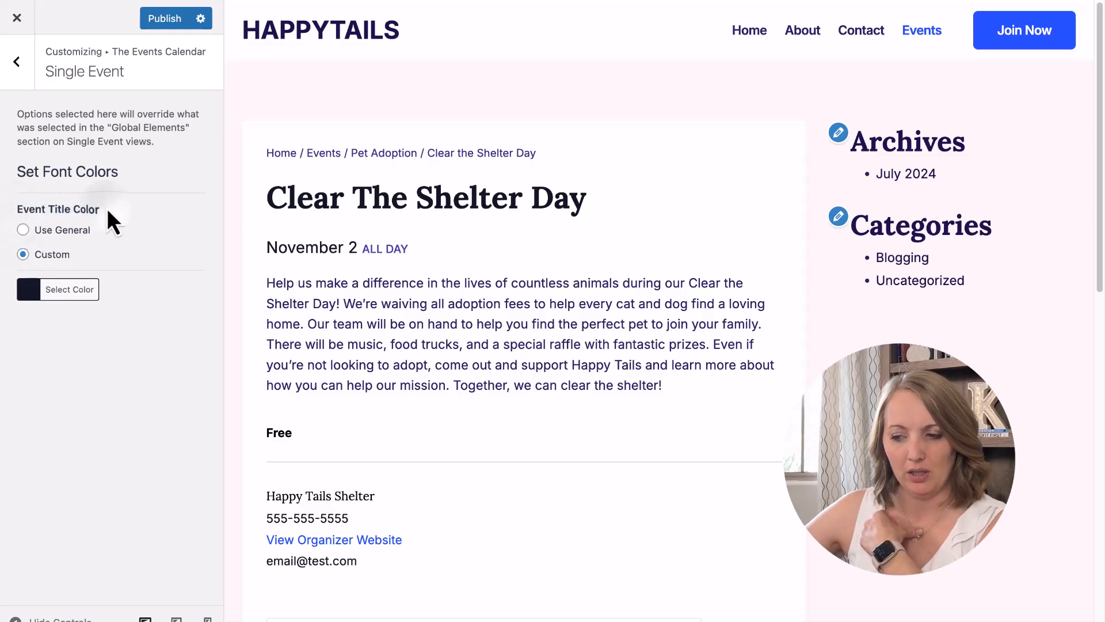
left_click(23, 229)
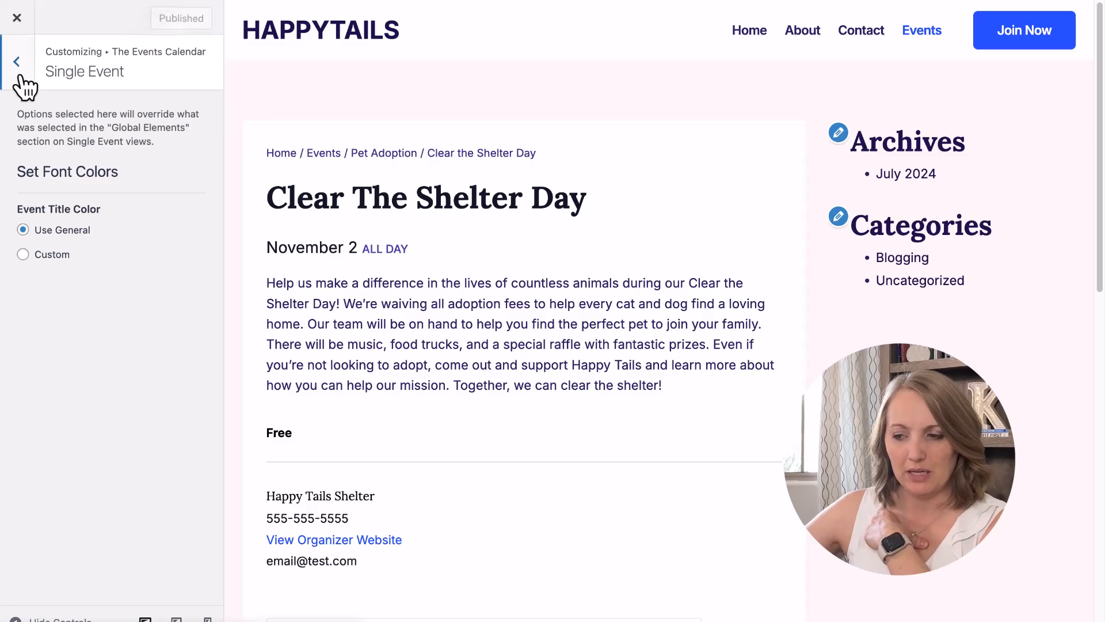
left_click(17, 61)
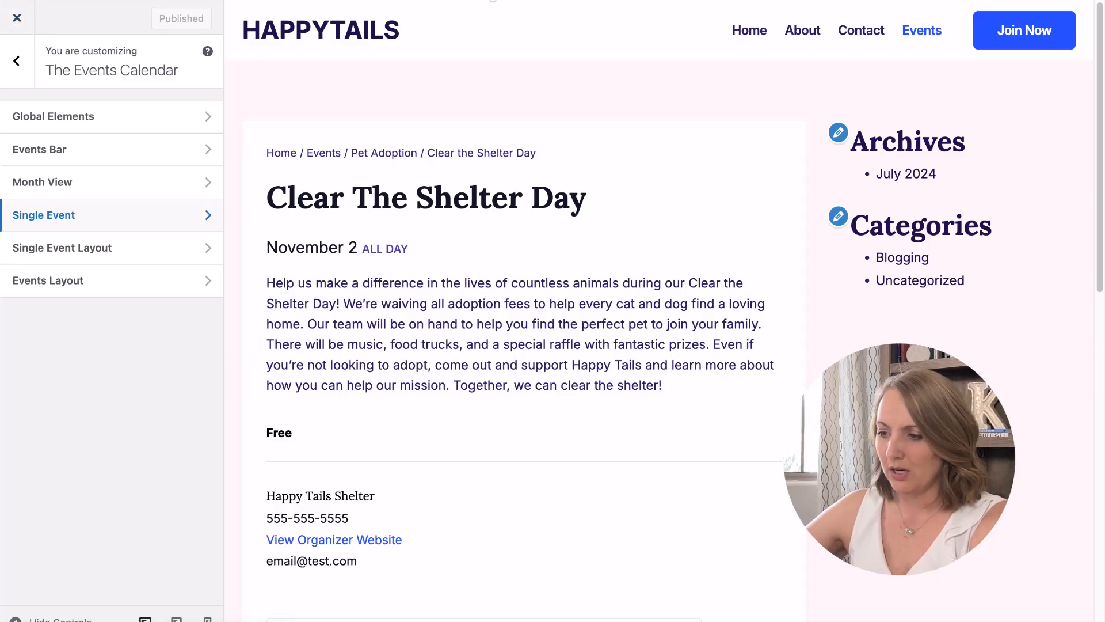
left_click(17, 18)
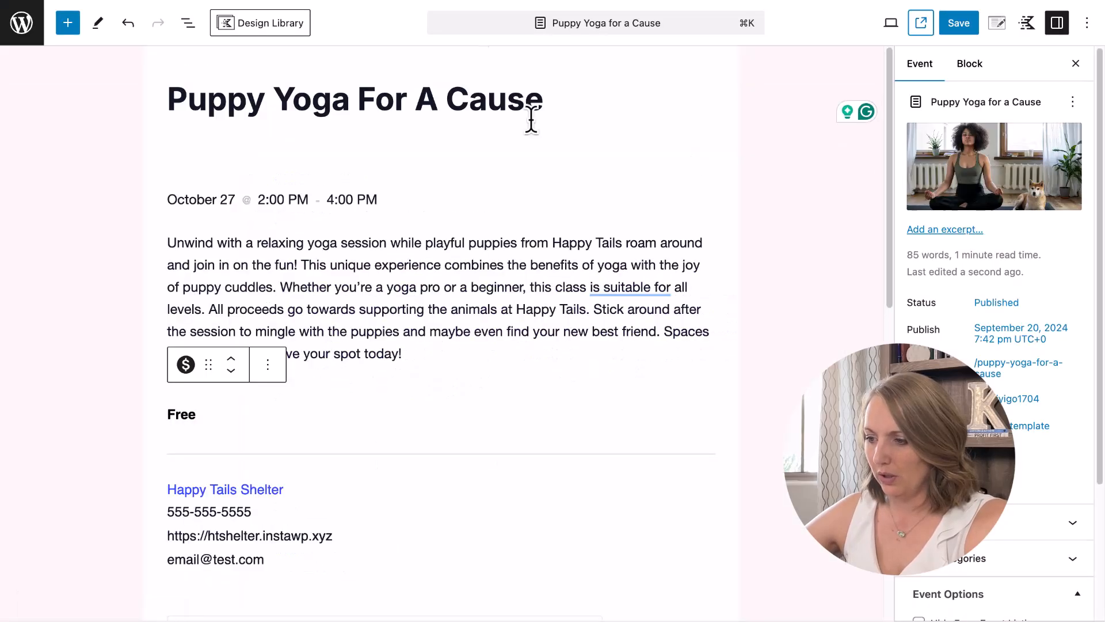
Insert an Image (Adv) block above the Puppy Yoga For A Cause description.
left_click(483, 265)
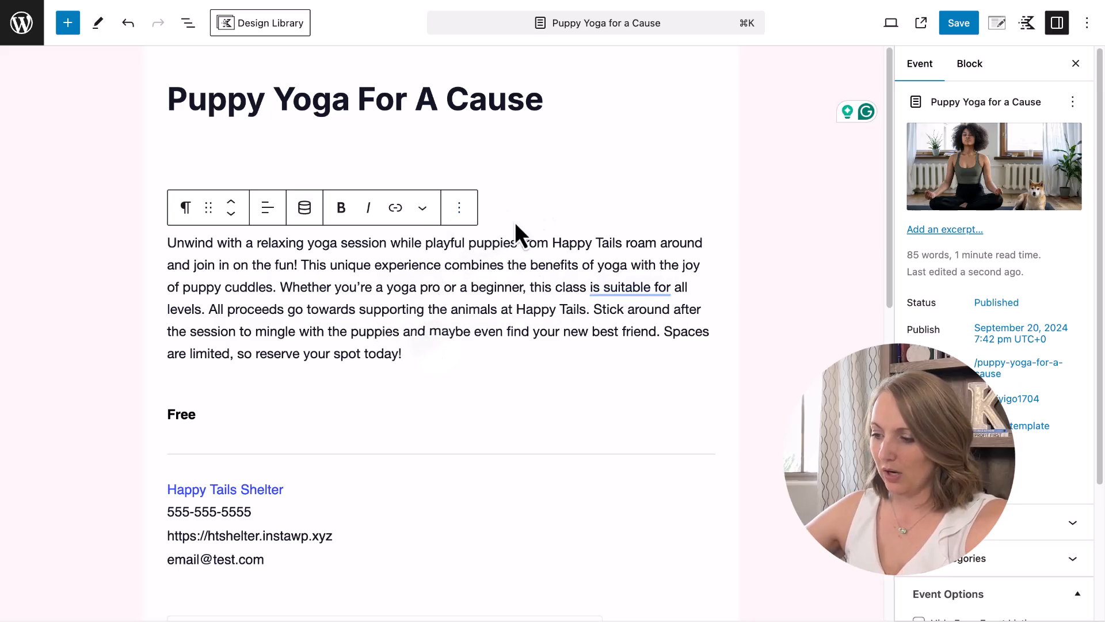
left_click(459, 209)
left_click(469, 307)
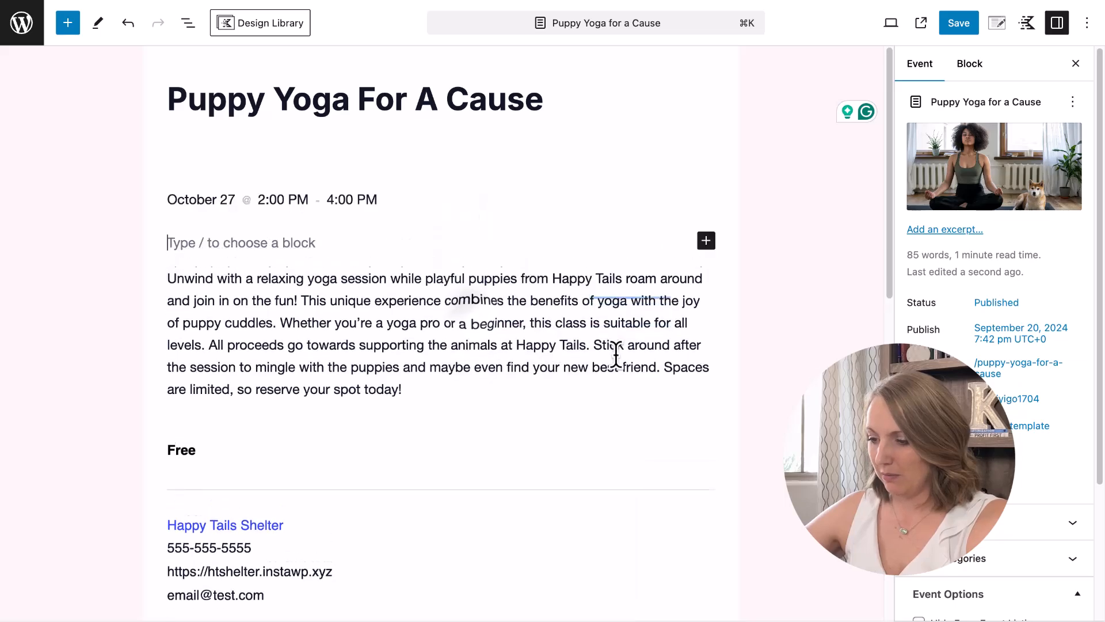
type("/ima")
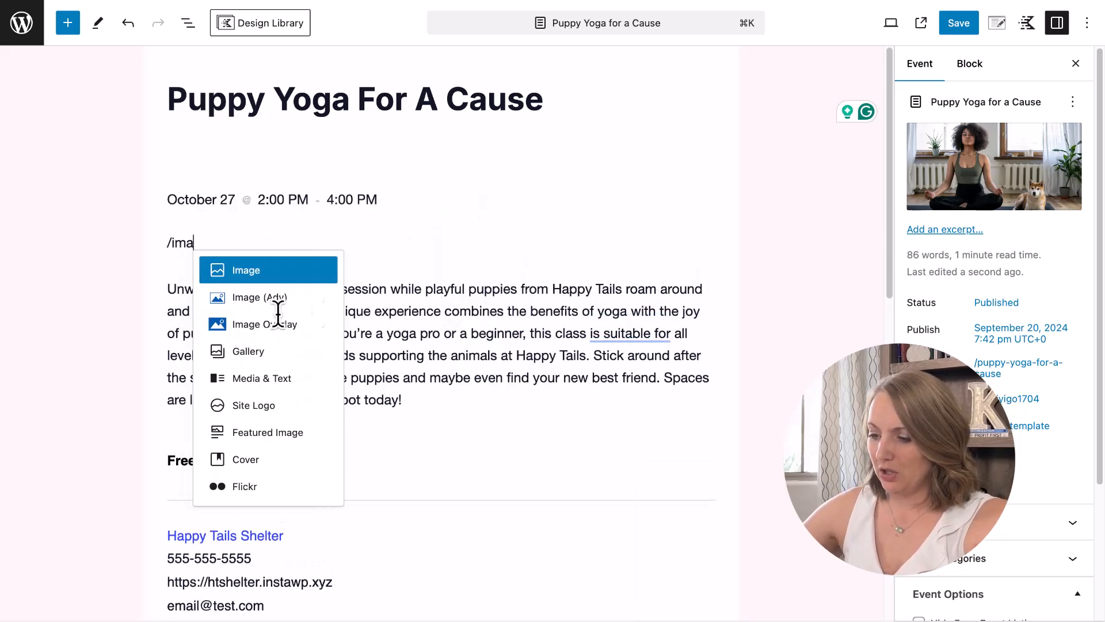
left_click(248, 299)
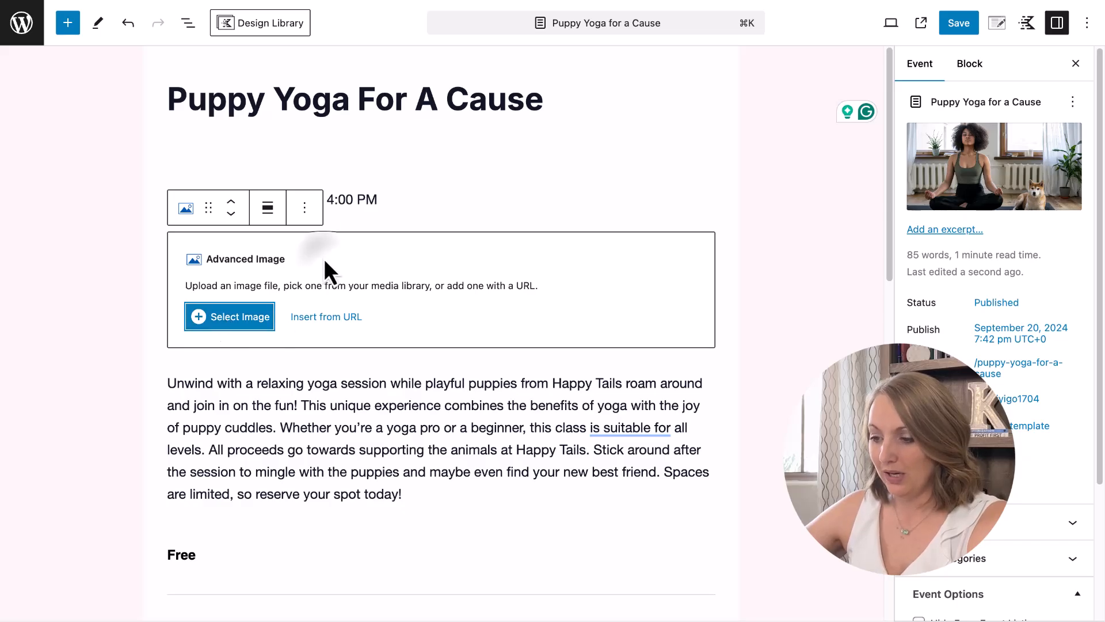
Enable Dynamic Image using Featured Image from Current Post, then save the event.
left_click(972, 69)
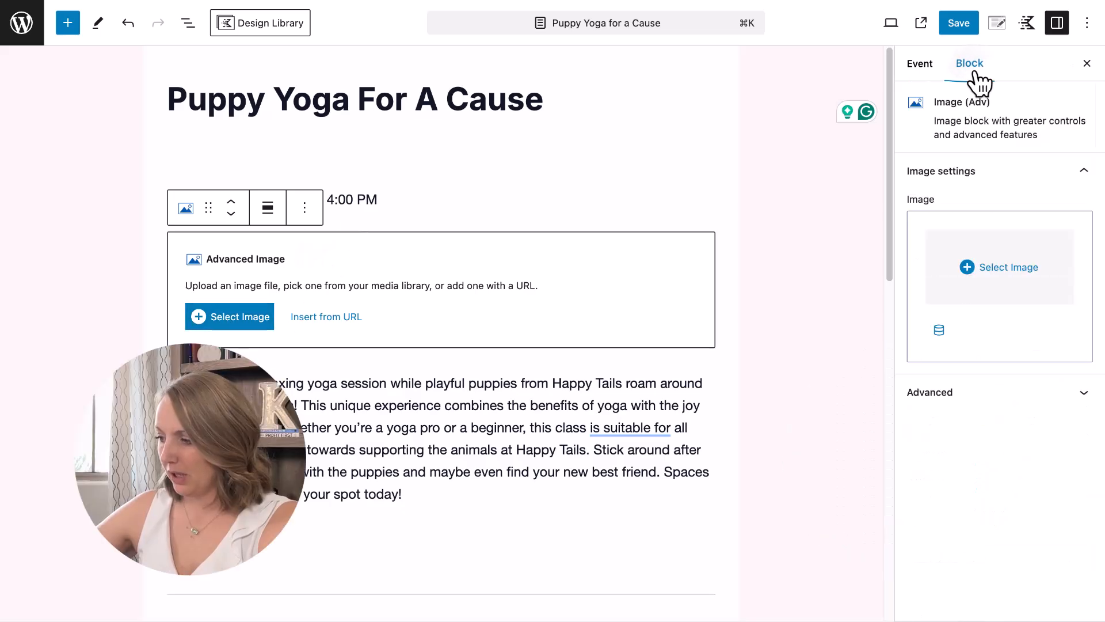
left_click(939, 330)
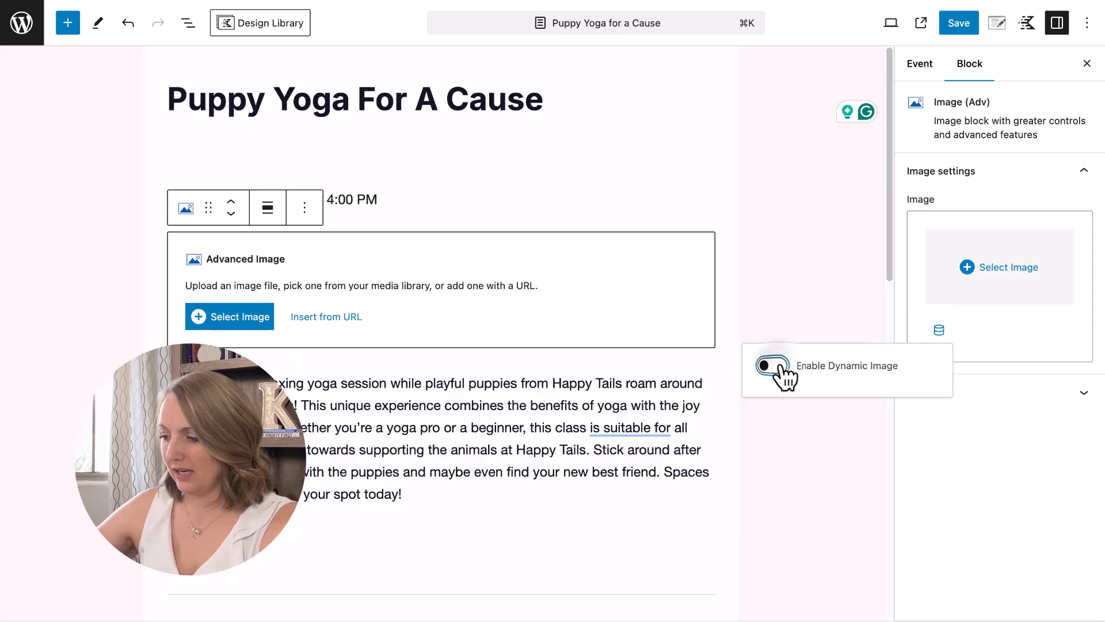
left_click(773, 366)
left_click(969, 260)
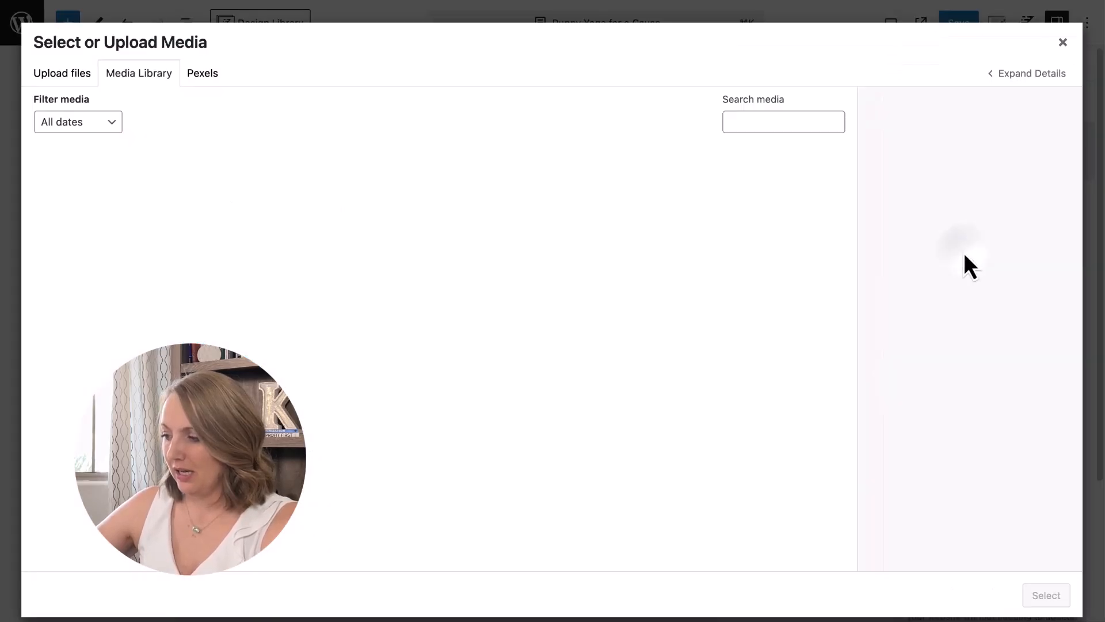
left_click(1063, 42)
left_click(924, 284)
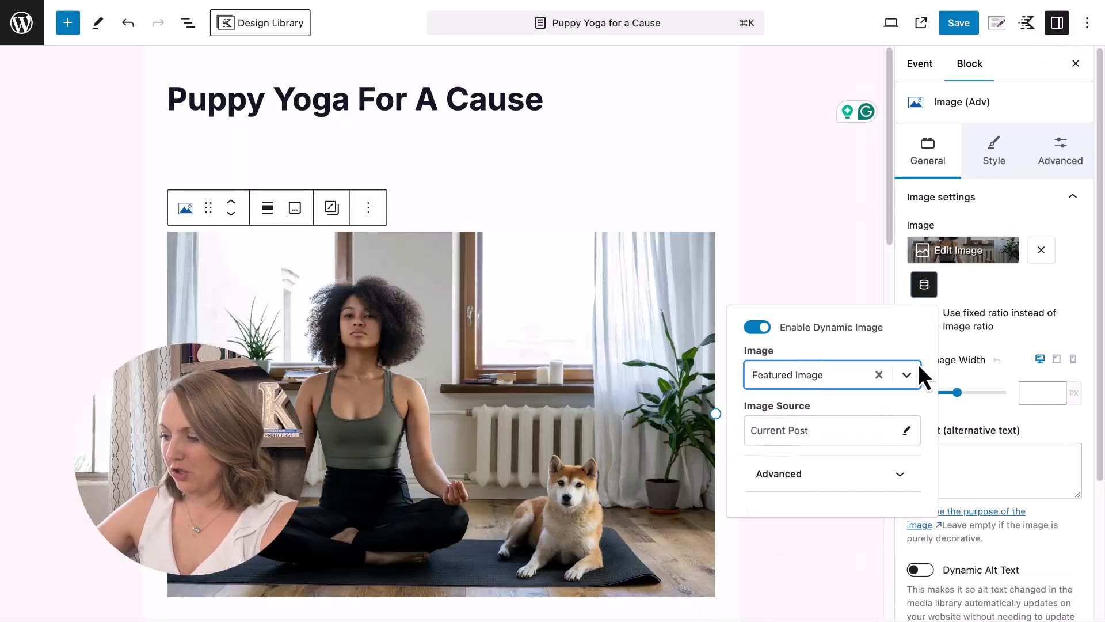
left_click(587, 196)
left_click(632, 120)
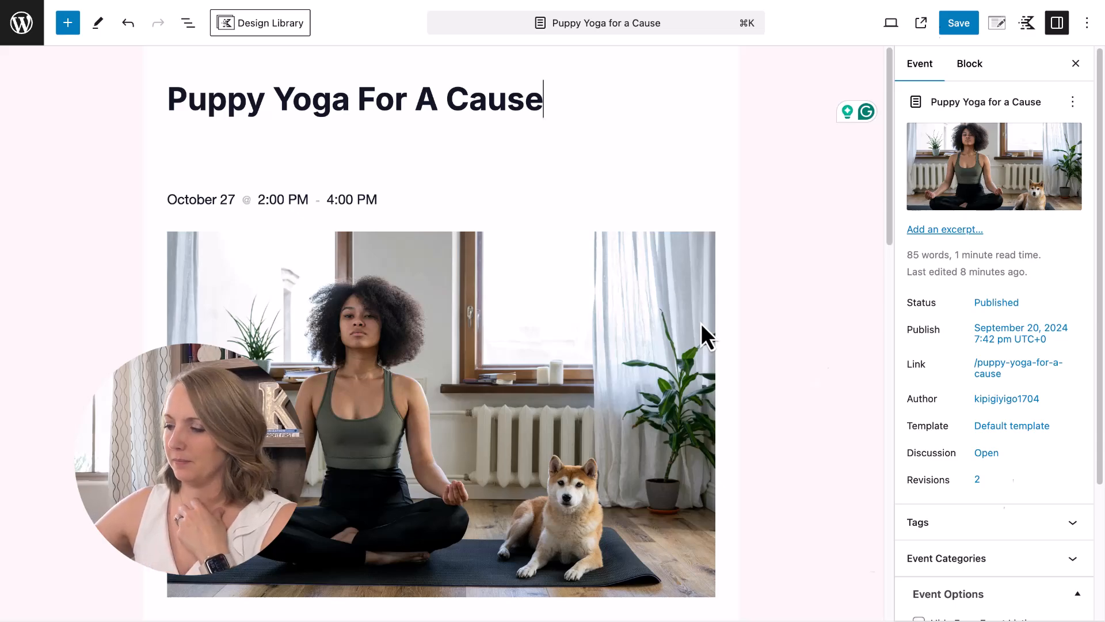
left_click(952, 22)
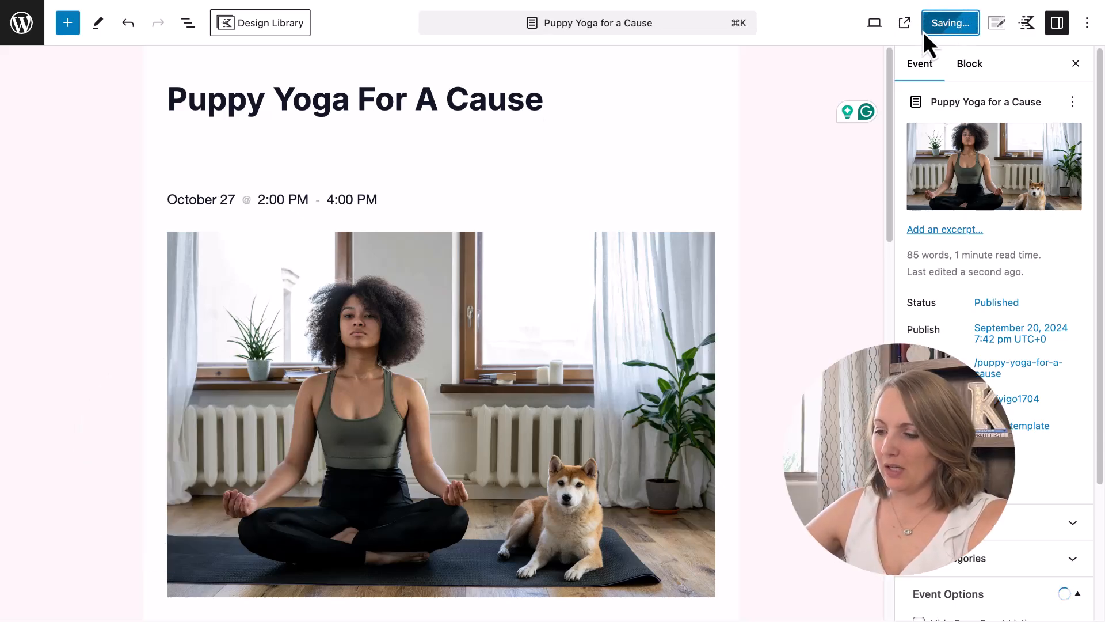
left_click(436, 247)
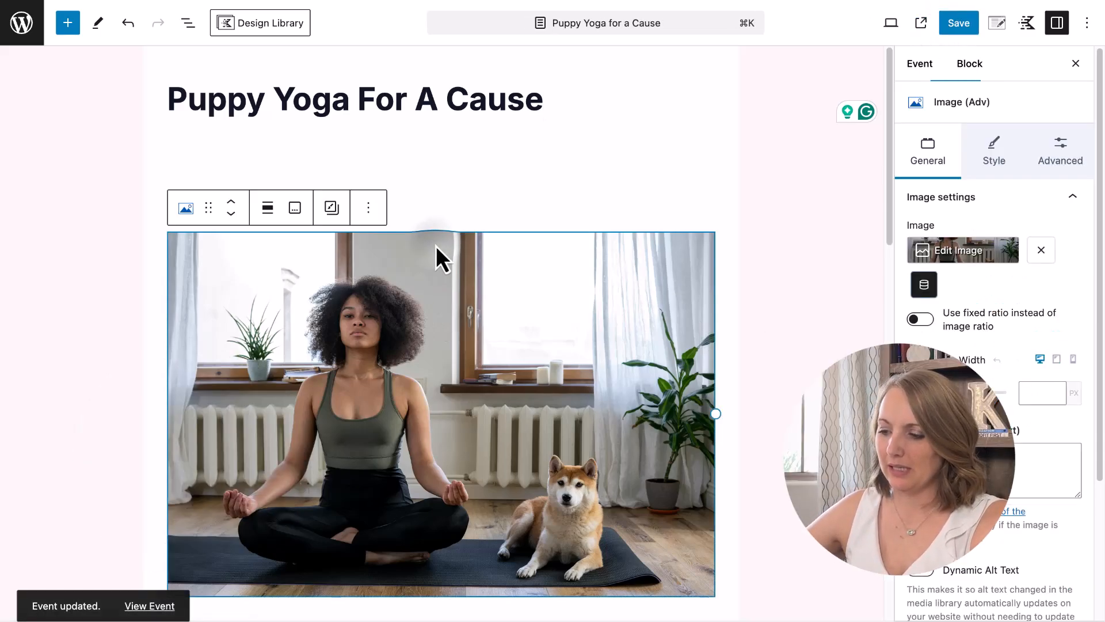
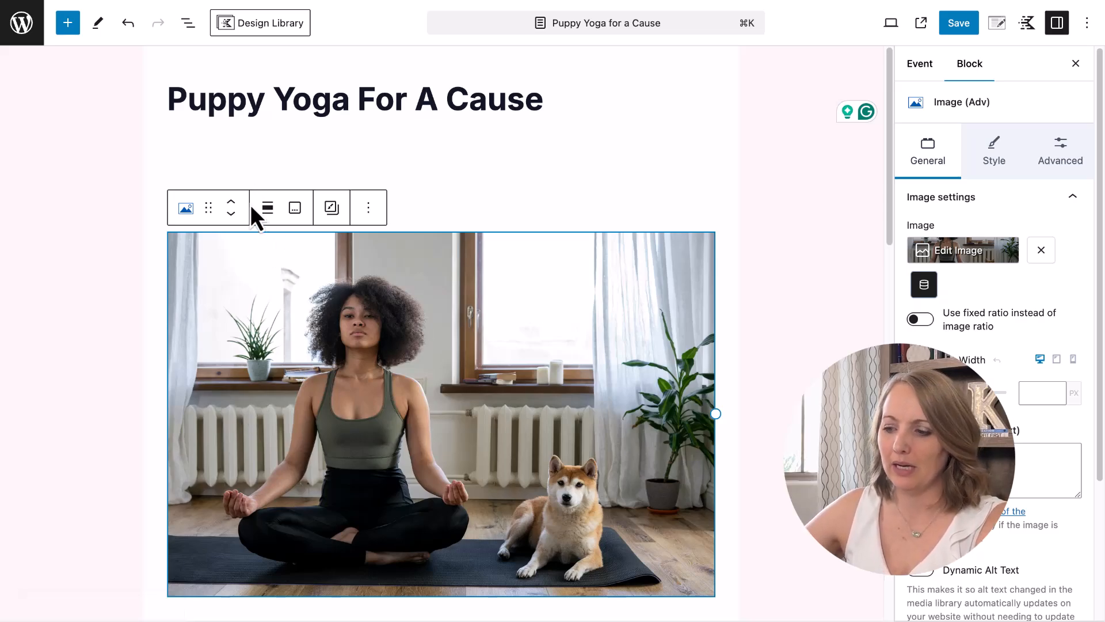
Copy the Puppy Yoga event's Image (Adv) block and leave the editor for the admin area.
left_click(370, 209)
left_click(383, 260)
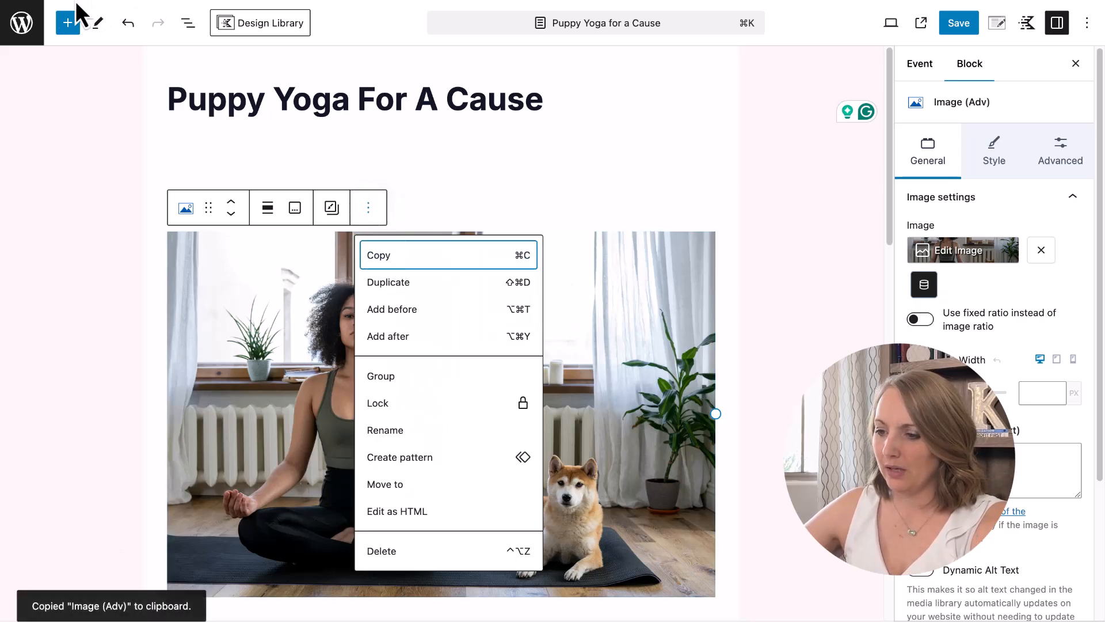
left_click(20, 32, "super")
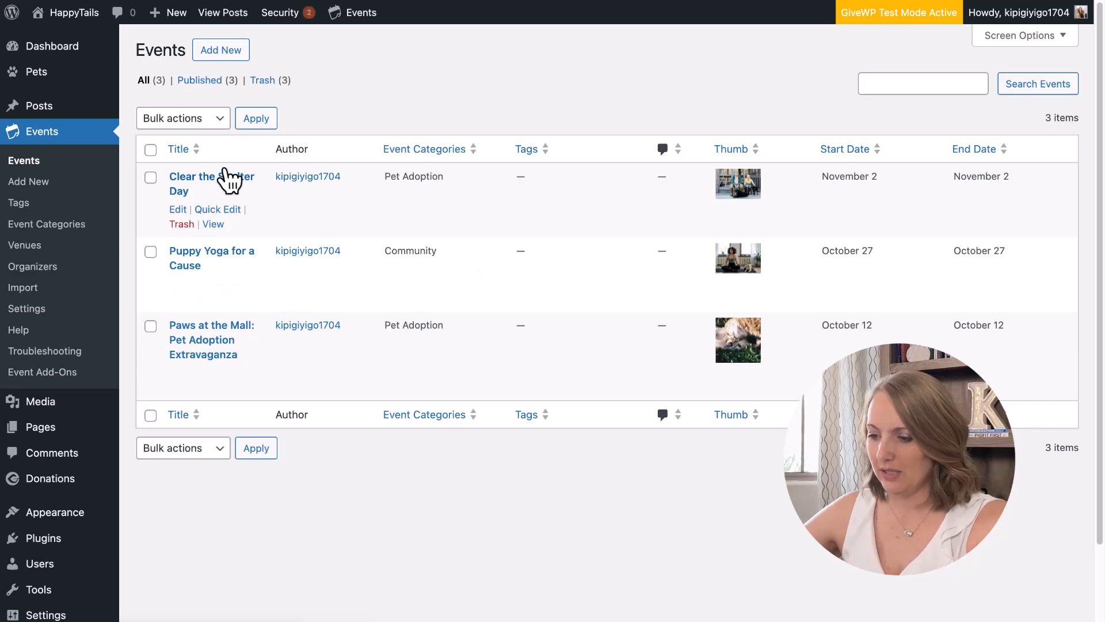
Paste the event photo block below the date in Clear the Shelter Day and save it.
left_click(186, 207)
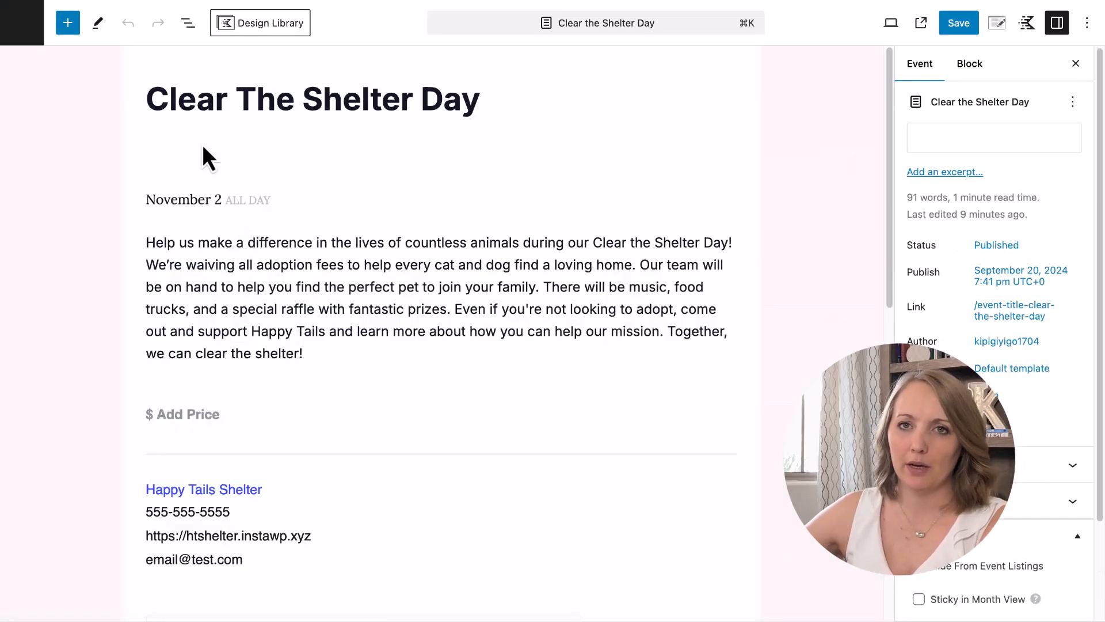
left_click(329, 343)
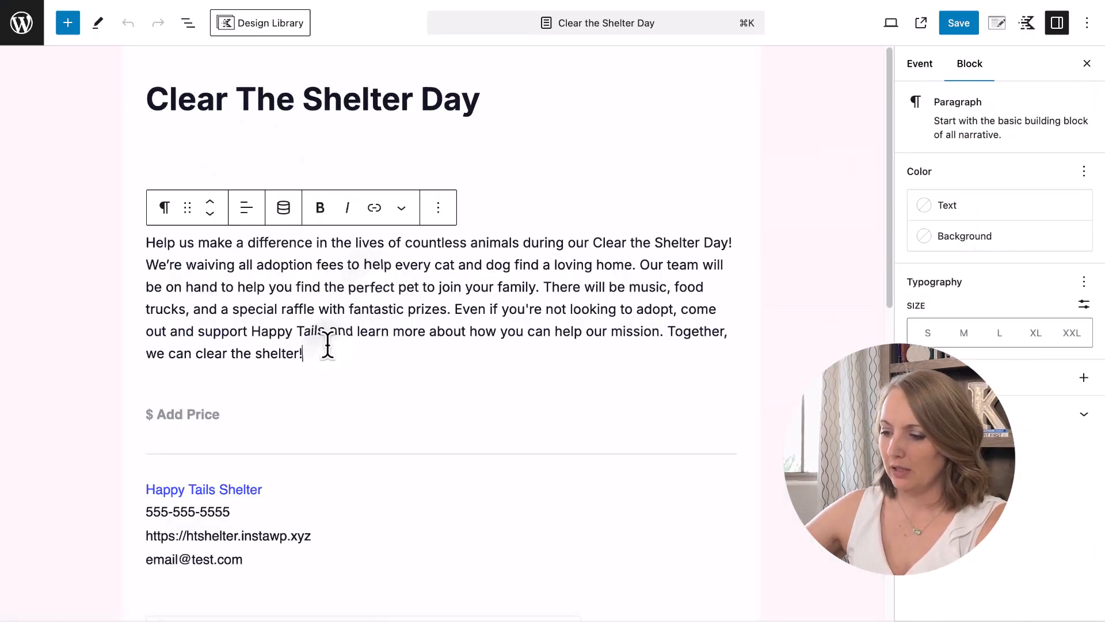
left_click(556, 204)
left_click(228, 150)
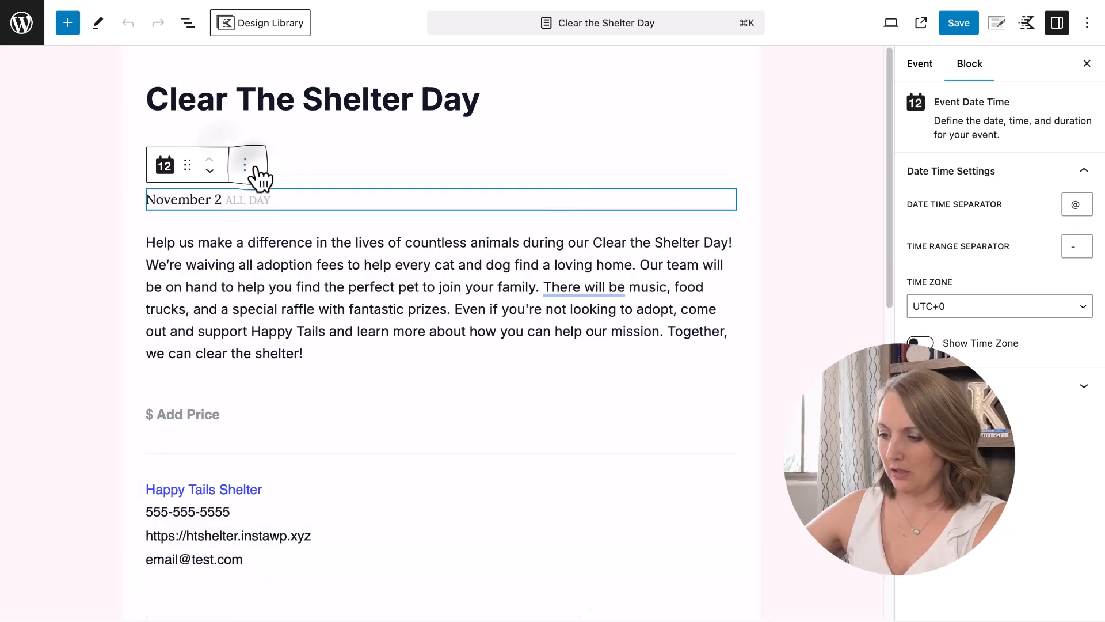
left_click(246, 165)
left_click(291, 292)
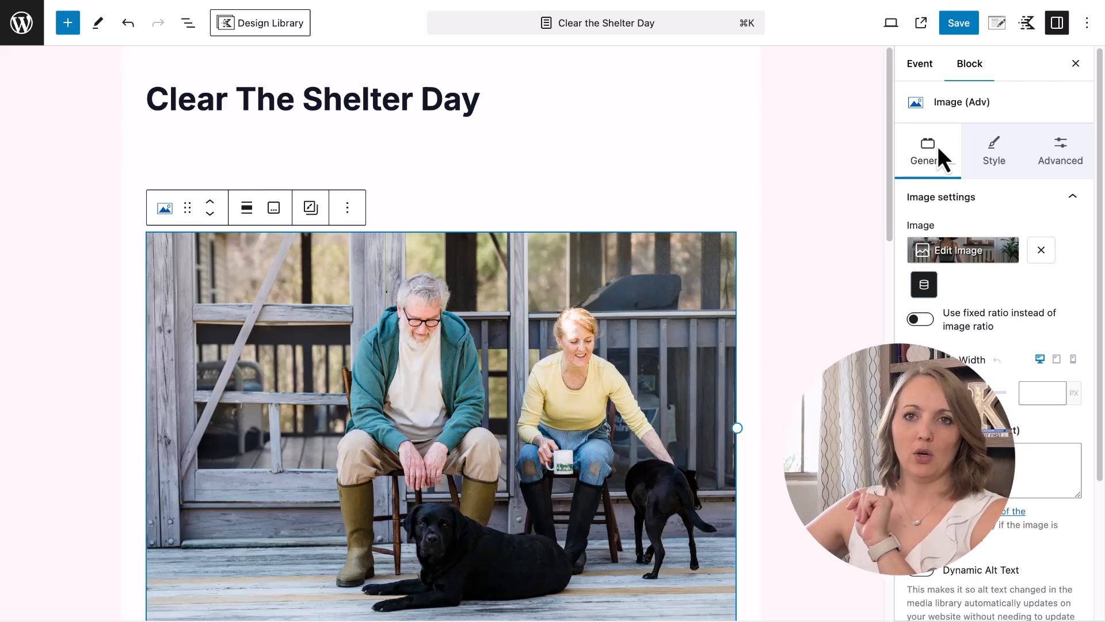
left_click(959, 22)
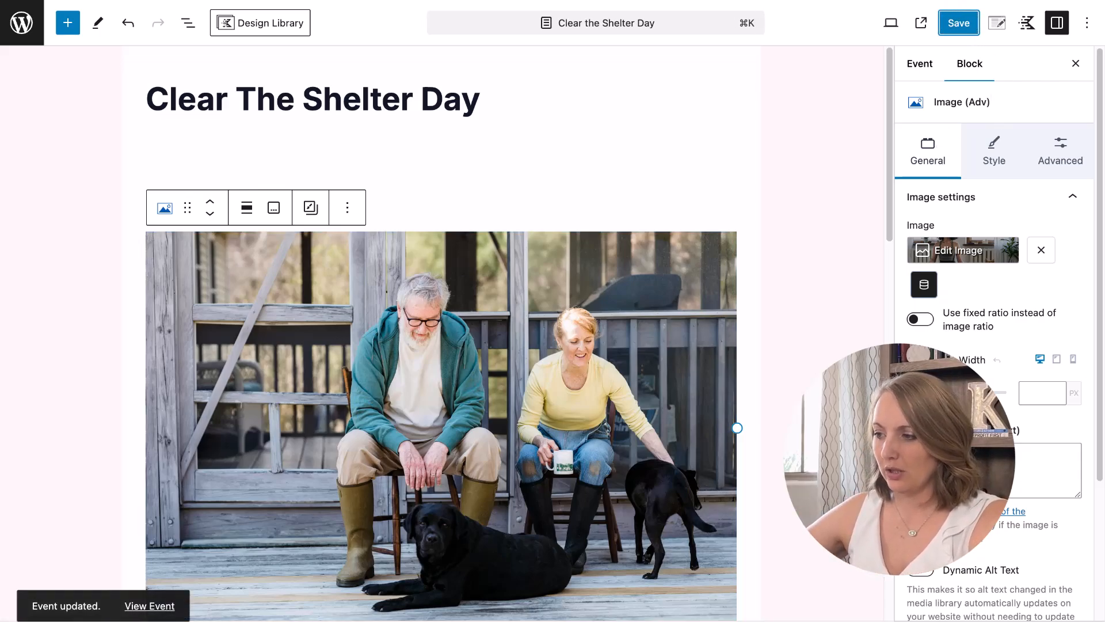
Add the event photo block below the date in Paws at the Mall and save it.
left_click(22, 23)
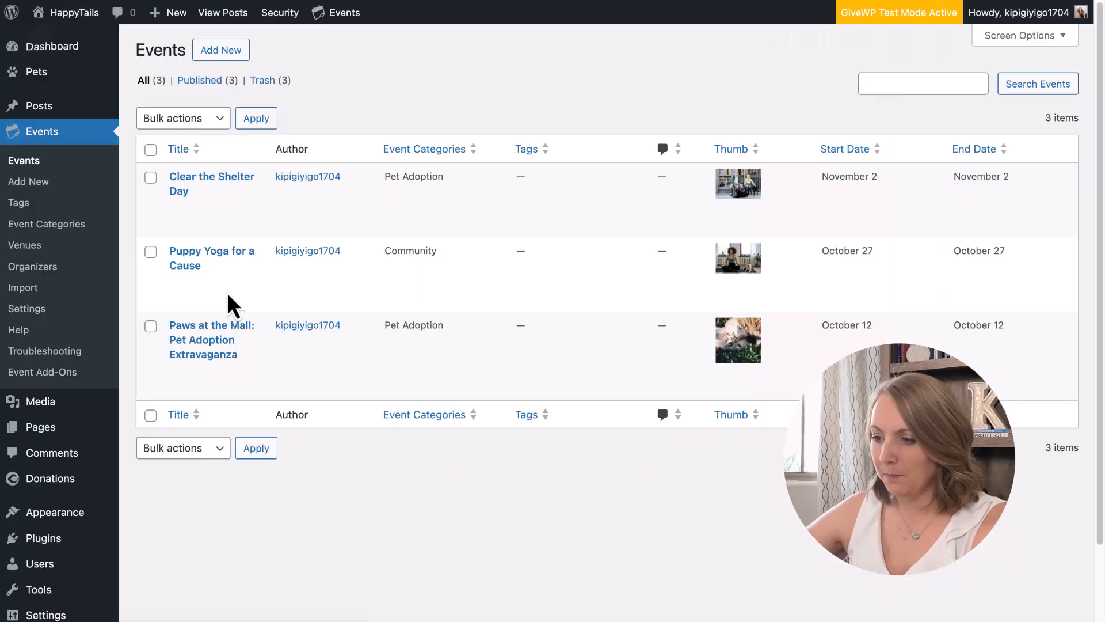
left_click(178, 371)
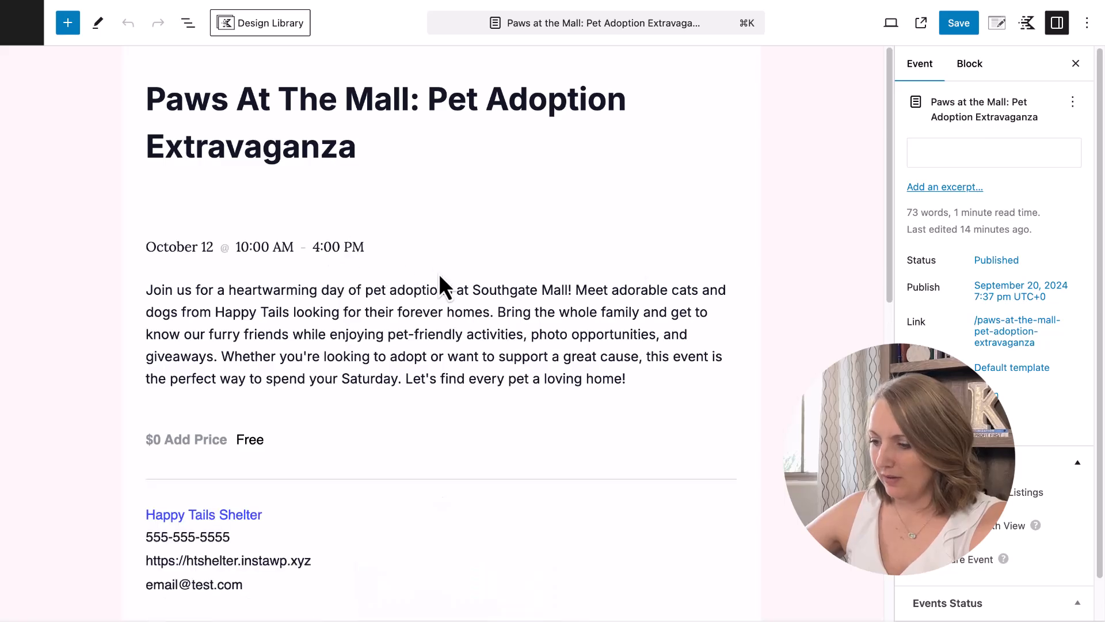
left_click(408, 248)
left_click(244, 190)
left_click(292, 334)
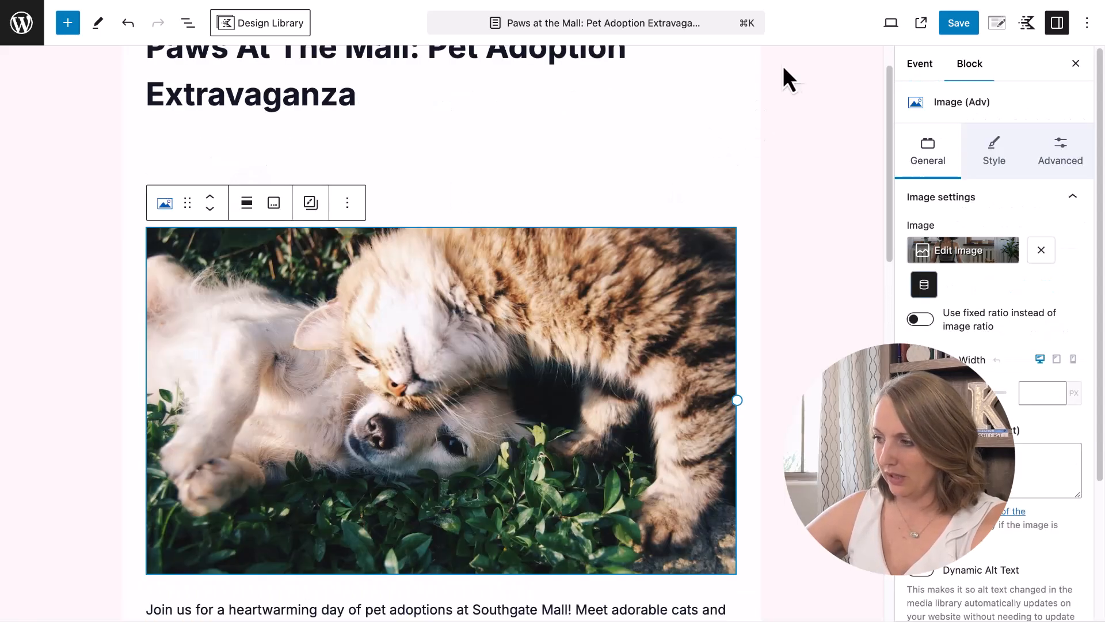
left_click(956, 26)
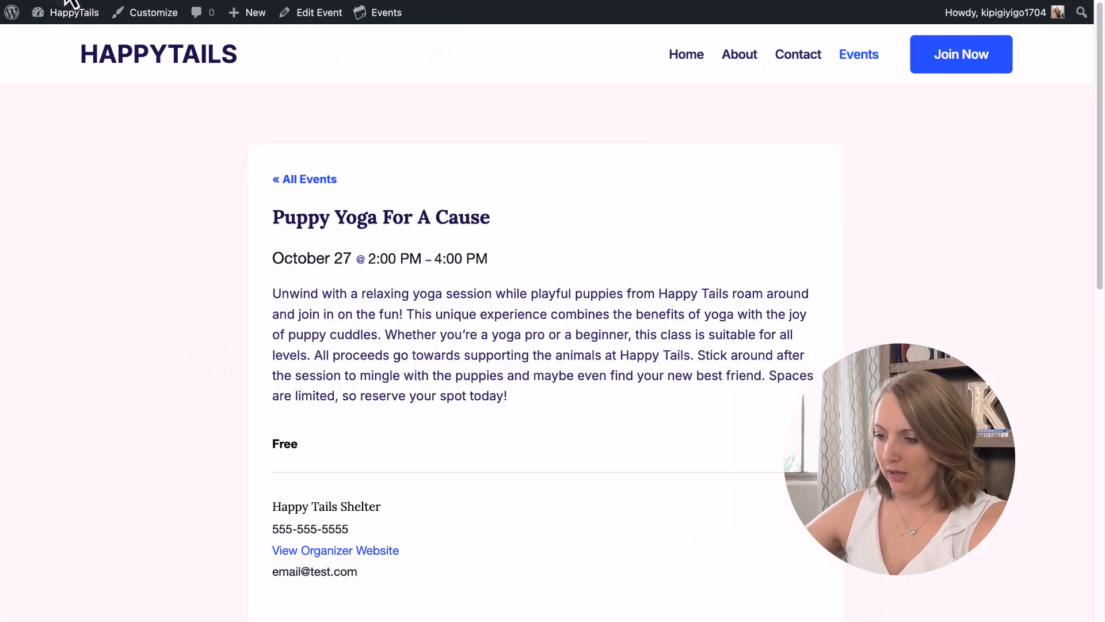
scroll(695, 223, "down", 5)
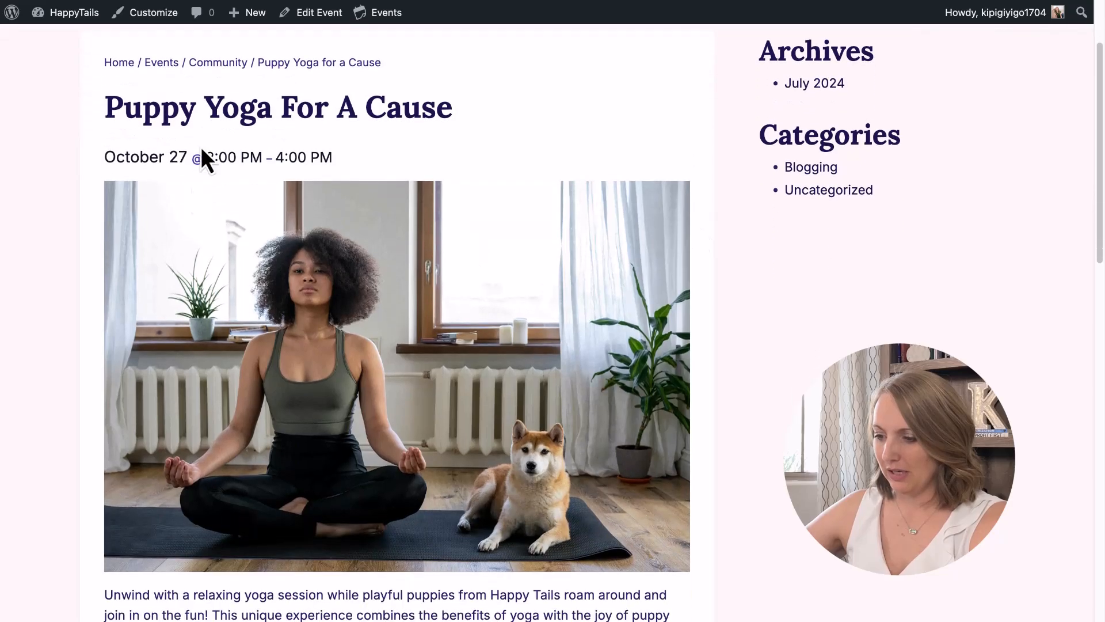
scroll(561, 381, "down", 10)
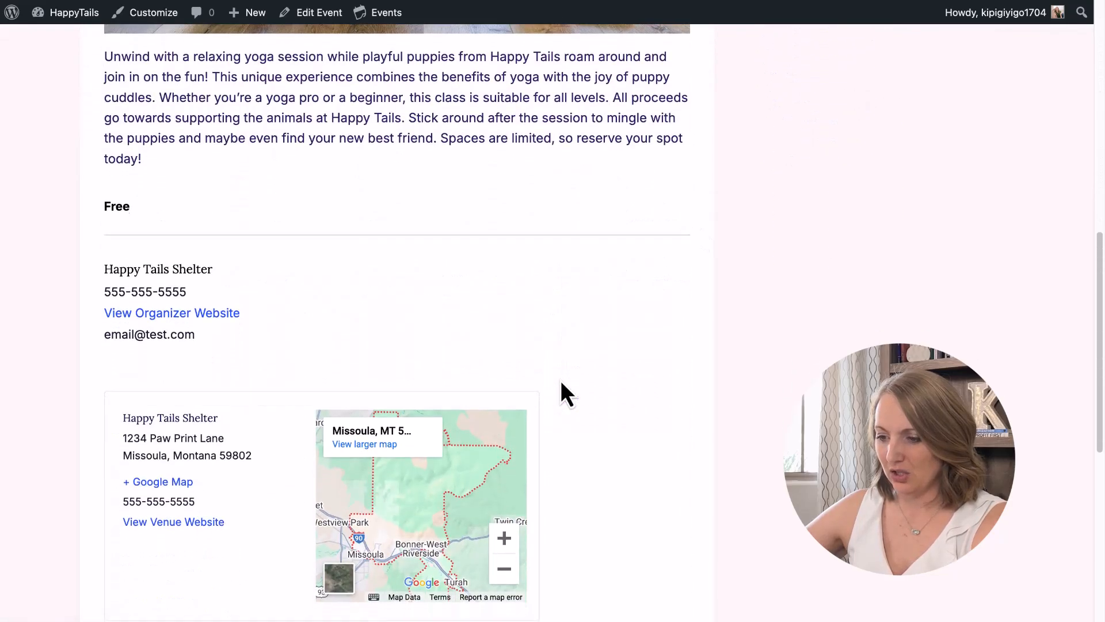
scroll(568, 394, "down", 2)
scroll(567, 394, "up", 5)
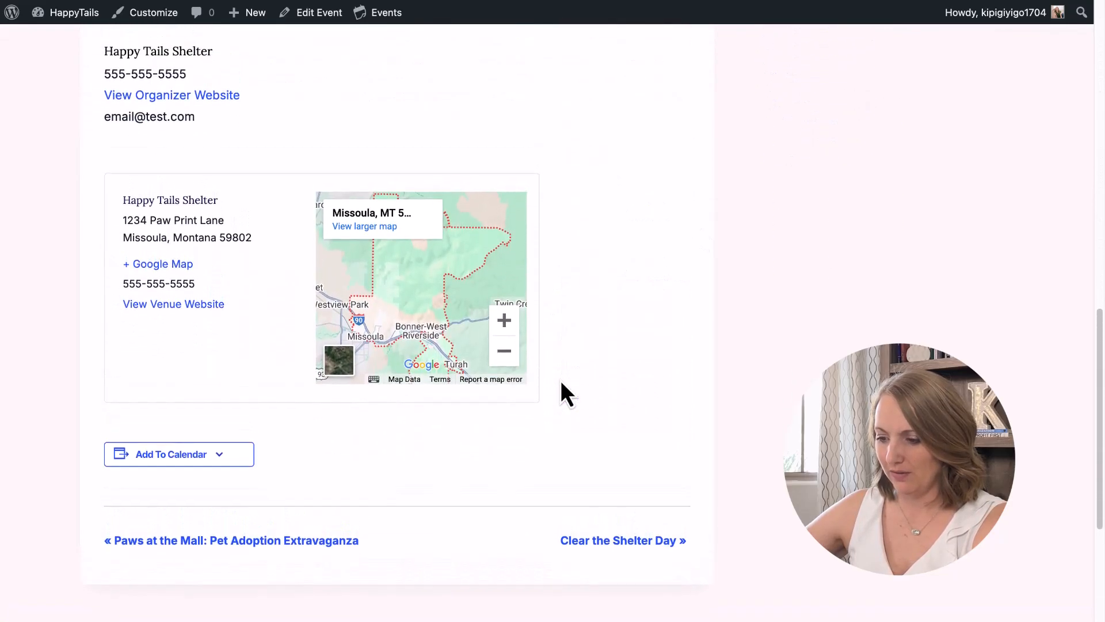
scroll(562, 383, "up", 10)
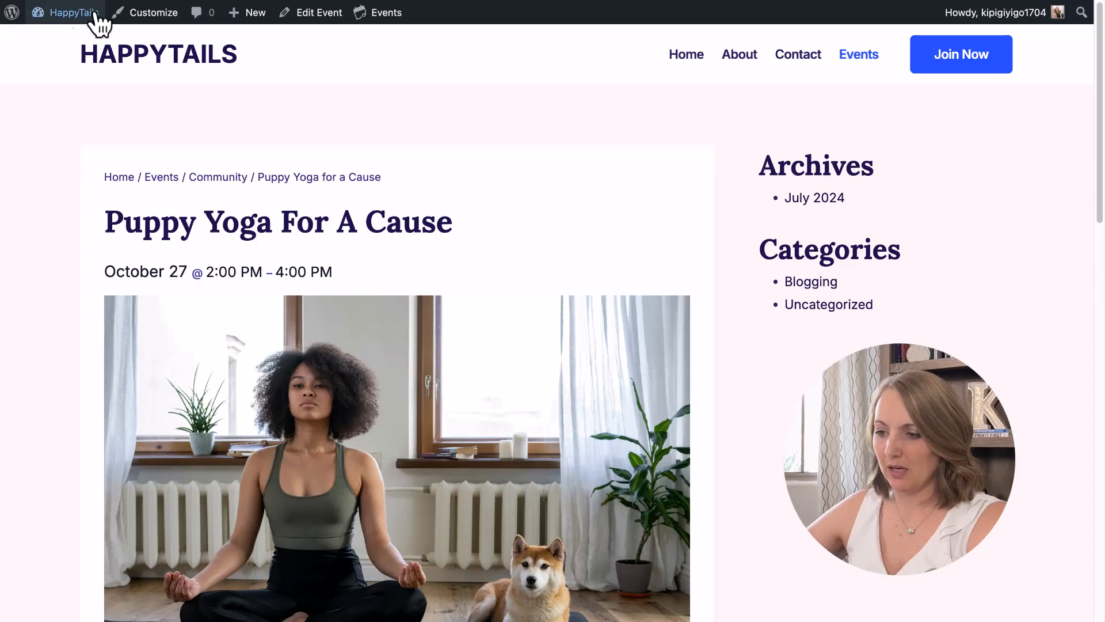
Open the Widgets editor from the dashboard and dismiss the block widgets welcome guide.
mouse_move(80, 18)
left_click(74, 38)
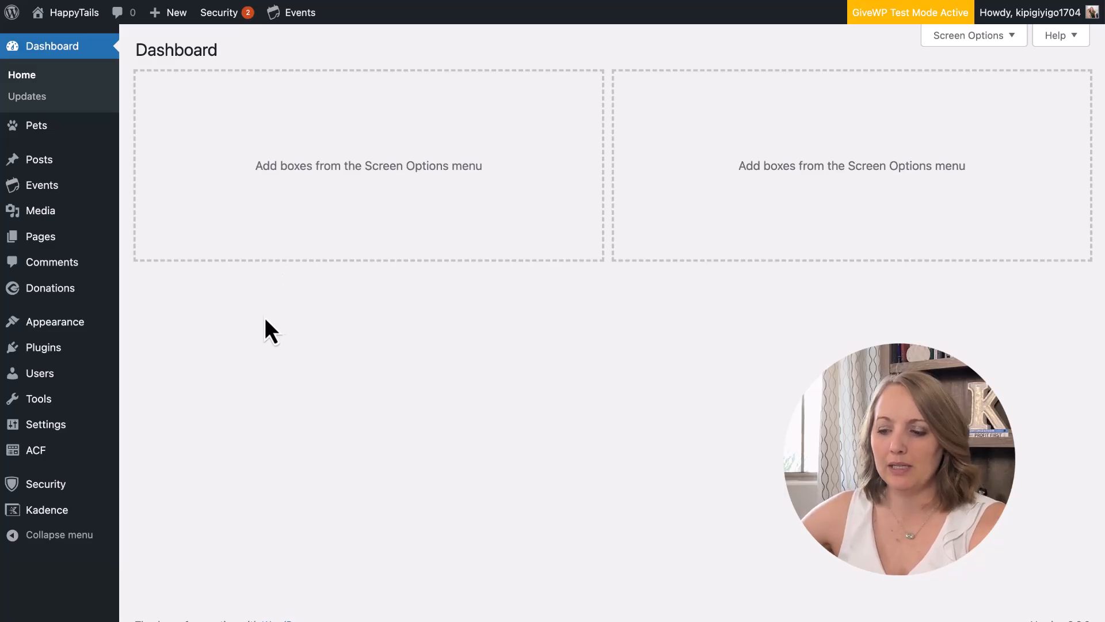
mouse_move(63, 326)
left_click(178, 389)
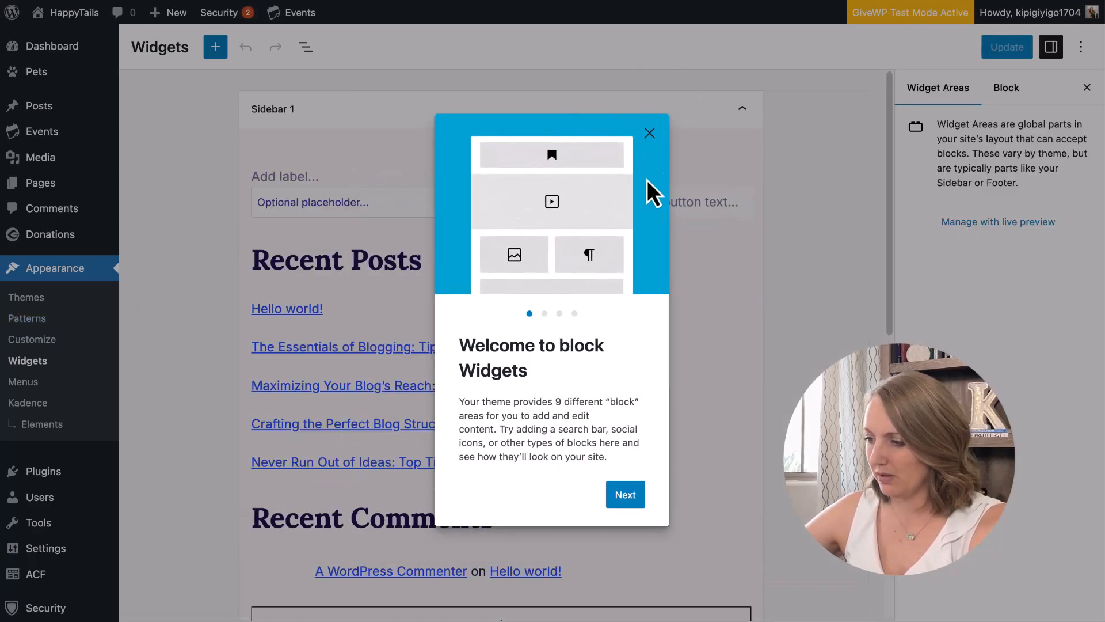
left_click(649, 133)
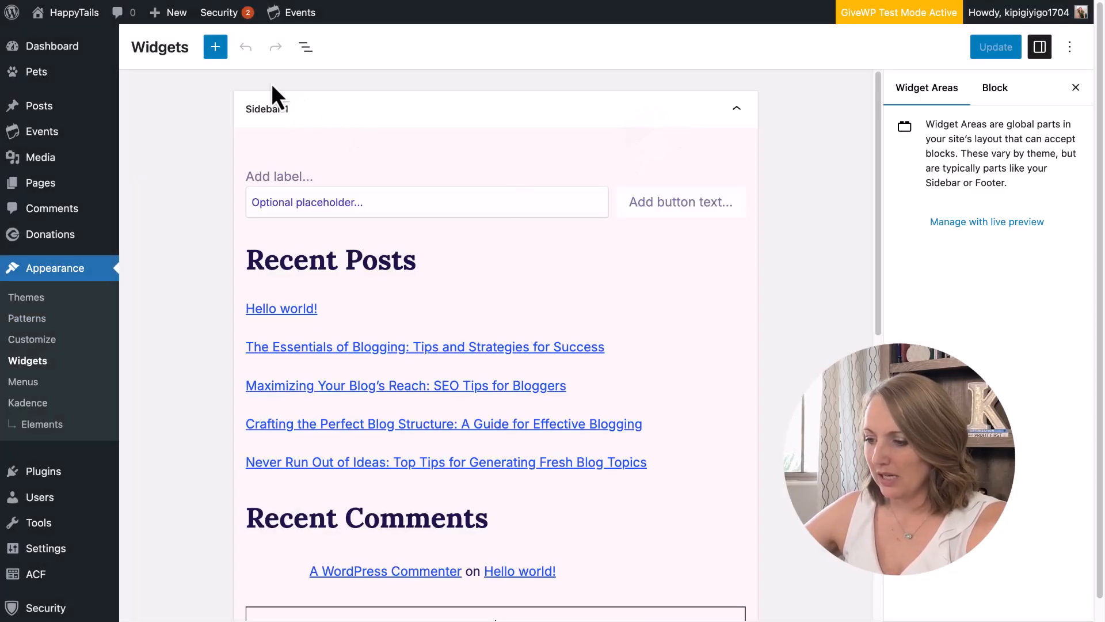
Delete the Archives and Categories widgets from Sidebar 2 and update the widgets.
scroll(464, 464, "down", 7)
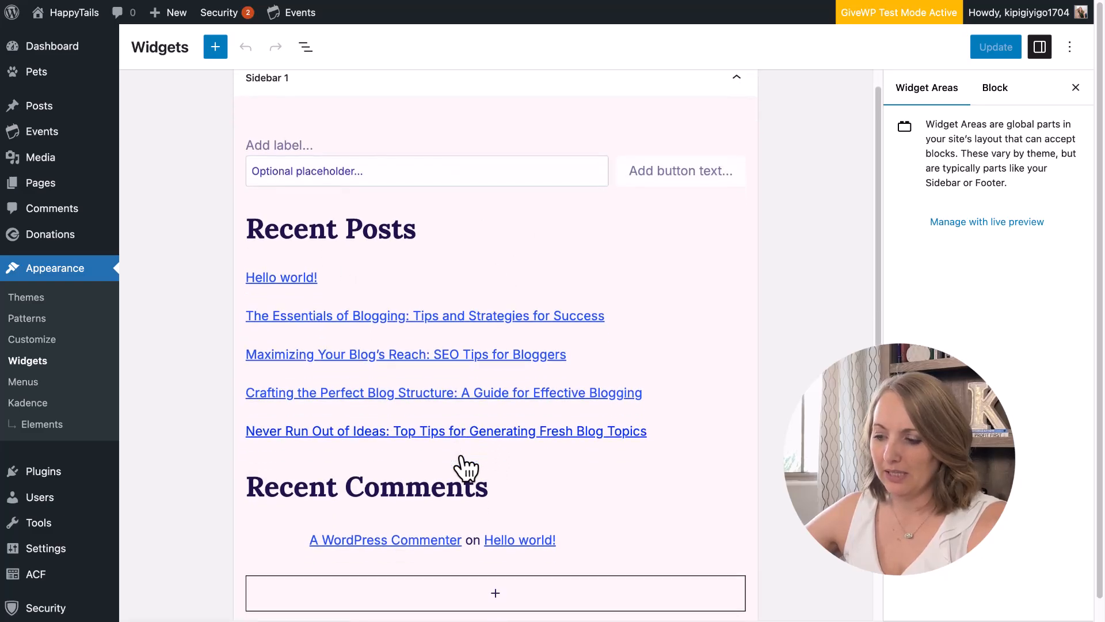
scroll(442, 228, "down", 2)
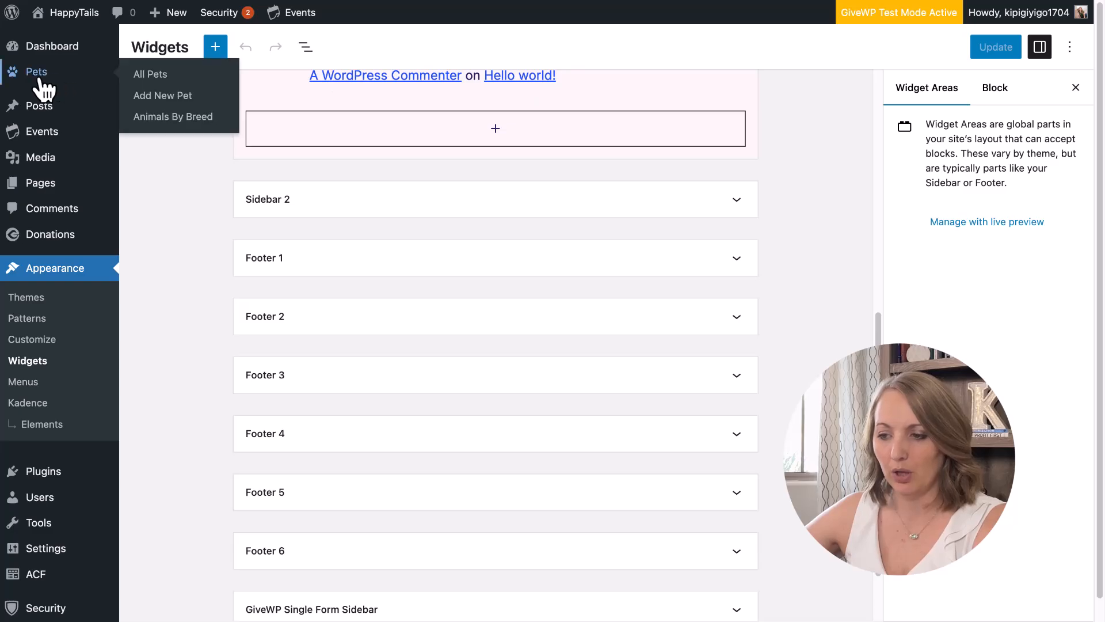
left_click(371, 205)
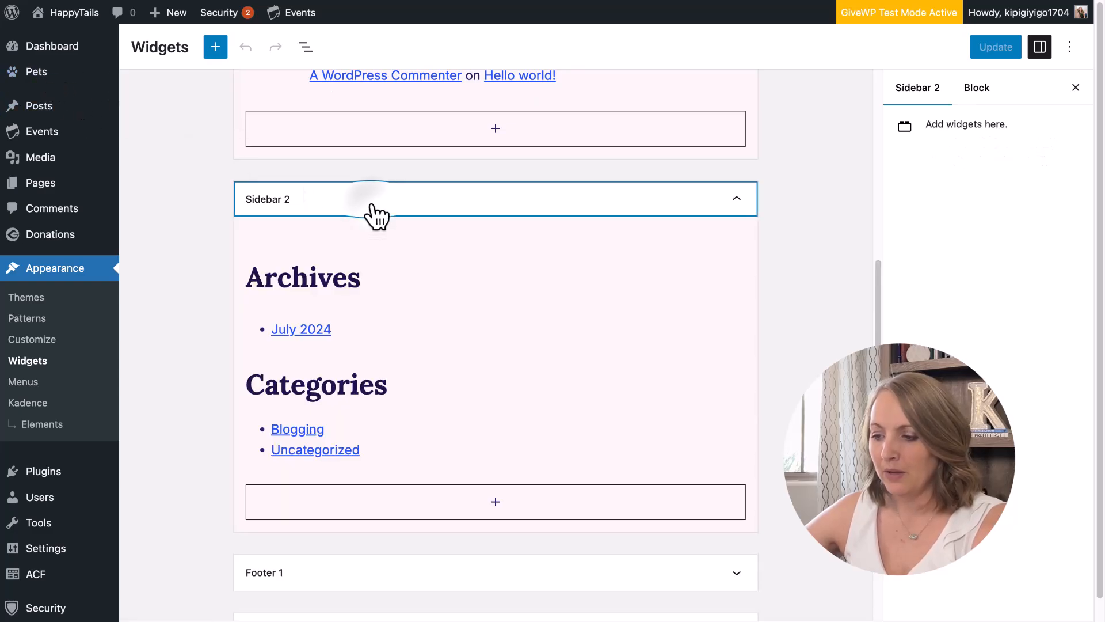
left_click(247, 274)
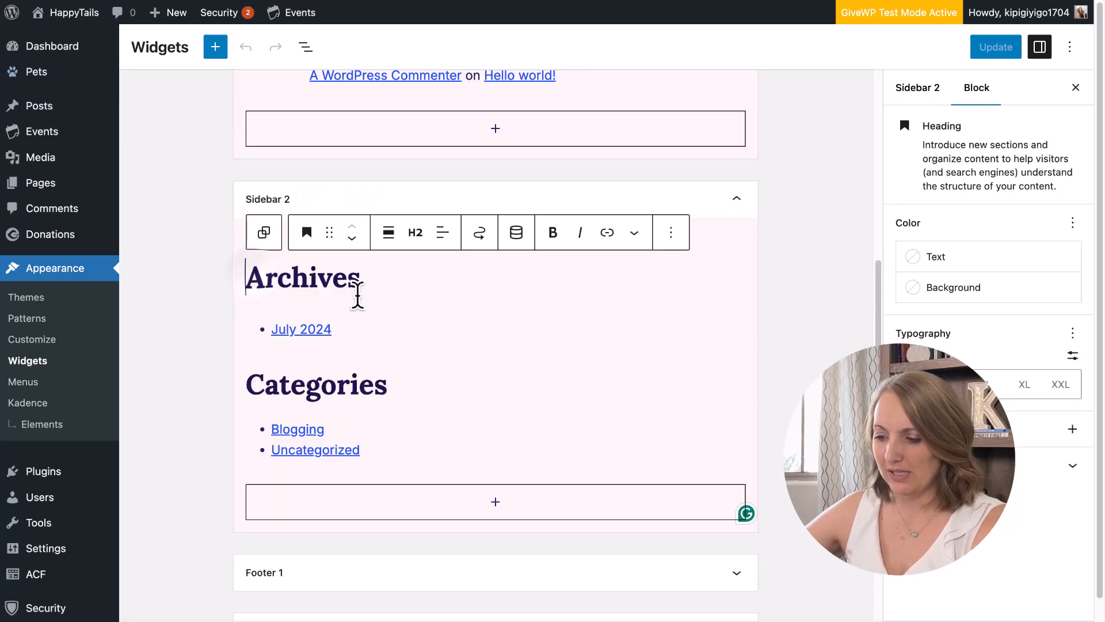
left_click(371, 451, "shift")
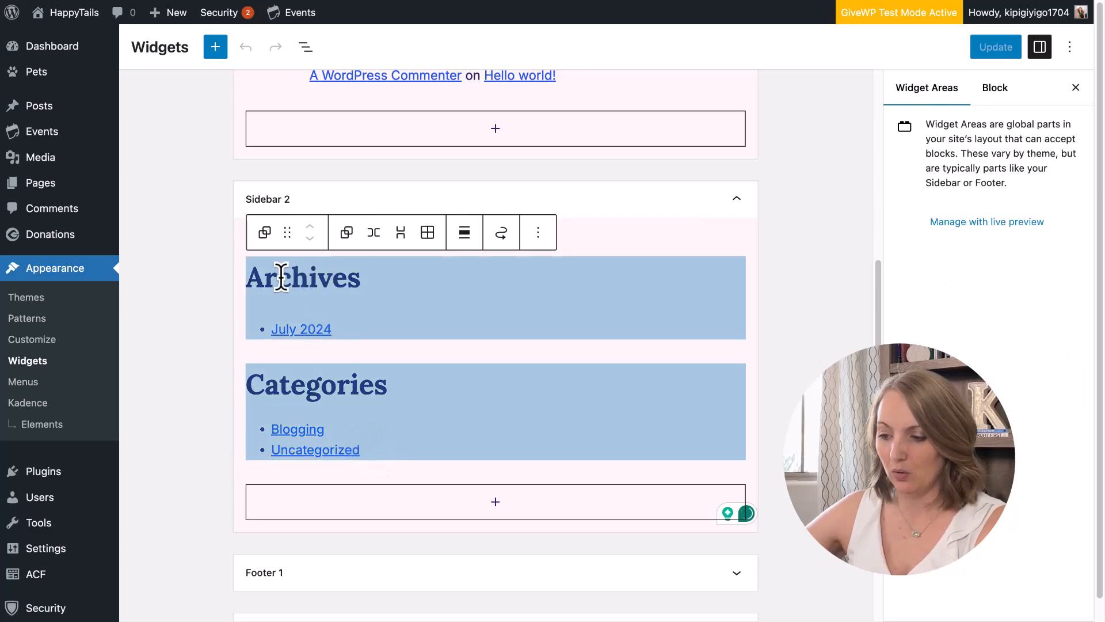
left_click(538, 233)
left_click(577, 540)
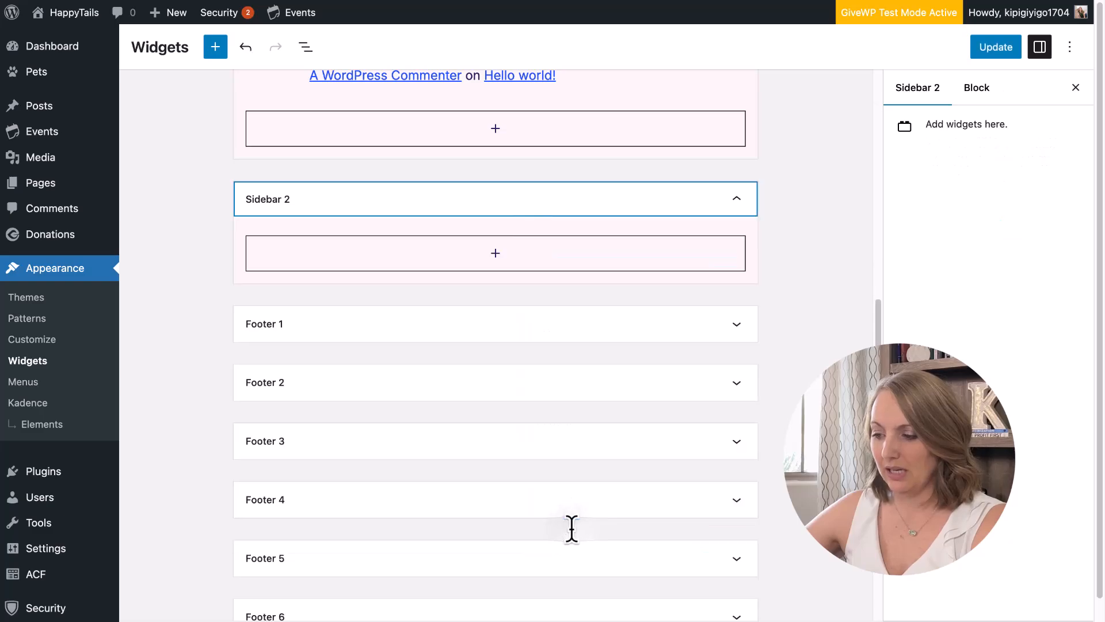
left_click(994, 48)
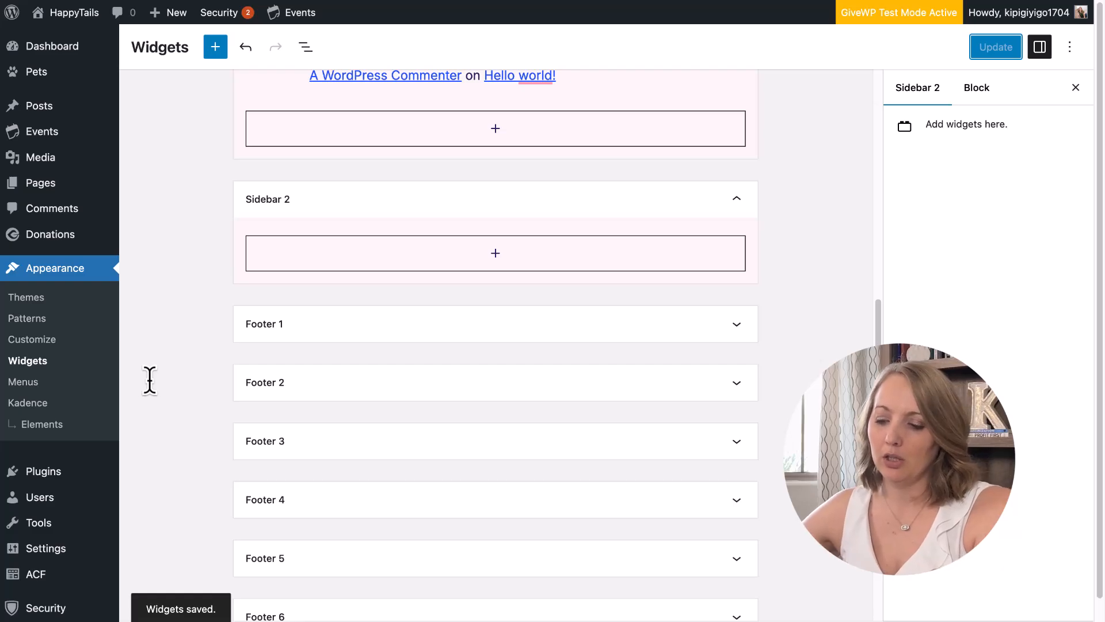
scroll(66, 413, "down", 2)
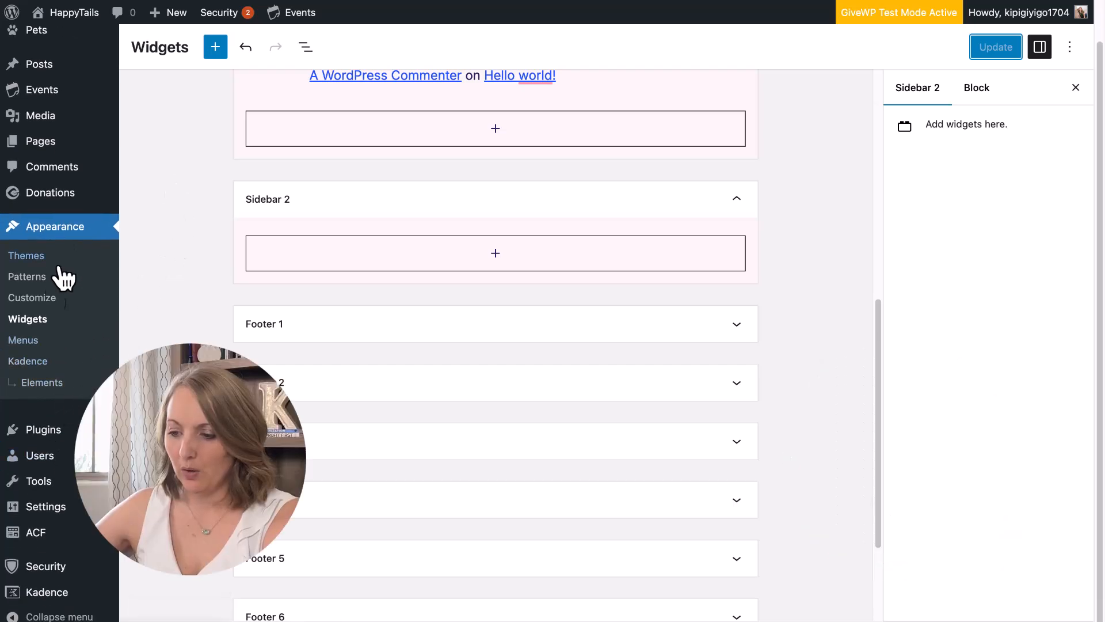
Open the Pet Profile (Single Pet Template) element from the Kadence Elements list.
left_click(38, 383)
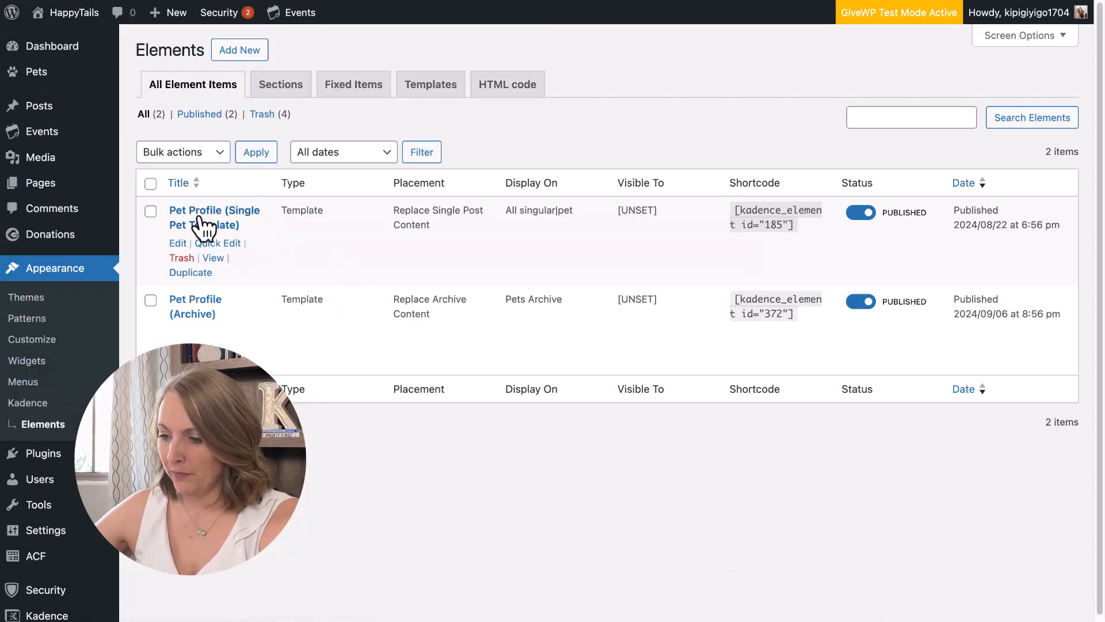
left_click(177, 243)
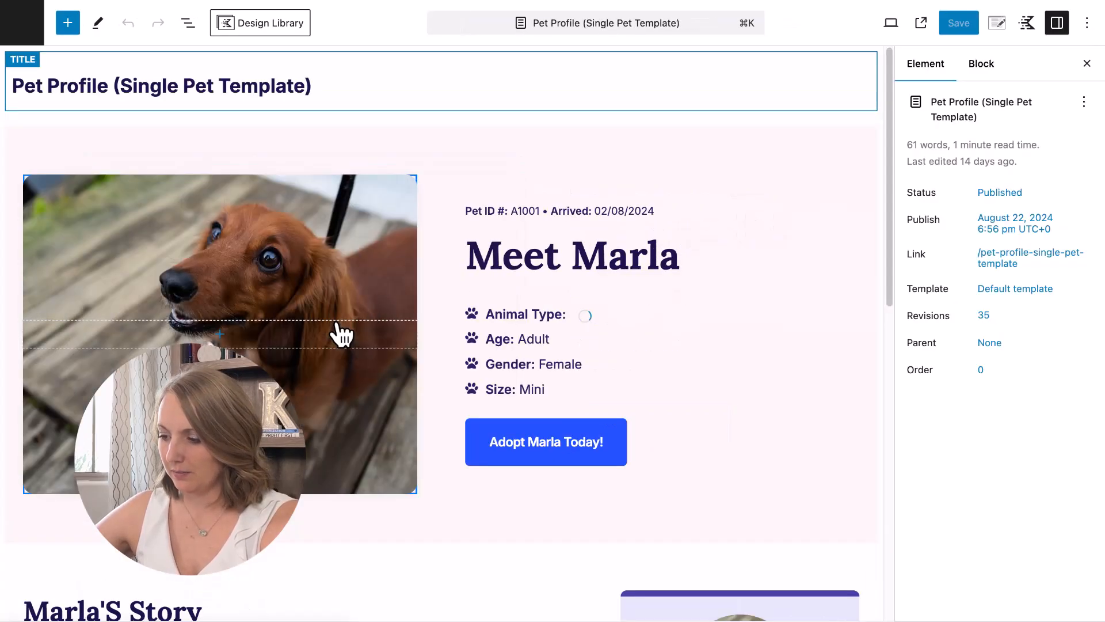
scroll(541, 305, "down", 5)
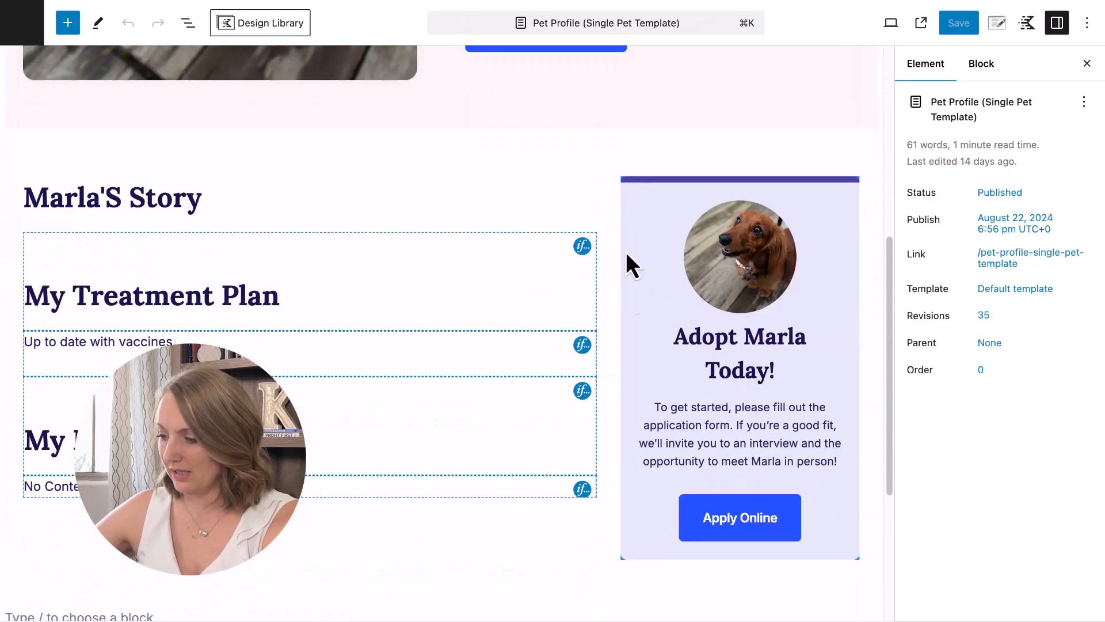
scroll(766, 457, "down", 5)
scroll(757, 452, "up", 8)
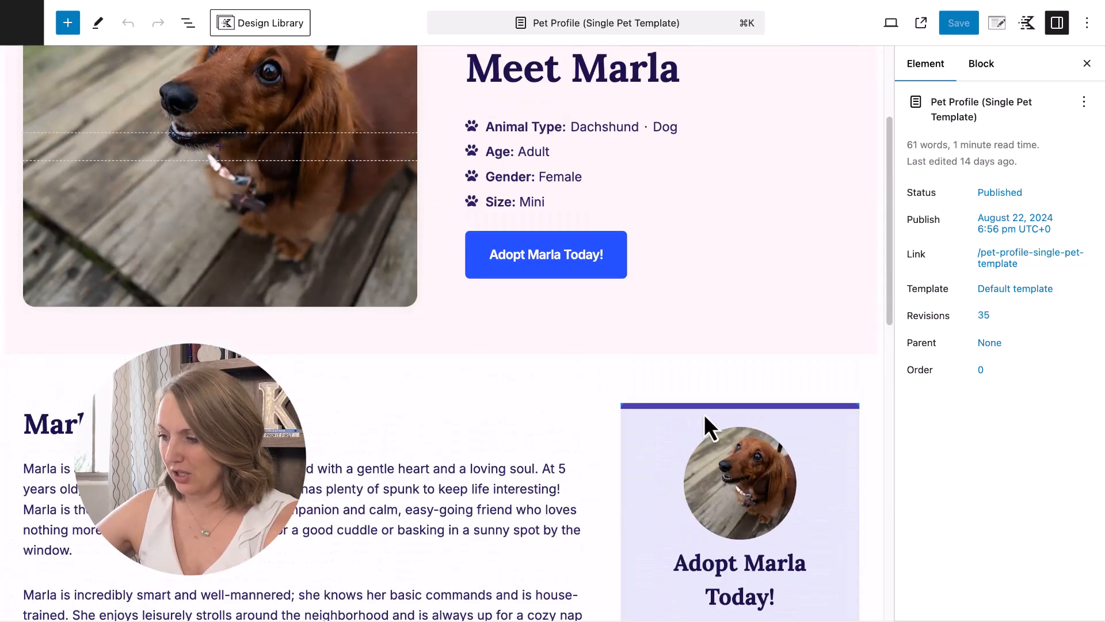
scroll(703, 413, "down", 2)
Copy the Adopt Marla section and return to the Elements list.
left_click(657, 321)
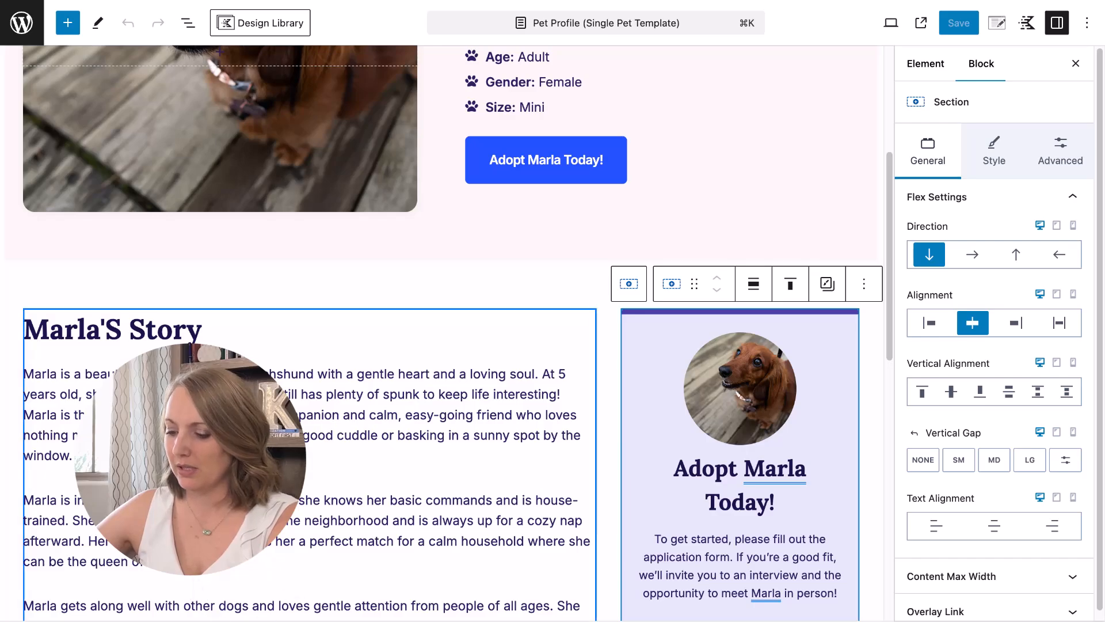
left_click(864, 284)
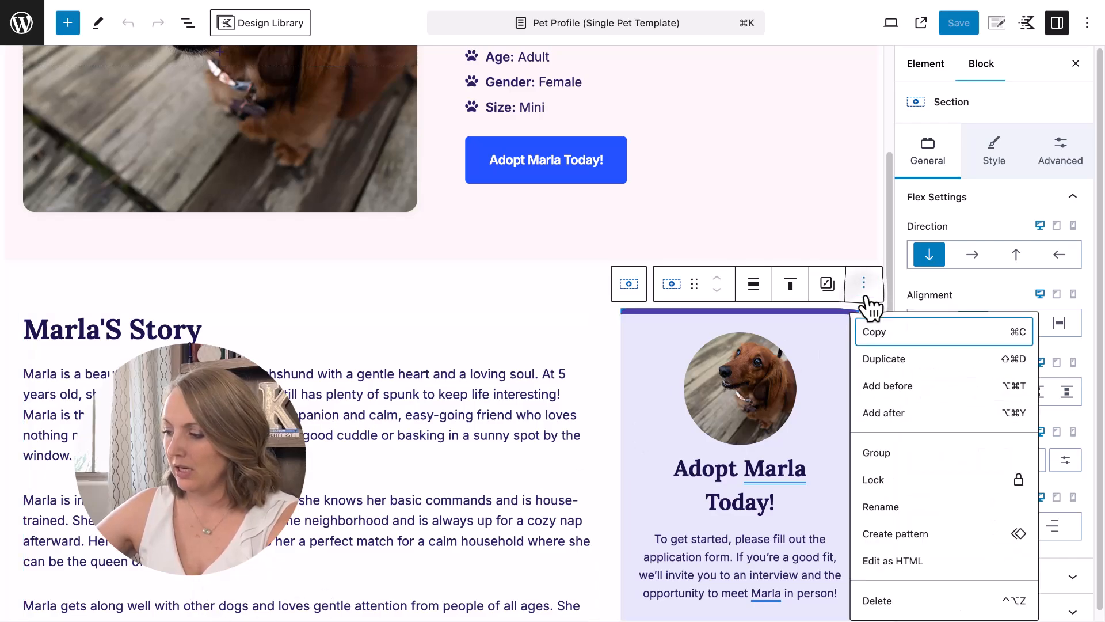
left_click(902, 340)
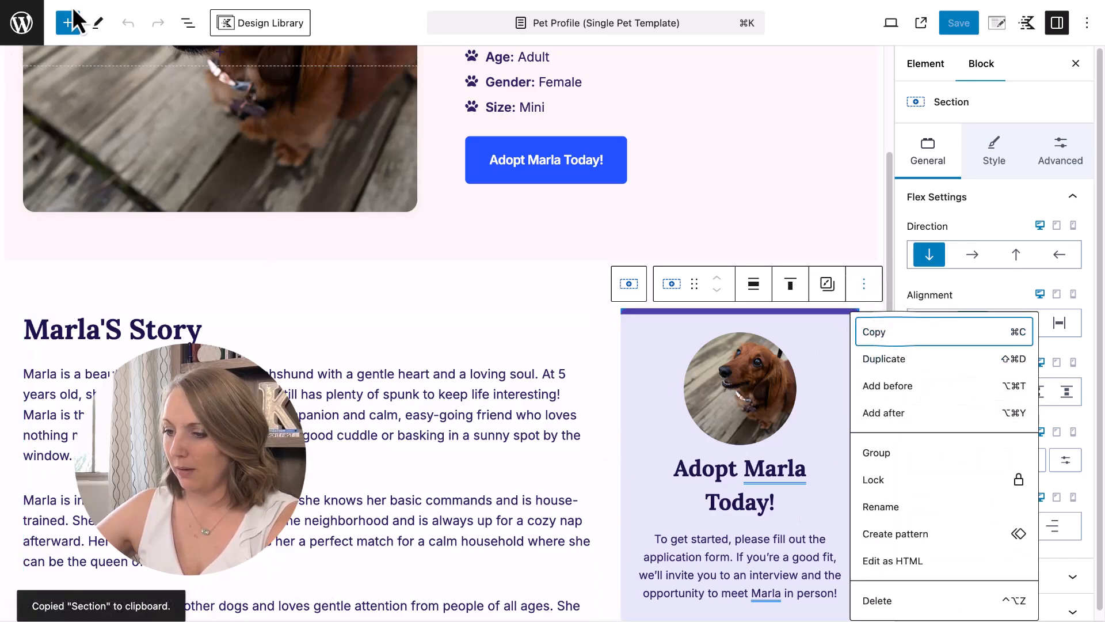
left_click(21, 22)
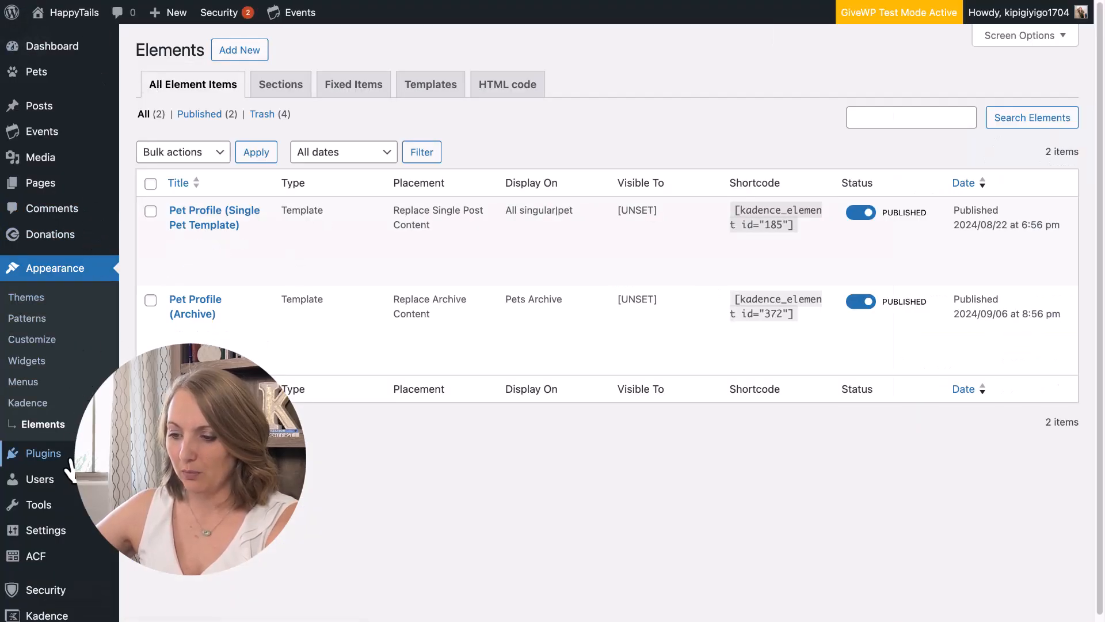
Paste the copied Adopt Marla section into Sidebar 2 through a new paragraph block.
left_click(31, 361)
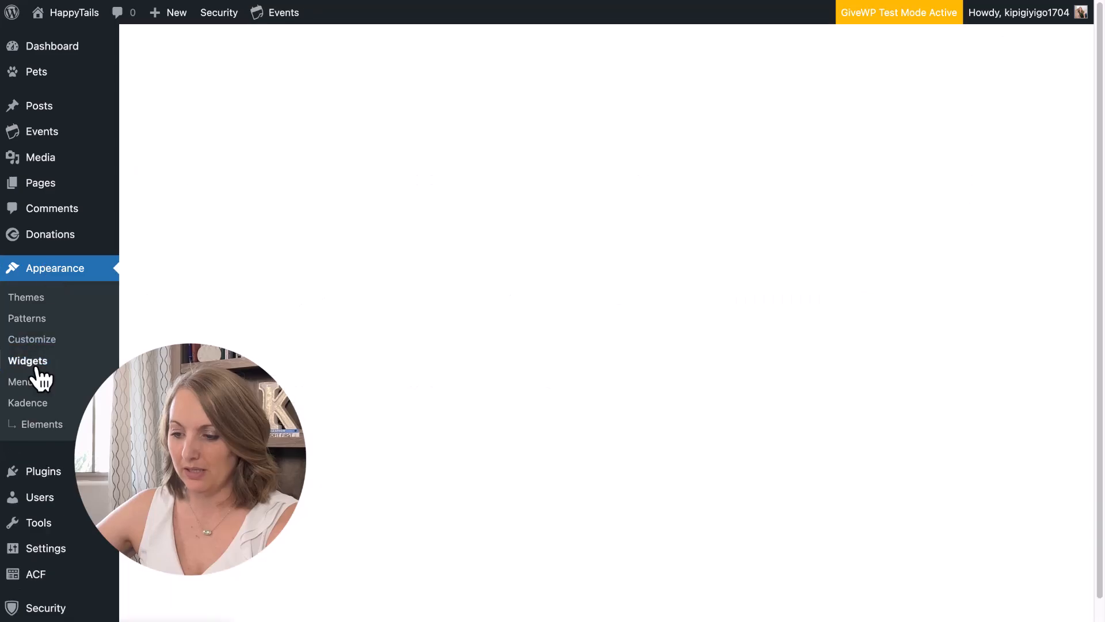
scroll(427, 520, "down", 6)
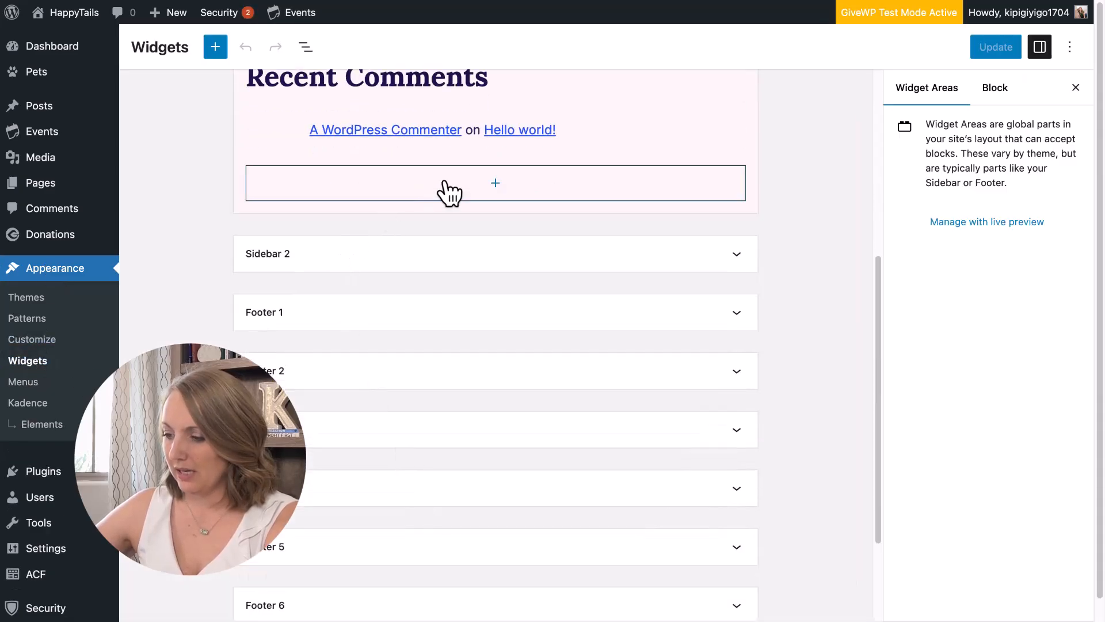
scroll(427, 199, "up", 2)
left_click(362, 279)
left_click(334, 345)
scroll(422, 383, "down", 2)
left_click(493, 279)
left_click(427, 398)
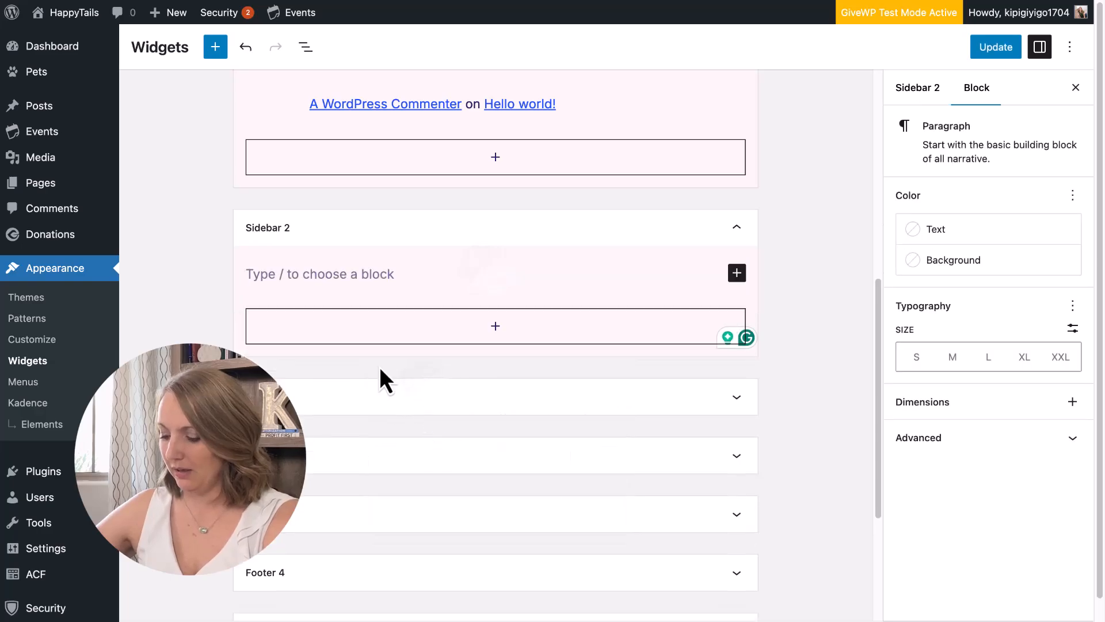
key("ctrl+v")
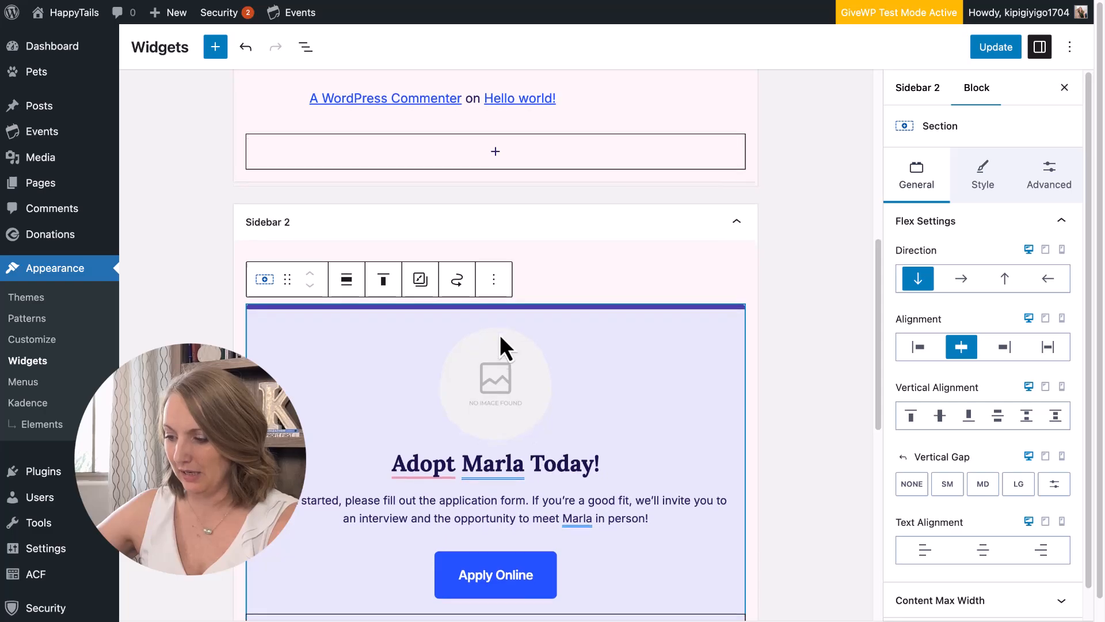
Dismiss the Marla dynamic content popup and remove the section's image.
scroll(500, 334, "down", 2)
left_click(519, 366)
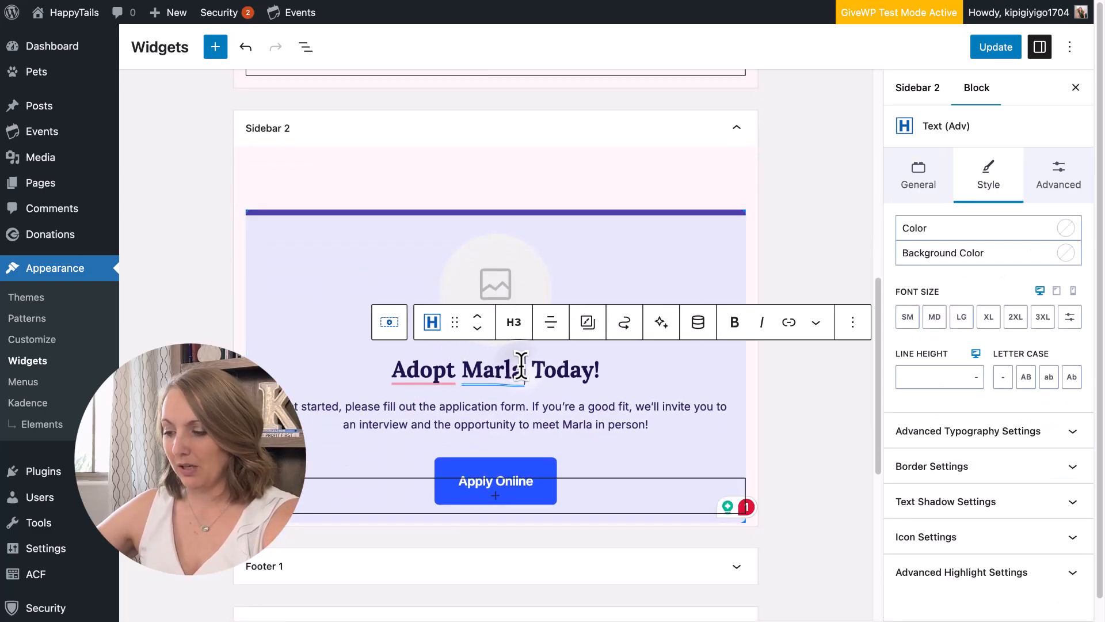
left_click(508, 366)
left_click(458, 367)
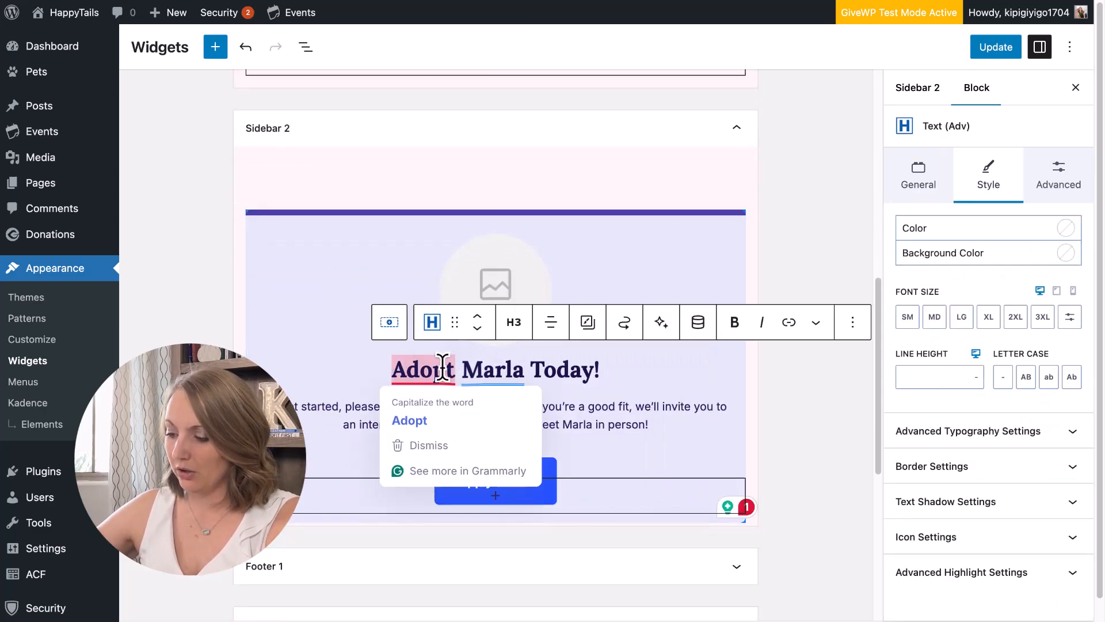
left_click(517, 267)
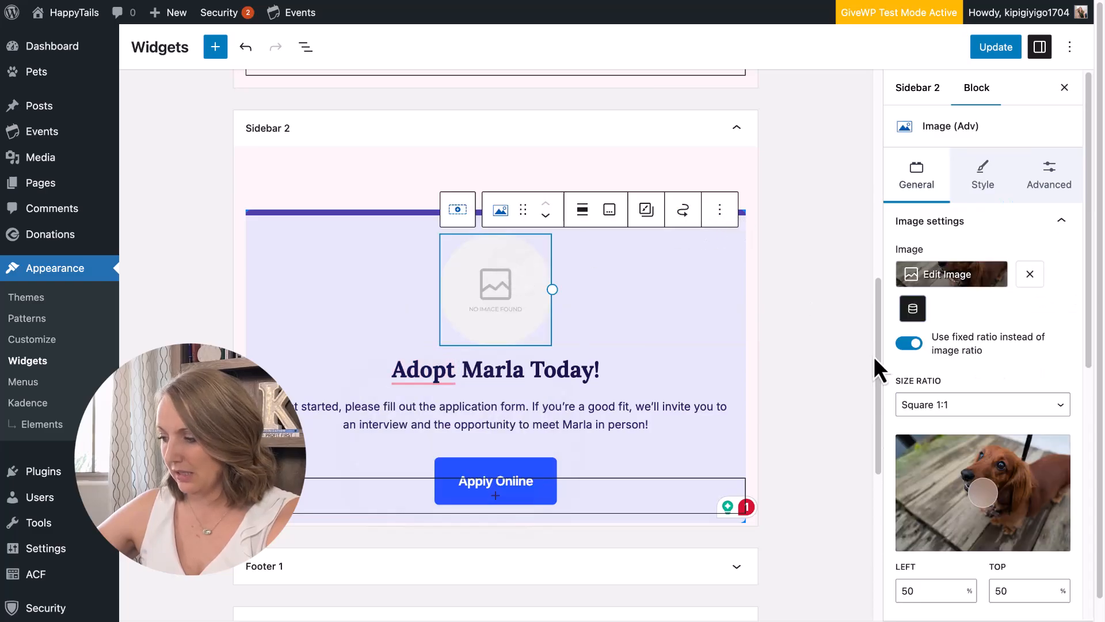
left_click(1030, 275)
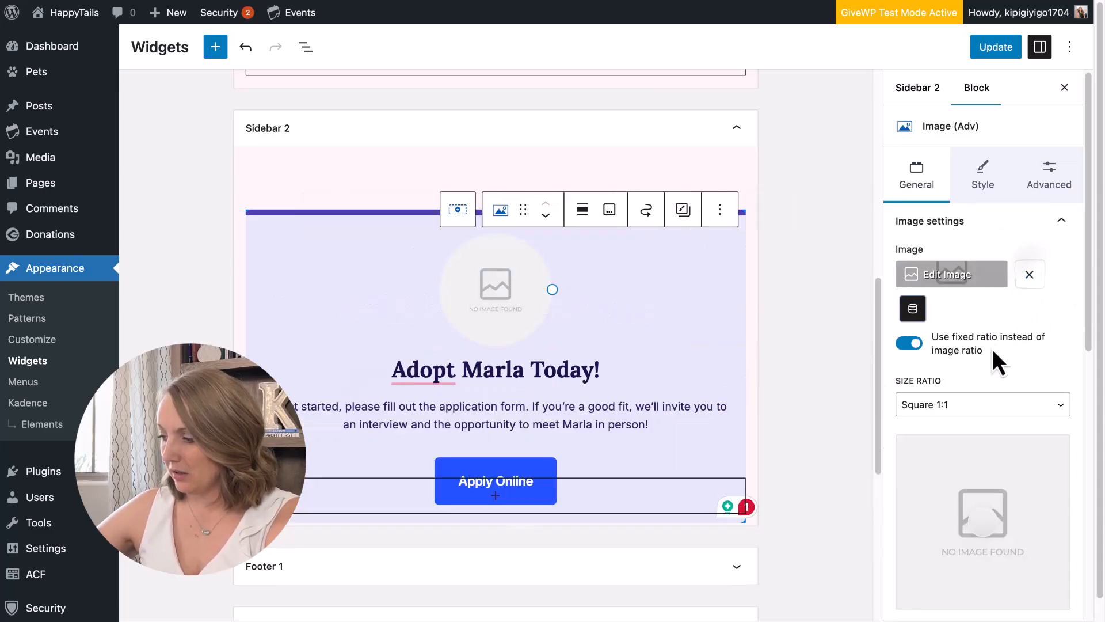
Turn off Dynamic Image for the section's image.
left_click(959, 279)
left_click(1063, 42)
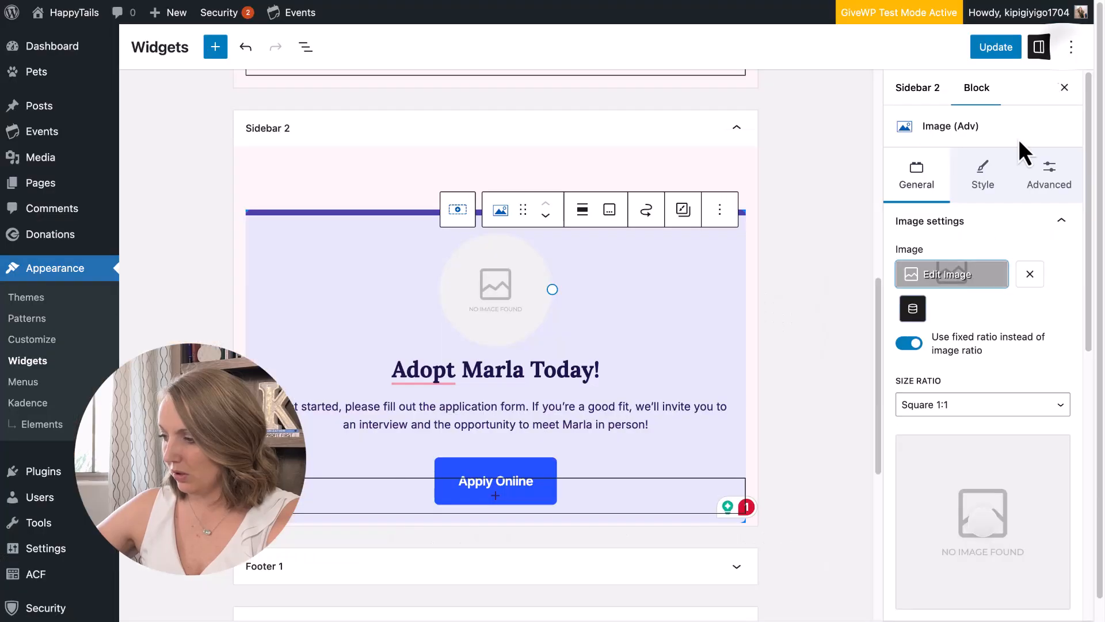
left_click(915, 311)
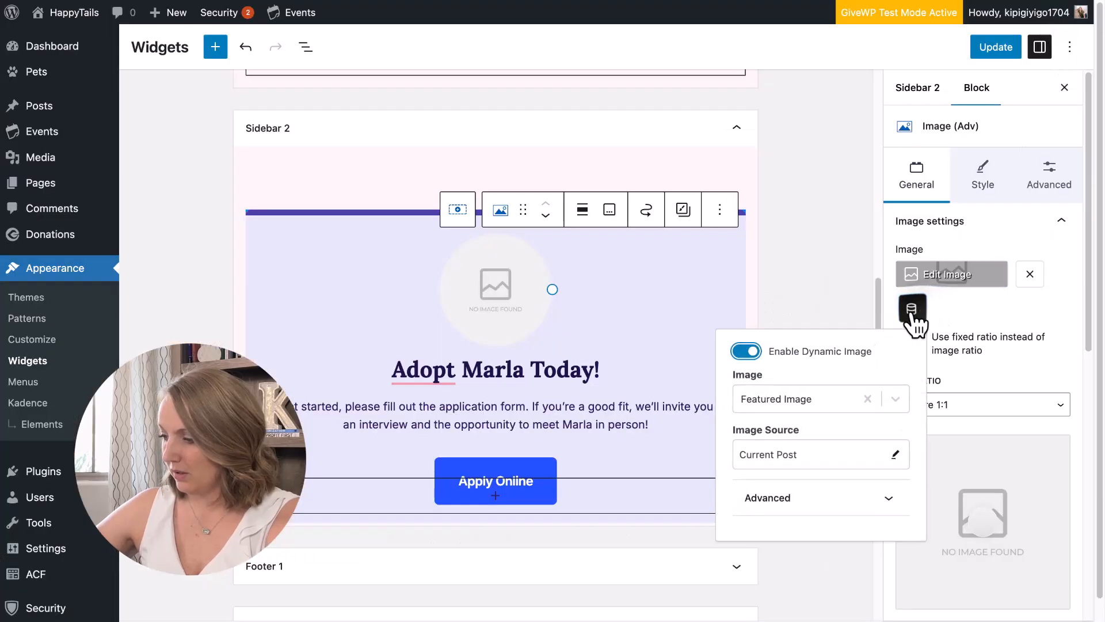
left_click(747, 353)
Choose the orange cat photo from the Media Library as the section image.
left_click(982, 277)
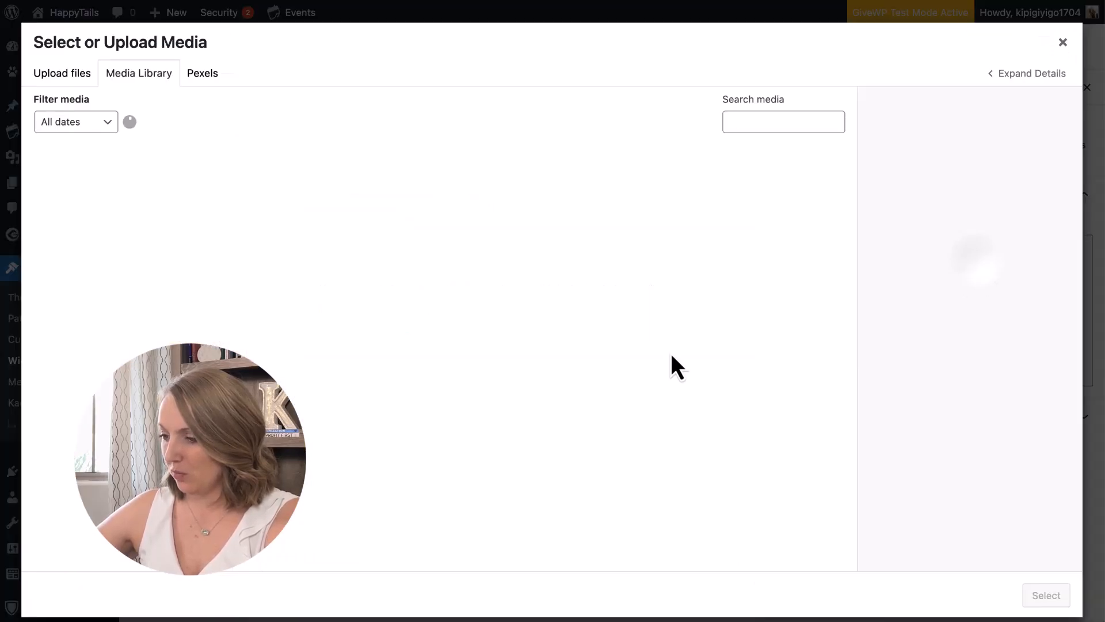
scroll(447, 407, "down", 10)
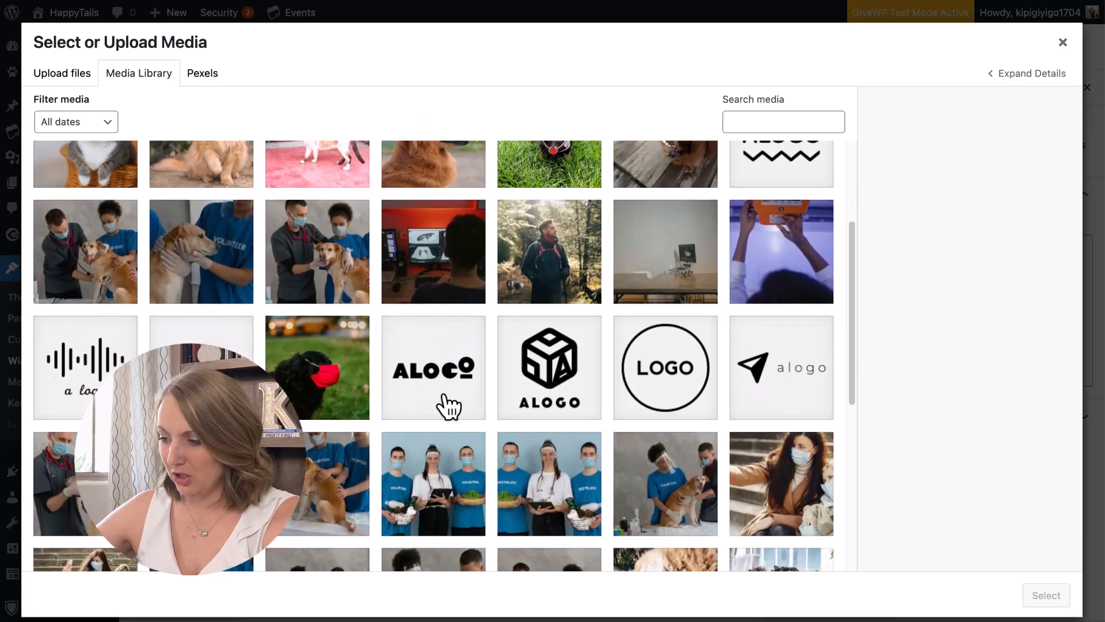
scroll(447, 407, "down", 1)
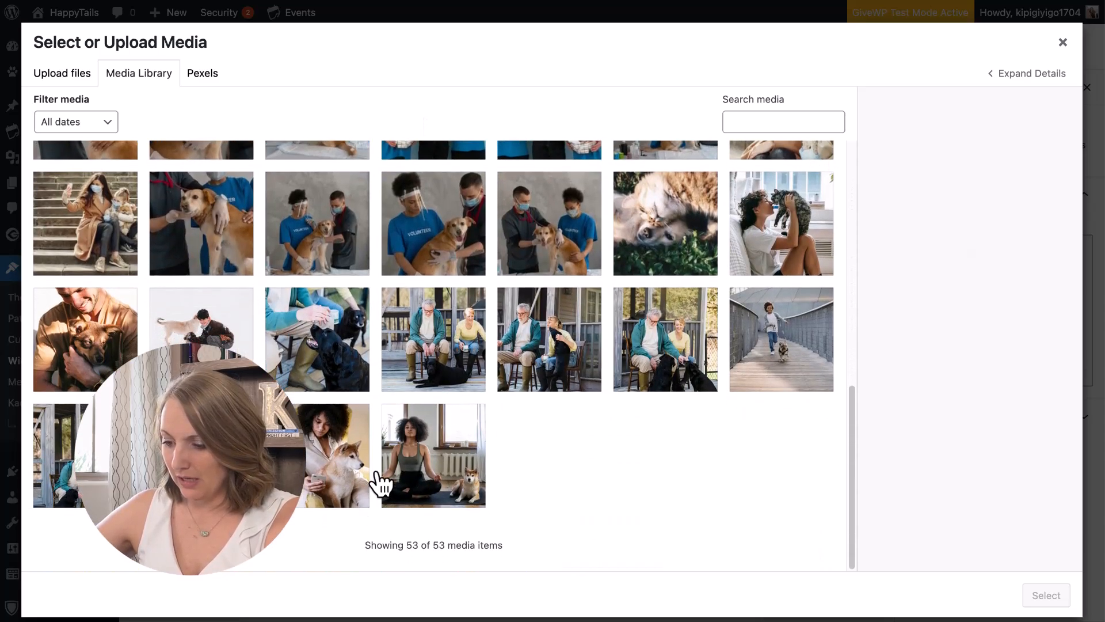
scroll(273, 314, "up", 5)
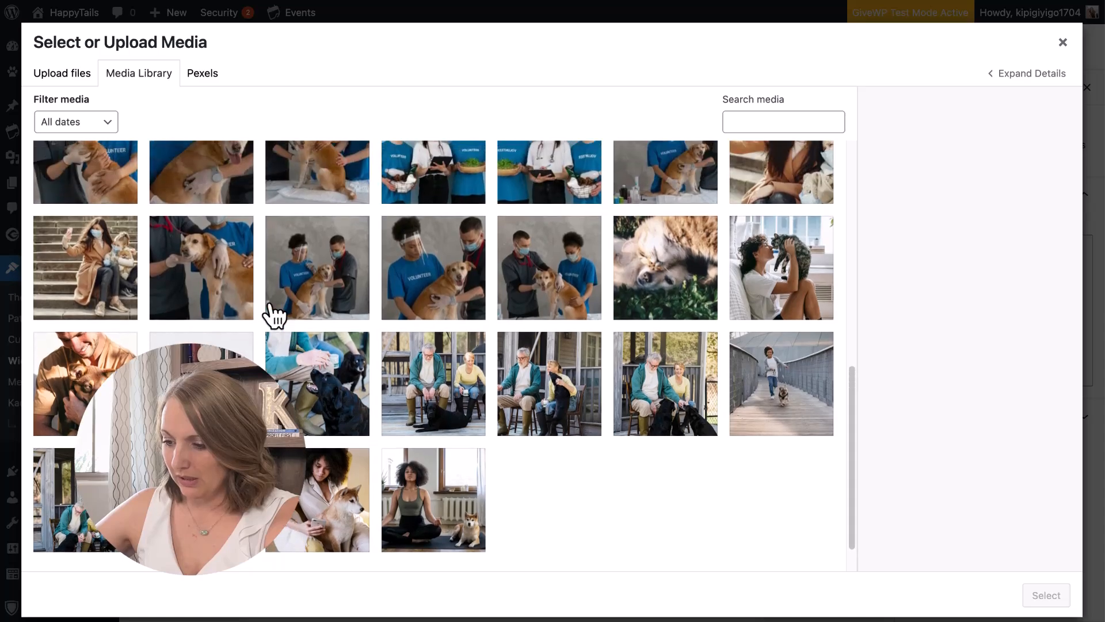
scroll(273, 314, "up", 6)
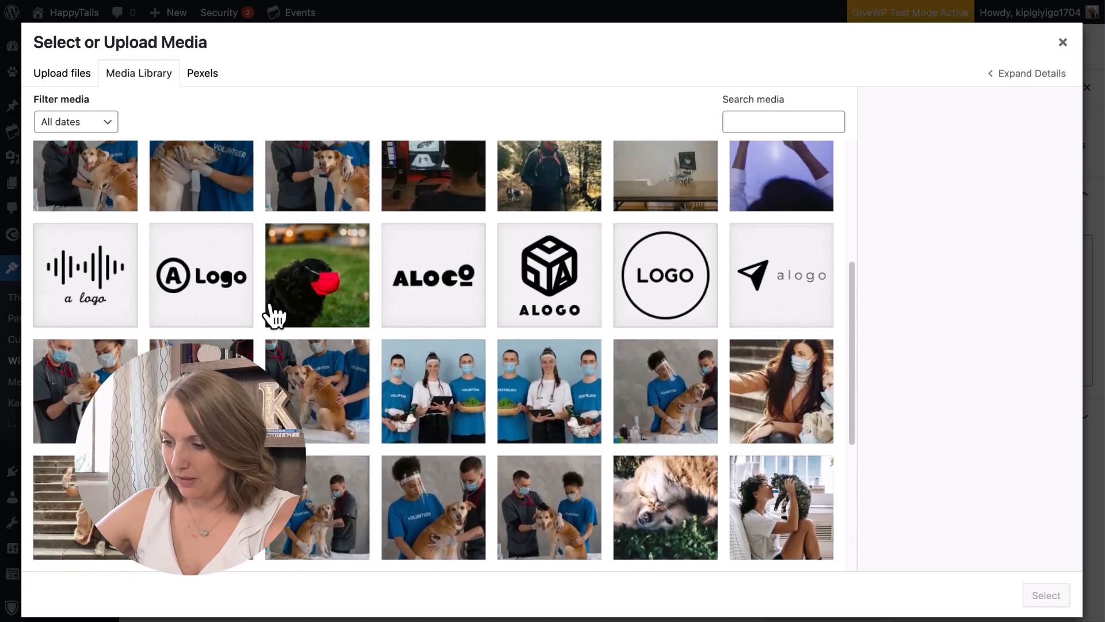
scroll(273, 314, "up", 3)
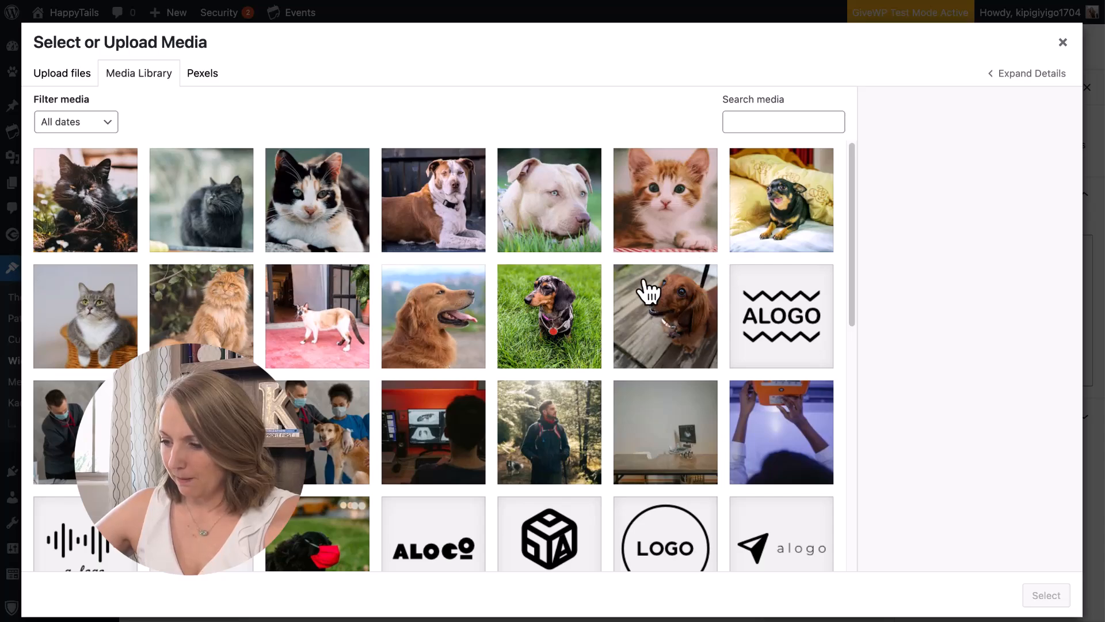
left_click(229, 292)
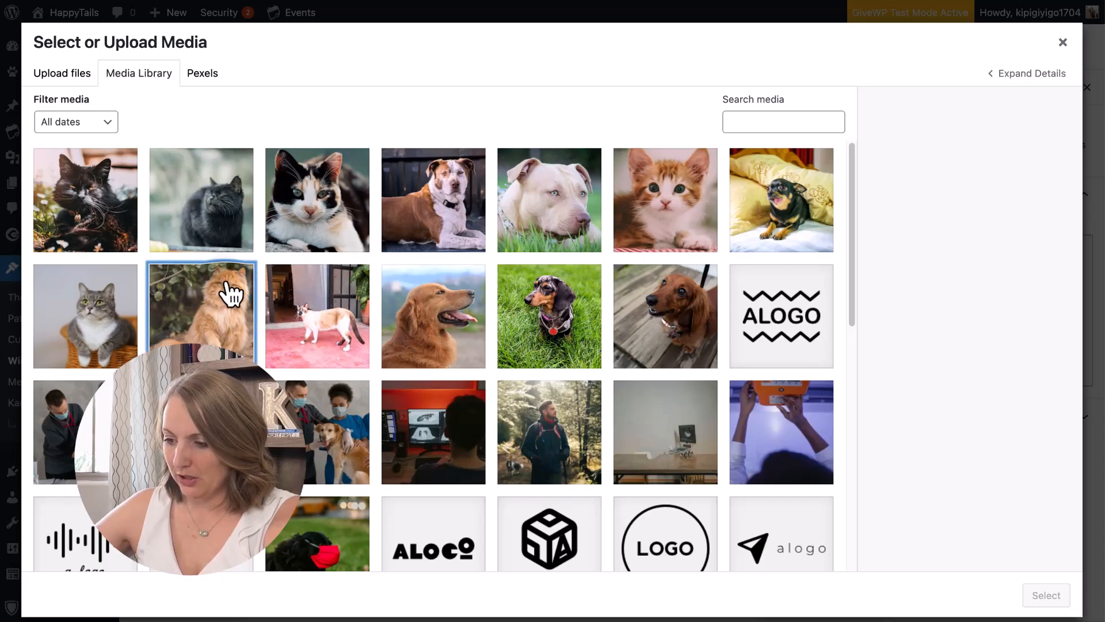
left_click(1048, 597)
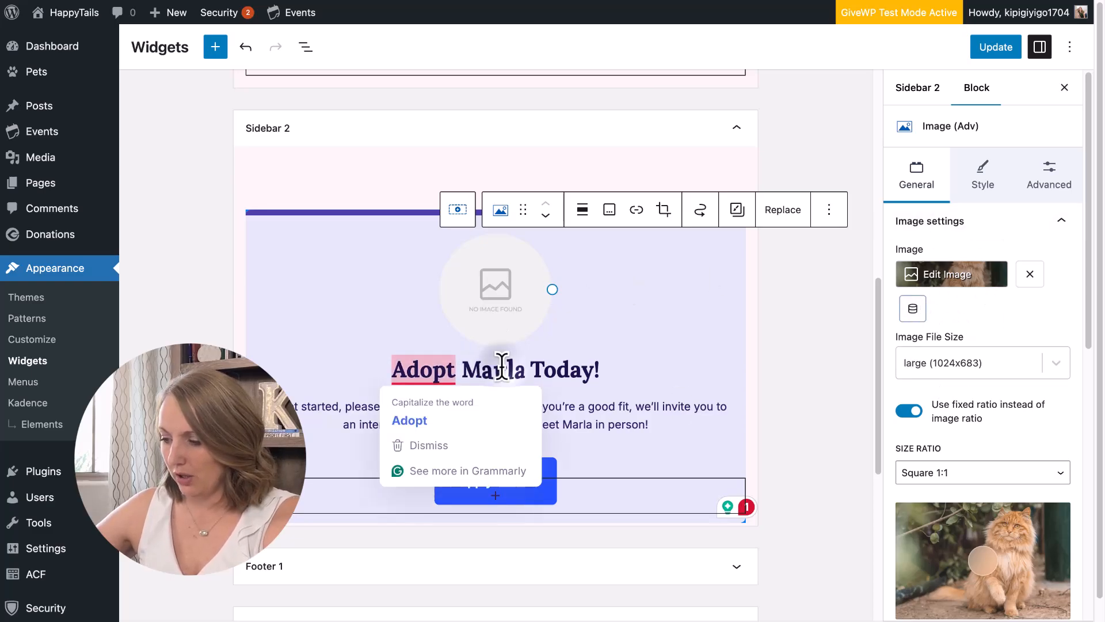
Change the heading to 'Adopt A Pet Today!' and the description to 'Browse through our pets that are available for adoption;'.
left_click(550, 372)
triple_click(554, 372)
key("BackSpace")
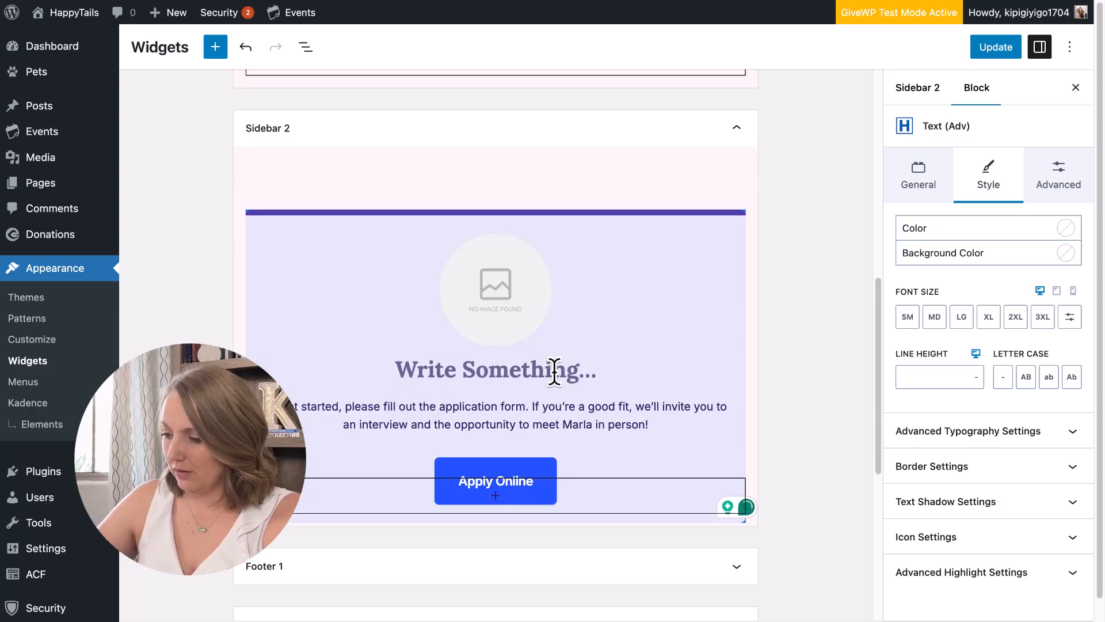
type("Adopt A ")
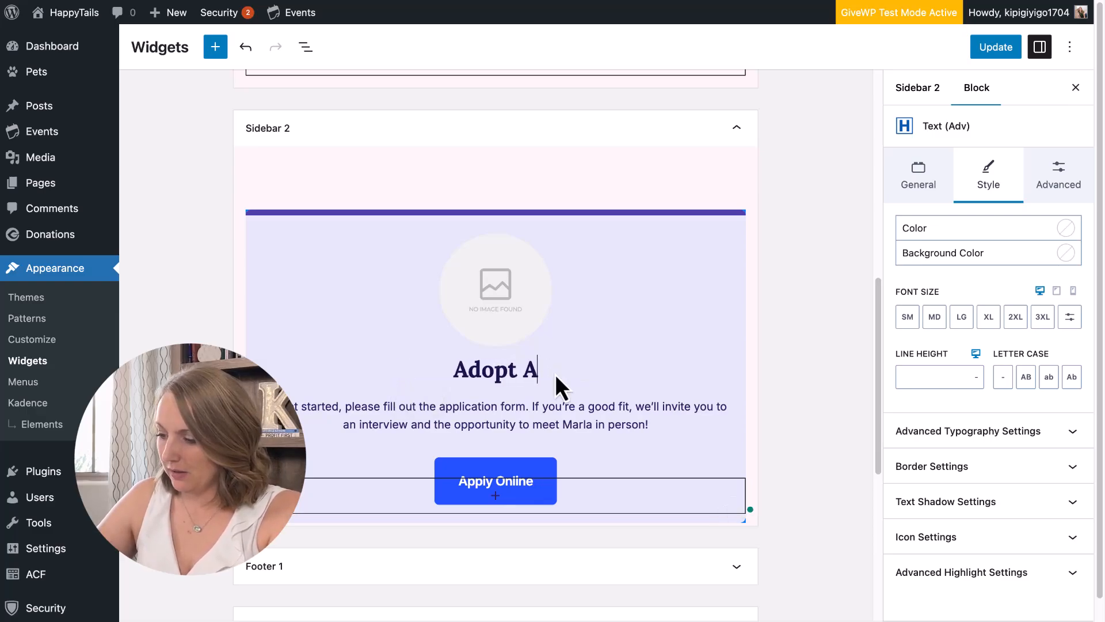
type("Pet Today!")
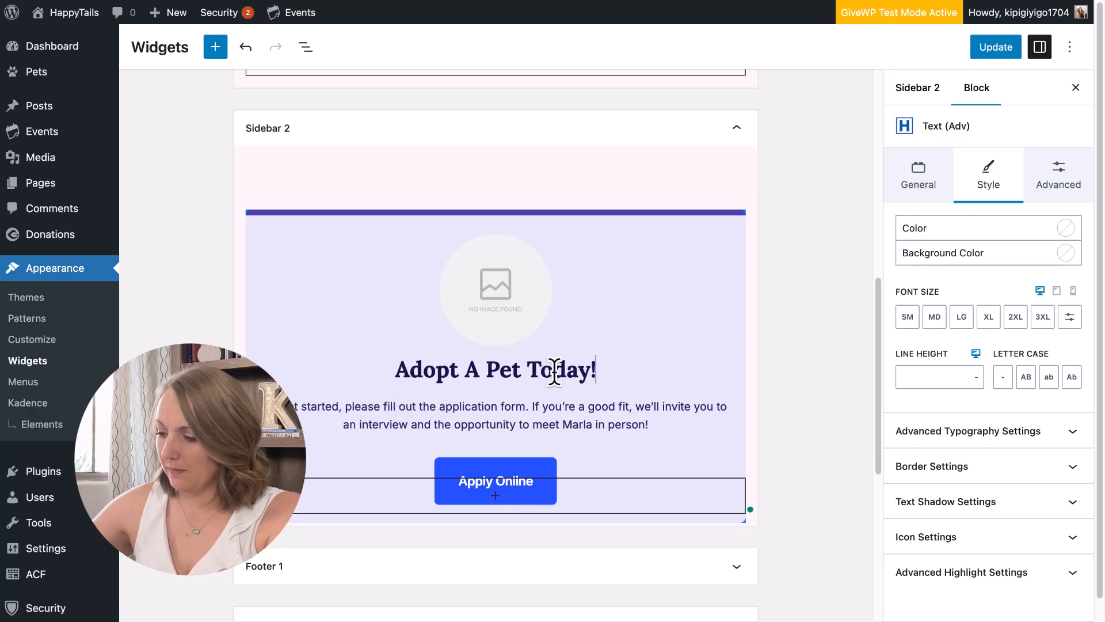
left_click(498, 407)
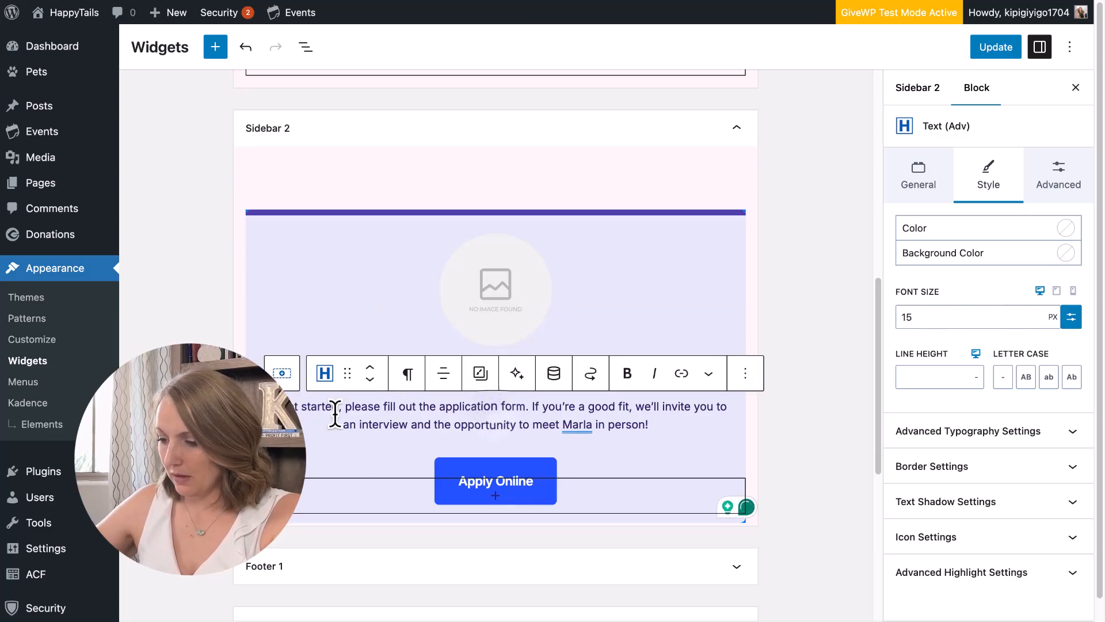
left_click_drag(271, 406, 648, 422)
type("Browse through")
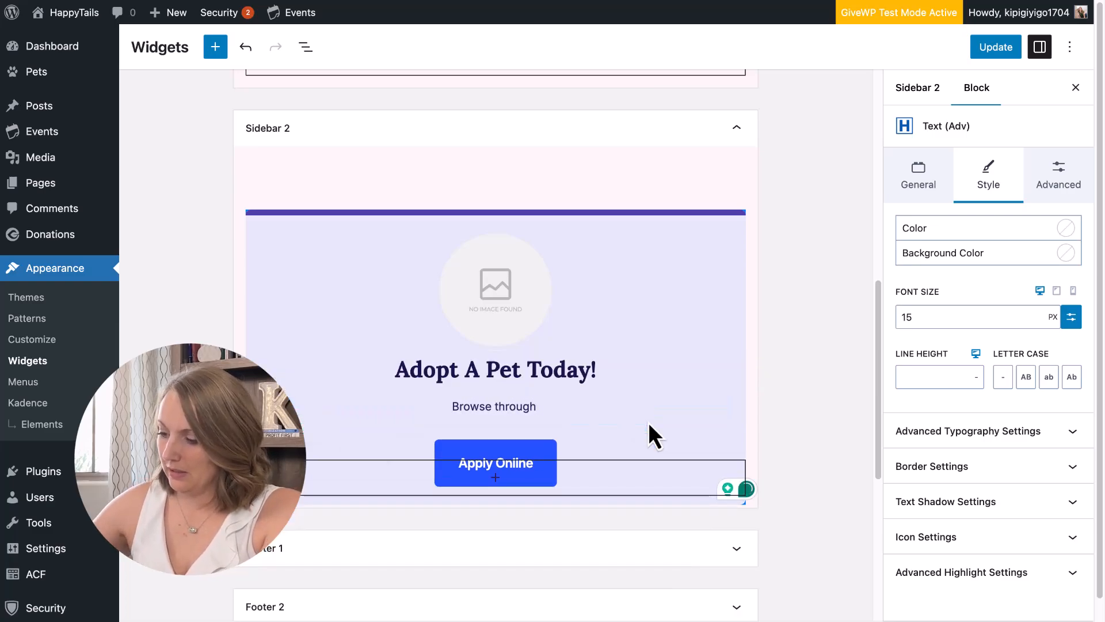
type(" ou")
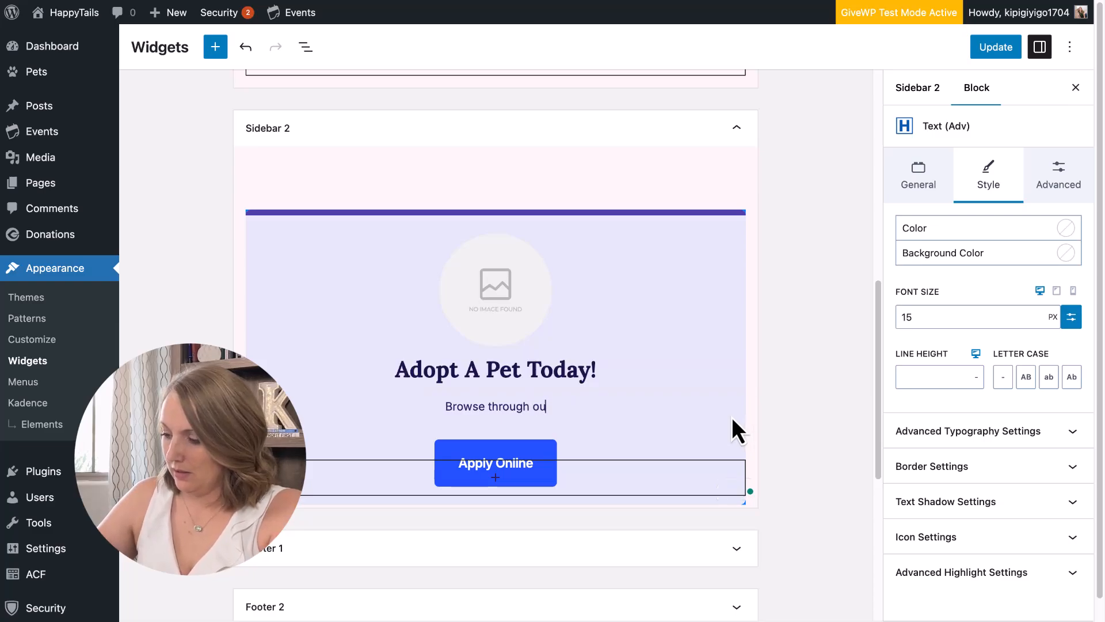
type("r pets that are ")
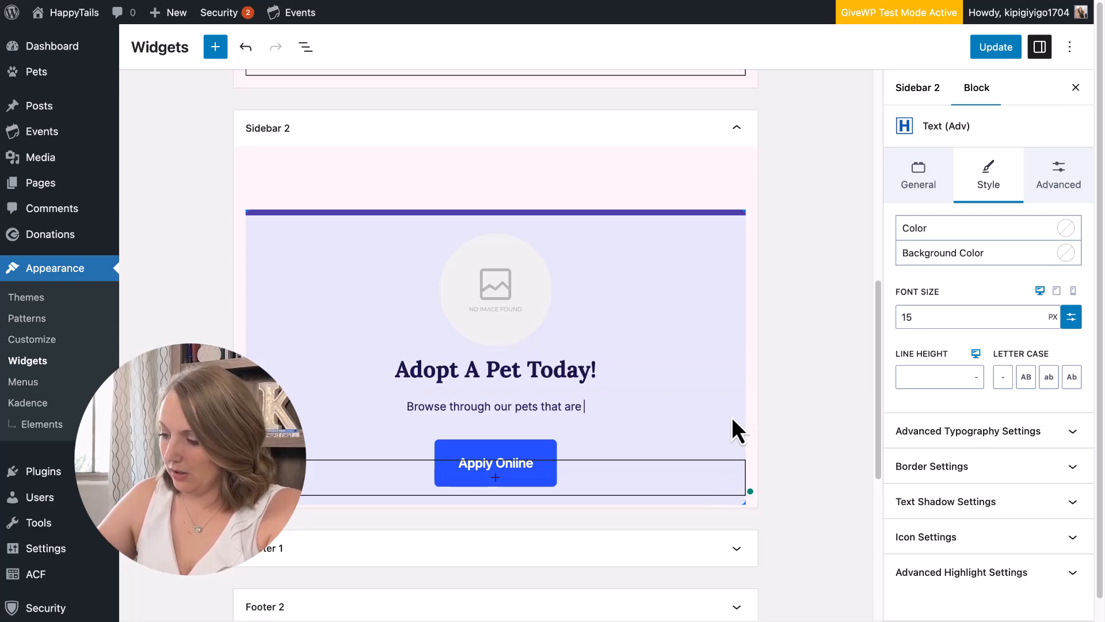
type("available for adoption;")
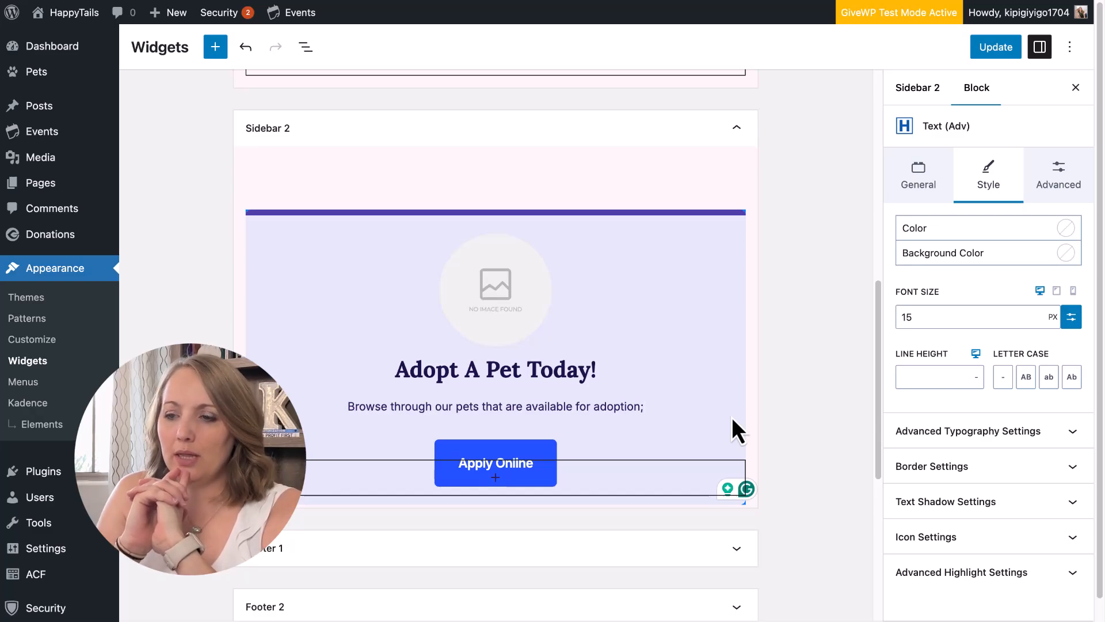
Retitle the heading 'Get Involved' and paste cupcake-ipsum placeholder text over the description.
left_click(393, 365)
triple_click(431, 370)
type("Get Involved")
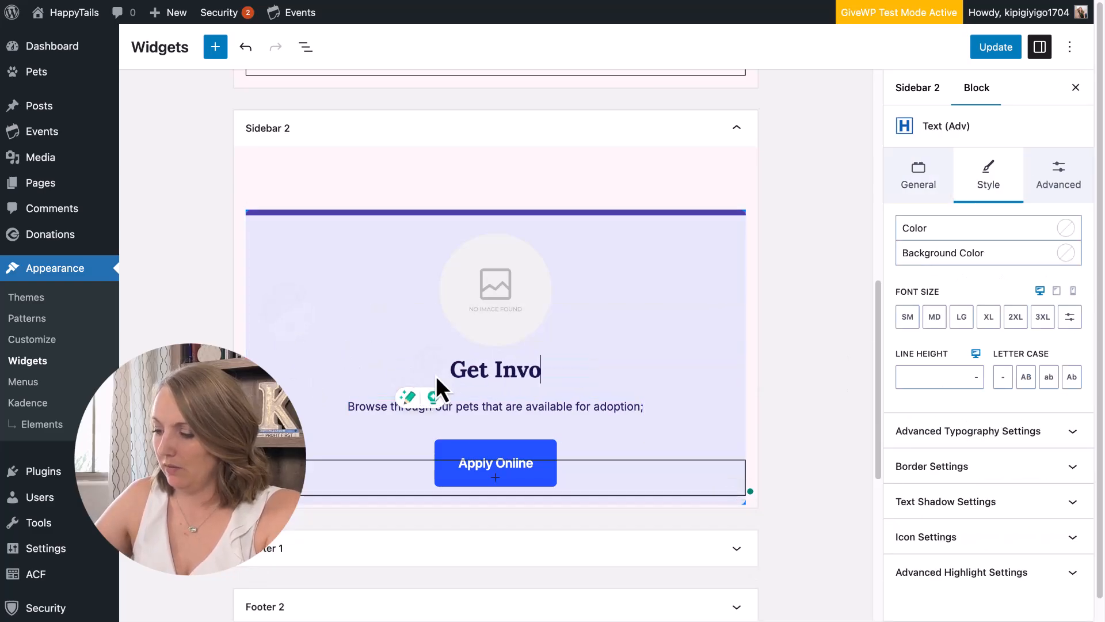
left_click(591, 406)
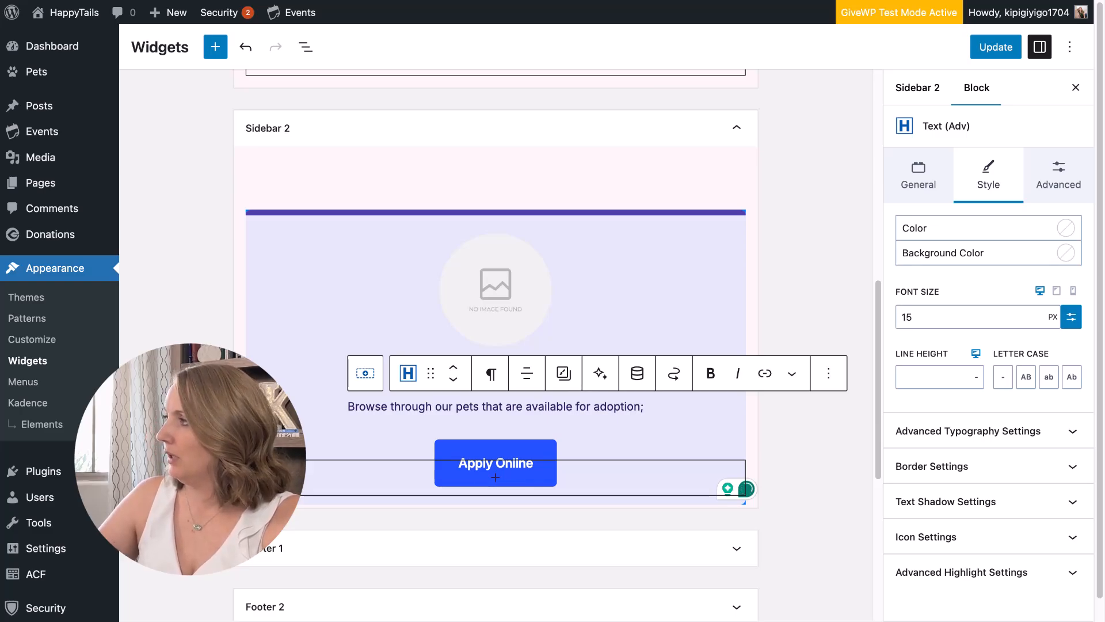
triple_click(487, 405)
type("Chocolate bar oat cake candy canes lemon drops bear claw jelly biscuit marshmallow. Danish gummies jelly beans liquorice marzipan jelly beans cupcake sugar plum.")
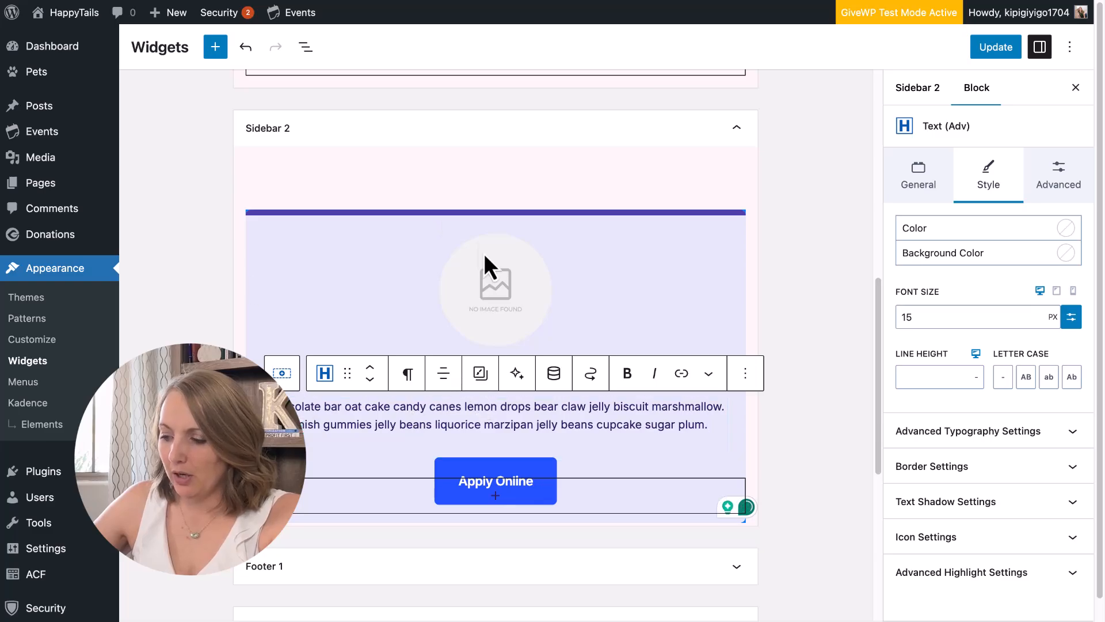
Set the card image to the woman-kissing-cat photo with the focal point on their faces.
left_click(448, 219)
left_click(513, 293)
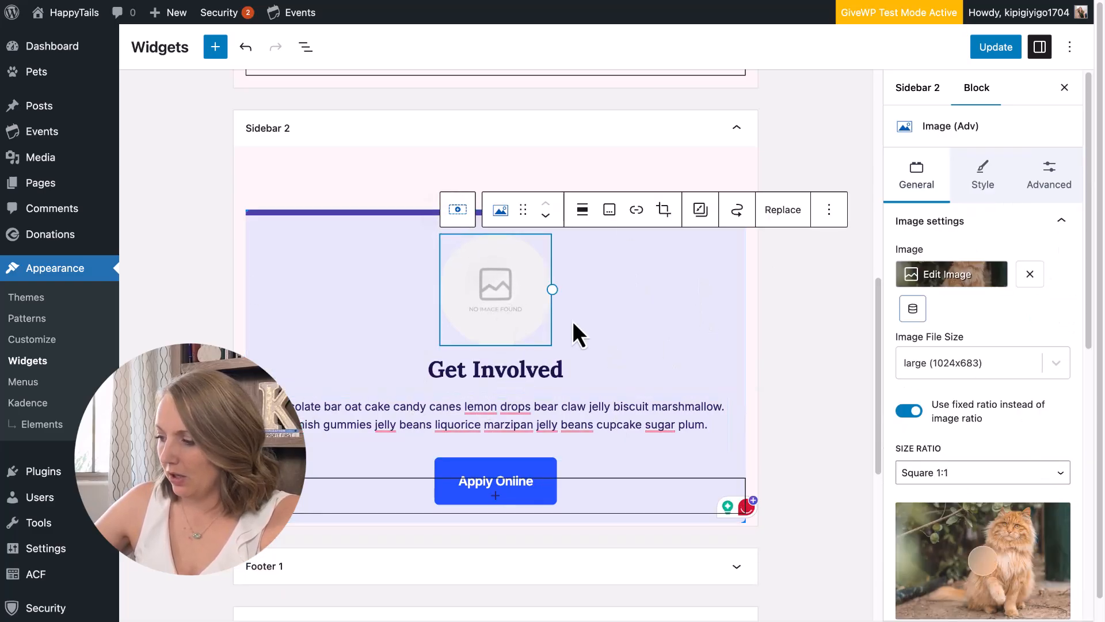
left_click(944, 275)
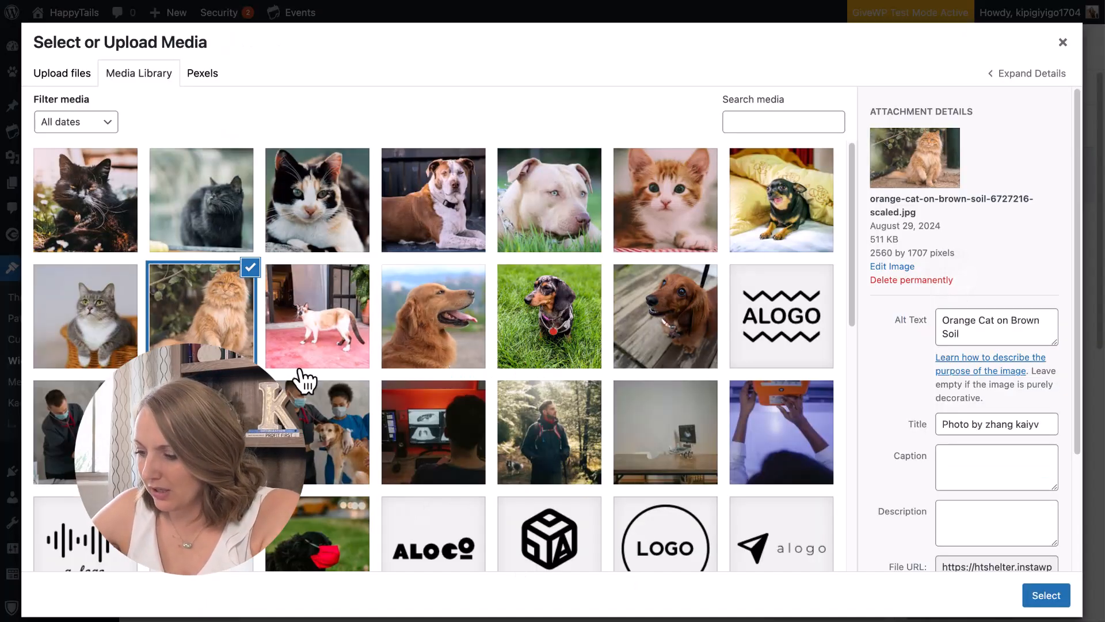
scroll(309, 438, "down", 6)
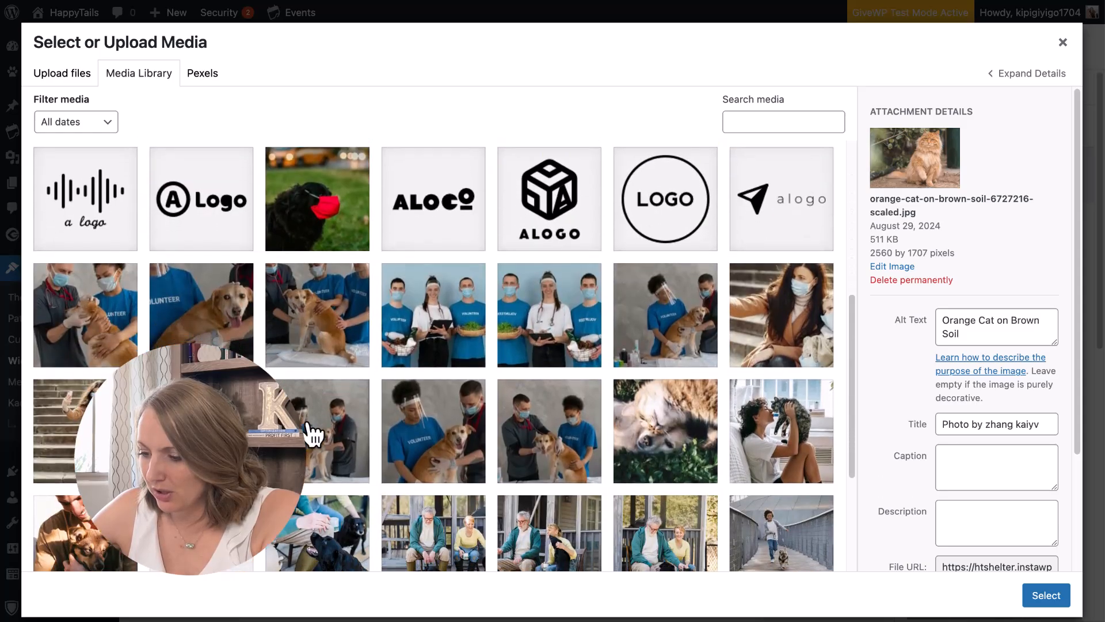
scroll(312, 435, "down", 4)
left_click(131, 213)
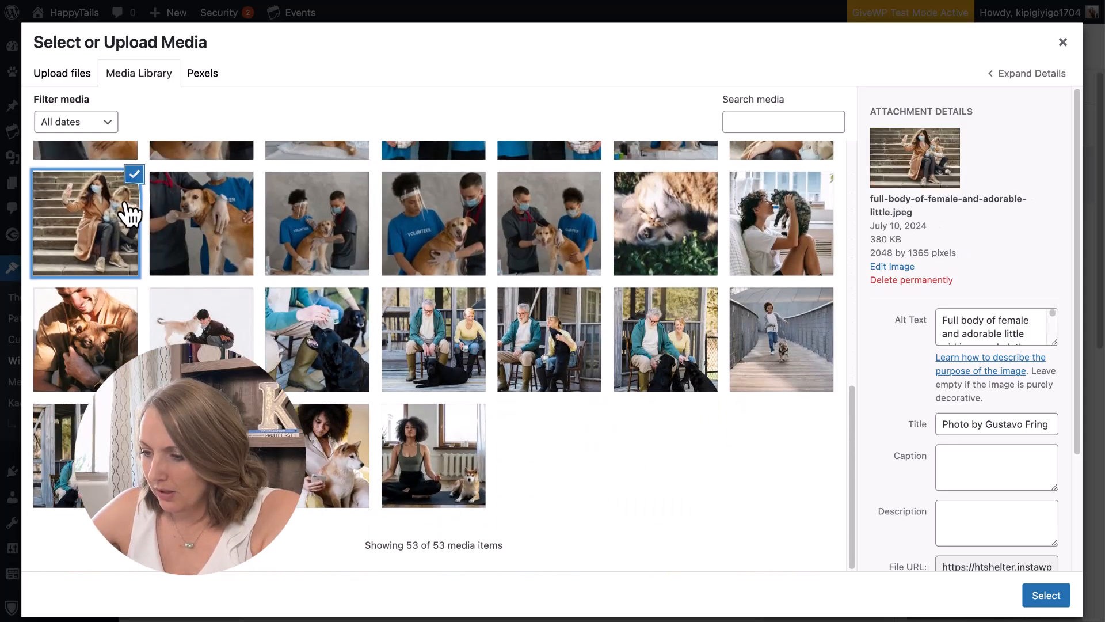
left_click(790, 225)
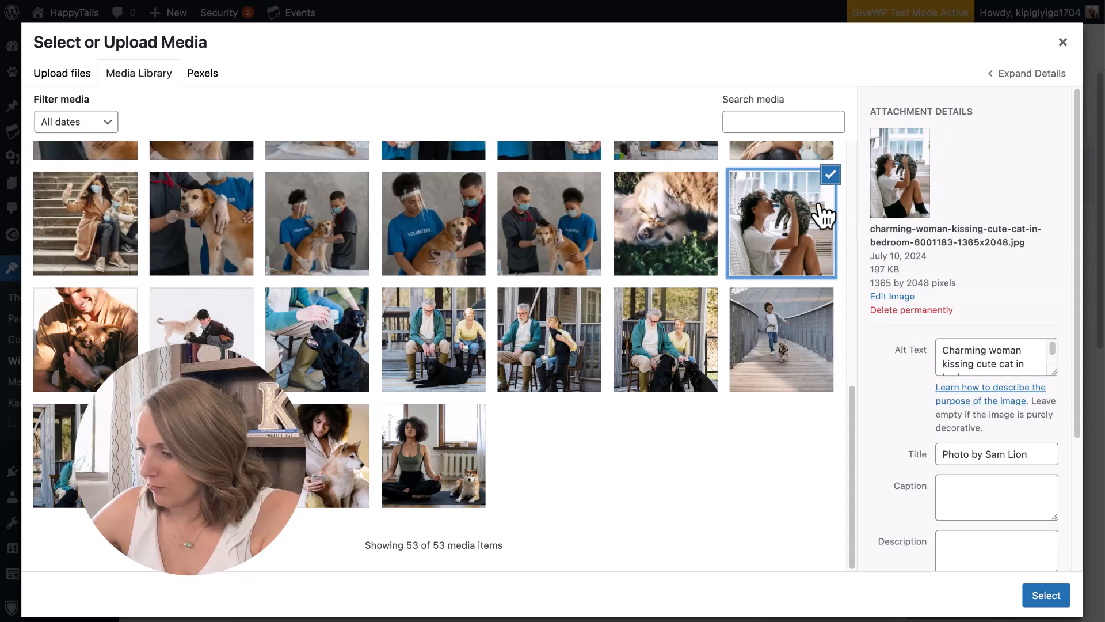
left_click(1052, 600)
left_click_drag(975, 566, 973, 469)
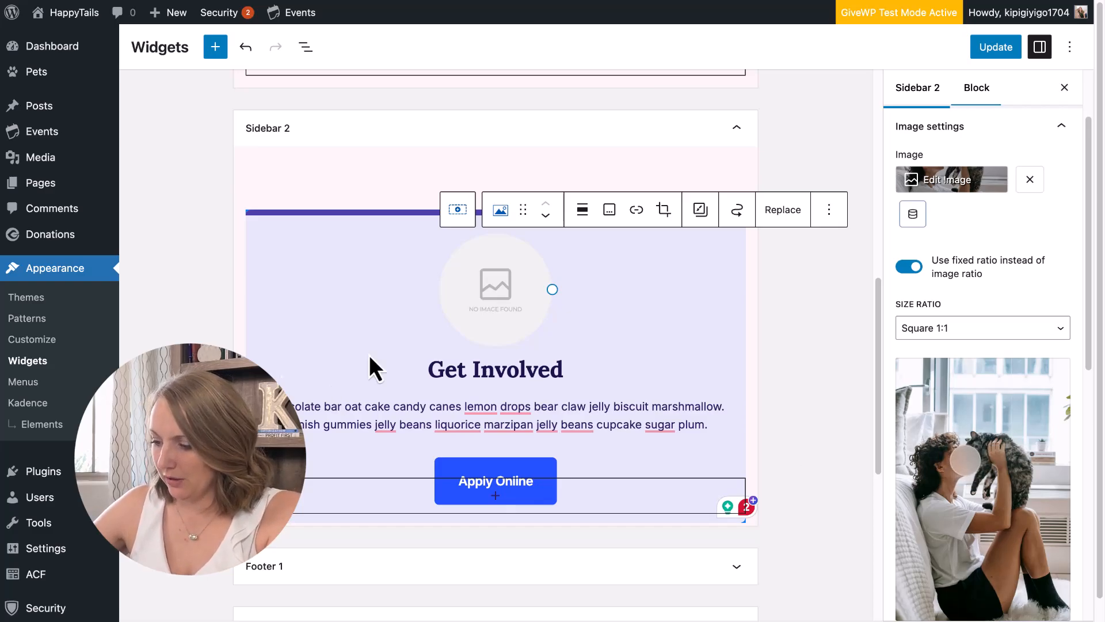
Relabel the Apply Online button to 'Get Involved'.
left_click(510, 482)
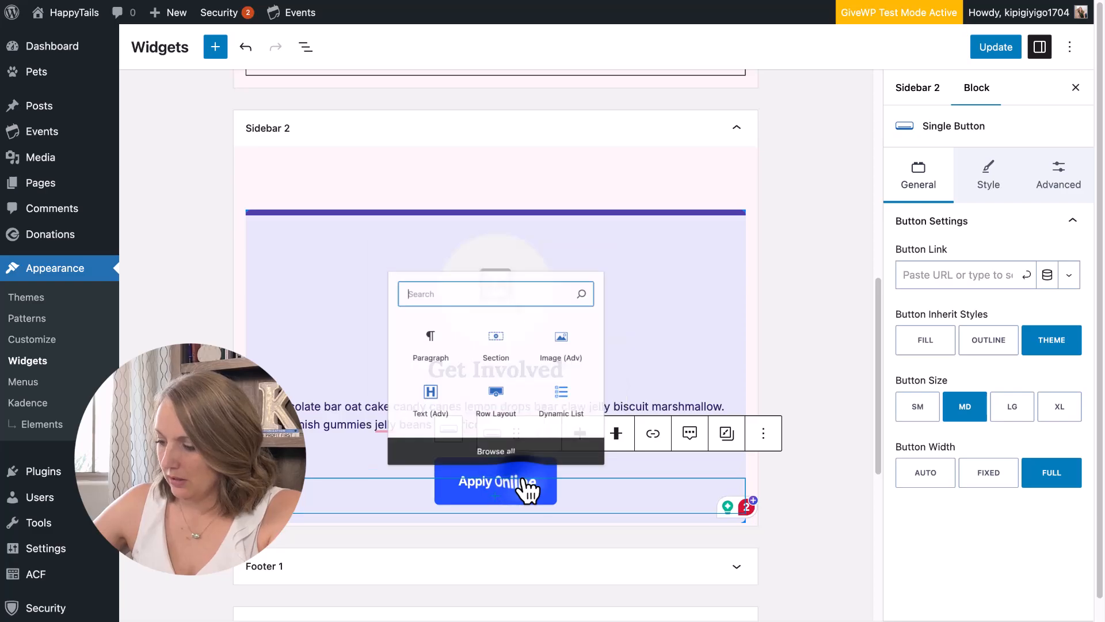
left_click(534, 483)
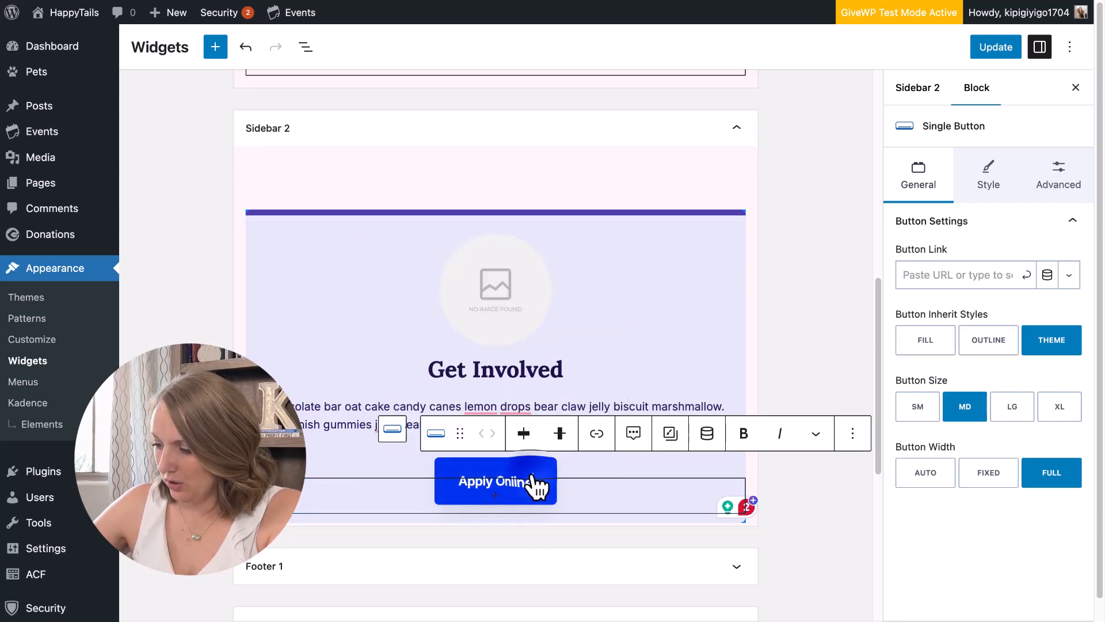
triple_click(528, 483)
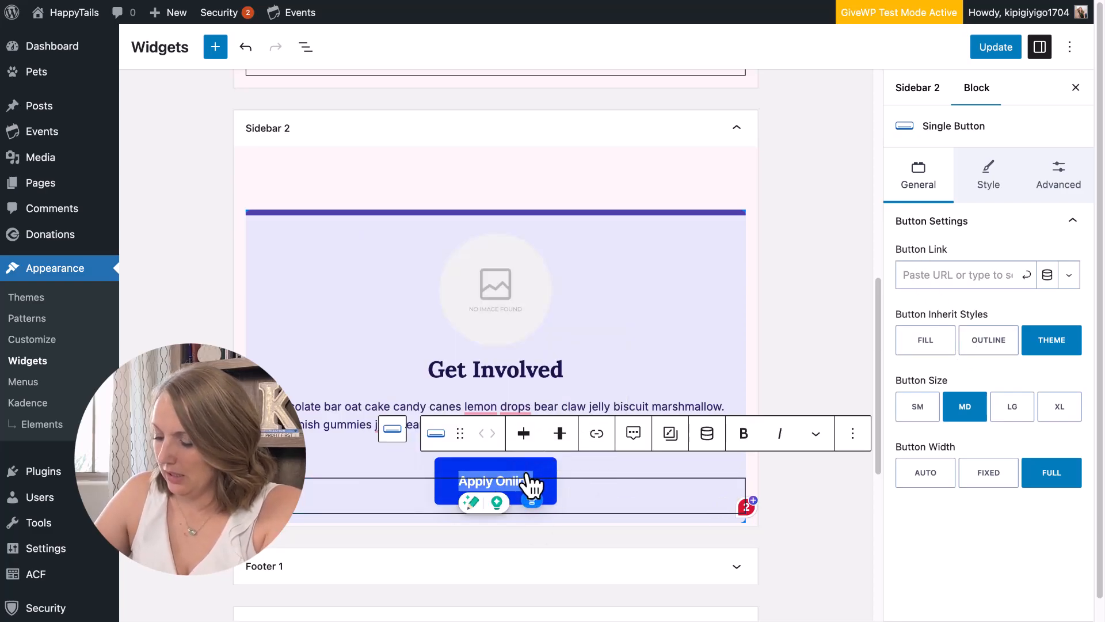
type("Vo")
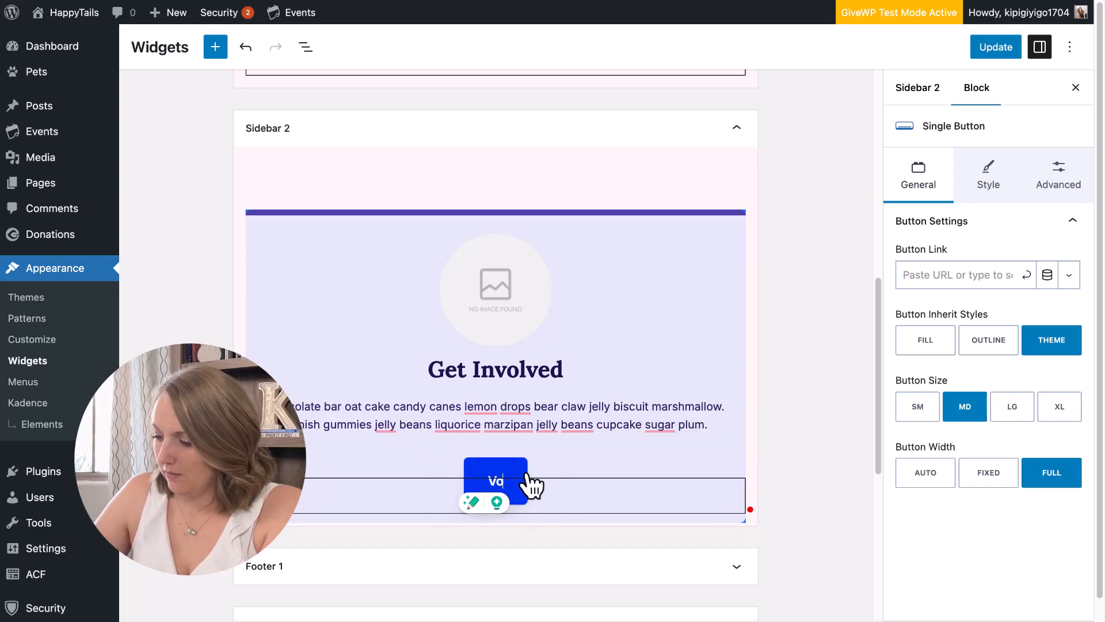
type("lunt")
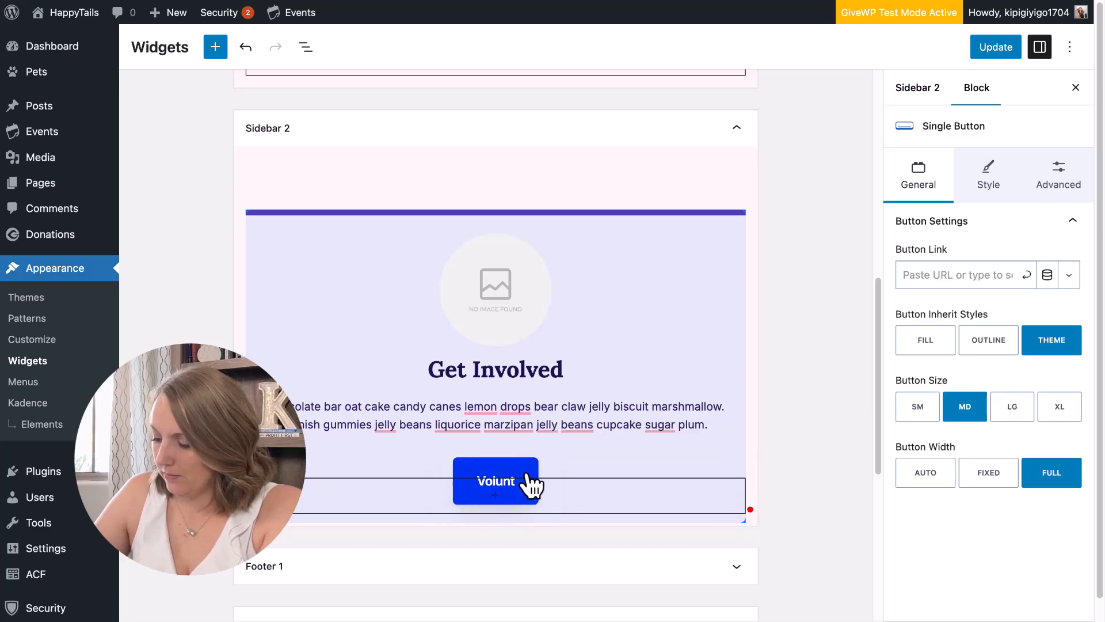
key("BackSpace")
key("BackSpace")
key("BackSpace")
key("BackSpace")
key("BackSpace")
key("BackSpace")
type("Apply To Volunte")
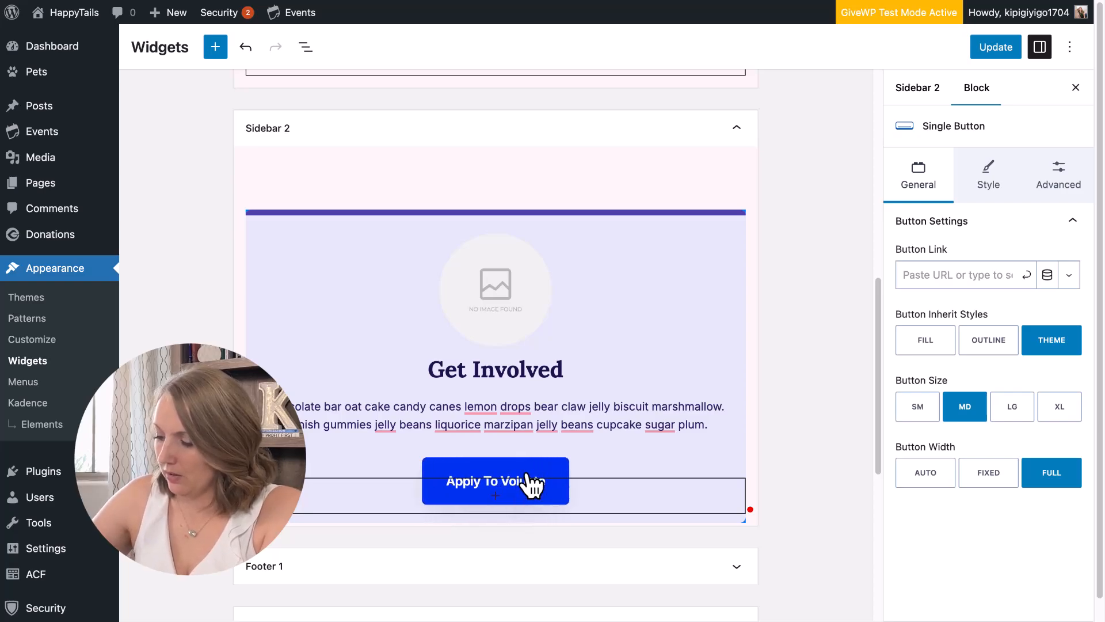
key("super+a")
type("Get S")
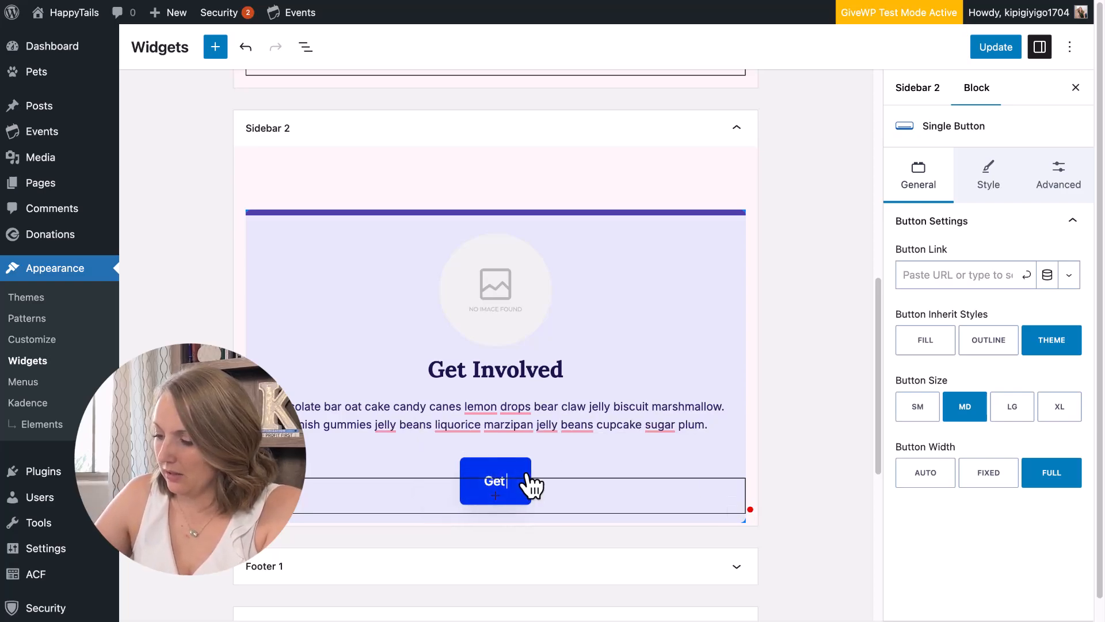
key("super+a")
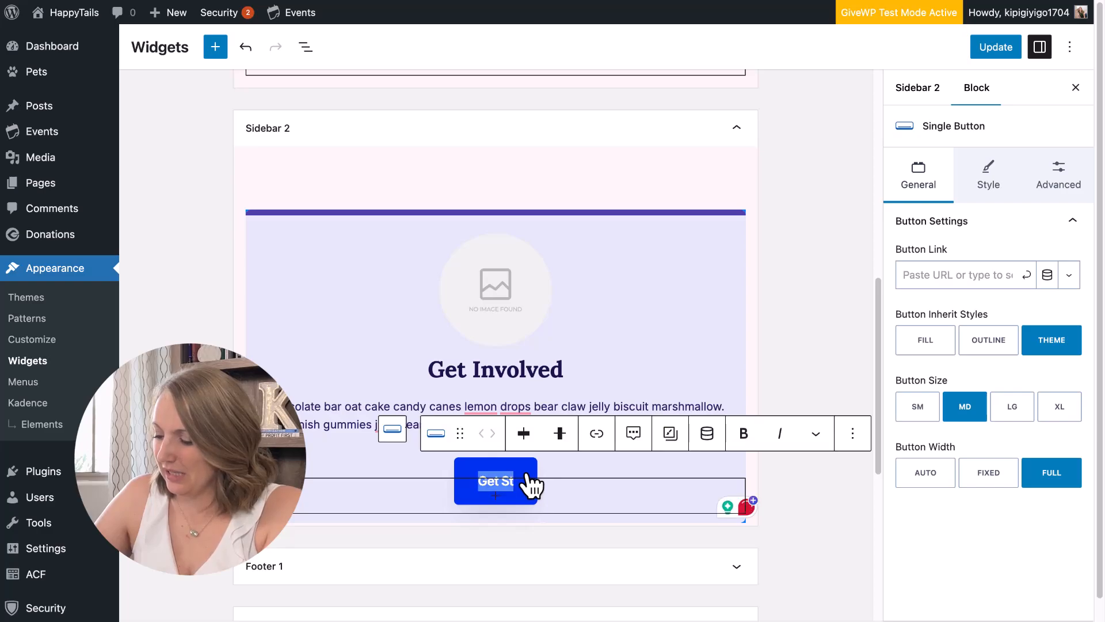
type("Get in")
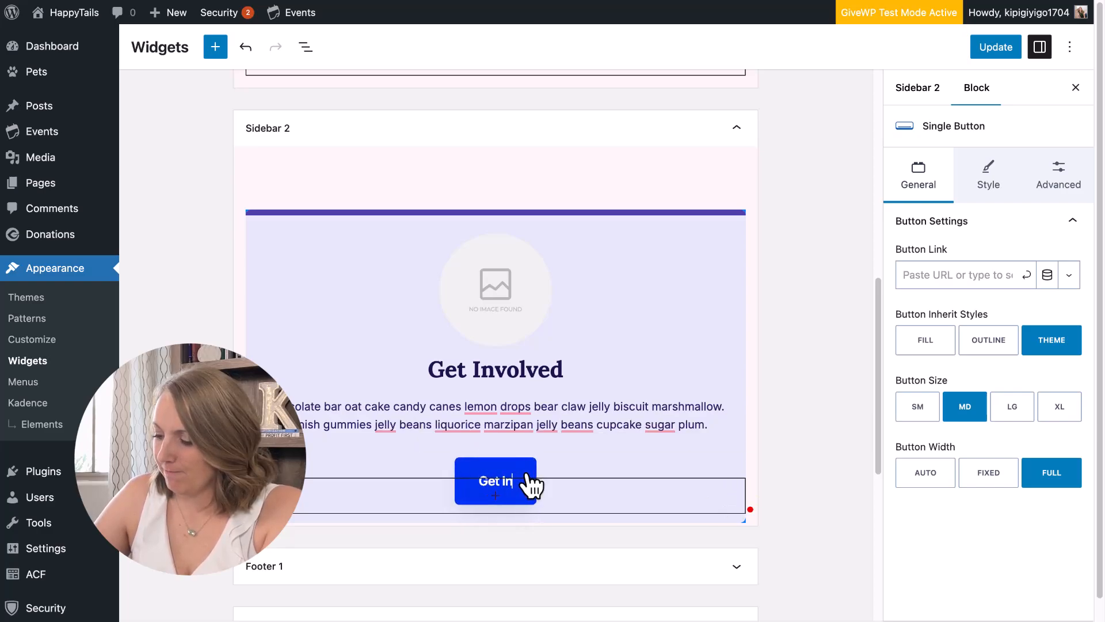
key("BackSpace")
type("nvolved")
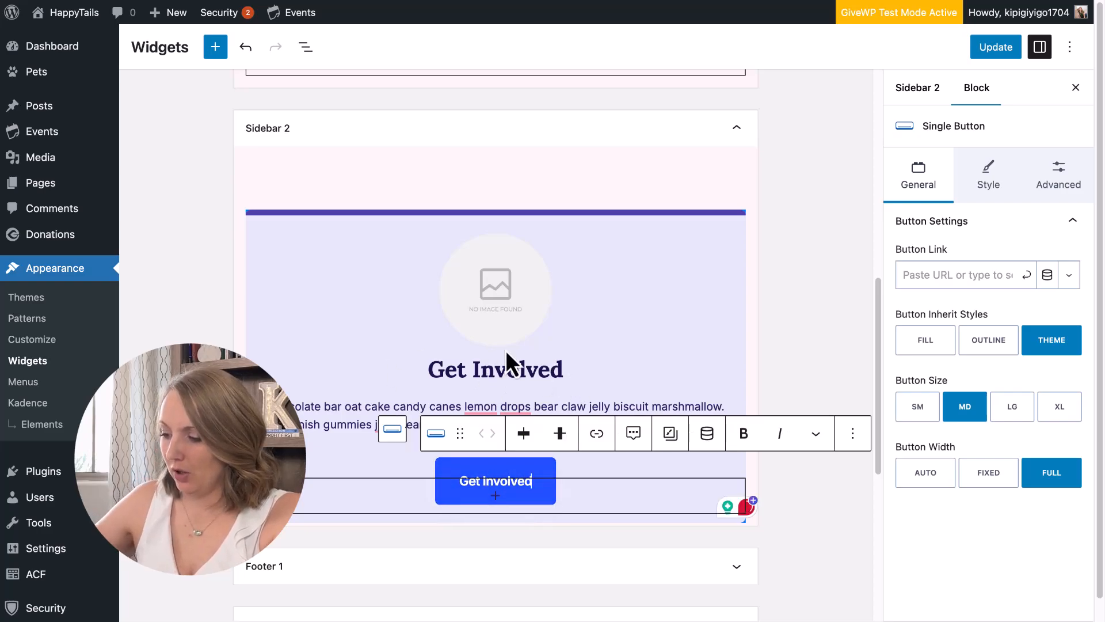
Select the whole card section and update the widgets.
left_click(429, 361)
left_click_drag(423, 365, 583, 369)
left_click(572, 365)
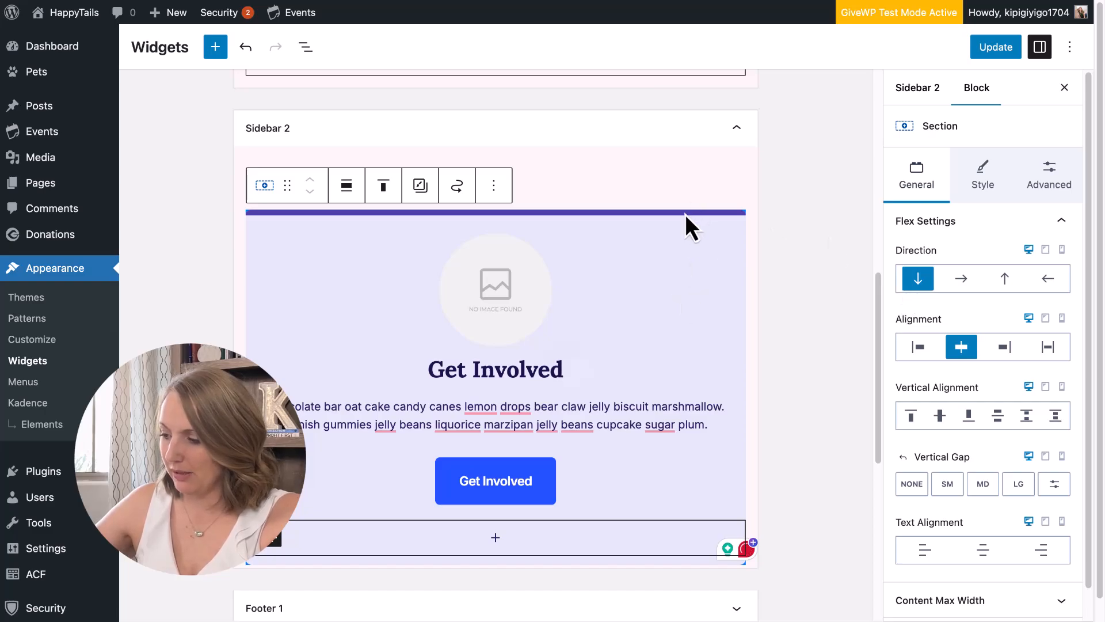
left_click(995, 53)
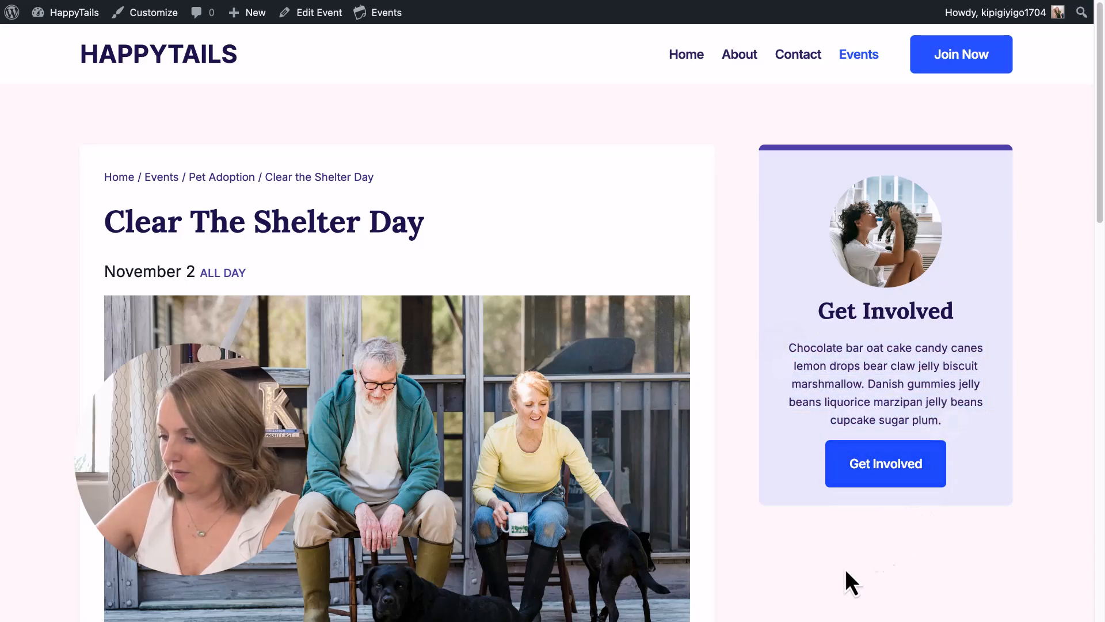
Insert an empty block above the Get Involved card in Sidebar 2 and type /sec.
scroll(869, 510, "down", 10)
scroll(870, 510, "up", 10)
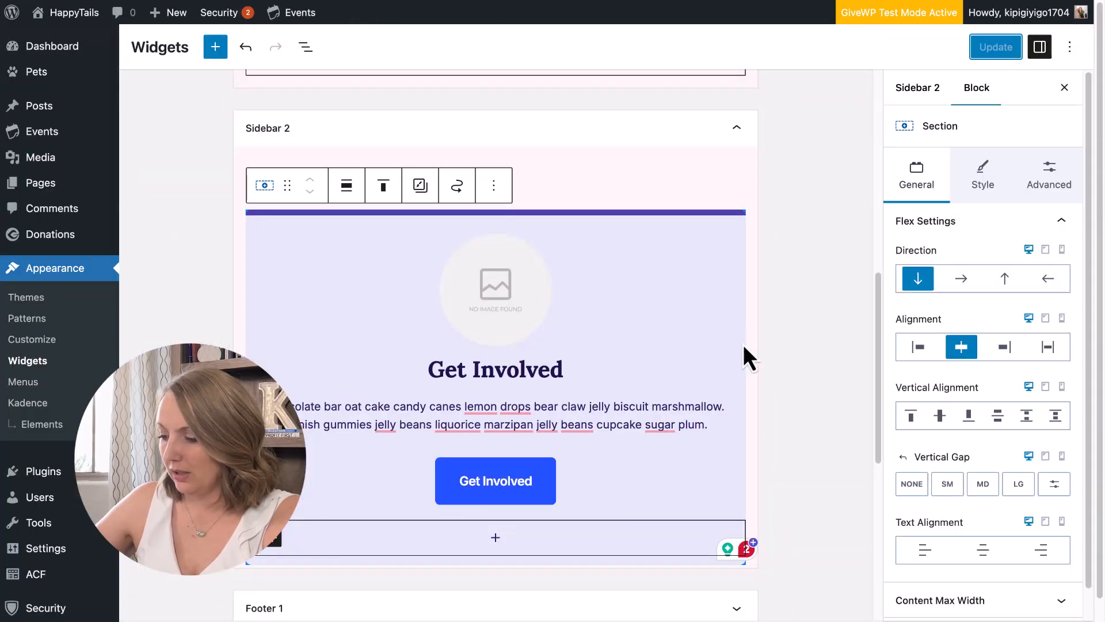
scroll(744, 344, "down", 1)
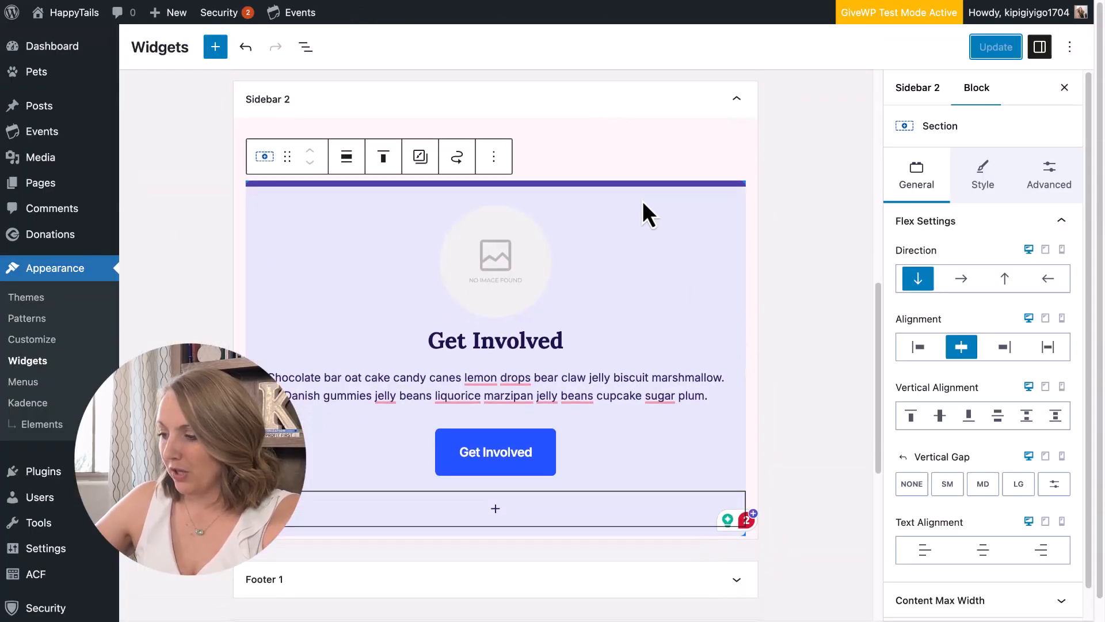
left_click(495, 158)
left_click(530, 259)
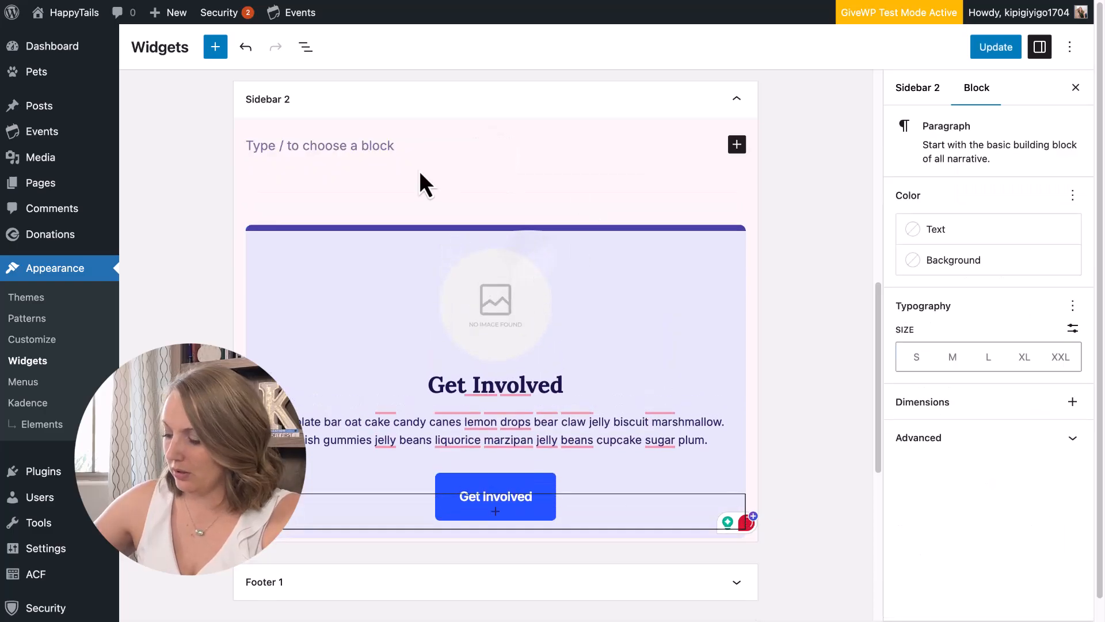
type("/sec")
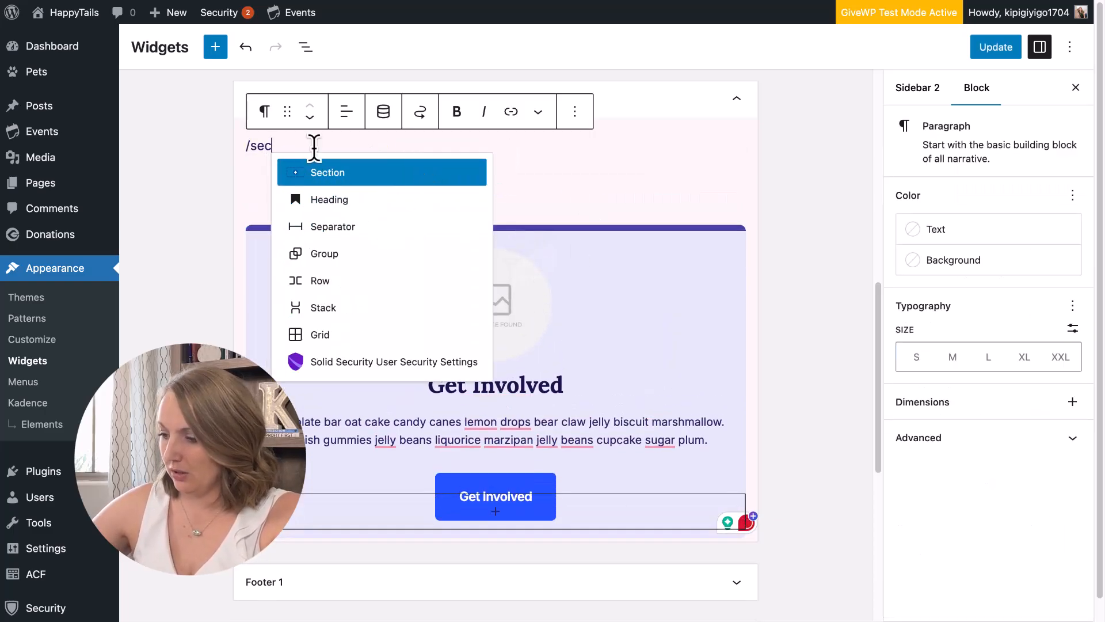
Turn the empty block into a Section and insert a Post Grid/Carousel block inside it.
left_click(365, 174)
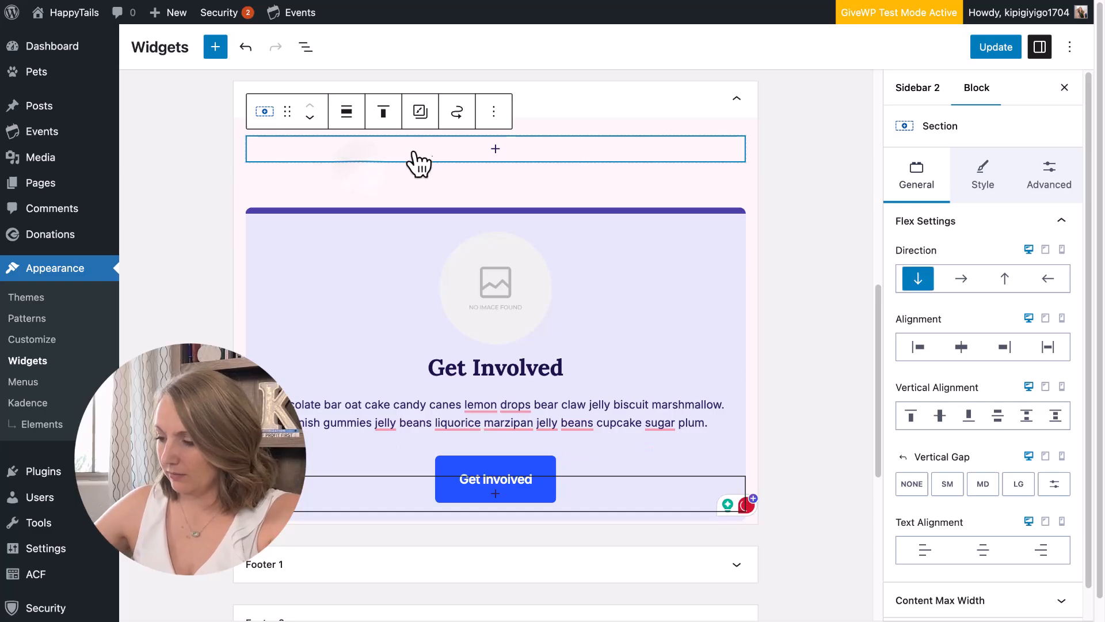
left_click(499, 152)
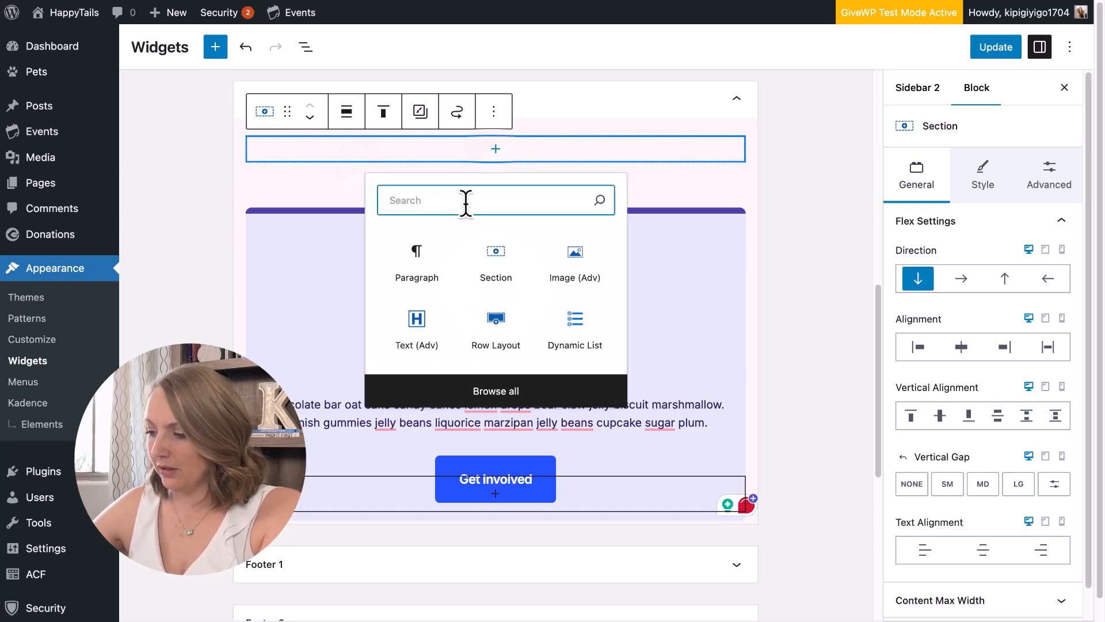
type("post")
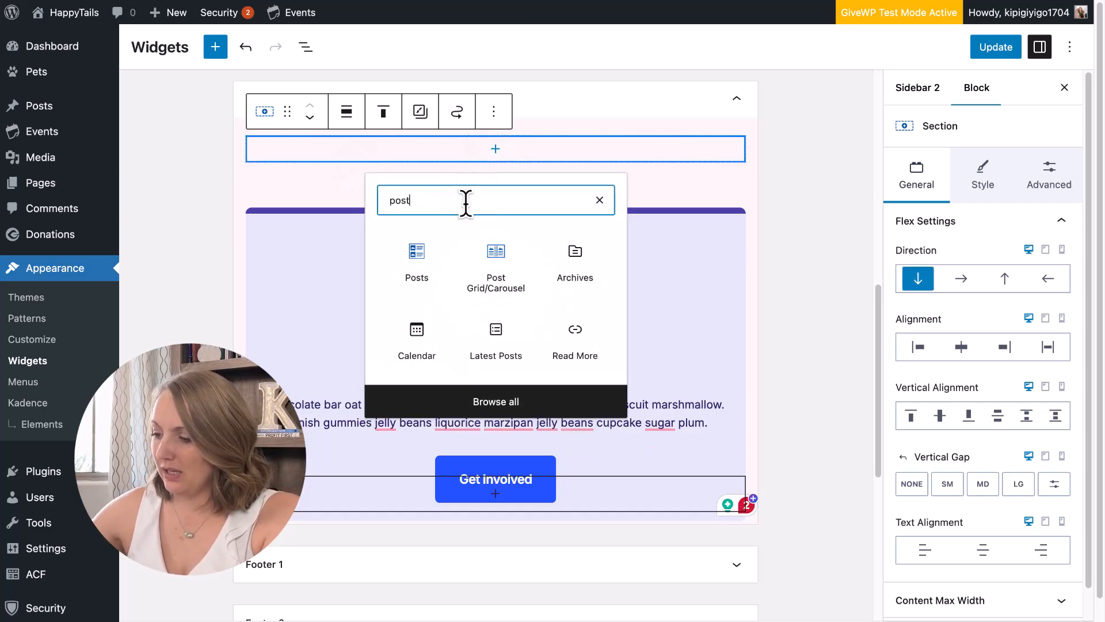
left_click(500, 259)
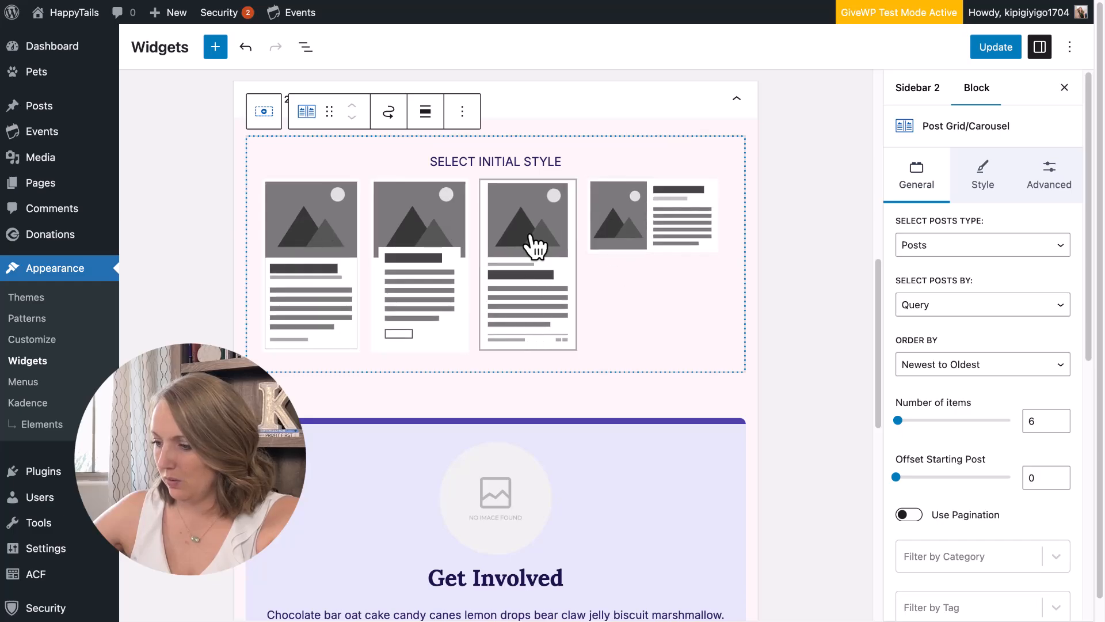
Give the post grid the first initial style and change Select Posts Type from Posts to Pets.
left_click(329, 239)
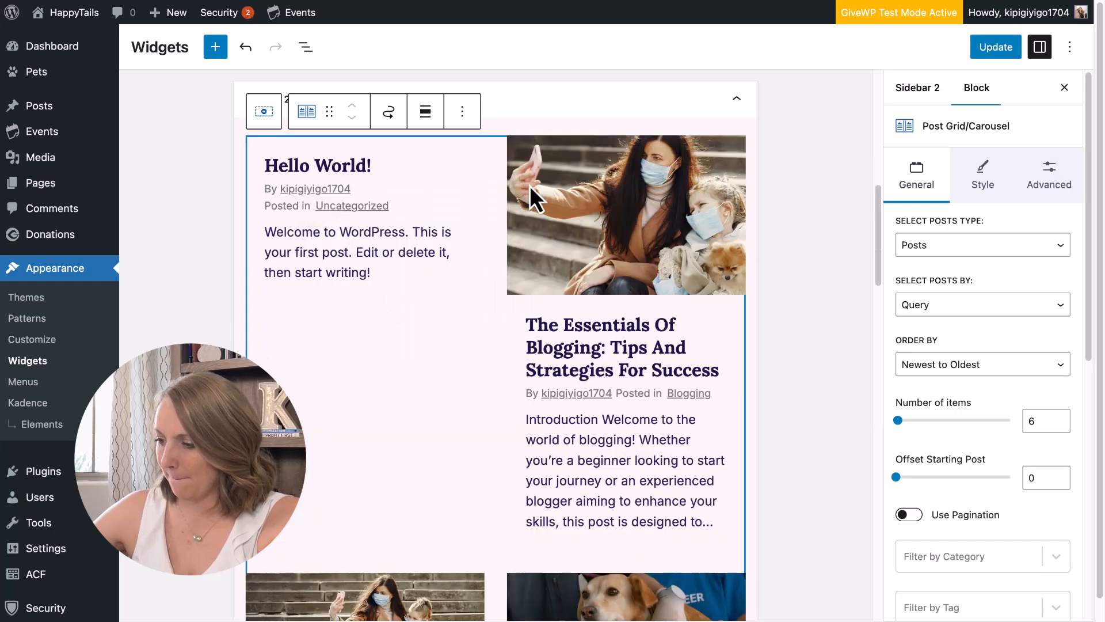
scroll(1040, 344, "down", 7)
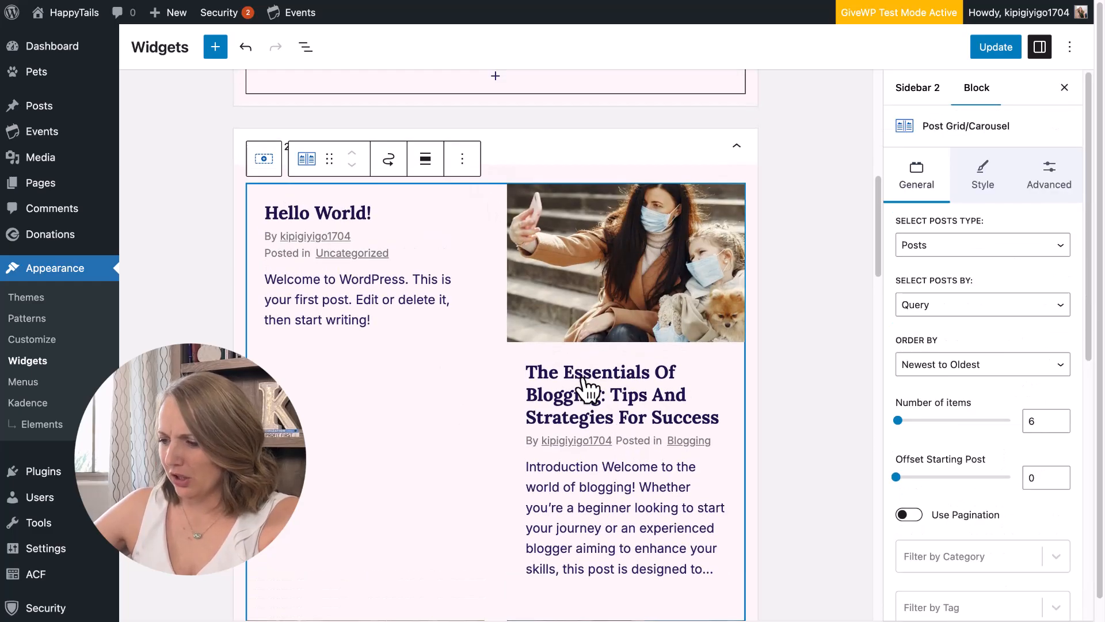
scroll(497, 416, "down", 2)
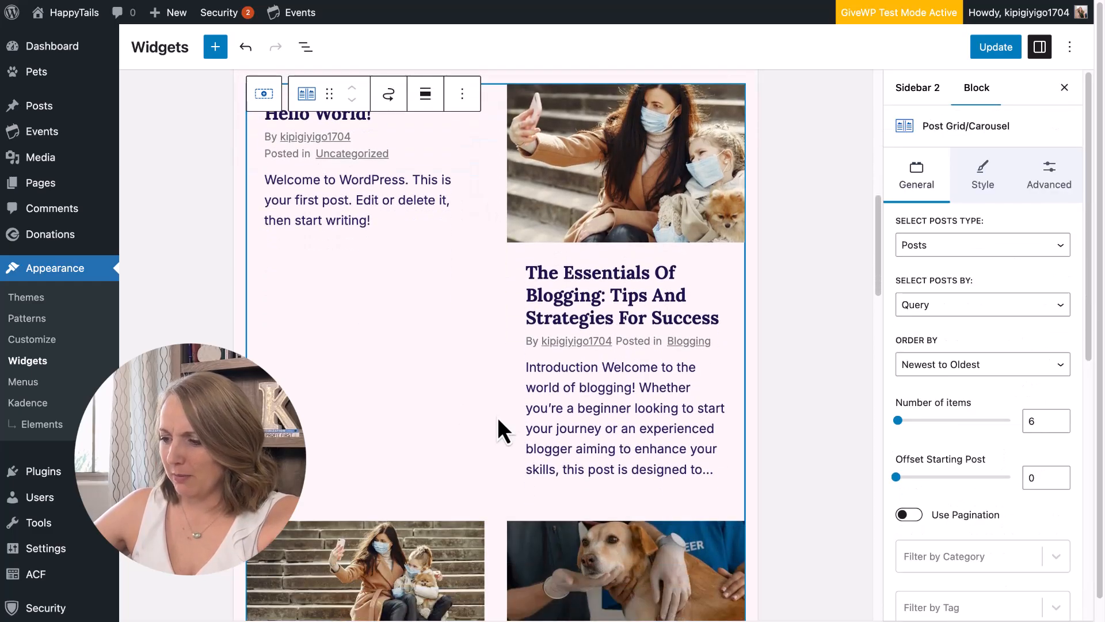
scroll(518, 429, "up", 1)
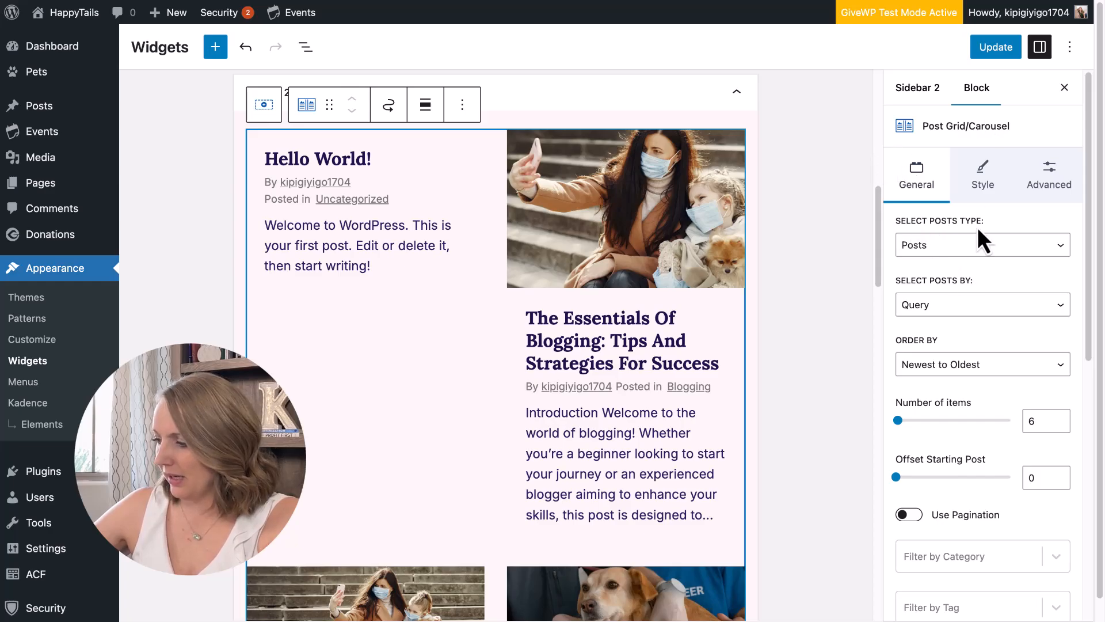
left_click(953, 248)
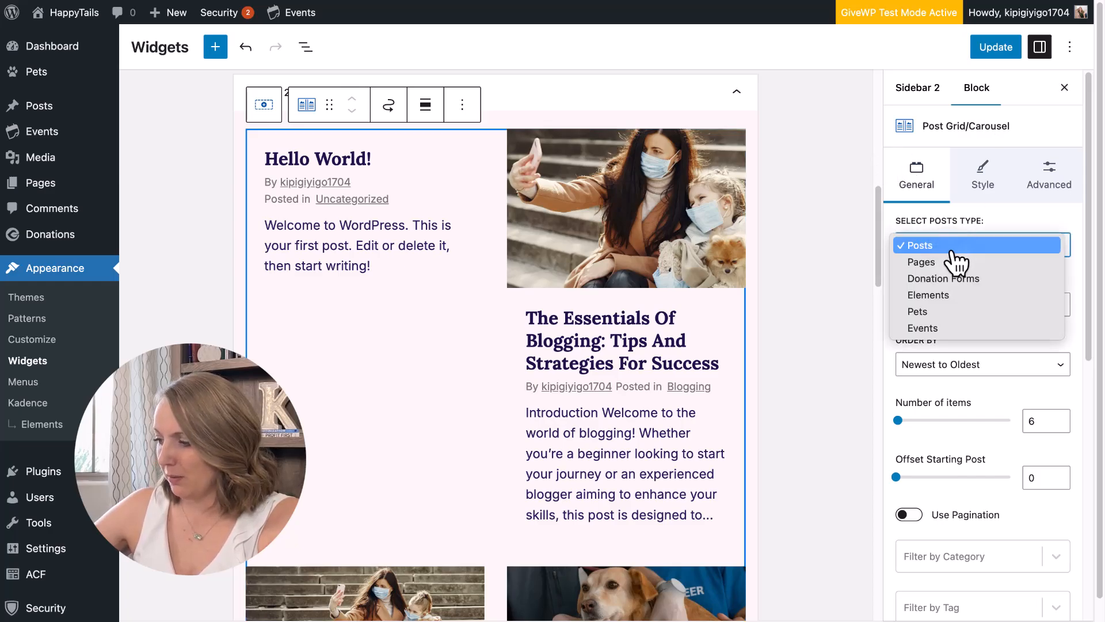
left_click(932, 312)
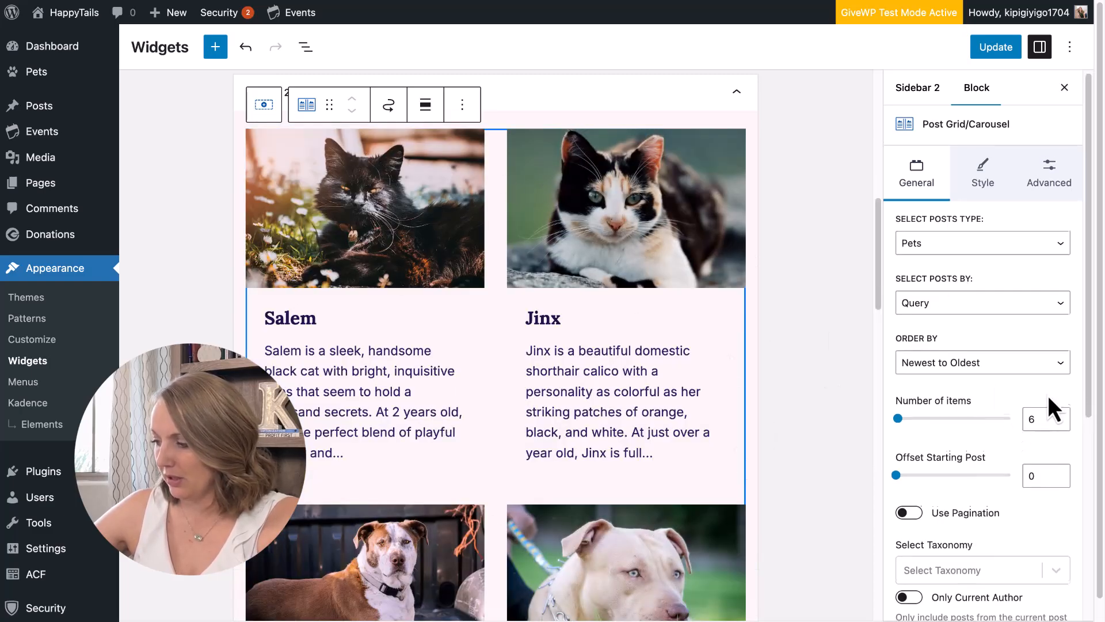
Lower the grid's number of items to 4 and expand the layout options.
scroll(1048, 394, "down", 1)
left_click(1059, 405)
left_click(1059, 405)
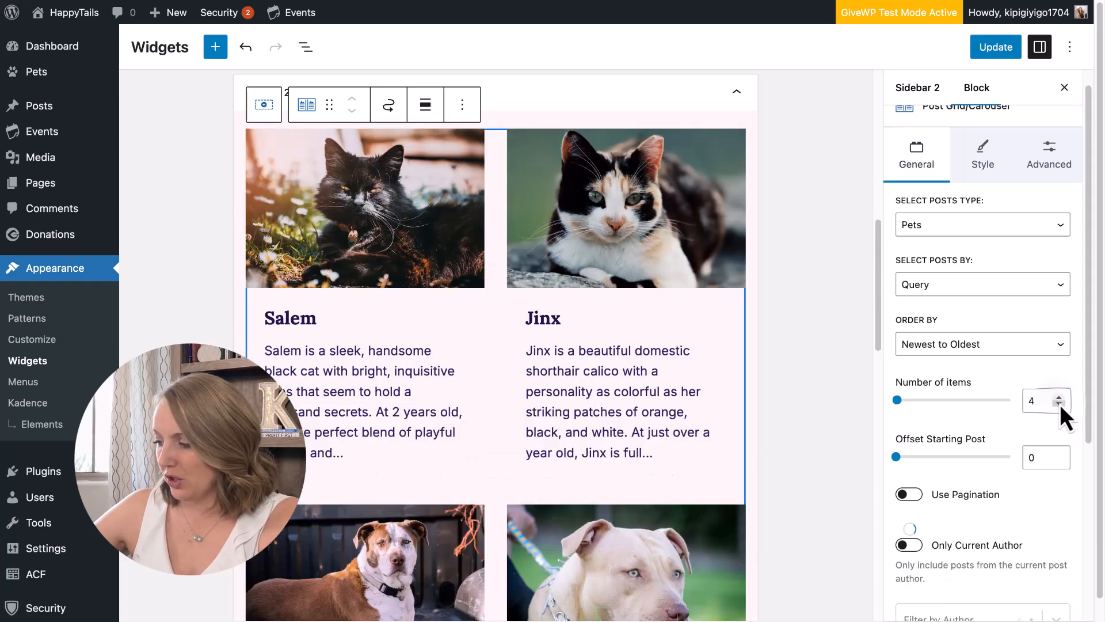
scroll(981, 407, "down", 5)
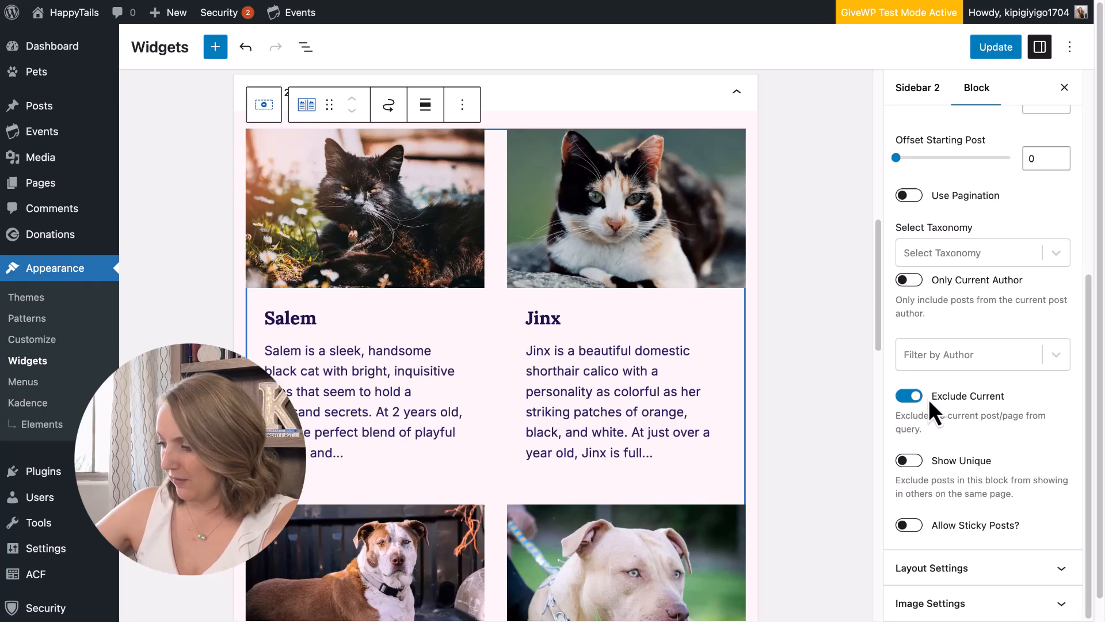
scroll(986, 414, "down", 1)
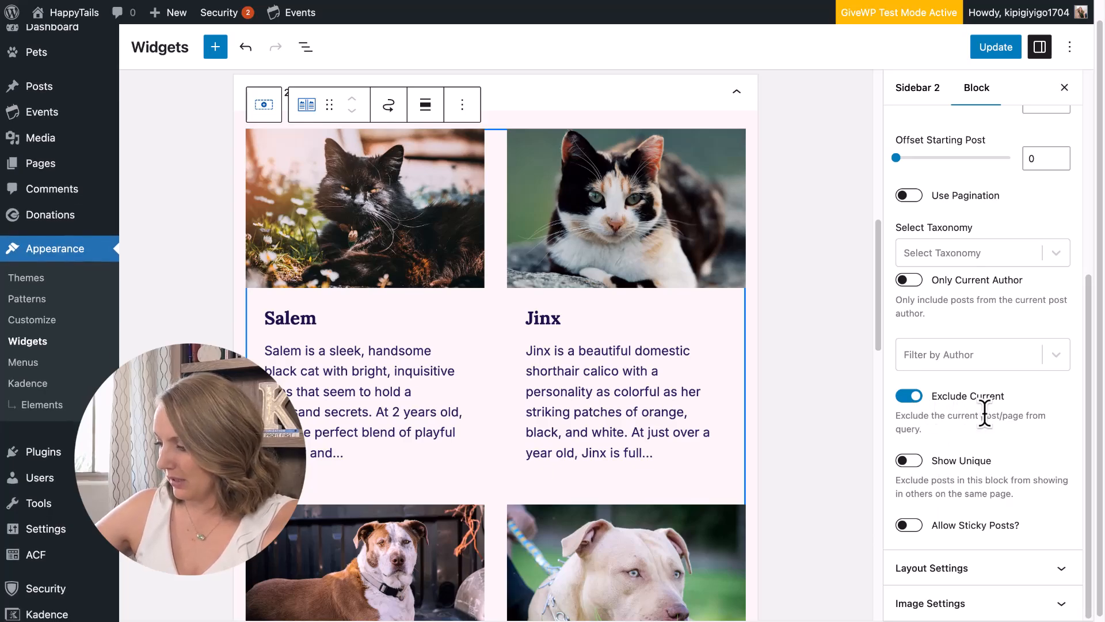
left_click(987, 567)
Set the card Image Ratio to Square 1:1 under Image Settings.
scroll(1007, 357, "down", 2)
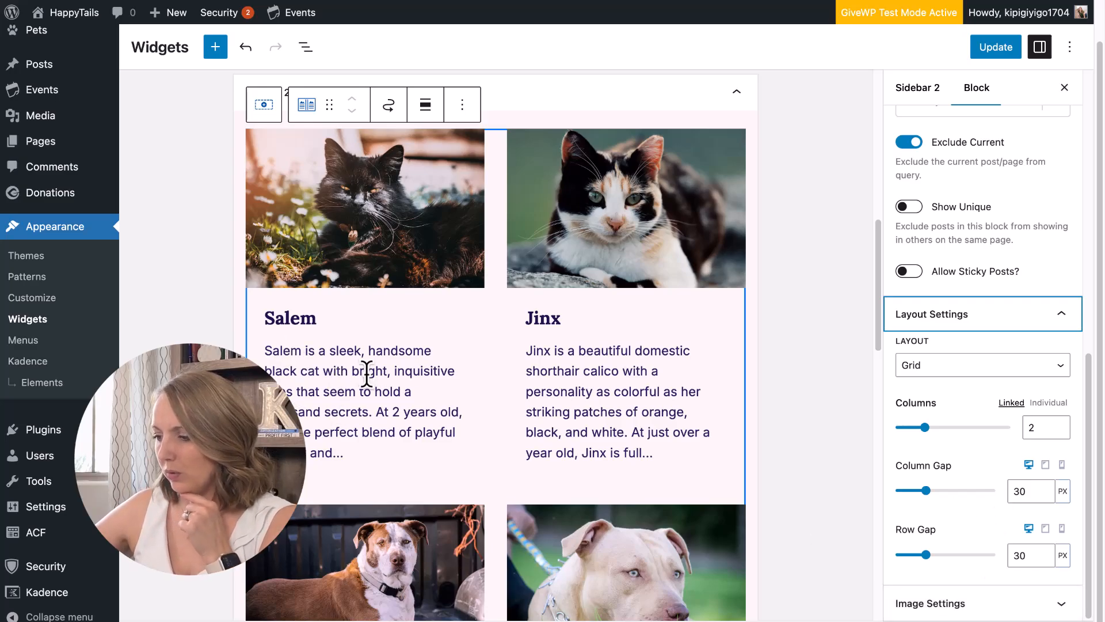
left_click(983, 602)
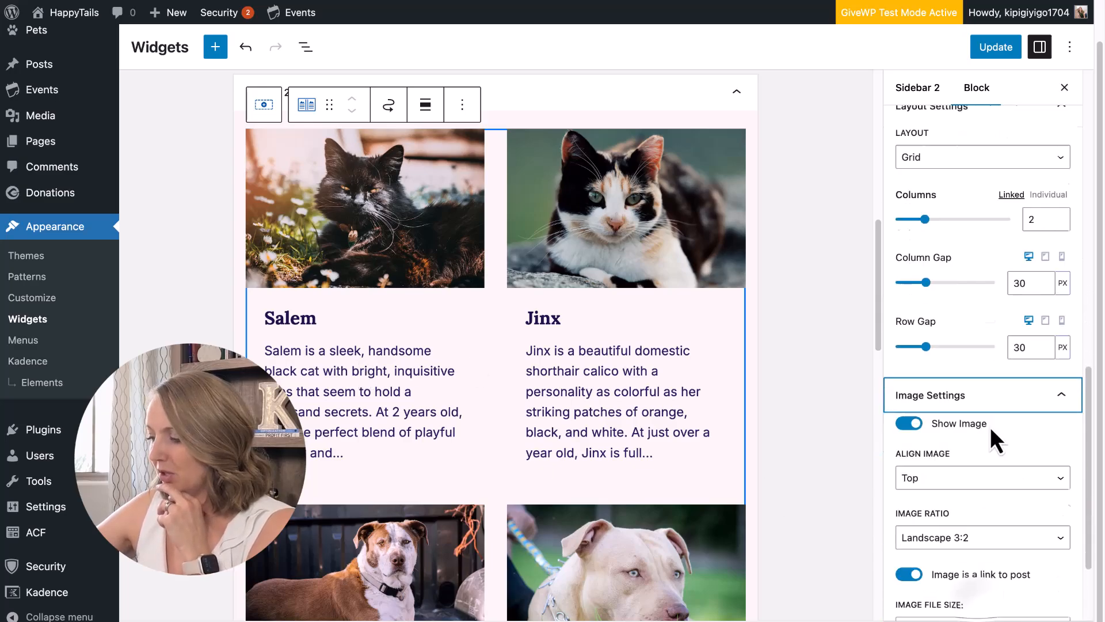
left_click(957, 406)
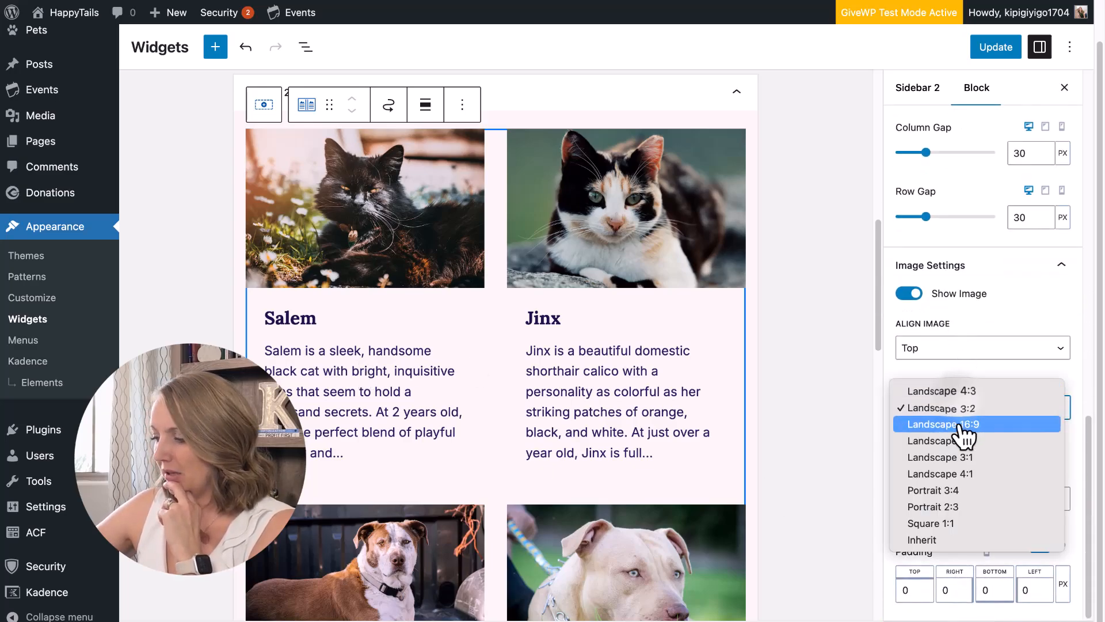
key("Escape")
left_click(959, 528)
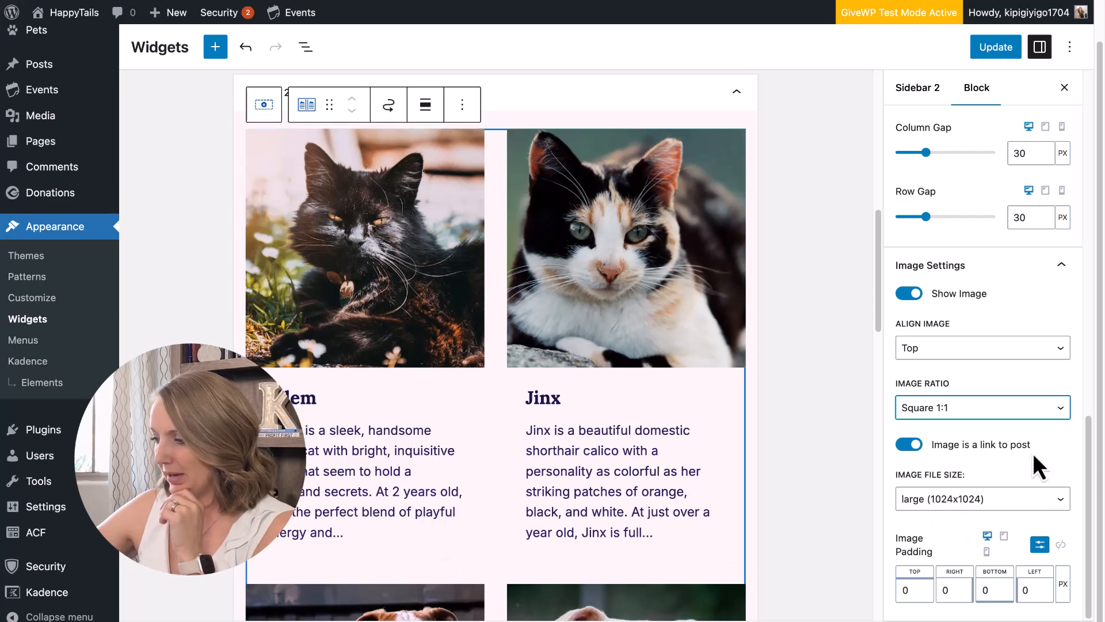
scroll(1031, 454, "up", 10)
left_click(990, 185)
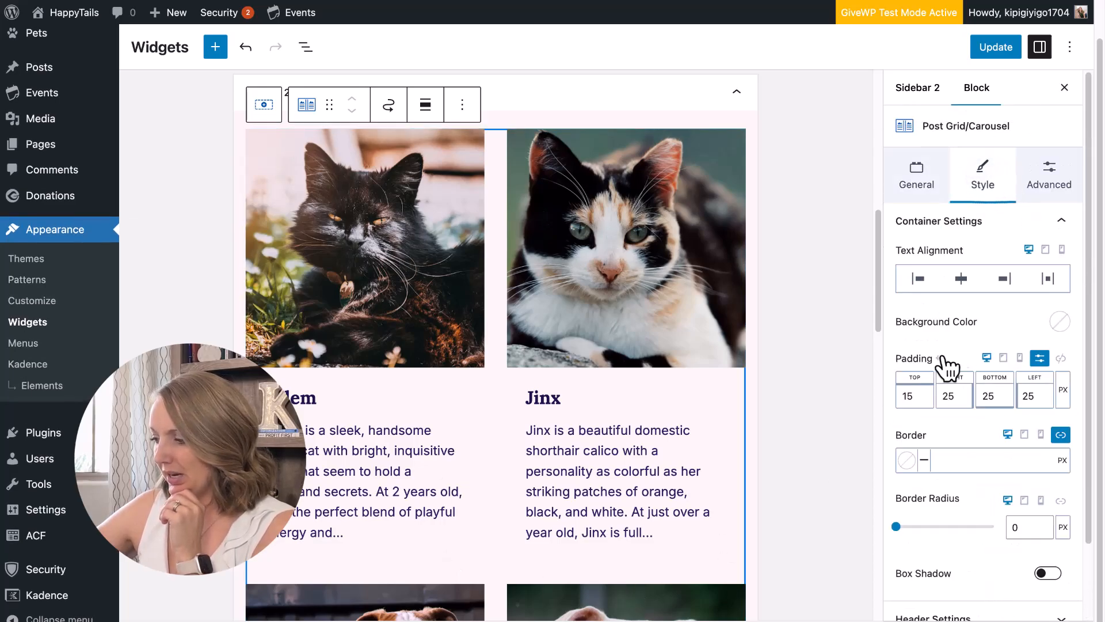
Set the container padding to 8 top, 0 right, 20 bottom and 0 left.
left_click(919, 281)
double_click(908, 396)
double_click(957, 396)
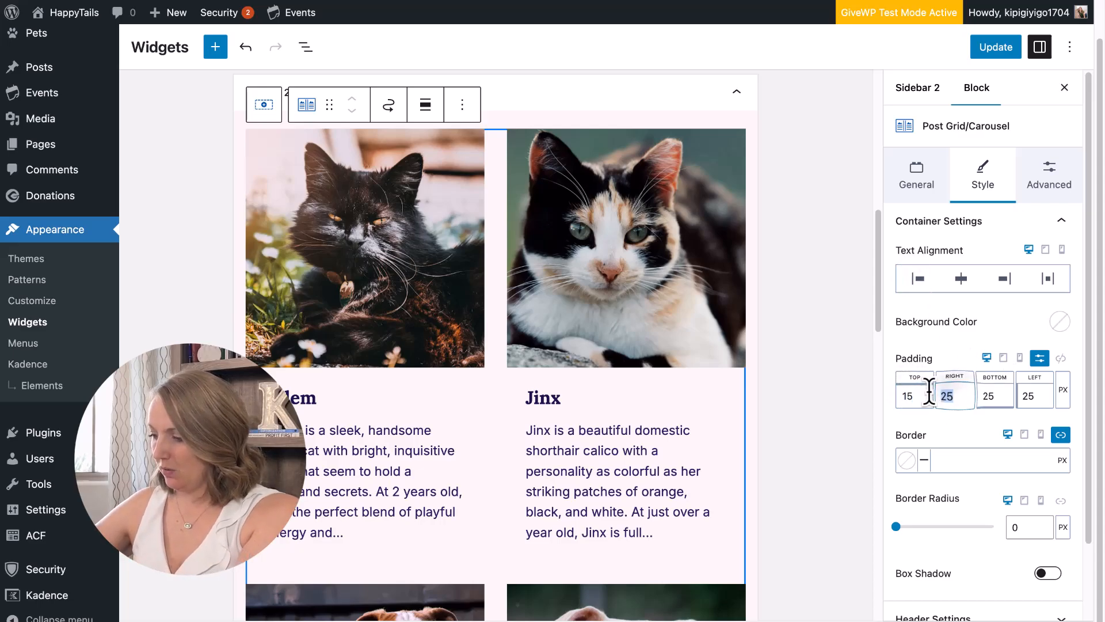
type("0")
double_click(1034, 395)
type("0")
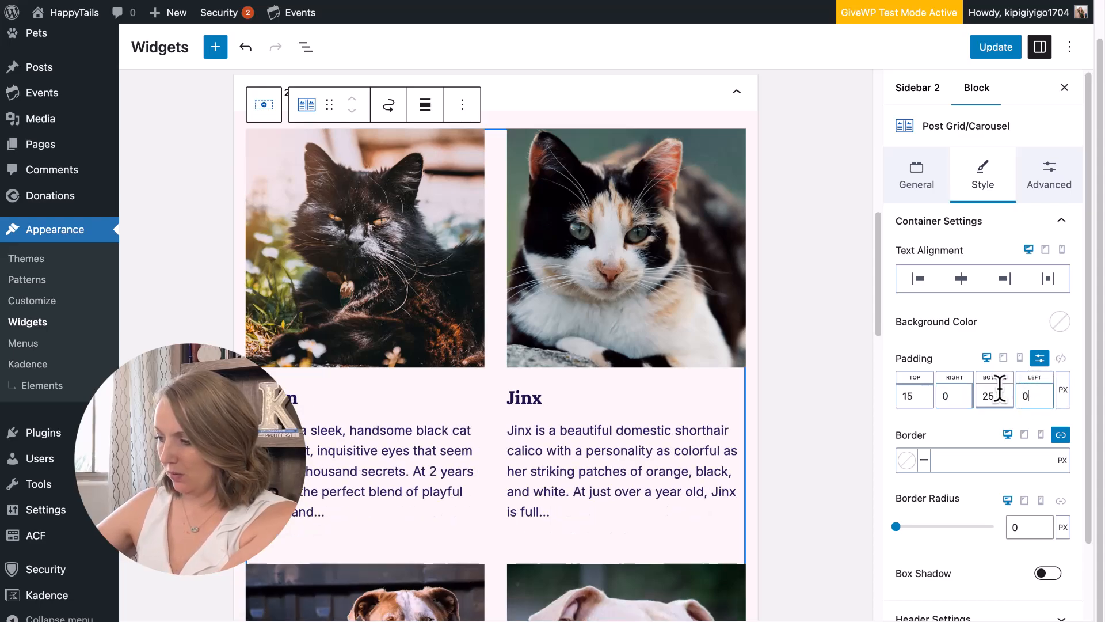
double_click(987, 395)
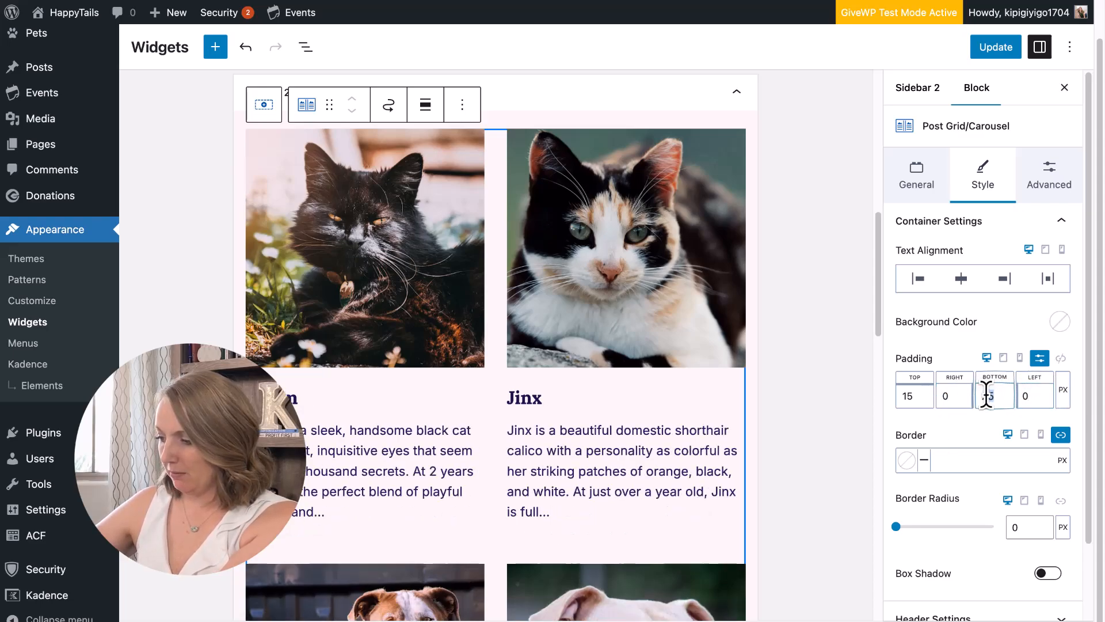
type("20")
double_click(907, 396)
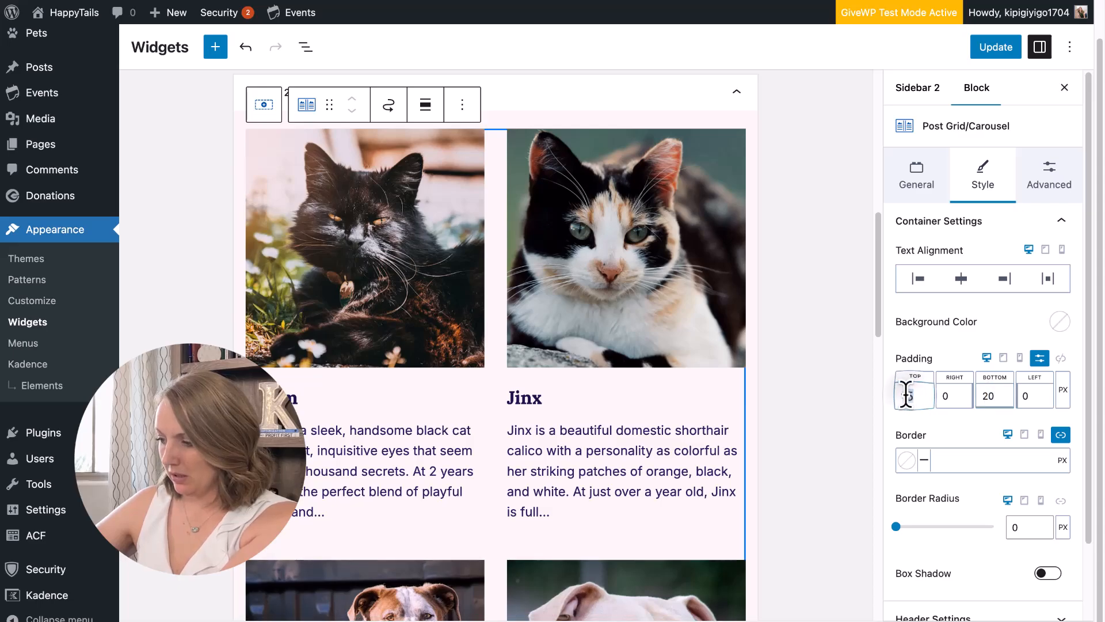
type("8")
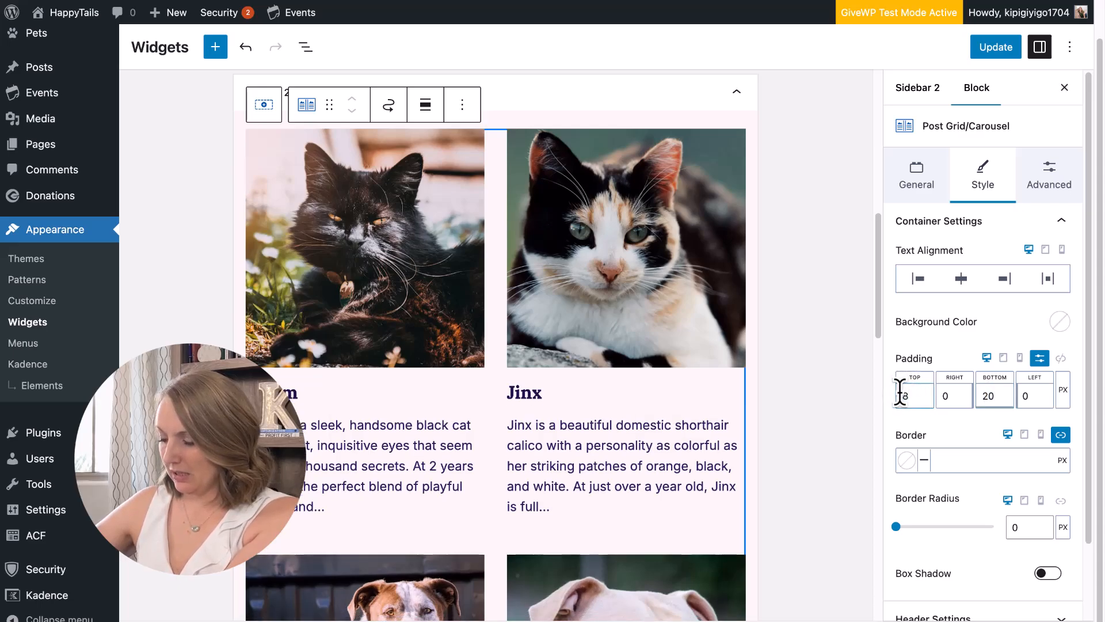
Expand the card content settings and move on to the grid's Advanced options.
scroll(1006, 488, "down", 3)
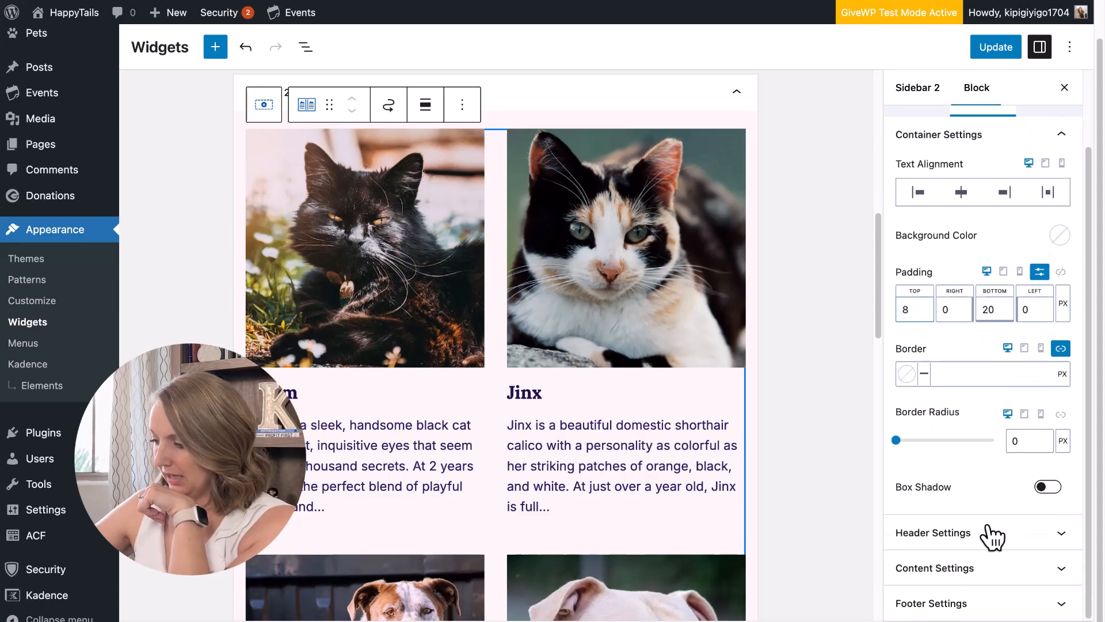
left_click(984, 569)
scroll(985, 563, "up", 4)
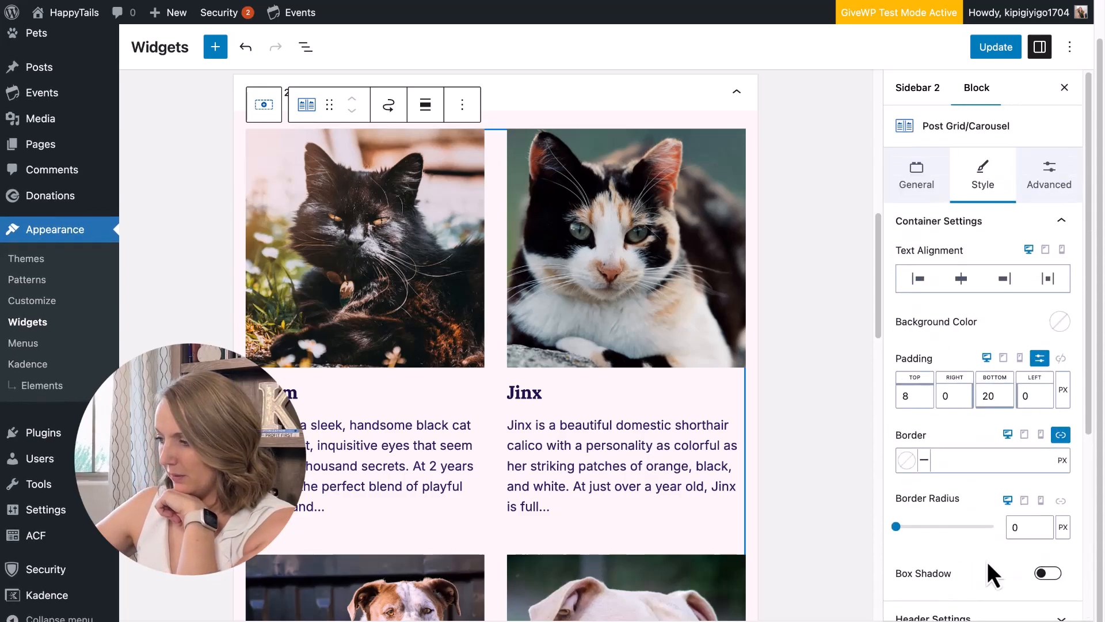
left_click(1047, 187)
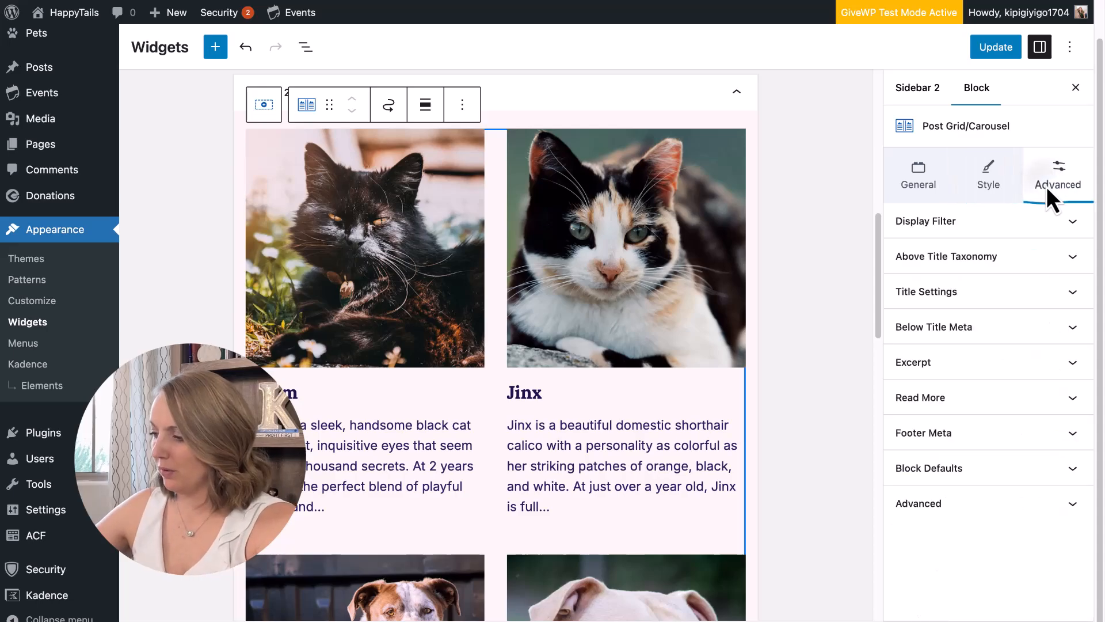
Switch off Show Excerpt for the pet cards and save the widgets with Update.
left_click(1008, 362)
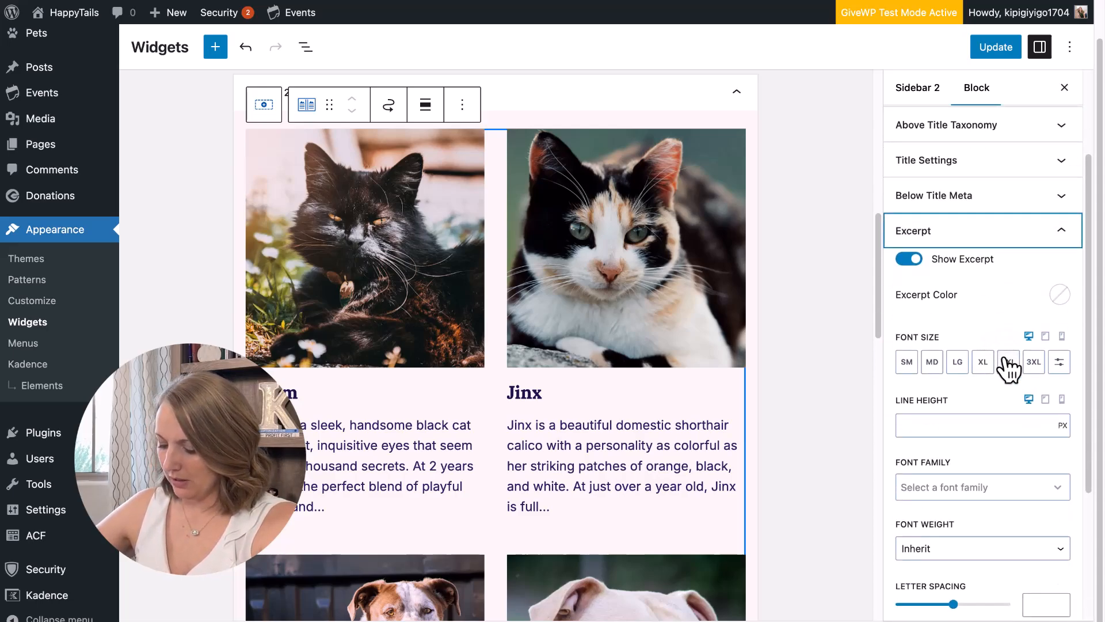
left_click(909, 261)
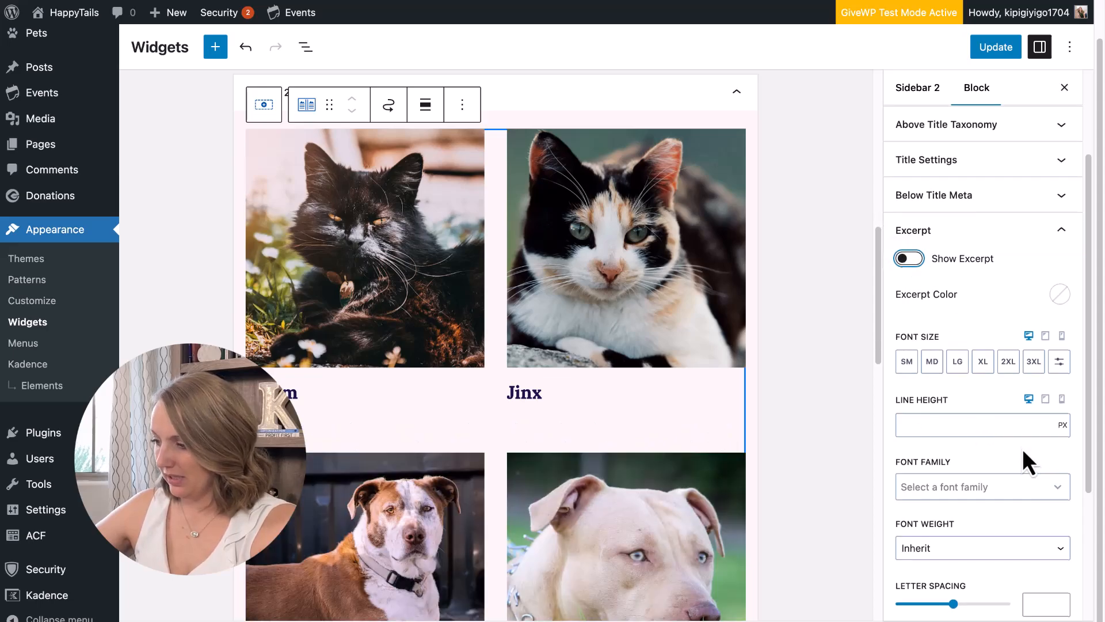
scroll(1024, 449, "down", 3)
left_click(994, 47)
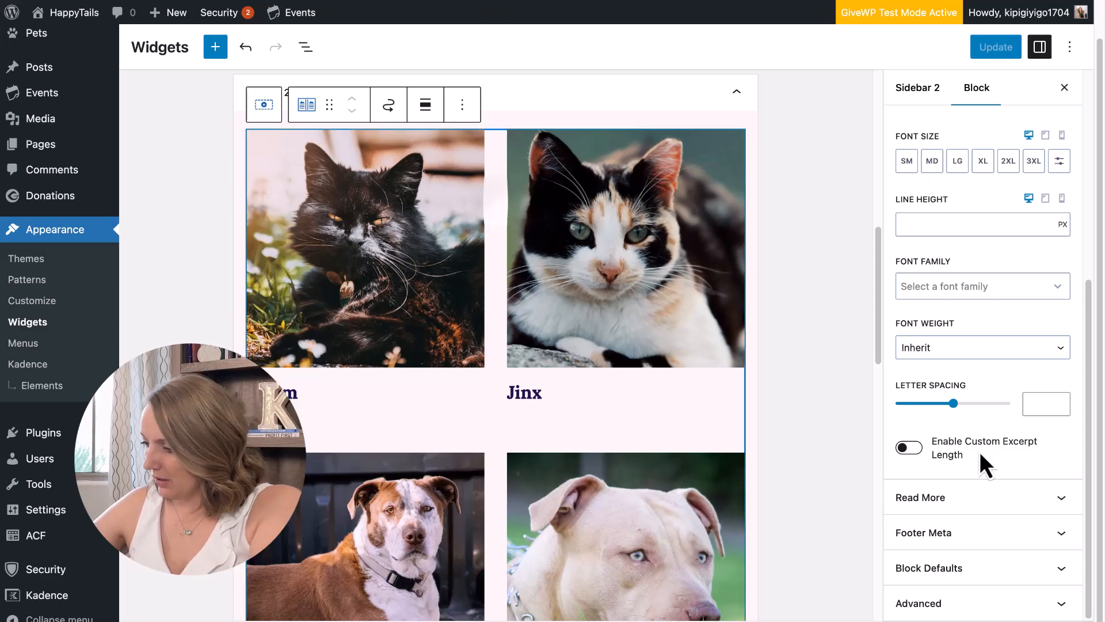
scroll(1013, 374, "up", 10)
Set the pet grid's column gap and row gap to 8.
left_click(915, 170)
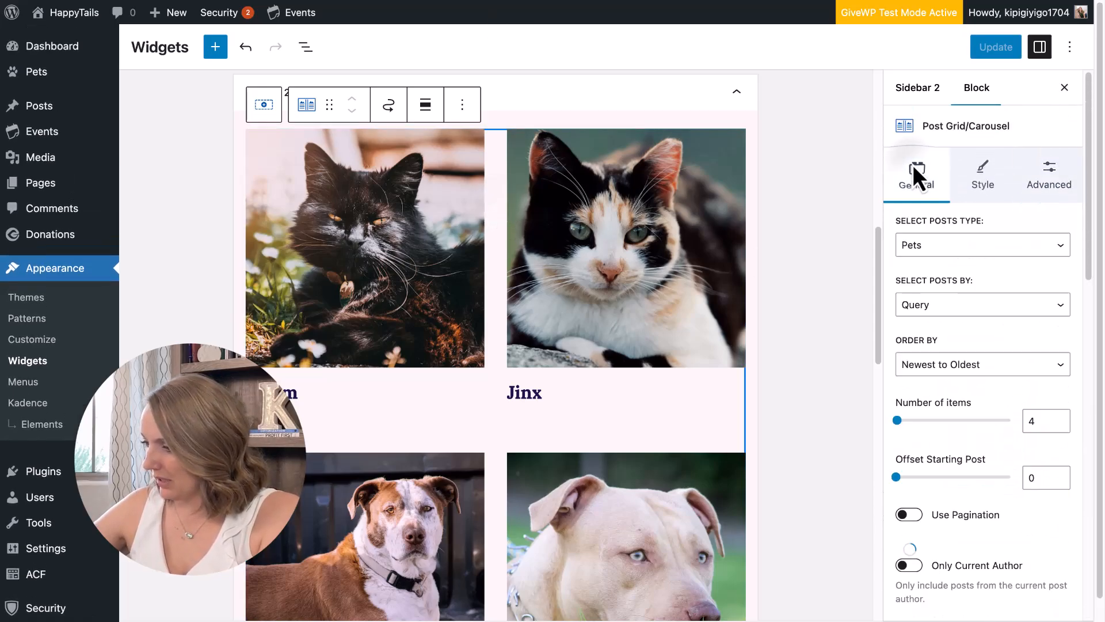
scroll(990, 403, "down", 9)
scroll(990, 403, "down", 3)
left_click_drag(1036, 364, 1012, 365)
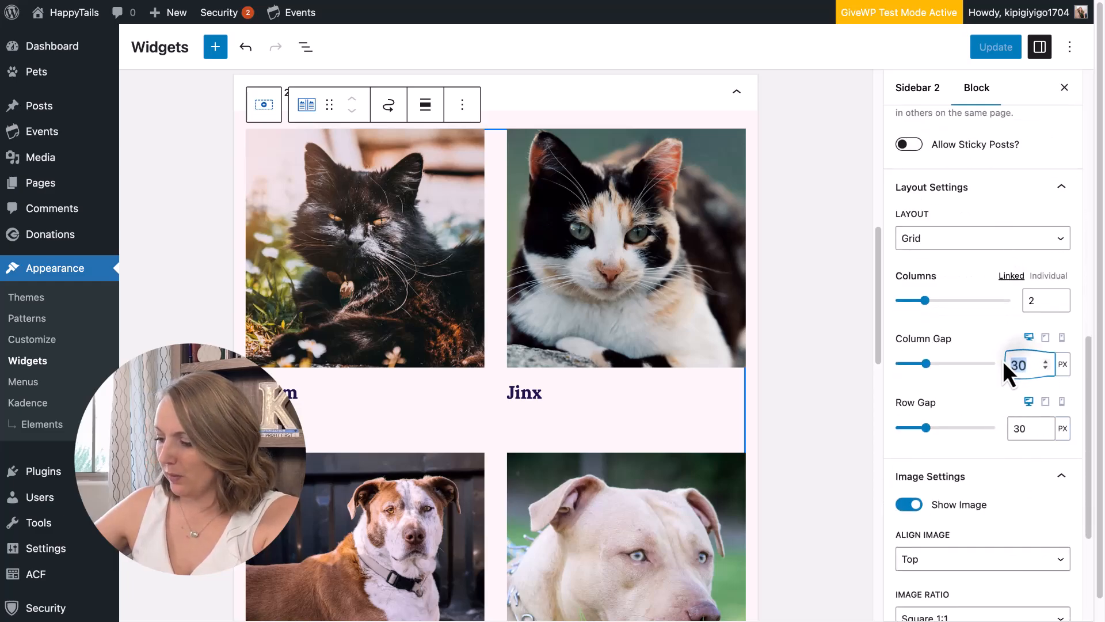
type("8")
left_click_drag(1030, 429, 1008, 429)
type("8")
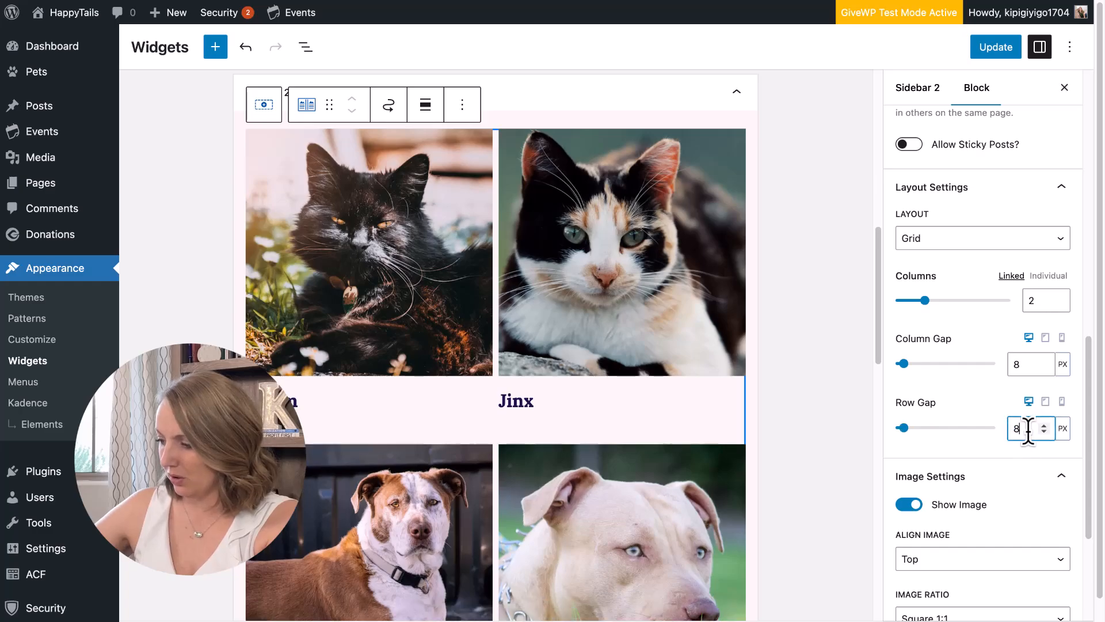
Clear the bottom padding to 0 in the Style tab and save the widgets.
scroll(972, 308, "up", 5)
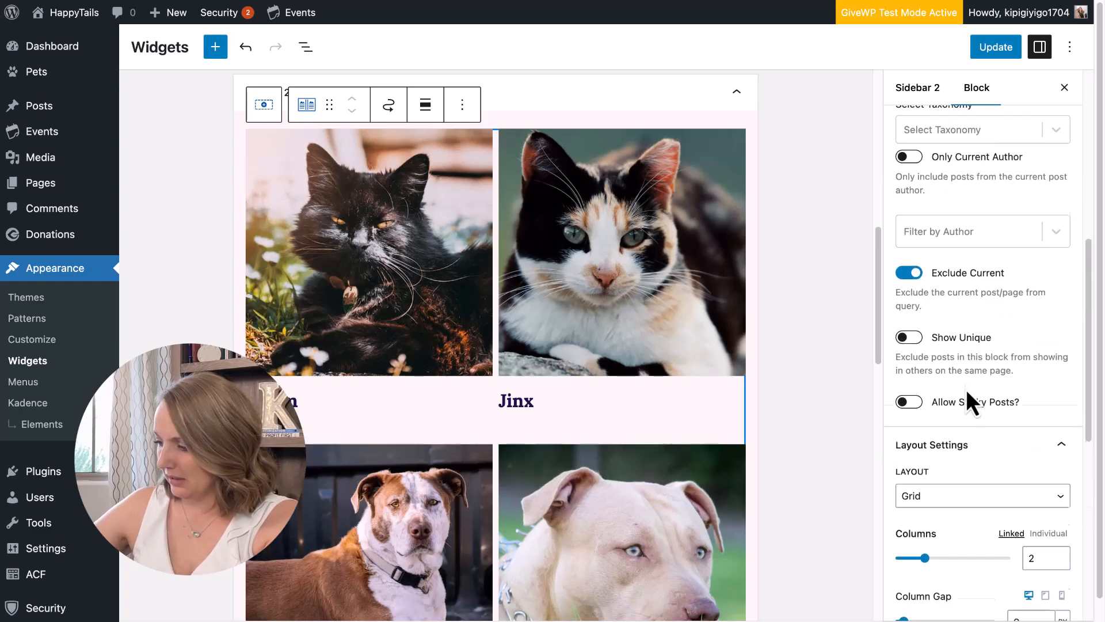
scroll(967, 391, "down", 5)
scroll(982, 426, "down", 3)
scroll(977, 417, "down", 15)
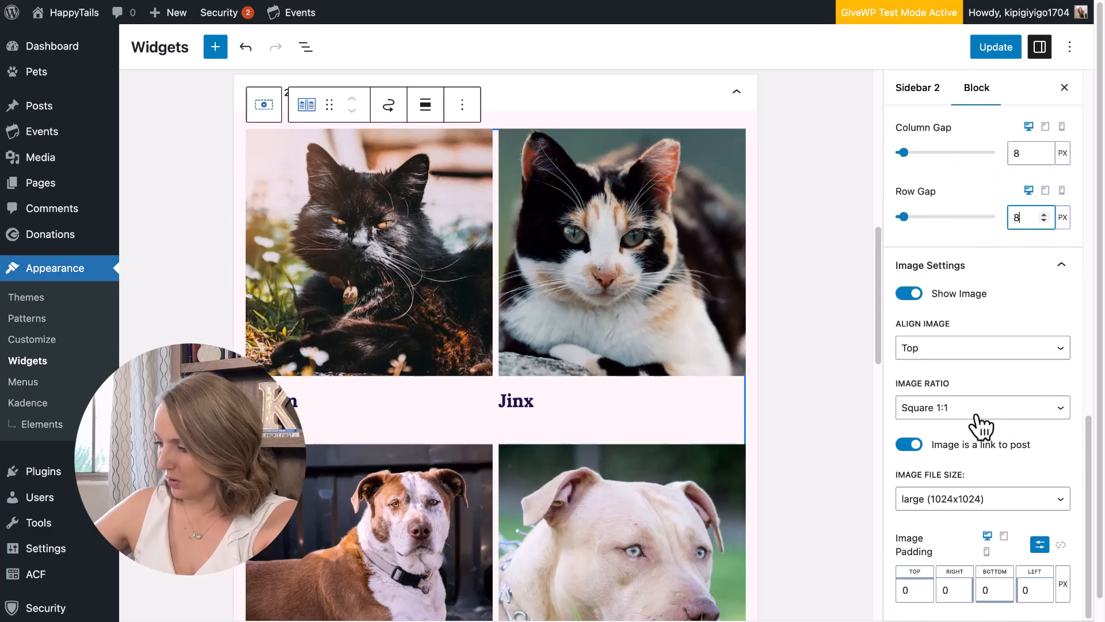
scroll(982, 426, "up", 15)
left_click(977, 194)
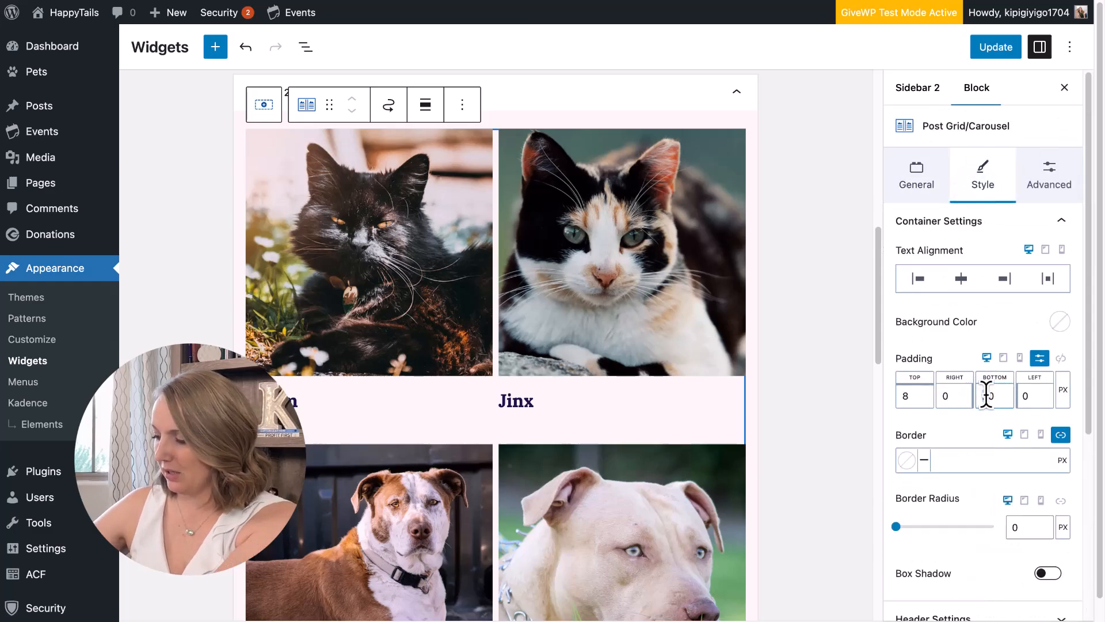
key("BackSpace")
key("BackSpace")
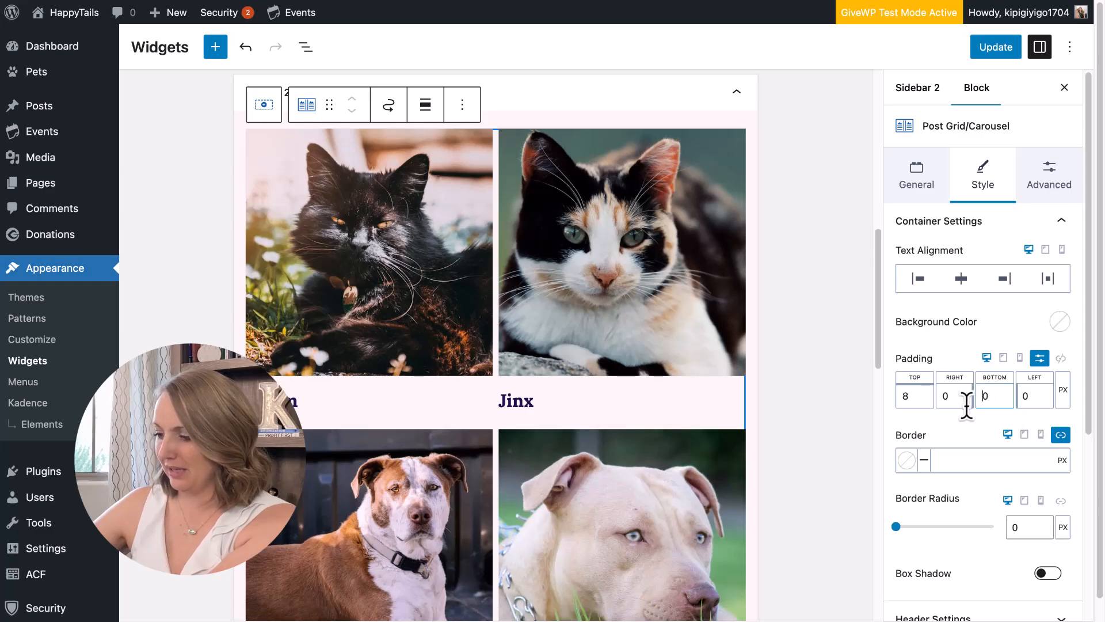
left_click(996, 49)
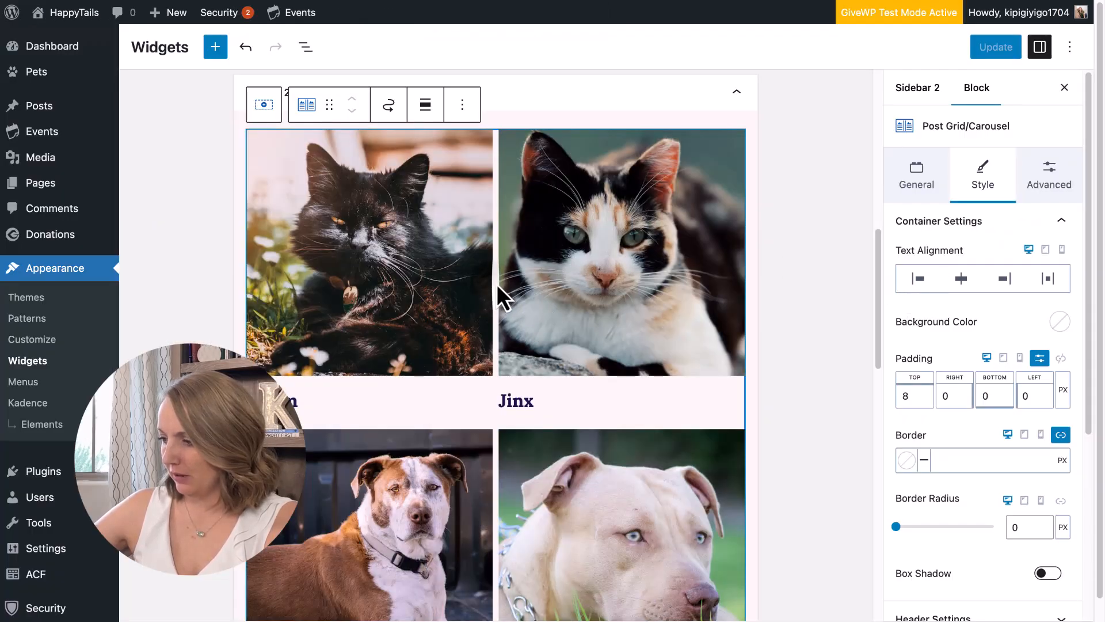
Change the pet block's Layout from Grid to Carousel, save, and step through the slides.
left_click(917, 176)
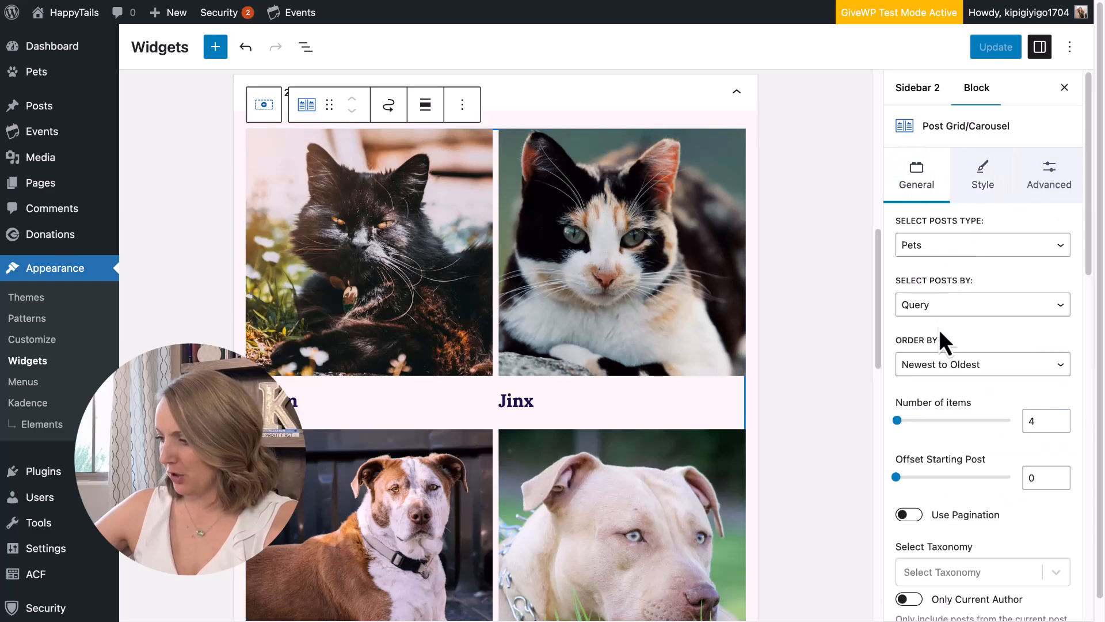
scroll(951, 356, "down", 10)
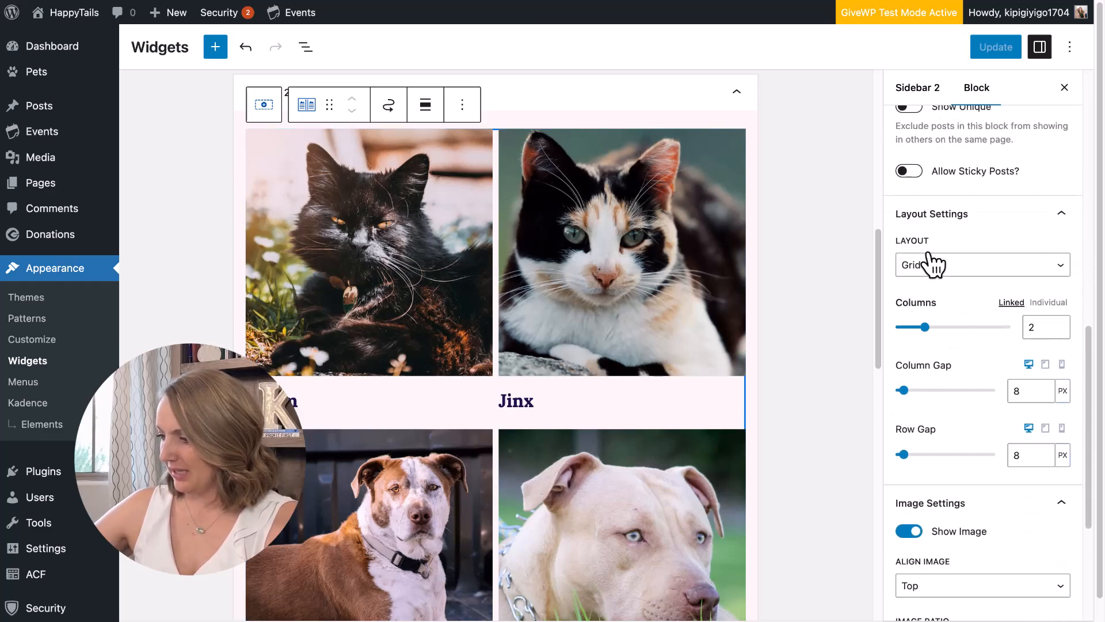
left_click(931, 265)
left_click(944, 299)
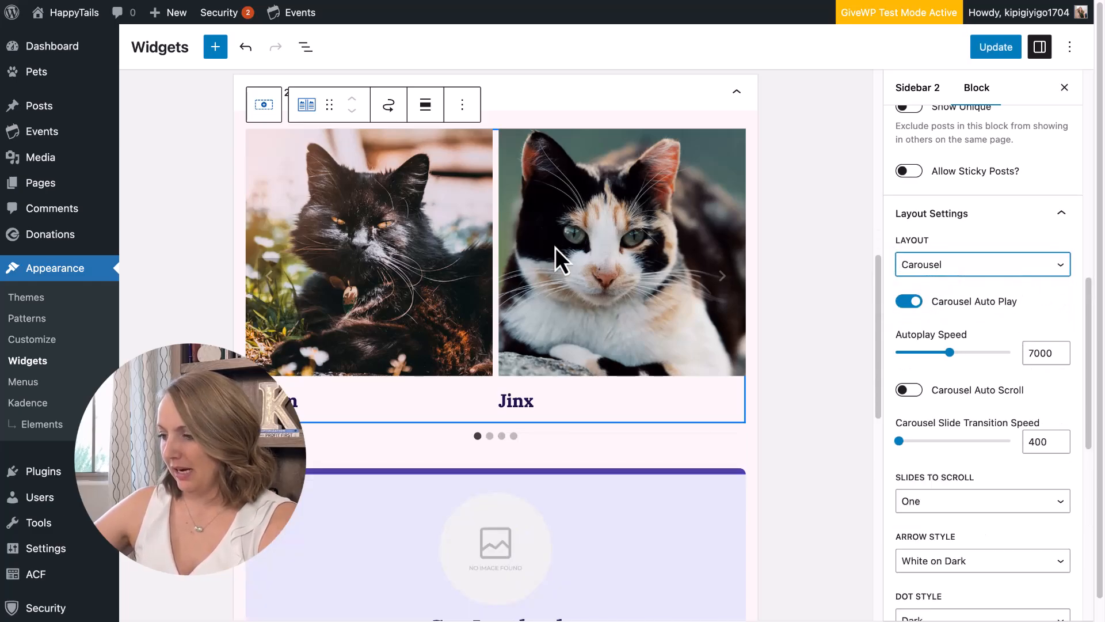
scroll(990, 486, "down", 1)
scroll(990, 486, "up", 1)
left_click(996, 49)
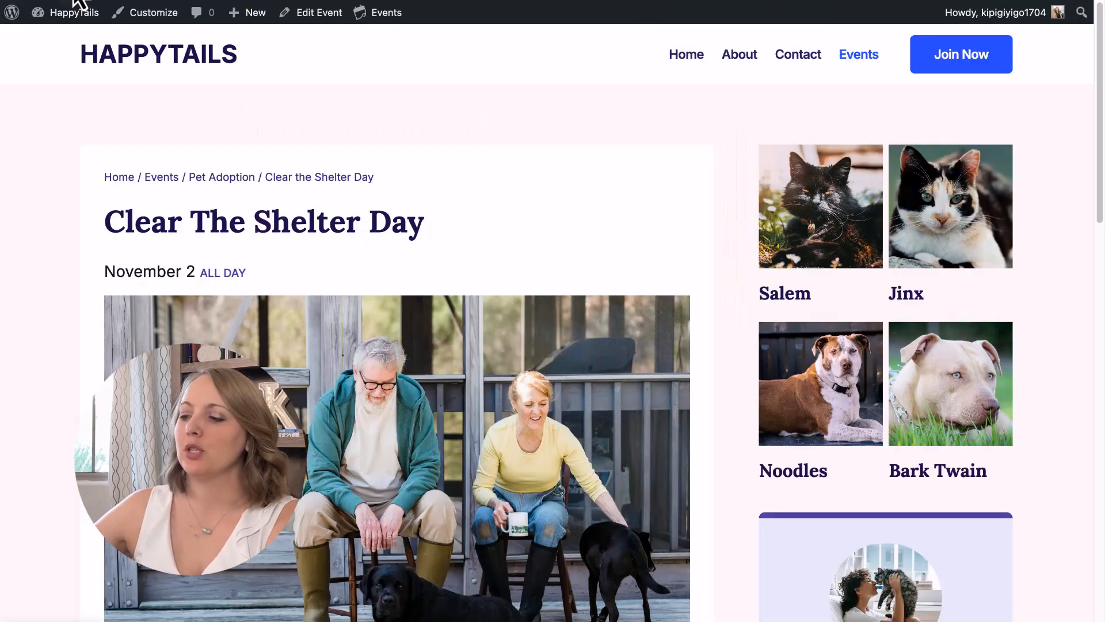
left_click(989, 232)
left_click(988, 231)
Advance through the pet carousel, then insert an empty block above it.
left_click(988, 231)
left_click(989, 232)
left_click(989, 231)
left_click(988, 231)
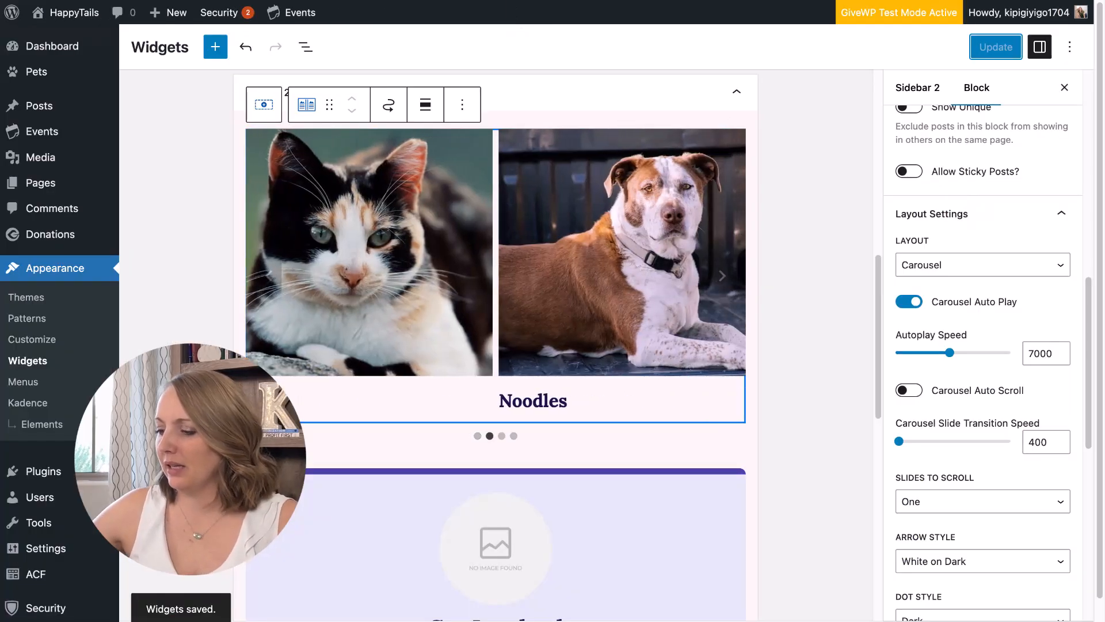
left_click(461, 104)
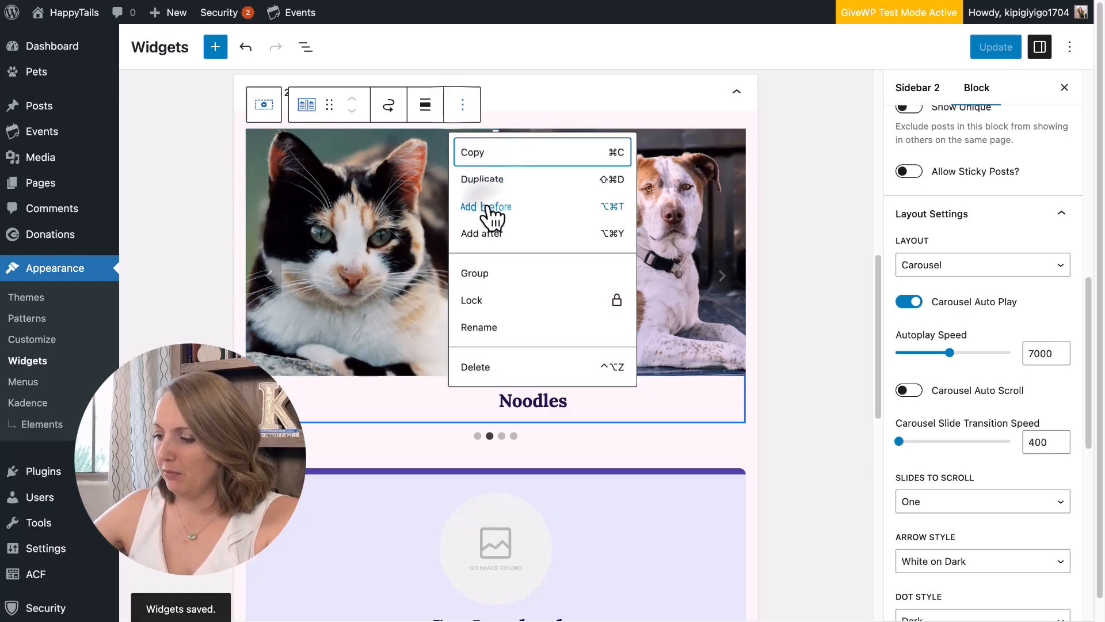
left_click(491, 198)
Copy the Get Involved heading block and paste it above the carousel.
scroll(464, 383, "down", 5)
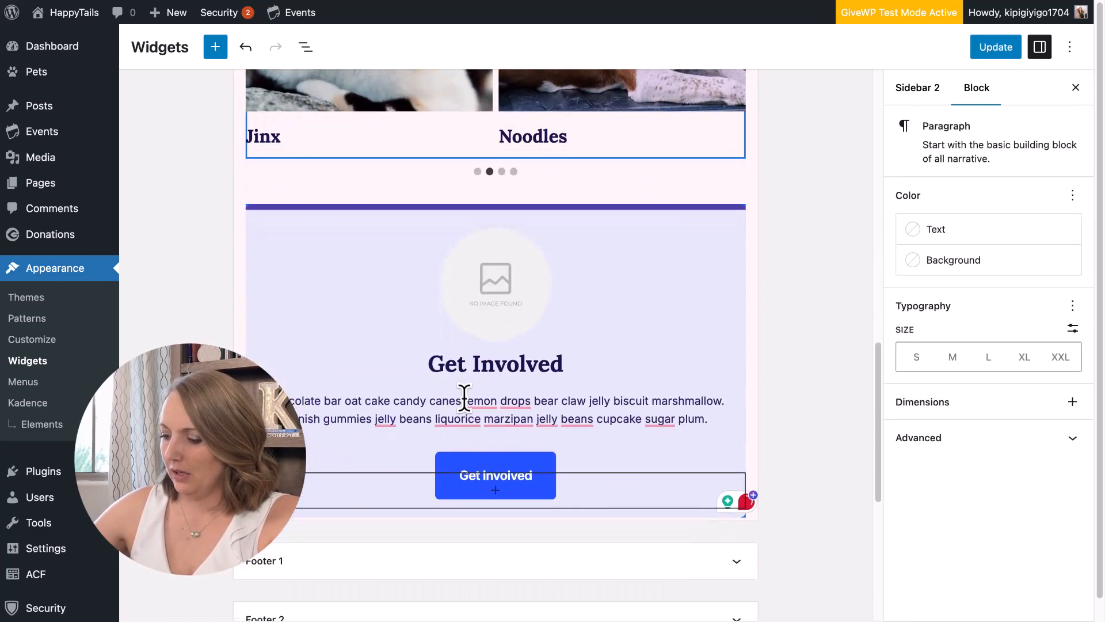
left_click(494, 360)
left_click(852, 312)
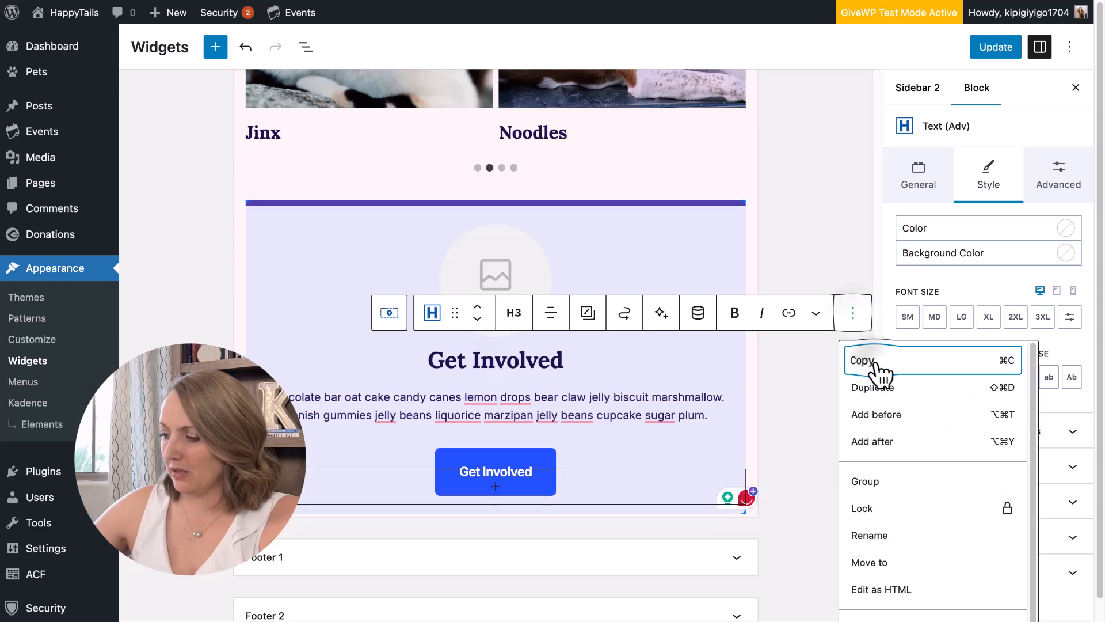
left_click(875, 363)
scroll(366, 271, "up", 10)
left_click(336, 493)
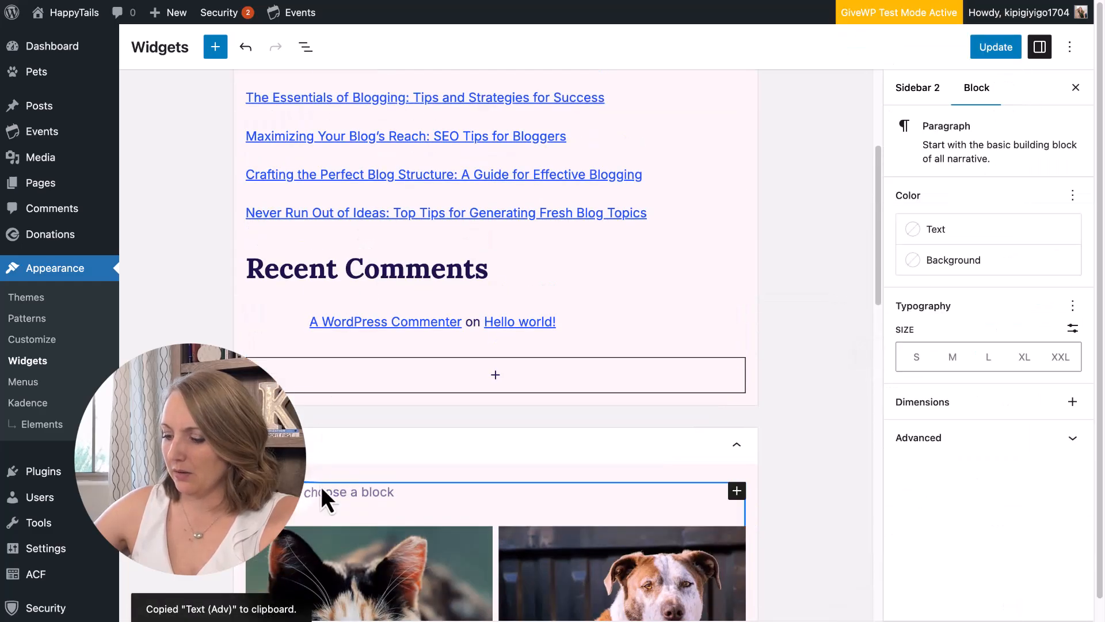
key("super+v")
Retype the pasted heading as 'Featured Pets Availble For Adoption'.
left_click(425, 361)
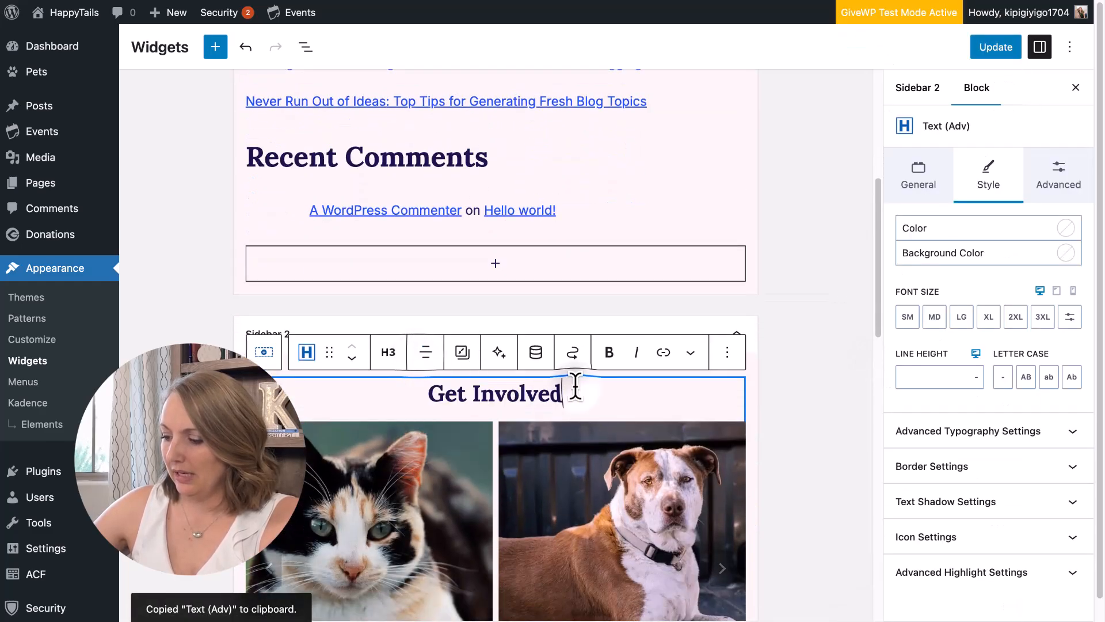
left_click_drag(566, 394, 425, 395)
type("Fe")
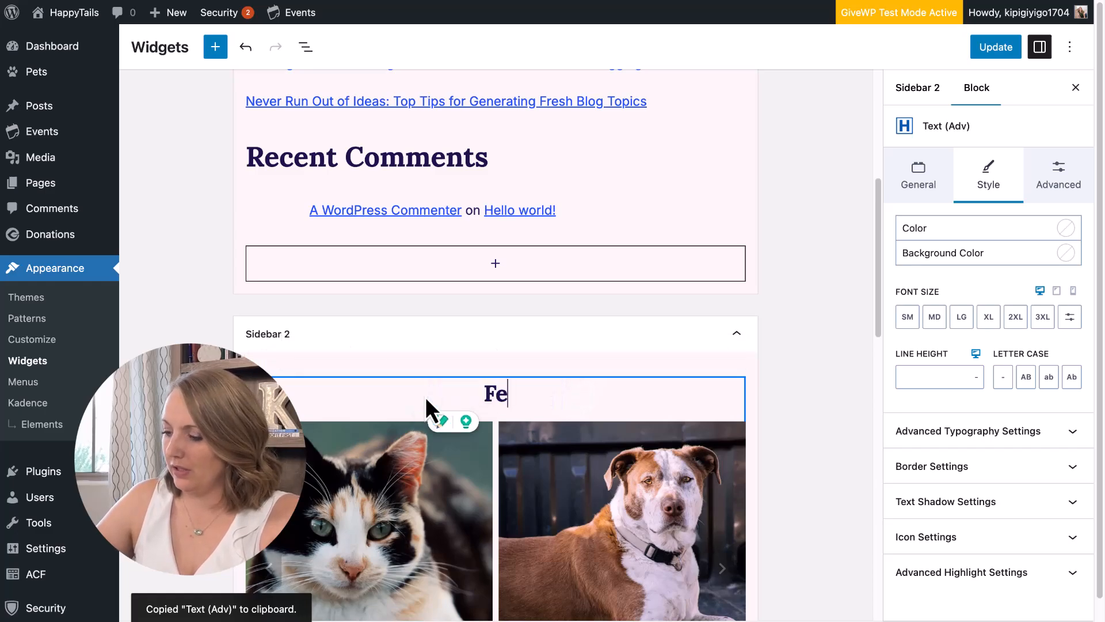
type("atured Pets F")
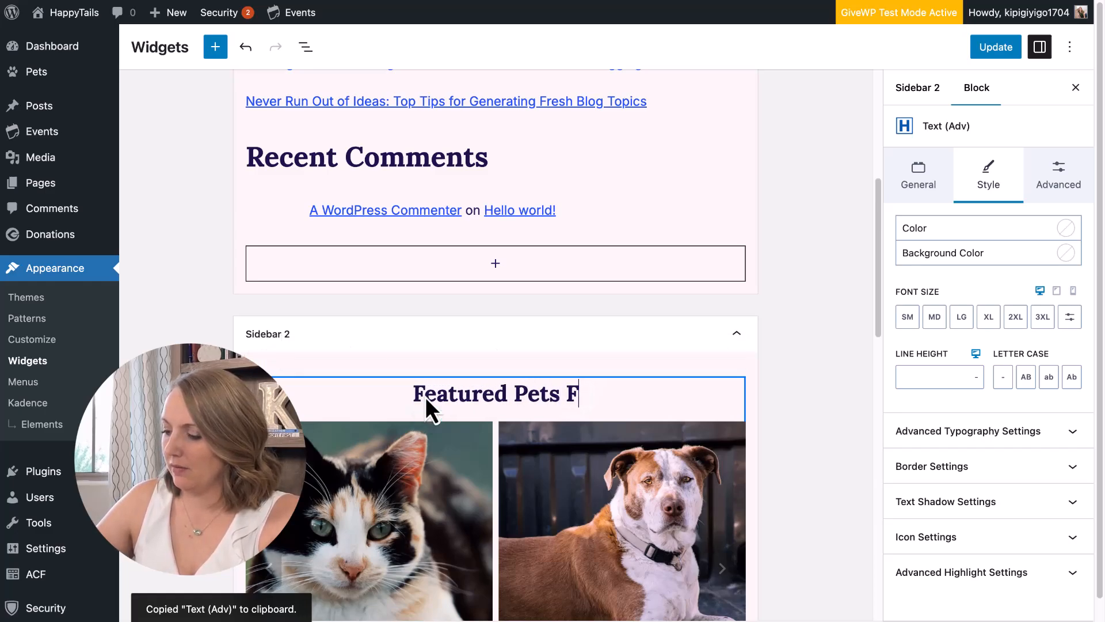
key("BackSpace")
type("Avail")
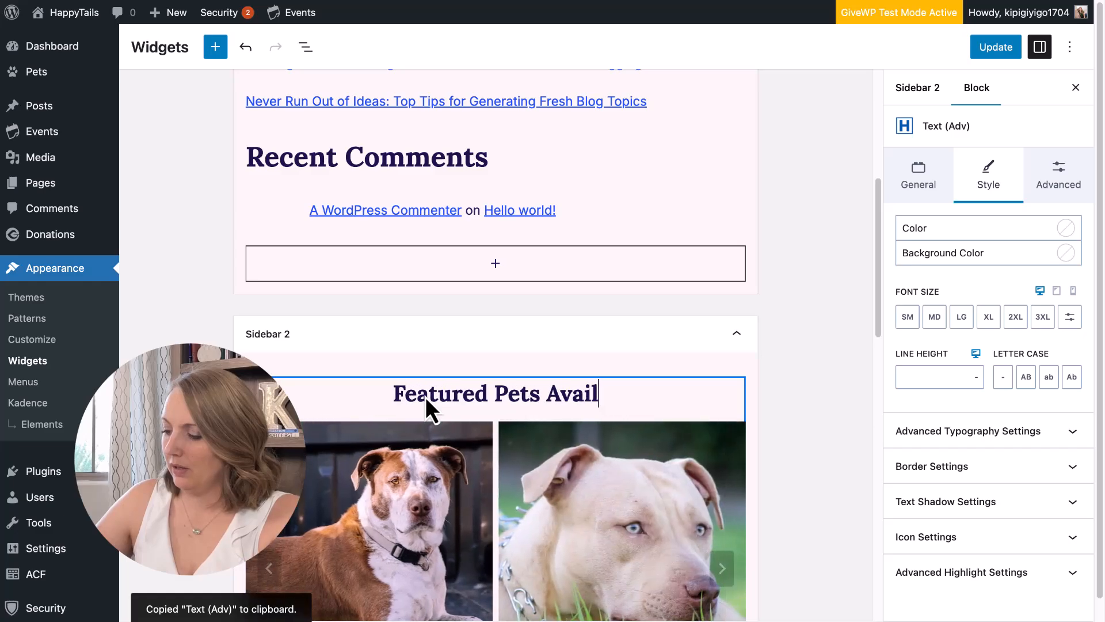
type("ble For Adoption")
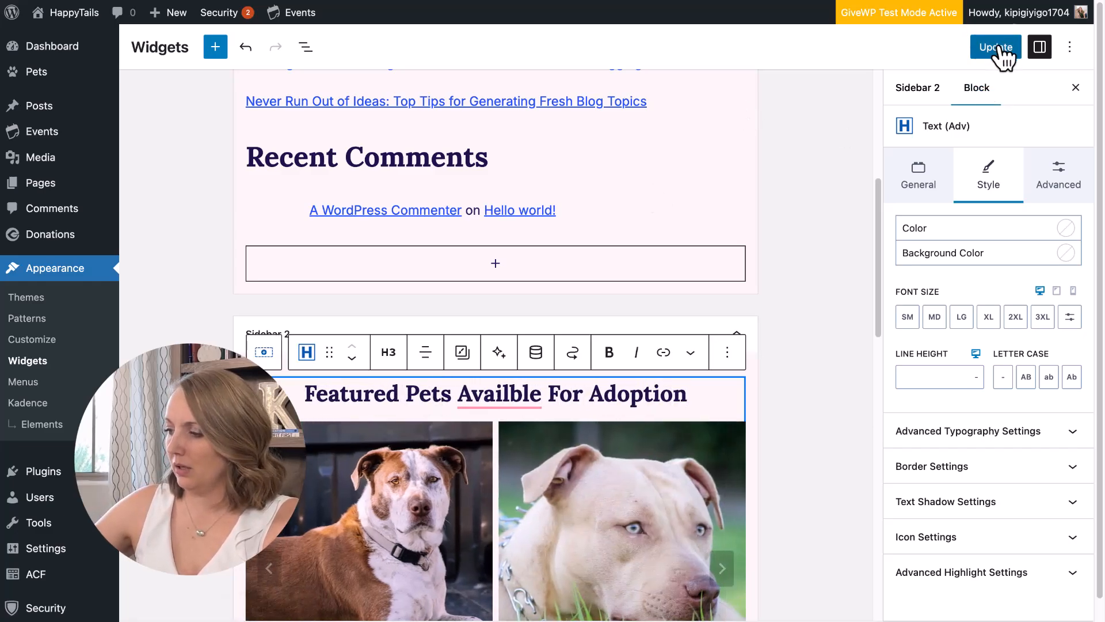
scroll(637, 392, "down", 8)
scroll(551, 199, "up", 5)
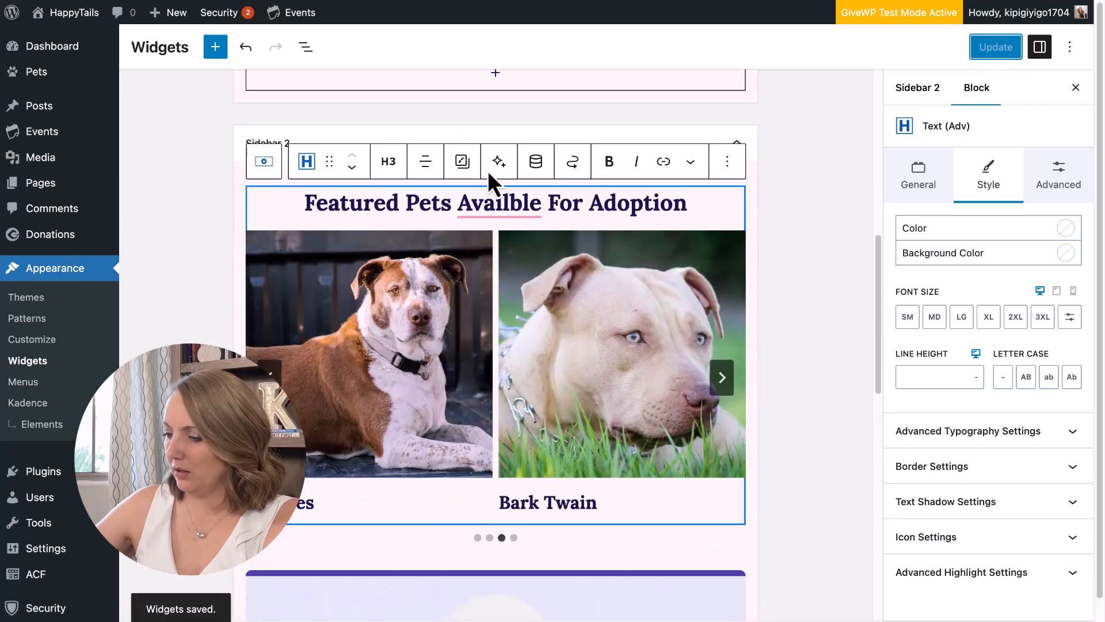
Correct 'Availble' to 'Available' and insert an empty block below the carousel.
right_click(487, 215)
left_click(474, 253)
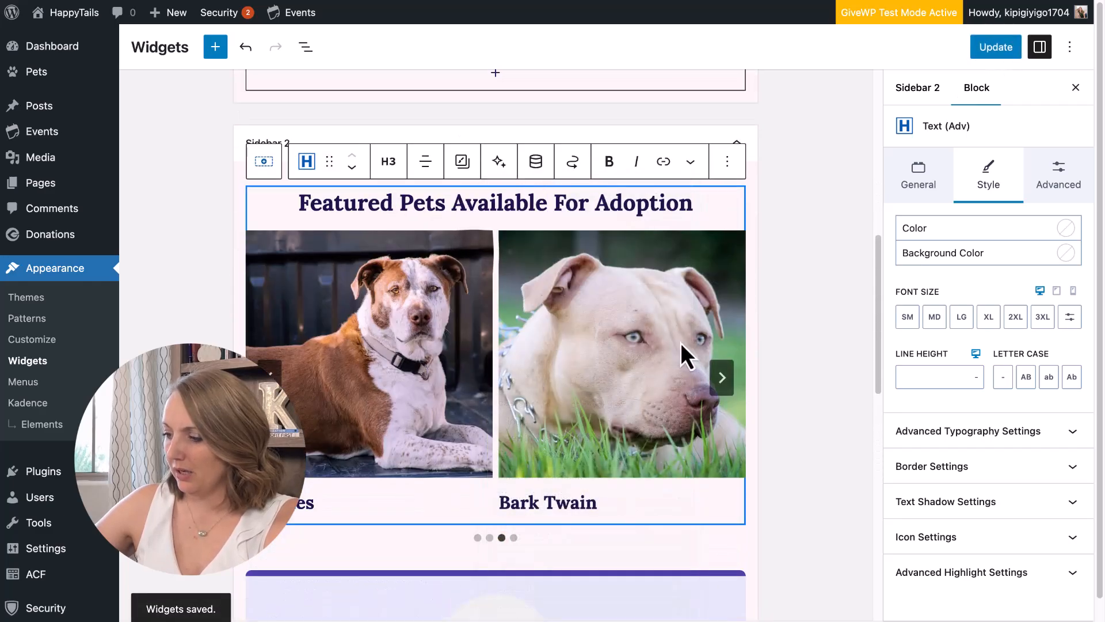
left_click(723, 237)
left_click(462, 206)
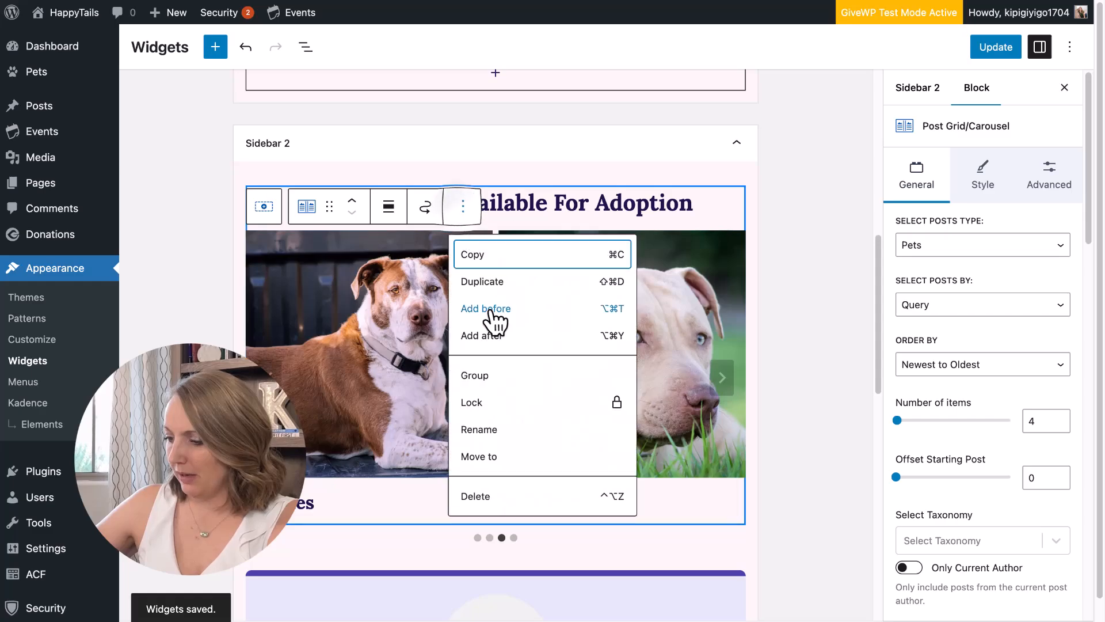
left_click(489, 334)
Add a THEME-style Buttons (Adv) button labelled 'View Pet Finder' below the carousel.
type("/button")
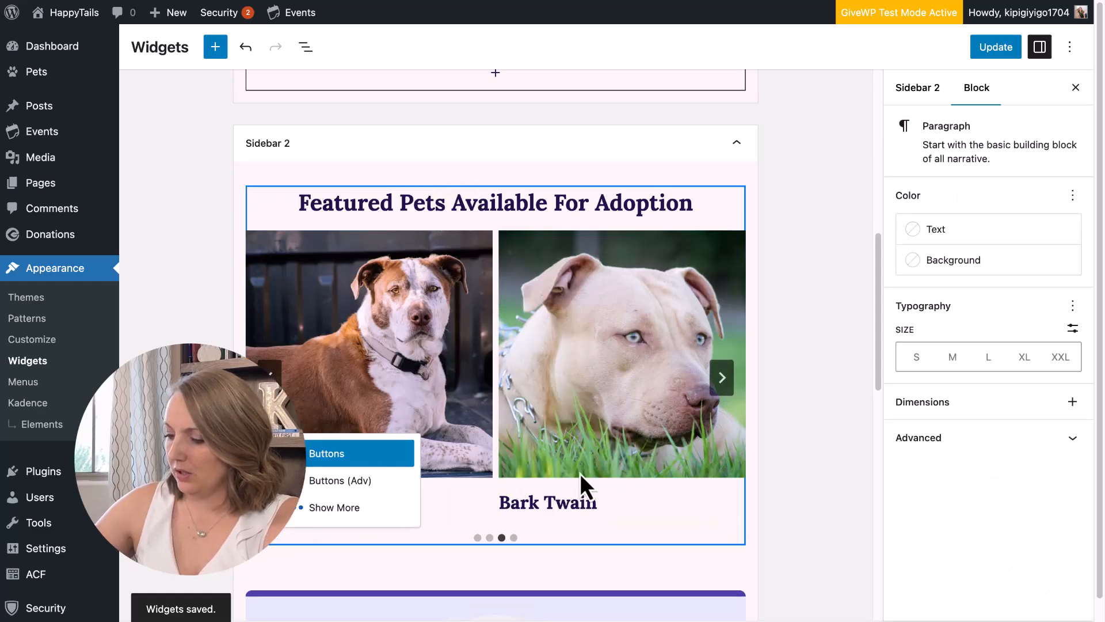
left_click(395, 484)
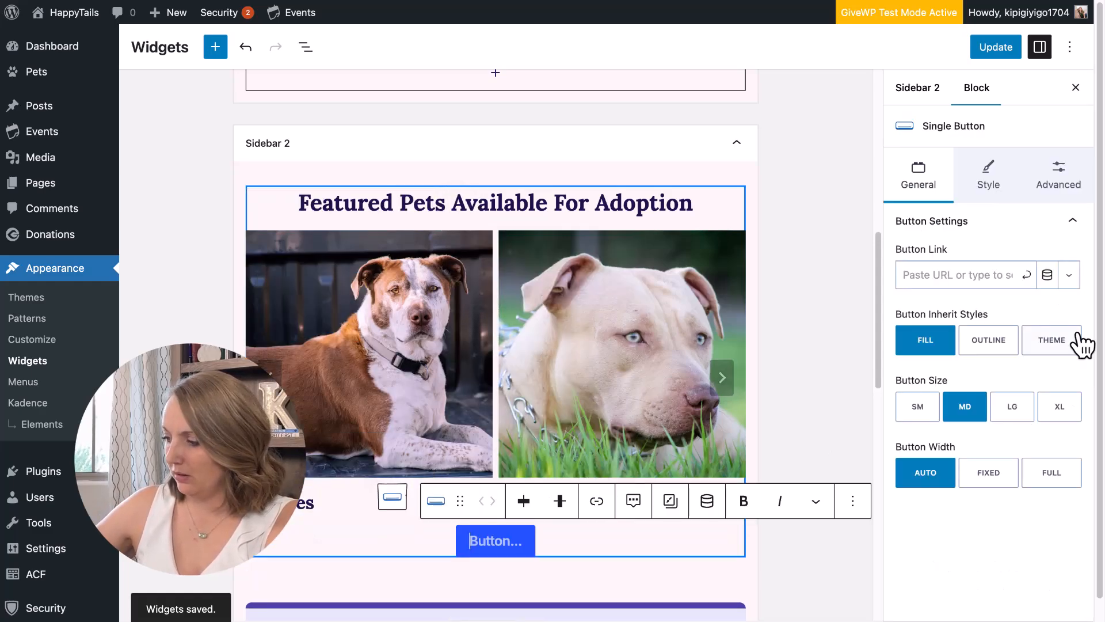
left_click(1048, 342)
left_click(490, 554)
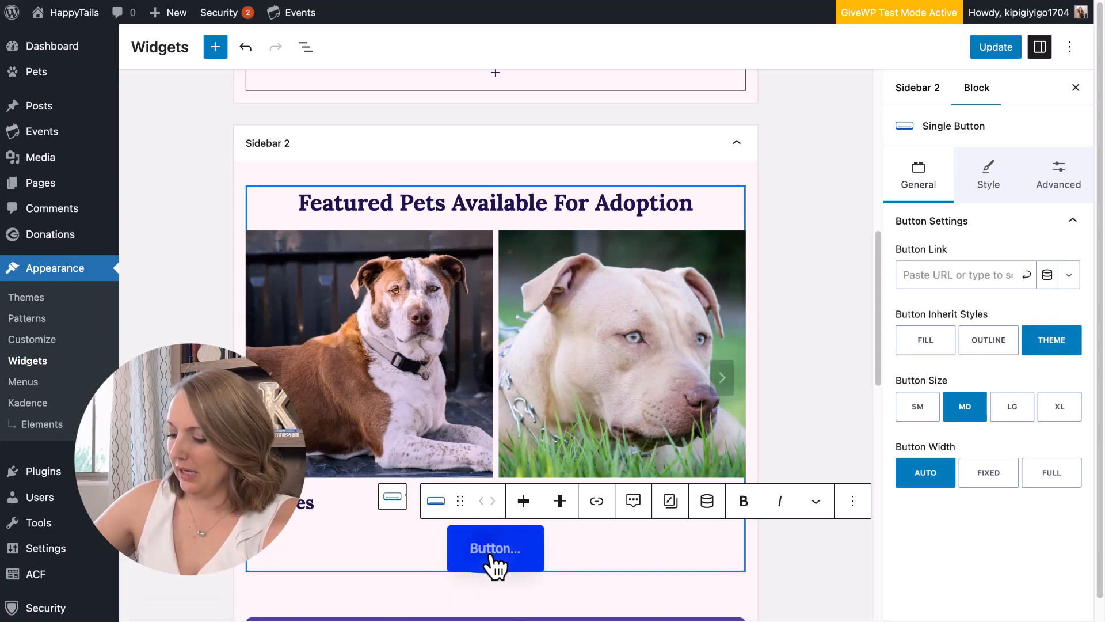
type("A")
key("BackSpace")
type("Fin")
key("BackSpace")
key("BackSpace")
key("BackSpace")
type("F")
key("BackSpace")
type("View")
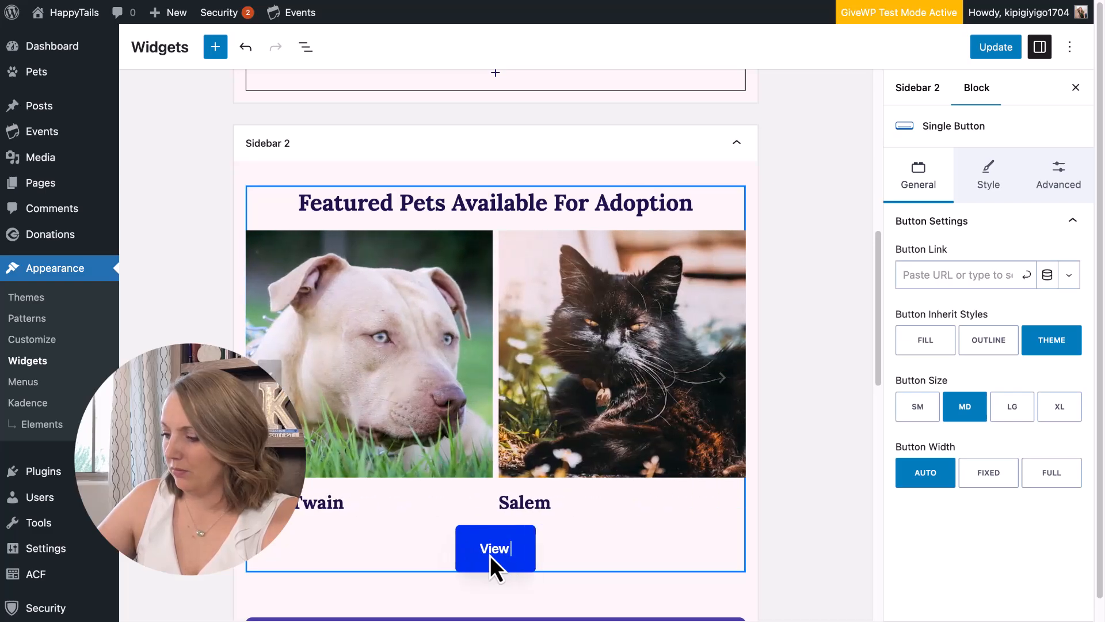
type(" Pet Finder")
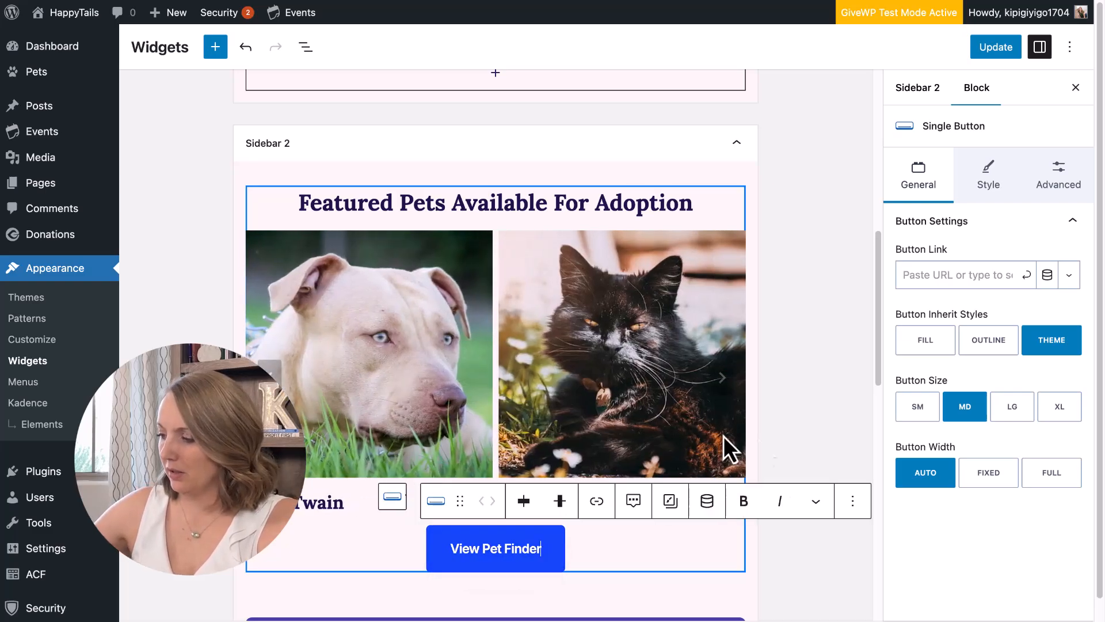
Set the button's link to /pets.
left_click(947, 275)
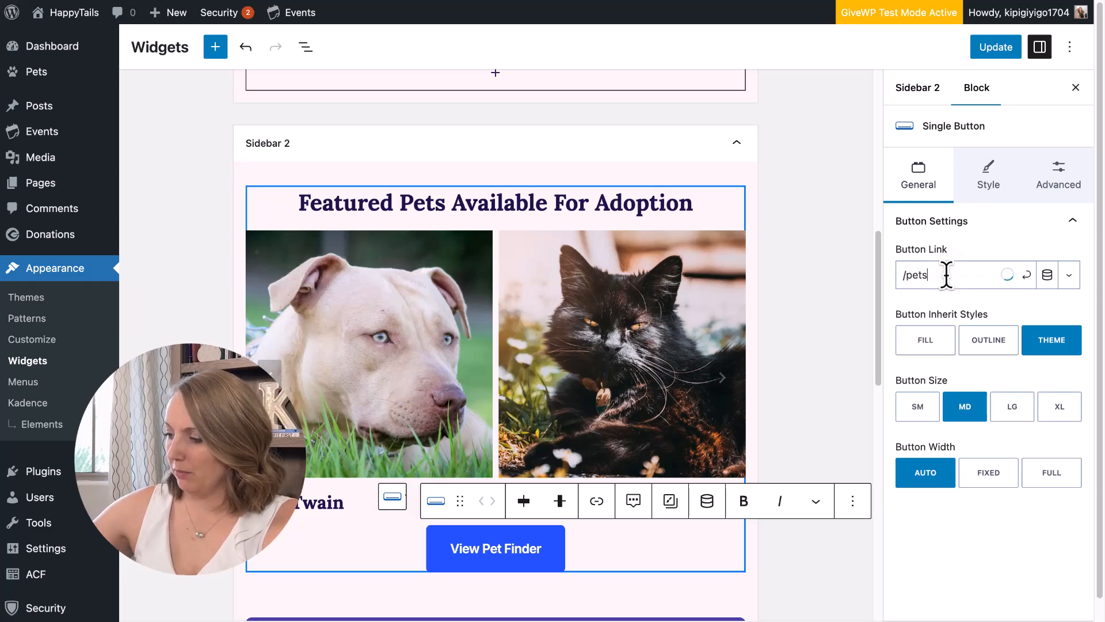
left_click(1027, 275)
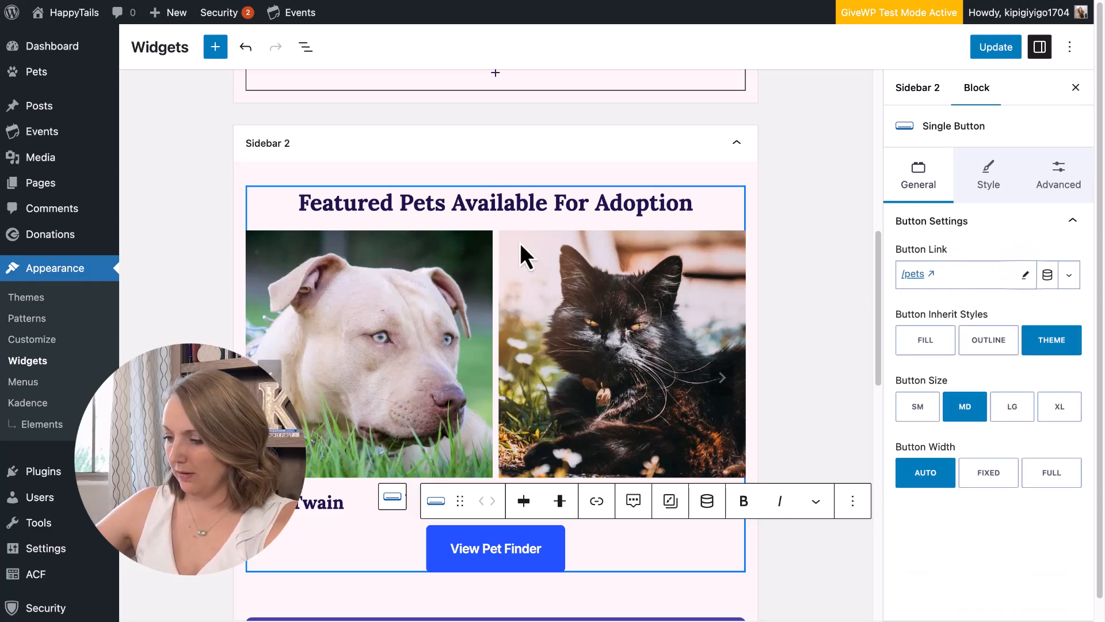
left_click(497, 272)
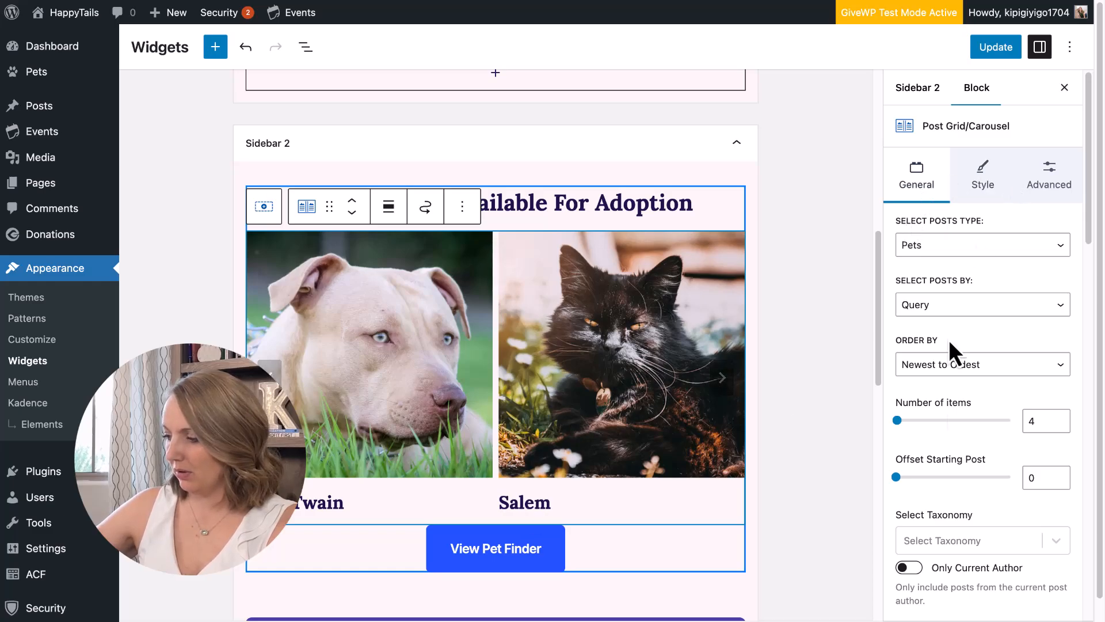
Set the carousel arrows to Black on Light and Dot Style to None, then save.
scroll(968, 461, "down", 8)
scroll(969, 455, "down", 7)
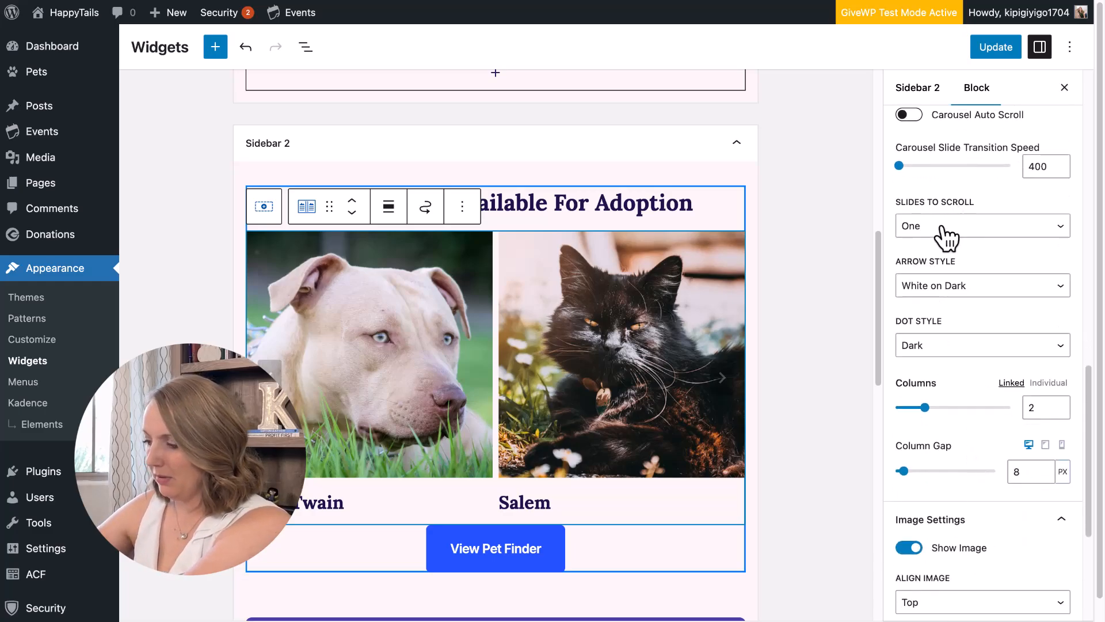
left_click(942, 298)
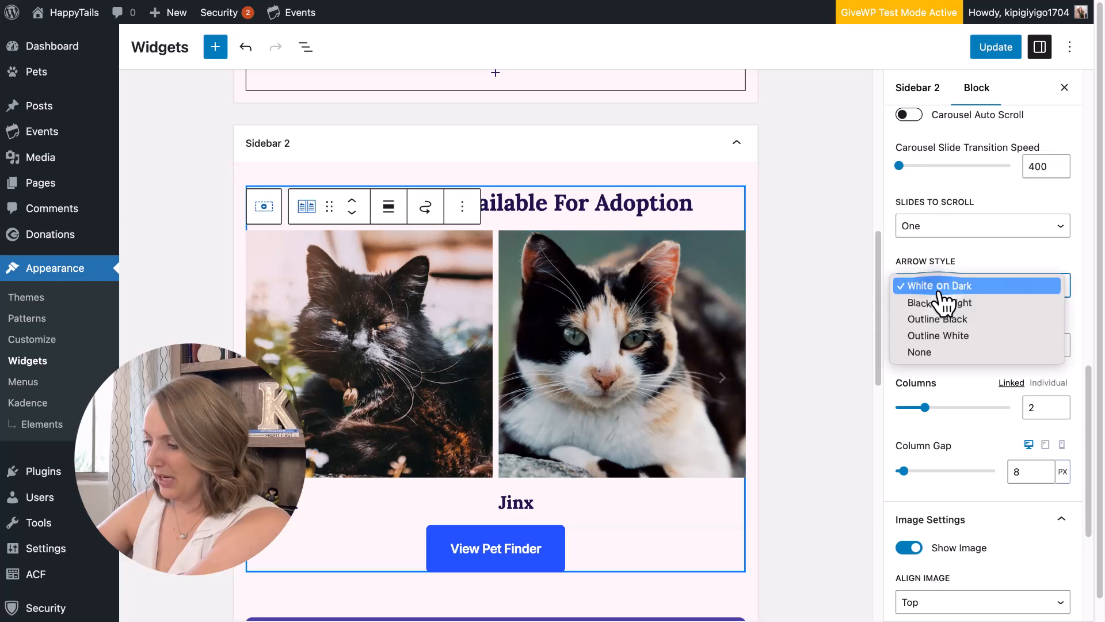
left_click(944, 306)
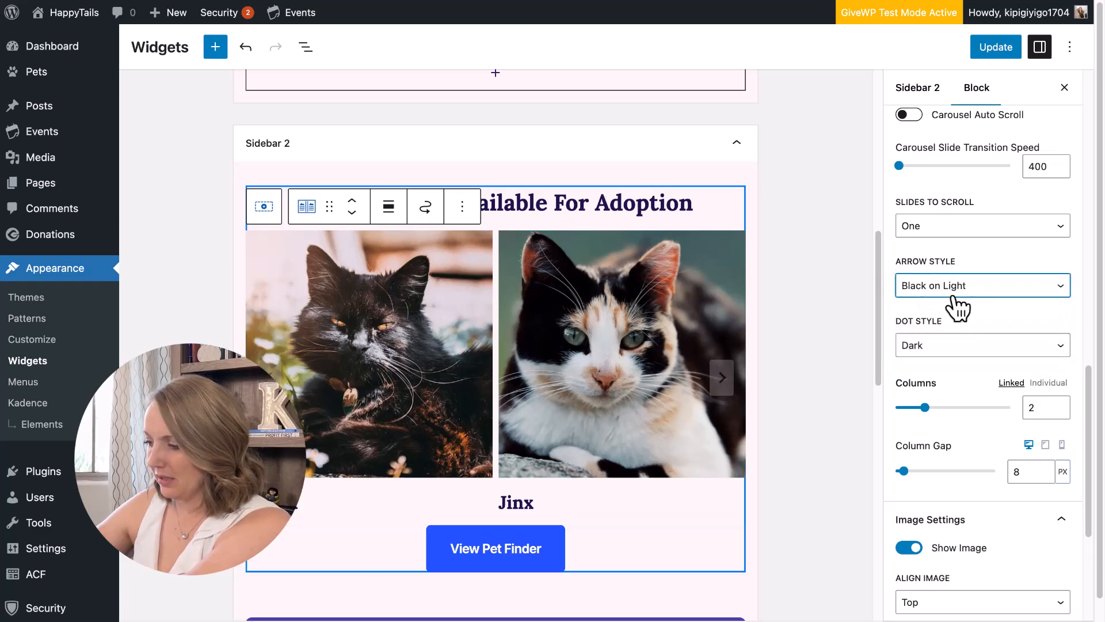
left_click(970, 346)
left_click(944, 413)
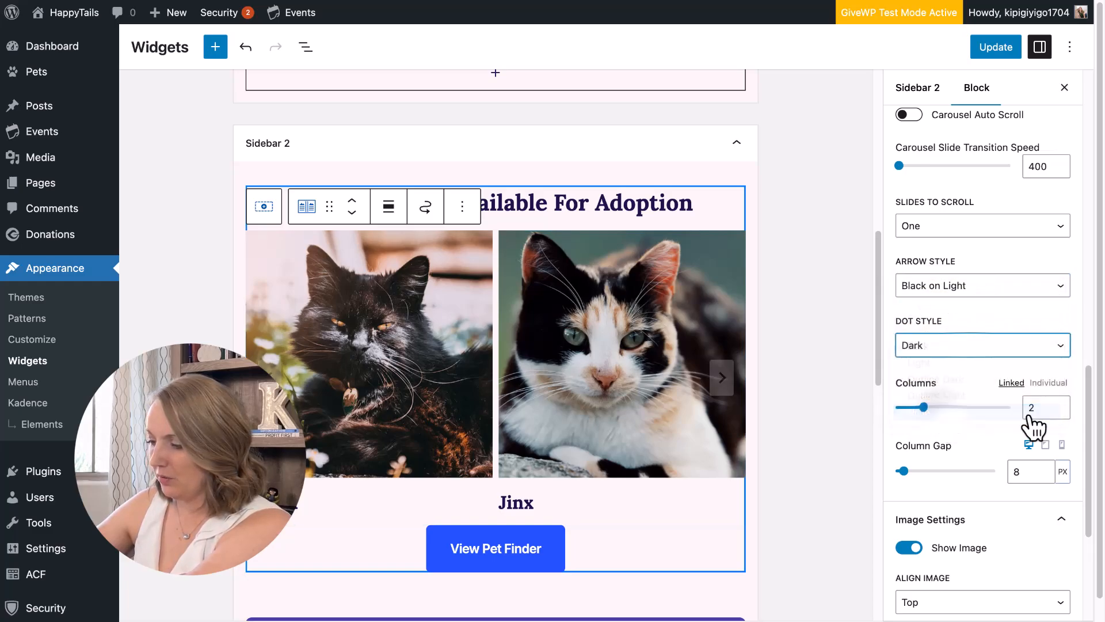
left_click(988, 53)
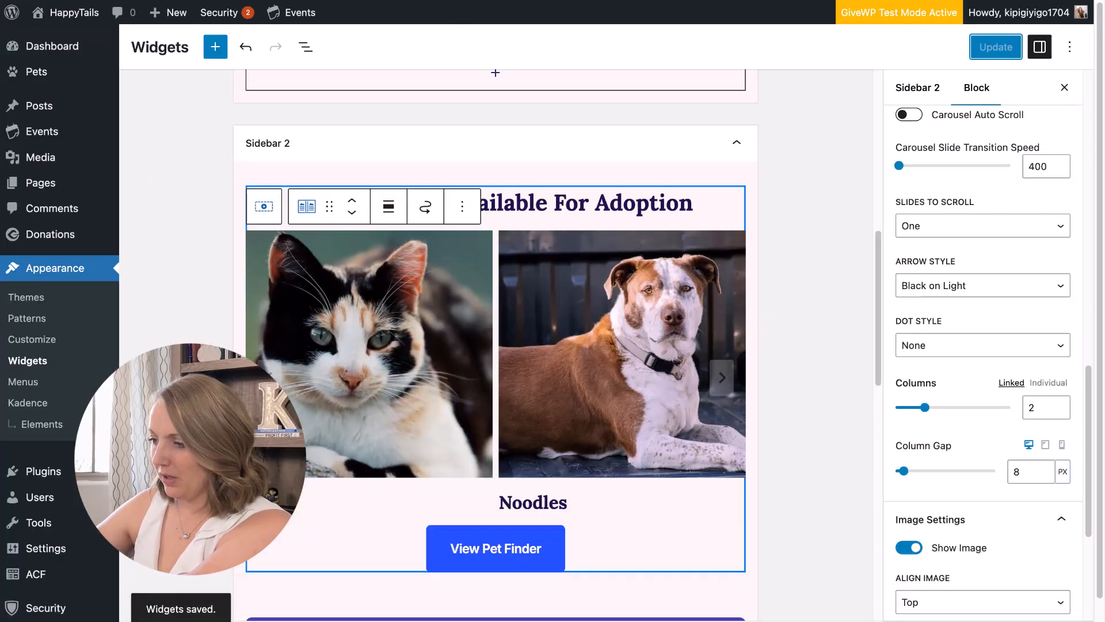
Give the section around the pet carousel Small 24px padding on all sides.
left_click(461, 243)
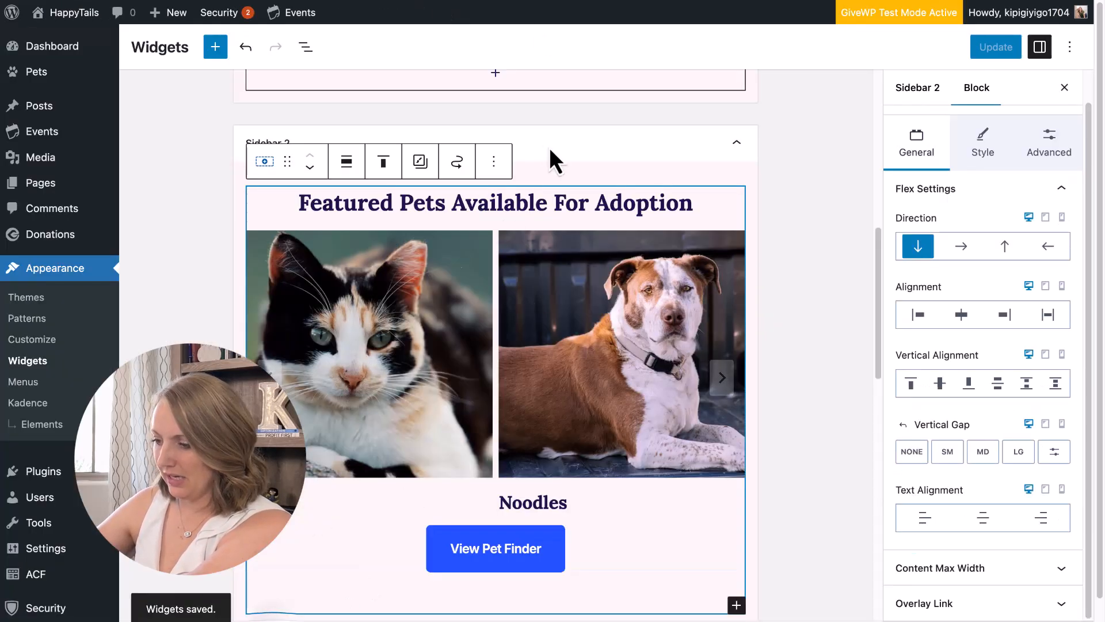
left_click(1055, 137)
left_click(1061, 191)
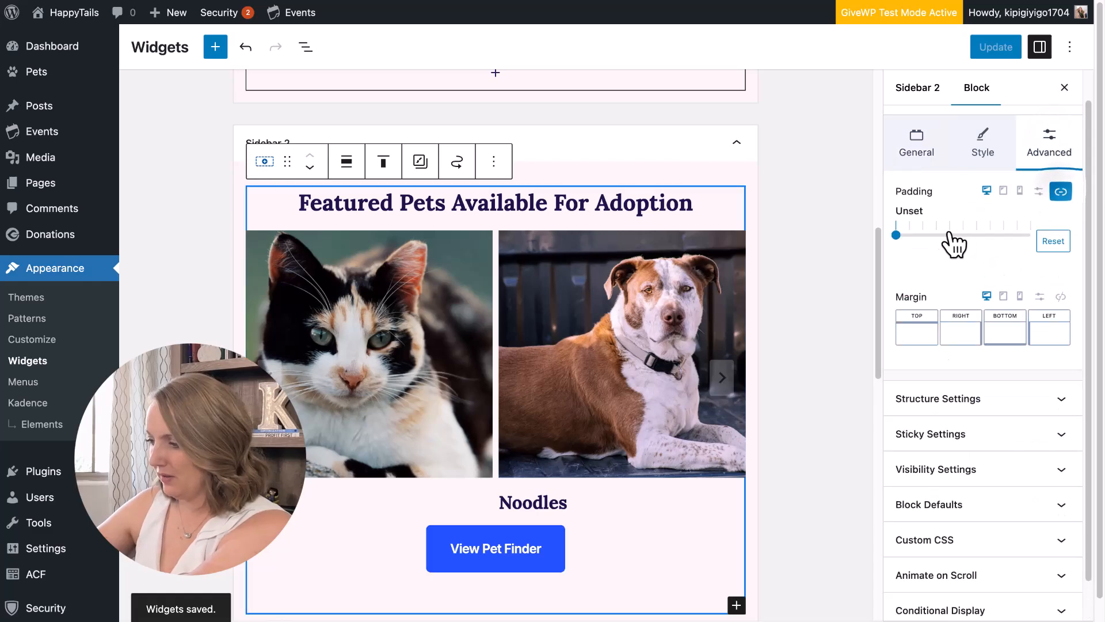
left_click(937, 235)
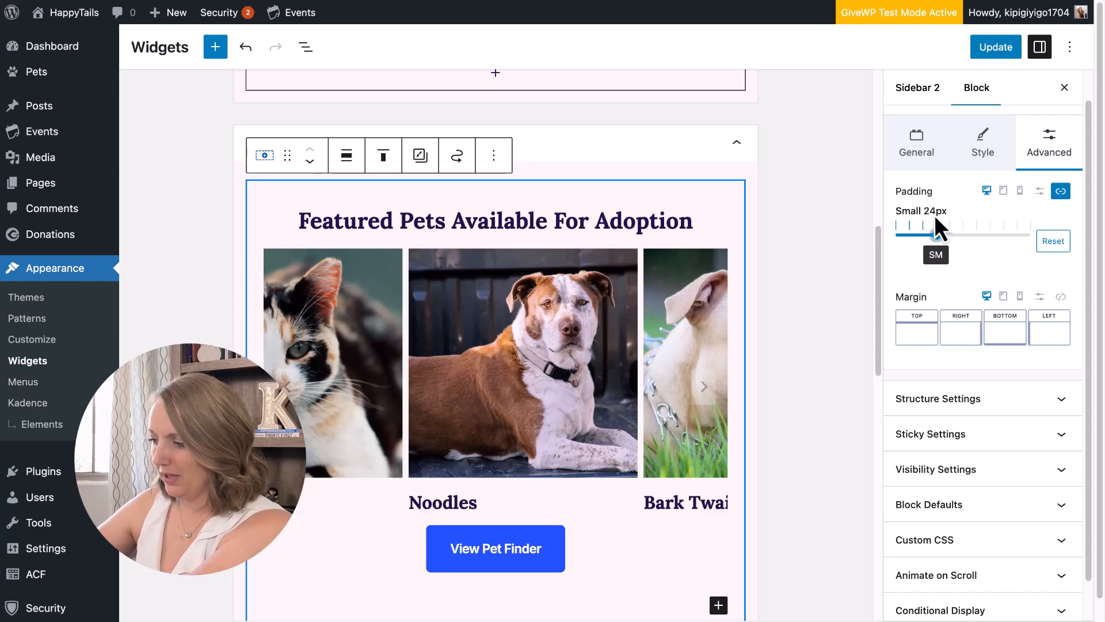
Give the section an off-white FDFDFD background, save, and check it on the live event page.
left_click(978, 151)
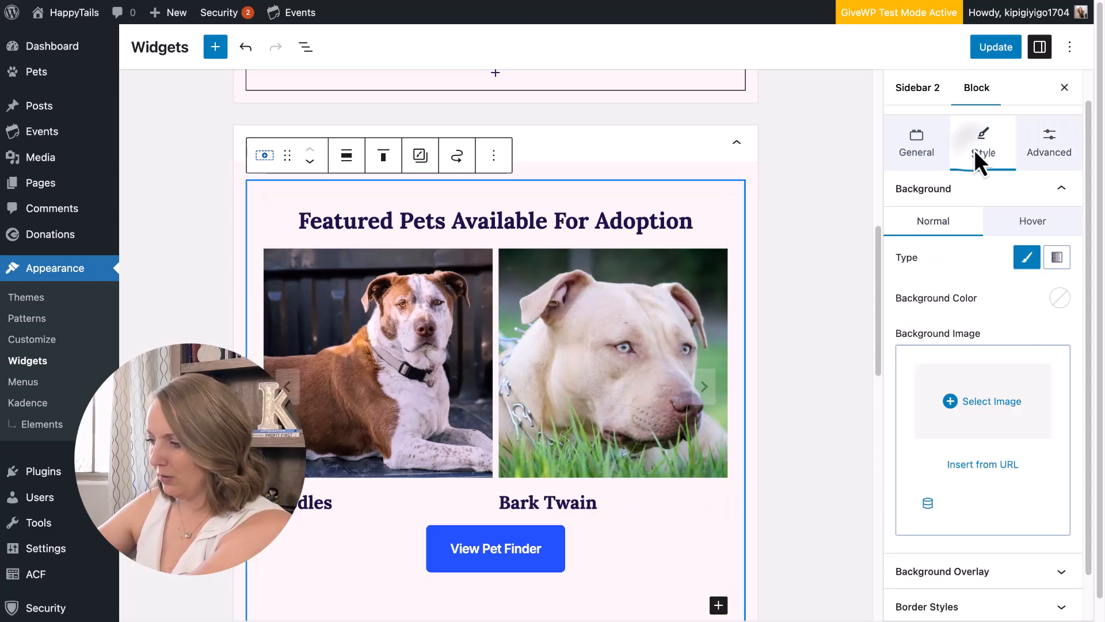
left_click(1060, 298)
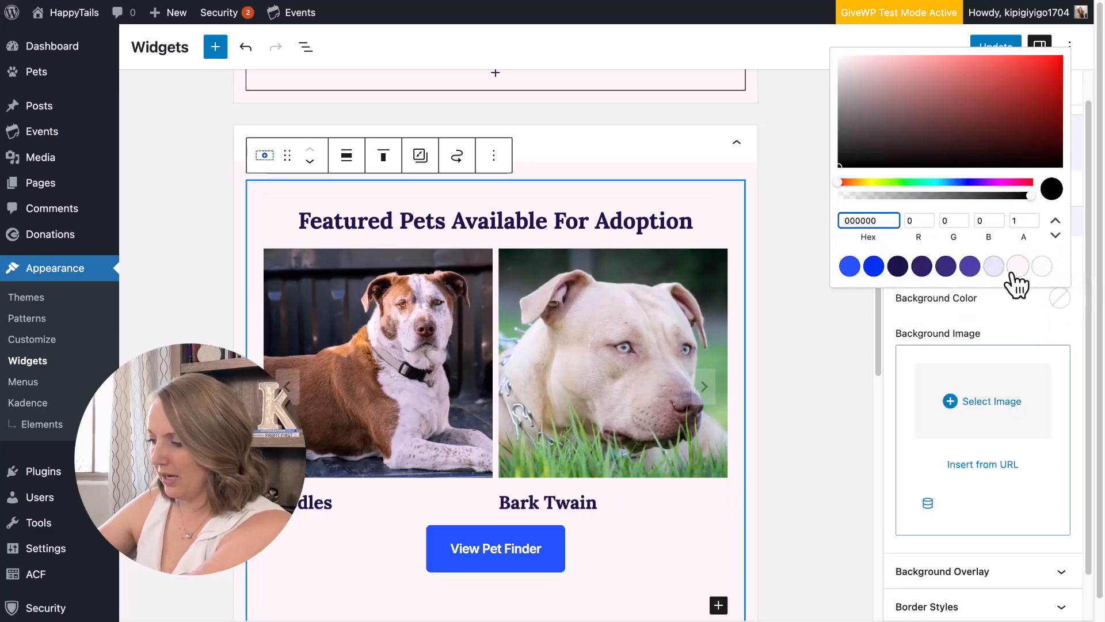
left_click(1042, 266)
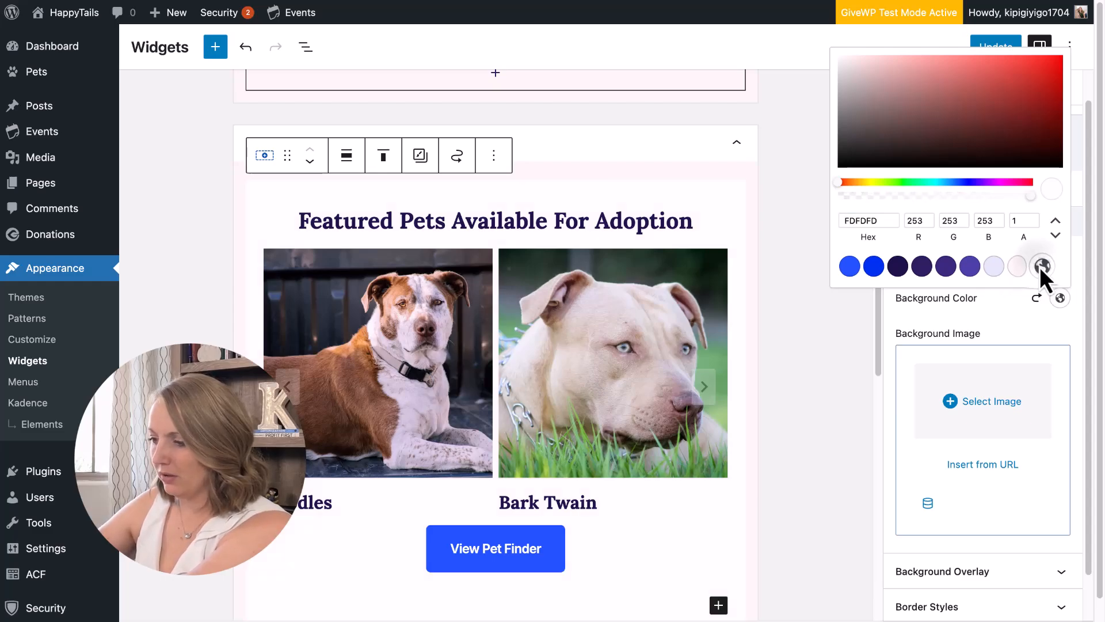
left_click(1002, 44)
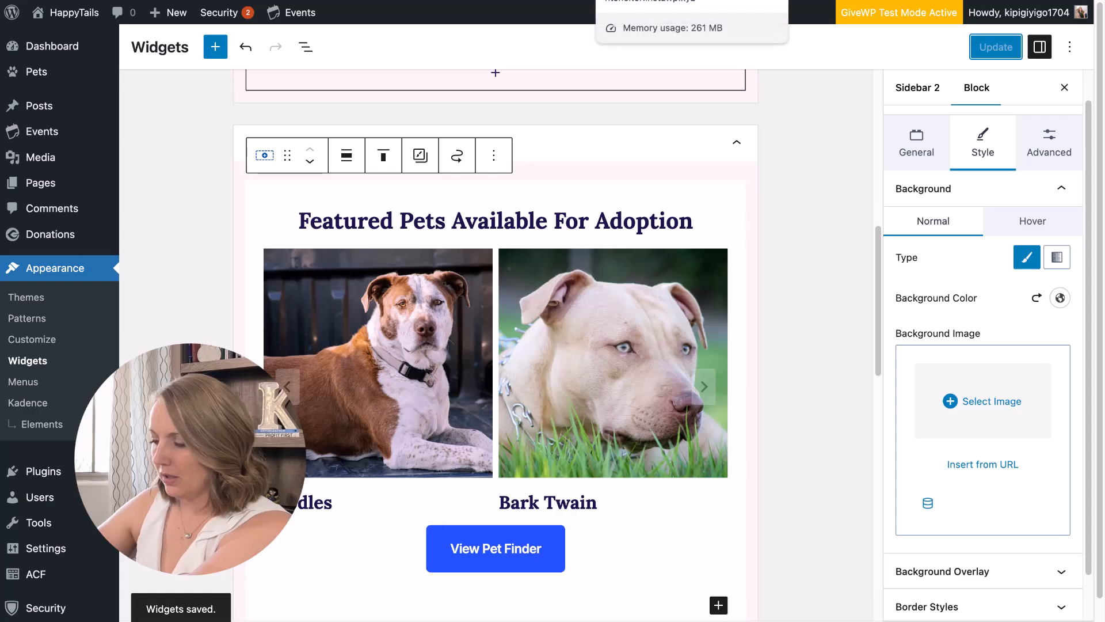
left_click(645, 0)
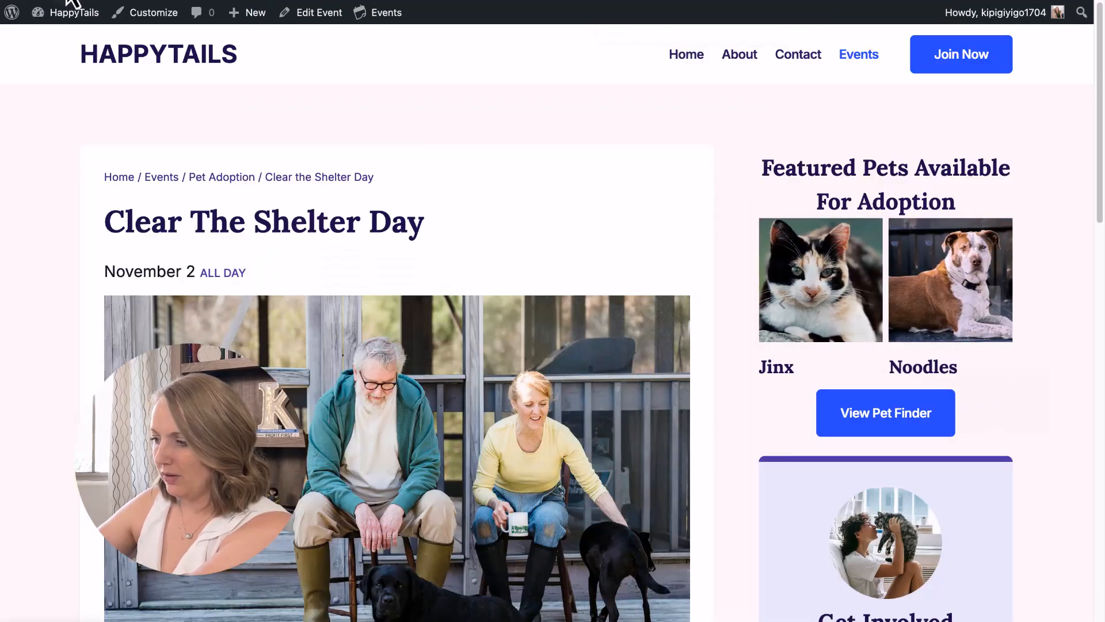
left_click(748, 12)
left_click(578, 217)
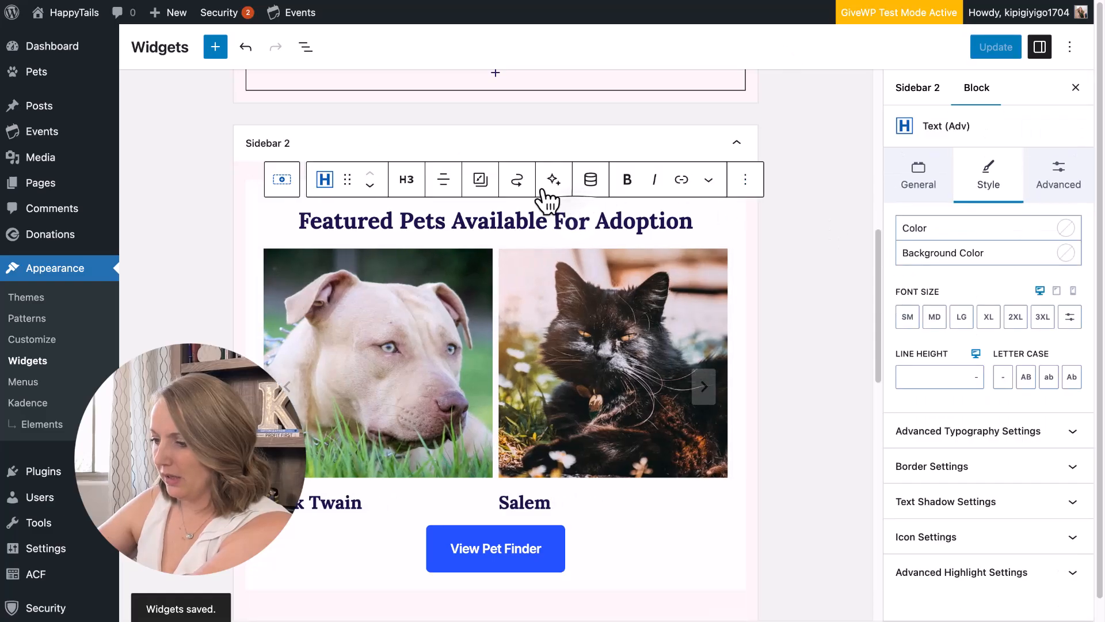
Change the Featured Pets H3 to a paragraph using Inherit Heading Font Family.
left_click(405, 184)
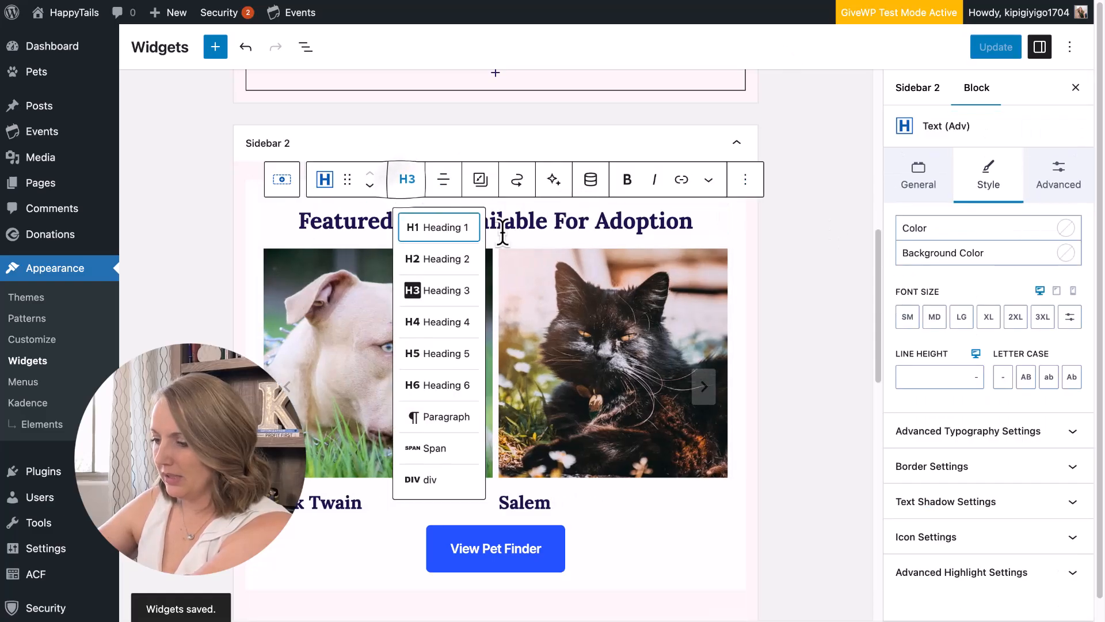
left_click(450, 420)
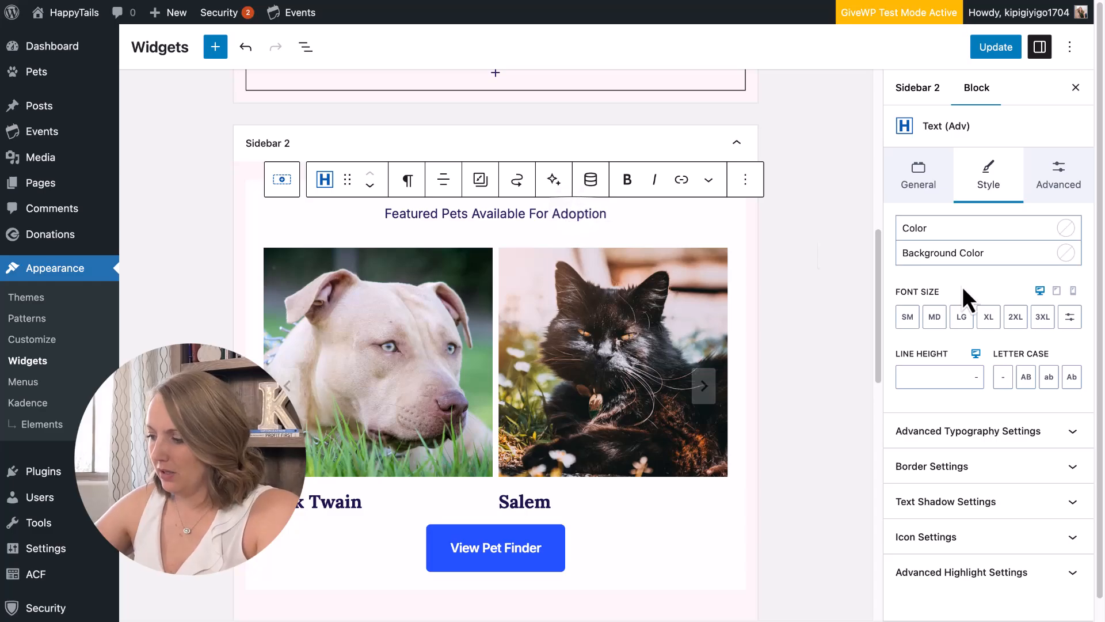
left_click(992, 433)
scroll(967, 501, "down", 3)
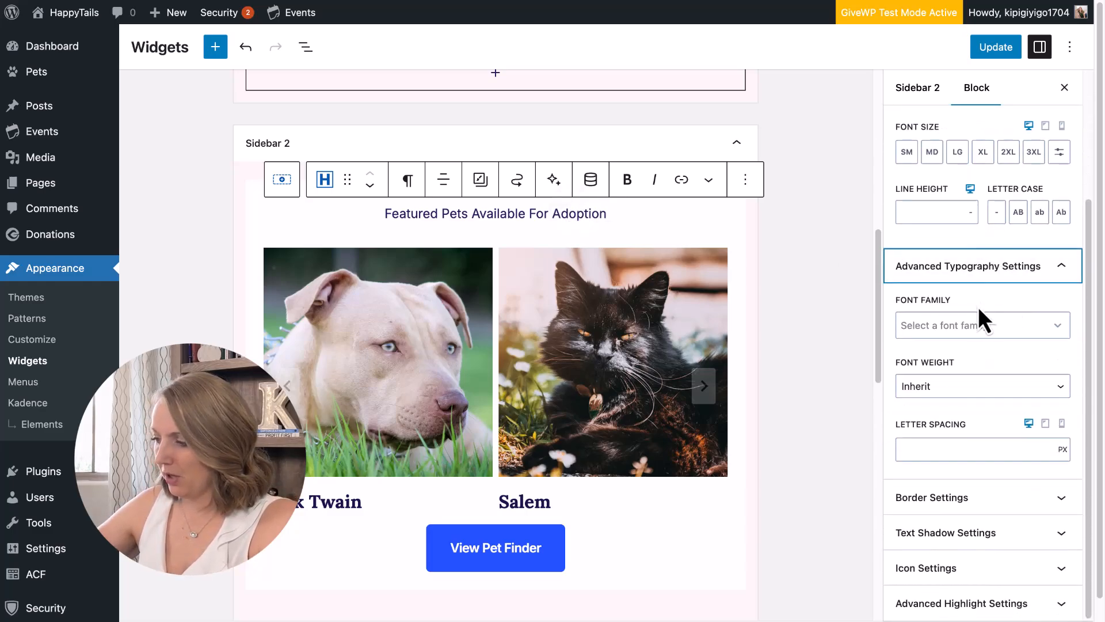
left_click(964, 324)
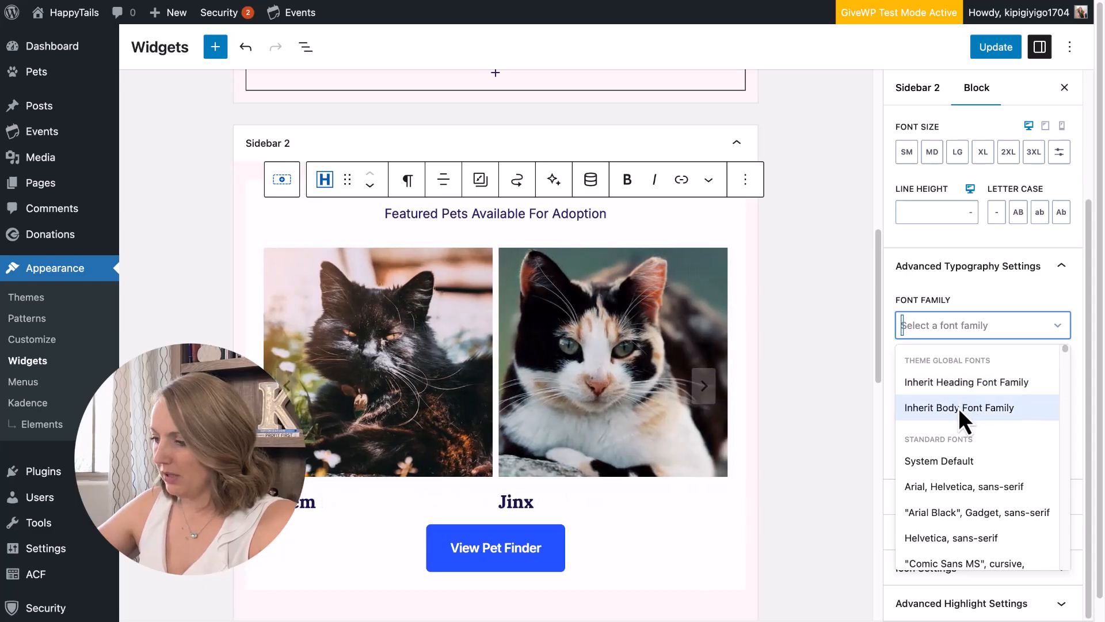
left_click(965, 384)
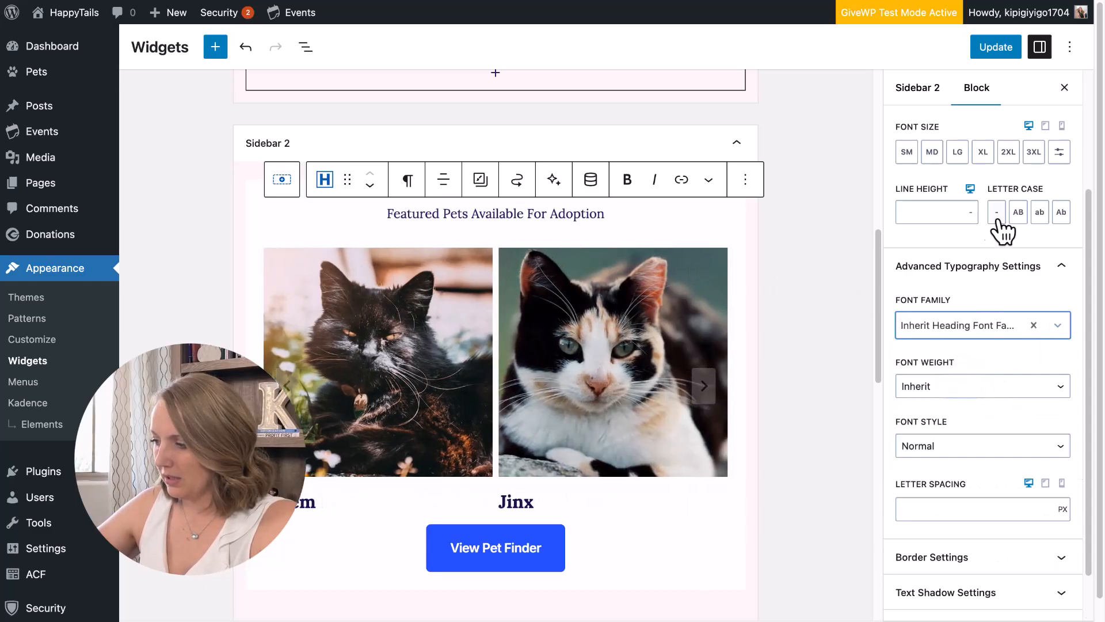
Leave the font weight unchanged and make the whole title text bold.
left_click(985, 392)
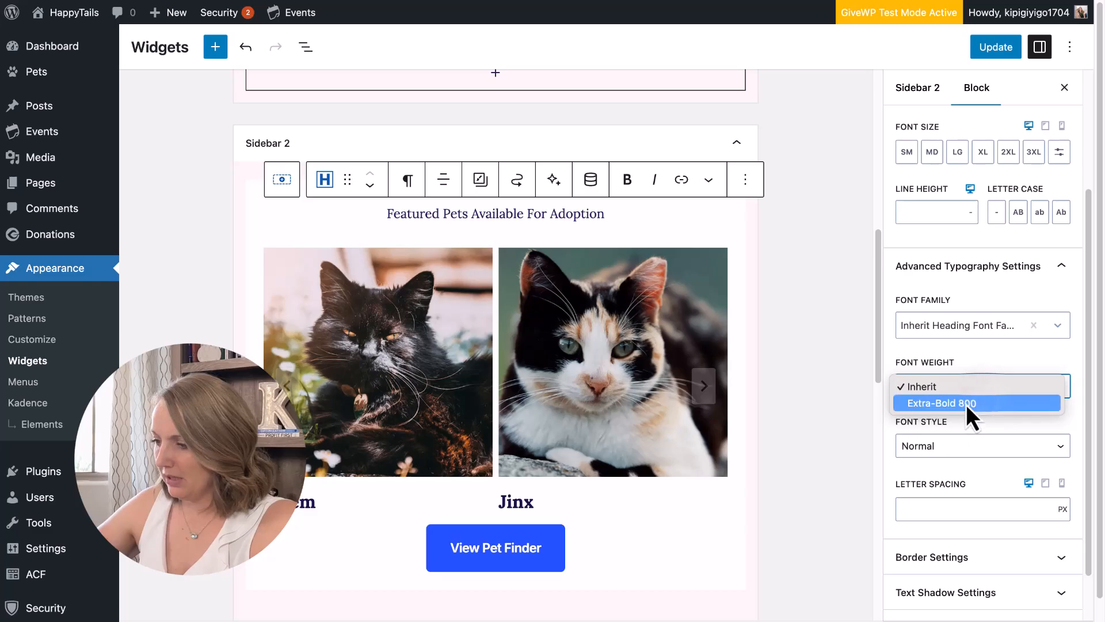
left_click(574, 216)
triple_click(587, 212)
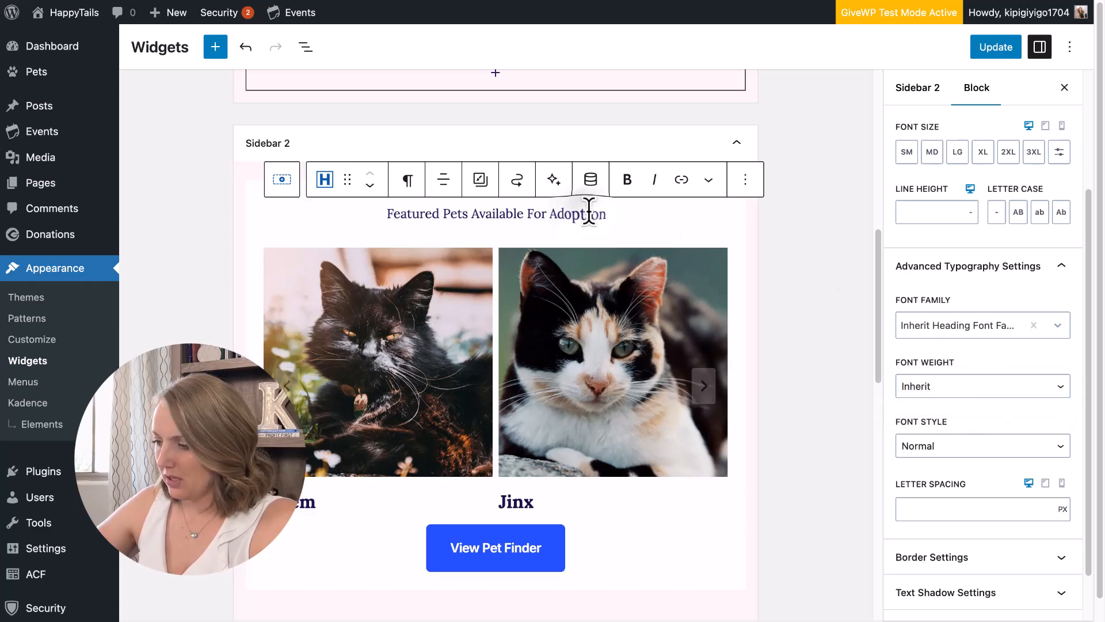
left_click(632, 187)
Save, then give the Featured Pets title an XS bottom margin and save again.
left_click(996, 47)
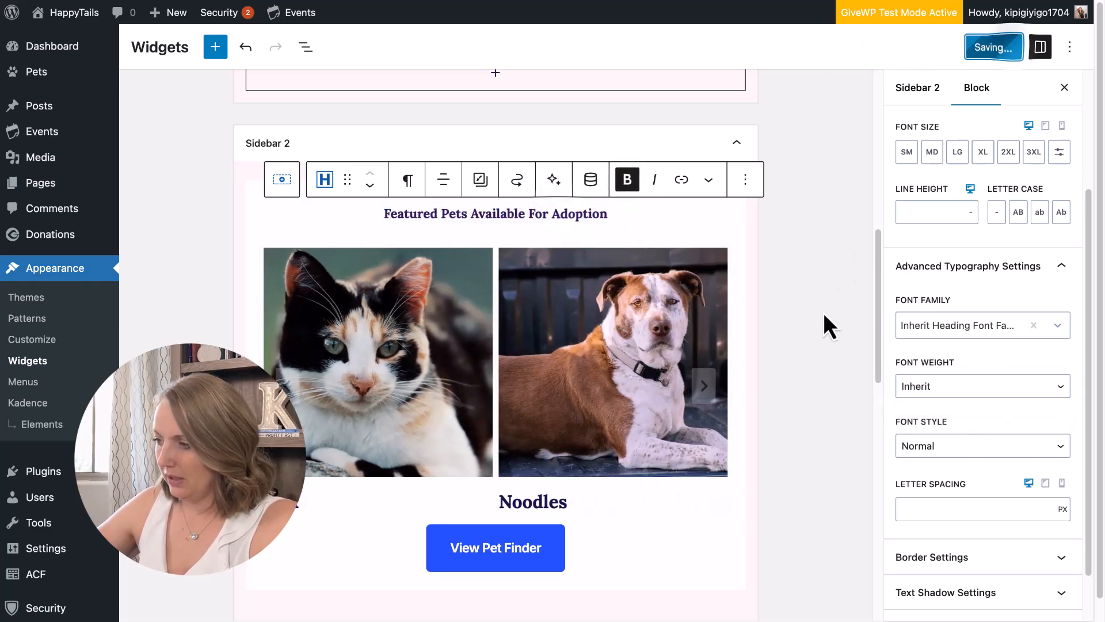
left_click(582, 215)
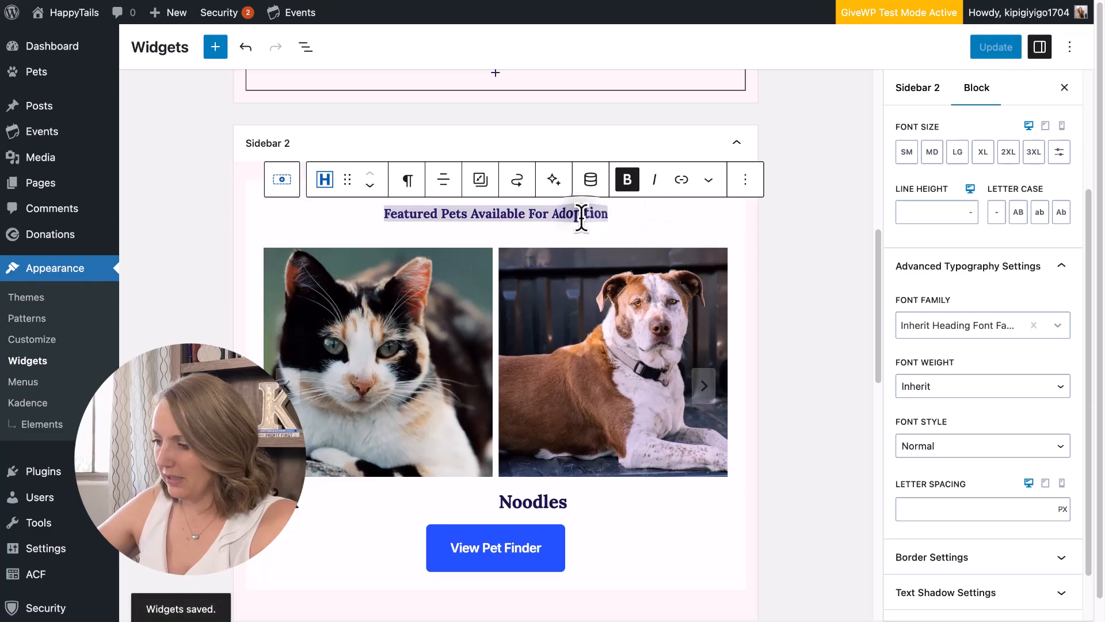
left_click(1054, 181)
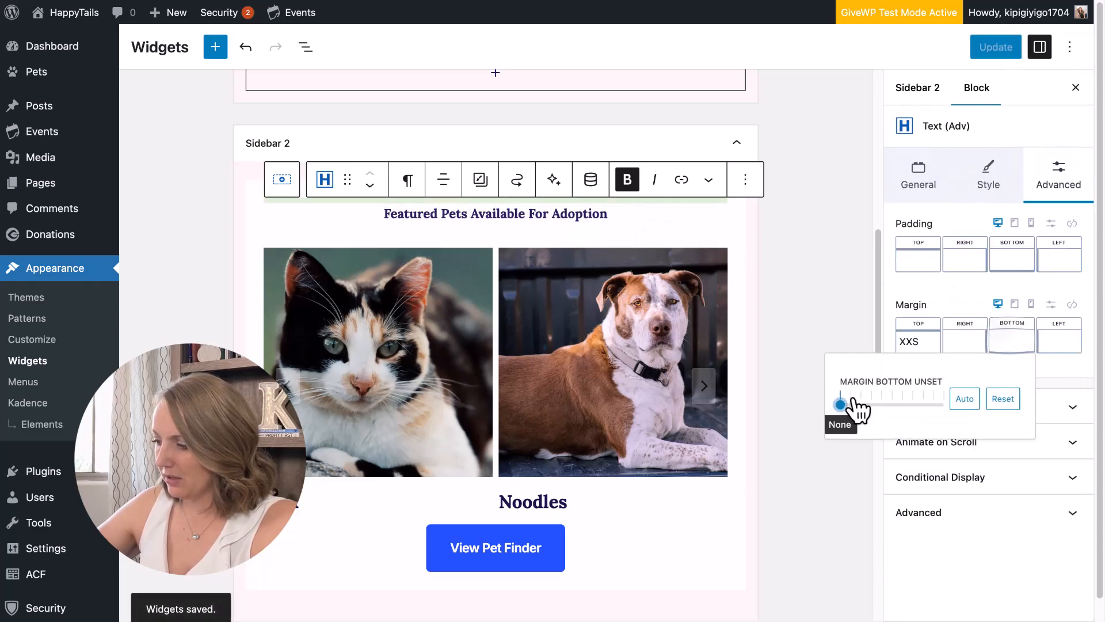
left_click(851, 405)
left_click_drag(851, 405, 861, 405)
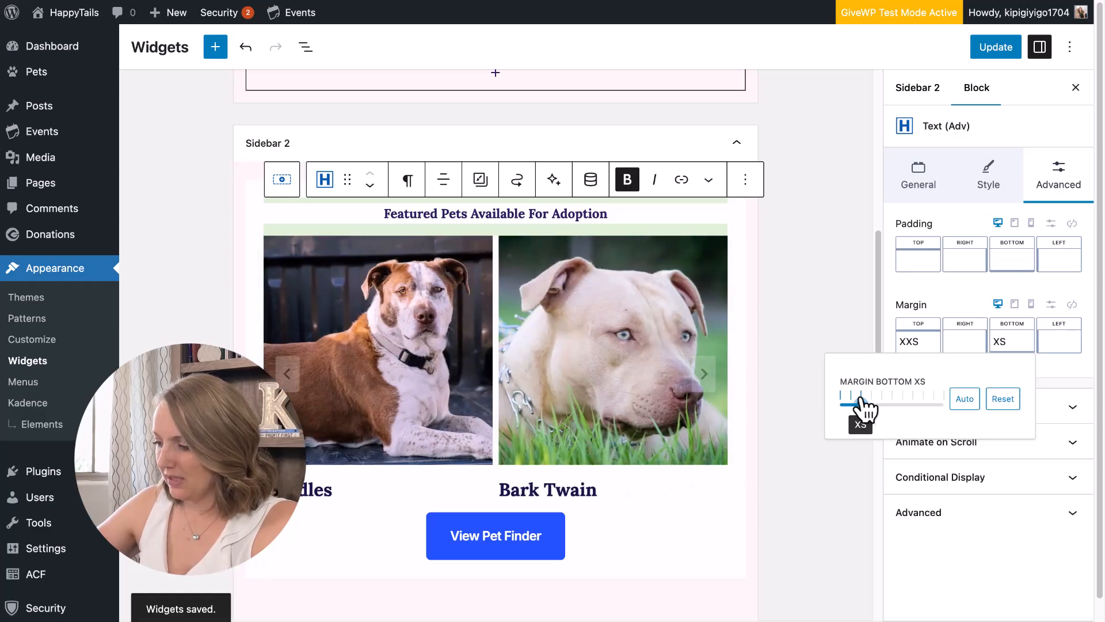
left_click(993, 50)
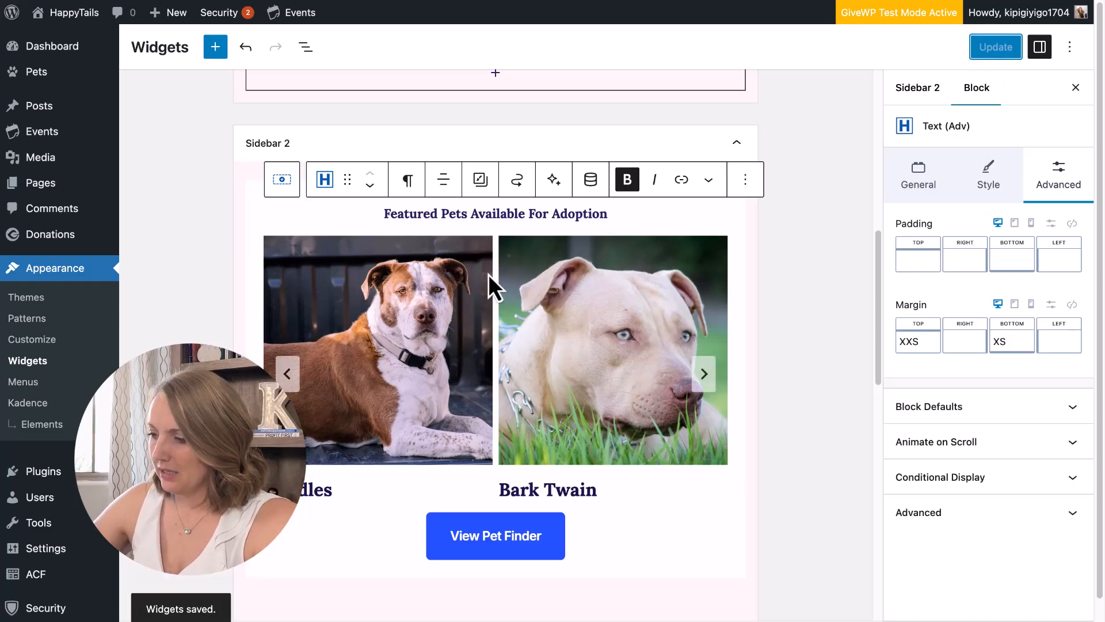
Delete 'Available For Adoption' from the title after a live check, and save.
left_click(96, 1)
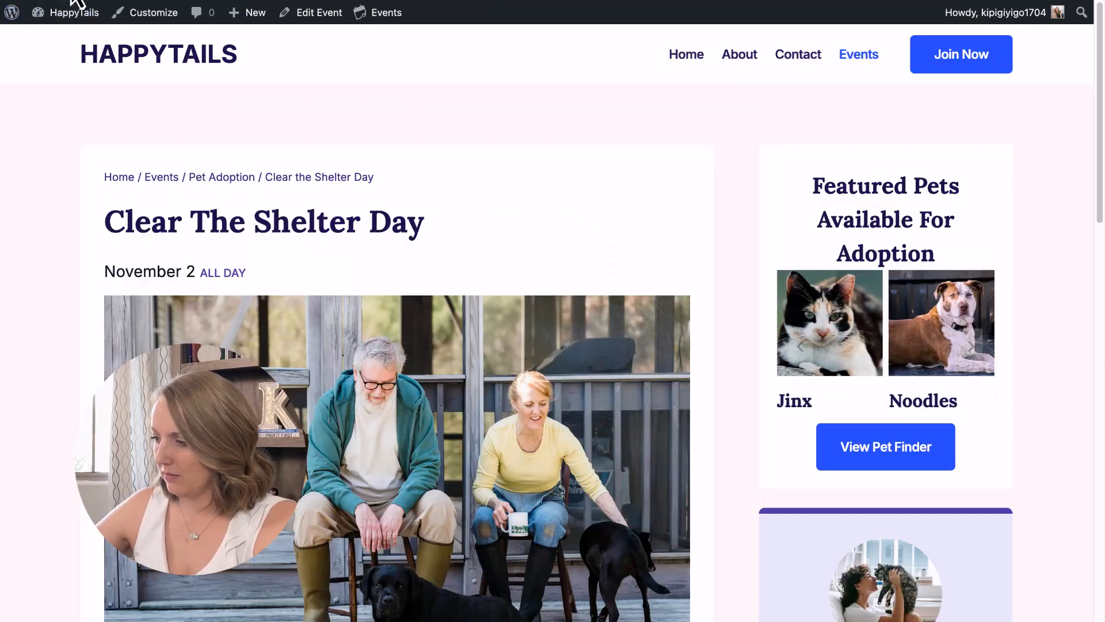
left_click(242, 1)
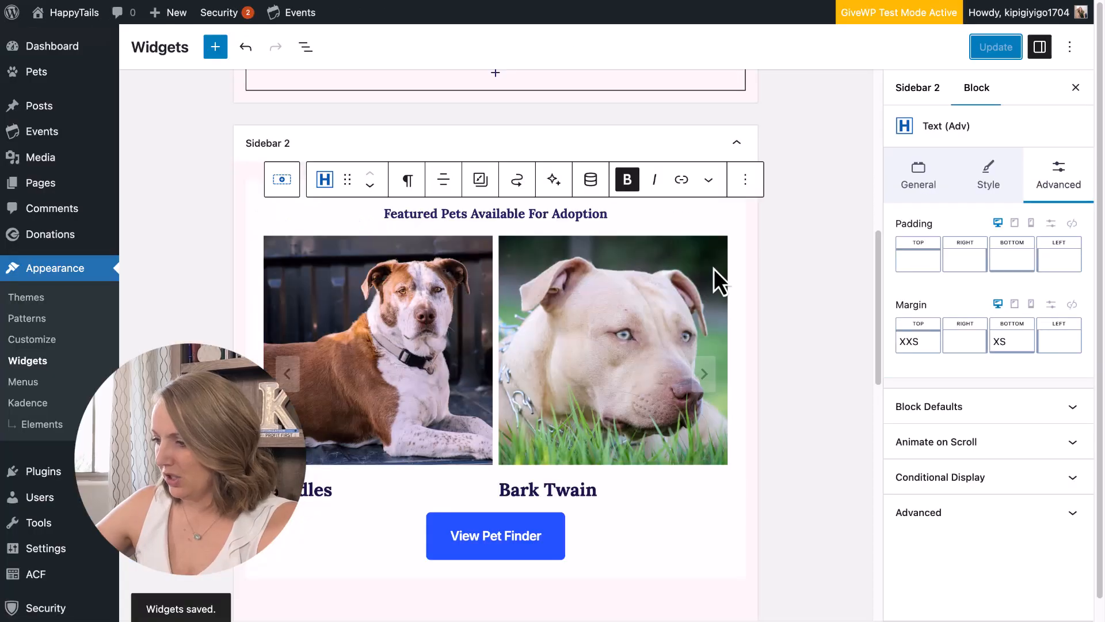
triple_click(465, 213)
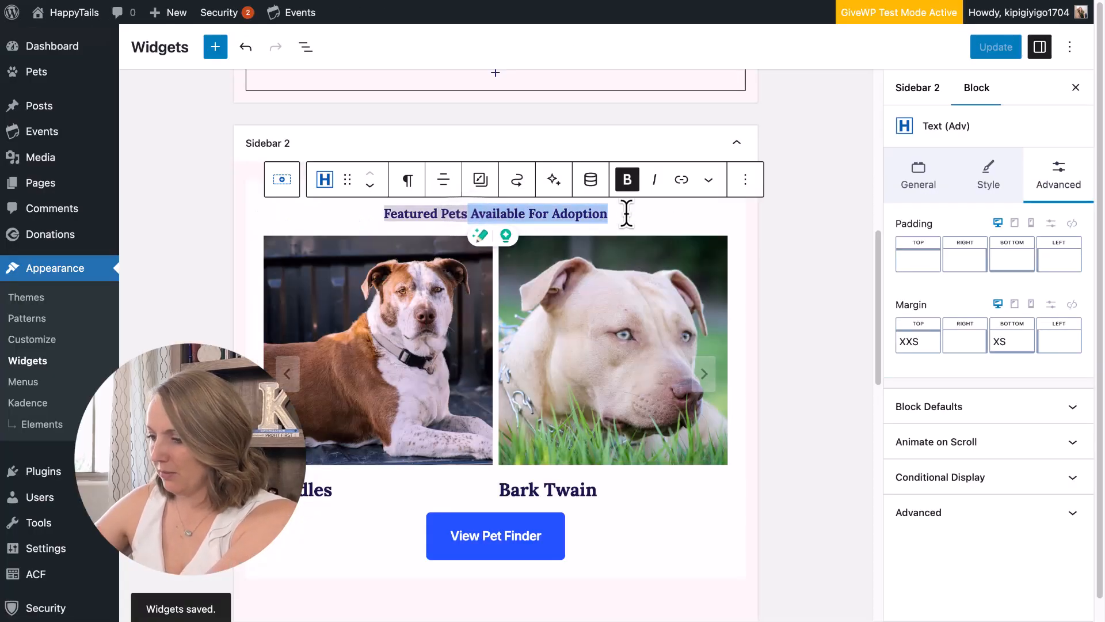
key("BackSpace")
left_click(988, 56)
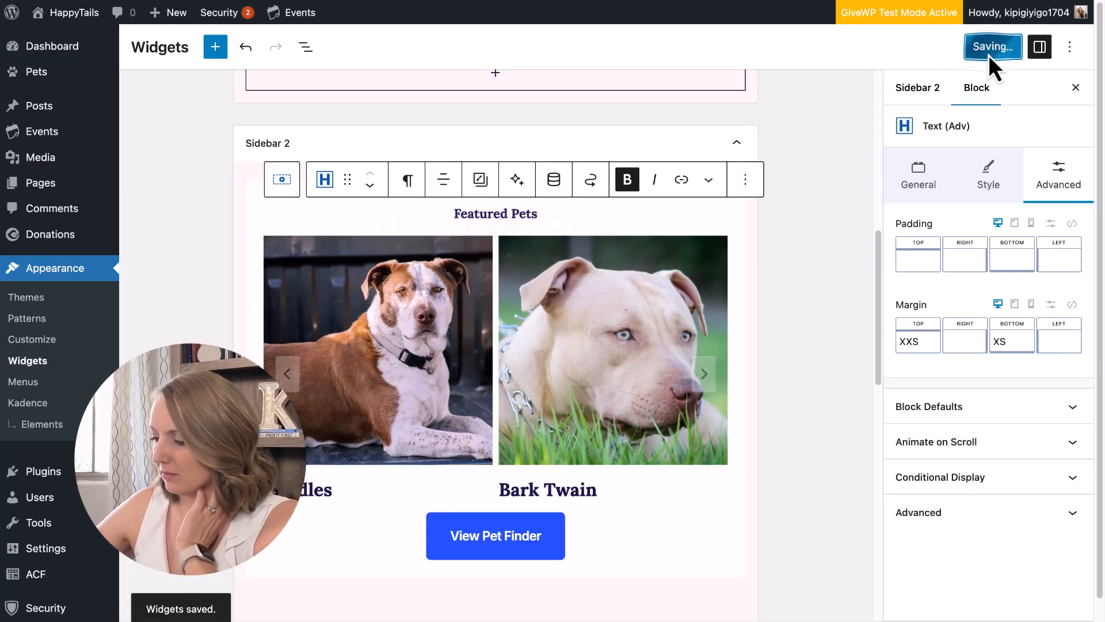
Set the carousel's pet title typography to Inherit Body Font Family at 18px.
left_click(497, 271)
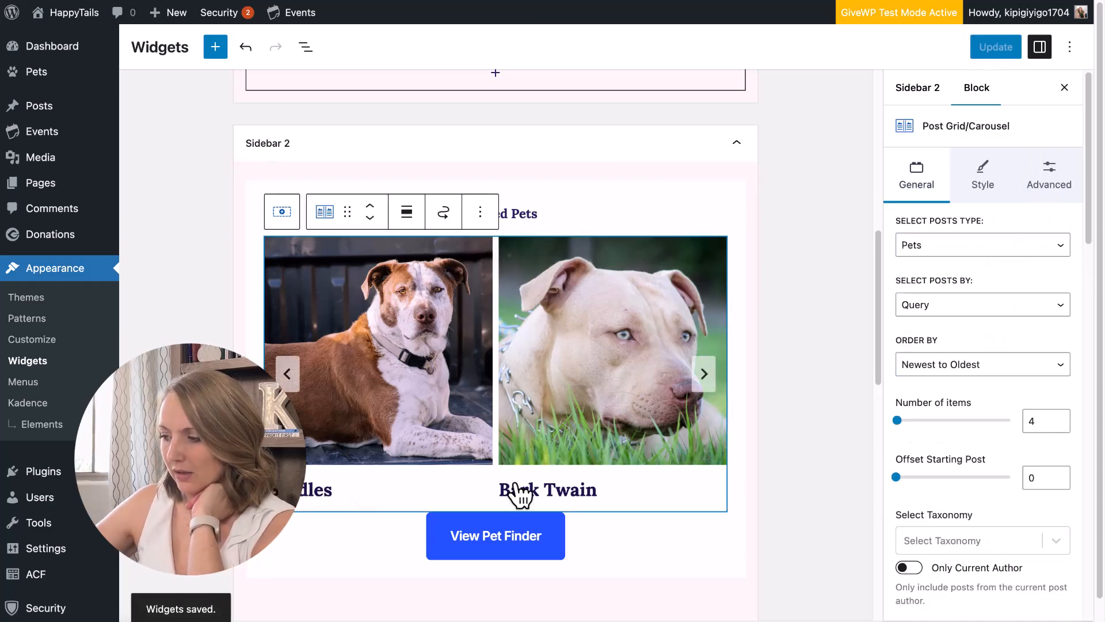
scroll(981, 437, "down", 7)
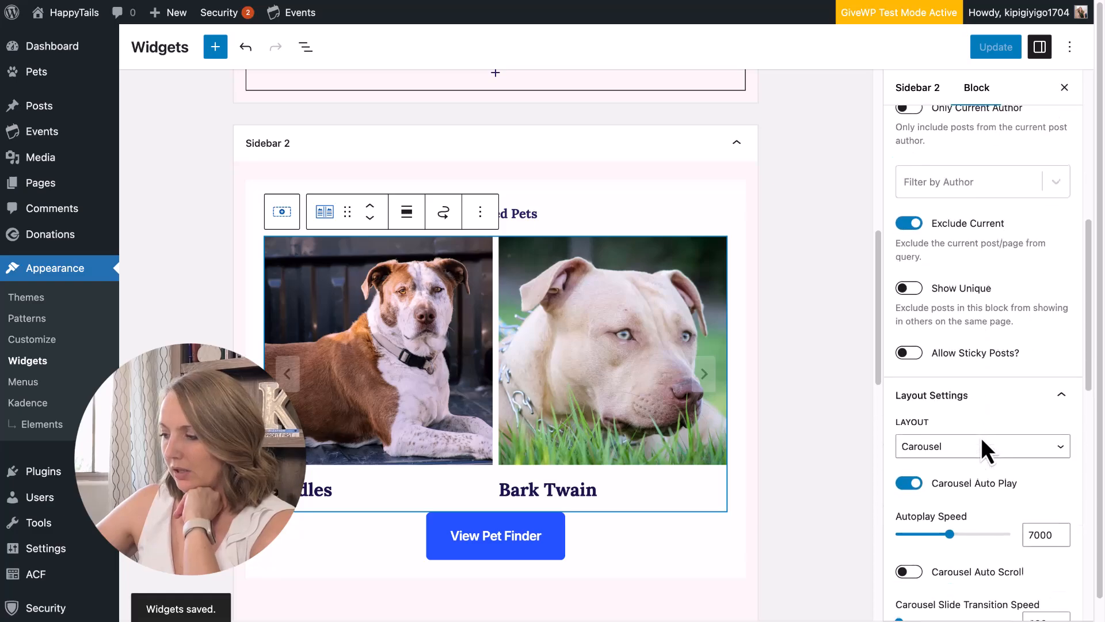
scroll(981, 437, "up", 7)
left_click(985, 173)
scroll(921, 495, "down", 5)
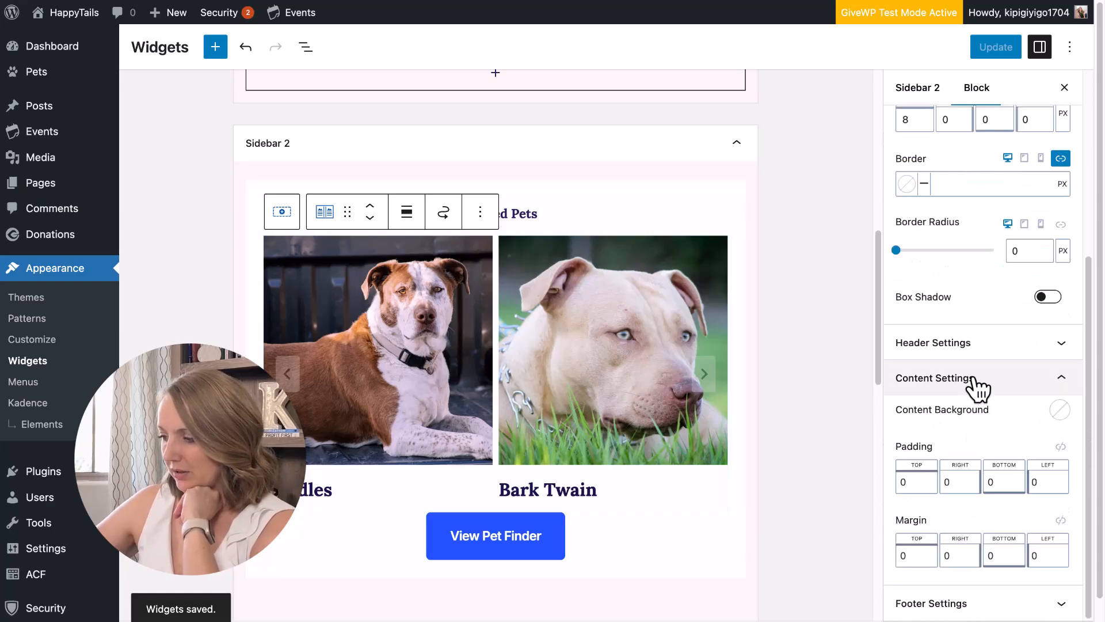
scroll(977, 387, "up", 5)
left_click(1043, 172)
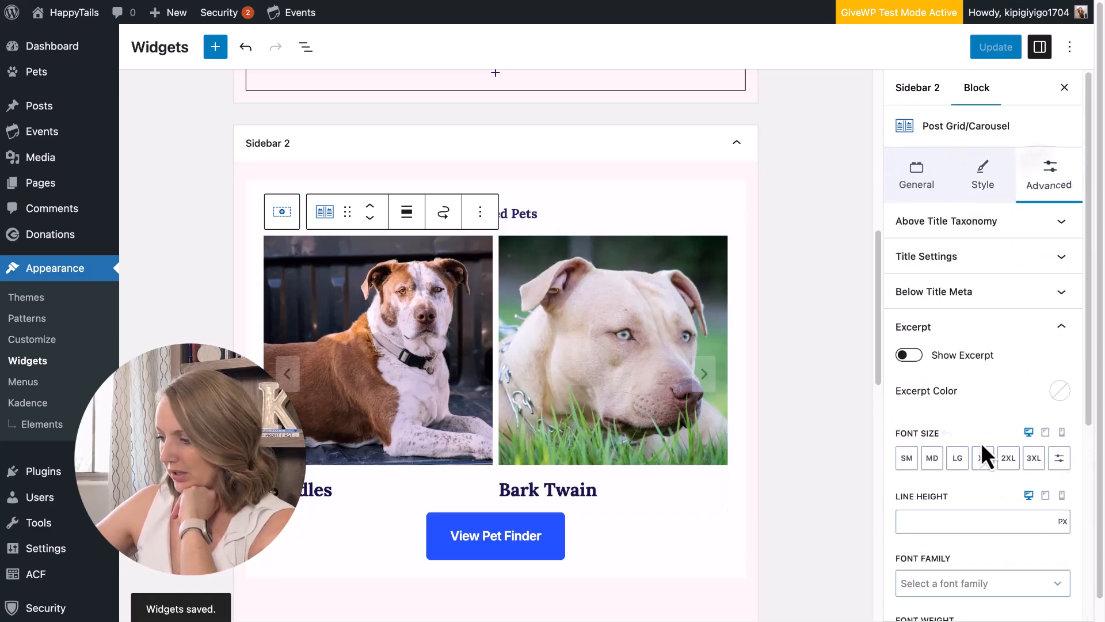
scroll(982, 444, "down", 3)
left_click(975, 154)
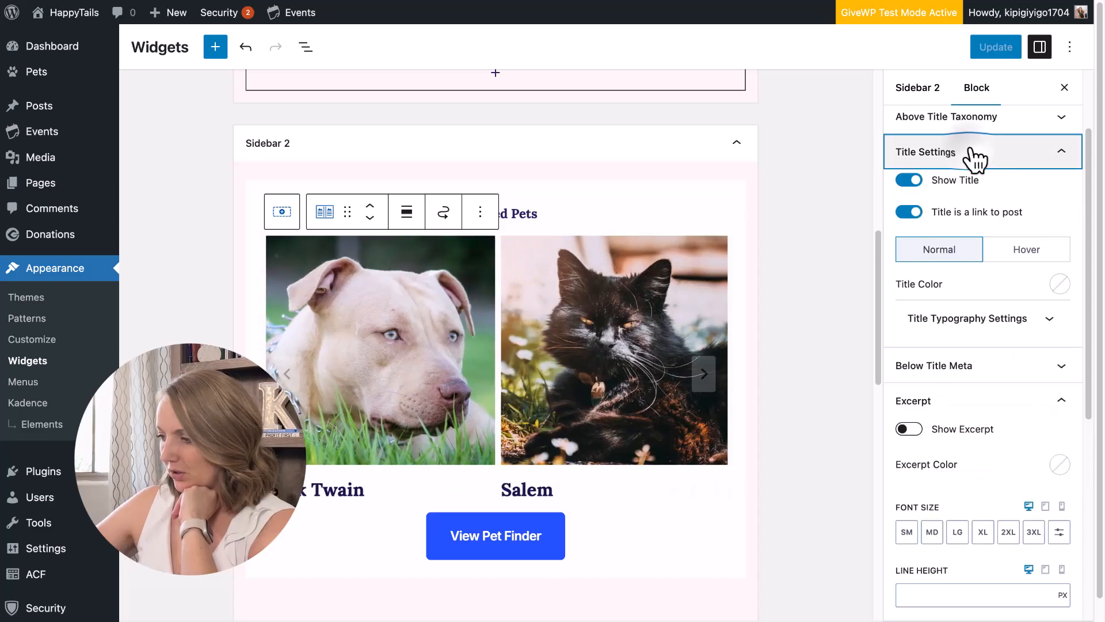
left_click(1007, 322)
scroll(964, 433, "down", 3)
left_click(966, 446)
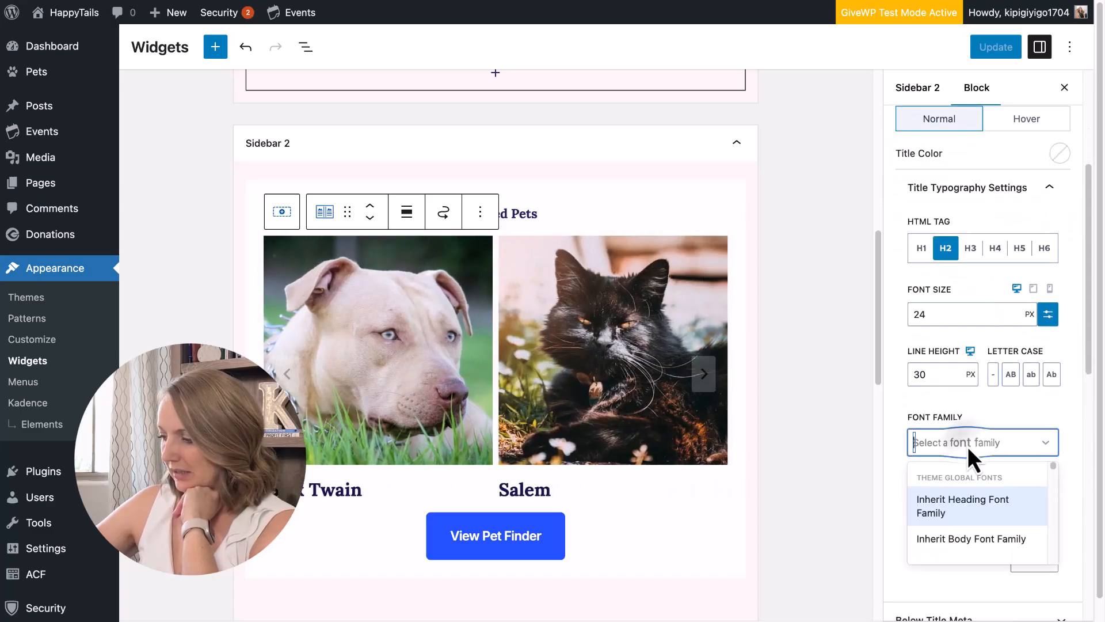
left_click(969, 538)
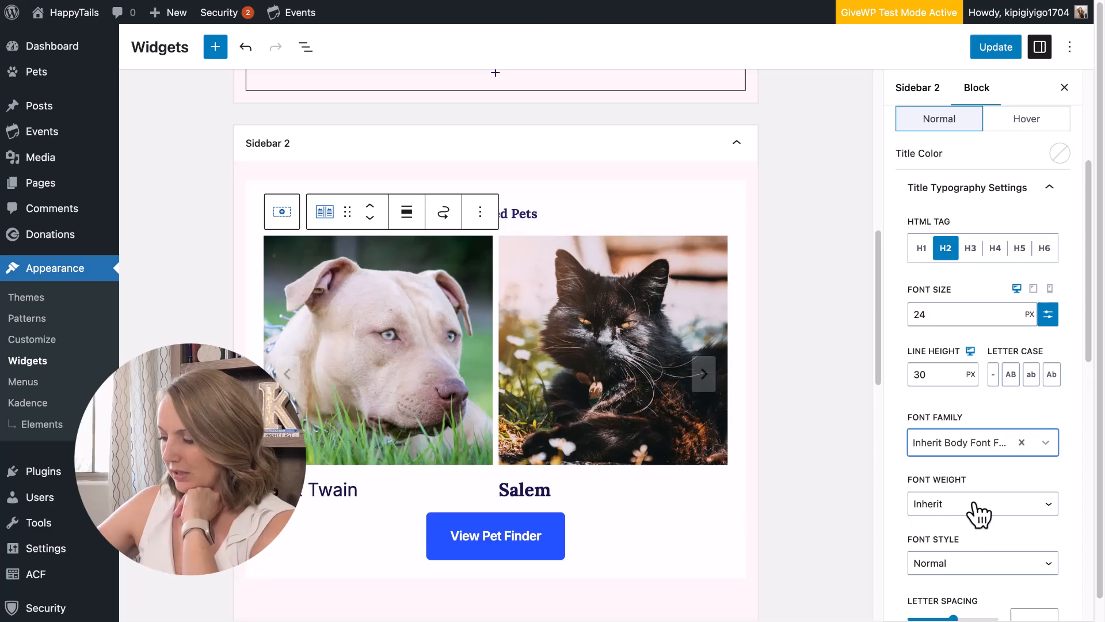
left_click_drag(927, 315, 916, 314)
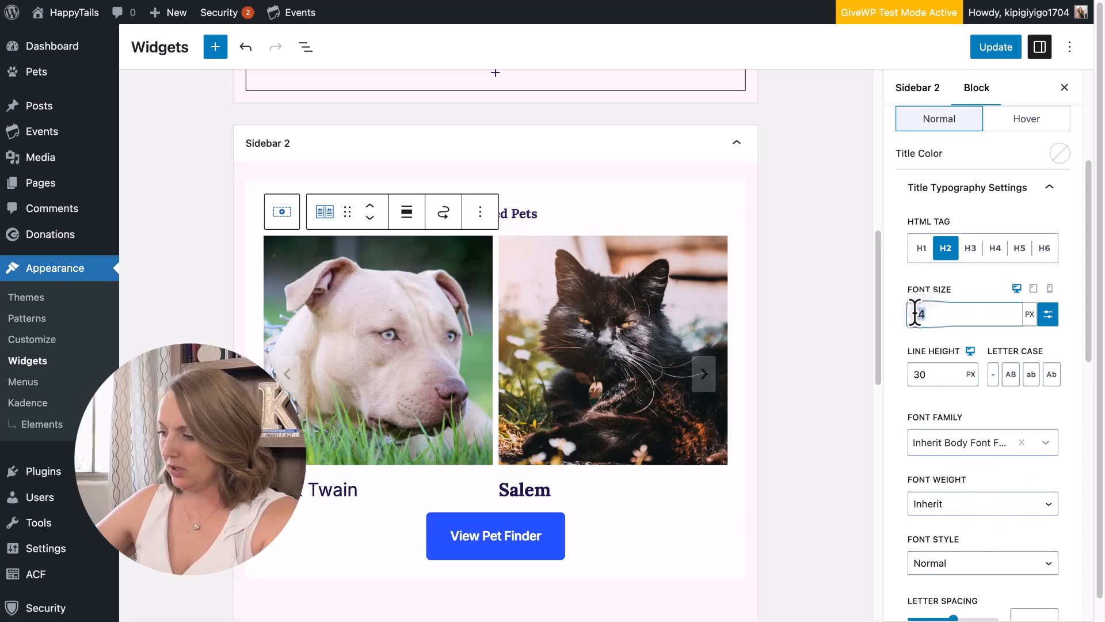
type("18")
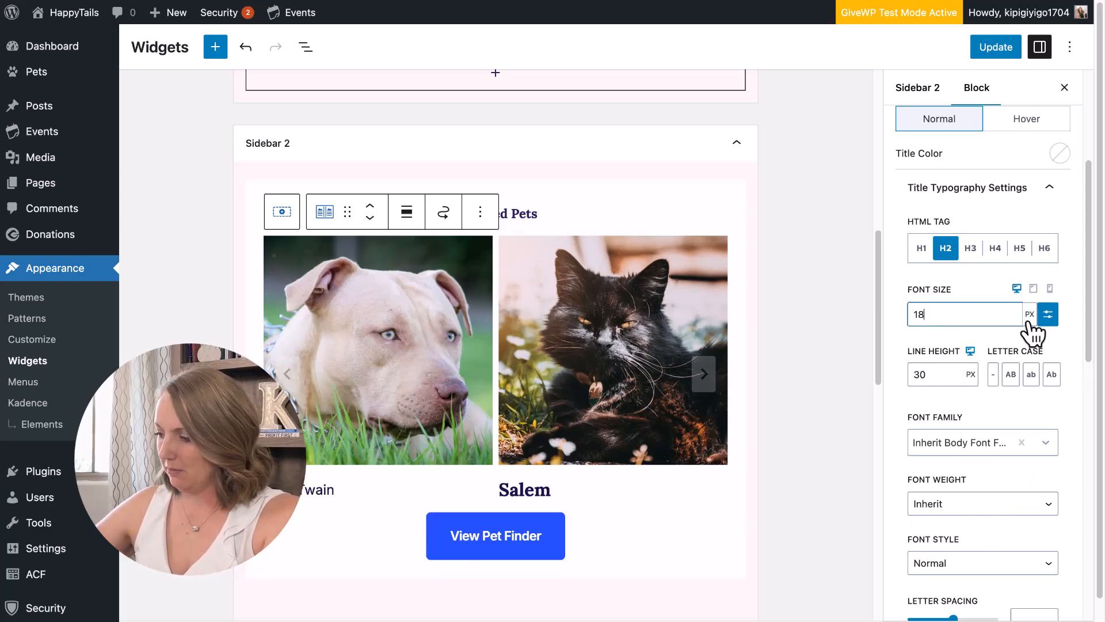
Keep the pet title font weight at Inherit and save the widgets.
left_click(946, 510)
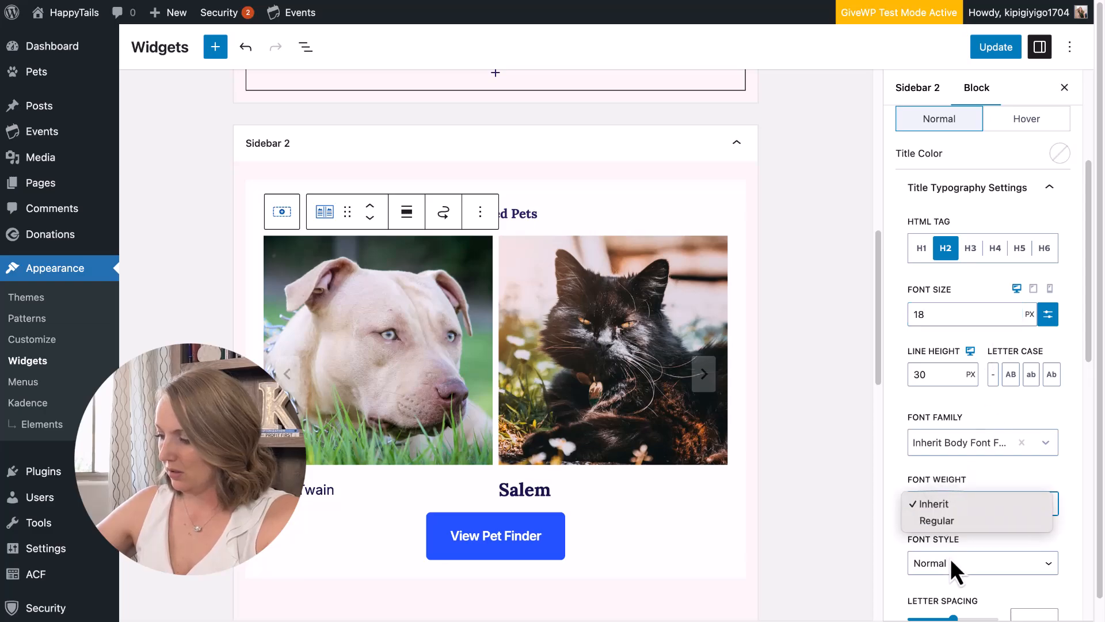
left_click(951, 558)
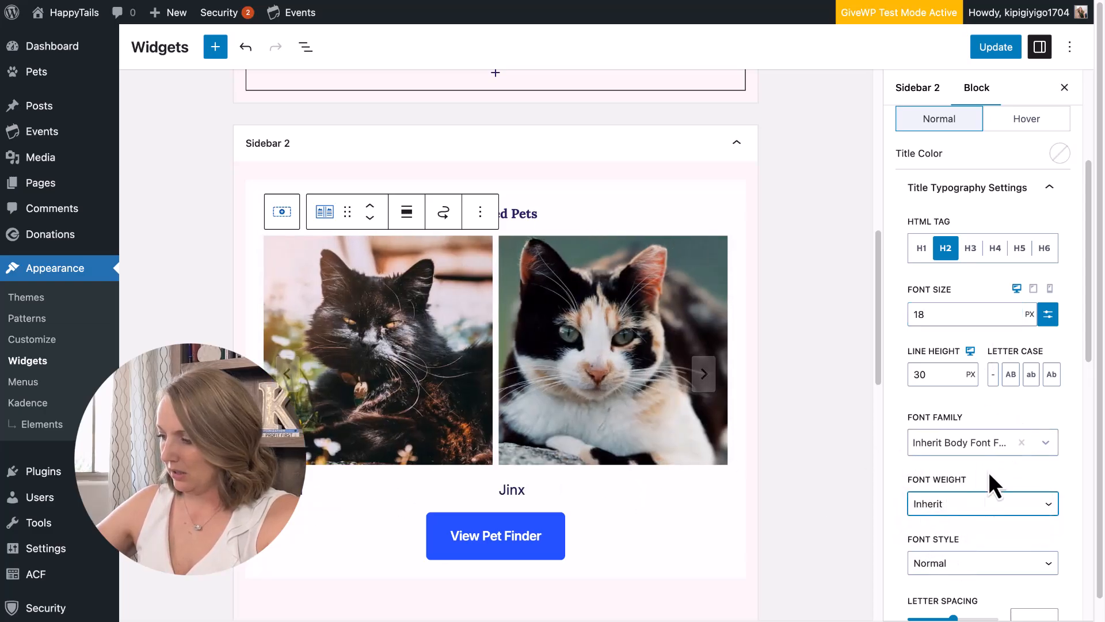
left_click(992, 506)
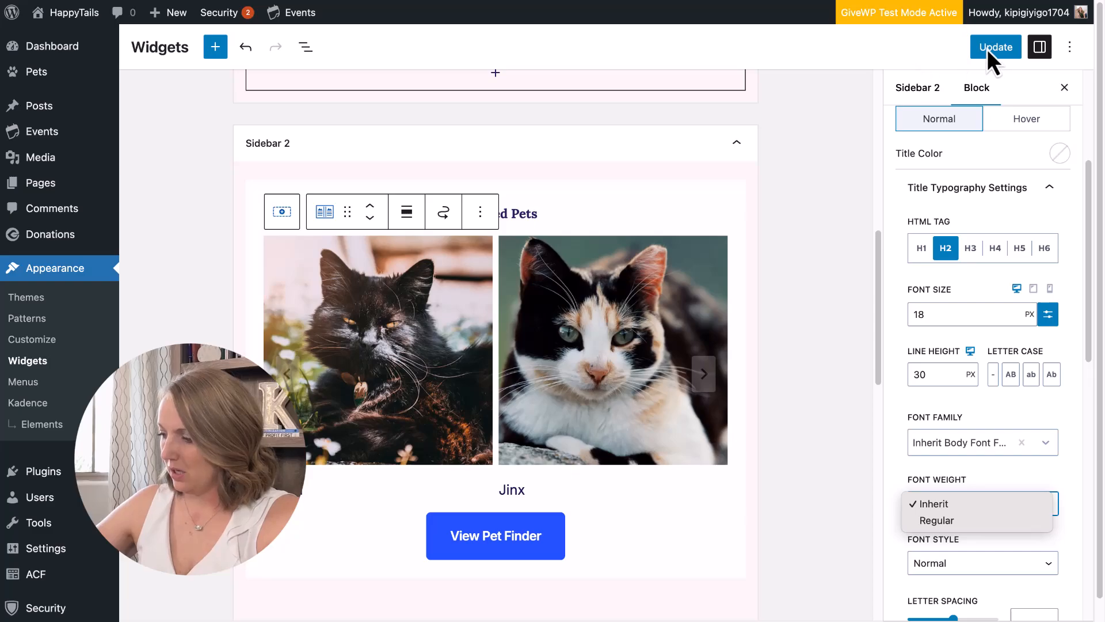
left_click(1038, 481)
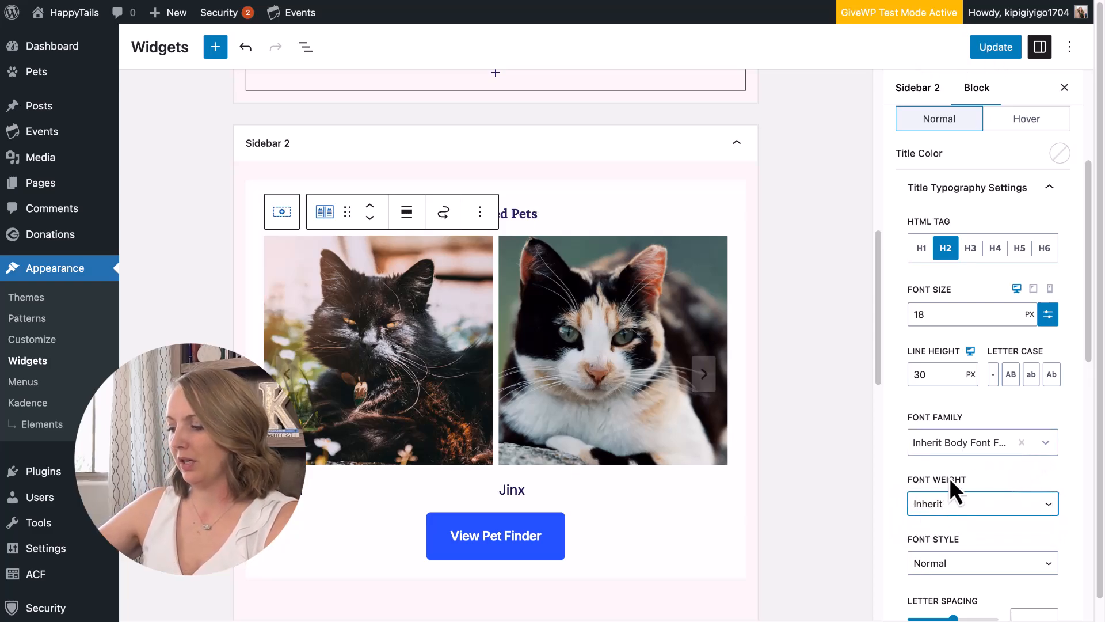
left_click(953, 502)
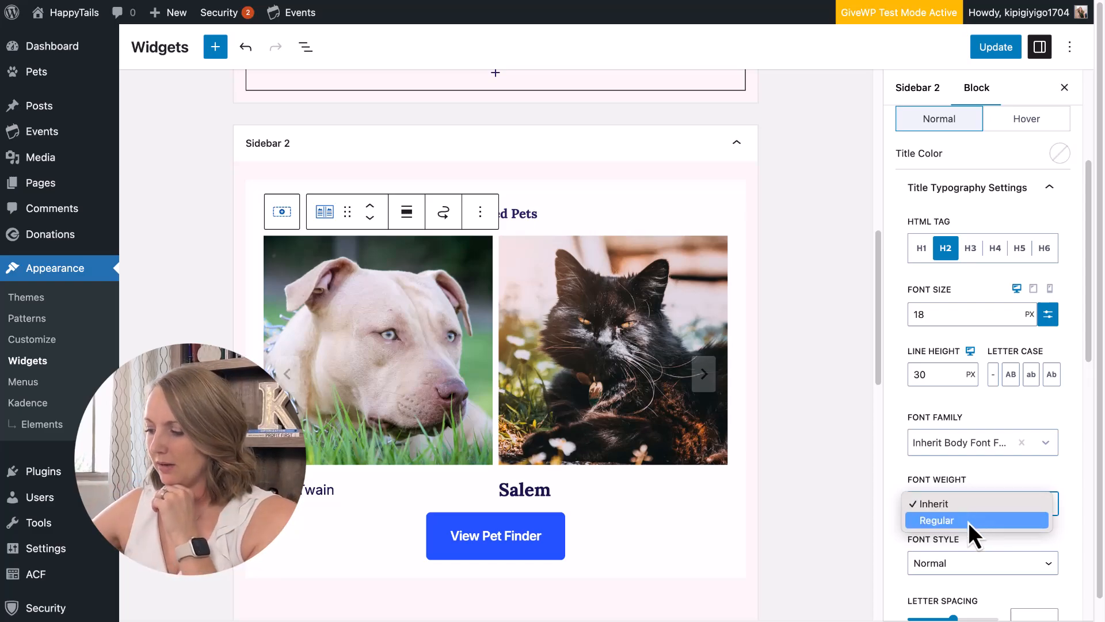
left_click(973, 501)
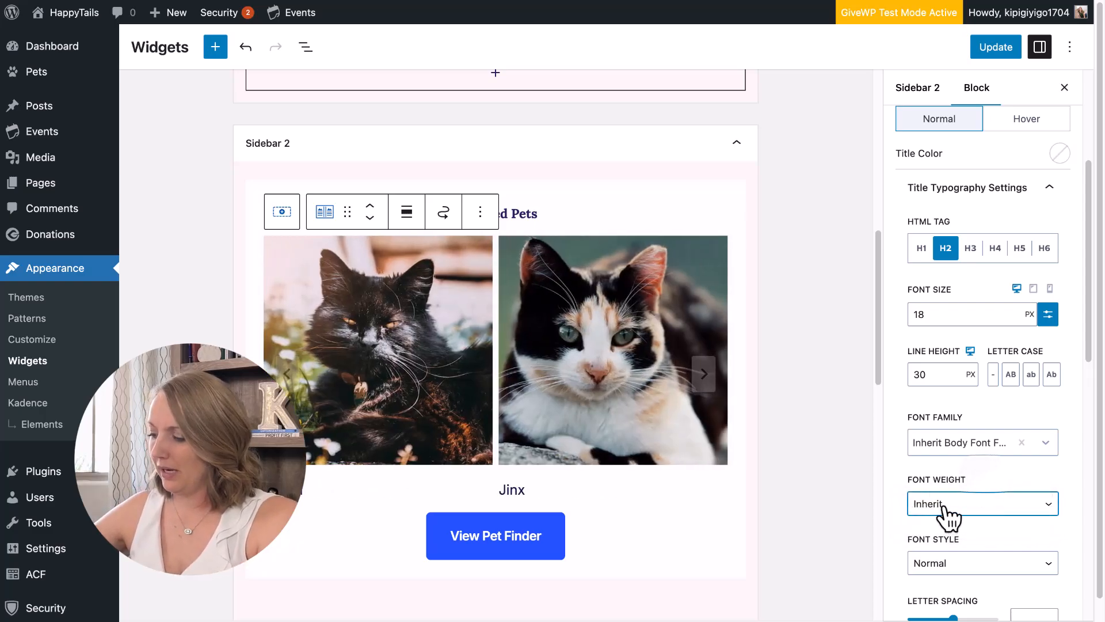
left_click(944, 508)
left_click(1014, 46)
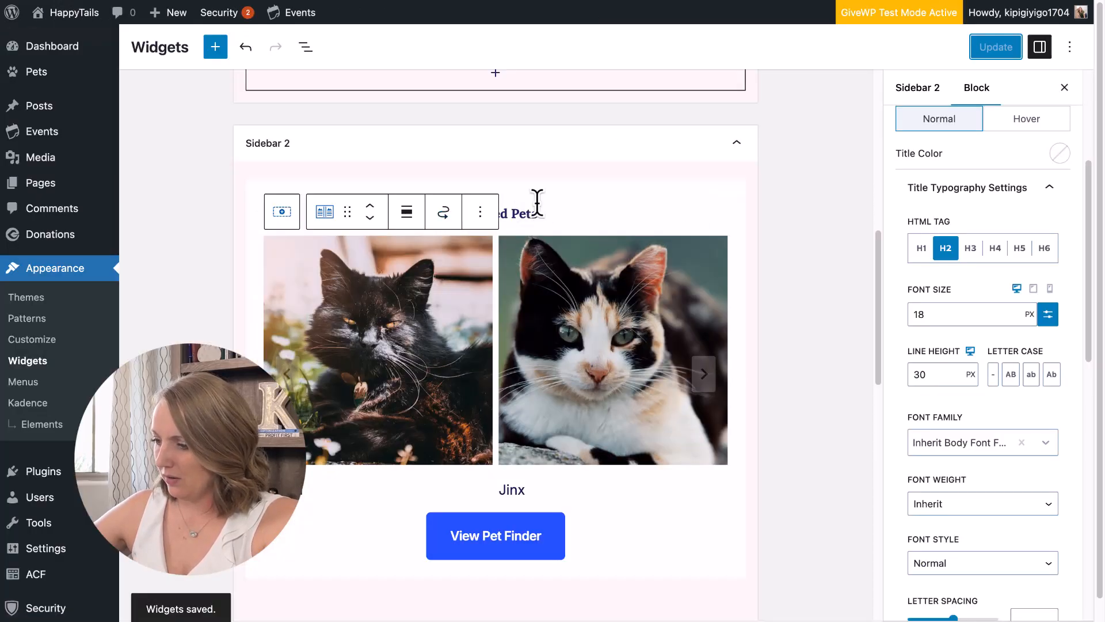
Set the Featured Pets title size to MD.
left_click(519, 213)
scroll(945, 299, "up", 4)
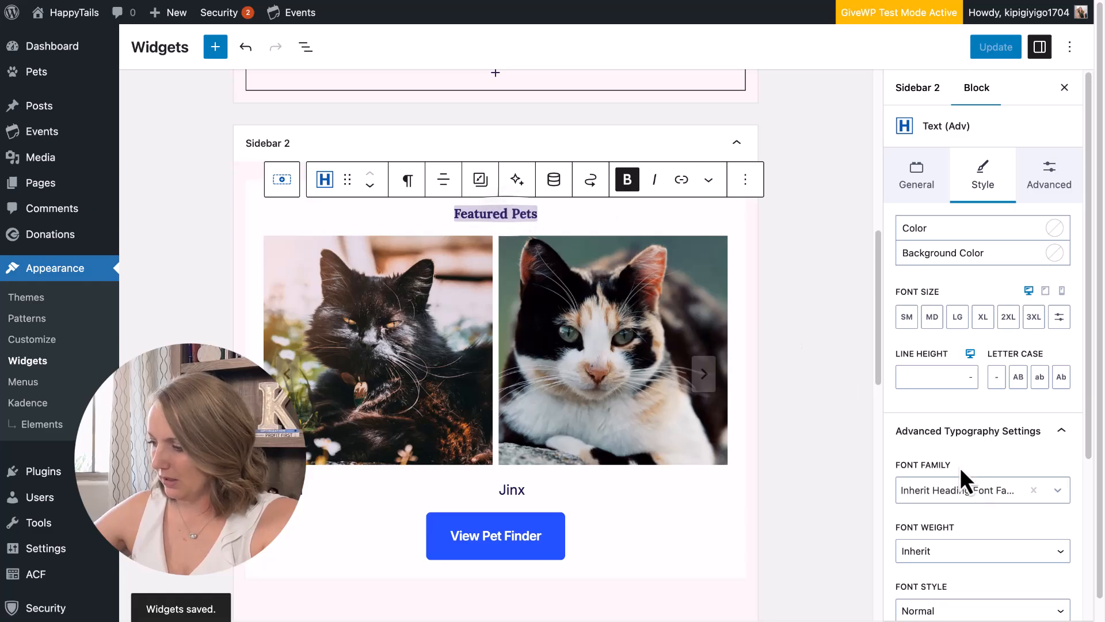
scroll(993, 477, "down", 4)
scroll(978, 380, "up", 4)
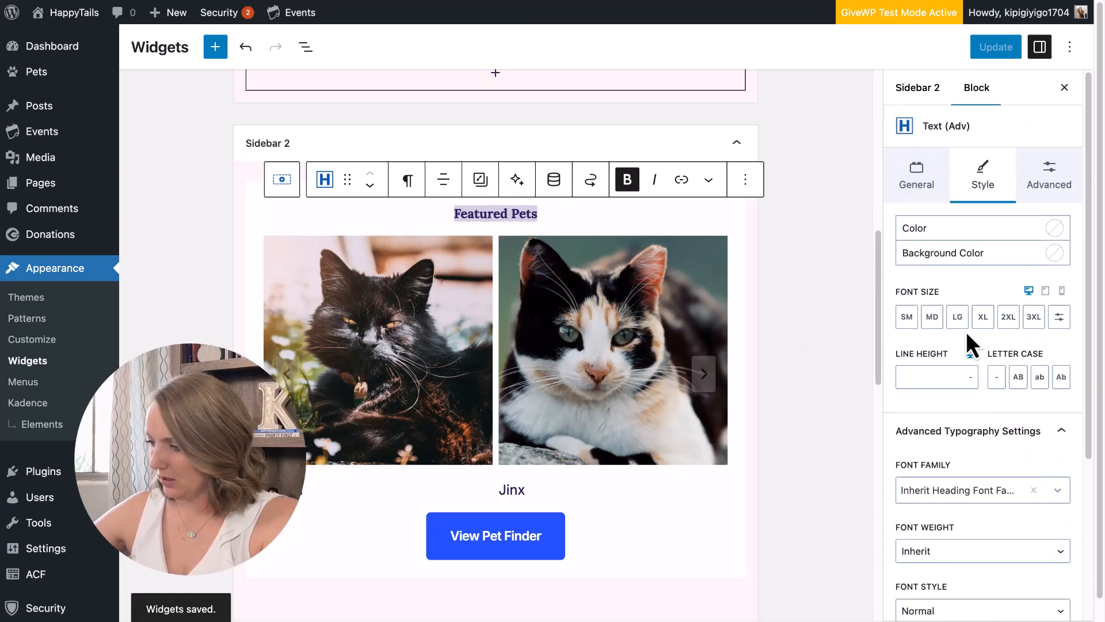
left_click(932, 317)
Save the widgets and page through the Featured Pets carousel on the live event page.
left_click(996, 47)
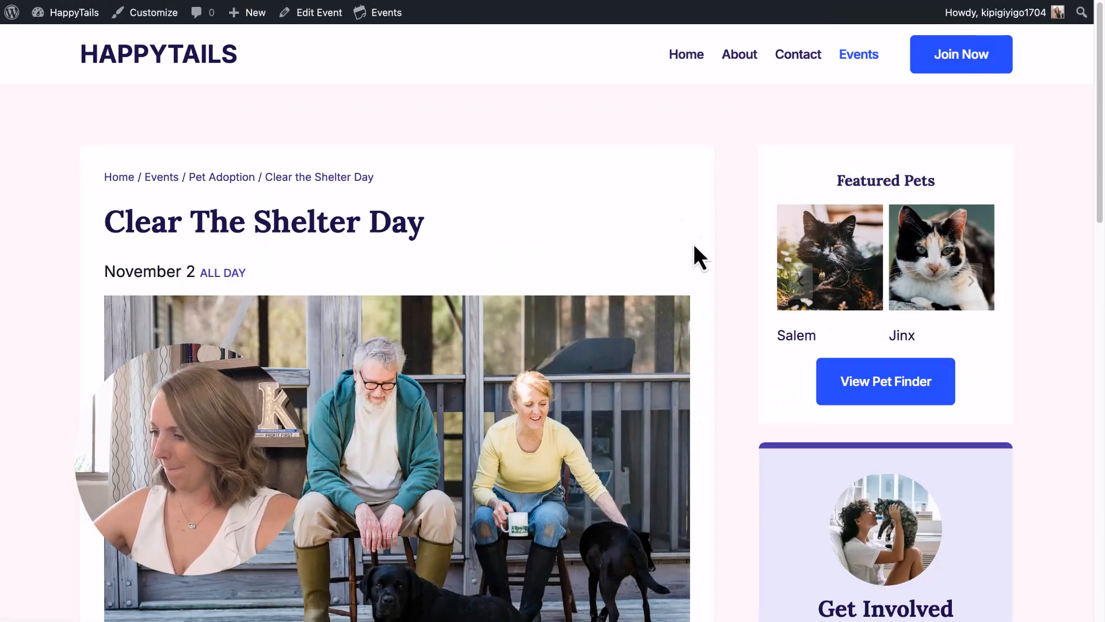
left_click(979, 283)
left_click(978, 284)
left_click(975, 283)
left_click(975, 285)
left_click(974, 285)
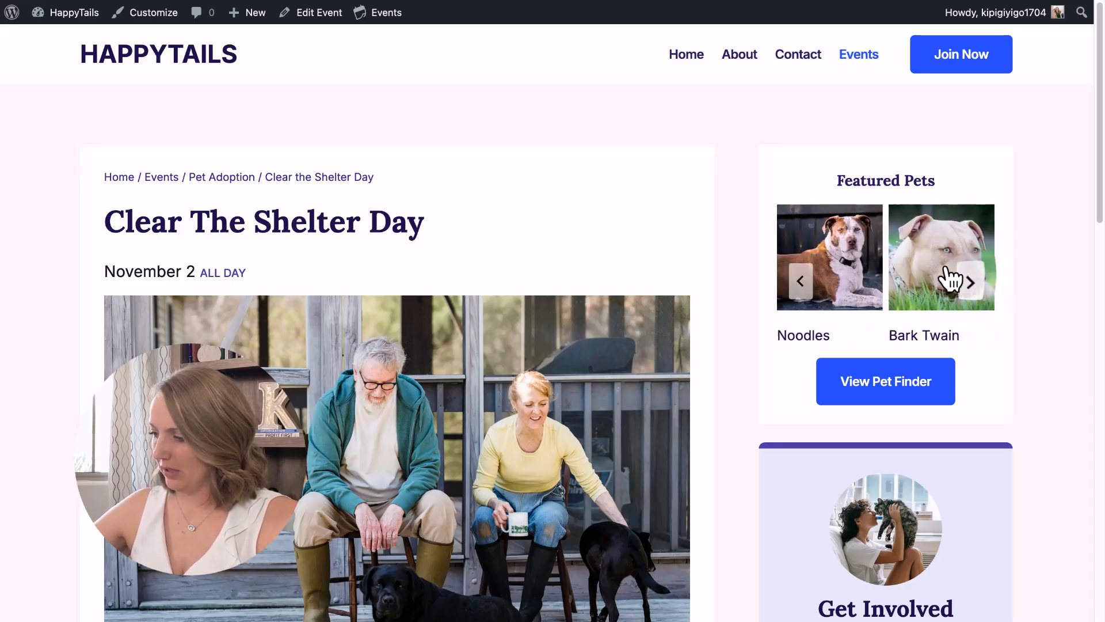
Open the Bark Twain and Salem pet profiles, returning to the event page each time.
left_click(934, 253)
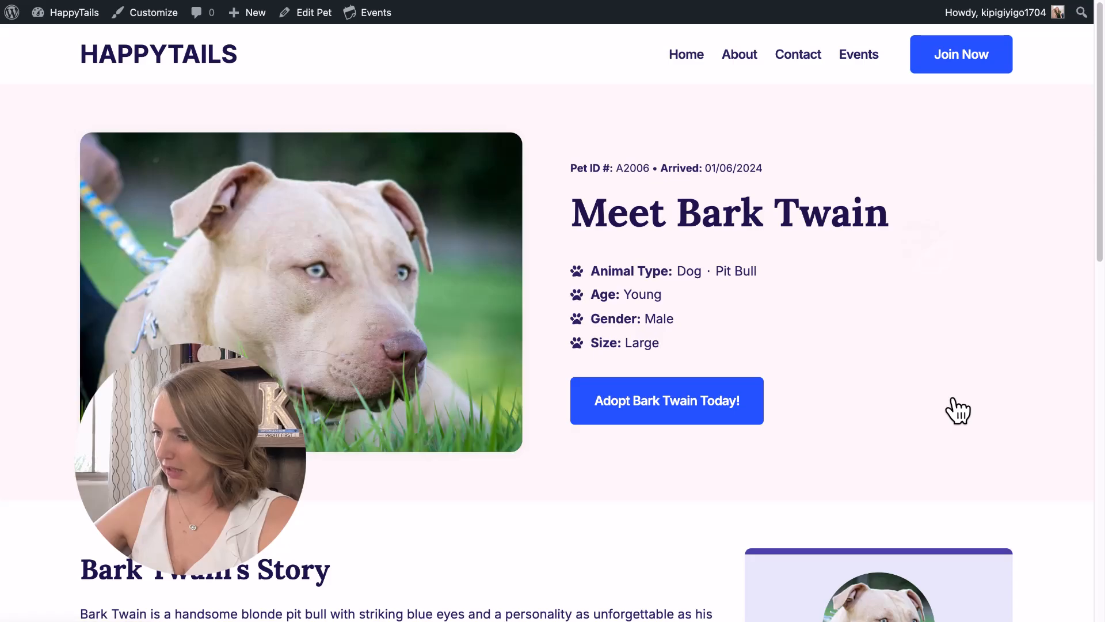
key("alt+Left")
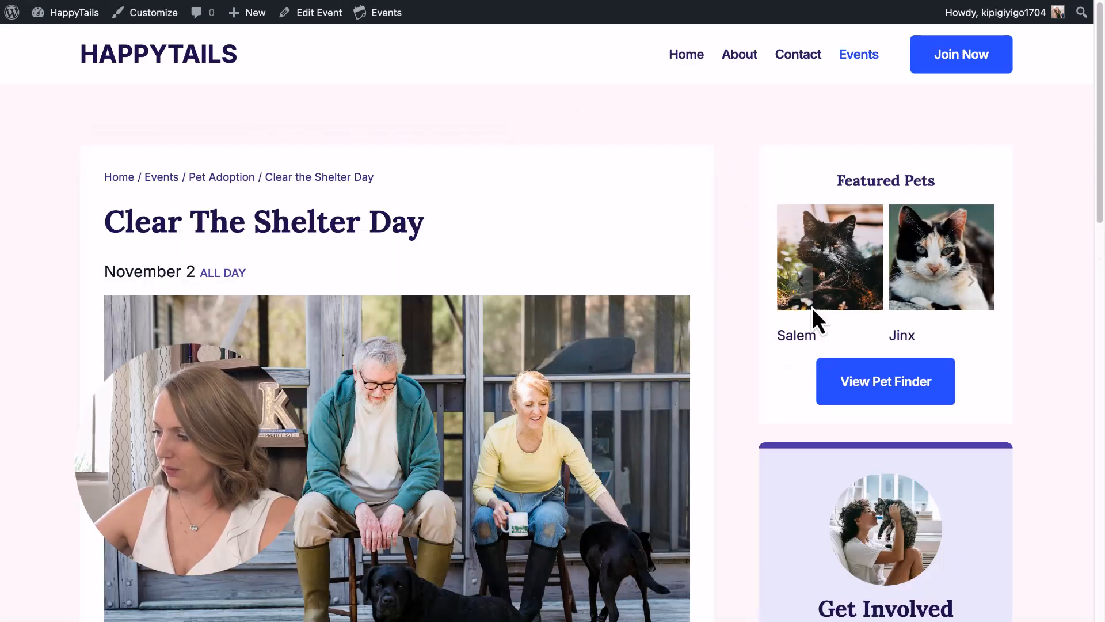
left_click(841, 247)
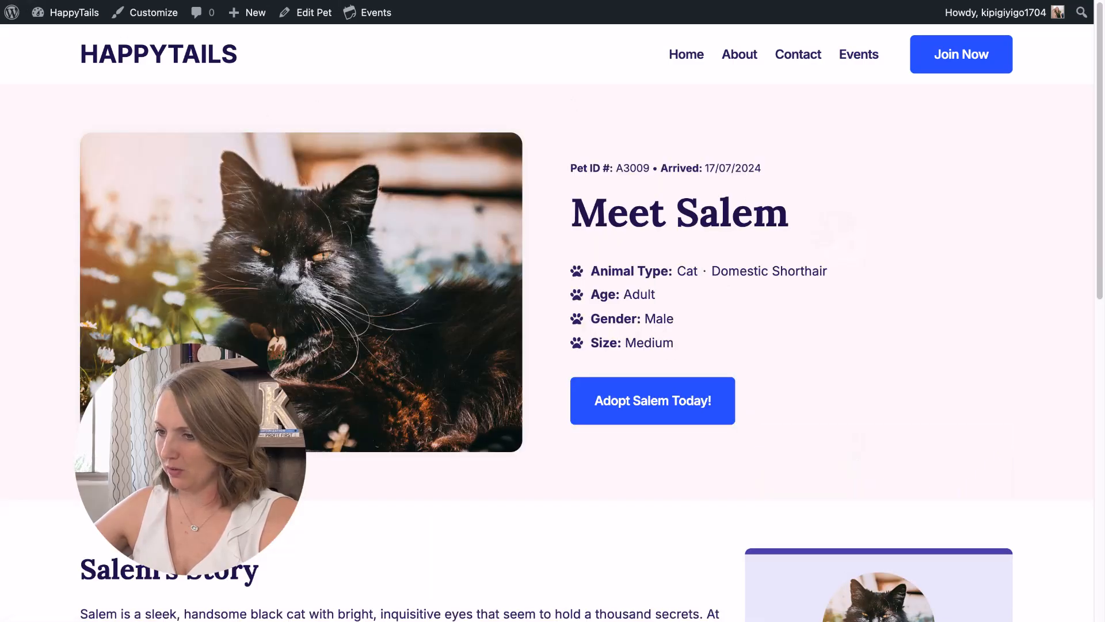
key("alt+Left")
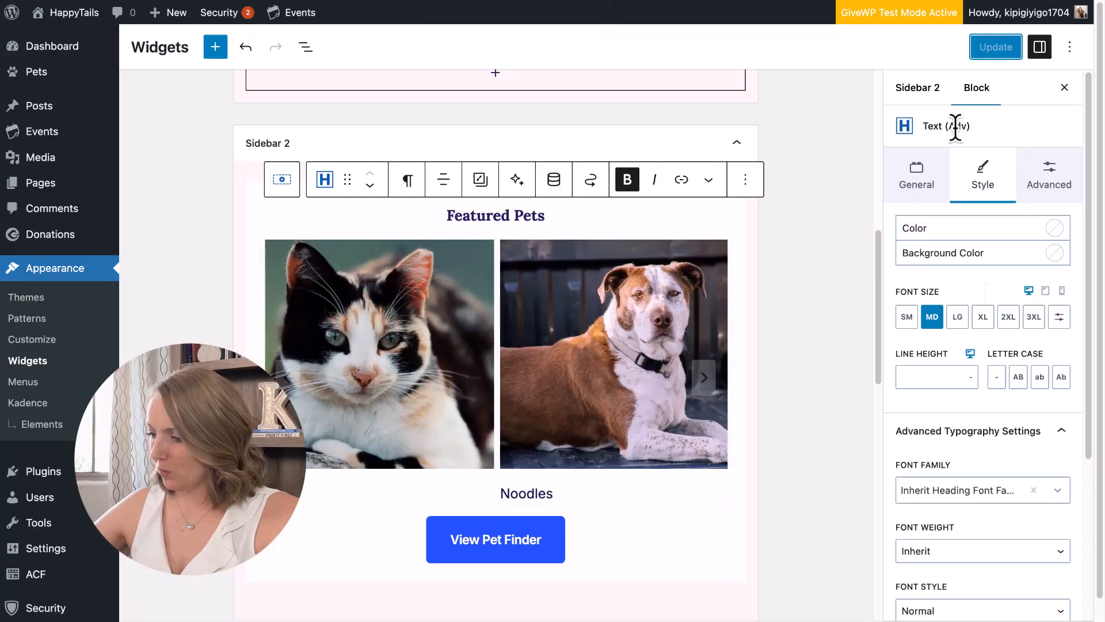
Raise the pet carousel to 6 items in 3 columns and save.
left_click(712, 257)
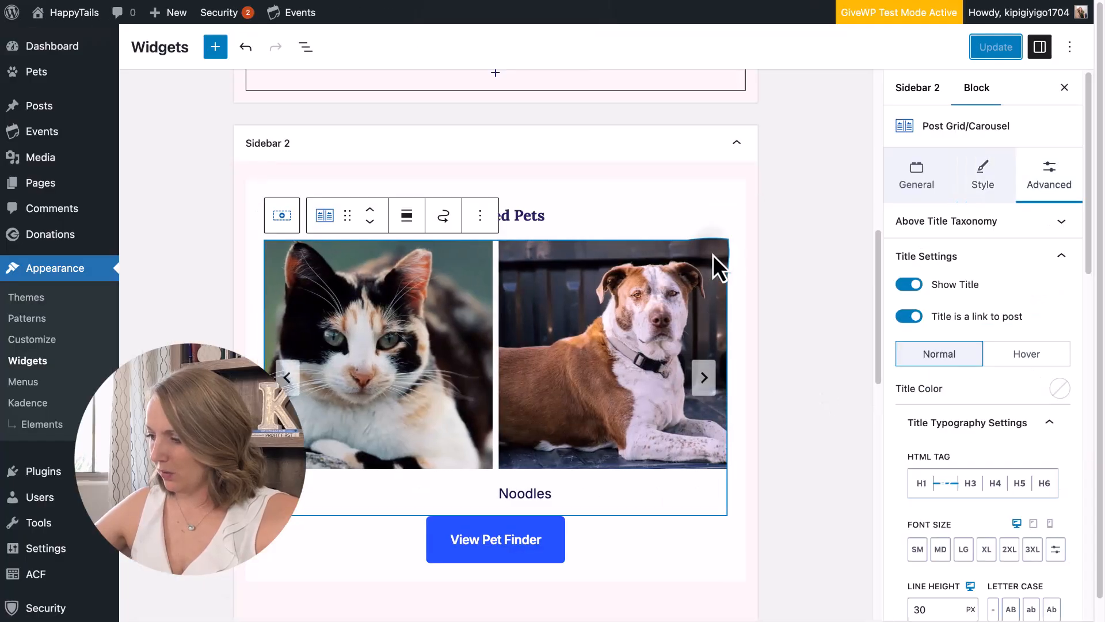
left_click(921, 178)
scroll(1030, 424, "down", 3)
scroll(1037, 346, "down", 2)
scroll(1057, 193, "up", 1)
left_click(1059, 149)
left_click(1060, 149)
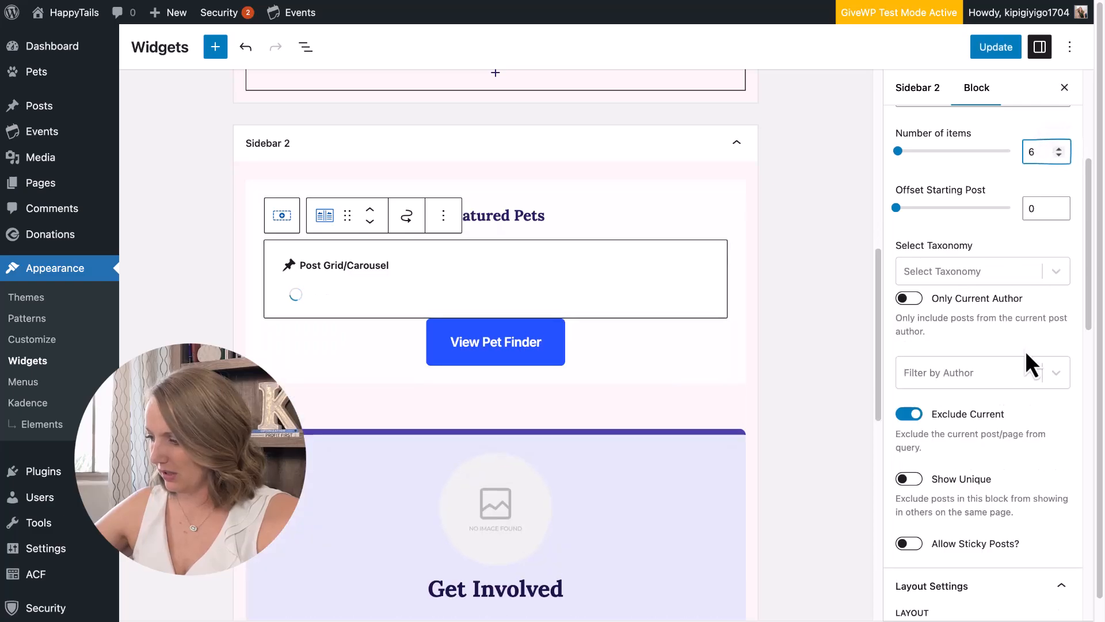
scroll(1028, 362, "down", 10)
scroll(1013, 553, "down", 2)
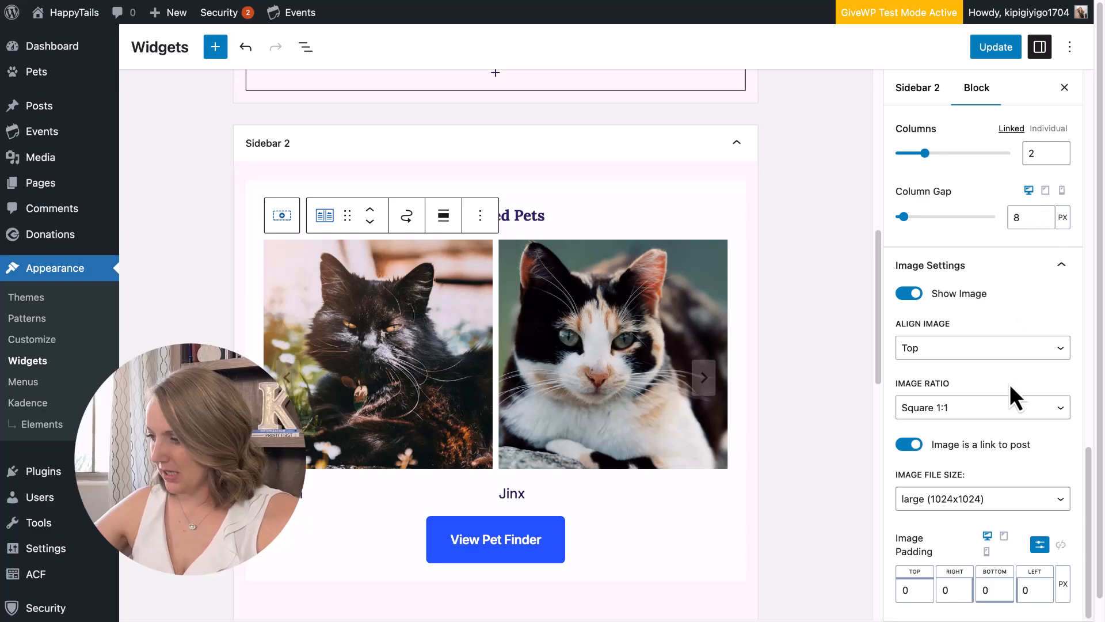
left_click(1058, 151)
left_click(991, 48)
View the three-column carousel on the live event page and advance it.
left_click(150, 1)
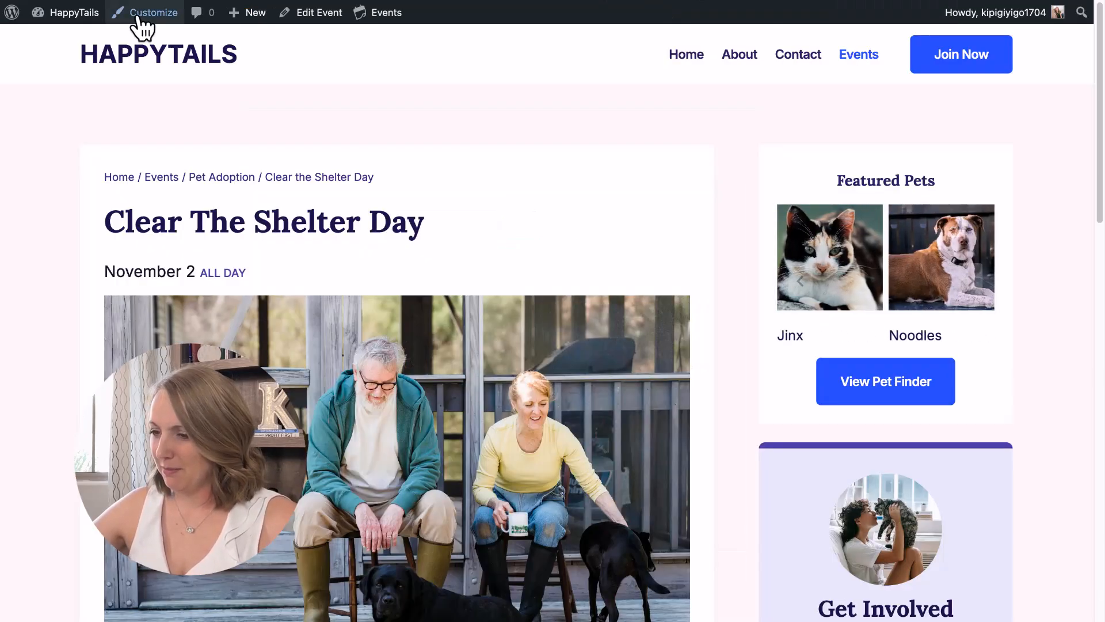
left_click(972, 274)
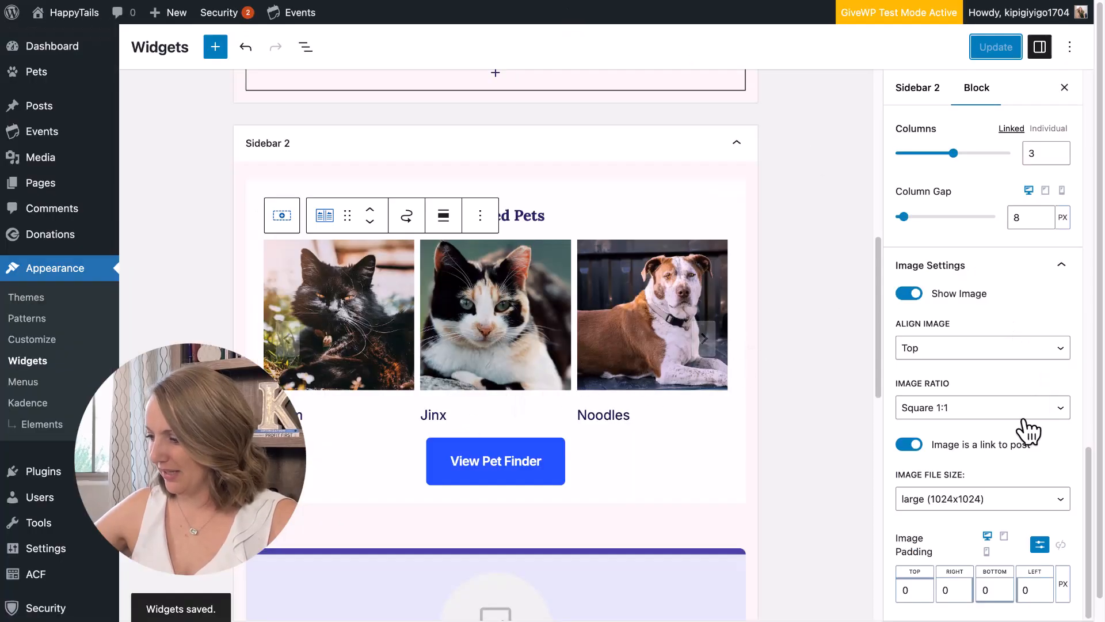
scroll(1051, 295, "down", 2)
scroll(1056, 326, "up", 10)
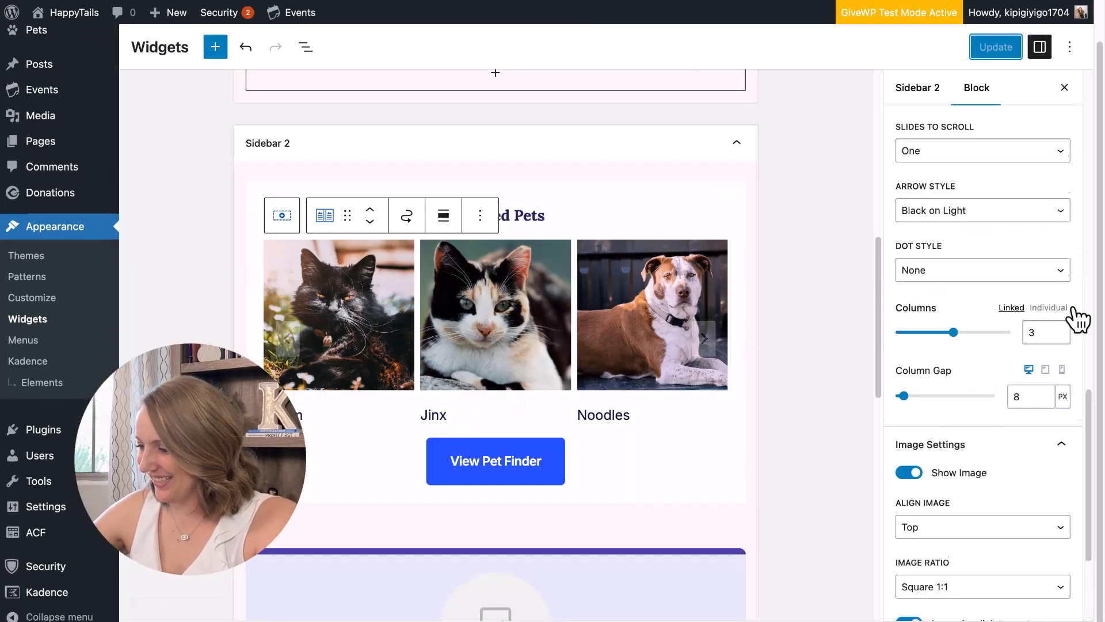
scroll(1036, 230, "up", 5)
Reduce the pet title font size from 18 to 16px, save, and cycle the carousel.
left_click(979, 171)
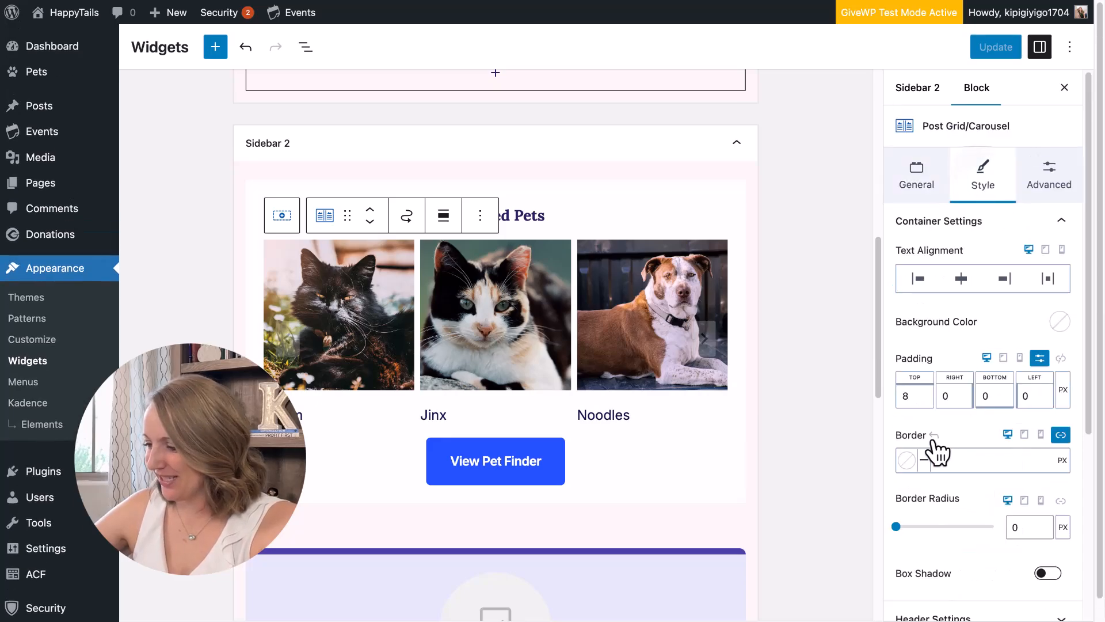
scroll(973, 426, "down", 5)
scroll(1039, 300, "up", 5)
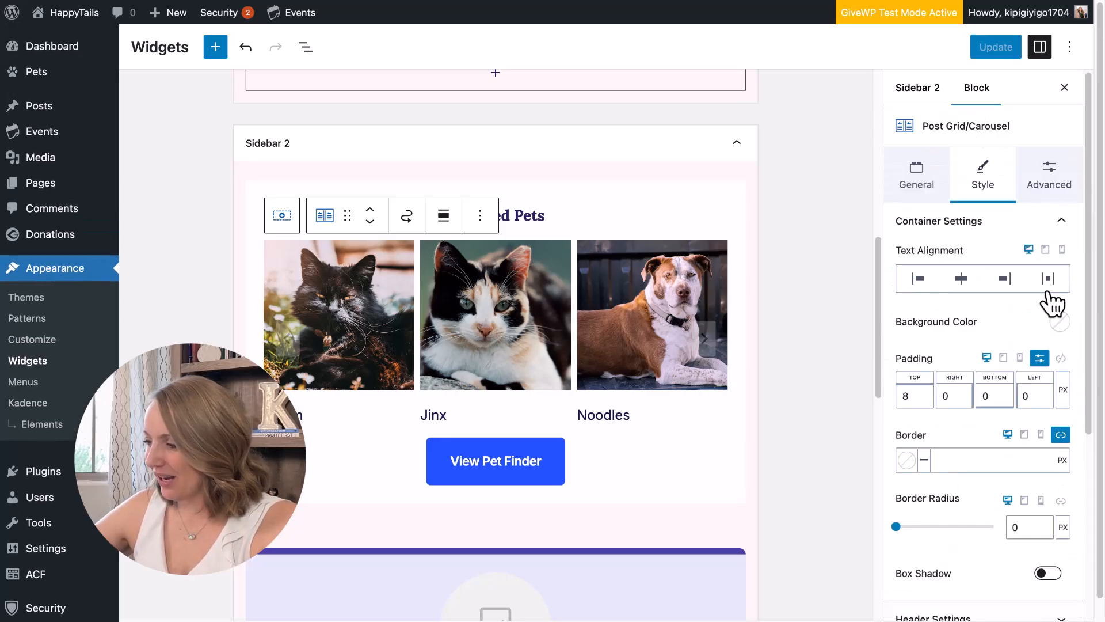
left_click(1048, 178)
scroll(962, 506, "down", 7)
left_click(919, 148)
key("BackSpace")
type("6")
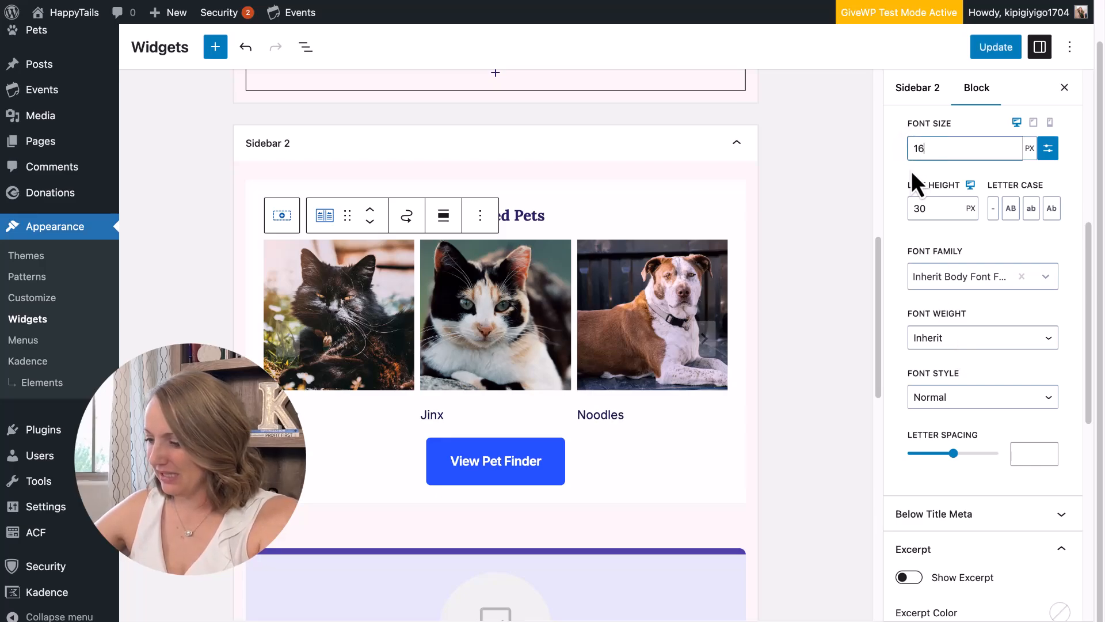
left_click(976, 47)
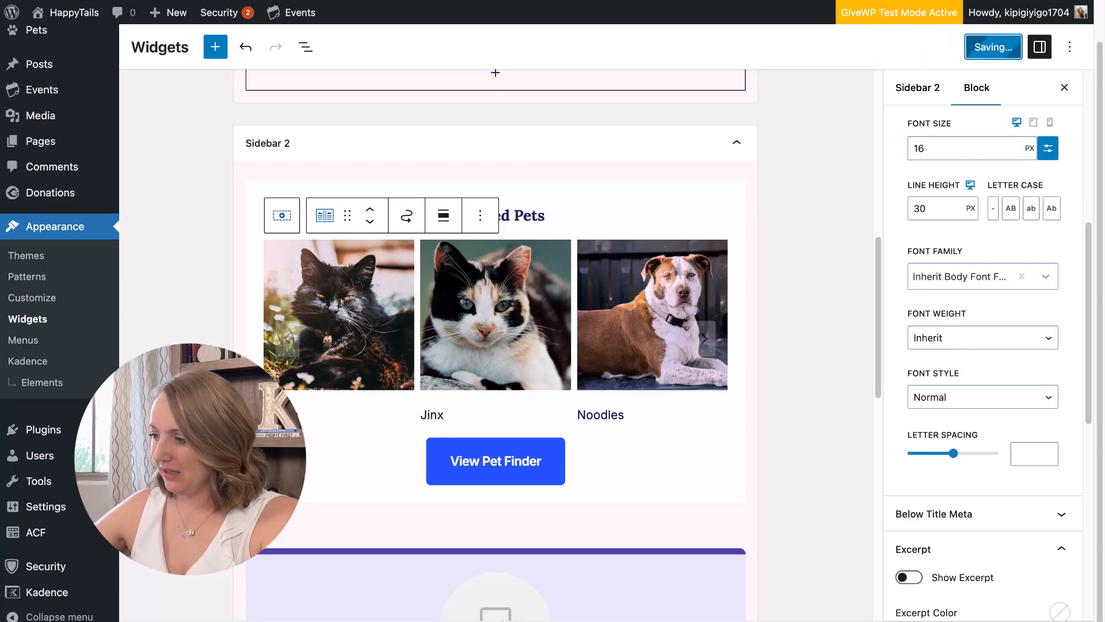
left_click(920, 149)
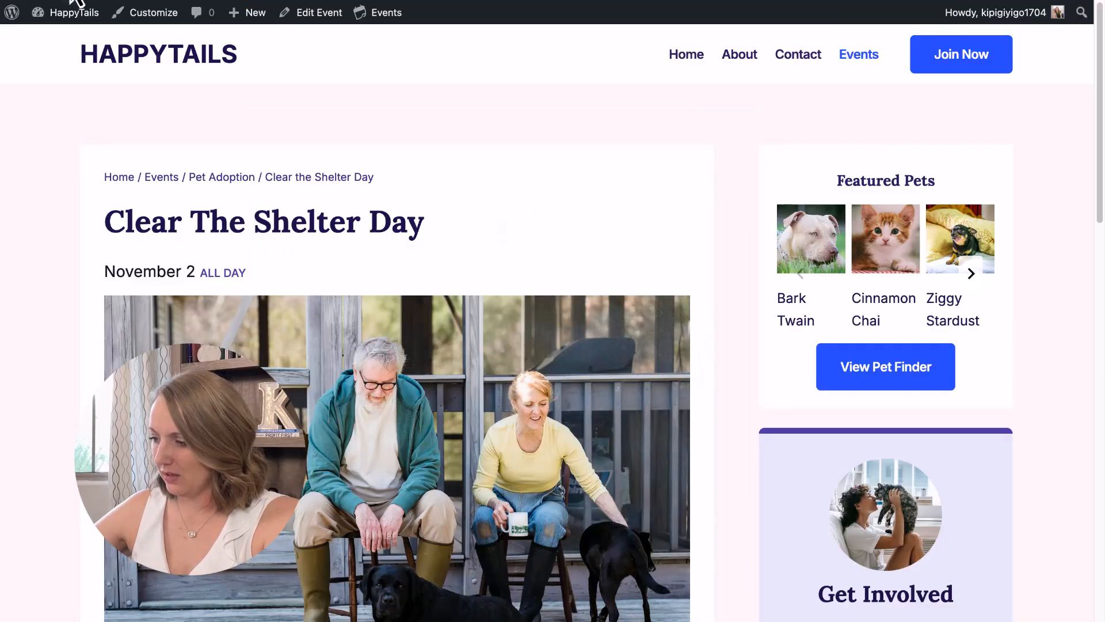
left_click(978, 278)
left_click(978, 279)
left_click(978, 279)
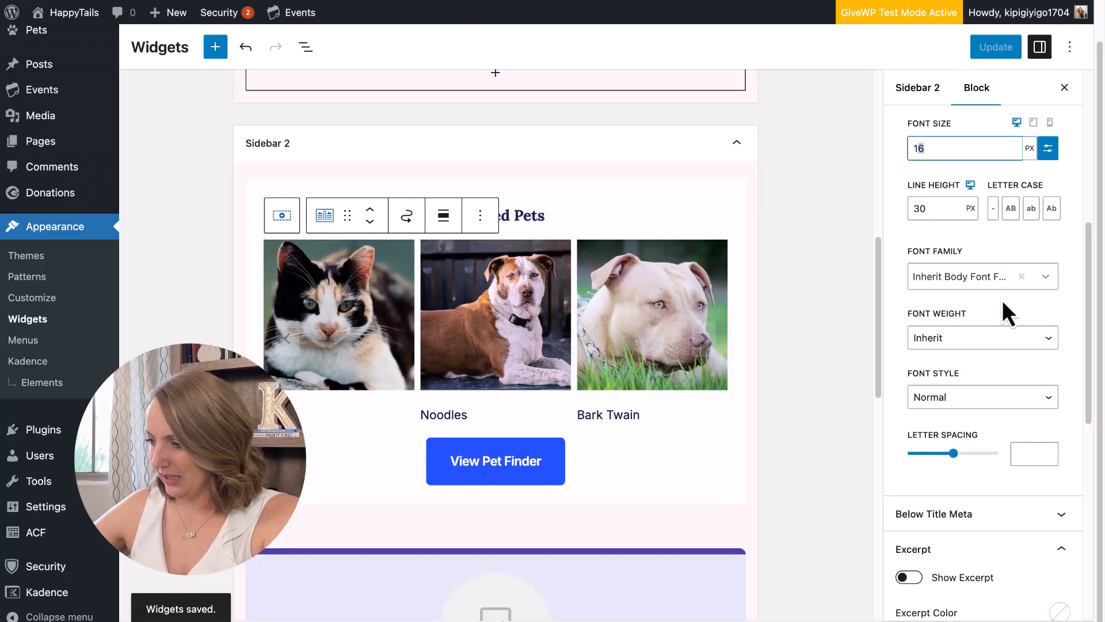
Set the pet title line height to 1.1 EM, save, and check the spacing.
double_click(920, 207)
left_click(971, 208)
left_click(973, 227)
double_click(908, 209)
key("BackSpace")
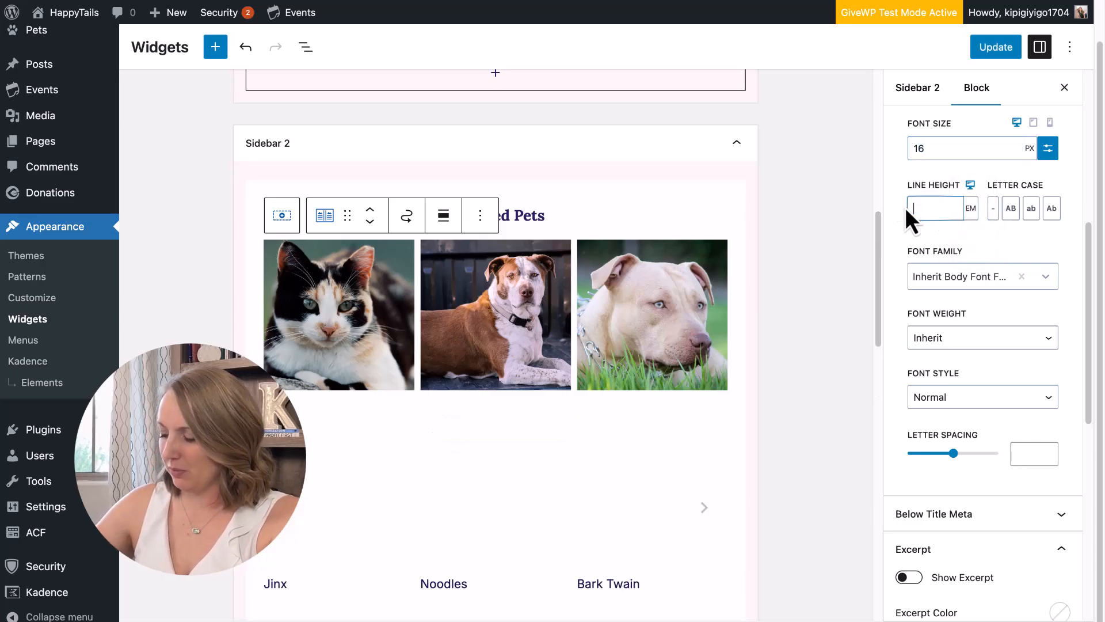
type("1.")
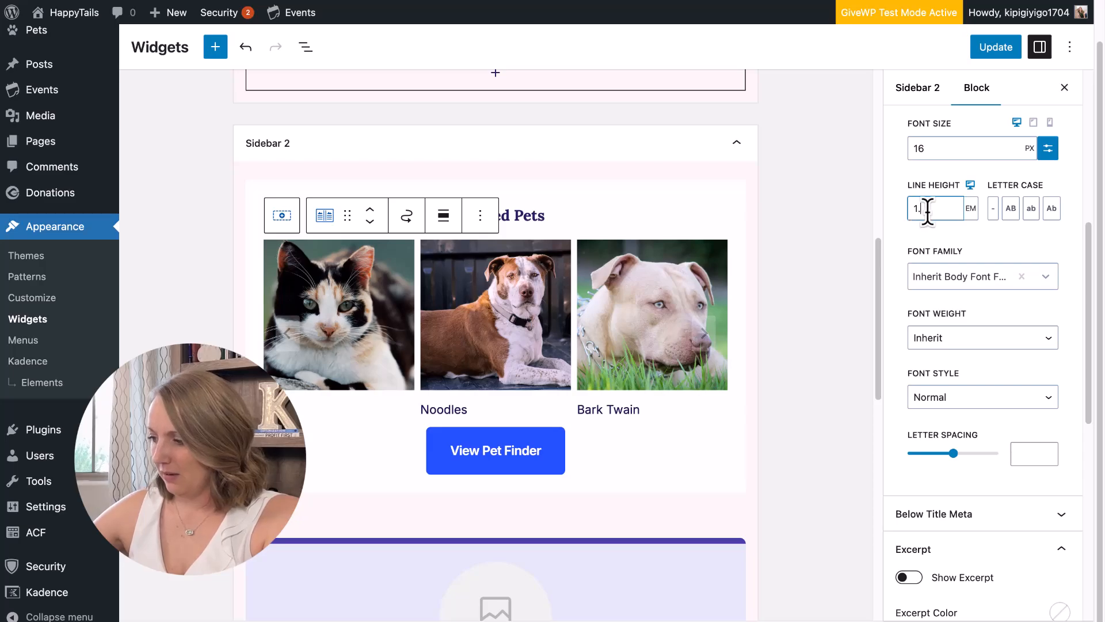
type("1")
left_click(992, 51)
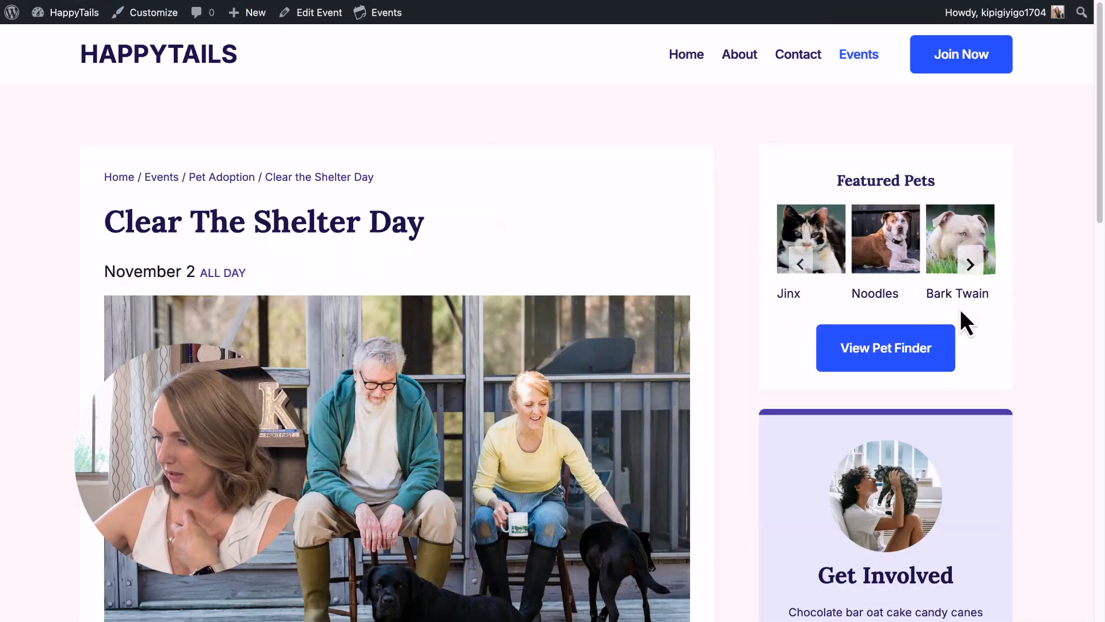
left_click(972, 266)
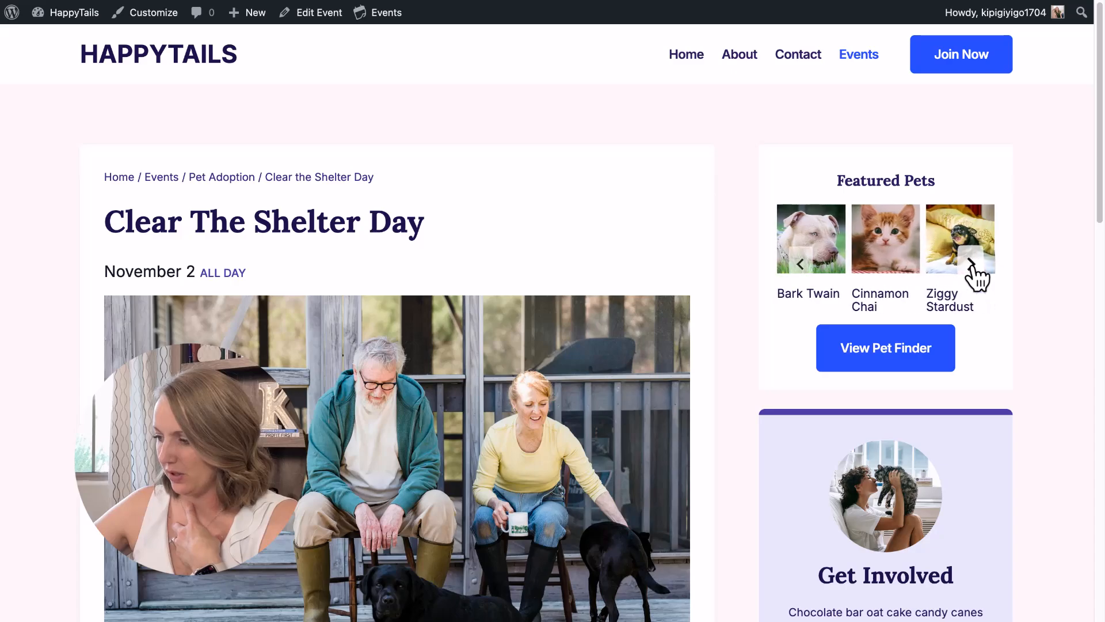
left_click(971, 264)
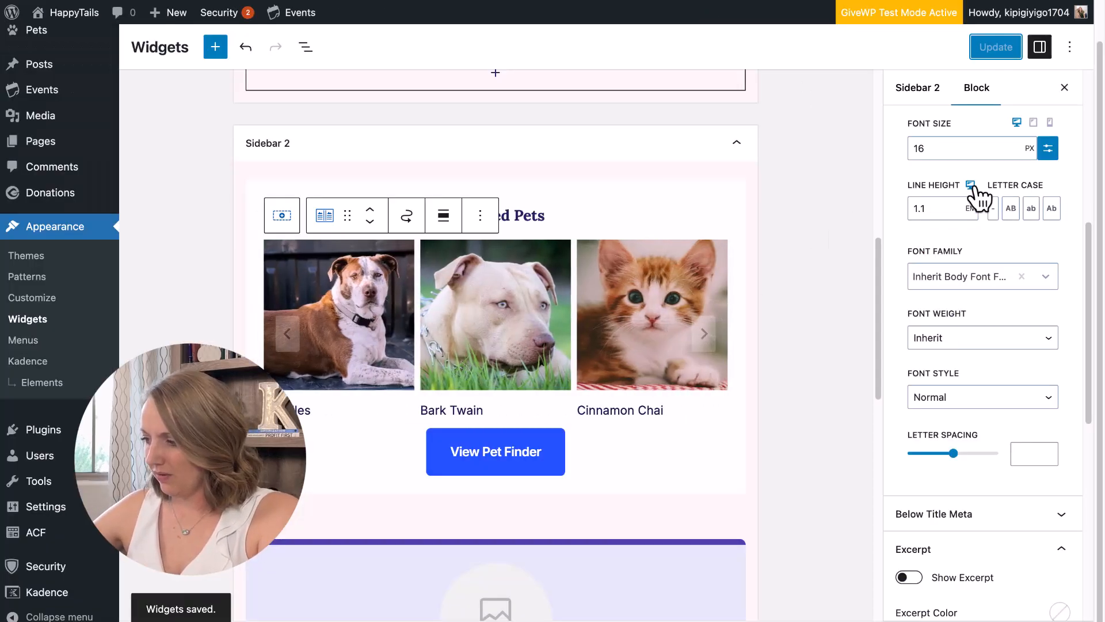
scroll(973, 196, "up", 7)
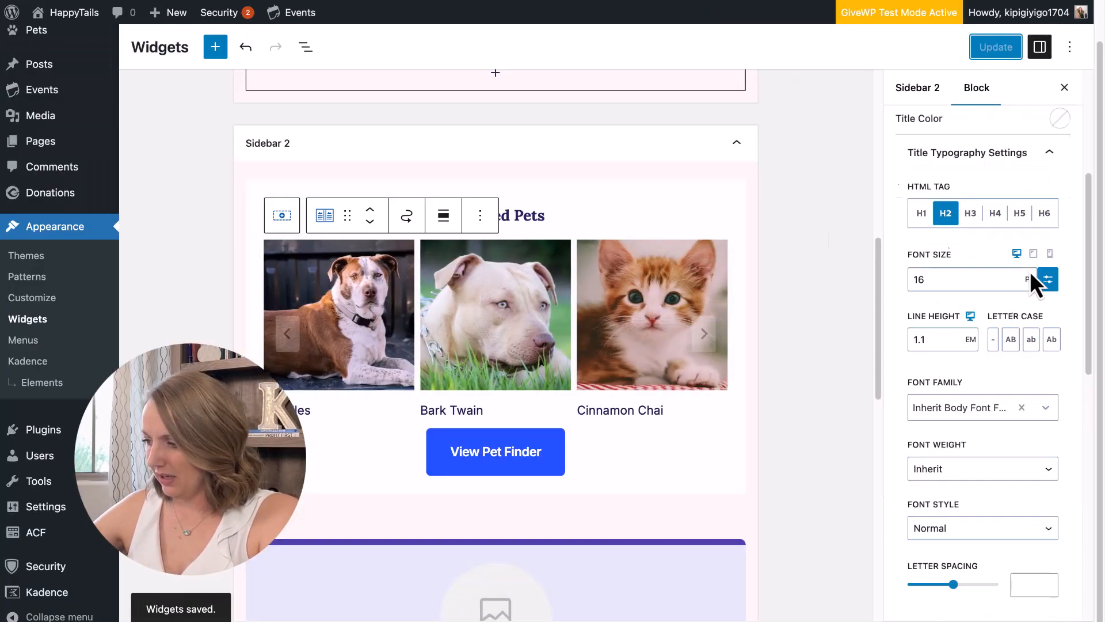
Center-align the pet names, save, and open the Noodles pet page from the live carousel.
left_click(965, 224)
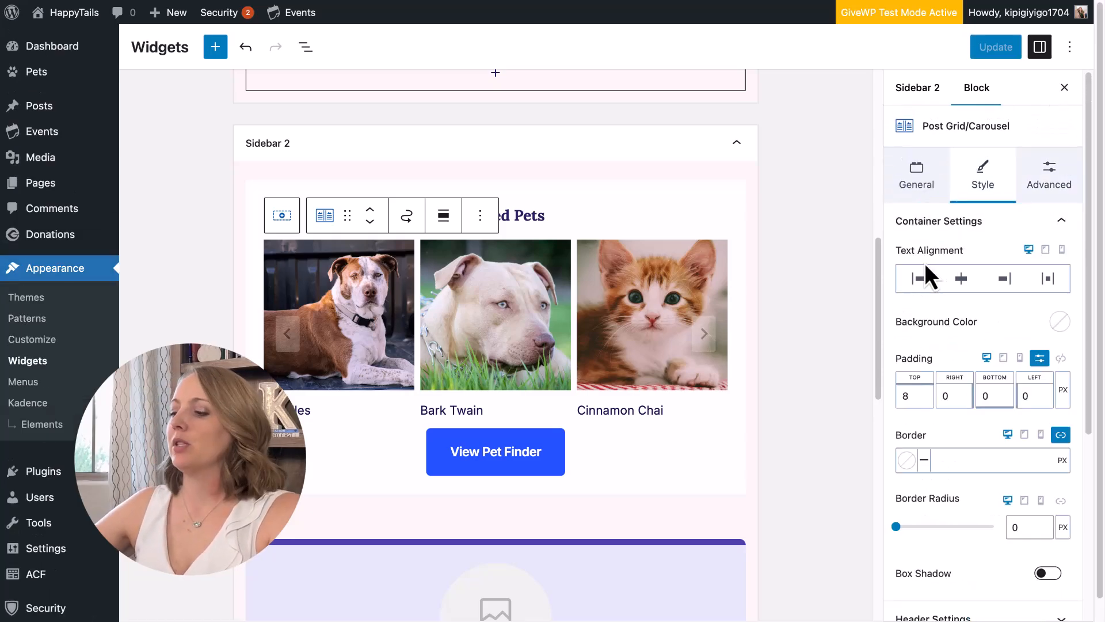
left_click(960, 281)
left_click(999, 49)
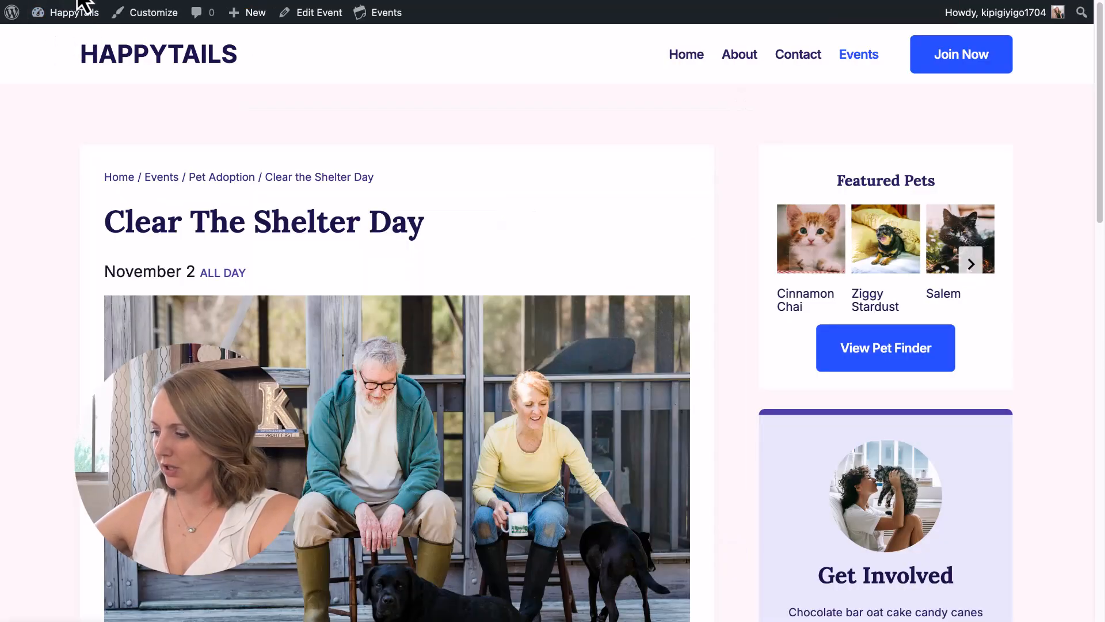
left_click(971, 263)
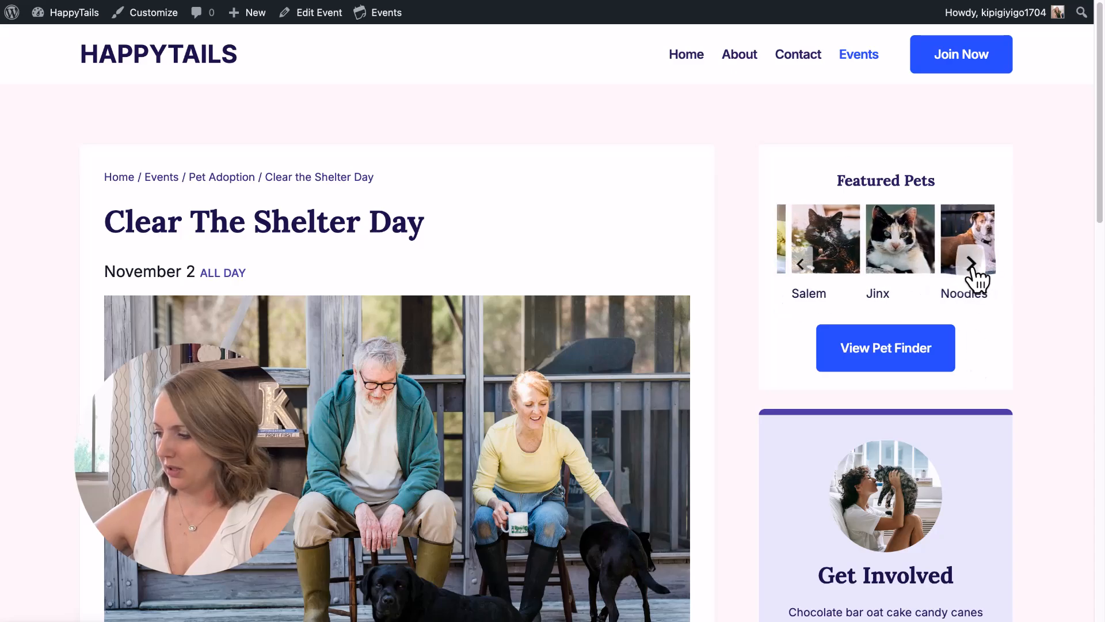
left_click(977, 277)
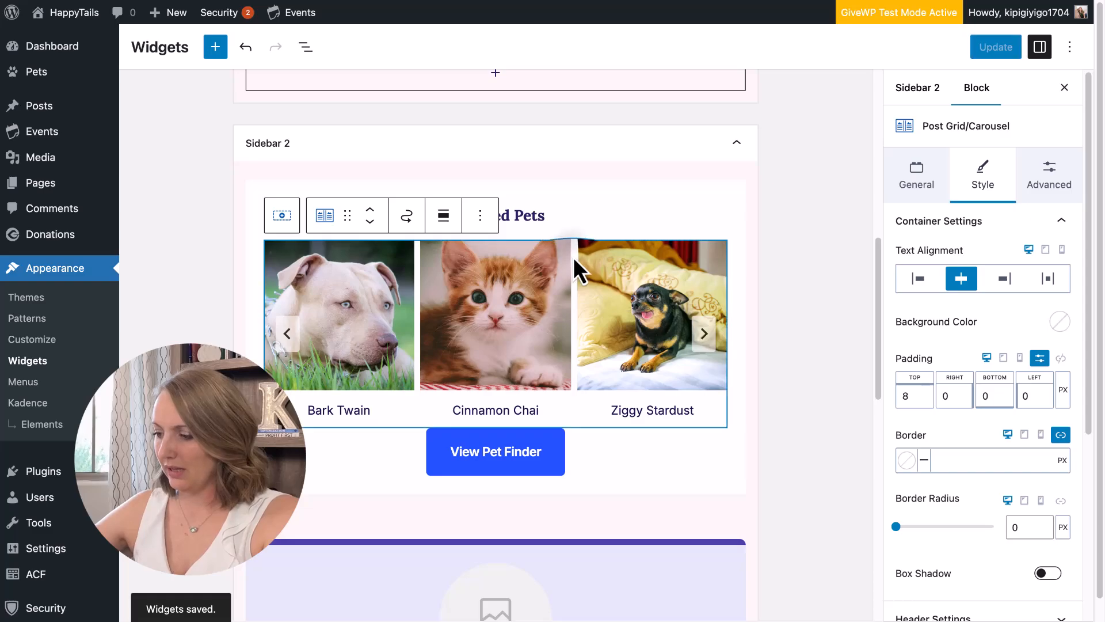
Change the Featured Pets layout from Carousel to Grid and save.
left_click(927, 177)
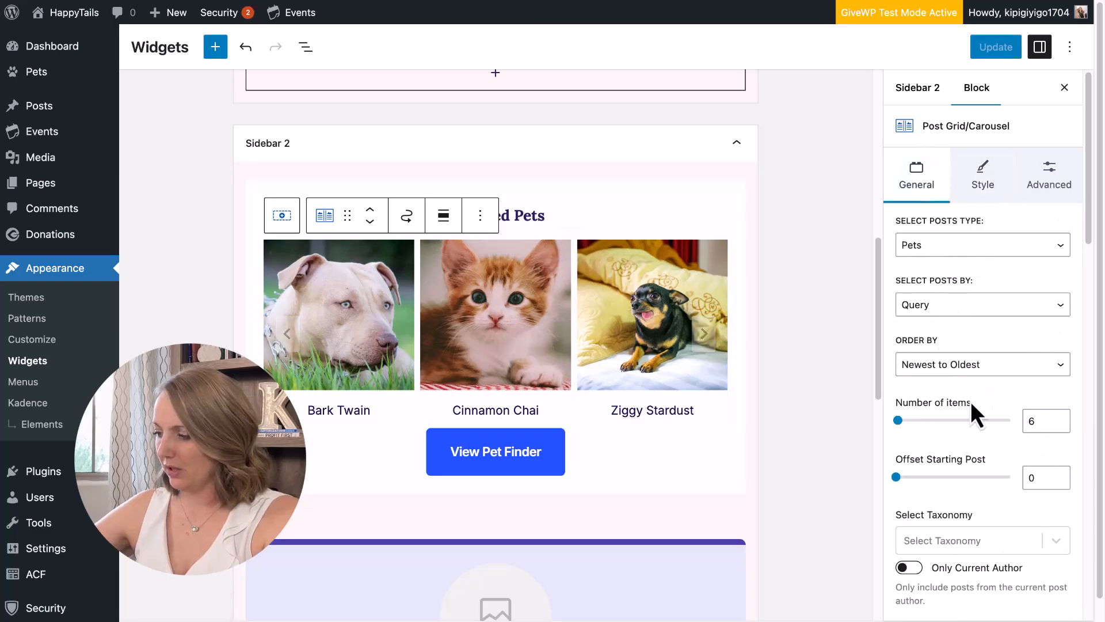
scroll(973, 408, "down", 5)
scroll(973, 426, "down", 6)
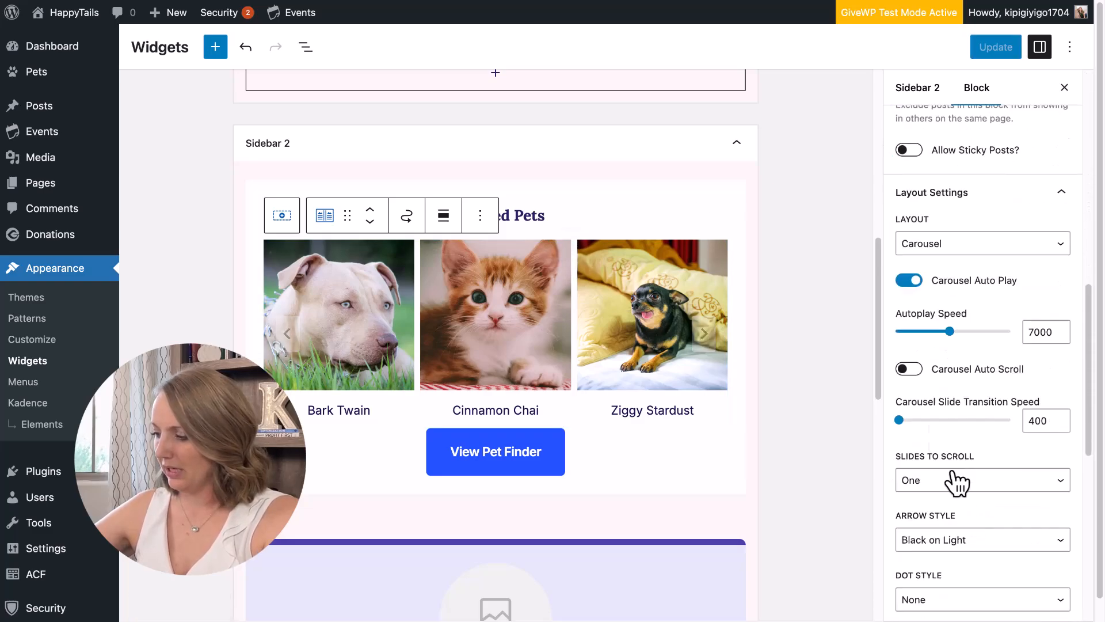
scroll(990, 506, "down", 4)
scroll(987, 436, "up", 15)
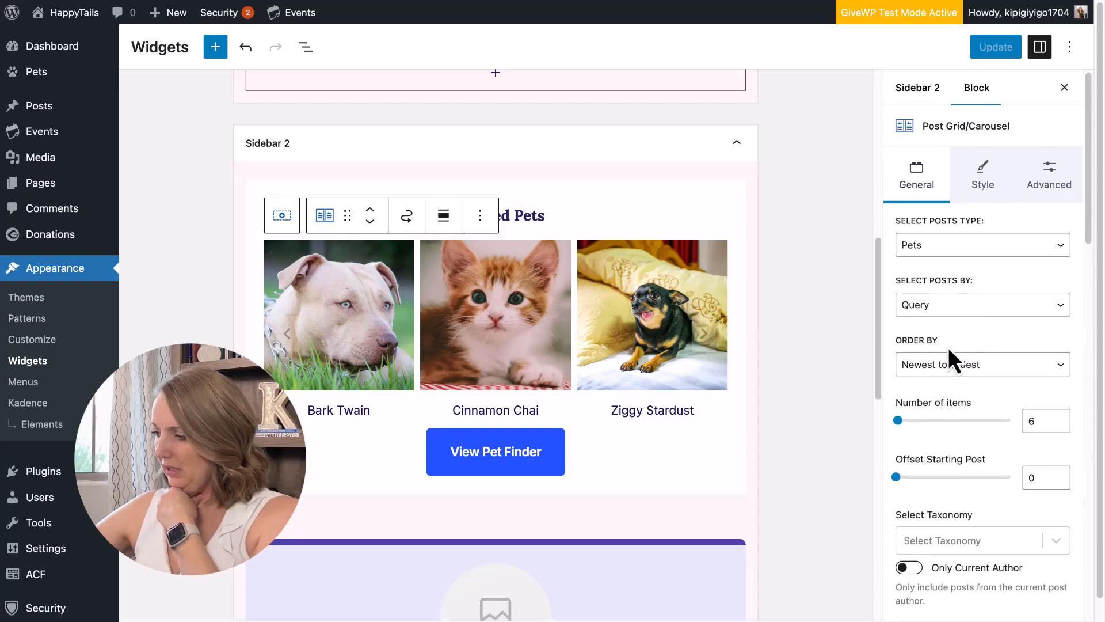
scroll(948, 349, "down", 6)
left_click(978, 280)
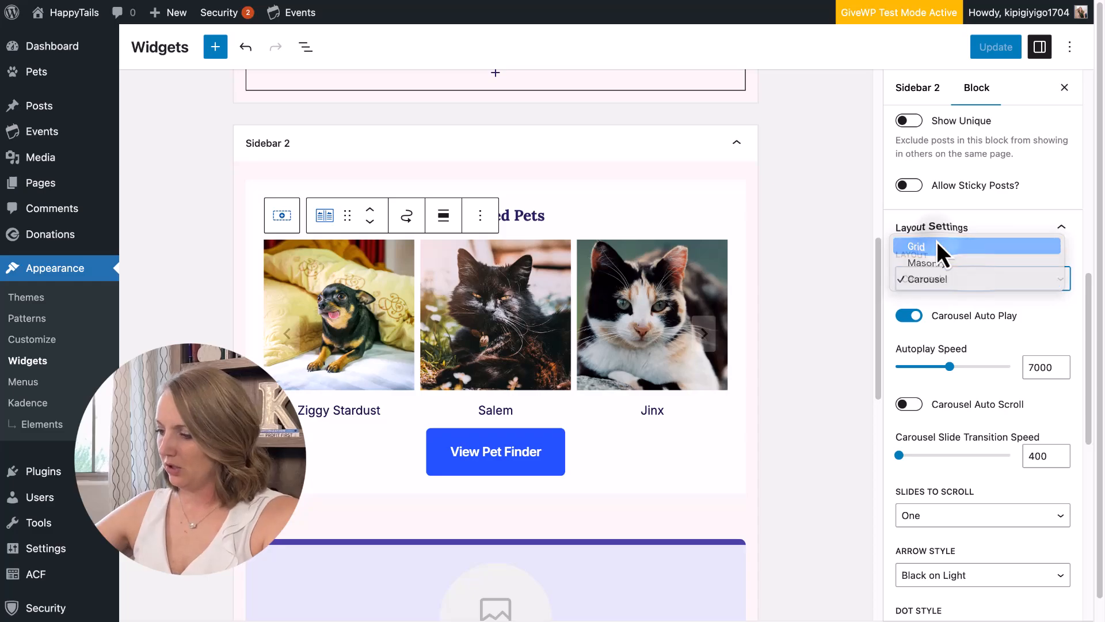
left_click(937, 246)
left_click(994, 48)
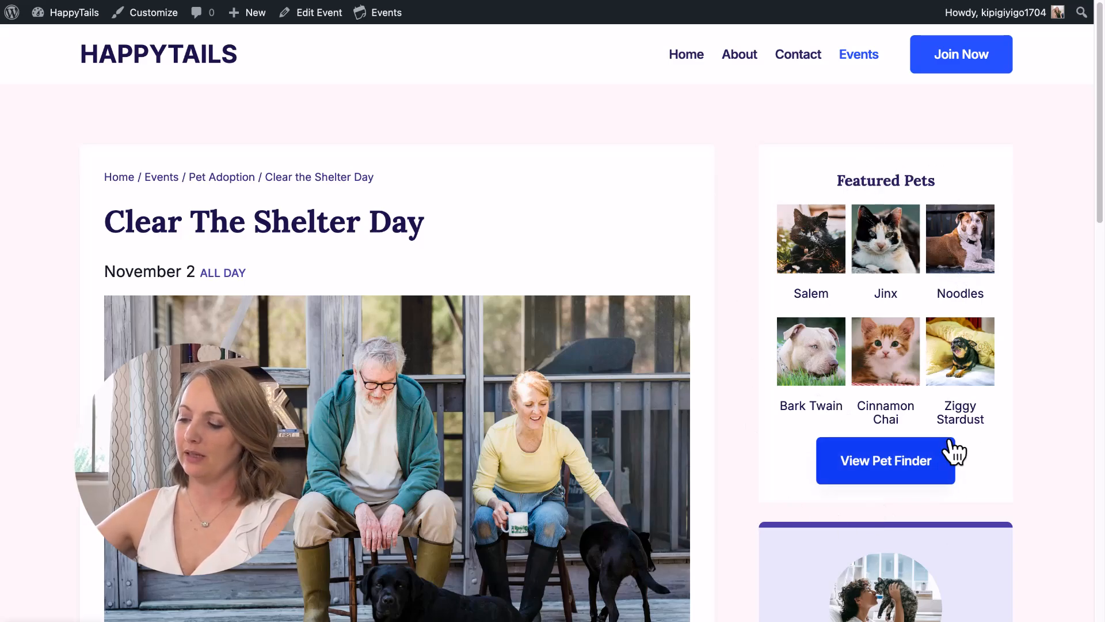
Scroll the live Clear The Shelter Day page to review the six-pet Featured Pets grid.
scroll(953, 452, "down", 6)
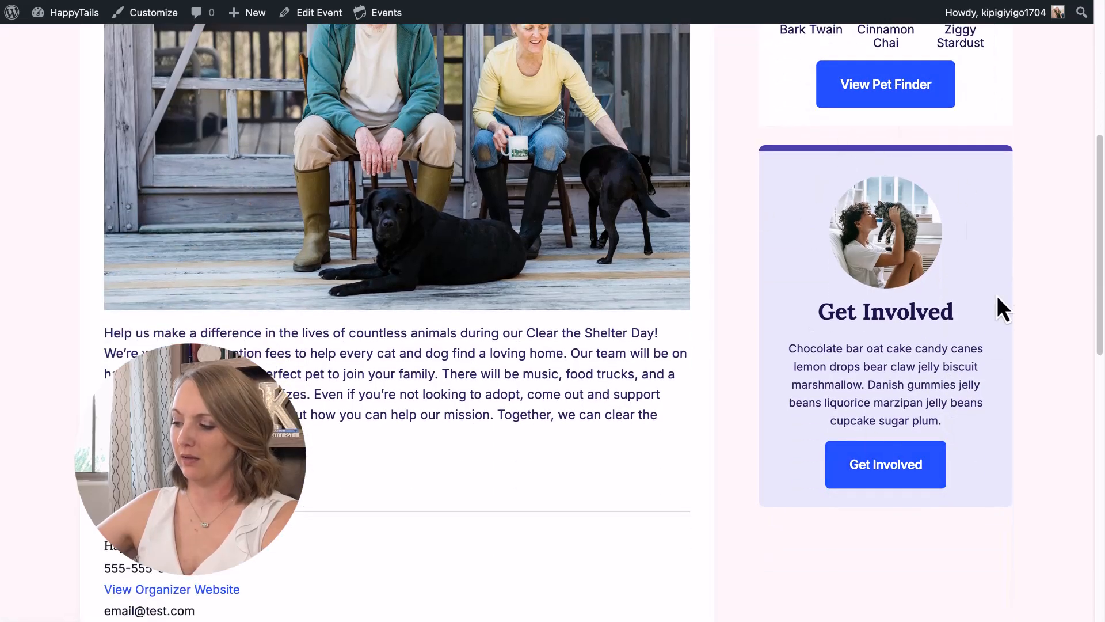
scroll(983, 341, "up", 6)
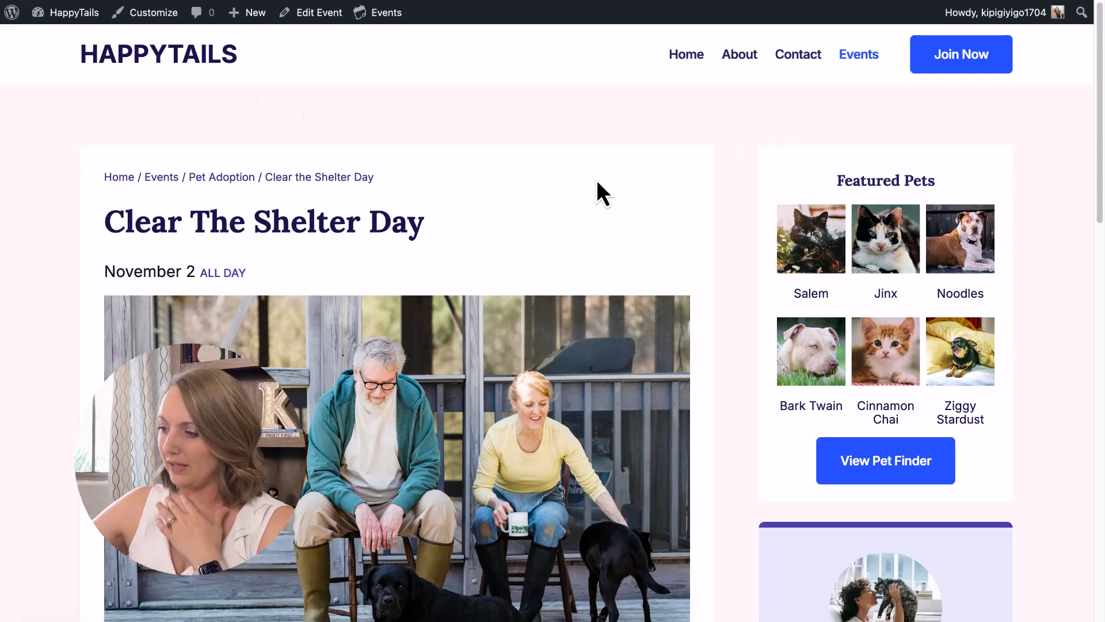
scroll(545, 190, "down", 10)
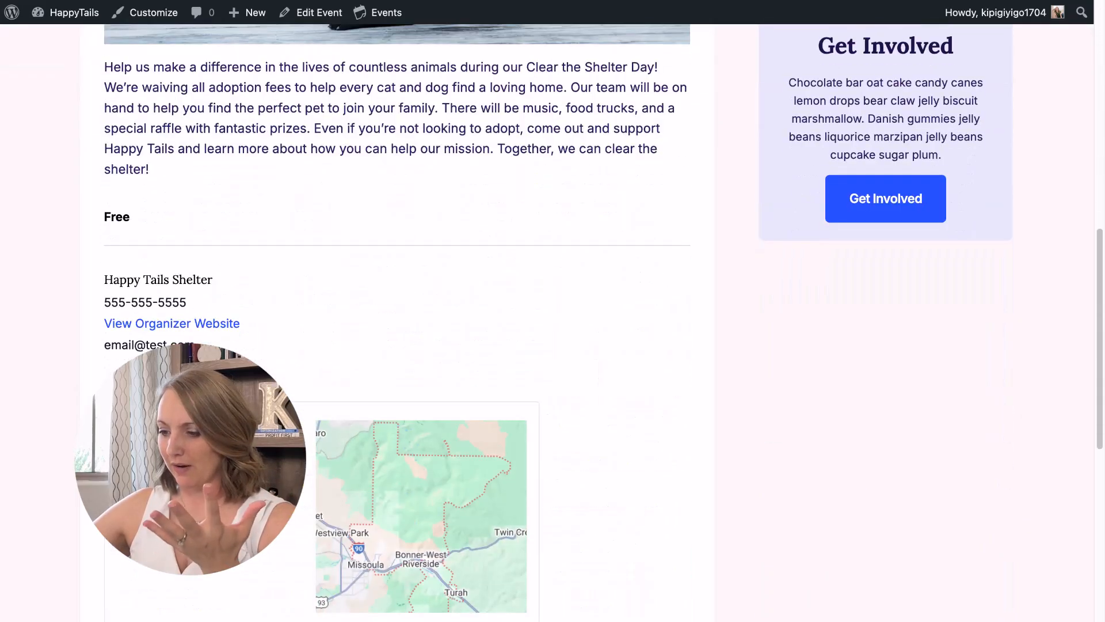
scroll(520, 407, "up", 10)
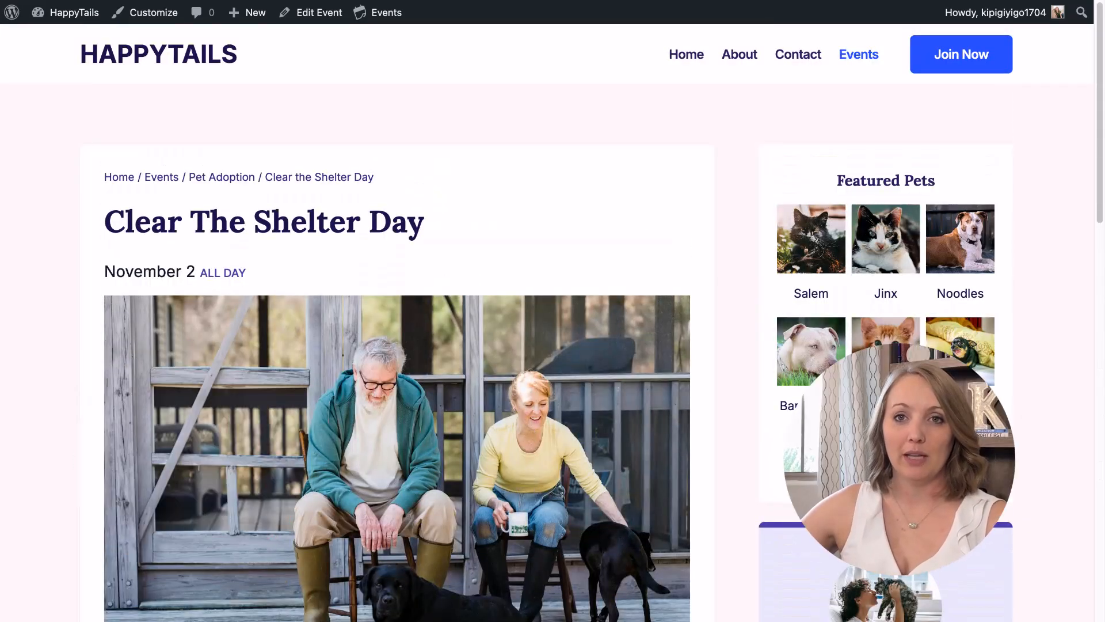
scroll(933, 571, "down", 2)
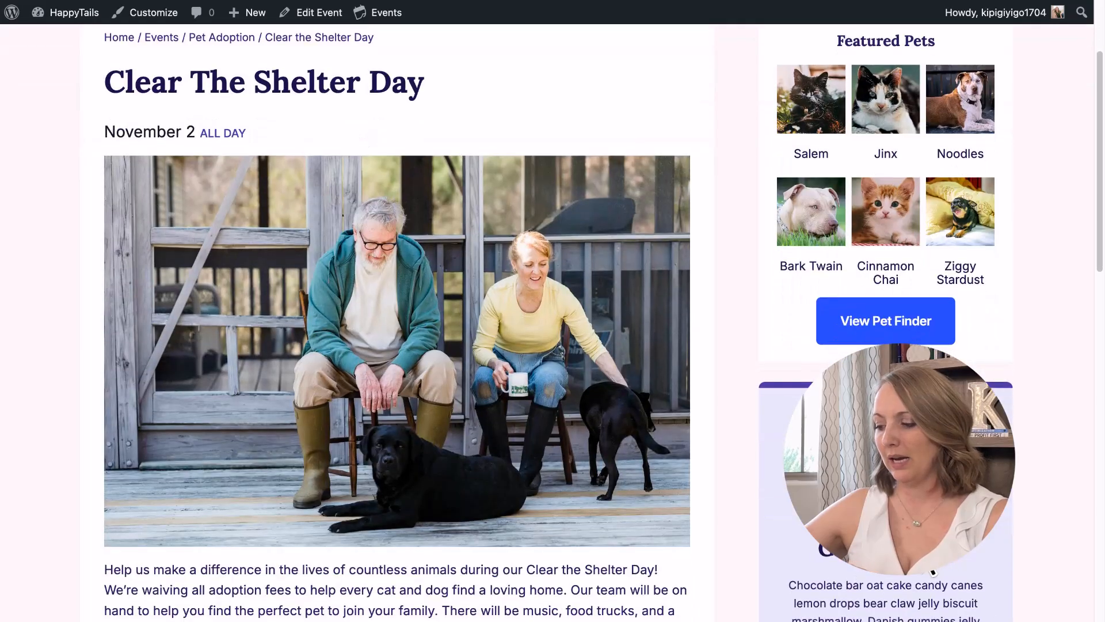
scroll(934, 571, "down", 3)
scroll(363, 201, "up", 5)
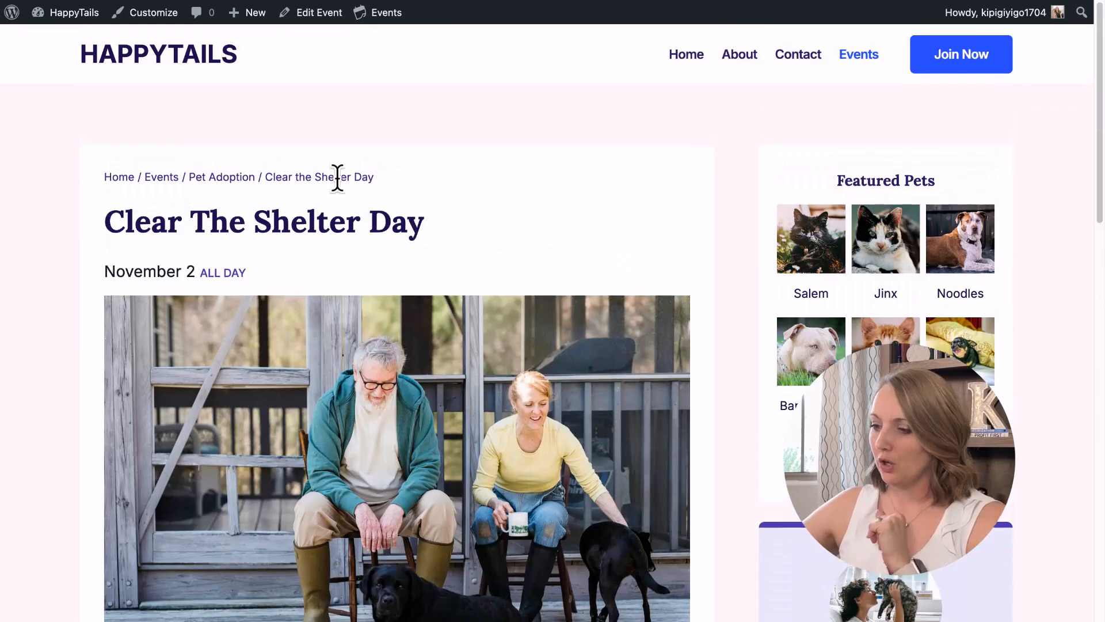
Visit the Pet Adoption category page, then return to the full Events list at the top.
left_click(210, 178)
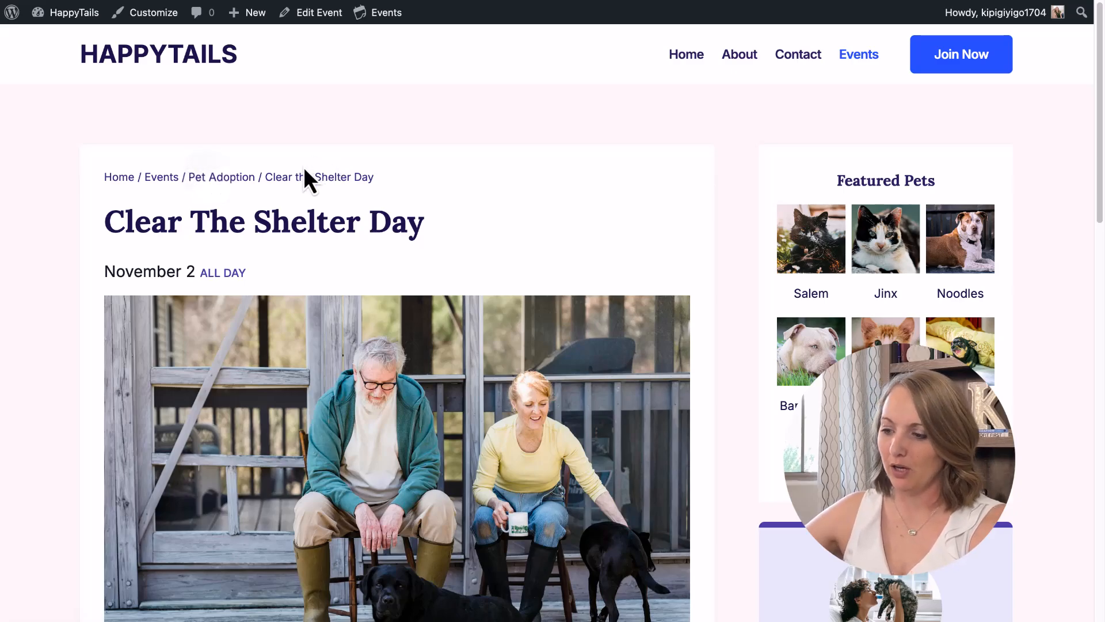
scroll(395, 456, "down", 2)
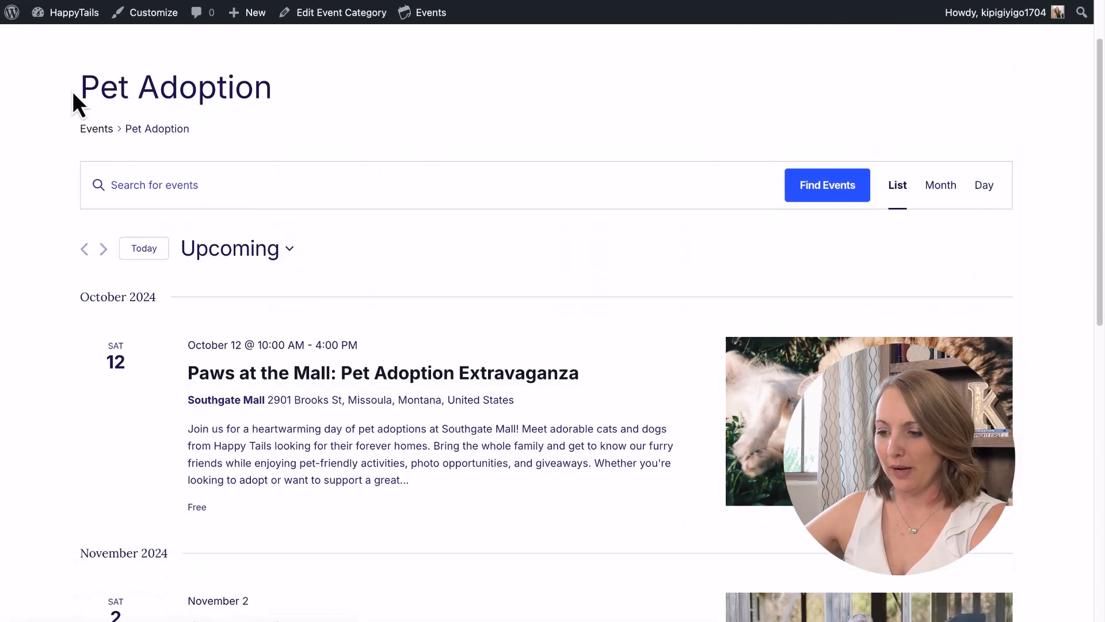
left_click_drag(83, 86, 264, 88)
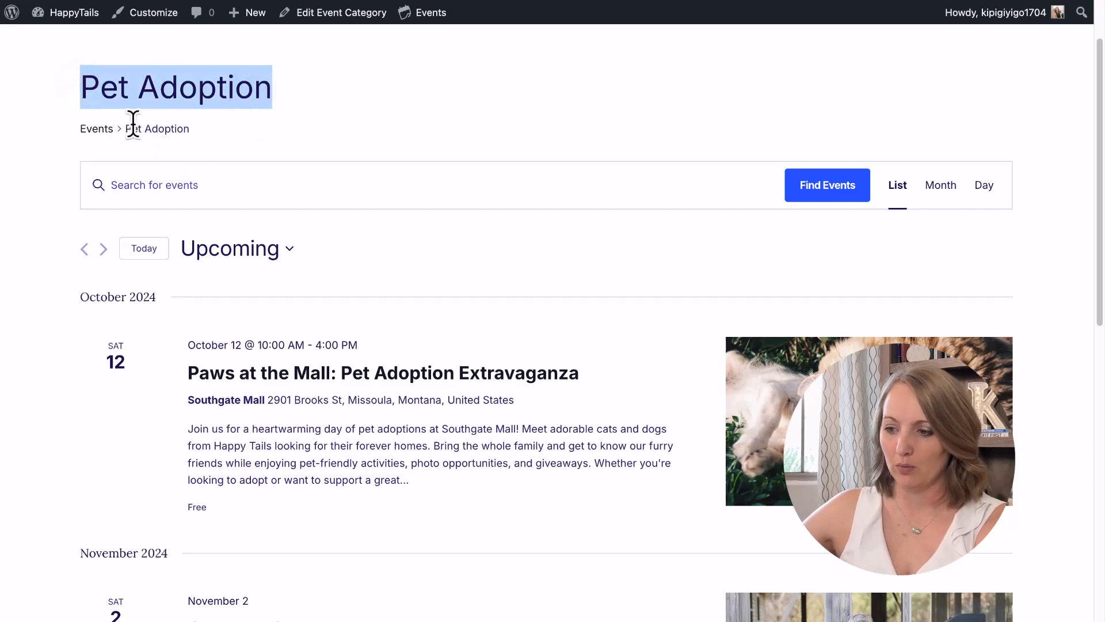
left_click(98, 129)
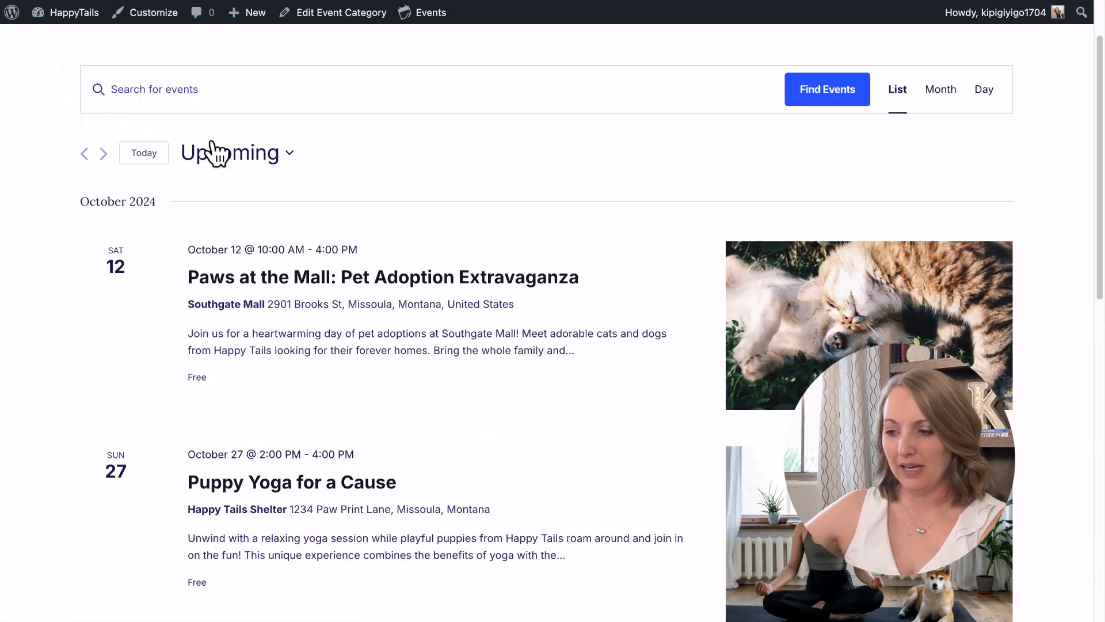
scroll(219, 179, "up", 2)
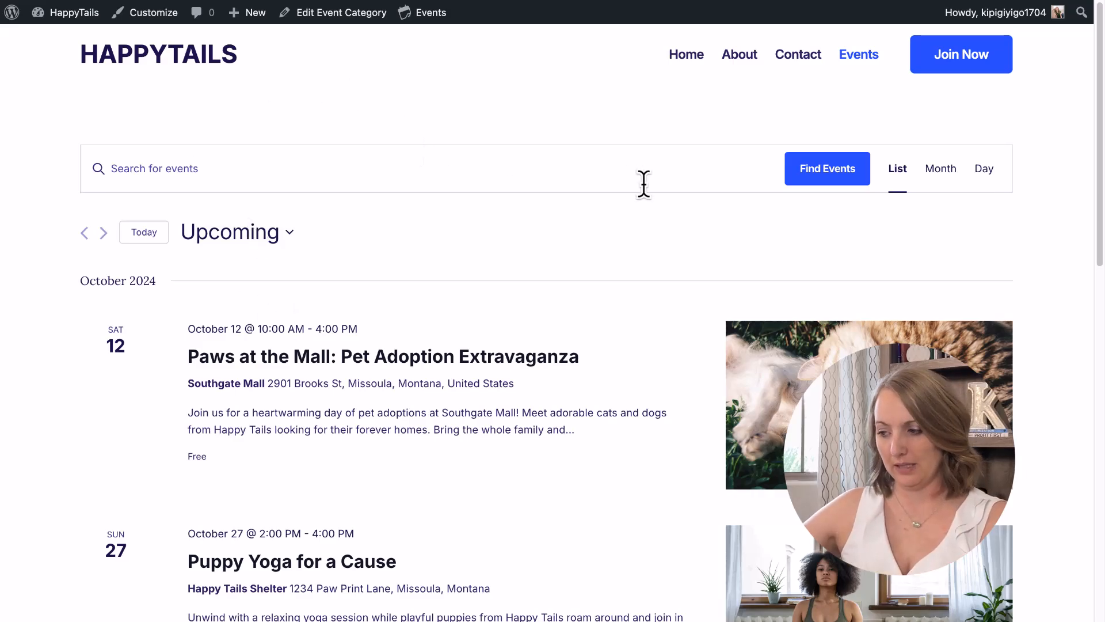
scroll(570, 308, "down", 10)
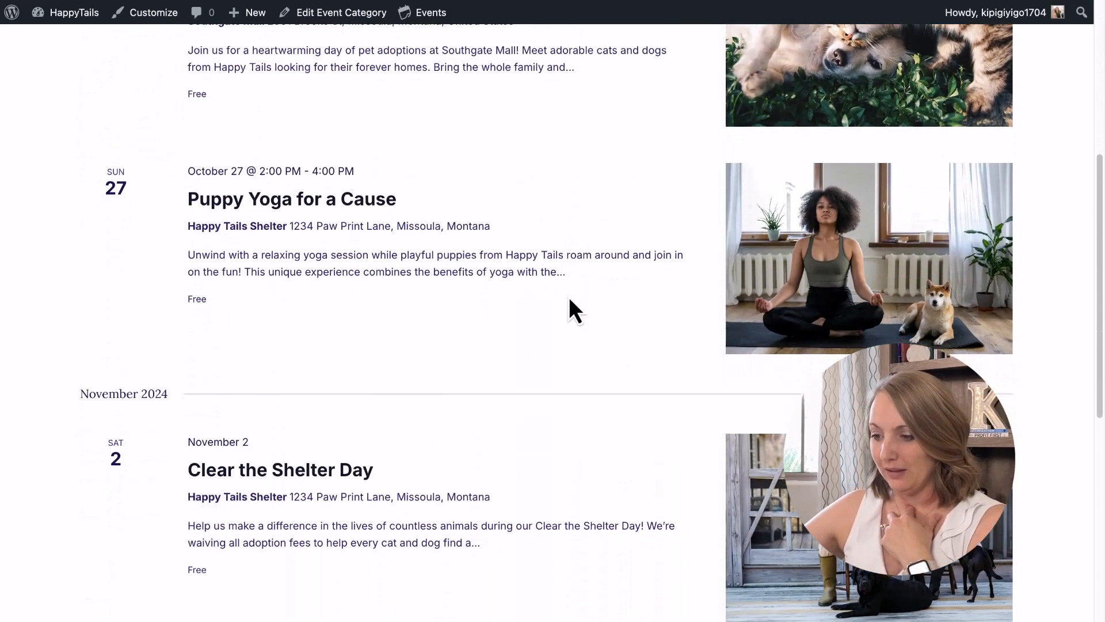
scroll(570, 300, "up", 10)
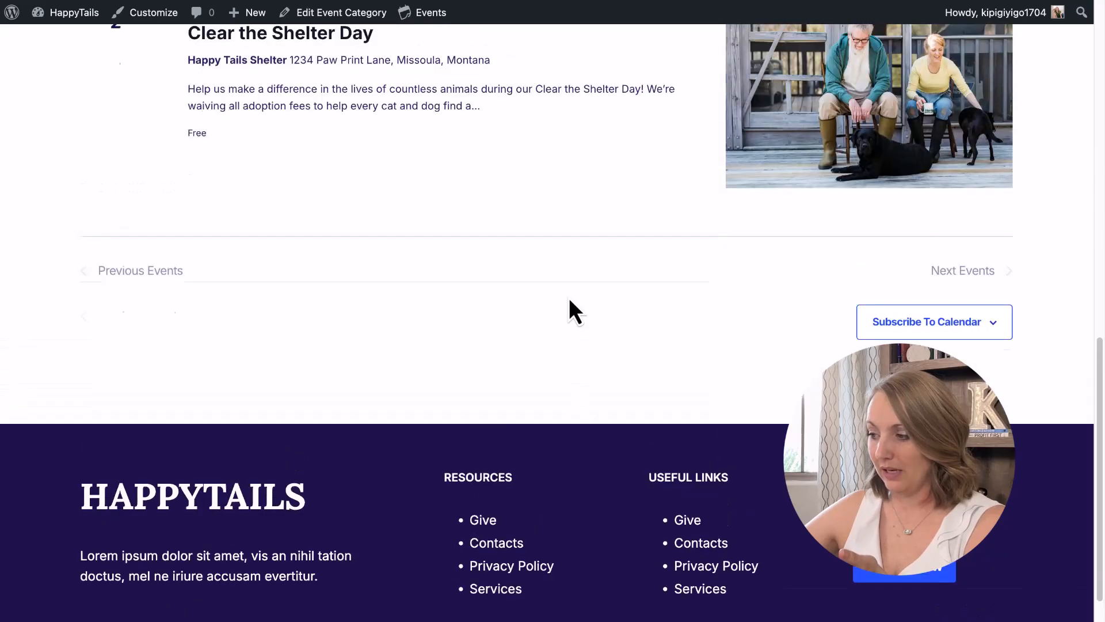
scroll(569, 298, "up", 3)
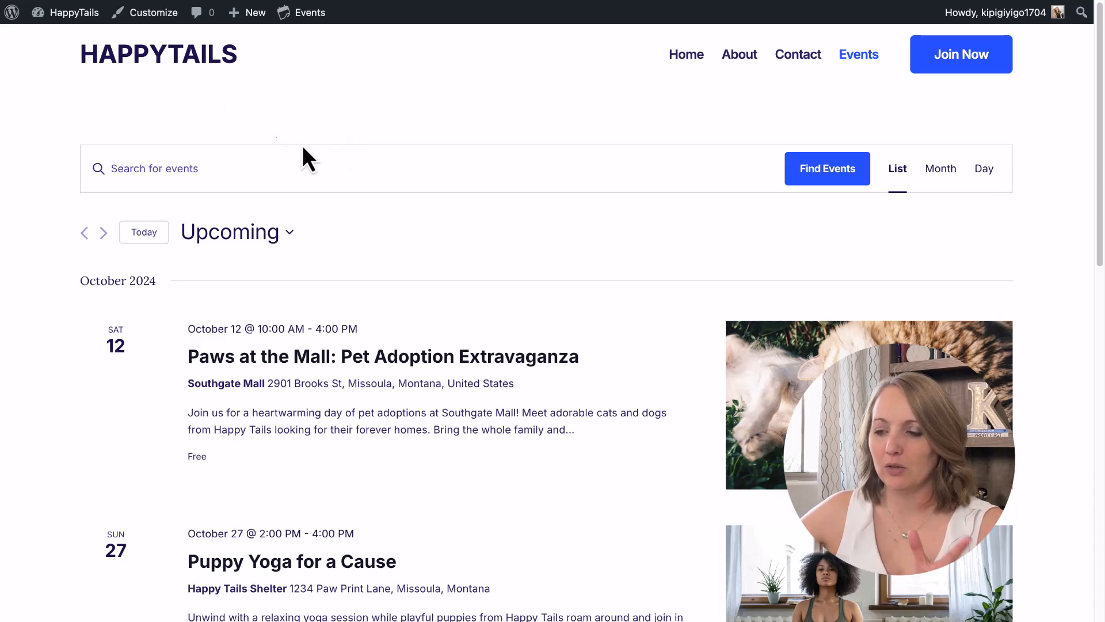
left_click(135, 24)
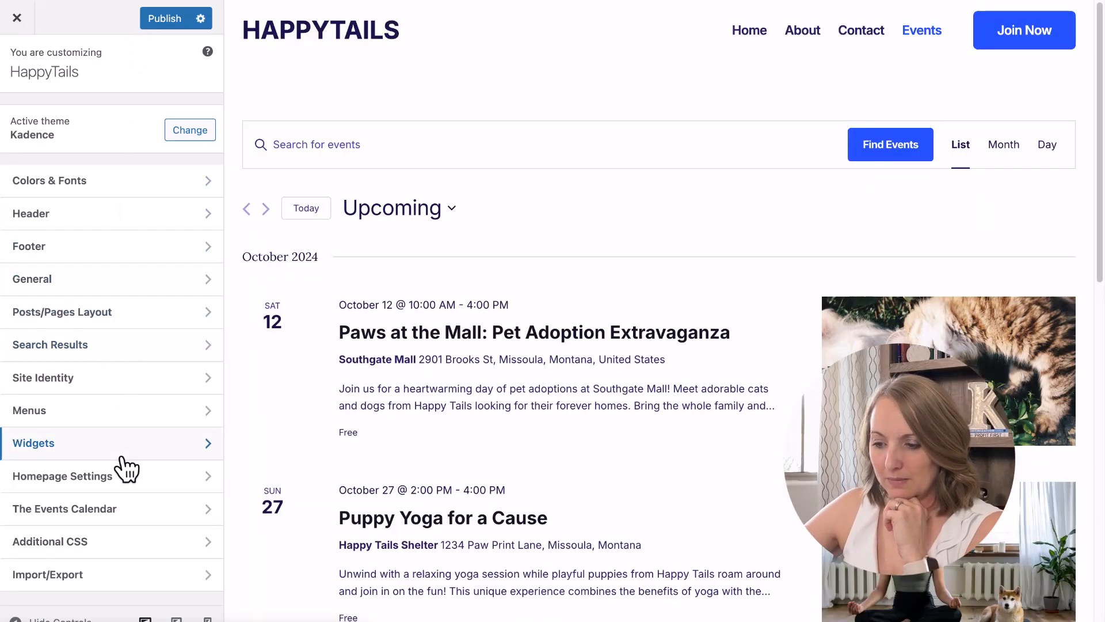
left_click(91, 511)
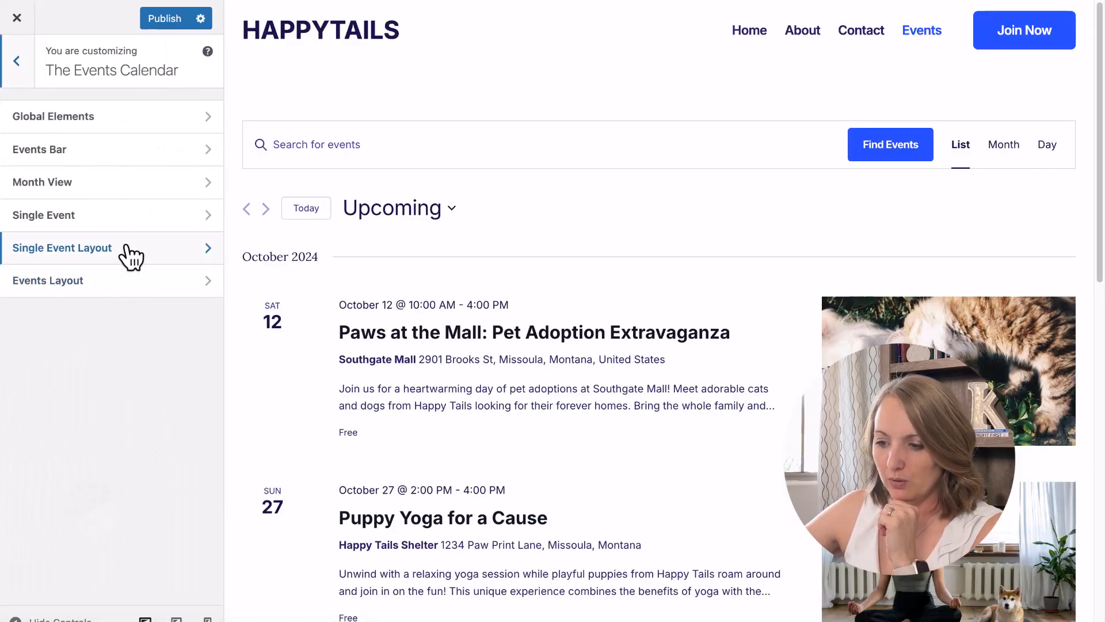
left_click(95, 283)
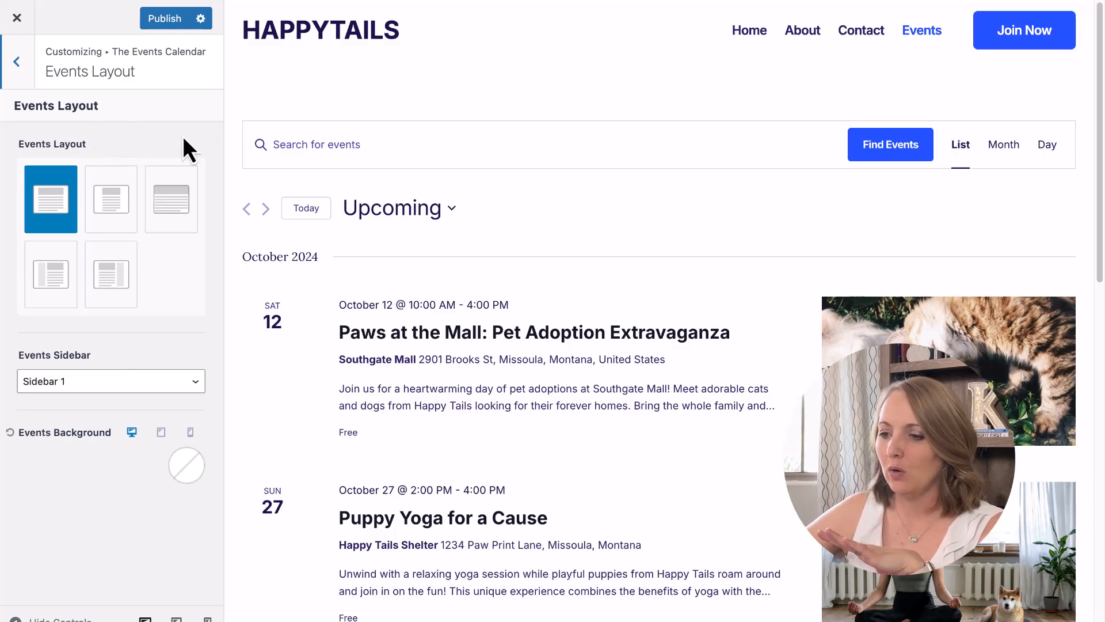
left_click(16, 19)
left_click(613, 92)
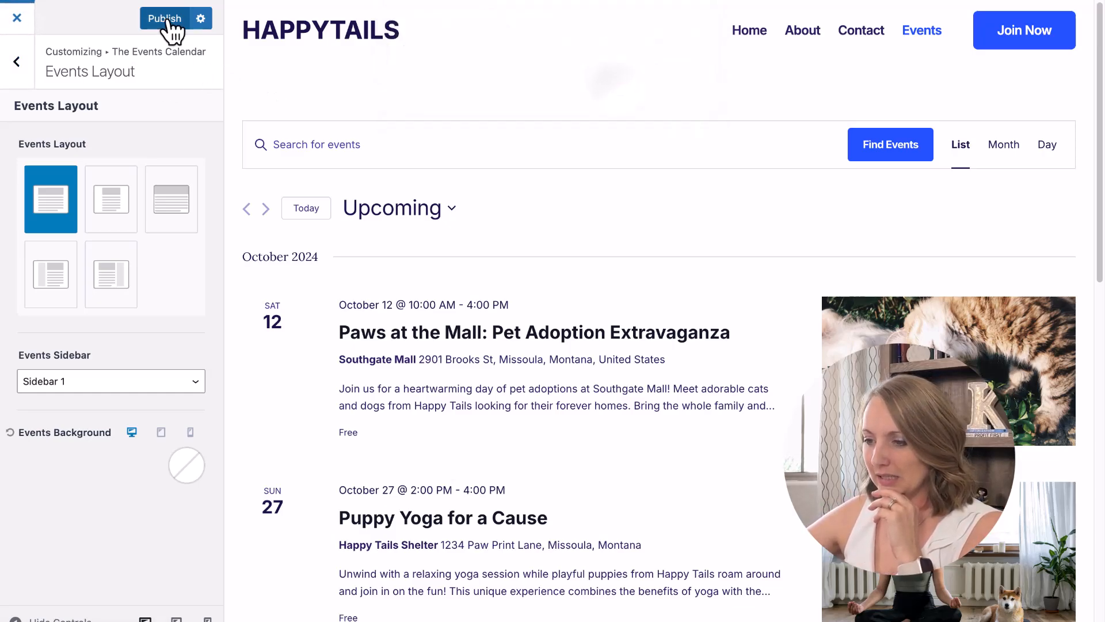
left_click(17, 19)
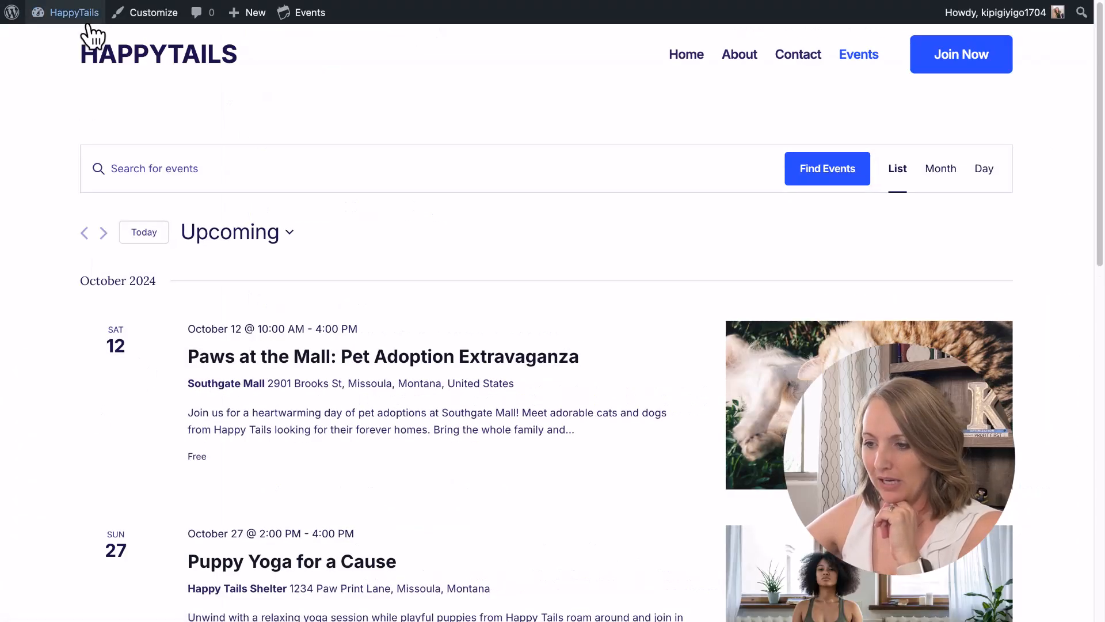
Create a new Content Section element titled 'Events Page Title'.
mouse_move(89, 26)
left_click(57, 39)
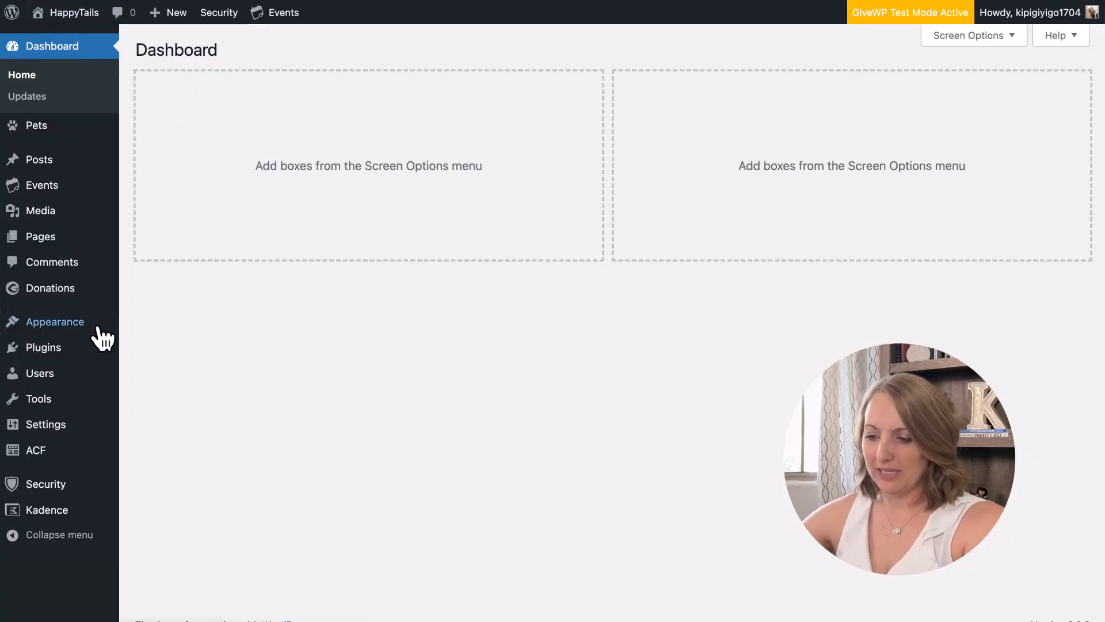
mouse_move(101, 338)
left_click(181, 451)
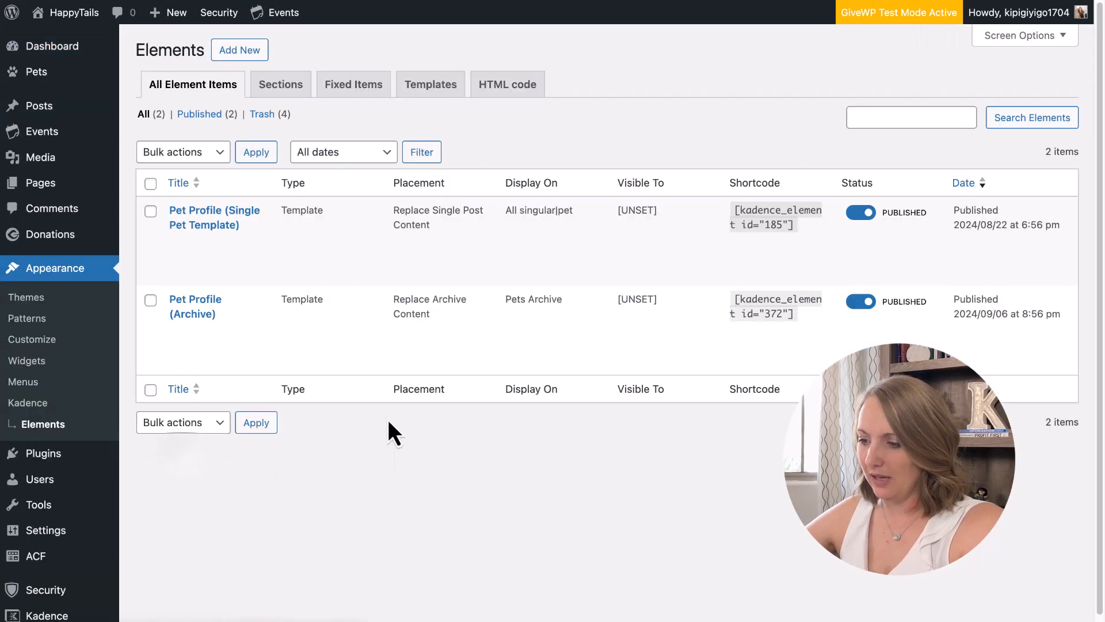
left_click(249, 51)
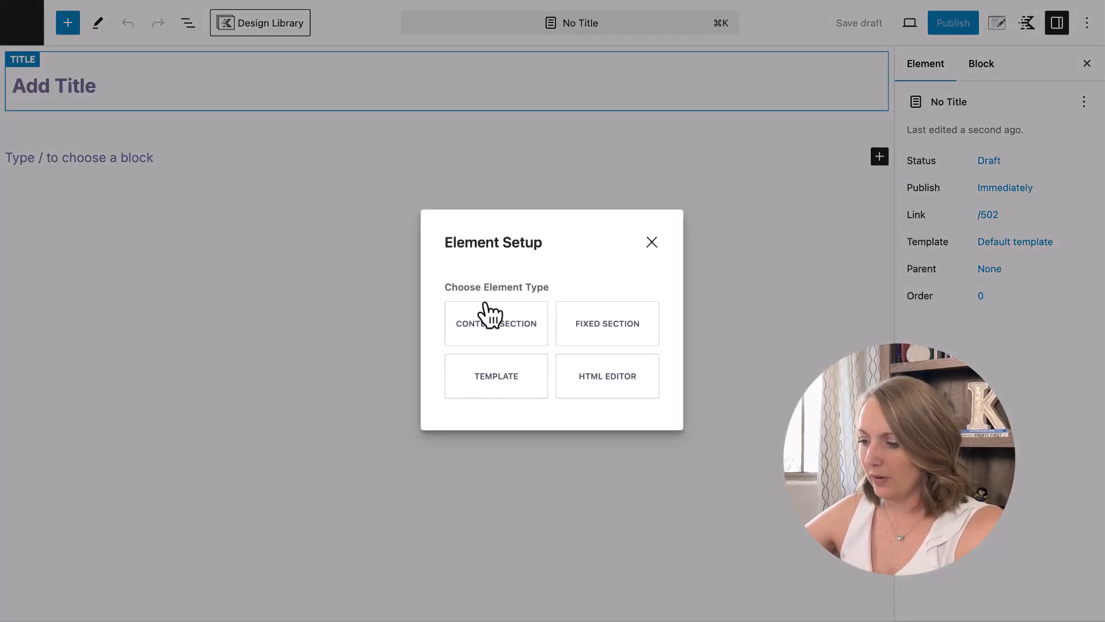
left_click(482, 321)
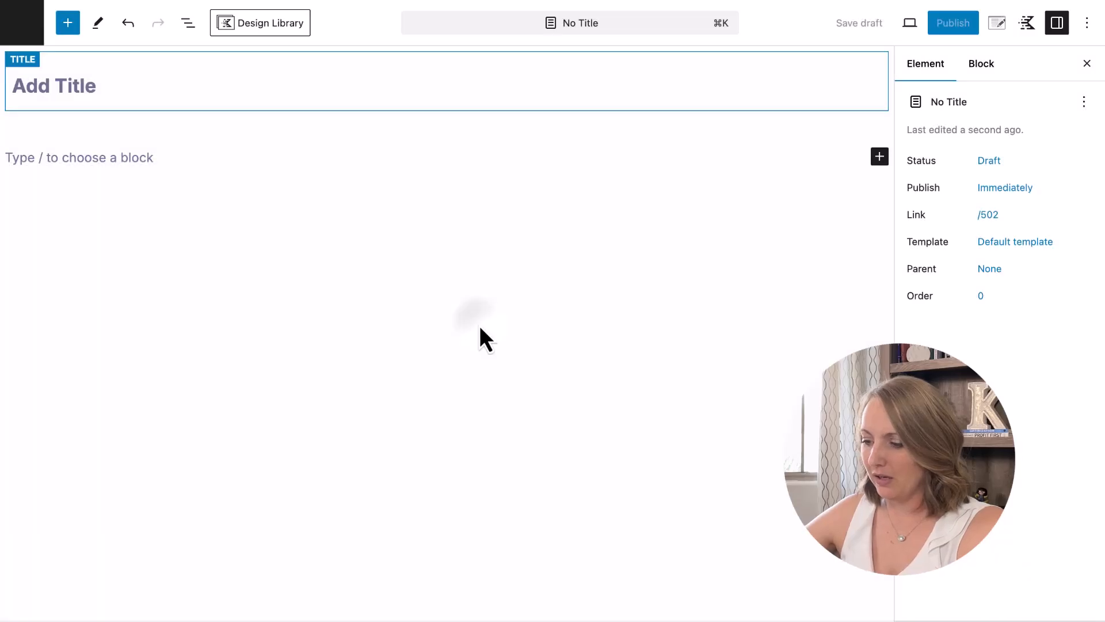
left_click(52, 90)
type("Even")
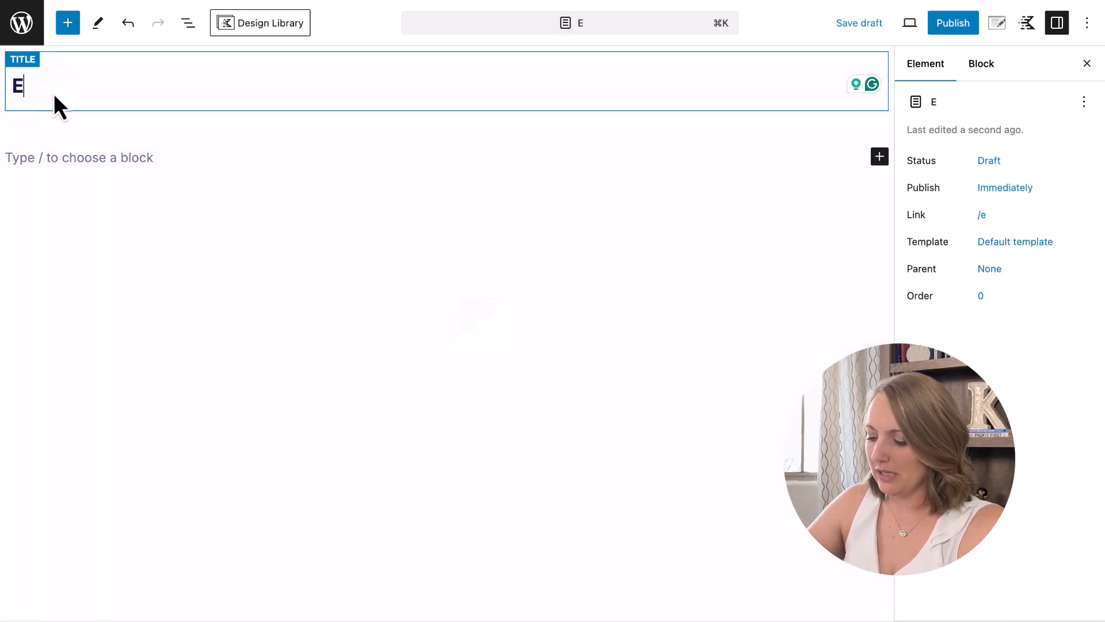
type("ts Page Title")
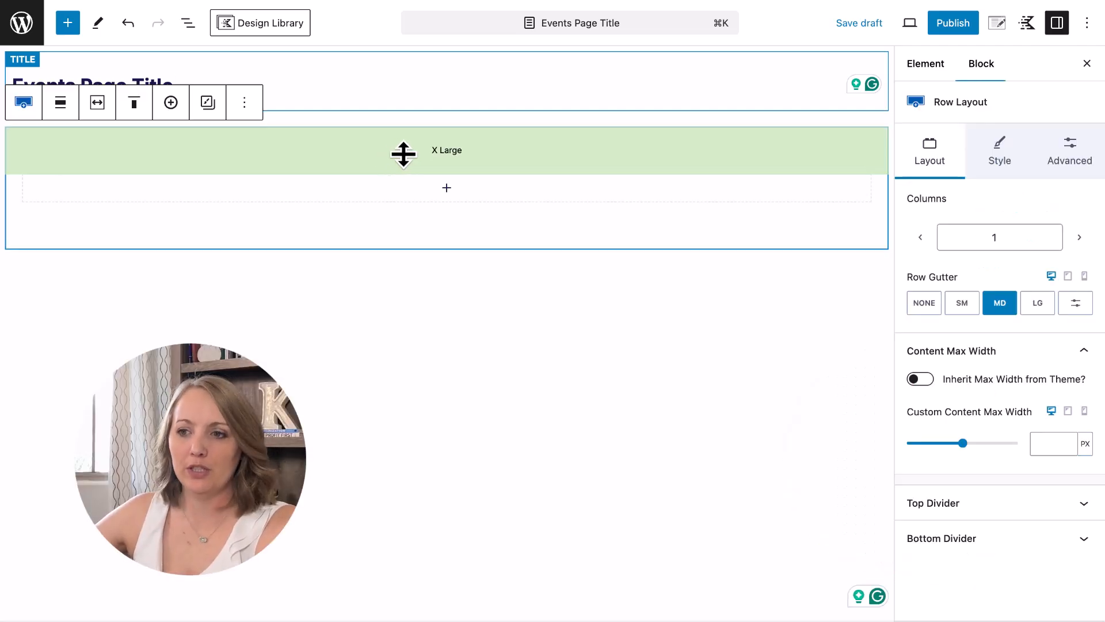
Add a centred Heading 1 text block reading 'Local Events' inside the row.
left_click(446, 190)
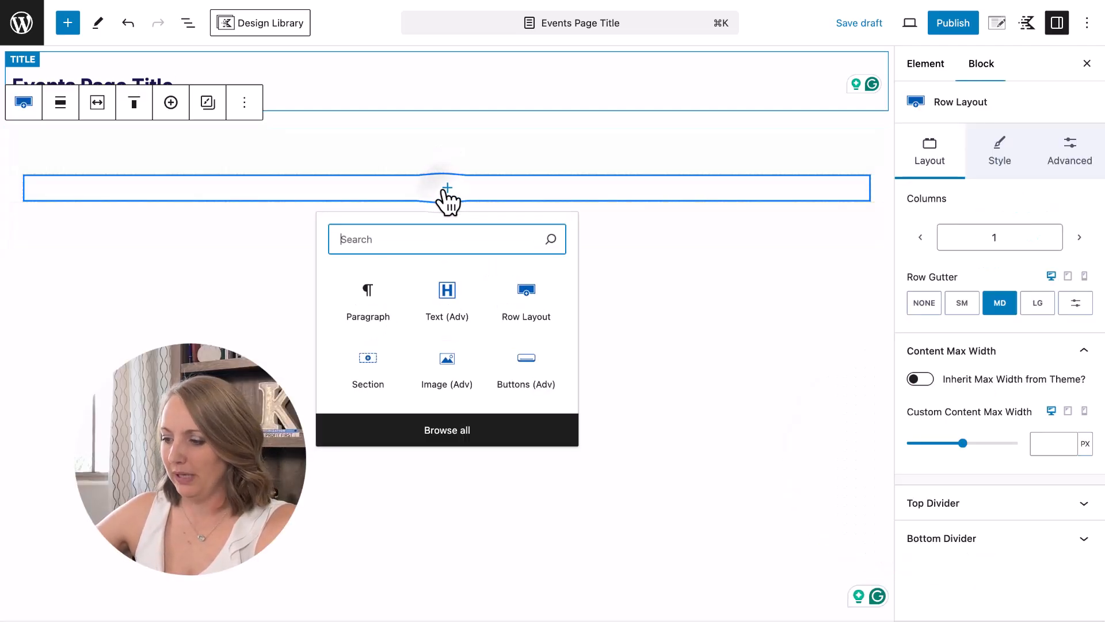
left_click(471, 286)
type("Event")
key("super+a")
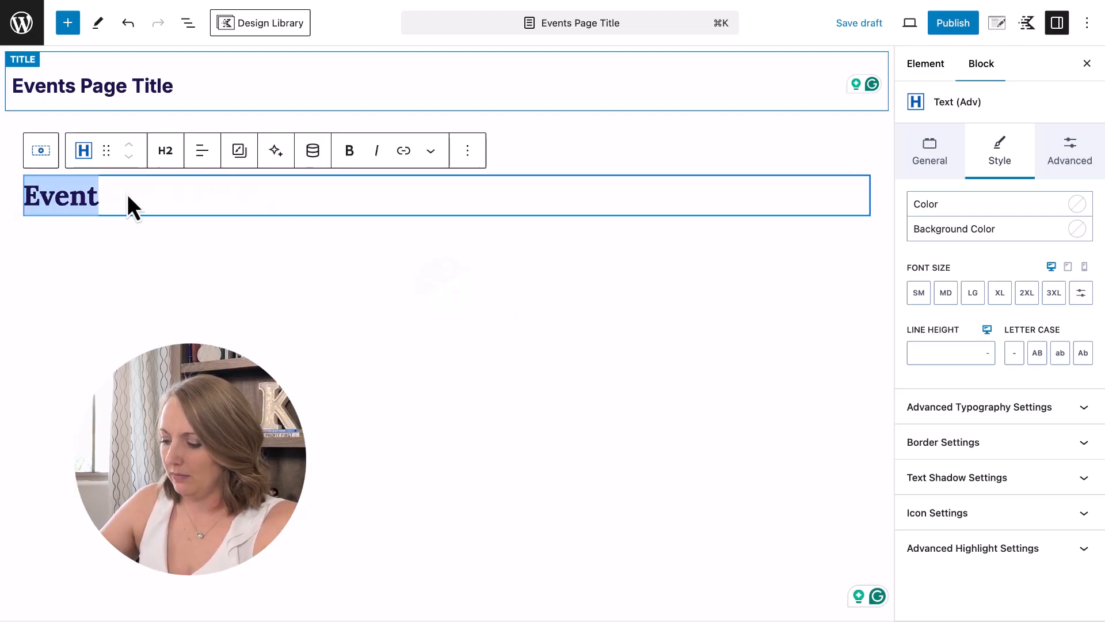
type("LOCAL")
key("BackSpace")
key("BackSpace")
key("BackSpace")
key("BackSpace")
key("BackSpace")
type("ocal Eve")
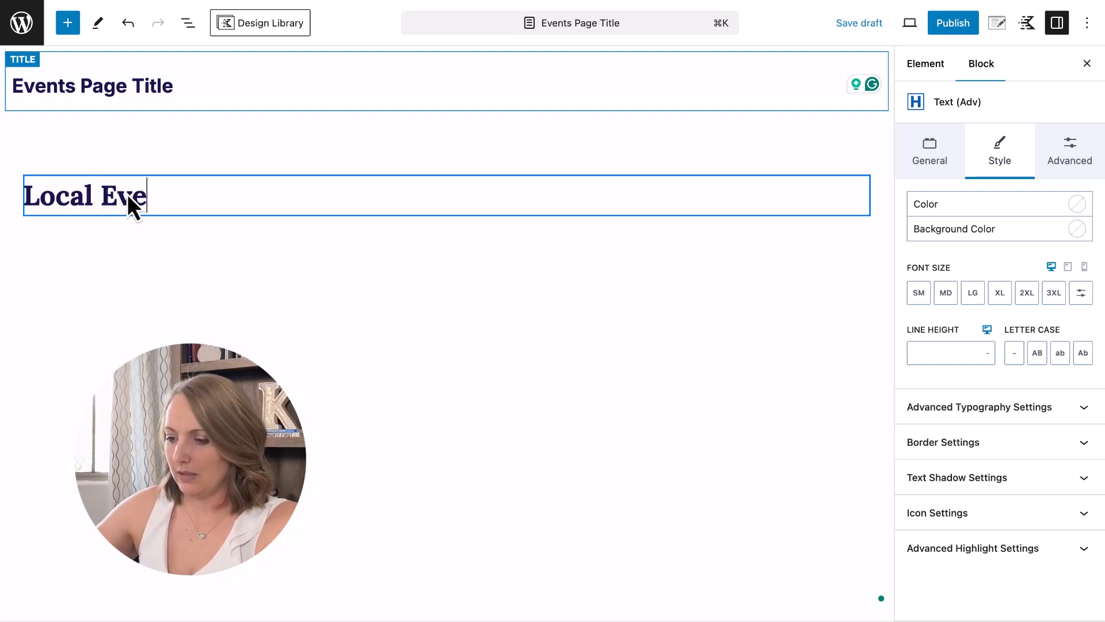
type("nts")
left_click(203, 158)
left_click(258, 223)
left_click(166, 151)
left_click(197, 195)
left_click(683, 166)
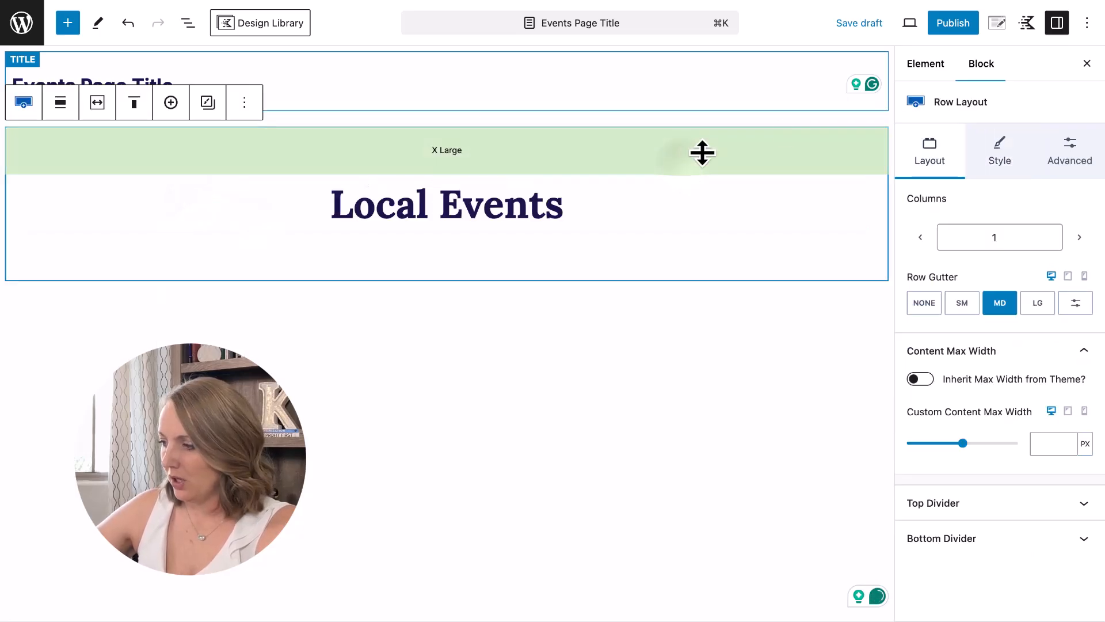
Set the couple-with-dog photo as the row's background image.
left_click(996, 163)
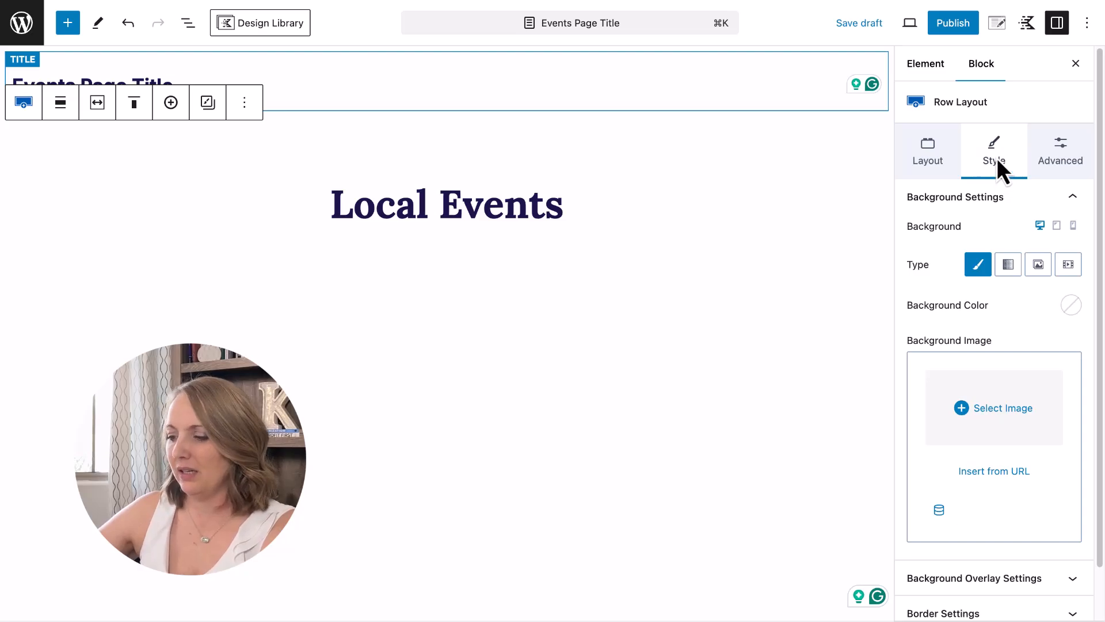
left_click(991, 407)
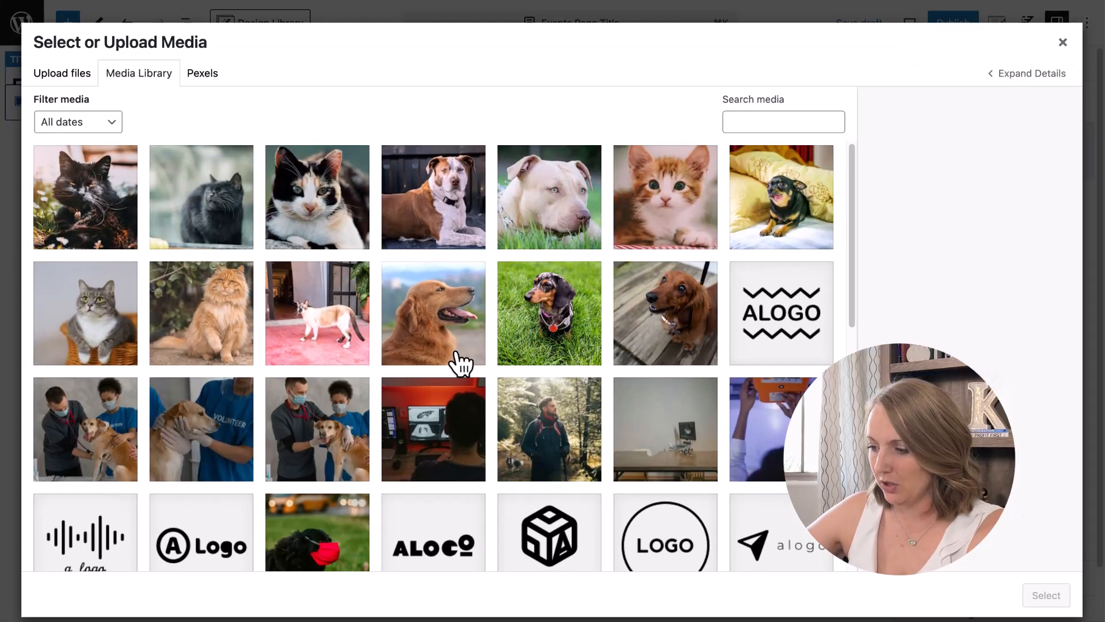
scroll(457, 363, "down", 2)
scroll(461, 363, "down", 15)
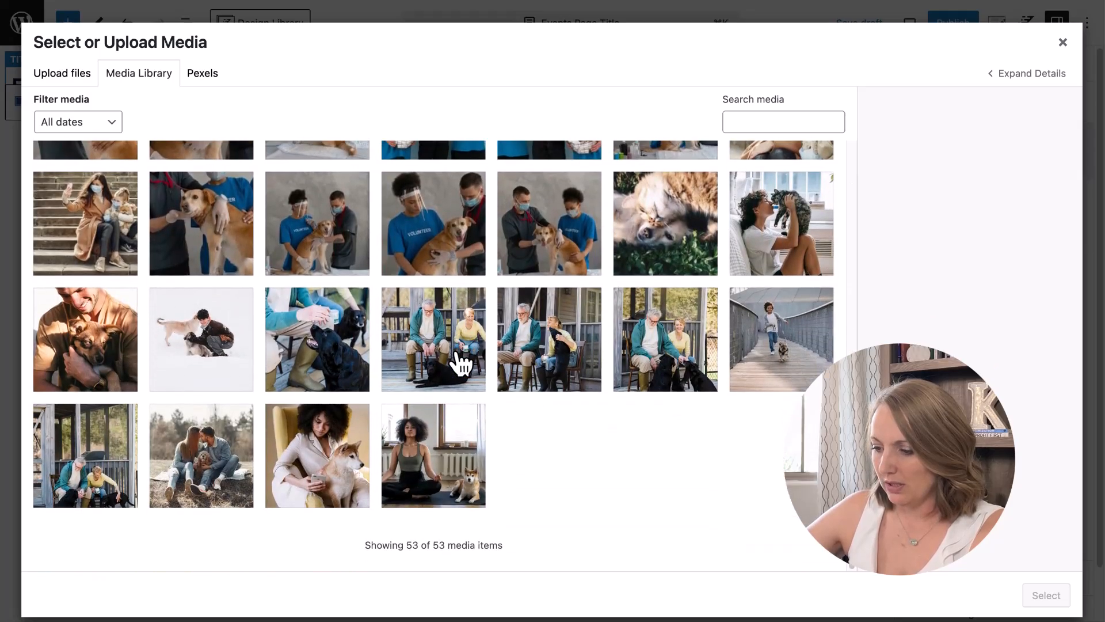
left_click(213, 475)
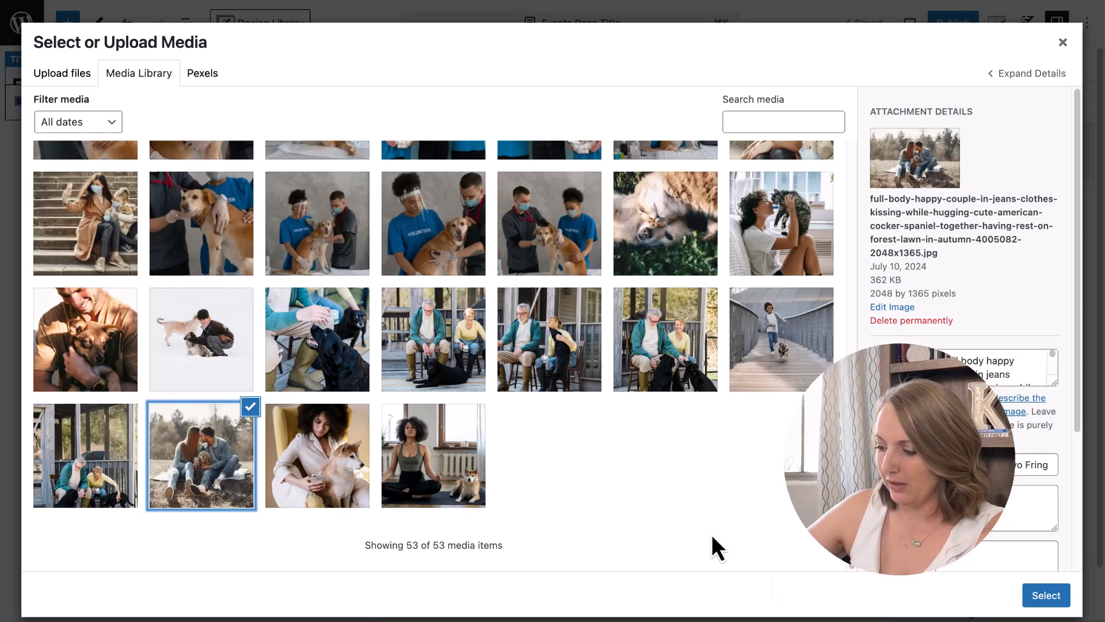
left_click(1034, 602)
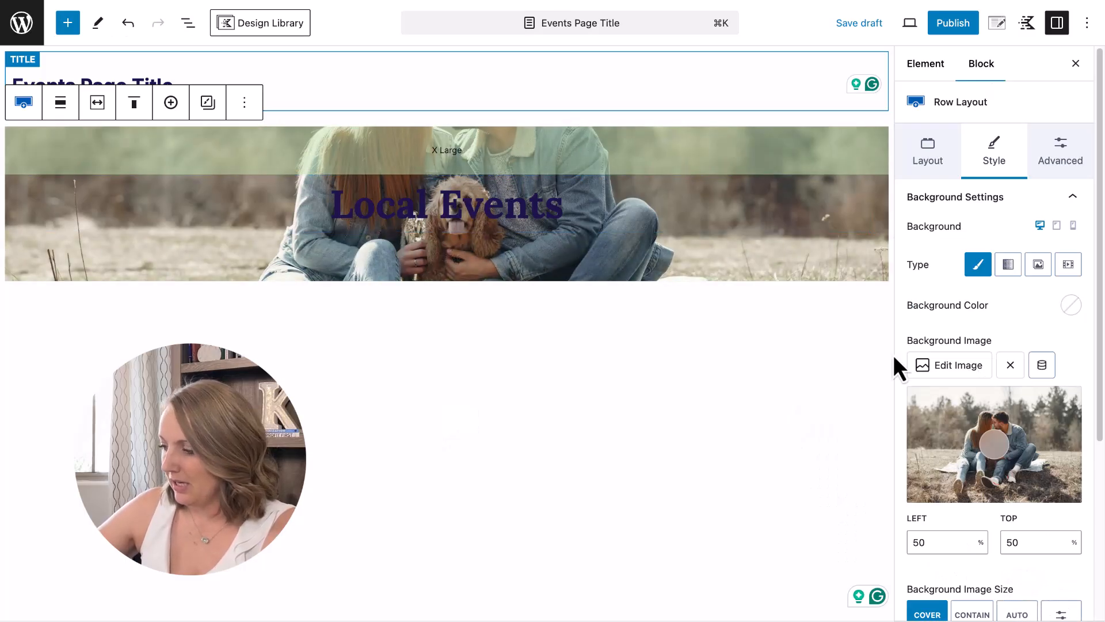
Add a dark purple (20154D) background overlay at 50% opacity.
scroll(1019, 439, "down", 5)
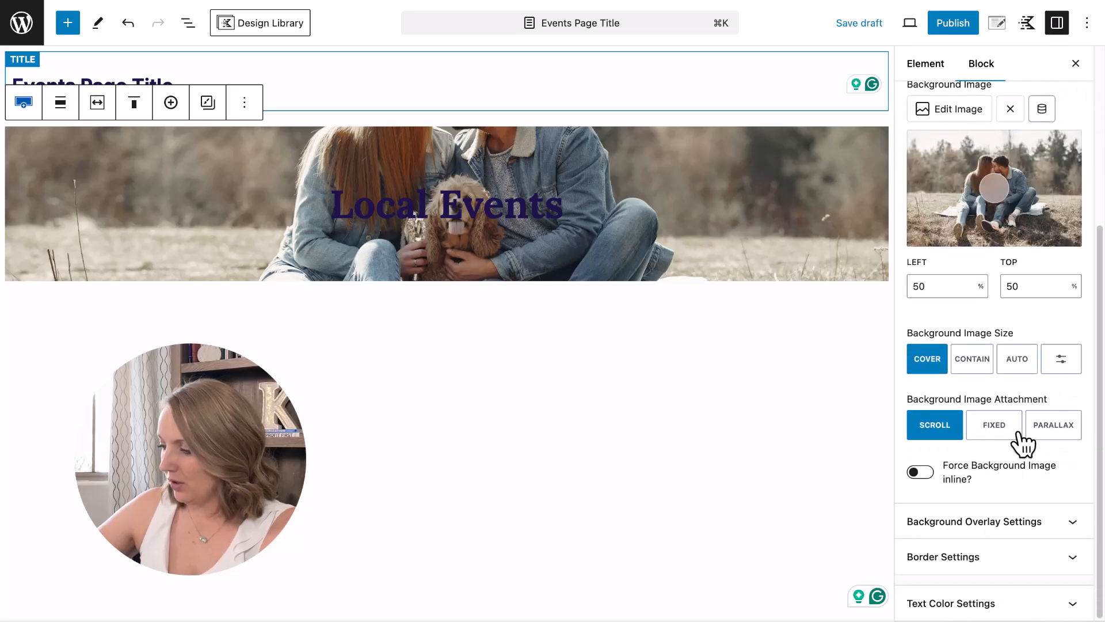
left_click(990, 522)
scroll(969, 544, "down", 4)
left_click(1073, 248)
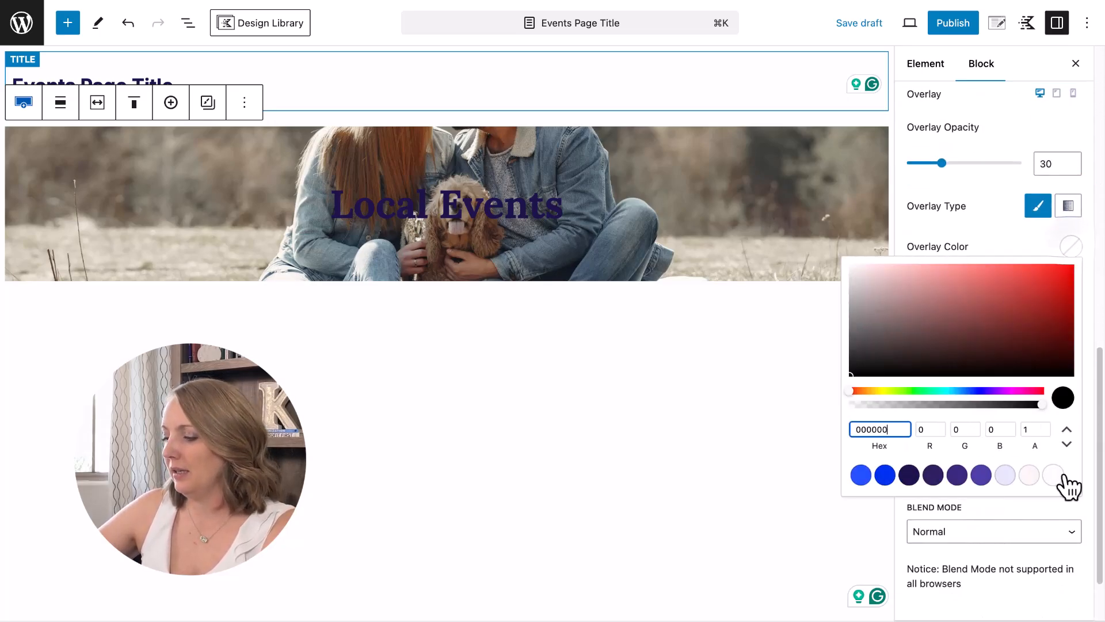
left_click(909, 476)
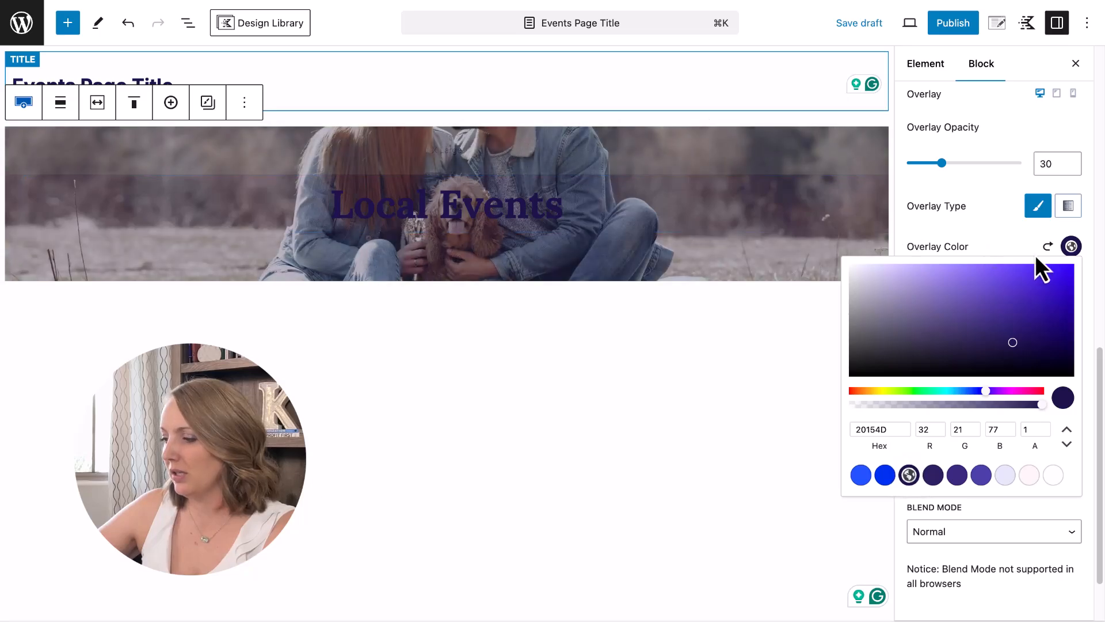
left_click_drag(941, 164, 965, 164)
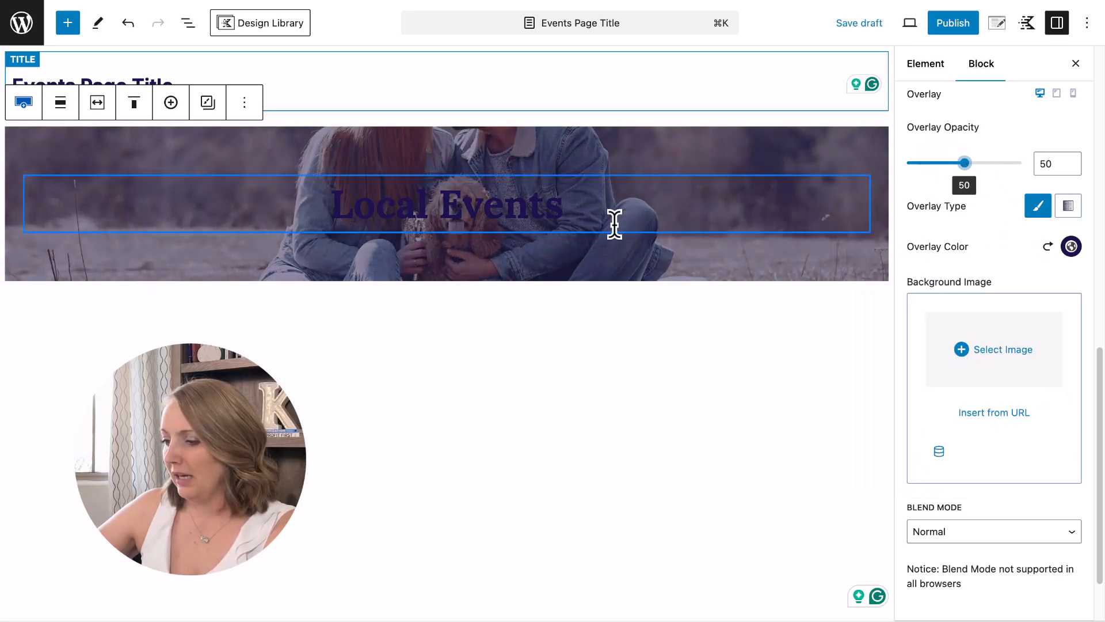
Make the Local Events heading text white.
left_click(519, 208)
left_click(1076, 208)
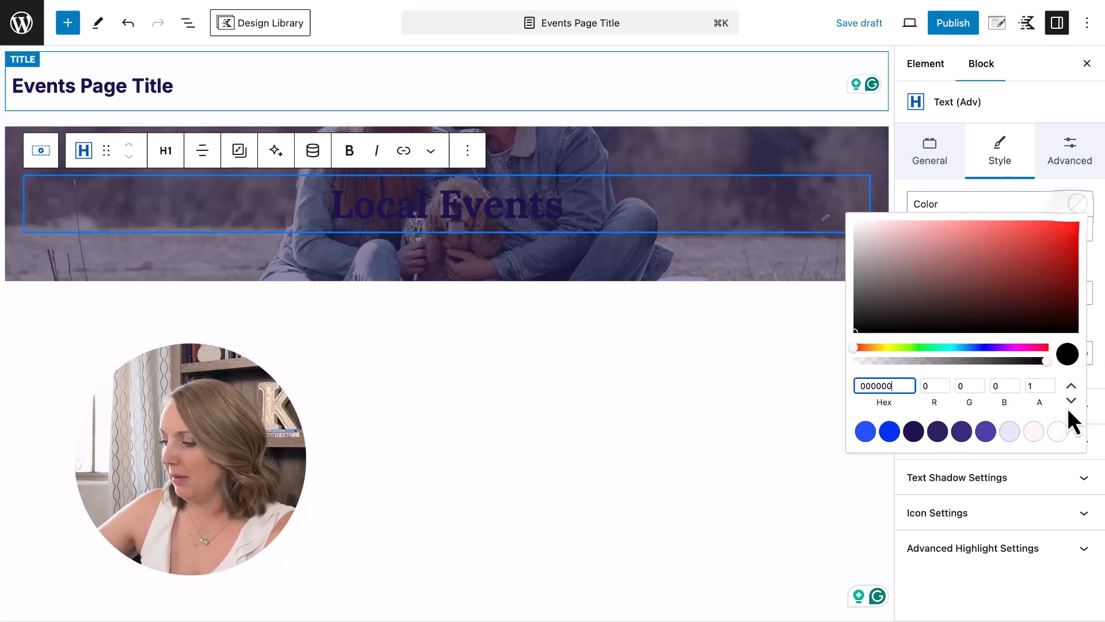
left_click(1059, 432)
left_click(698, 153)
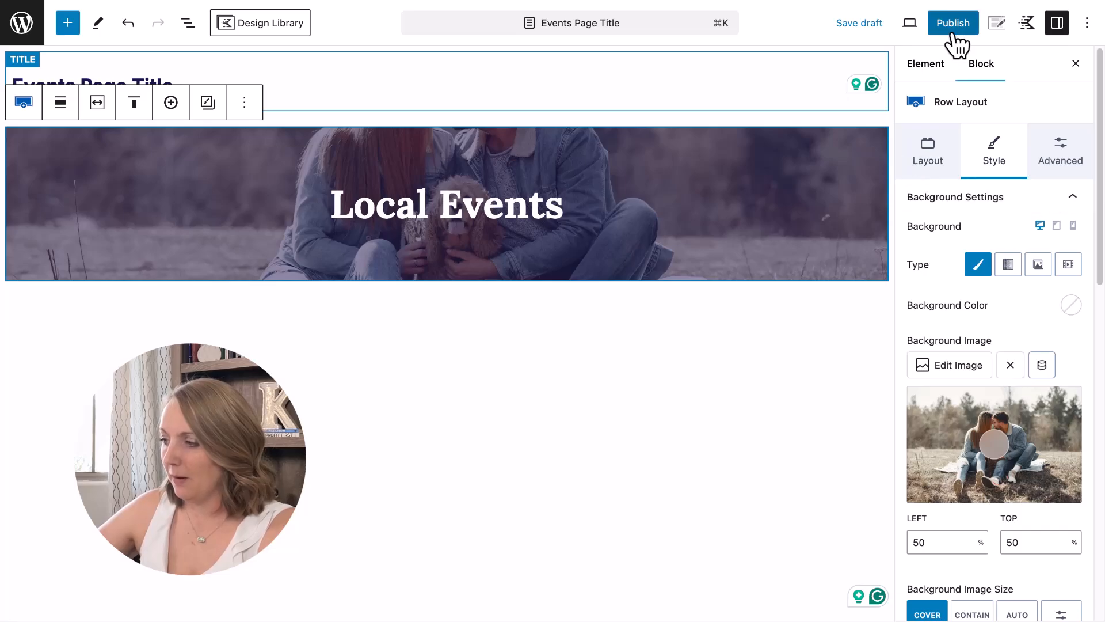
Set the element's placement to Events: Before Content and publish it.
left_click(997, 28)
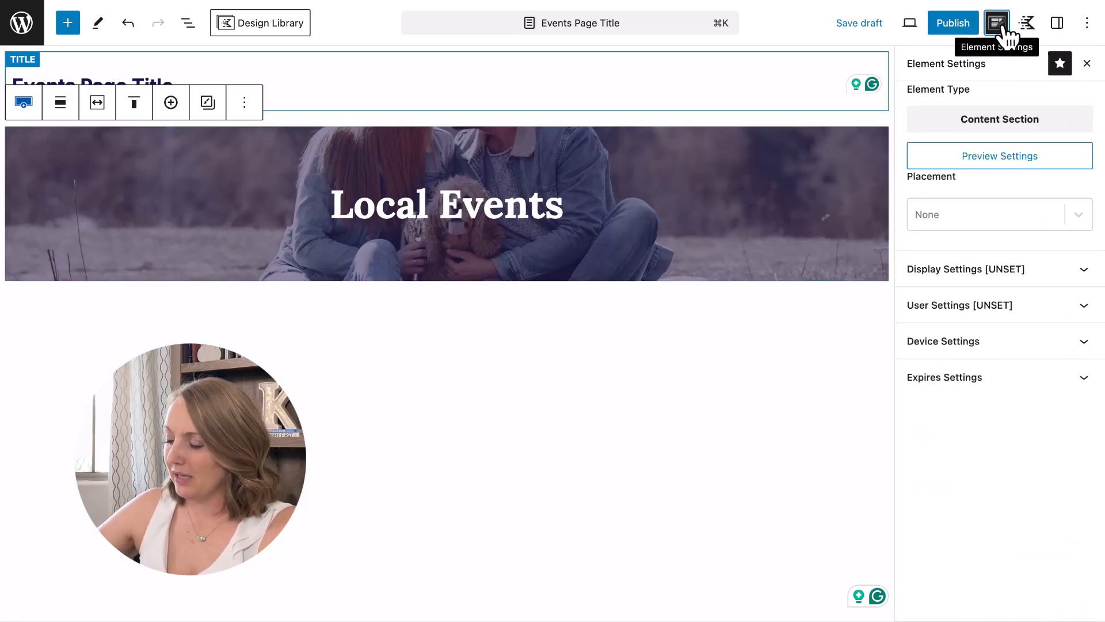
left_click(948, 222)
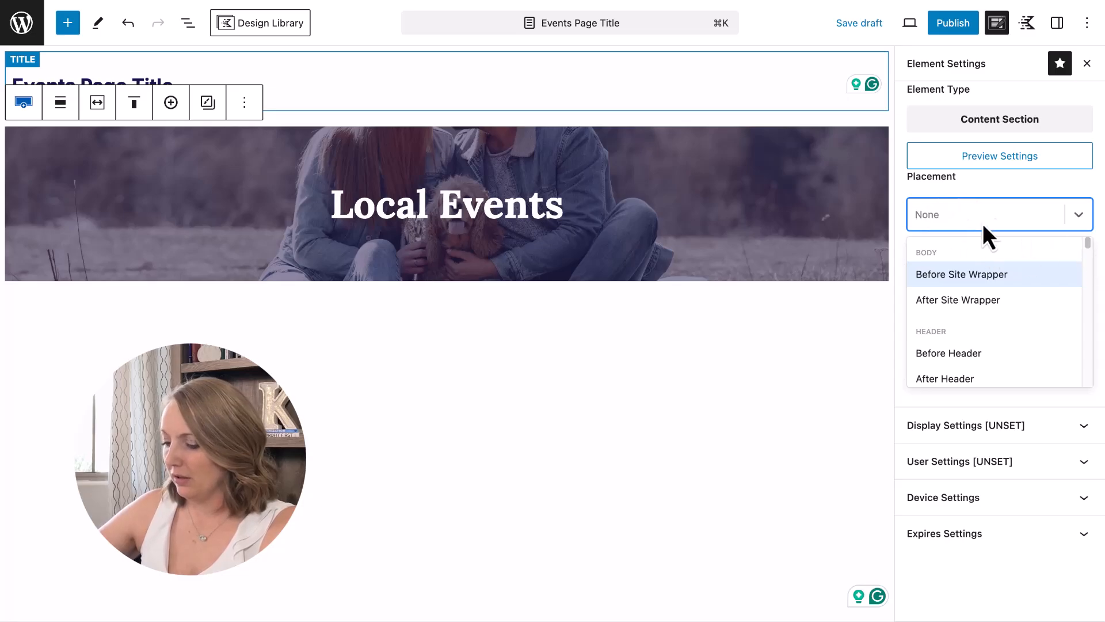
type("events")
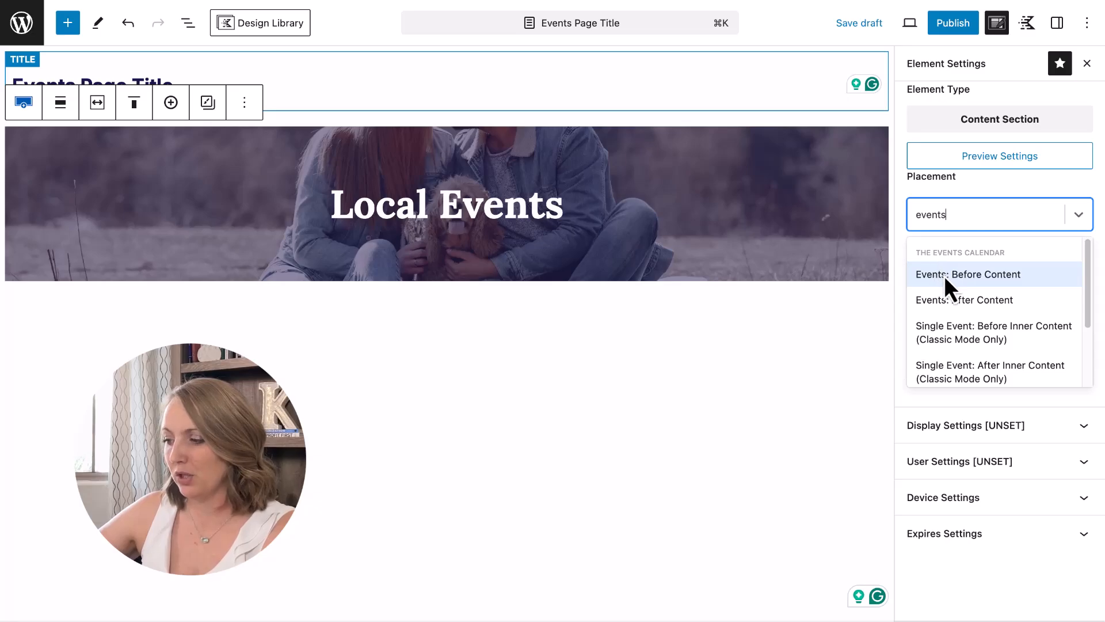
left_click(964, 299)
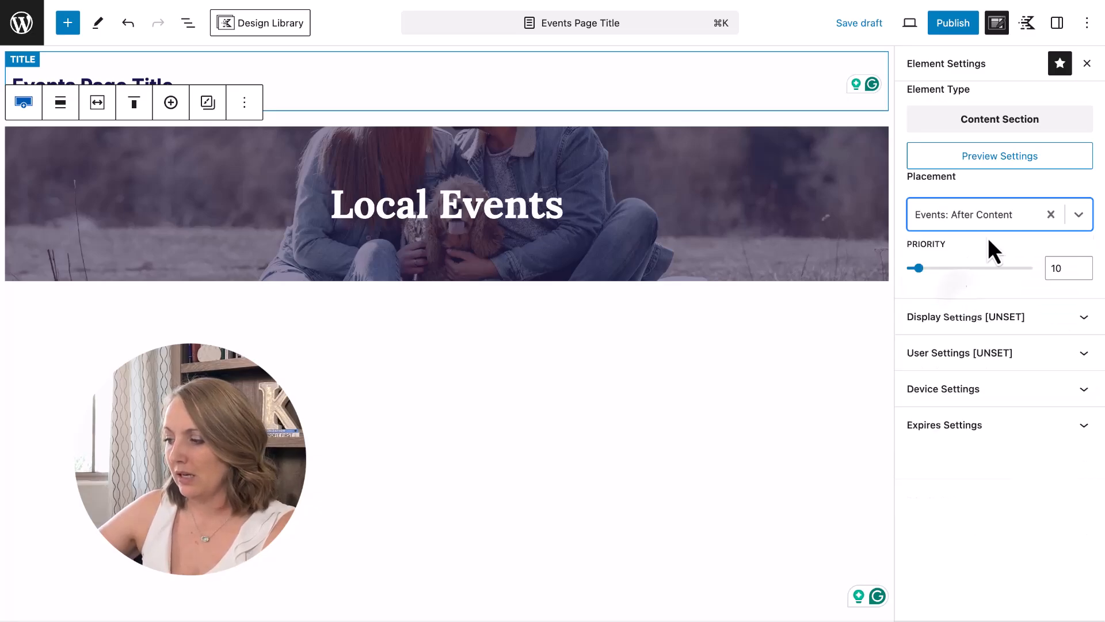
left_click(1024, 217)
left_click(980, 345)
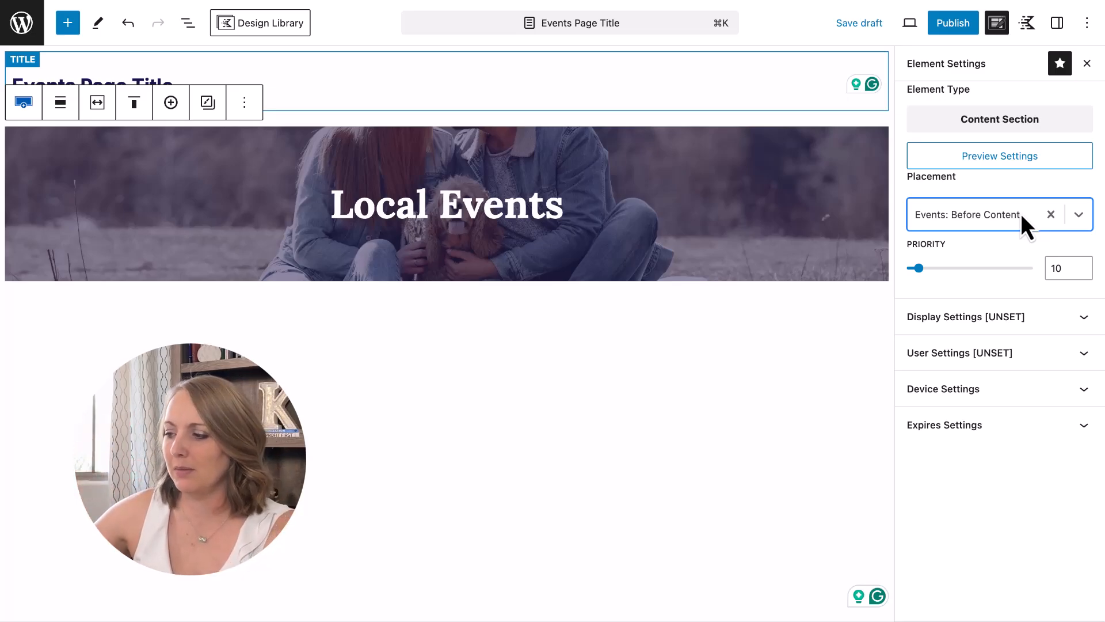
left_click(959, 28)
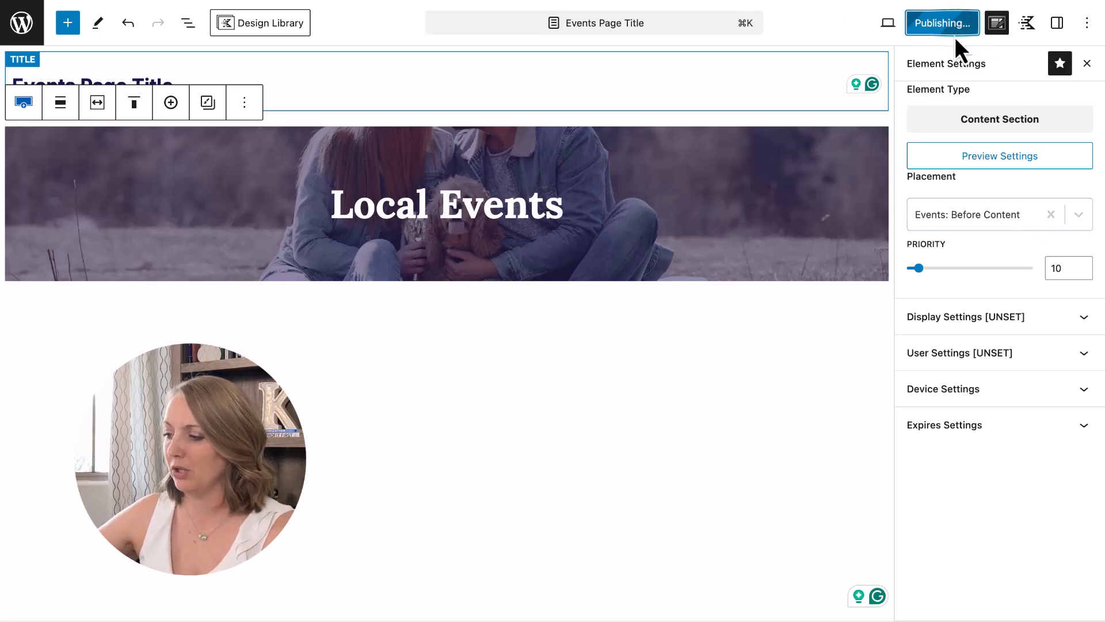
Set the display rule to show the element on the Events Archive and save.
left_click(985, 318)
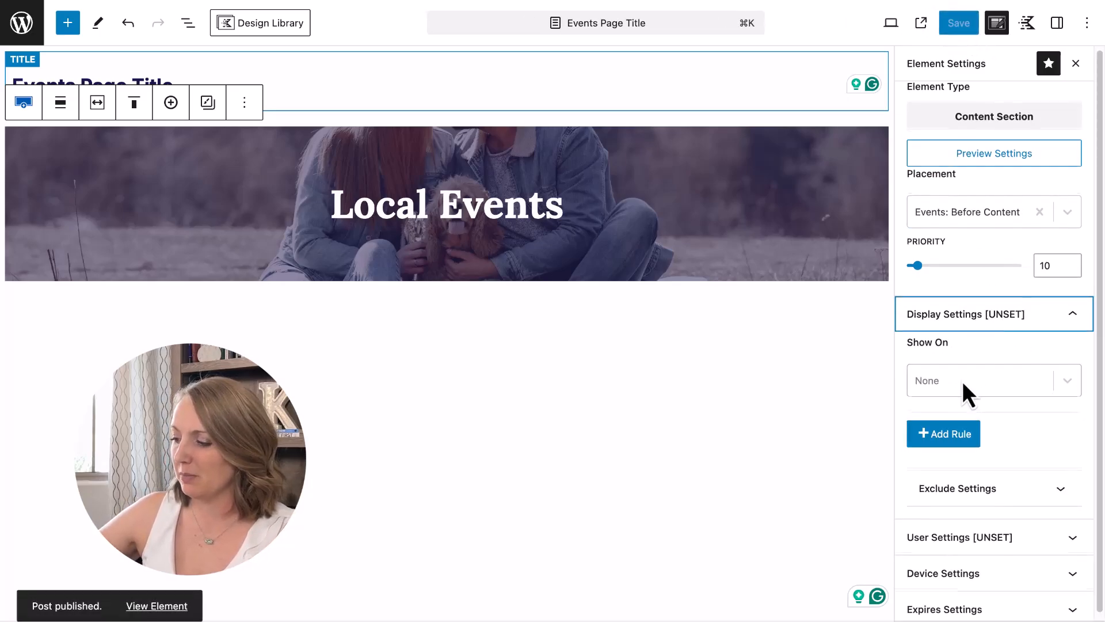
left_click(930, 377)
type("events")
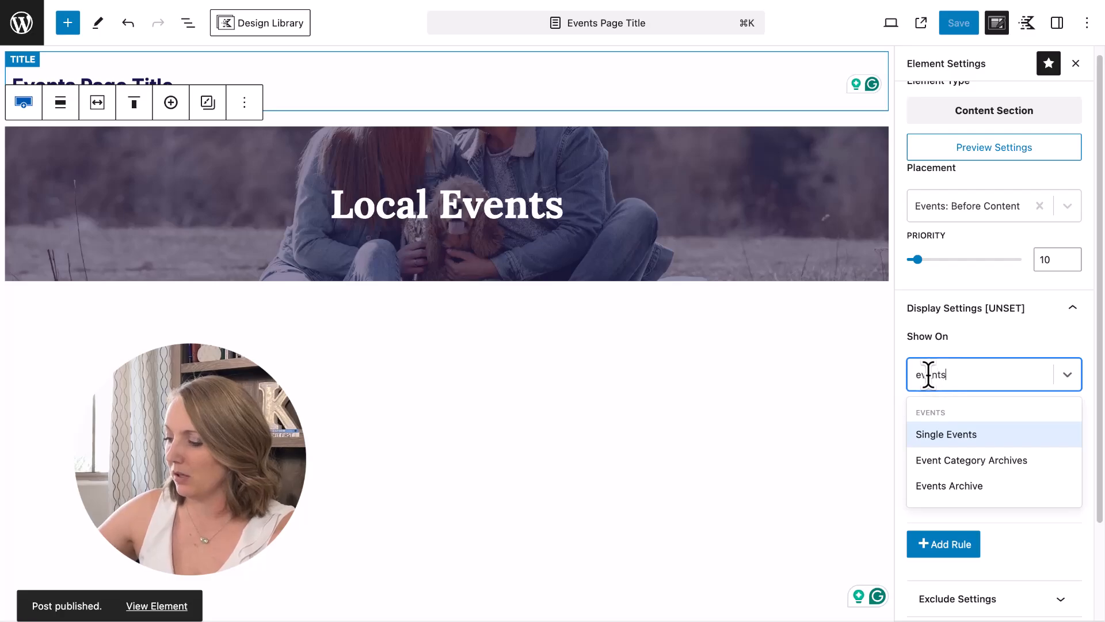
left_click(983, 488)
left_click(967, 24)
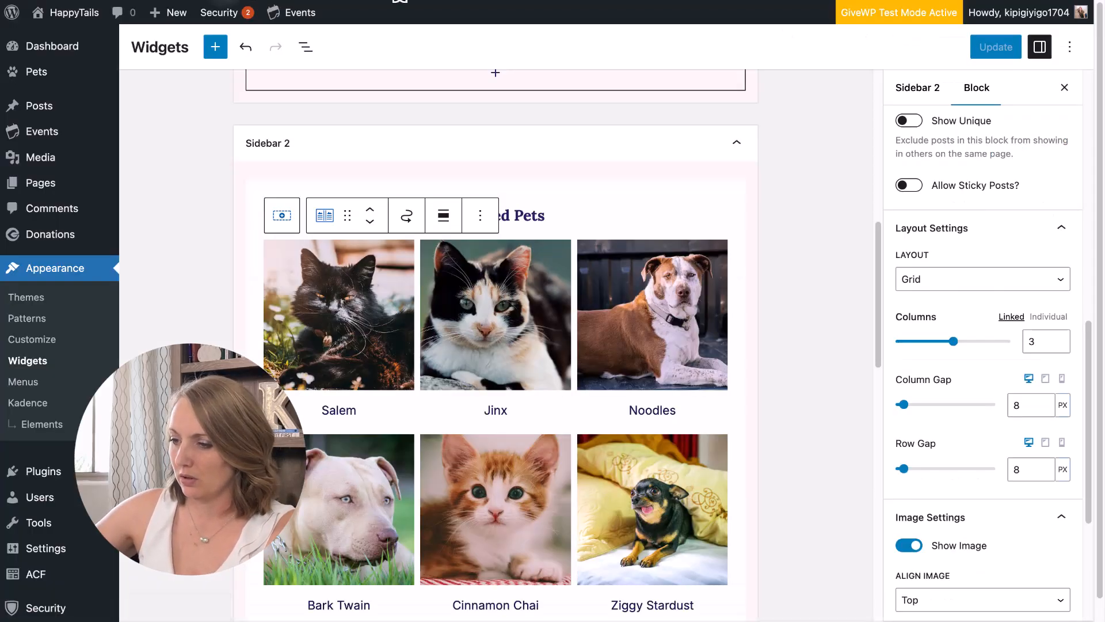
Load the site's /events page in the browser to check the banner.
left_click(527, 1)
type("/events")
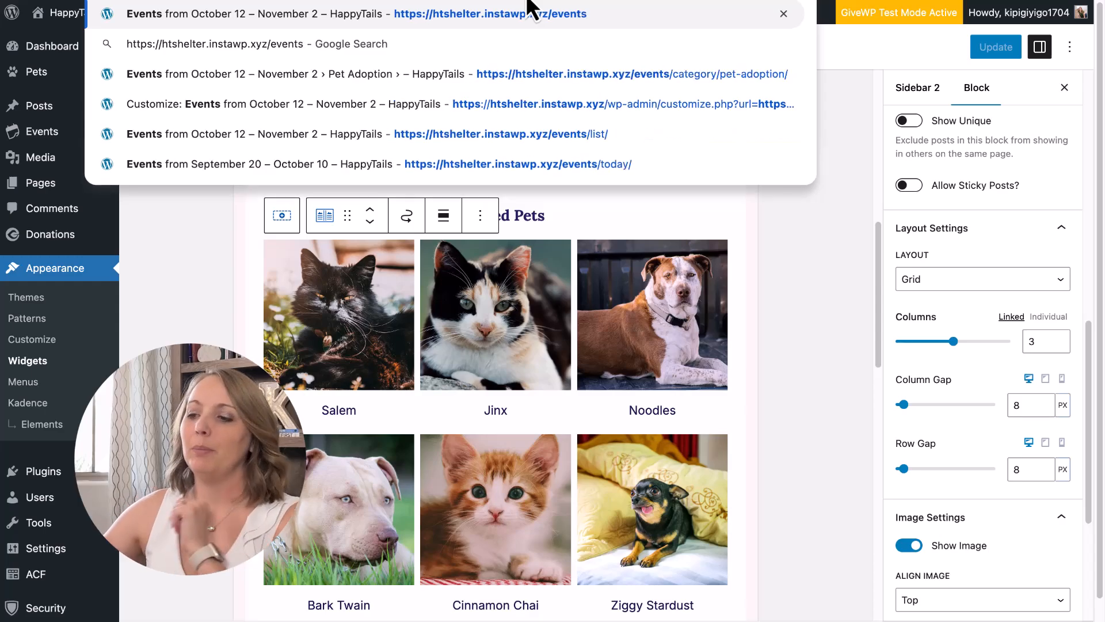
key("Return")
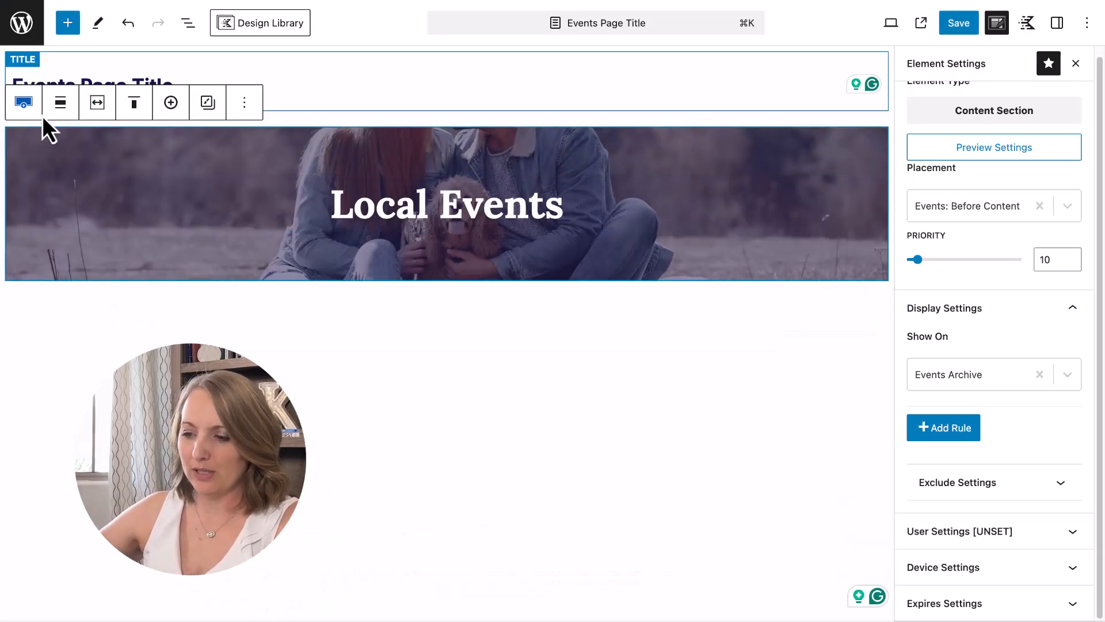
Make the banner full width and change its placement to After Header, saving.
left_click(61, 108)
left_click(87, 232)
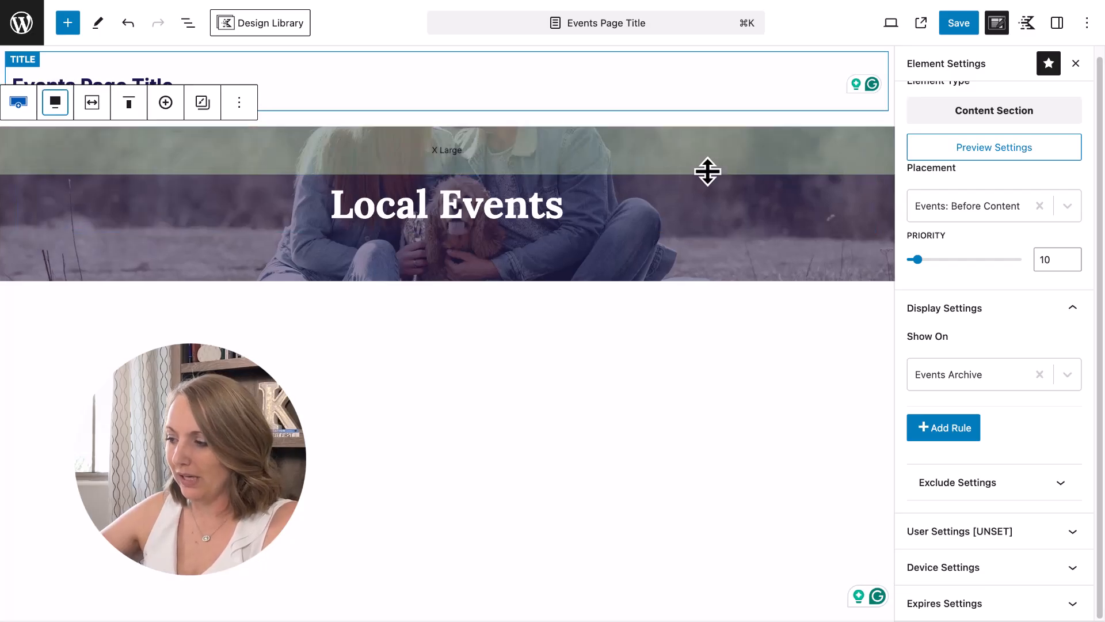
left_click(958, 26)
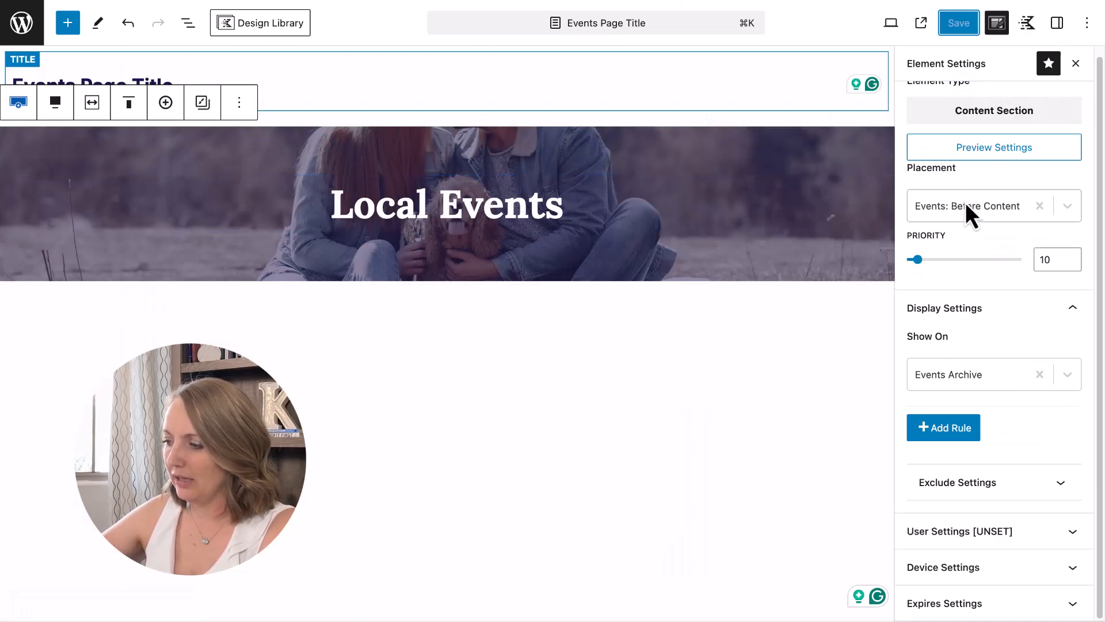
left_click(1040, 206)
left_click(951, 218)
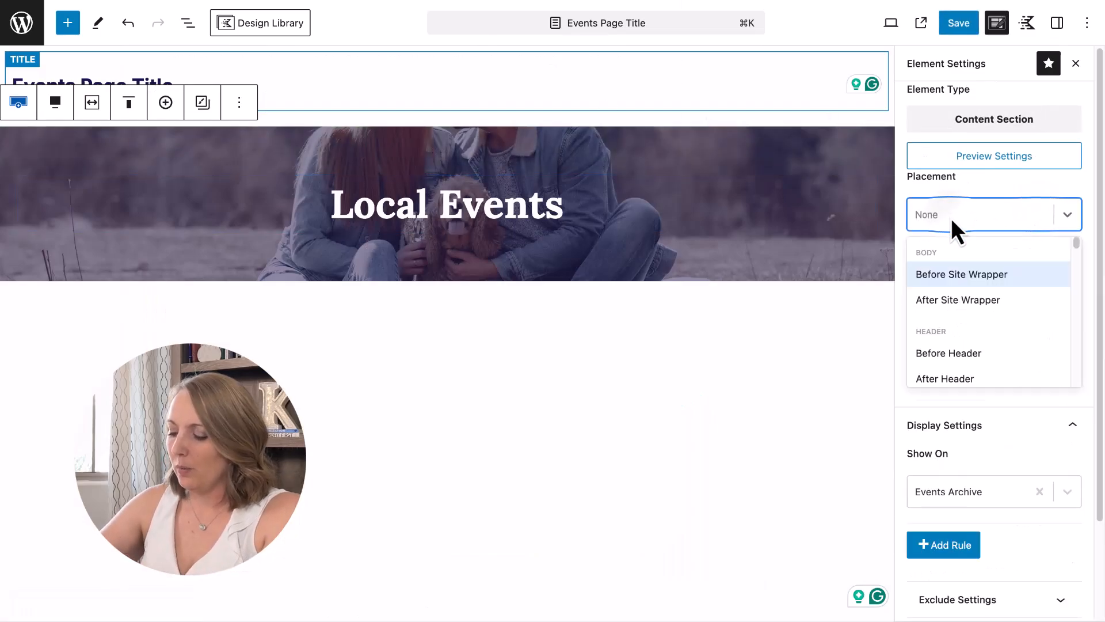
type("after head")
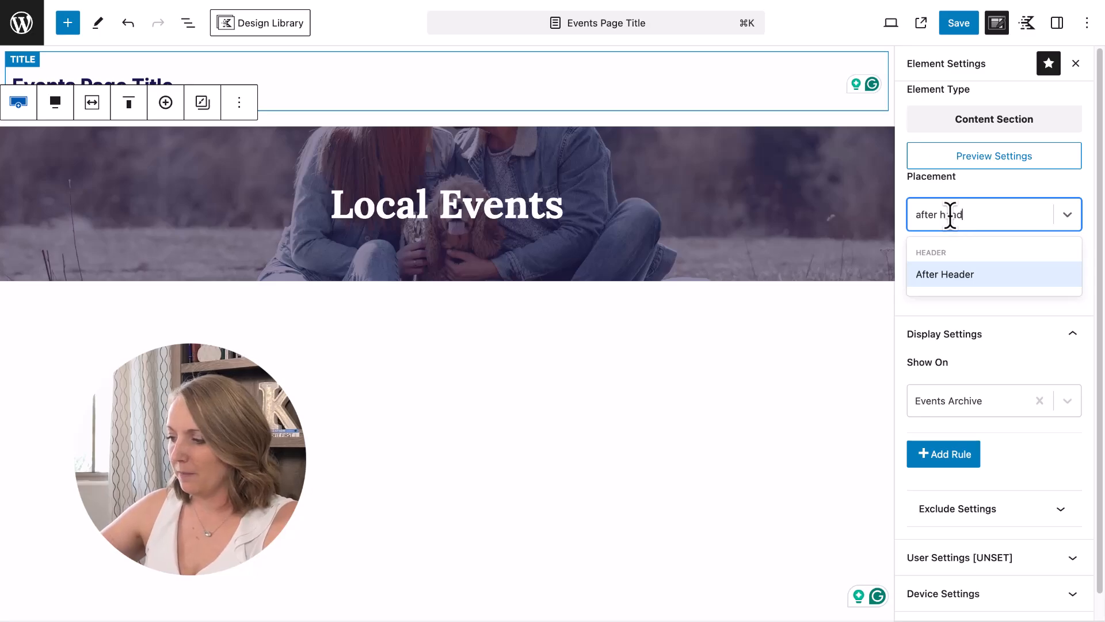
left_click(961, 273)
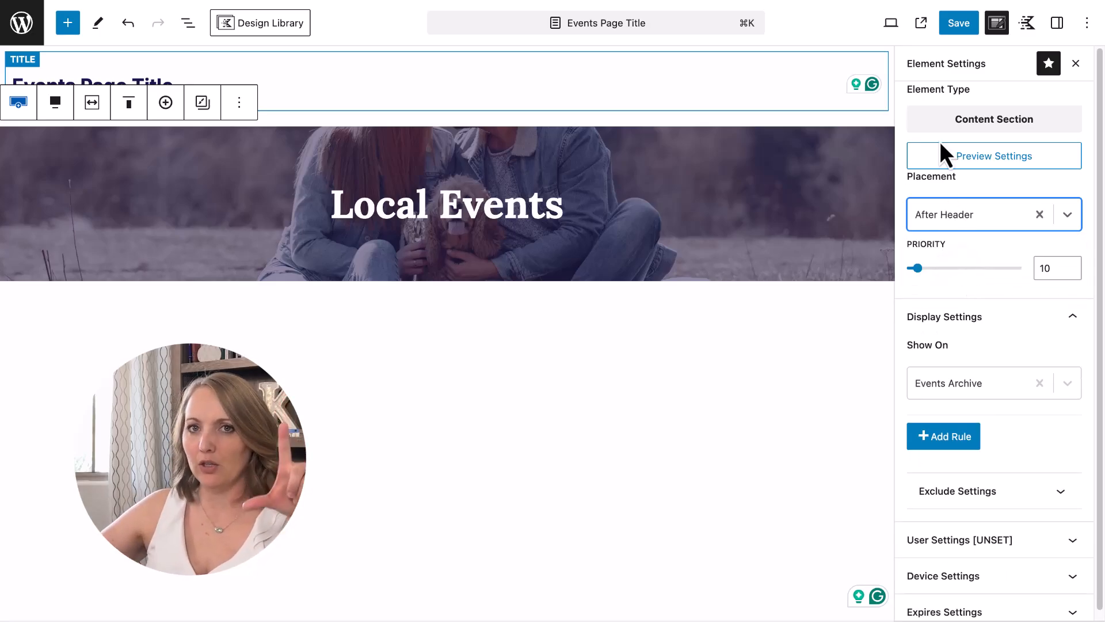
left_click(959, 24)
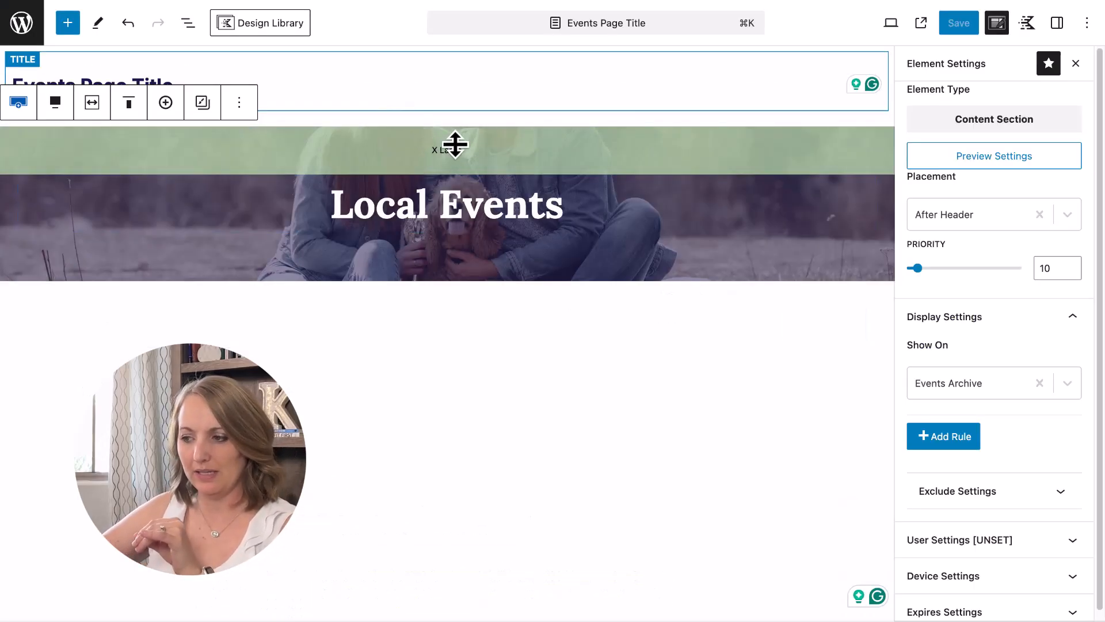
Give the row a 32 vh minimum height with middle vertical alignment, and save.
left_click(1059, 26)
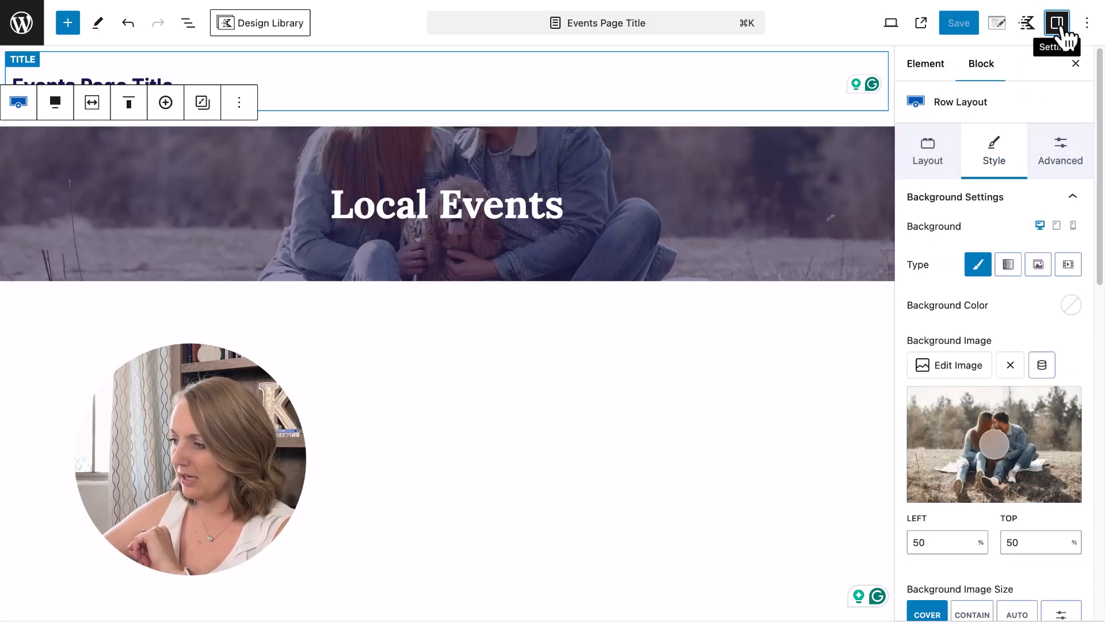
left_click(1066, 164)
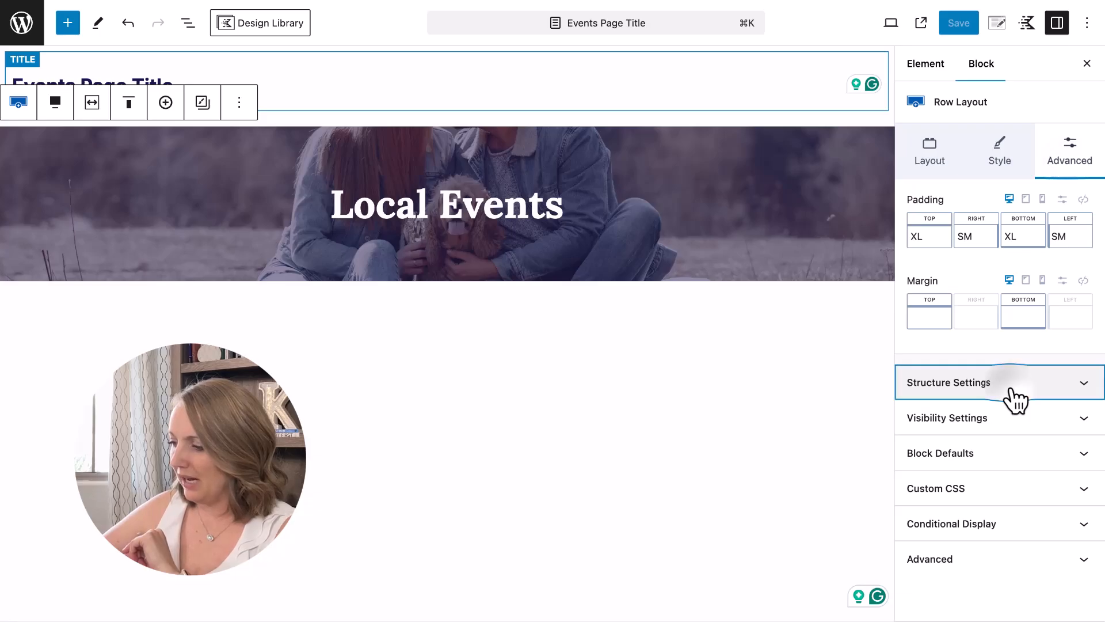
left_click(1009, 399)
left_click(1073, 499)
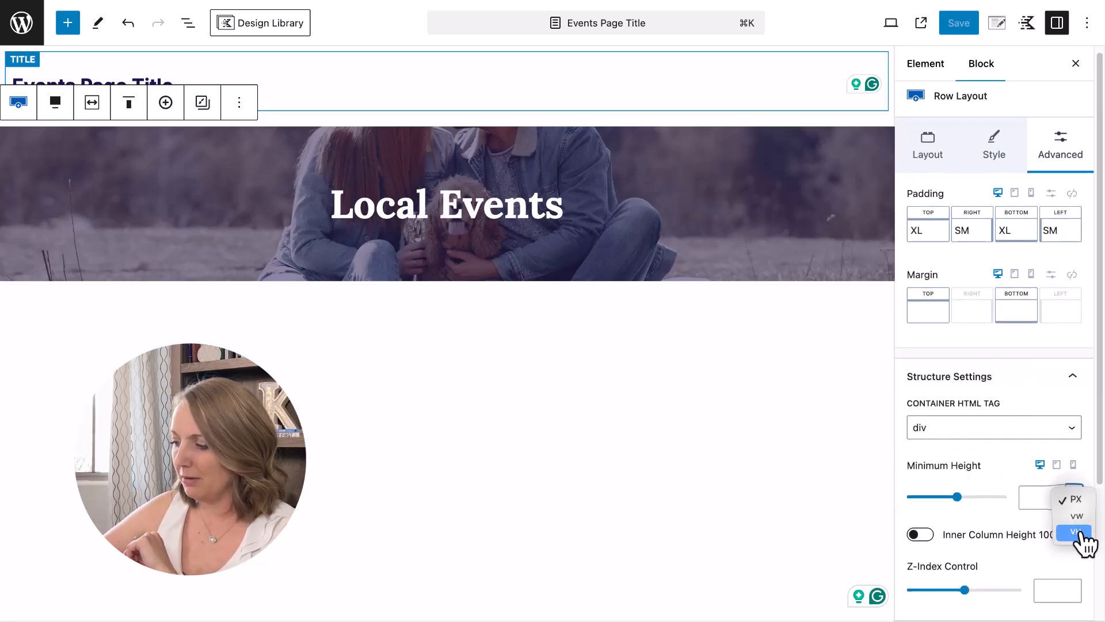
left_click(1076, 531)
left_click(1028, 500)
type("32")
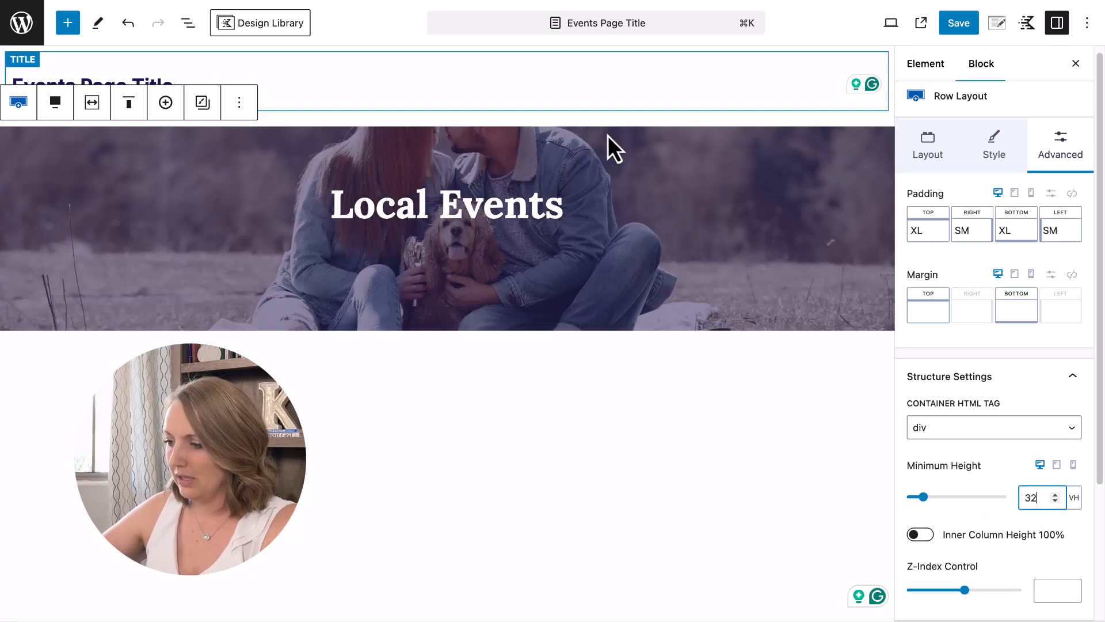
left_click(608, 136)
left_click(129, 103)
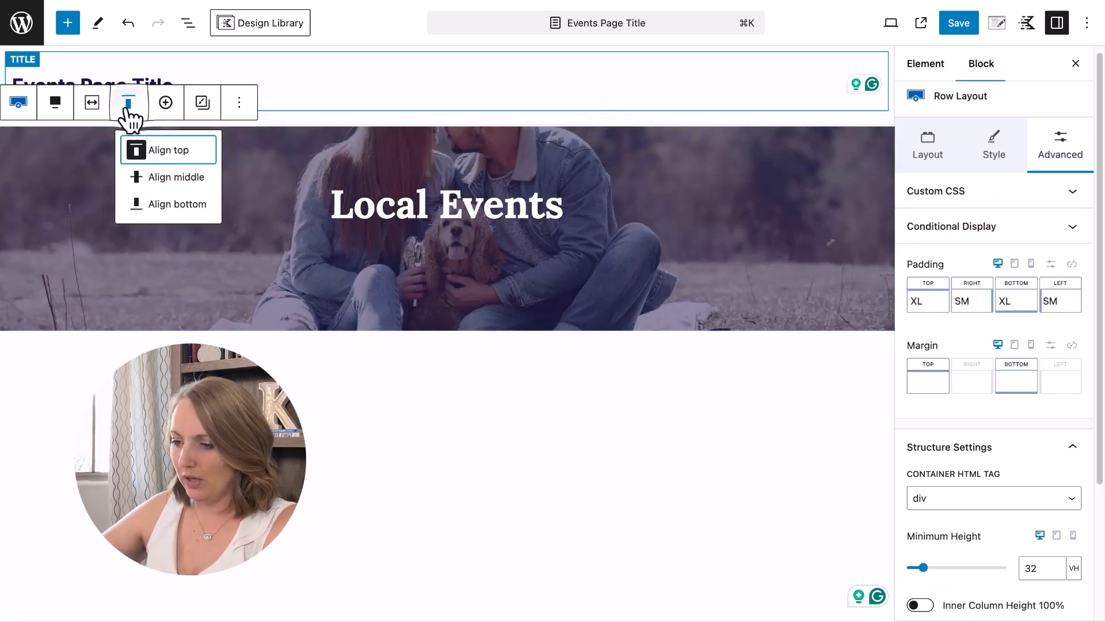
left_click(158, 176)
left_click(956, 30)
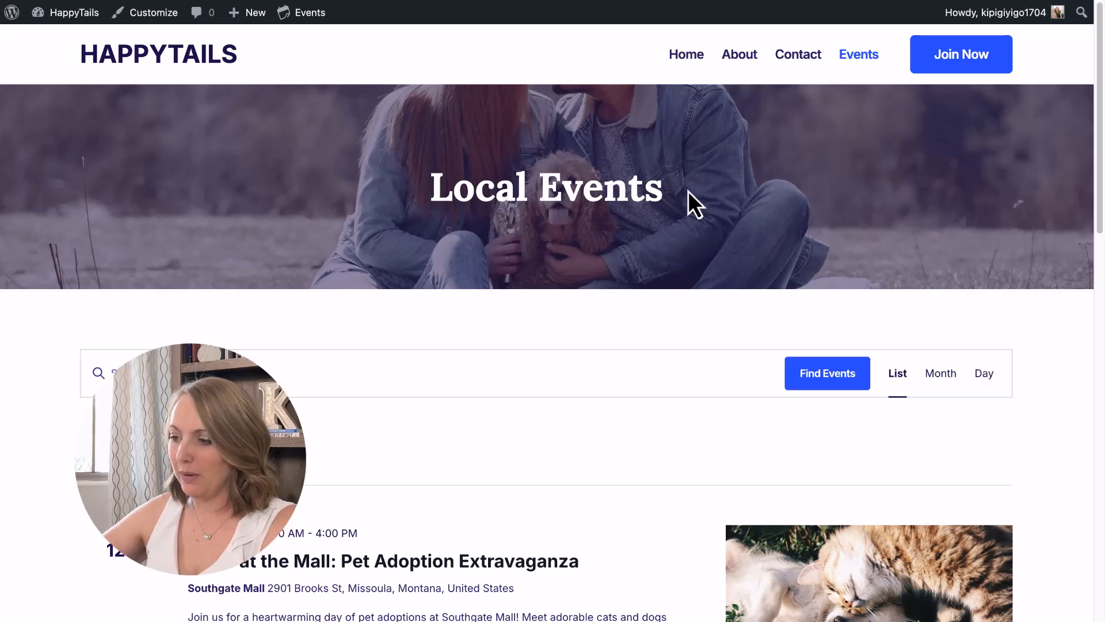
Scroll the live Events page down through the event list and back to the banner.
scroll(655, 240, "down", 20)
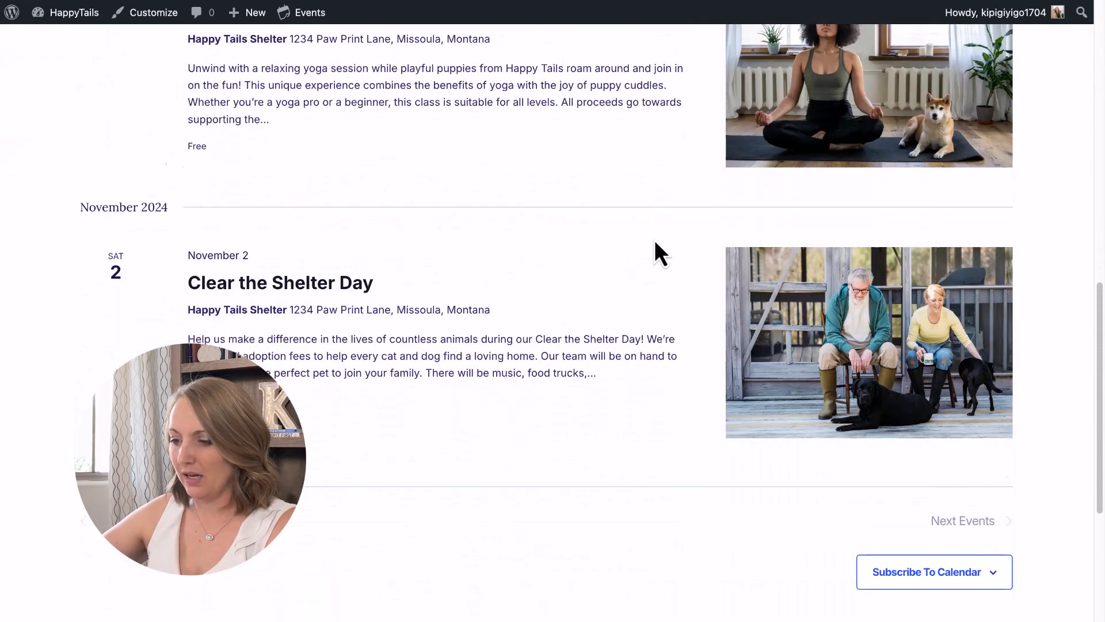
scroll(655, 239, "up", 20)
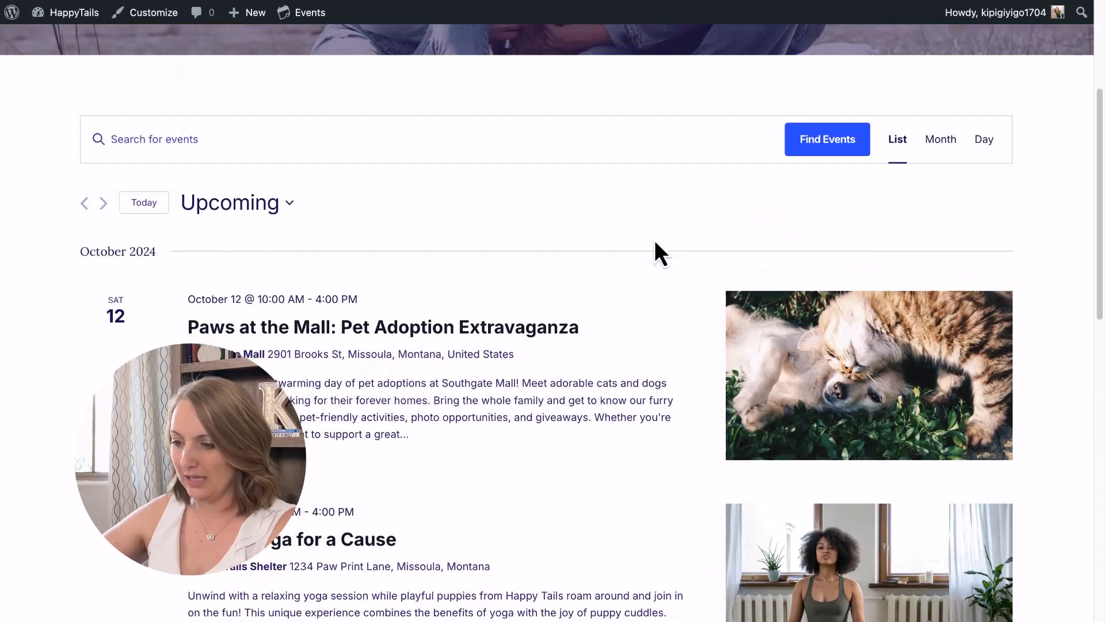
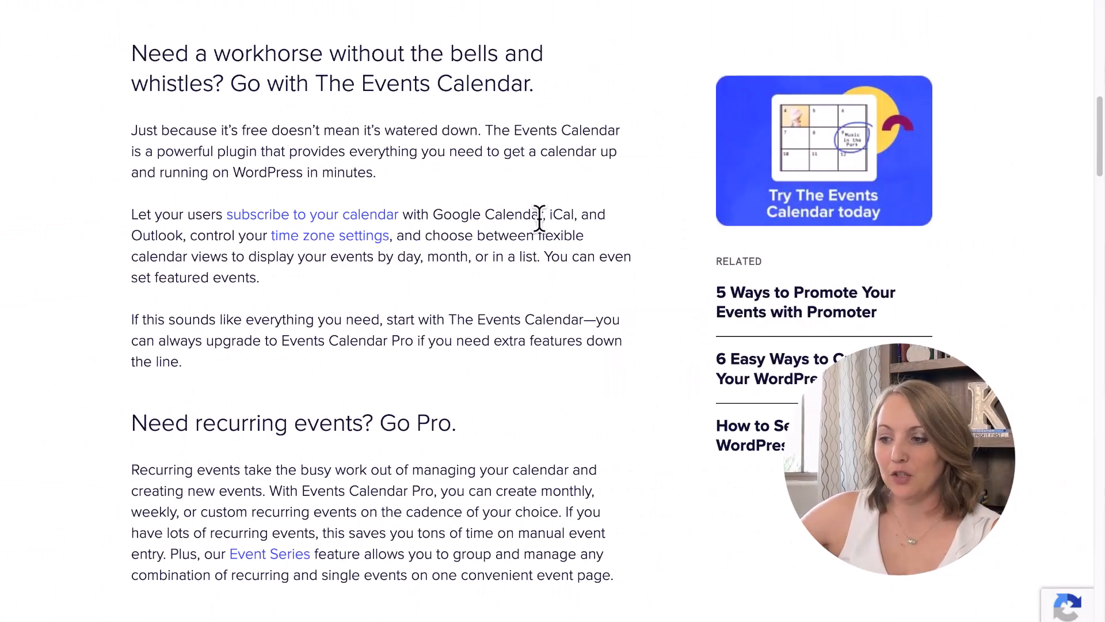
scroll(540, 219, "down", 5)
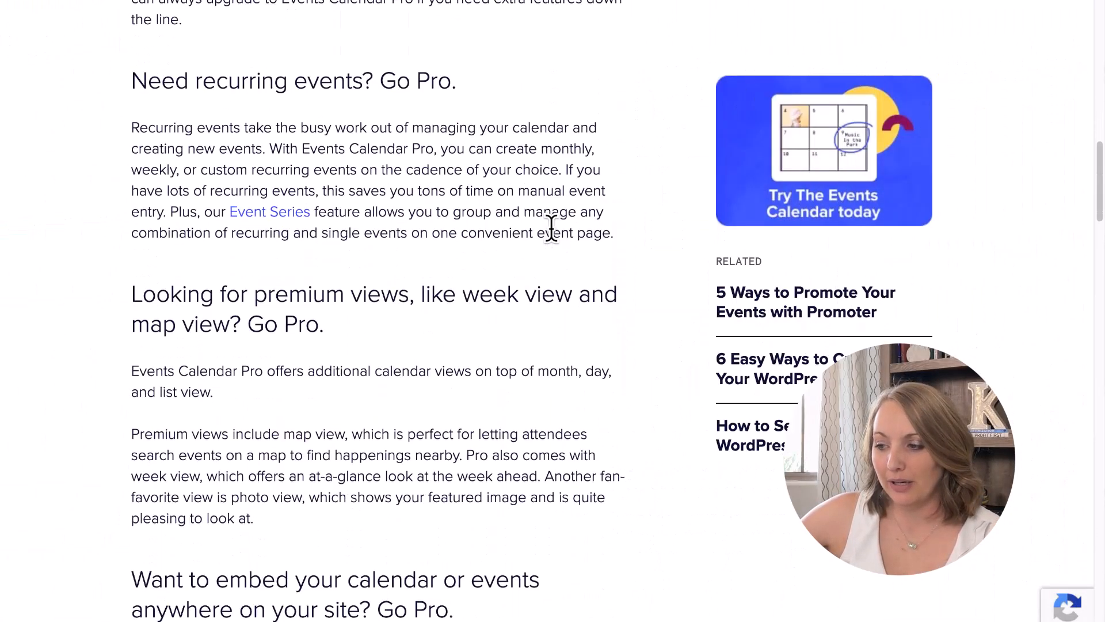
left_click_drag(195, 75, 468, 86)
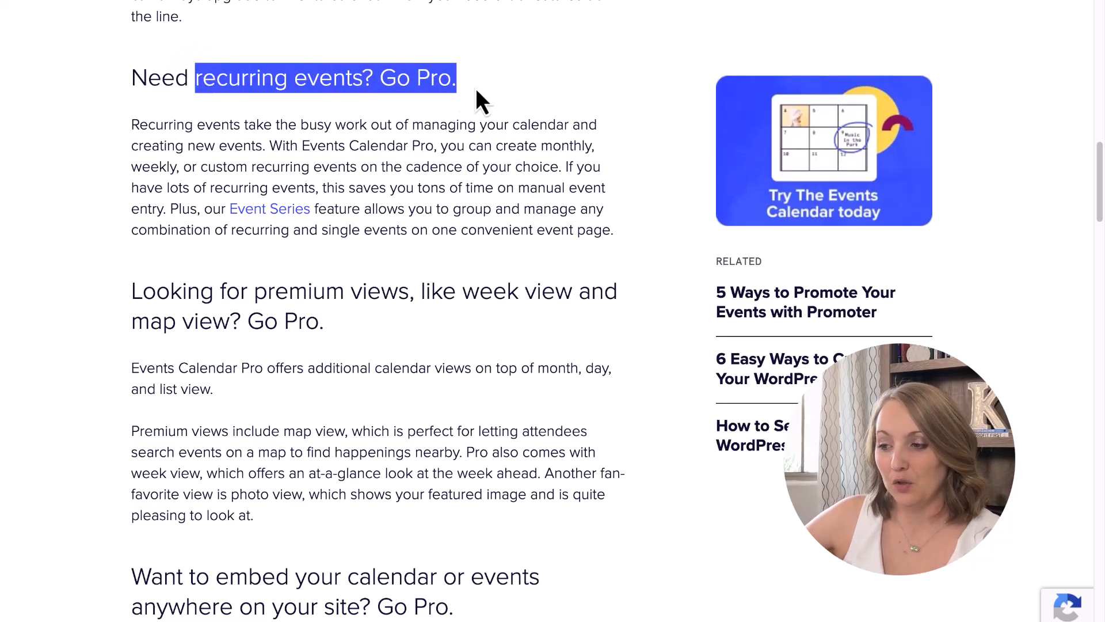
scroll(476, 99, "down", 3)
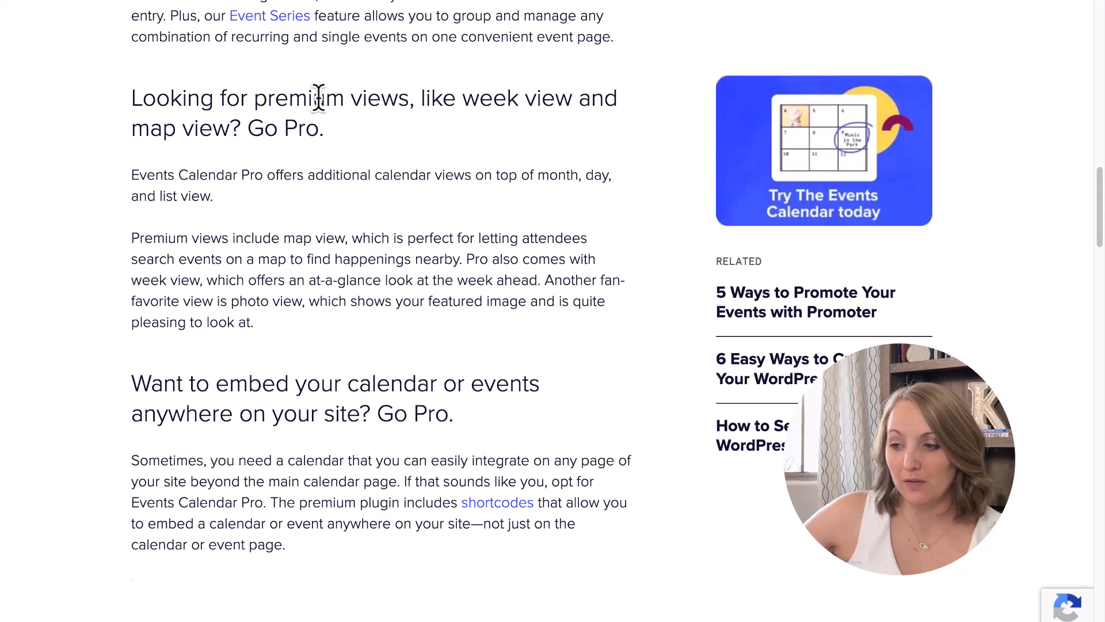
left_click_drag(464, 97, 584, 136)
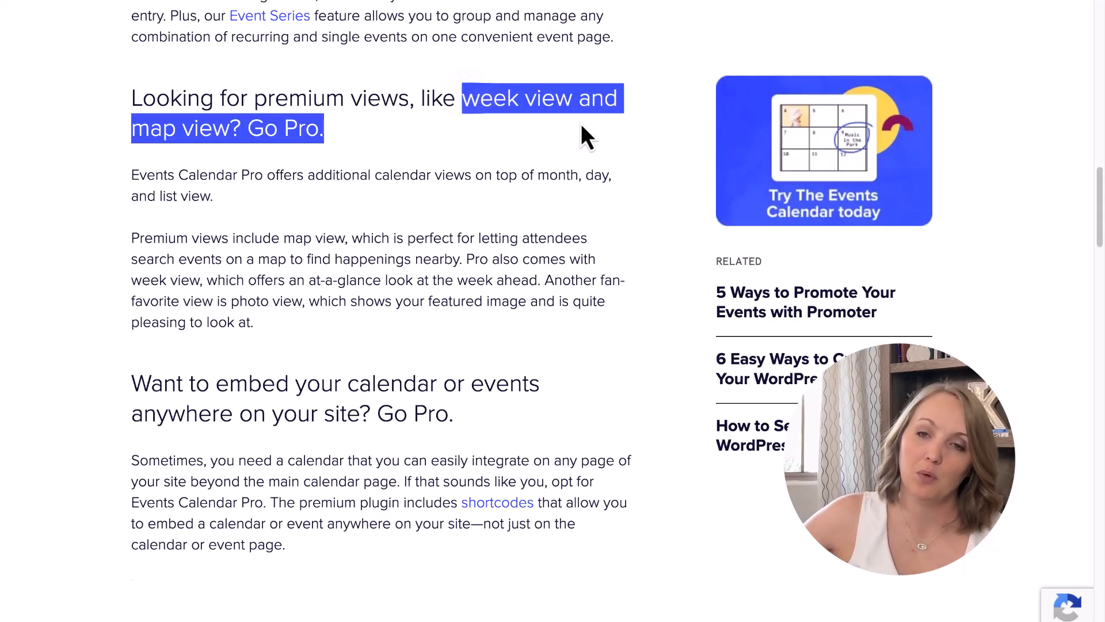
left_click(583, 126)
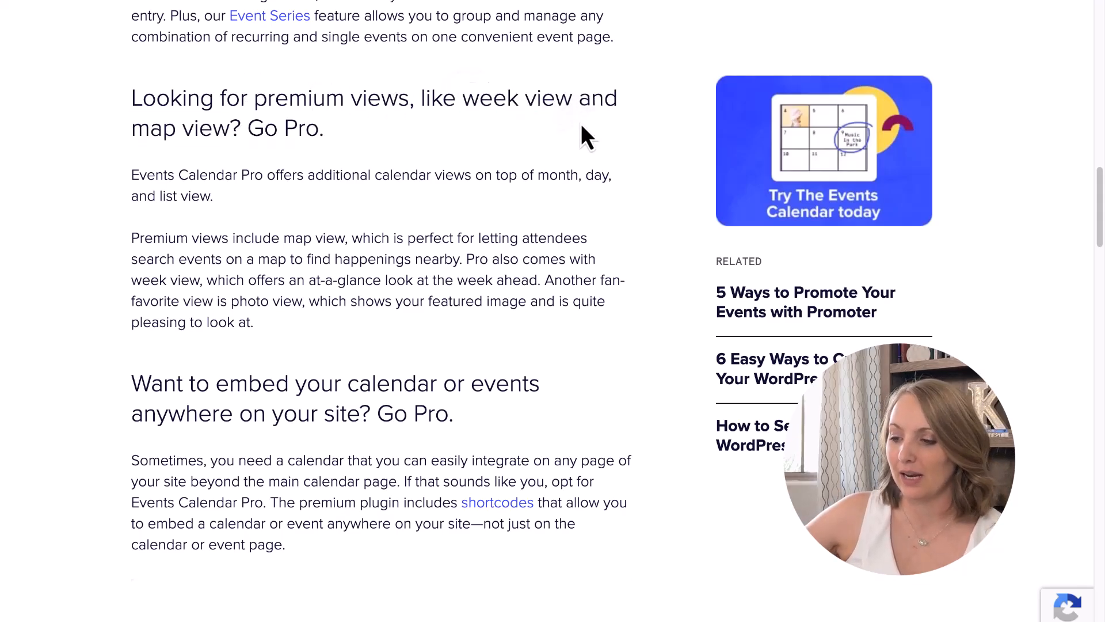
scroll(575, 130, "down", 3)
scroll(575, 136, "down", 1)
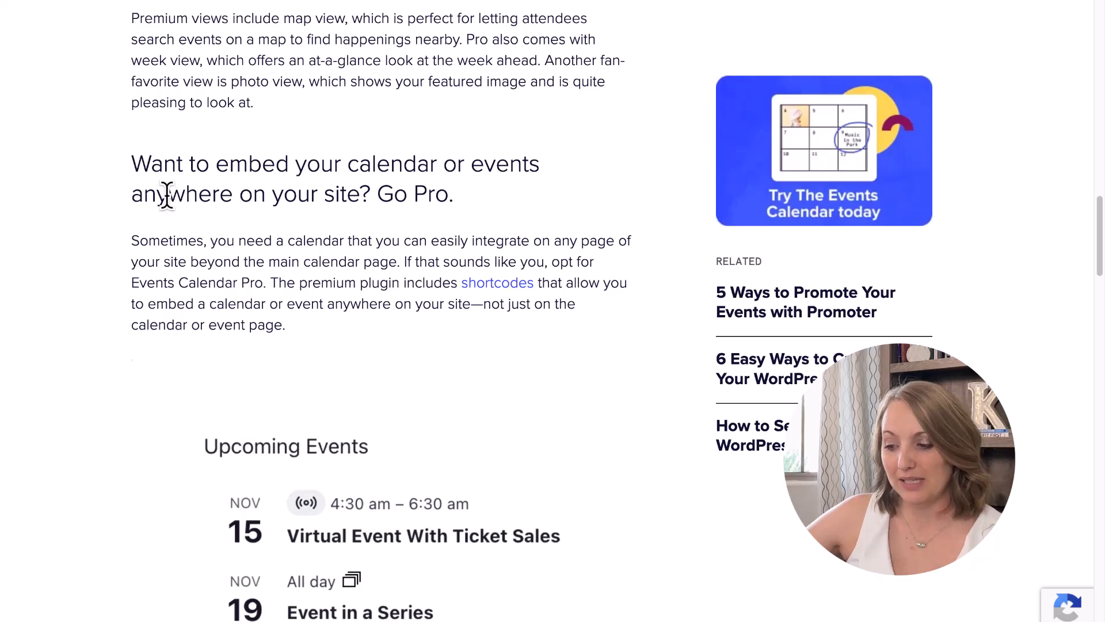
left_click_drag(162, 155, 468, 208)
left_click(469, 209)
scroll(469, 209, "down", 8)
scroll(468, 208, "down", 20)
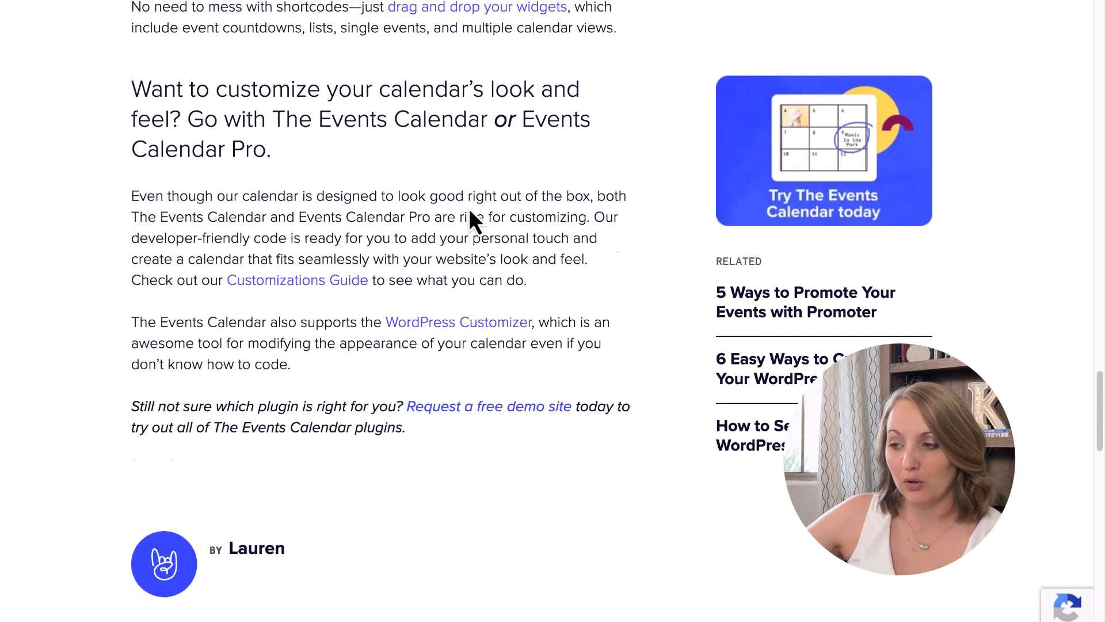
scroll(469, 208, "up", 15)
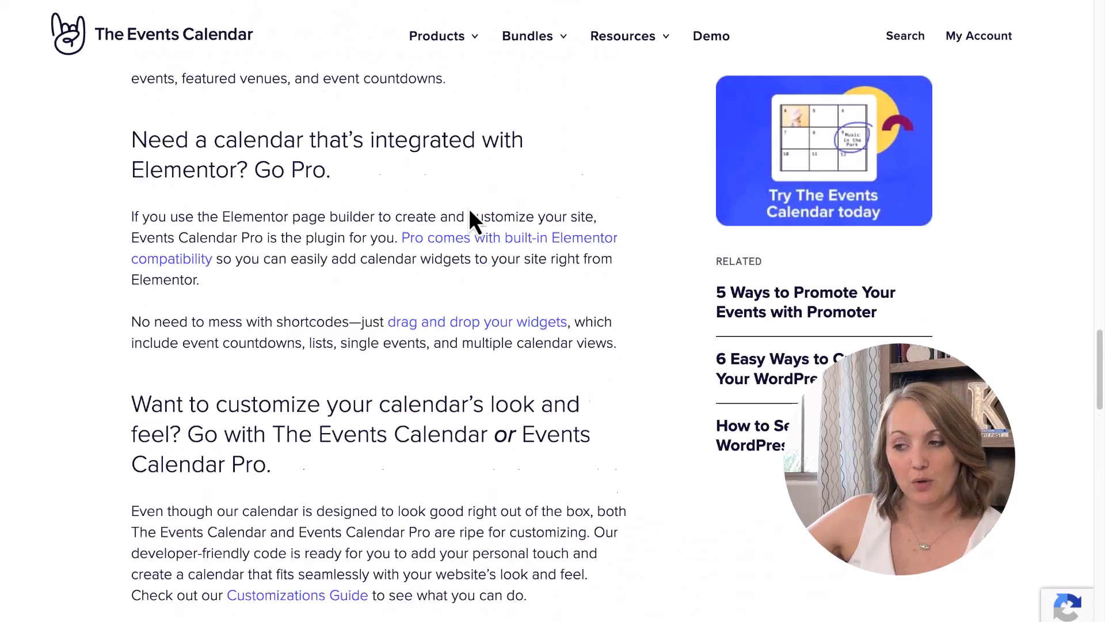
scroll(469, 210, "up", 15)
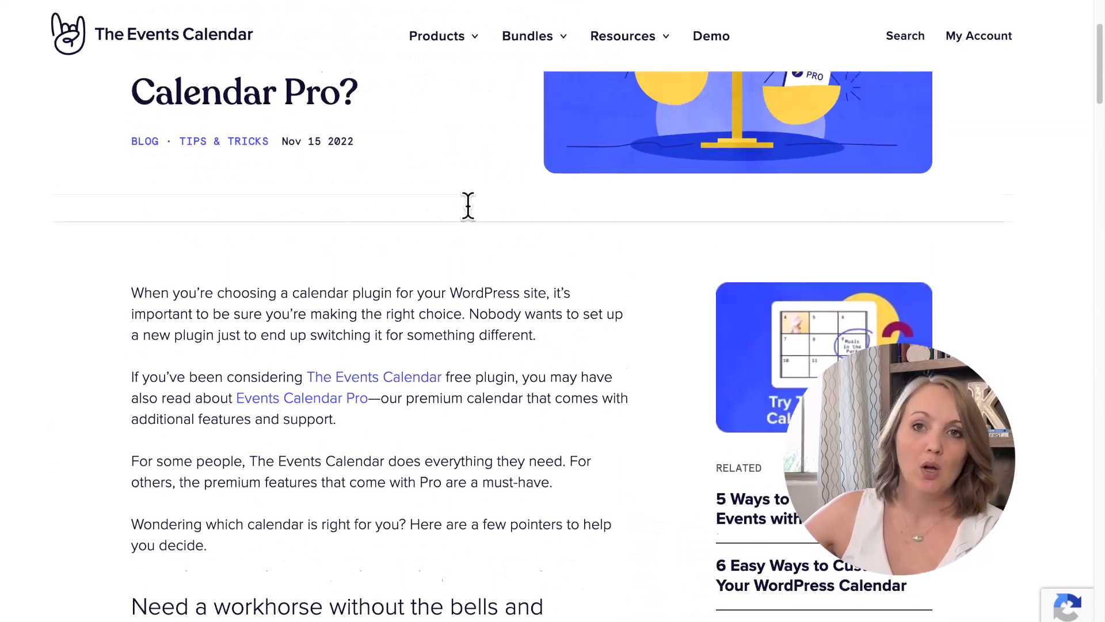